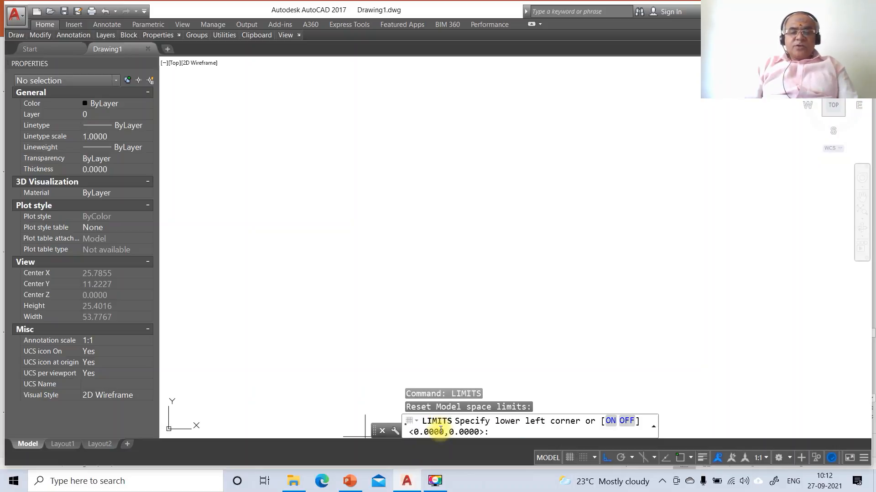
Set the model space limits from 0,0 to 297,210 and zoom to show all of the drawing area.
key("Return")
type("297")
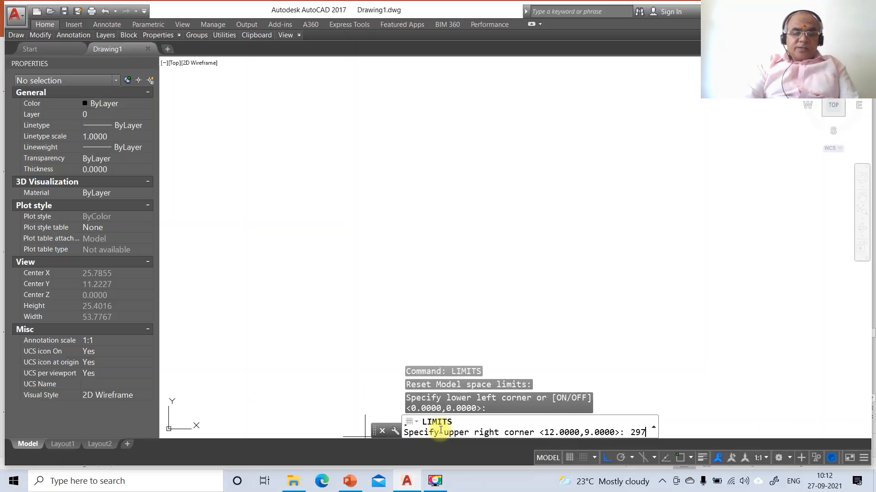
type(",210")
key("Return")
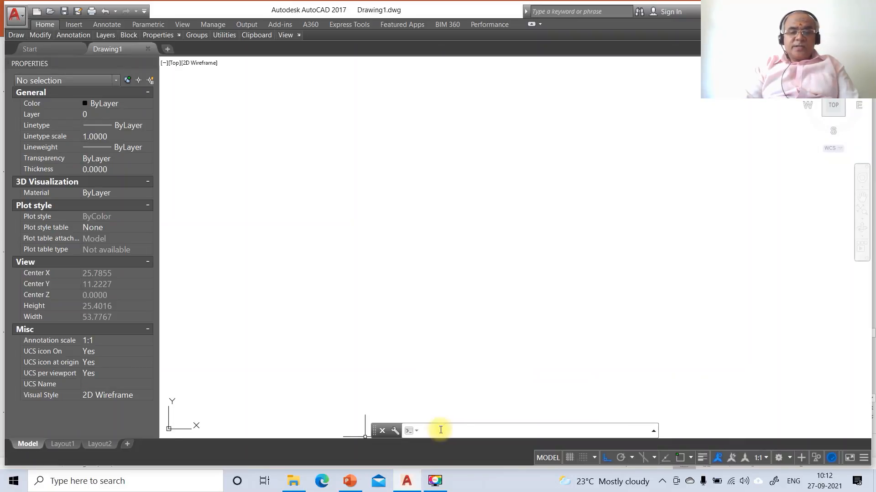
type("Z")
key("Return")
type("A")
key("Return")
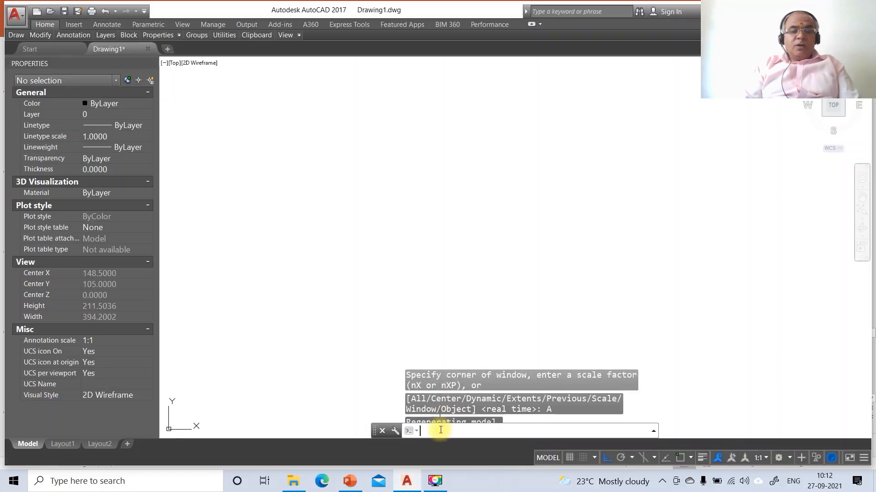
Draw a closed rectangular sheet border with lines, 297 wide and 210 high, starting near the lower-left corner of the drawing area.
type("L")
key("Return")
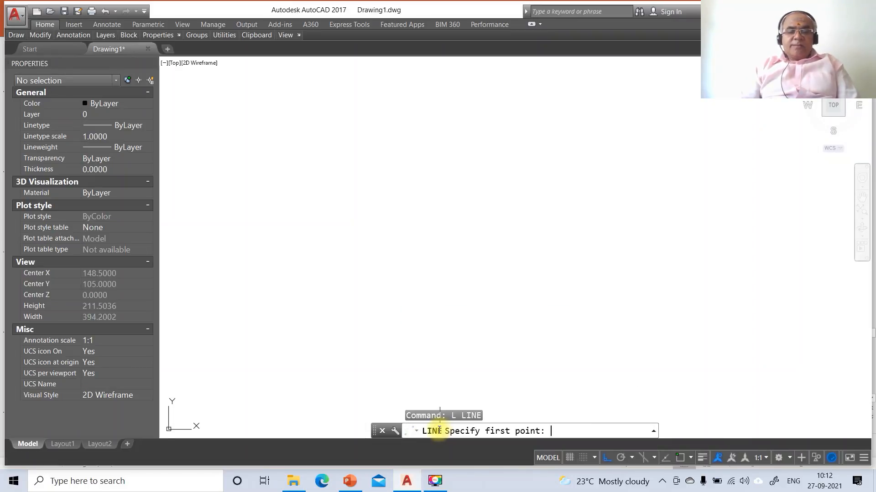
left_click(184, 380)
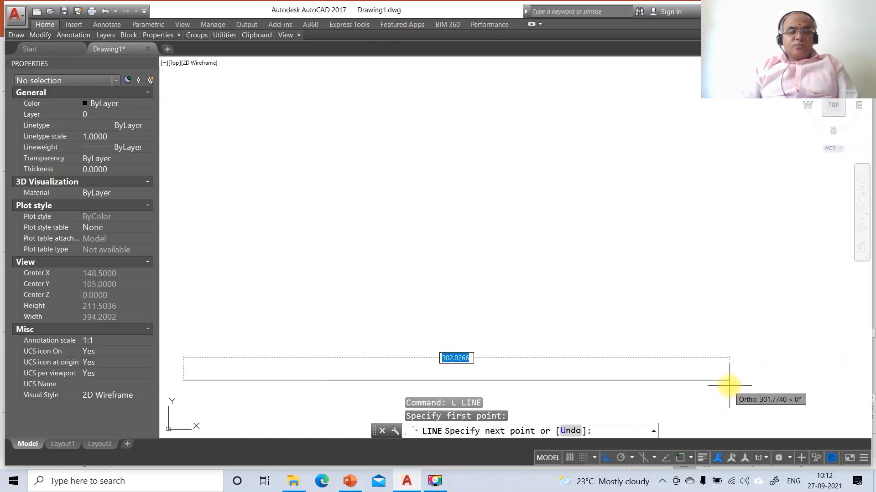
type("297")
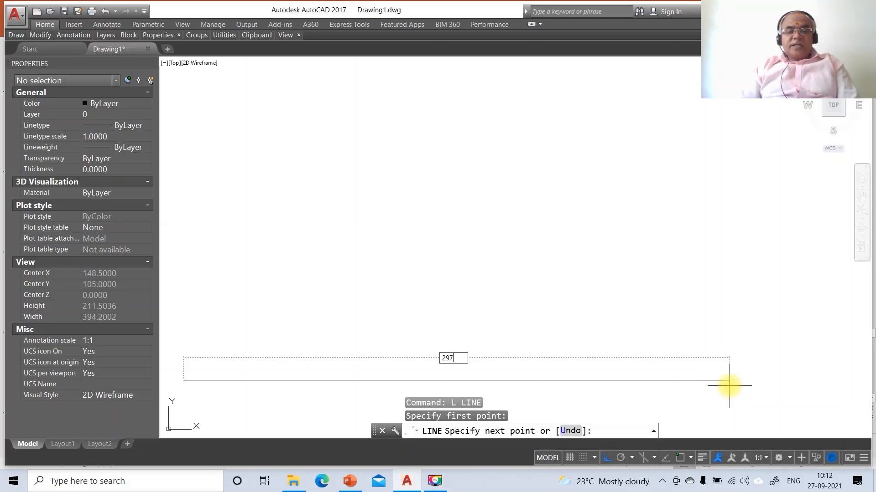
key("Return")
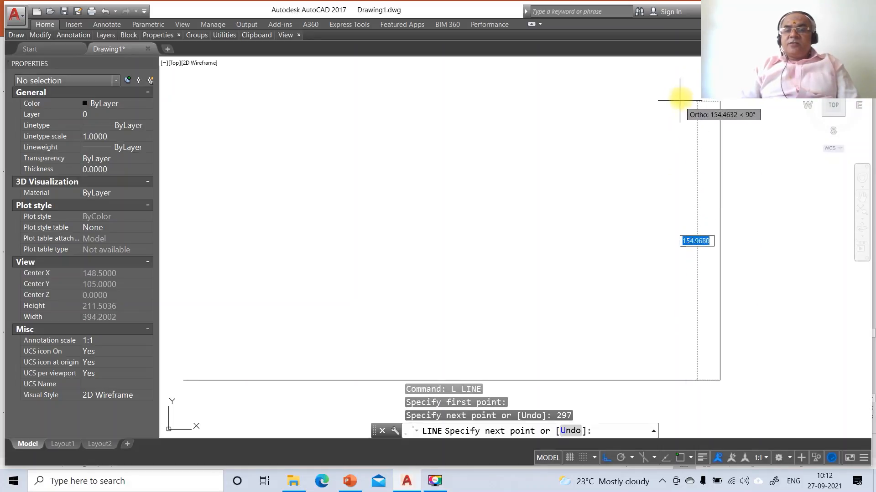
type("210")
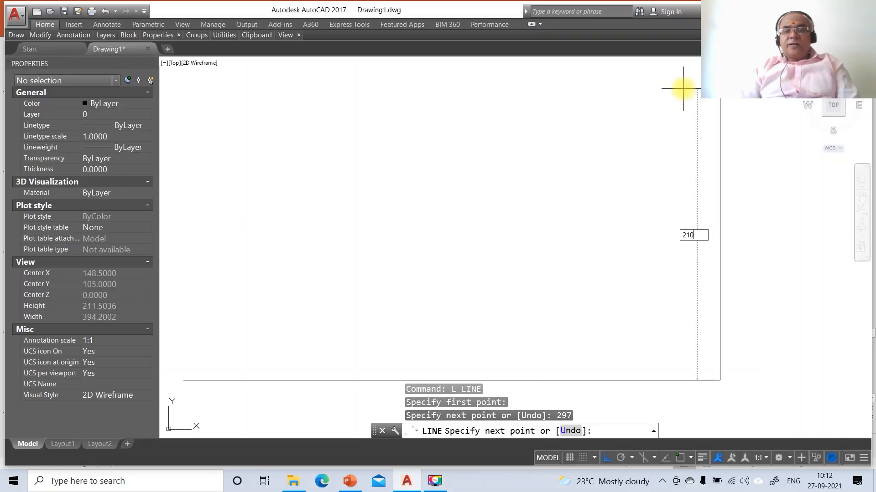
key("Return")
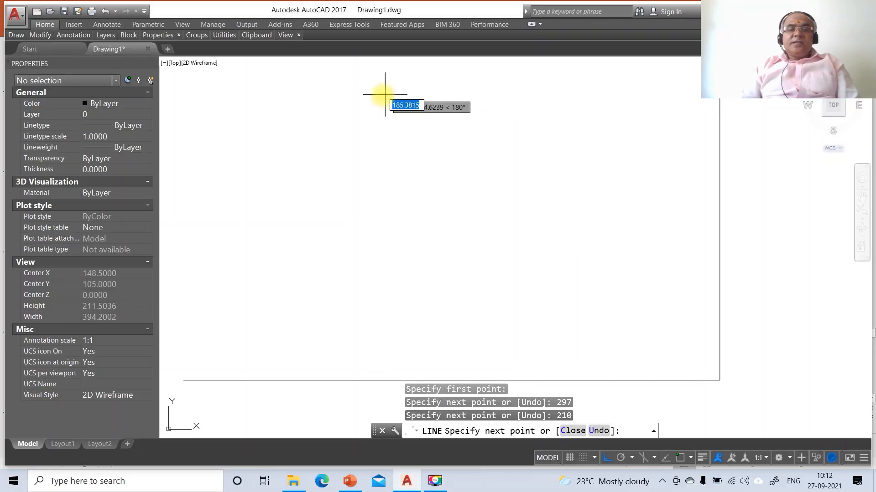
type("297")
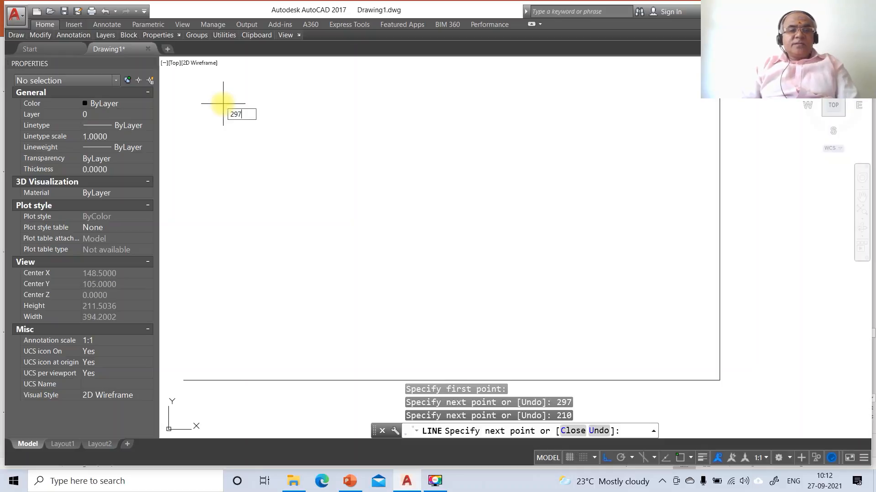
key("Return")
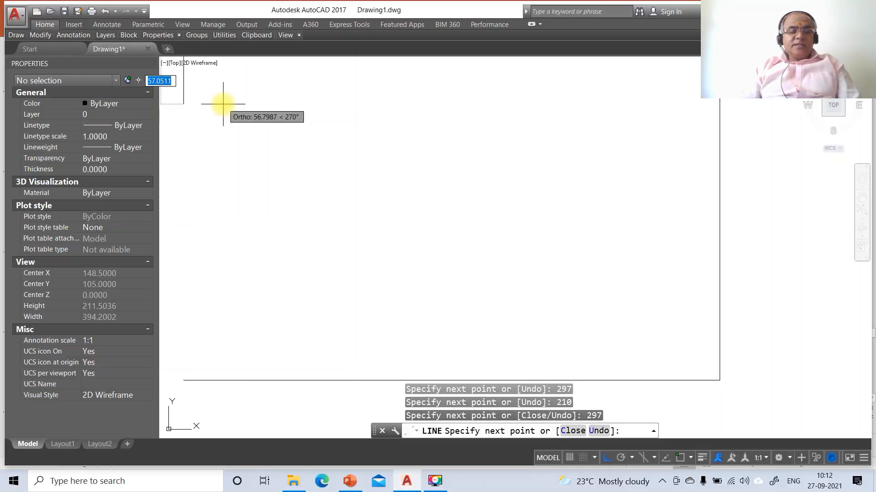
type("C")
key("Return")
Zoom to the drawing extents and reduce the view by a scale factor of .6X.
type("Z")
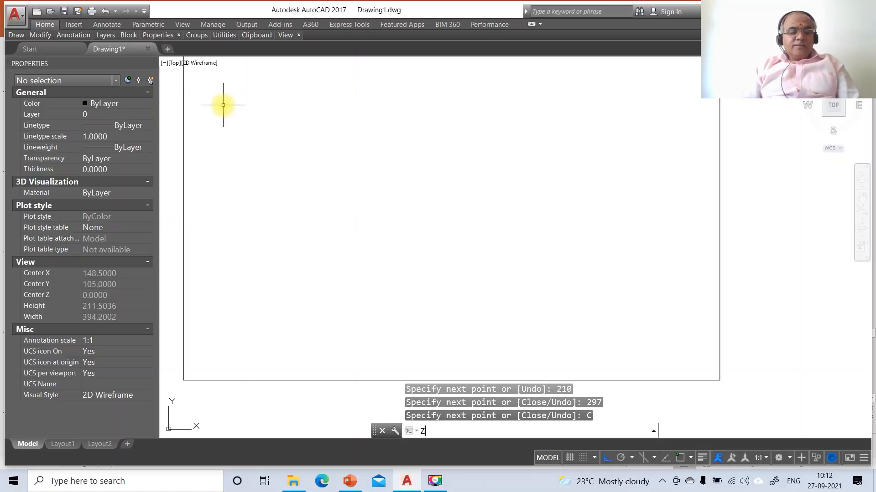
key("Return")
type("E")
key("Return")
key("Return")
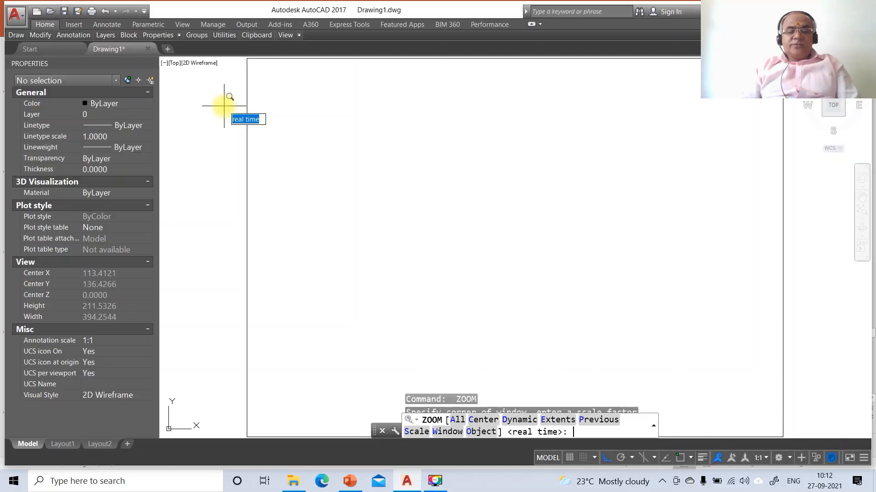
type(".6X")
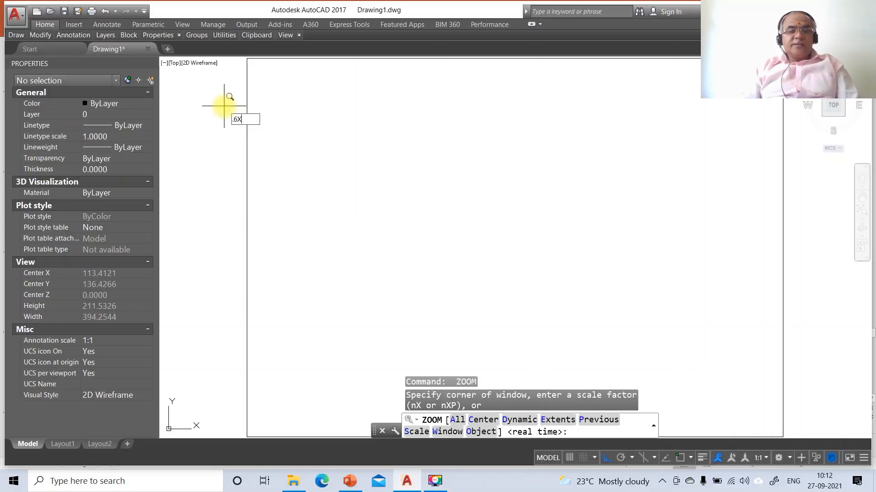
key("Return")
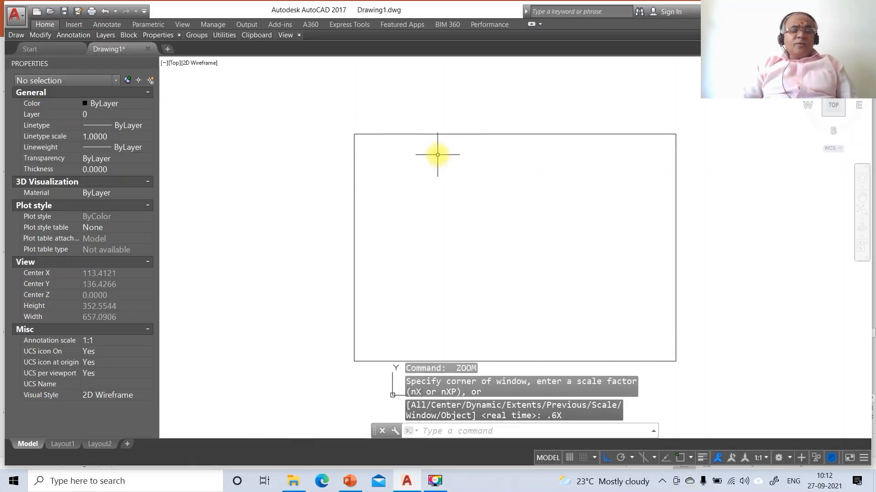
Create two new layers named XY and LOCUS.
type("LA")
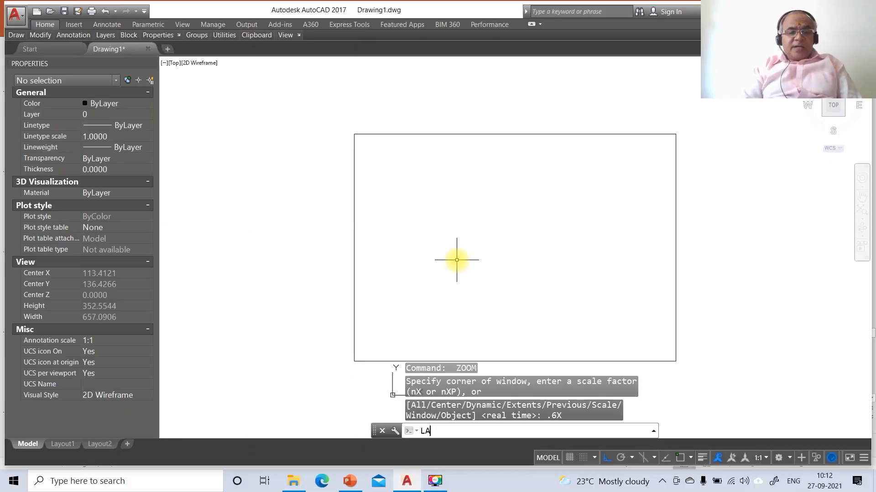
key("Return")
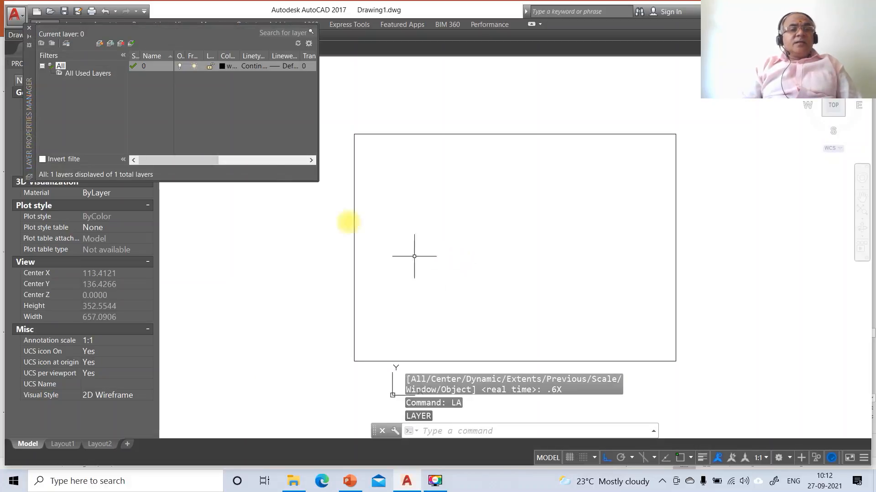
left_click(100, 43)
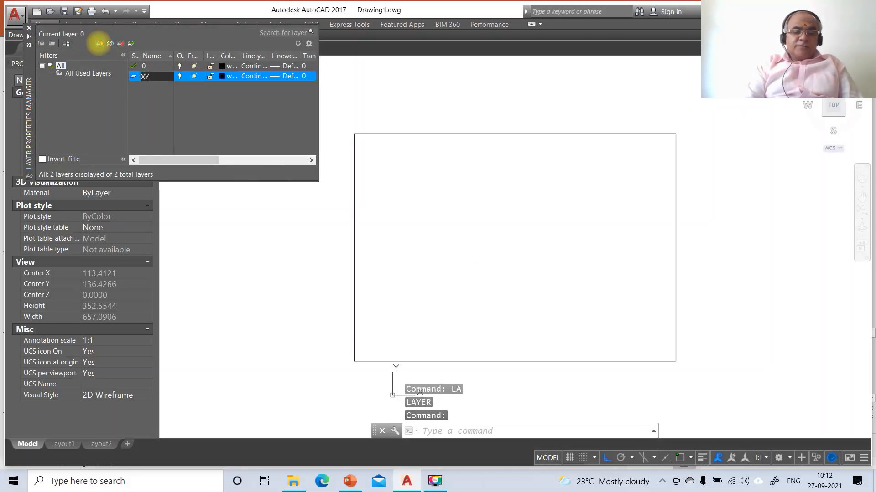
key("Return")
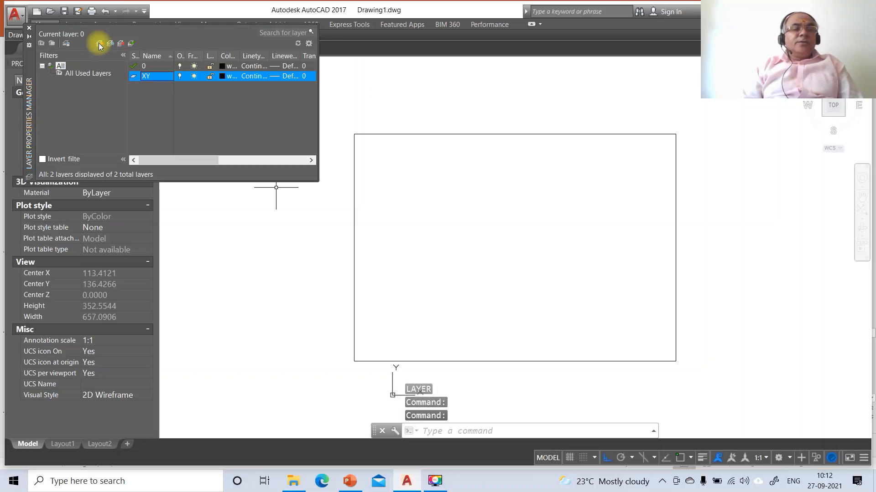
left_click(100, 44)
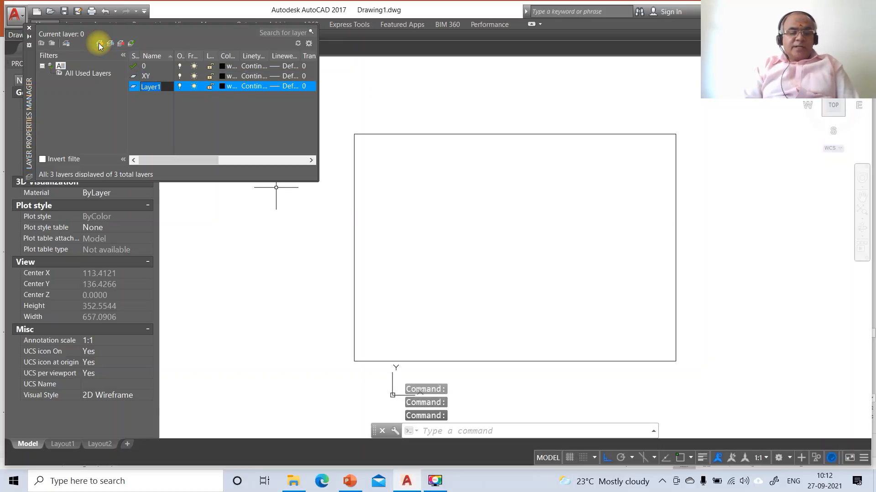
type("LOCUS")
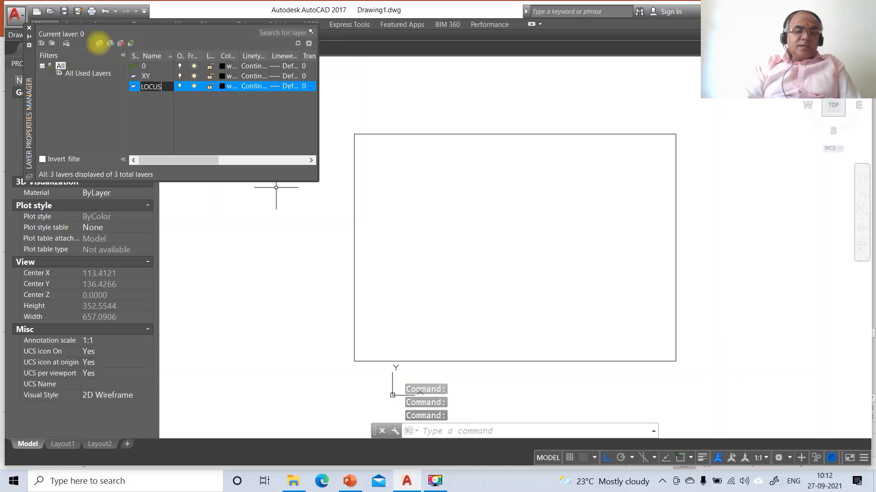
key("Return")
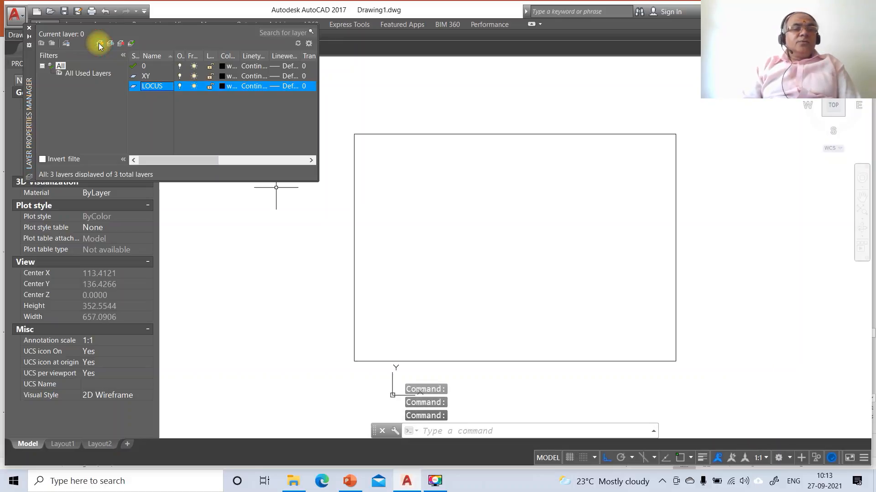
Add three more layers named AXIS, FV and TV.
left_click(99, 44)
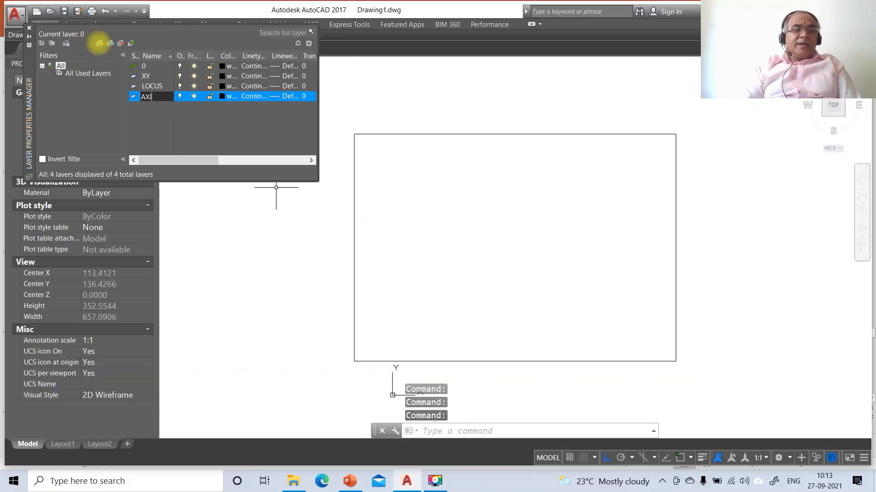
left_click(100, 44)
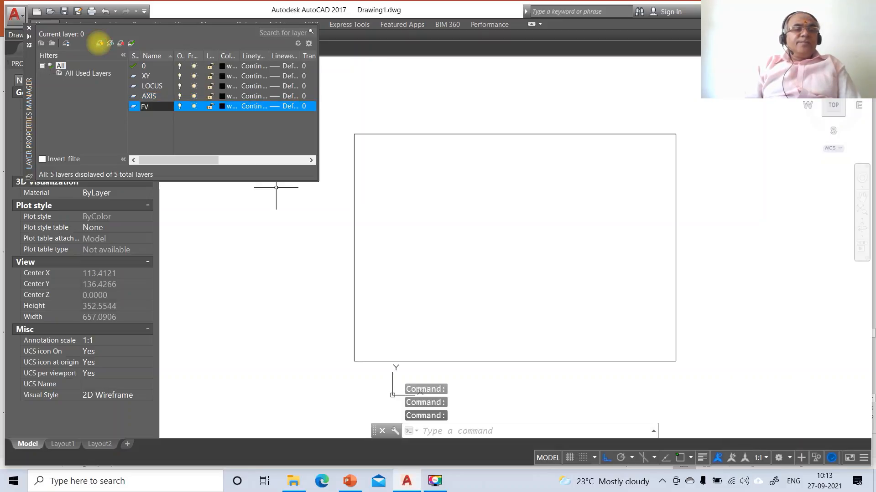
left_click(99, 44)
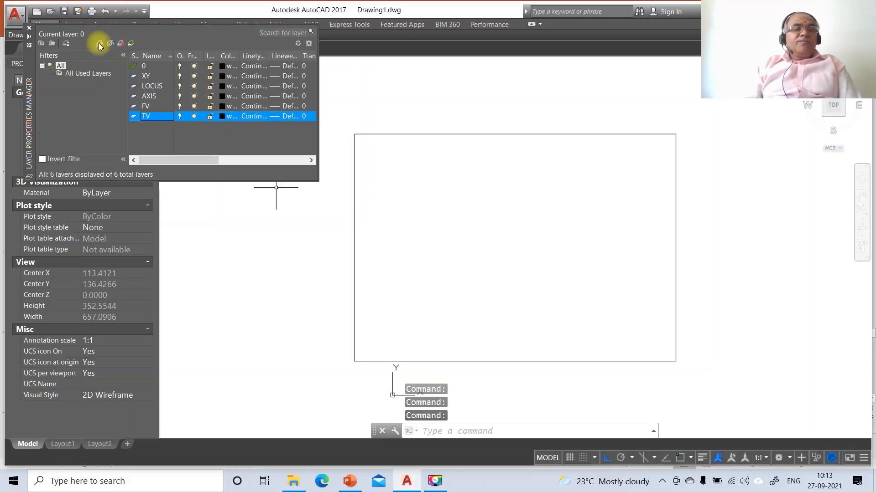
Add two layers for hidden lines, named FV HIDDEN and TV HIDDEN.
left_click(99, 44)
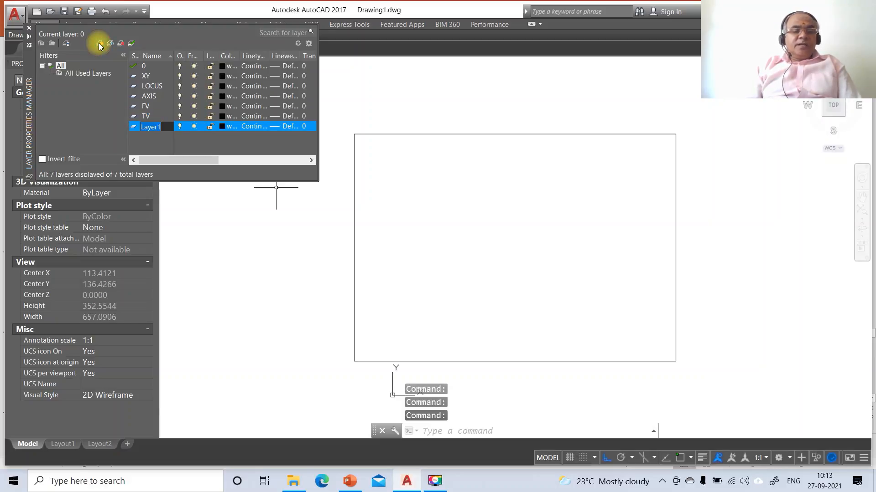
type("FV H")
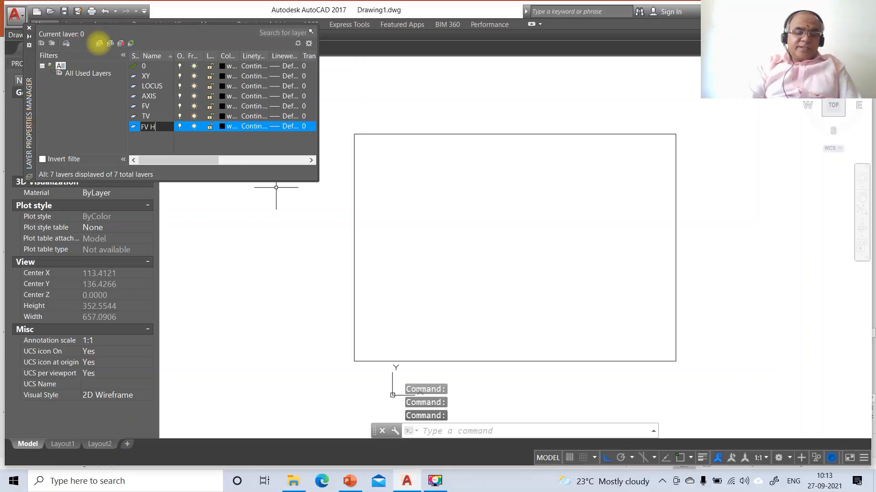
type("IDDEN")
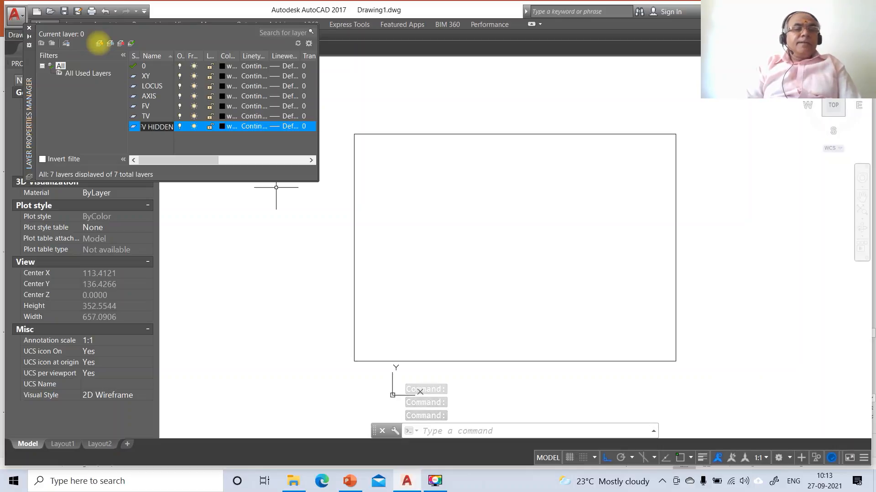
key("Return")
left_click(99, 44)
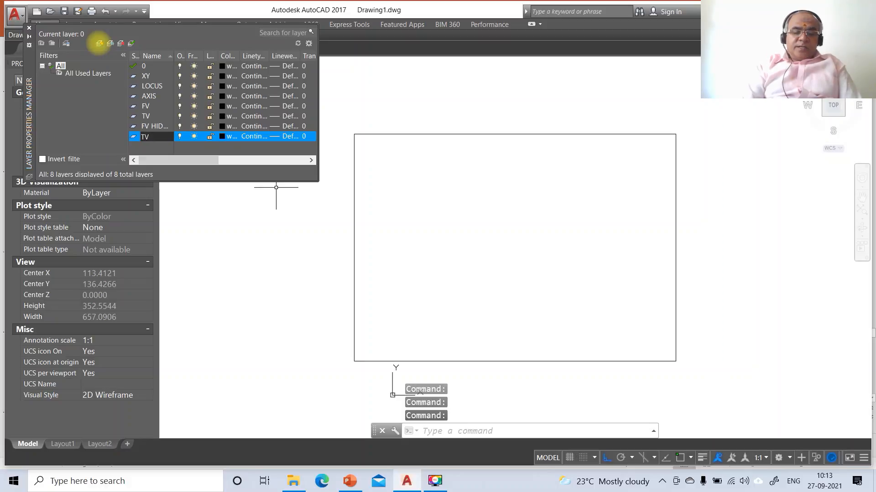
type("TV HIDDEN")
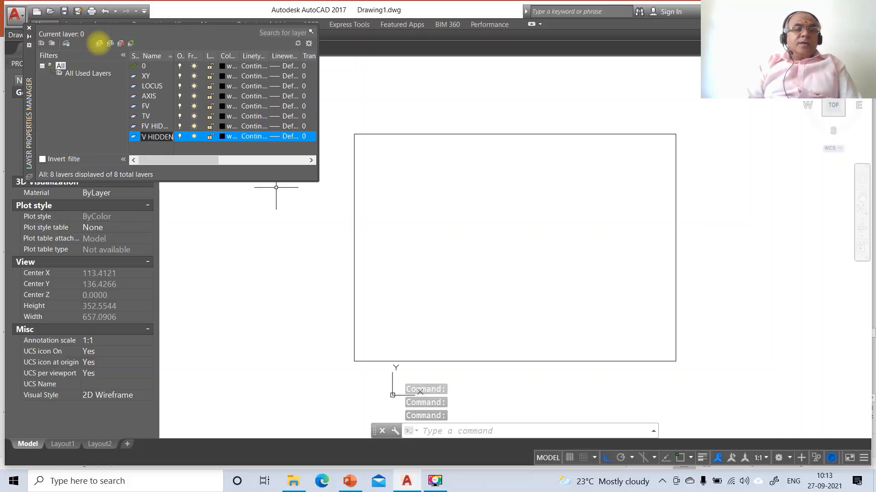
key("Return")
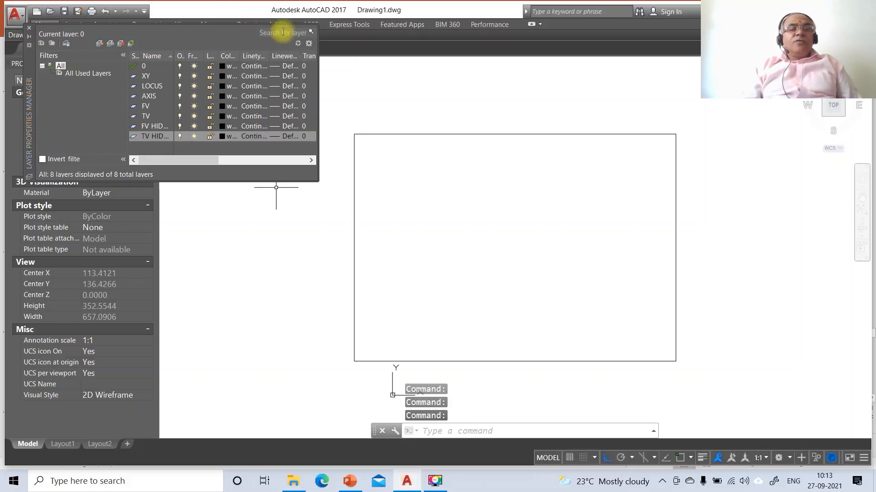
Set the lineweight of layer 0 to 0.05 mm.
left_click(293, 67)
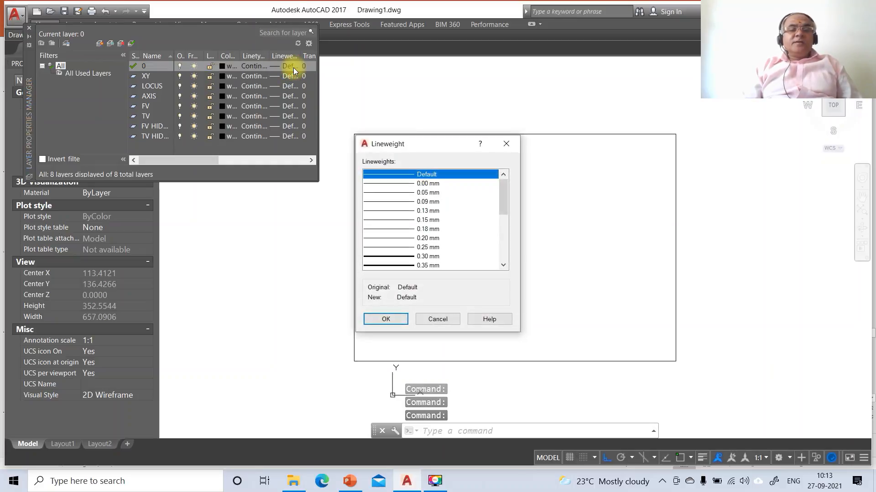
left_click(429, 193)
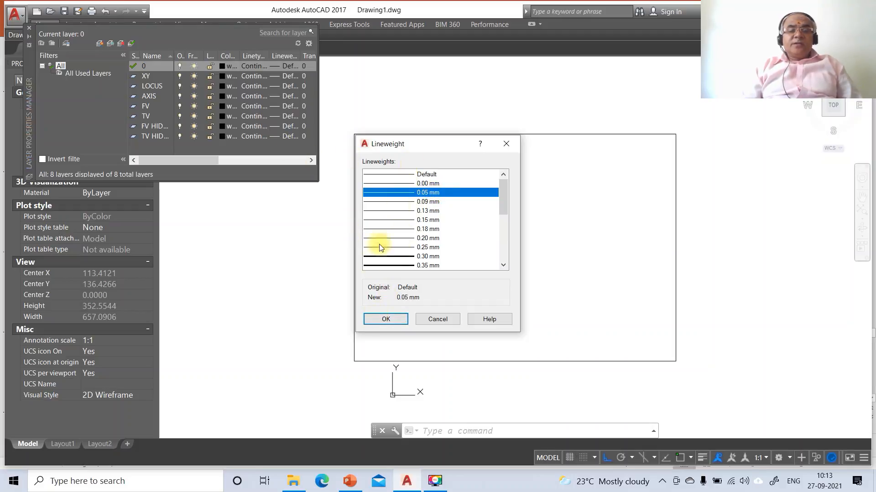
left_click(372, 318)
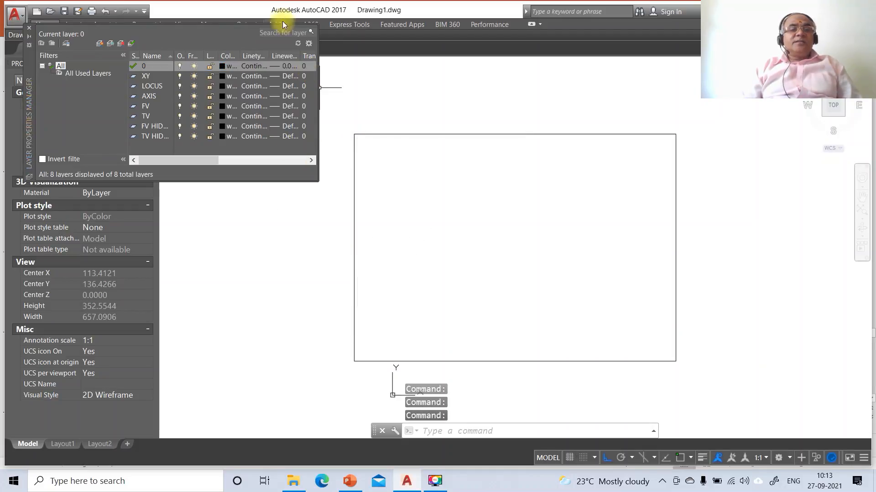
Set the lineweight of the XY layer to 0.13 mm.
left_click(286, 76)
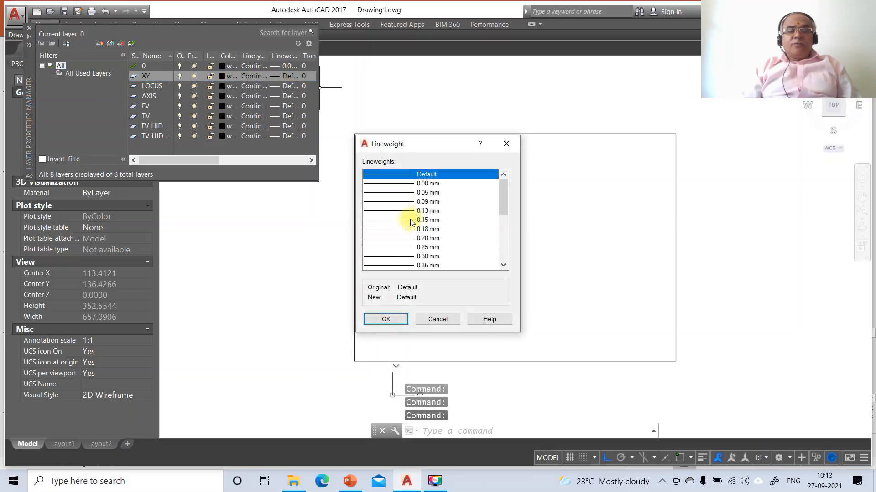
left_click(422, 211)
left_click(387, 317)
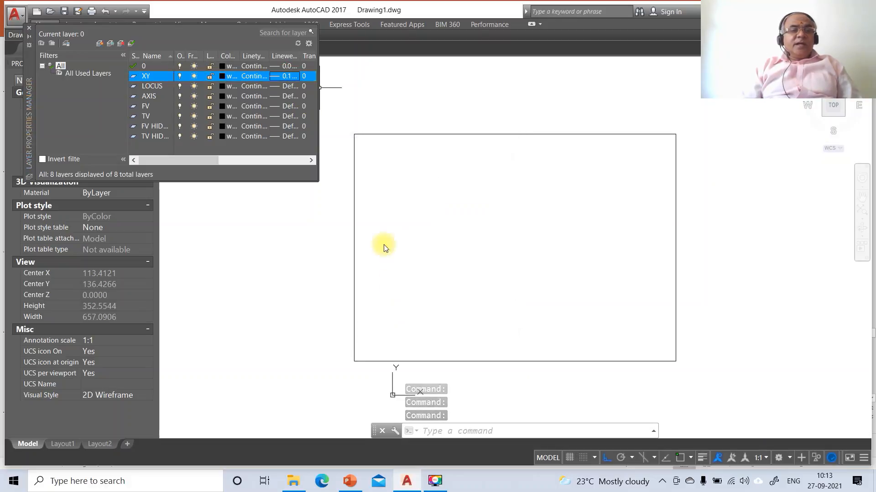
Set the lineweight of the LOCUS and AXIS layers to 0.05 mm each.
left_click(288, 86)
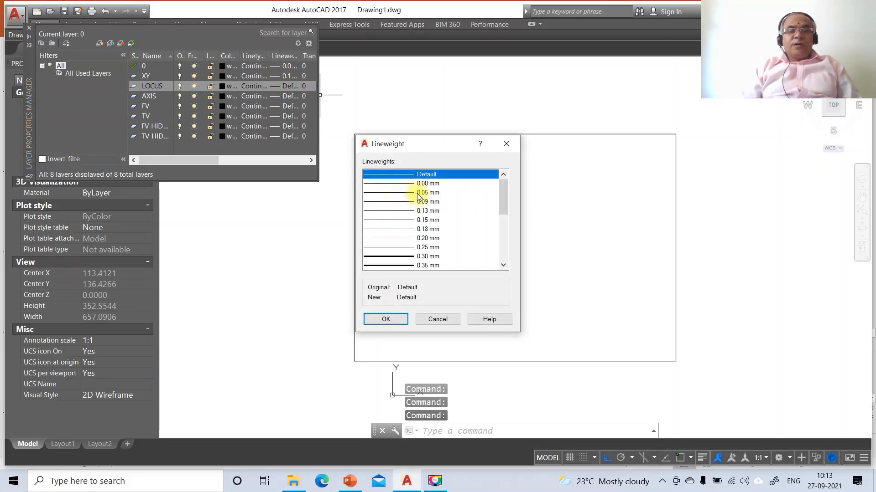
left_click(418, 193)
left_click(397, 320)
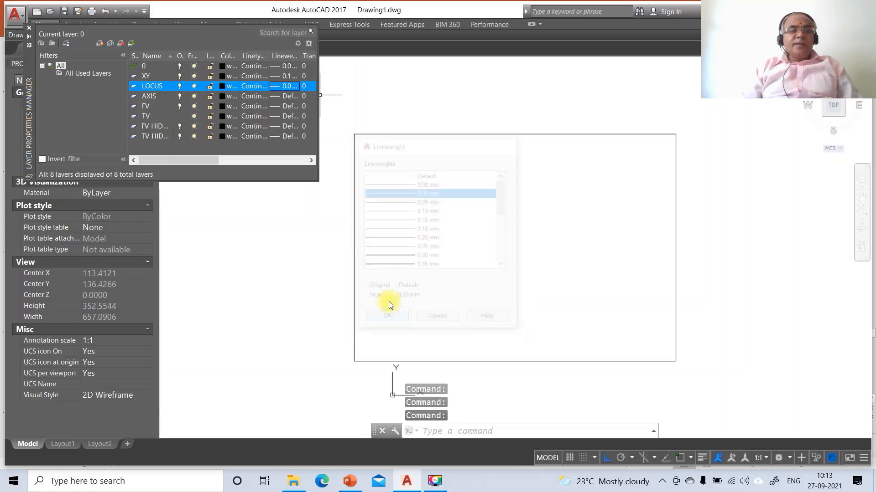
left_click(289, 96)
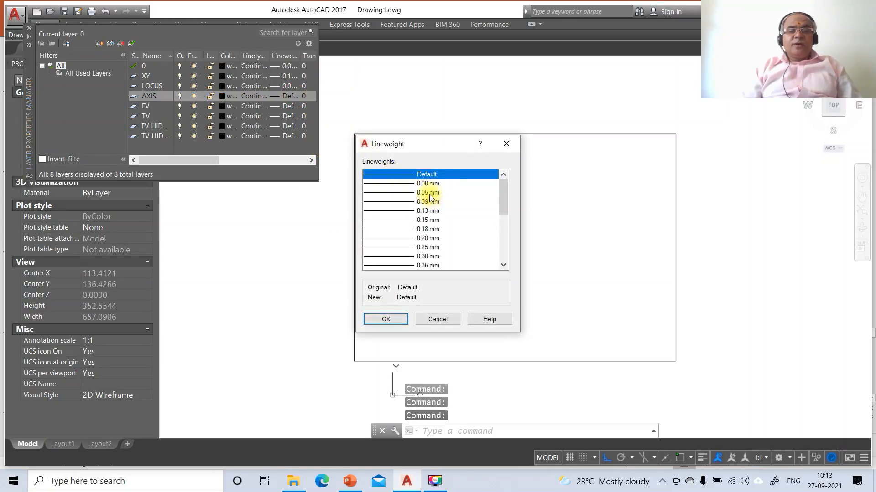
left_click(428, 193)
left_click(385, 320)
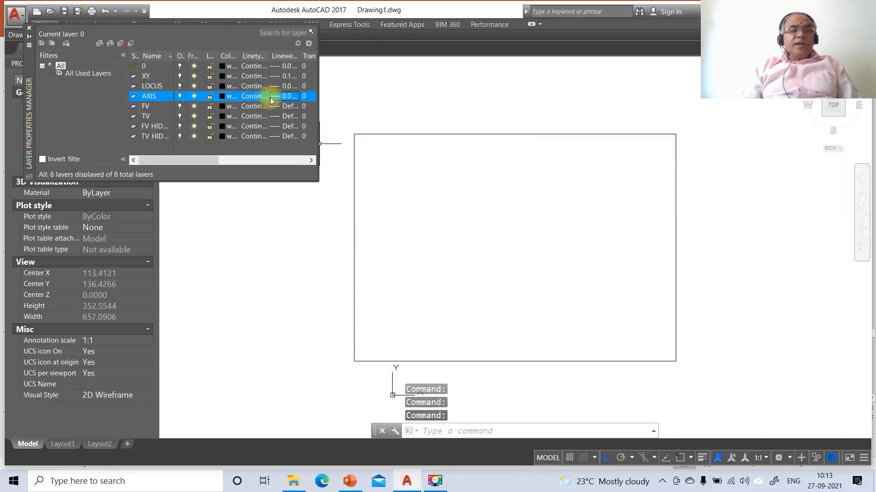
Set the lineweight of the FV layer to 0.53 mm.
left_click(283, 106)
scroll(413, 214, "down", 2)
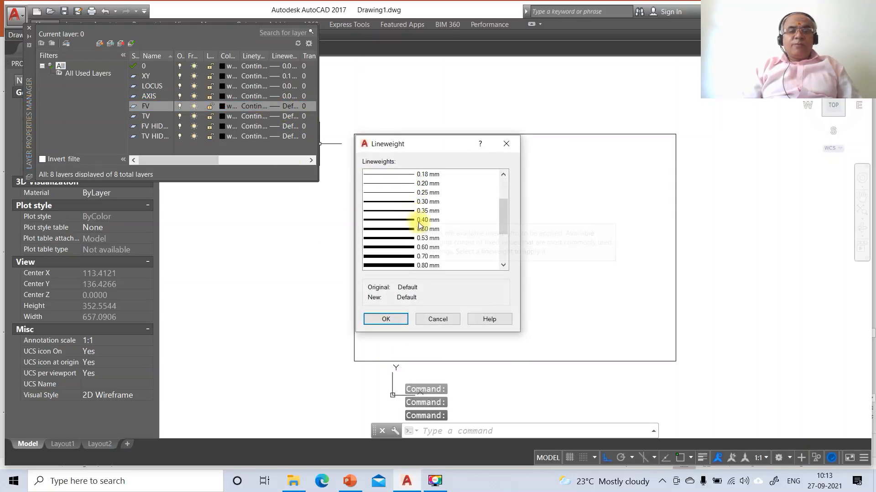
left_click(382, 236)
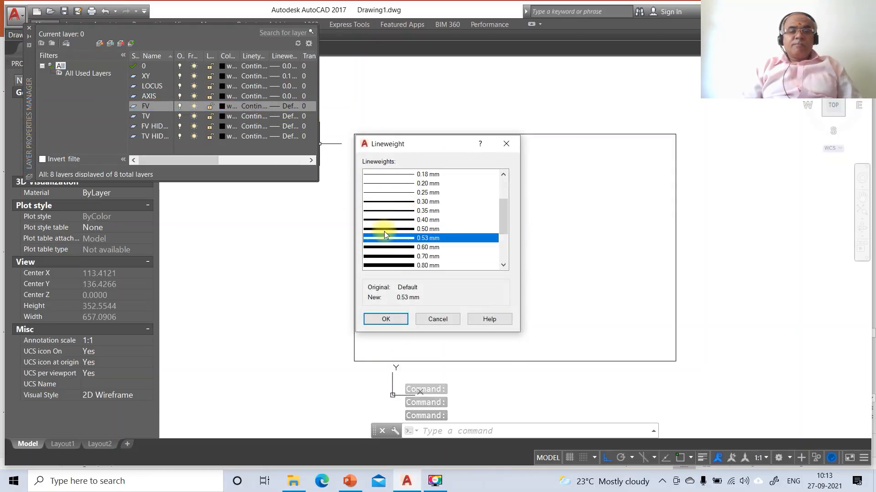
left_click(382, 319)
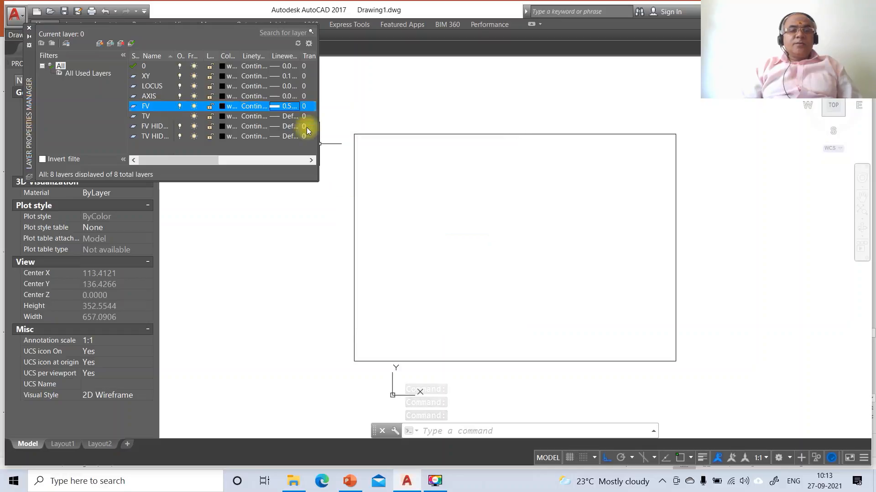
Set the lineweight of the TV layer to 0.50 mm.
left_click(284, 120)
scroll(393, 233, "down", 3)
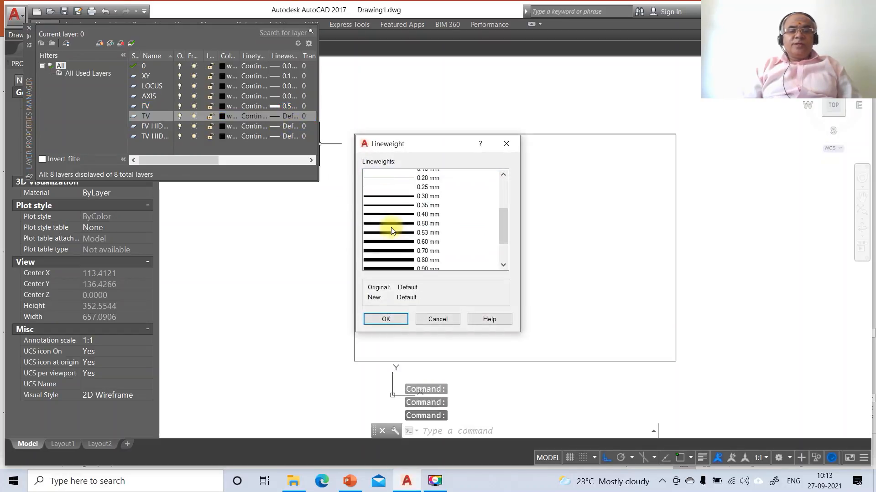
left_click(401, 201)
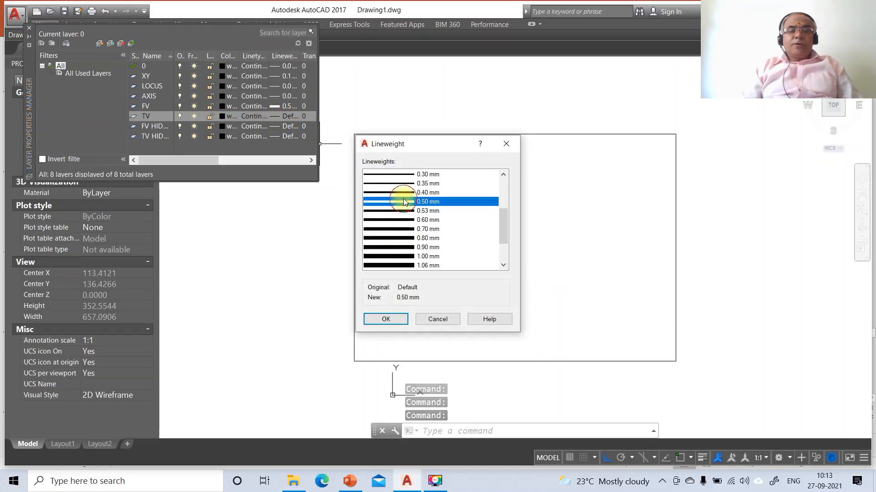
left_click(391, 319)
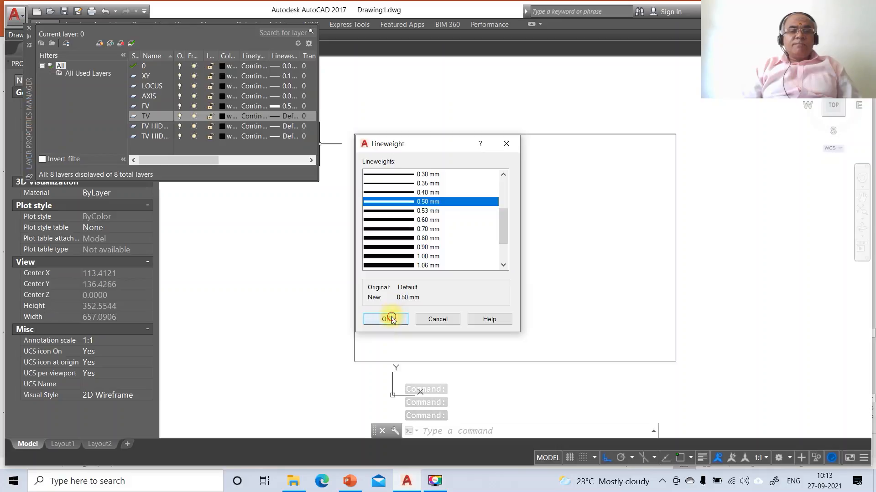
Set the lineweight of the FV HIDDEN and TV HIDDEN layers to 0.30 mm each.
left_click(289, 126)
left_click(427, 256)
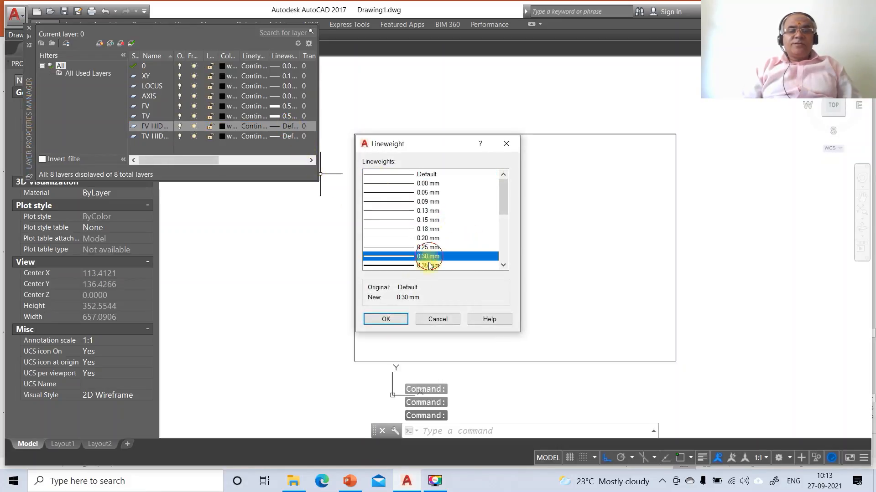
left_click(391, 320)
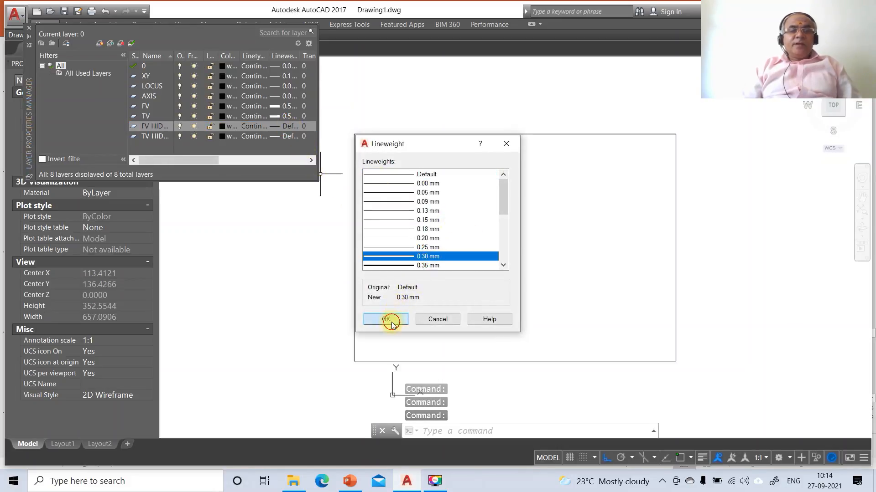
left_click(282, 136)
left_click(398, 258)
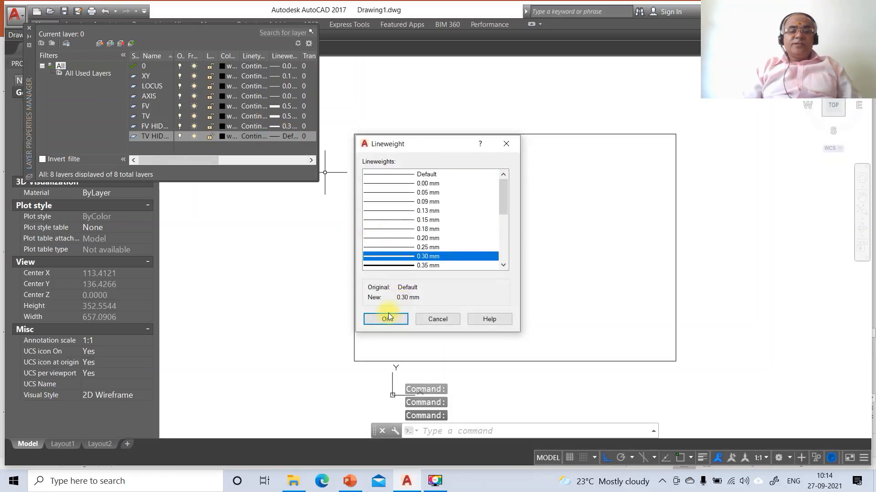
left_click(386, 319)
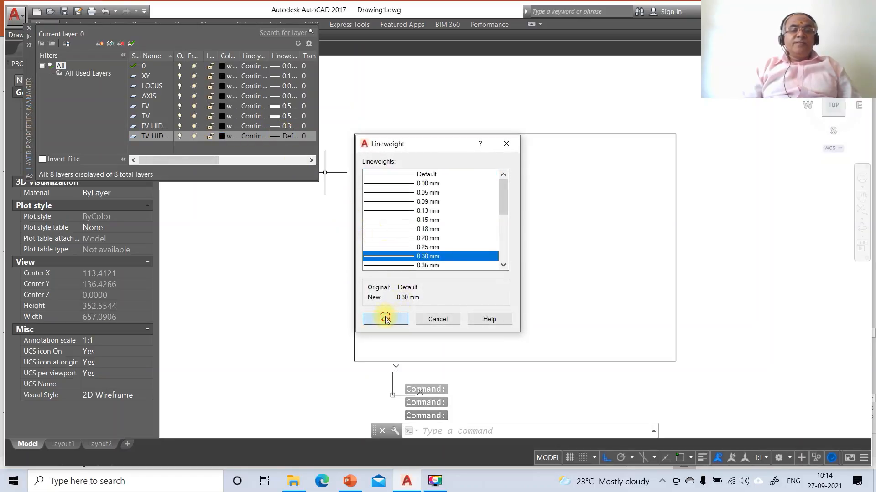
Open the linetype selection for the TV HIDDEN layer and load the CENTER linetype from acad.lin.
left_click(251, 138)
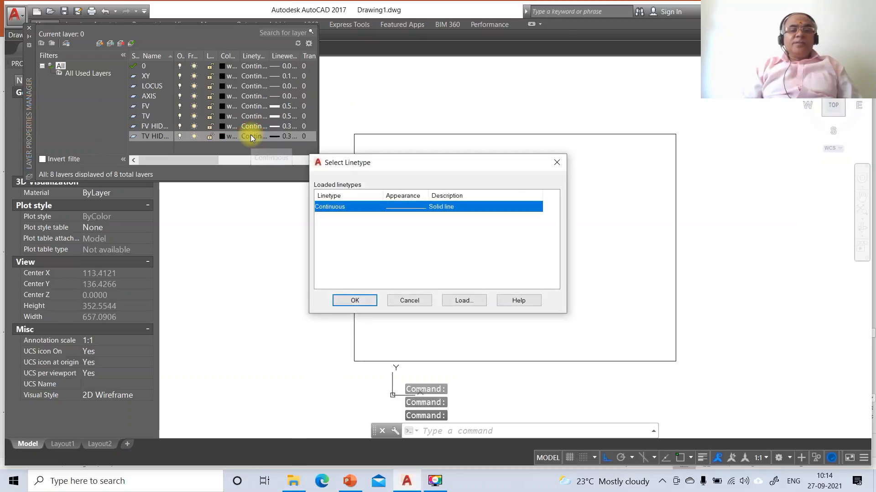
left_click(458, 299)
left_click(337, 217)
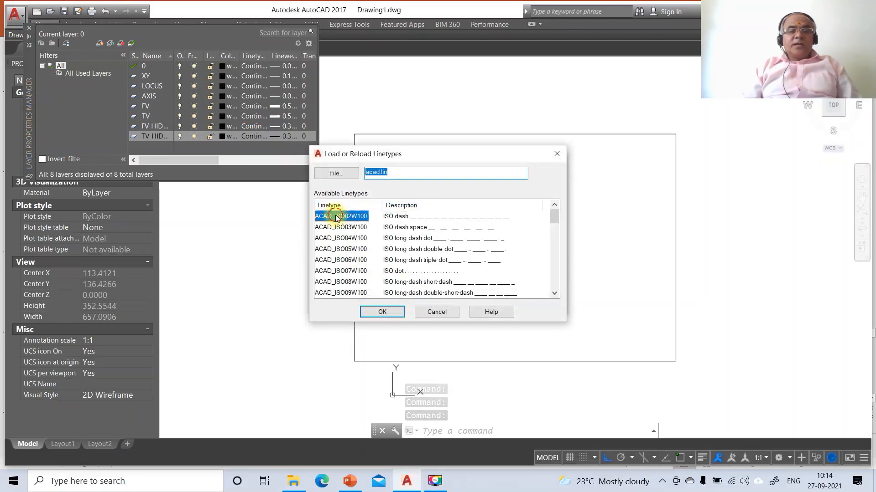
scroll(328, 221, "down", 6)
left_click(328, 216)
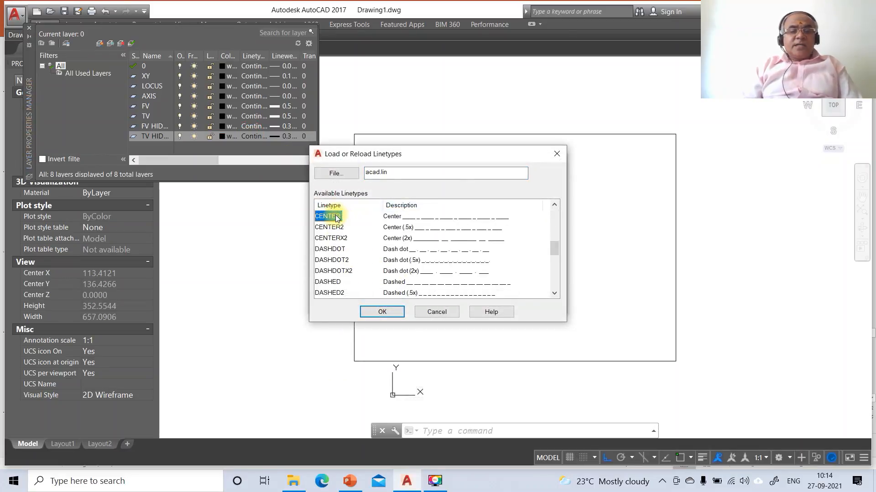
left_click(379, 313)
Load the DASHDOT linetype from acad.lin into the drawing.
left_click(464, 301)
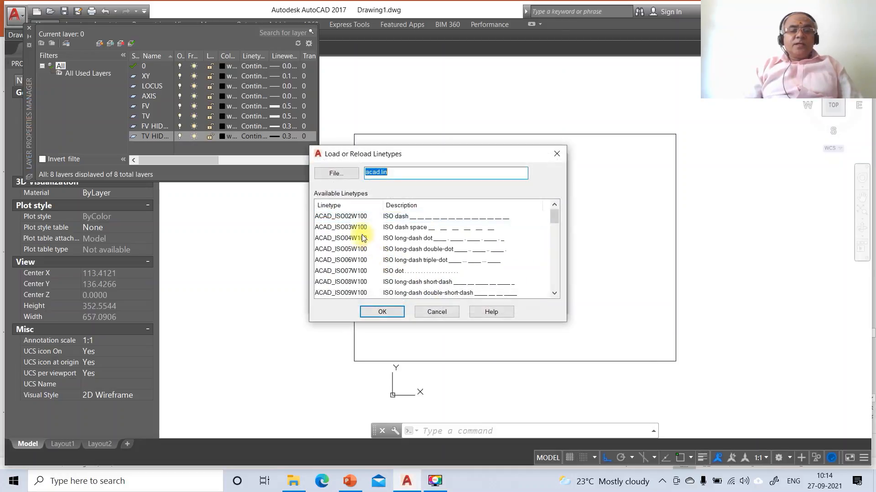
left_click(350, 217)
scroll(350, 218, "down", 7)
left_click(351, 270)
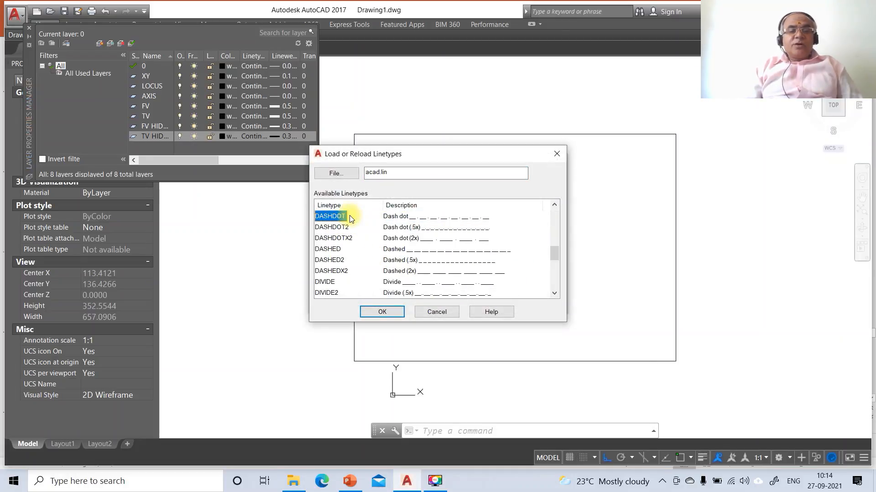
left_click(368, 312)
Load the HIDDEN linetype from acad.lin and assign it to the TV HIDDEN layer.
left_click(451, 302)
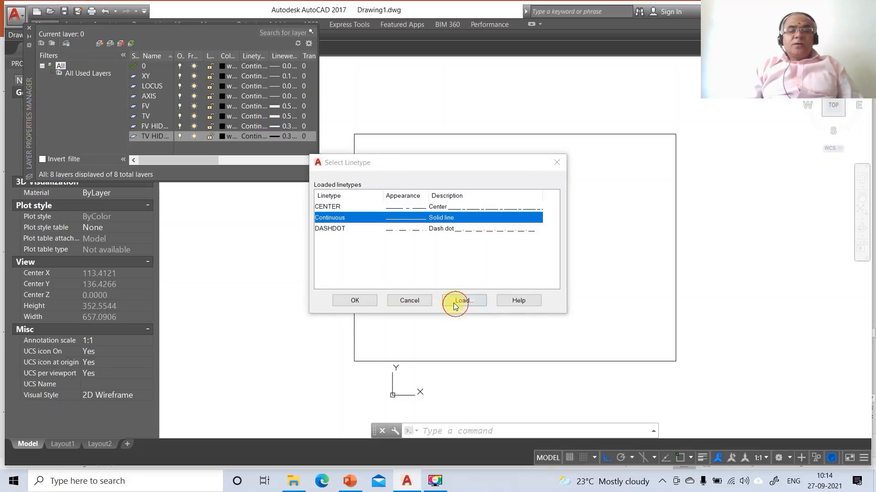
left_click(354, 249)
key("h")
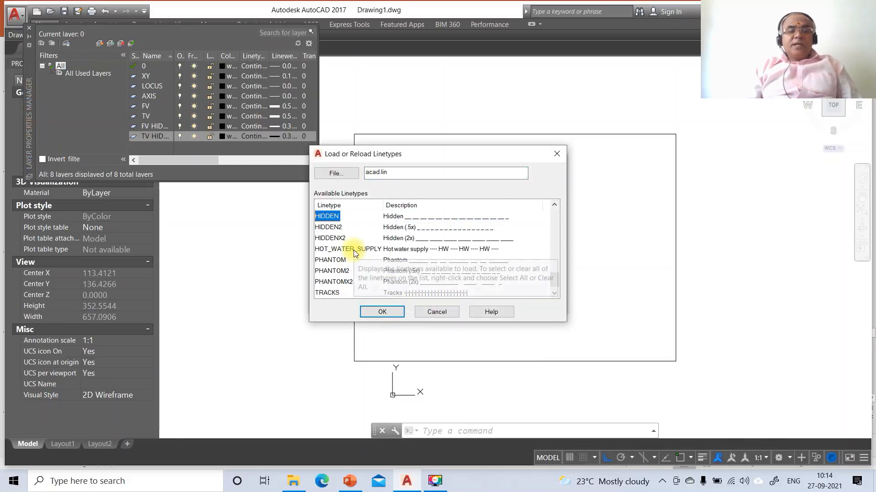
left_click(370, 312)
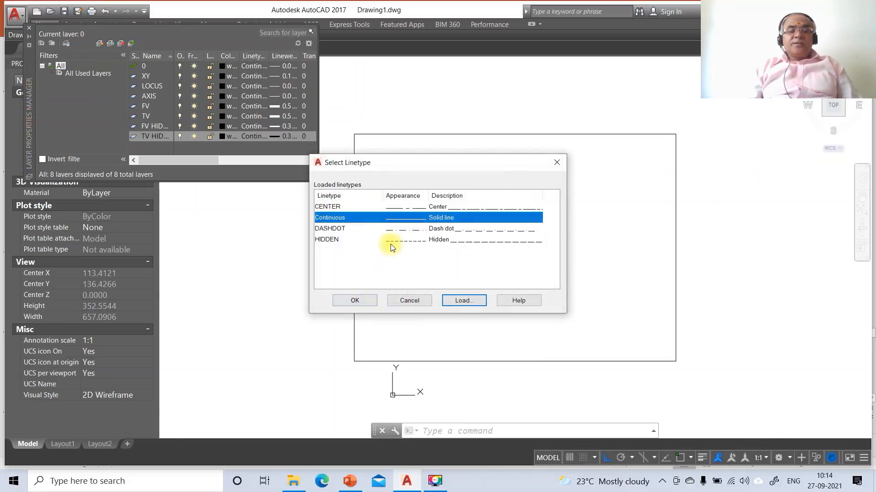
left_click(331, 240)
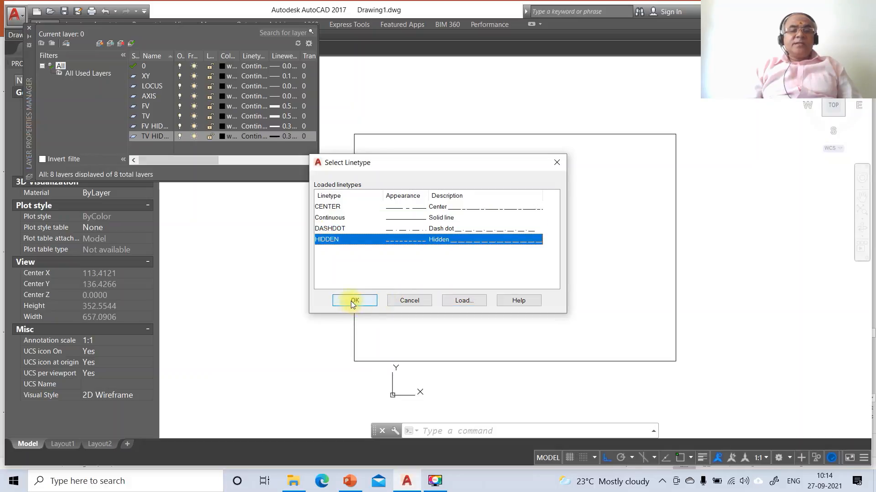
left_click(353, 302)
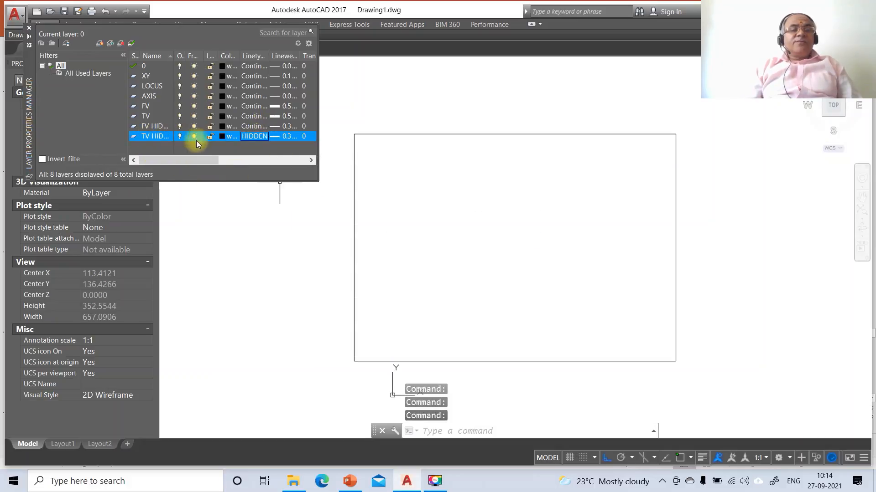
Assign the HIDDEN linetype to the FV HIDDEN layer.
left_click(251, 127)
left_click(334, 240)
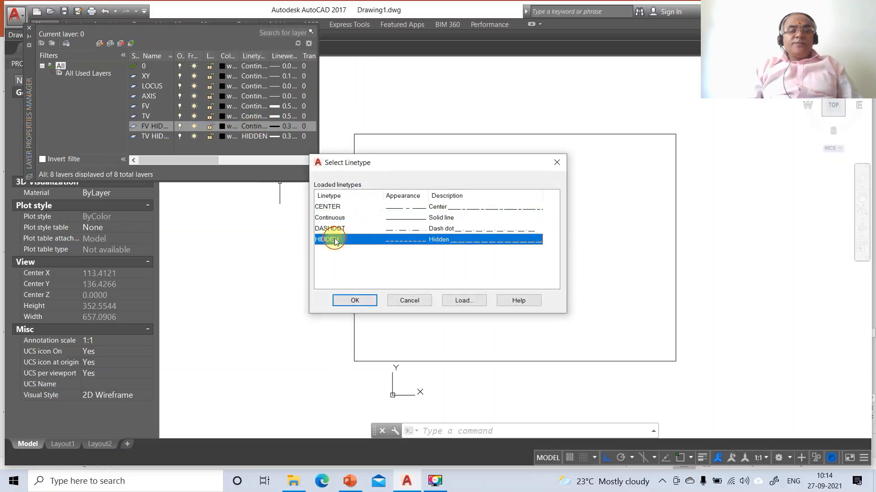
left_click(354, 301)
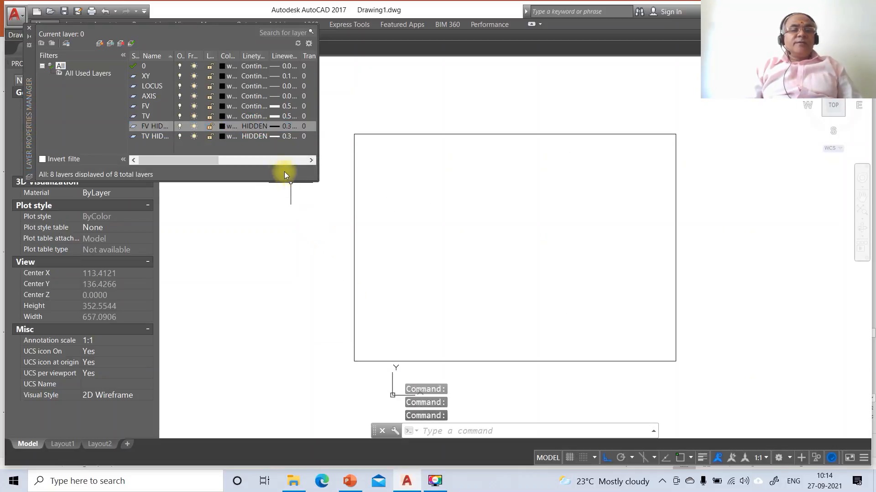
Assign the CENTER linetype to the AXIS layer.
left_click(249, 98)
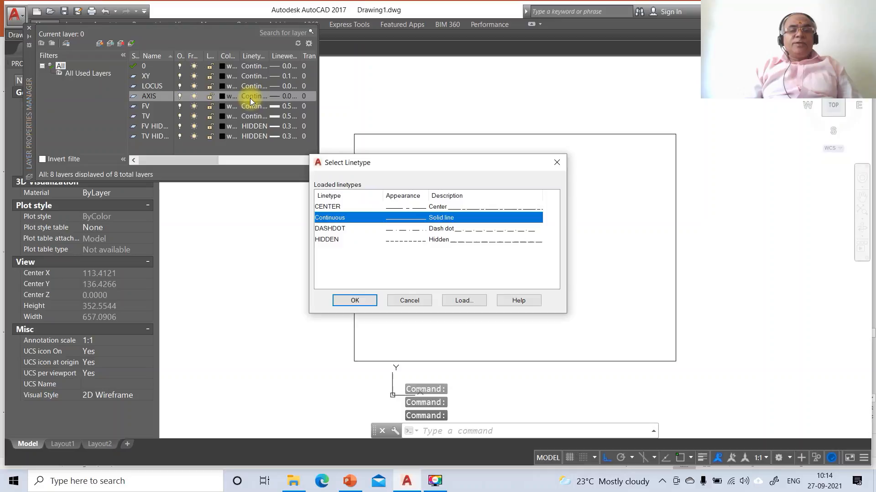
left_click(329, 207)
left_click(339, 302)
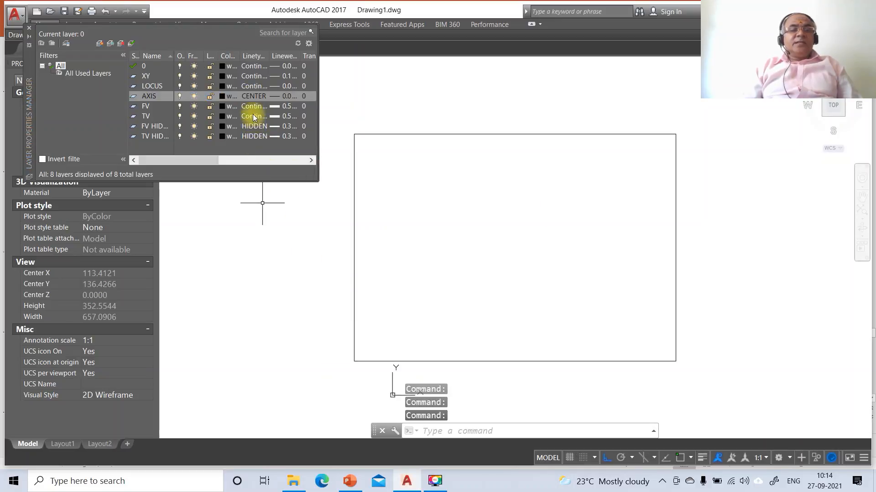
Assign the DASHDOT linetype to the LOCUS layer.
left_click(247, 87)
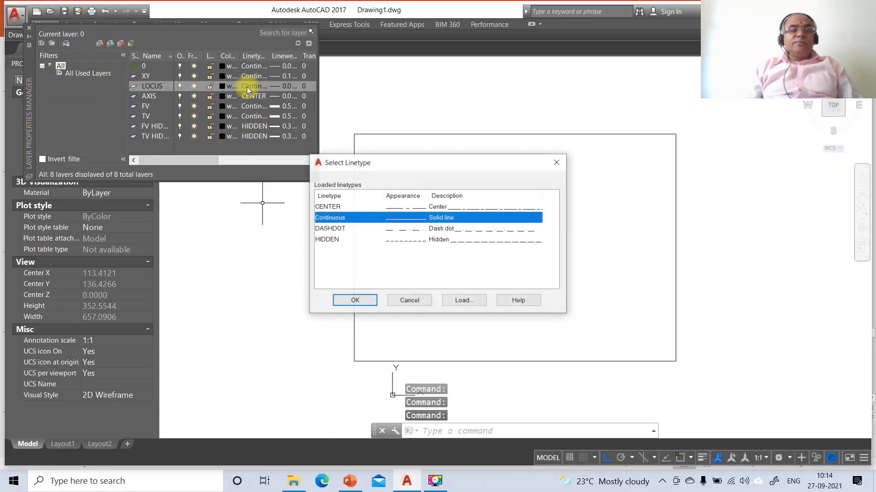
left_click(323, 239)
left_click(323, 228)
left_click(349, 296)
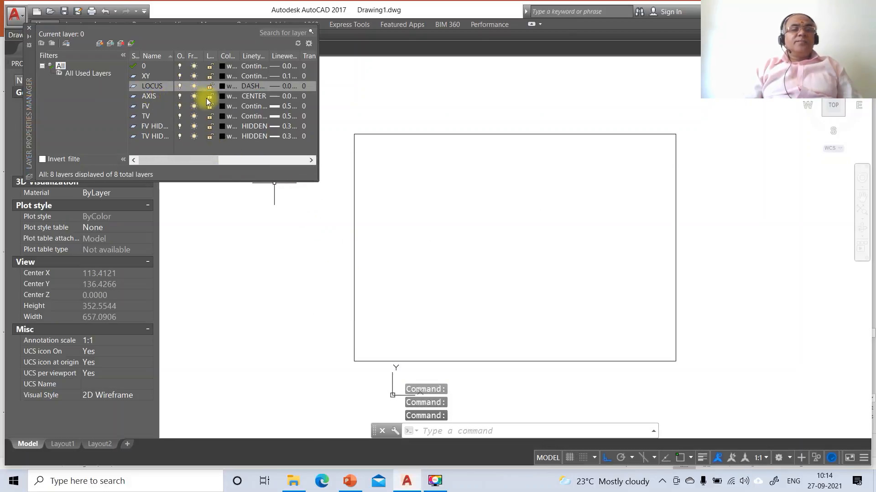
Set the colour of the AXIS layer to magenta, index colour 6.
left_click(221, 96)
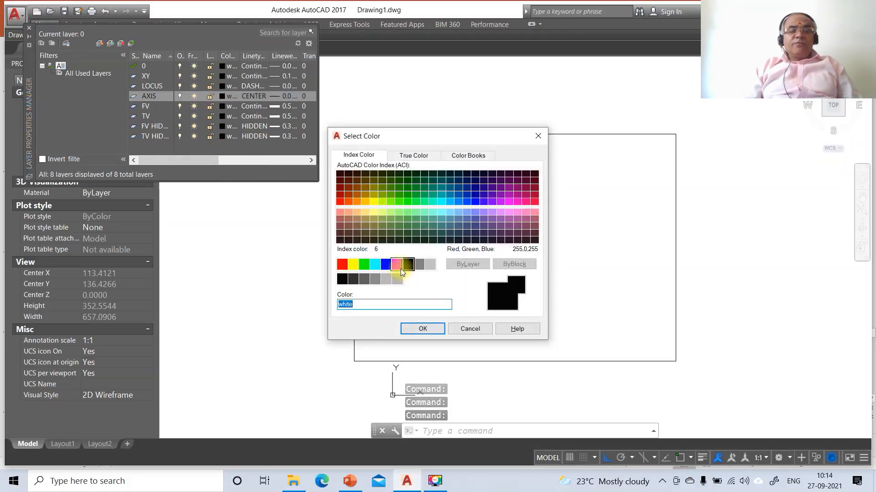
left_click(397, 264)
left_click(417, 329)
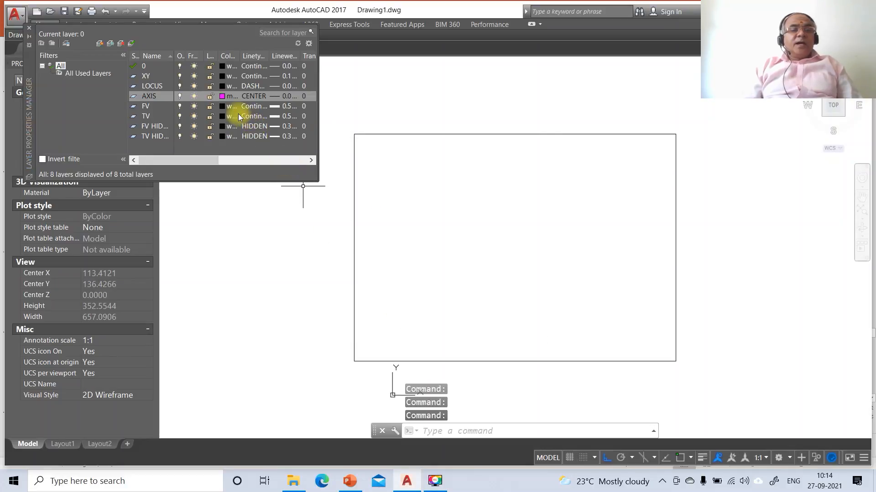
Set the colour of the FV layer to red and of the TV layer to blue.
left_click(224, 106)
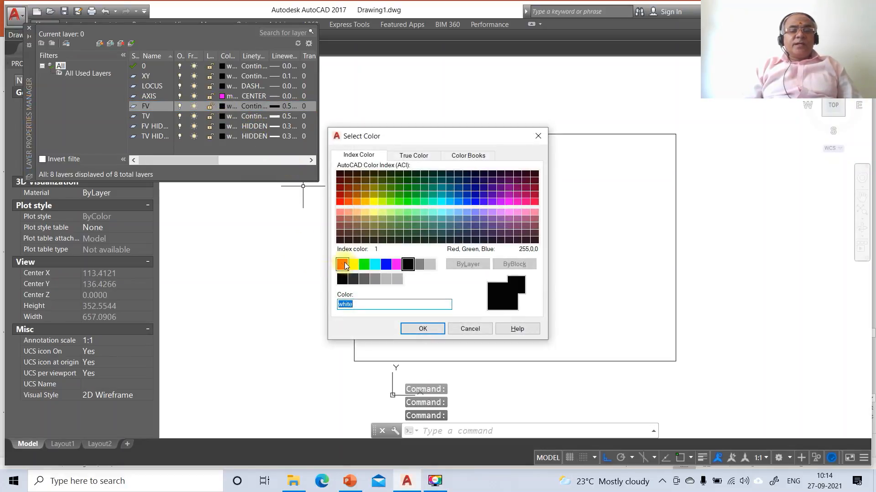
left_click(342, 264)
left_click(403, 329)
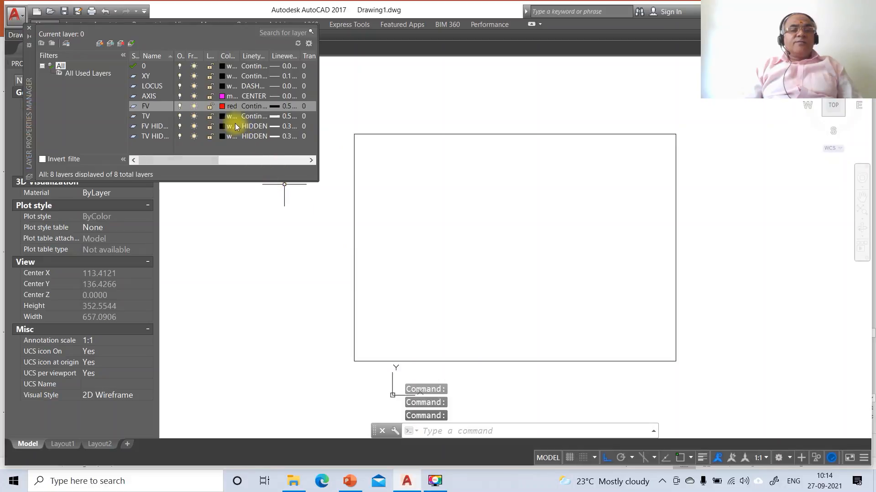
left_click(223, 116)
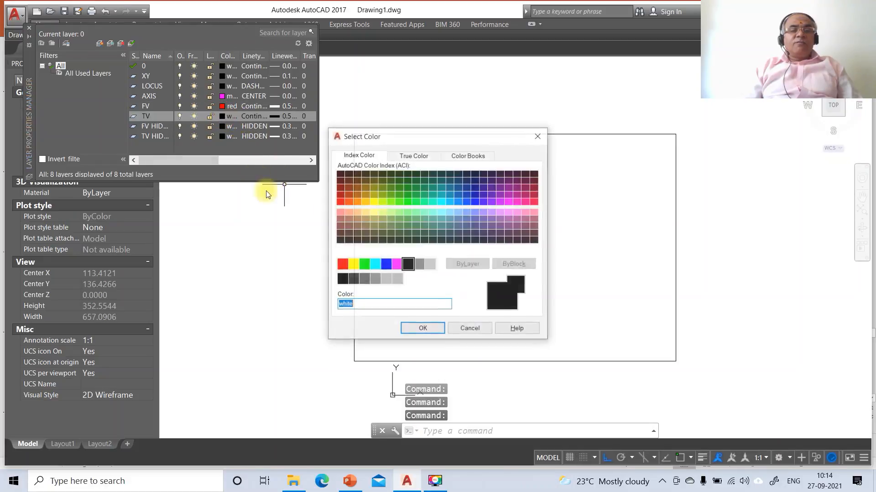
left_click(386, 264)
left_click(418, 327)
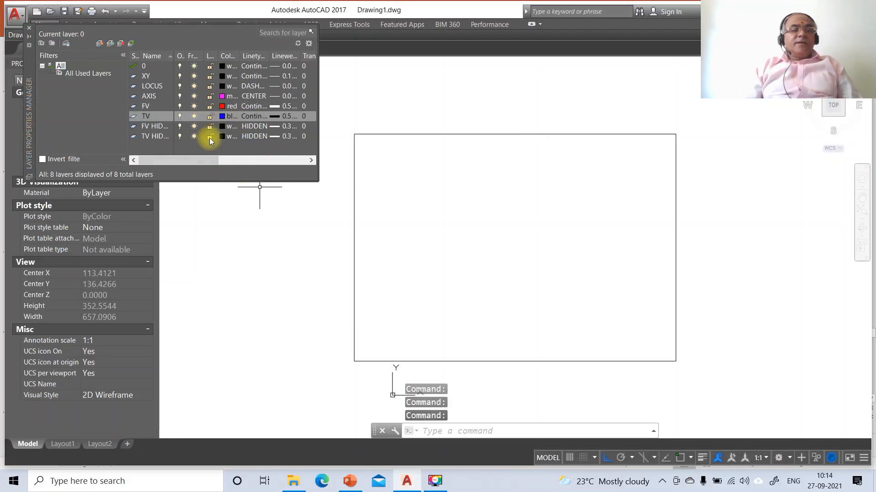
Set the FV HIDDEN layer to red and the TV HIDDEN layer to blue, and close the layer manager.
left_click(221, 127)
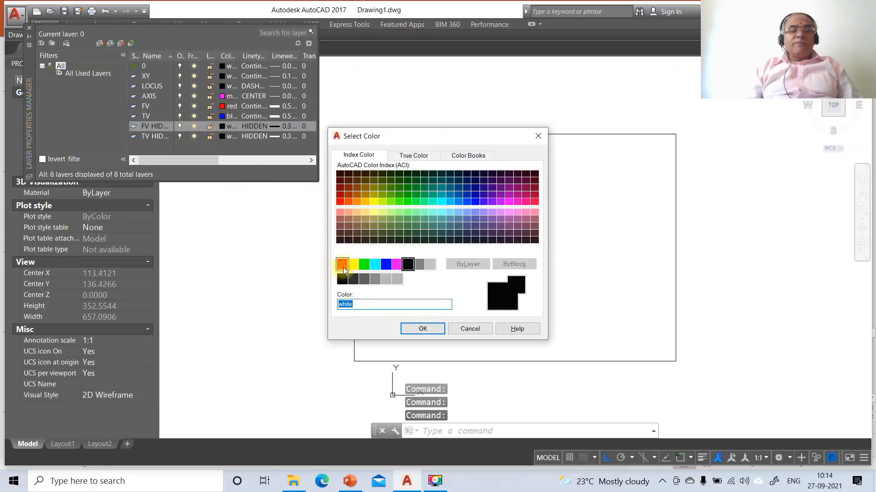
left_click(341, 265)
left_click(410, 329)
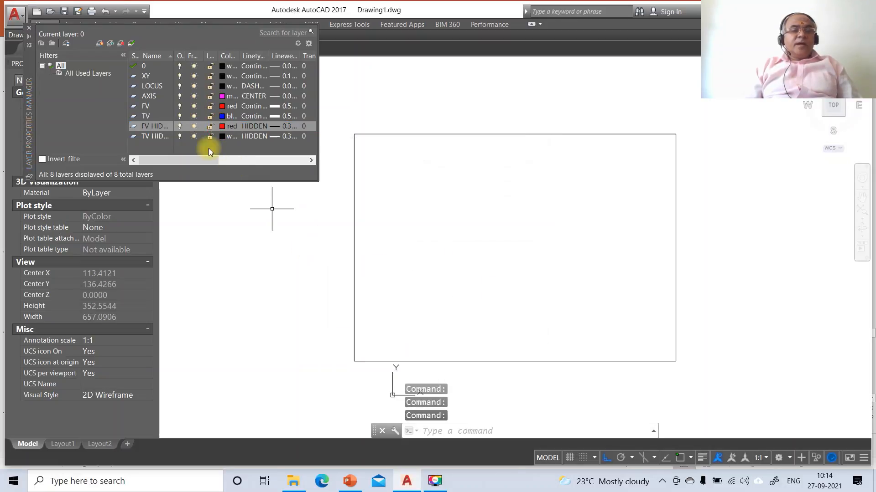
left_click(221, 136)
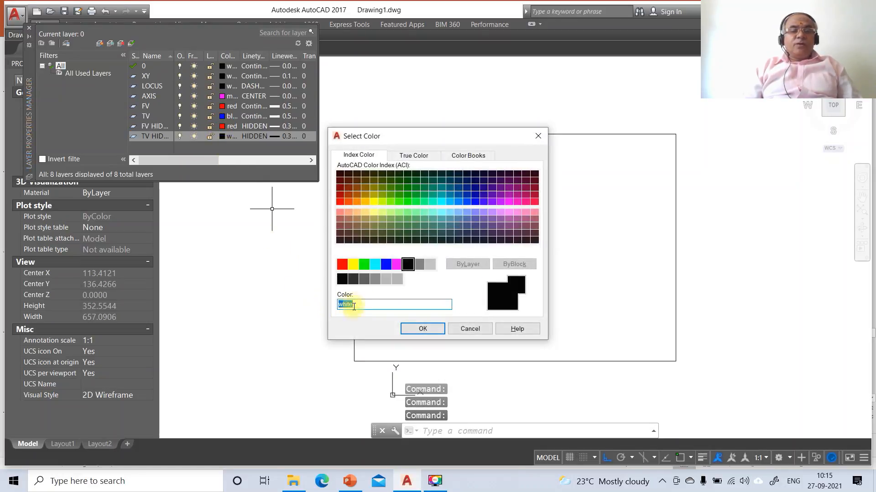
left_click(387, 264)
left_click(417, 329)
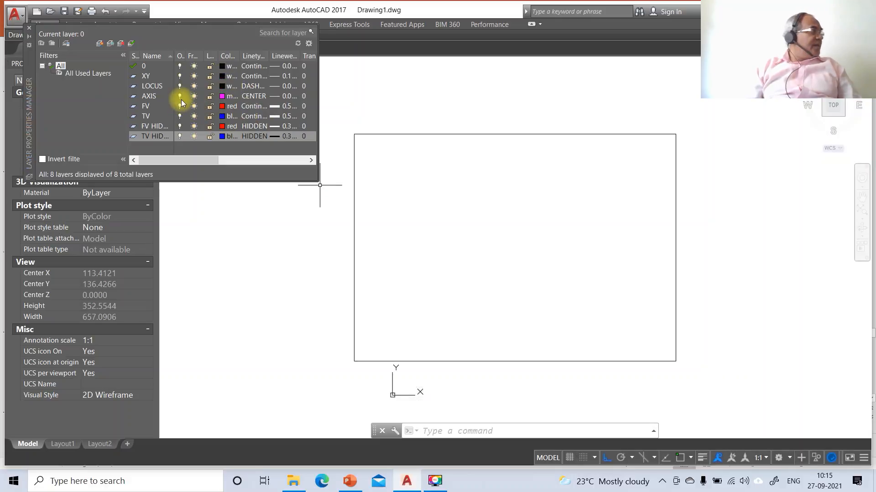
left_click(28, 28)
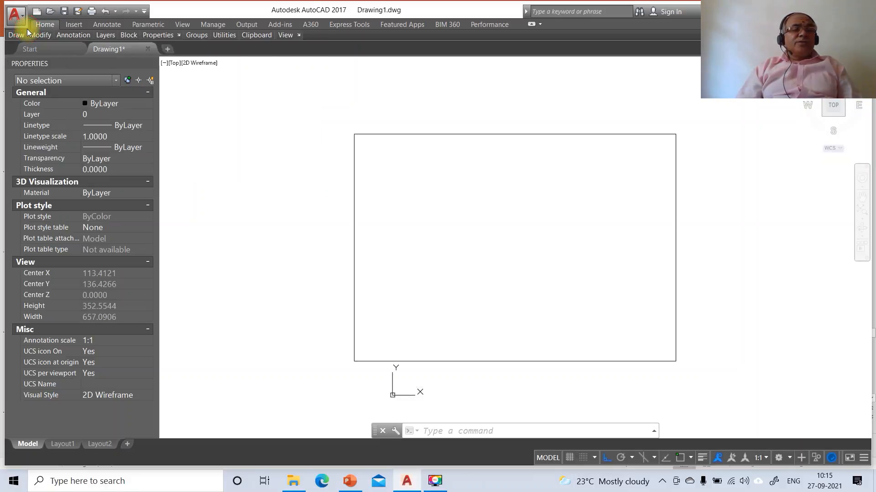
Check the final solution slide in PowerPoint and, back in AutoCAD, draw a pentagon by a vertical 25 mm edge near the border's lower-left area.
left_click(356, 483)
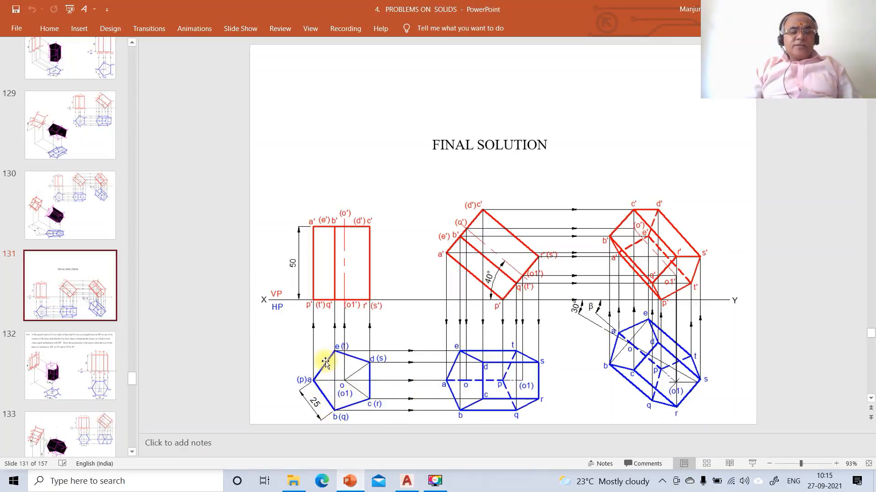
left_click(409, 482)
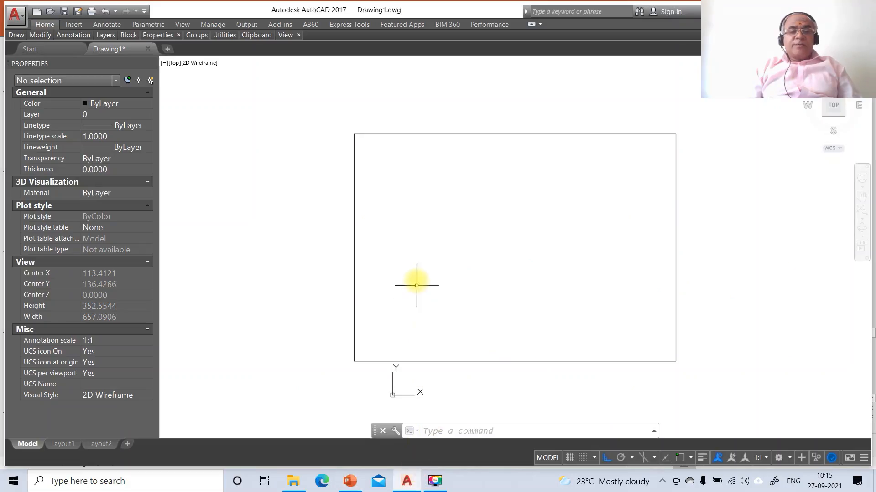
type("POL")
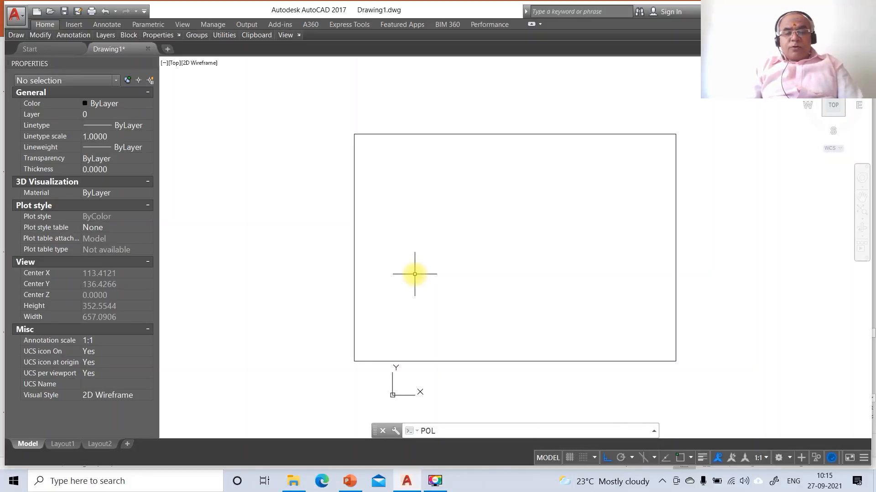
key("Return")
type("5")
key("Return")
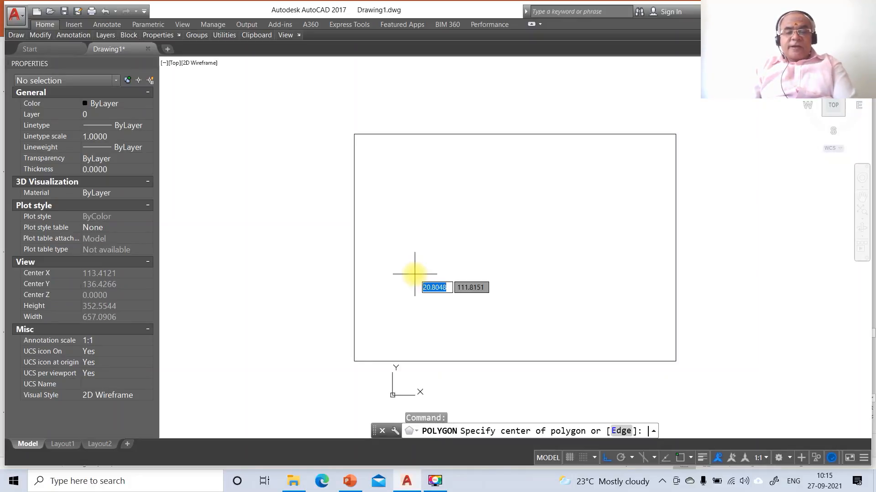
key("Return")
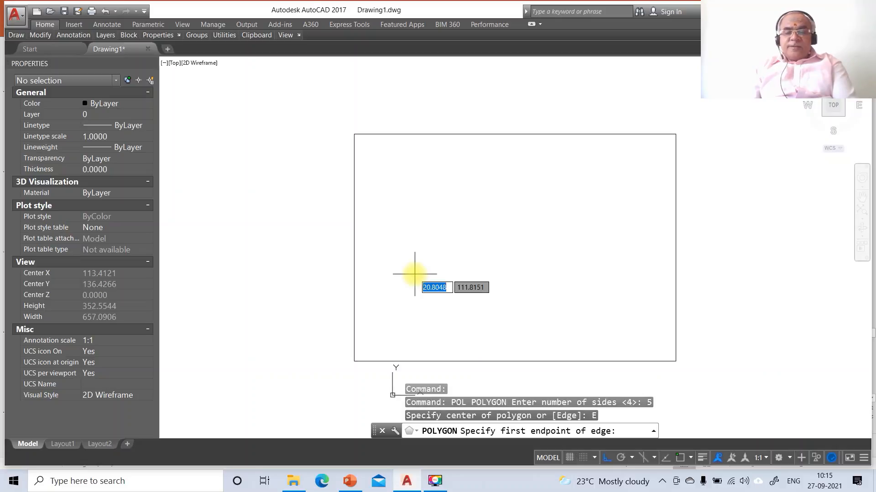
left_click(419, 297)
type("25")
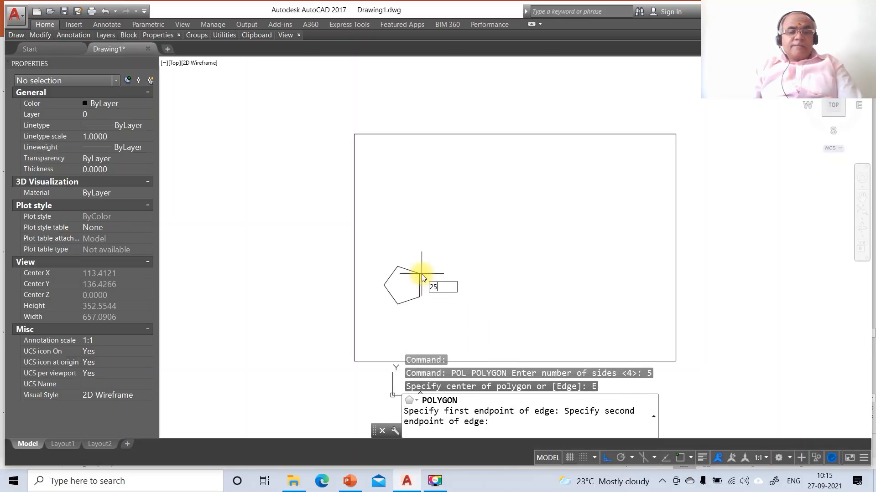
key("Return")
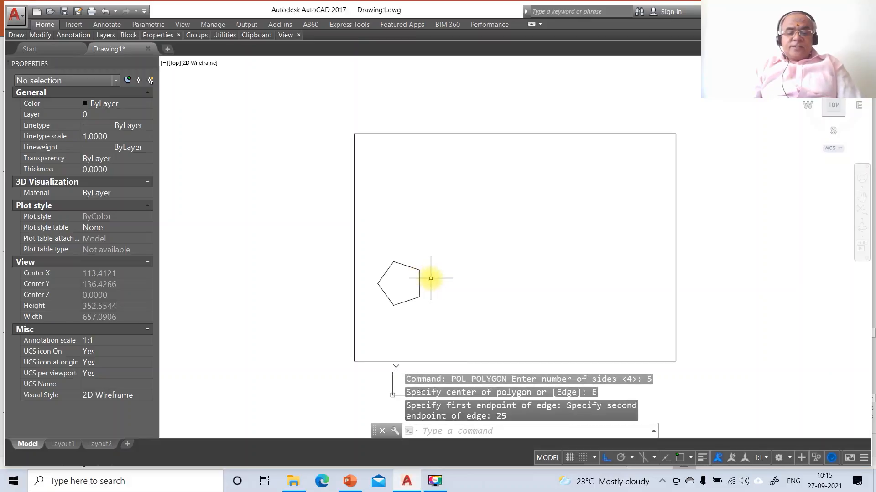
Move the pentagon a short distance horizontally to the right within the border.
type("m")
key("Return")
left_click(416, 296)
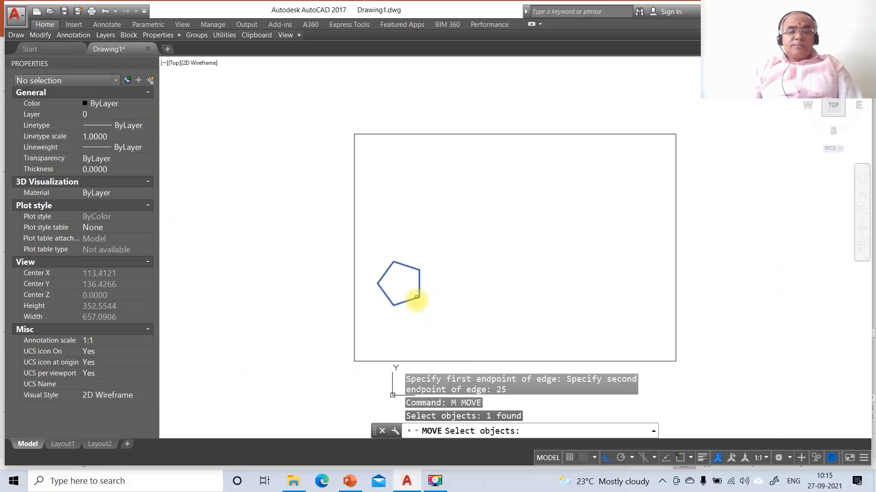
key("Return")
left_click(416, 297)
left_click(429, 305)
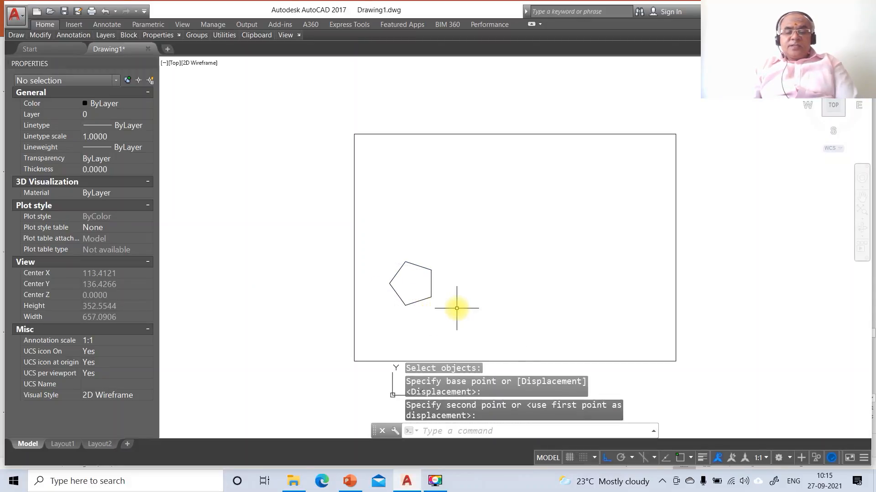
Draw a line from the pentagon's leftmost vertex to the midpoint of its vertical right edge.
type("L")
key("Return")
type("INT")
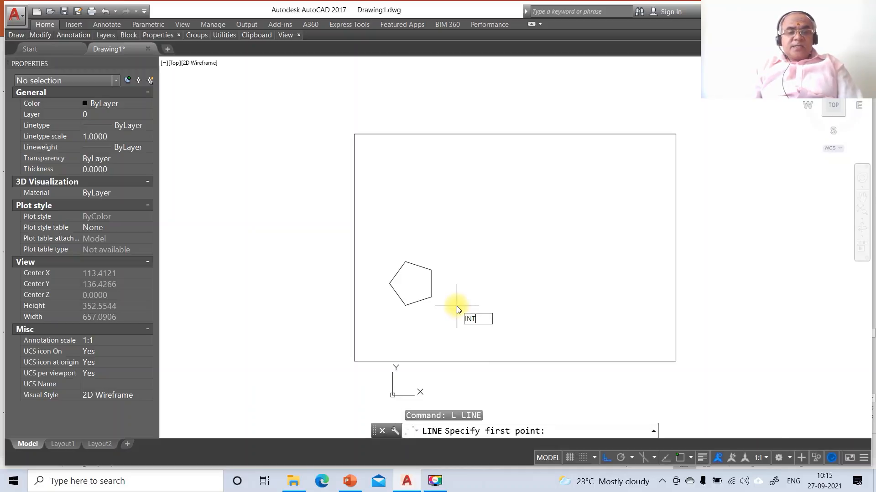
key("Return")
left_click(391, 285)
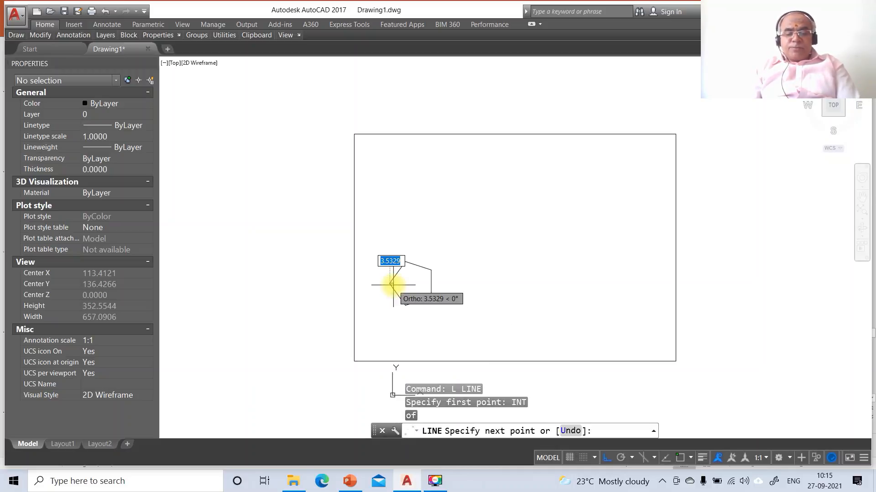
type("MID")
key("Return")
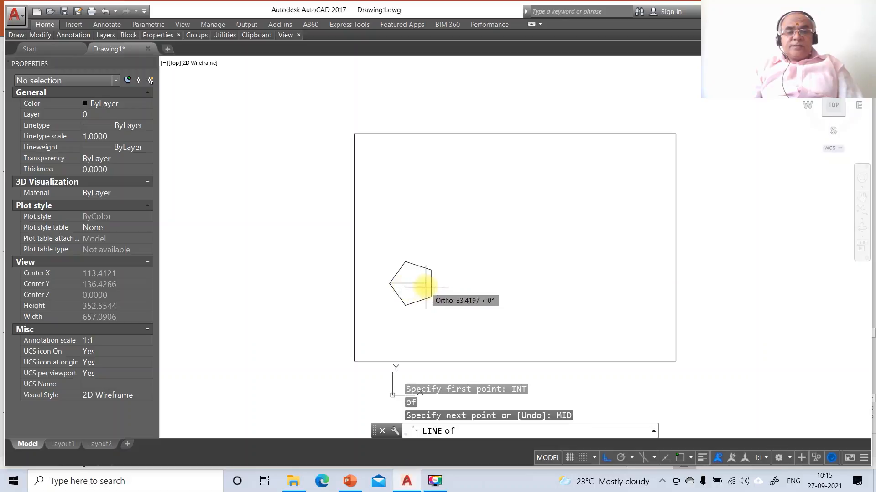
left_click(429, 283)
key("Return")
Draw a line from the pentagon's upper-right vertex to the midpoint of the opposite lower-left edge.
key("Return")
type("INT")
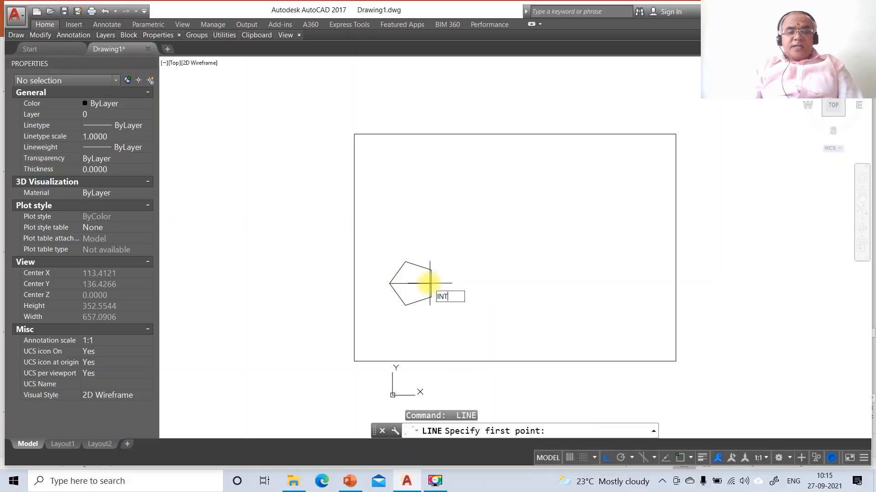
key("Return")
left_click(431, 269)
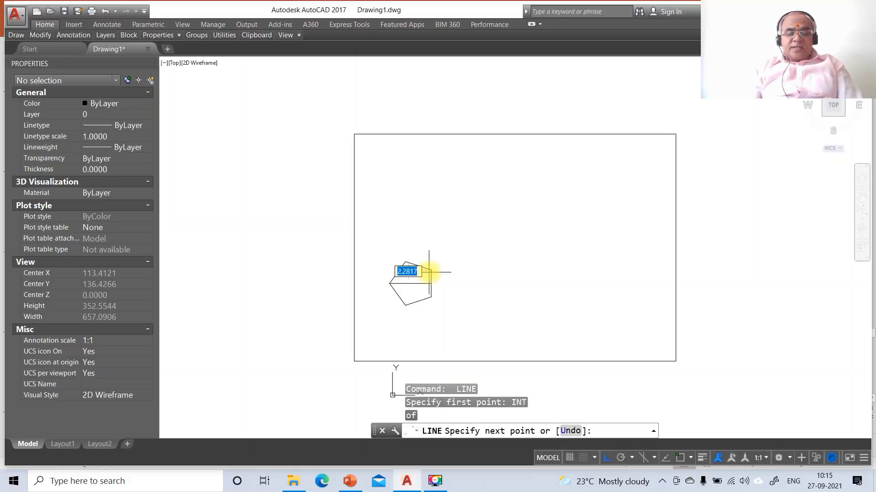
type("MID")
key("Return")
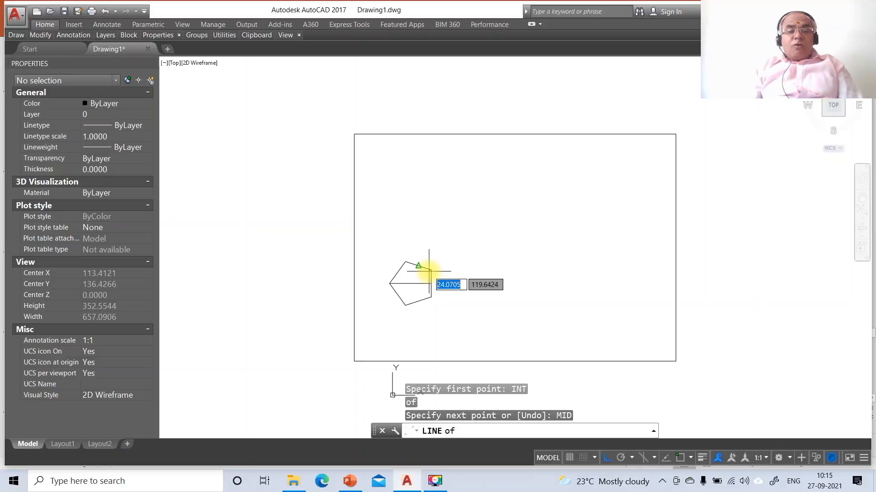
left_click(404, 291)
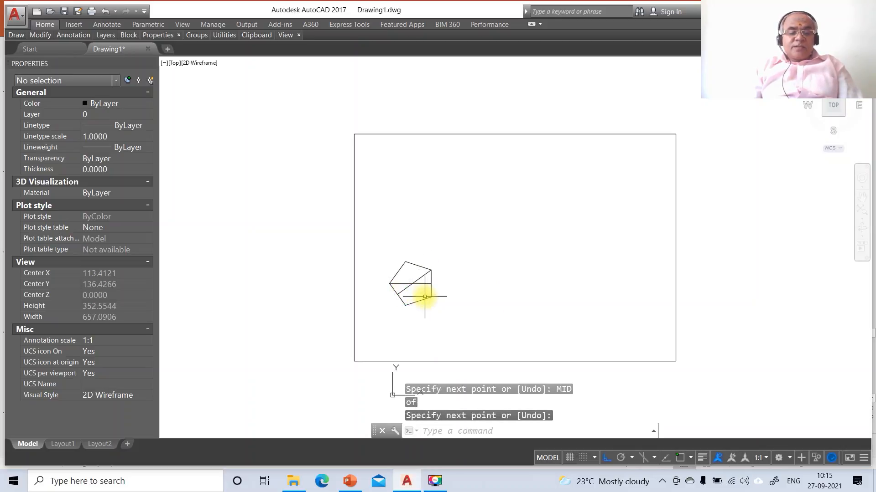
key("Escape")
Fillet the diagonal and horizontal lines into a sharp corner at the pentagon's centre, keeping their right-hand parts.
type("f")
key("Return")
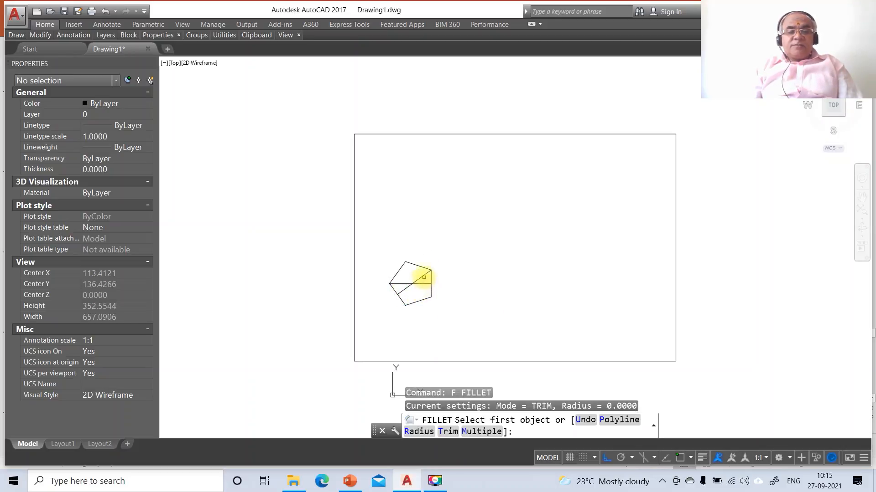
left_click(423, 276)
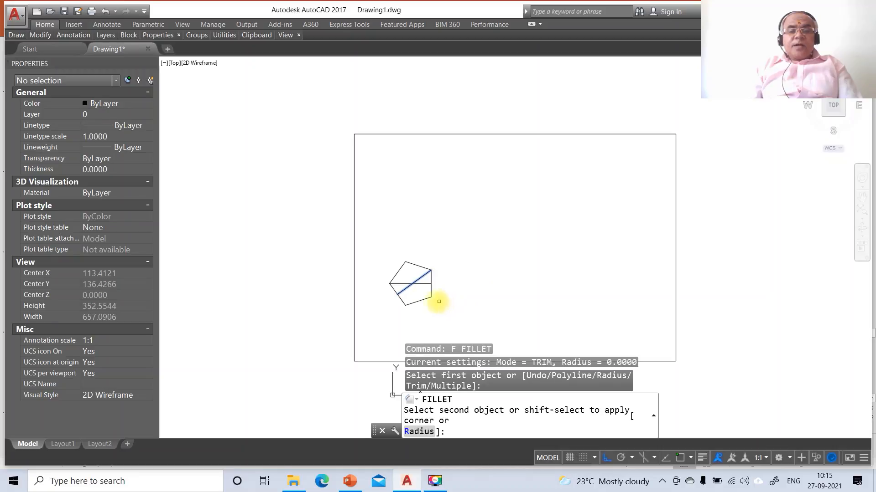
left_click(421, 283)
key("Escape")
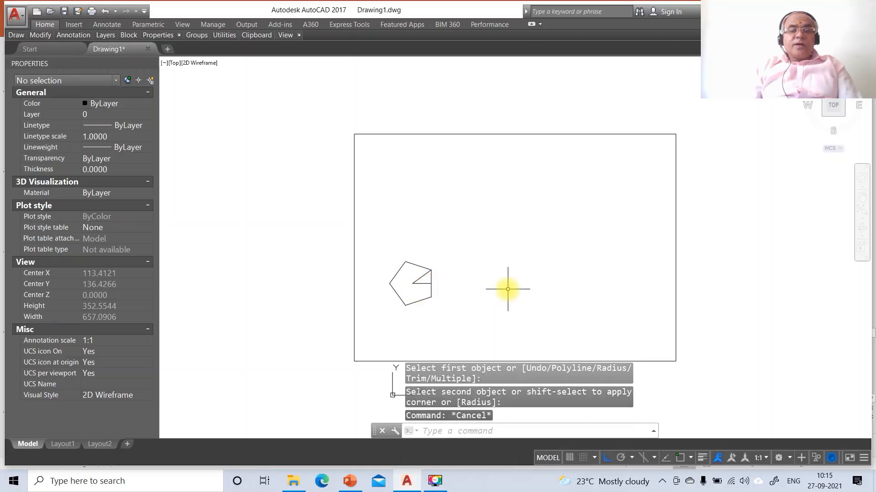
Check the solution slide in PowerPoint and, back in AutoCAD, draw a line from the pentagon's lower-right vertex to its centre.
left_click(358, 483)
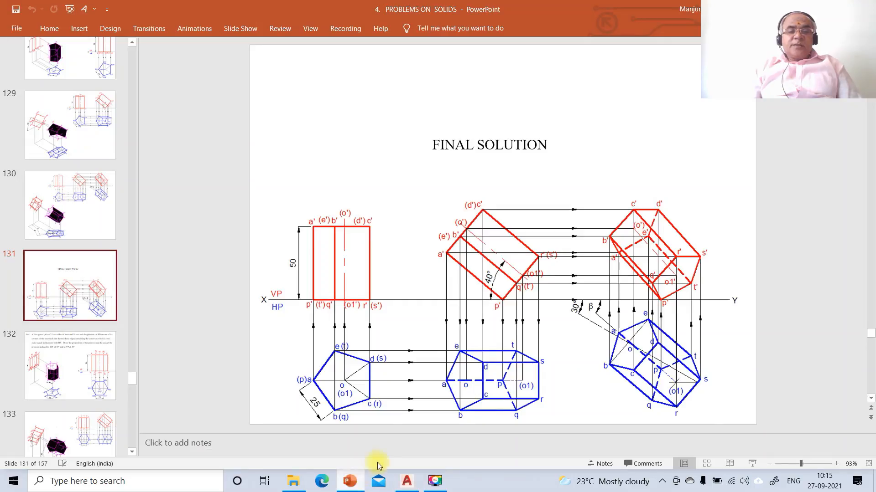
left_click(407, 483)
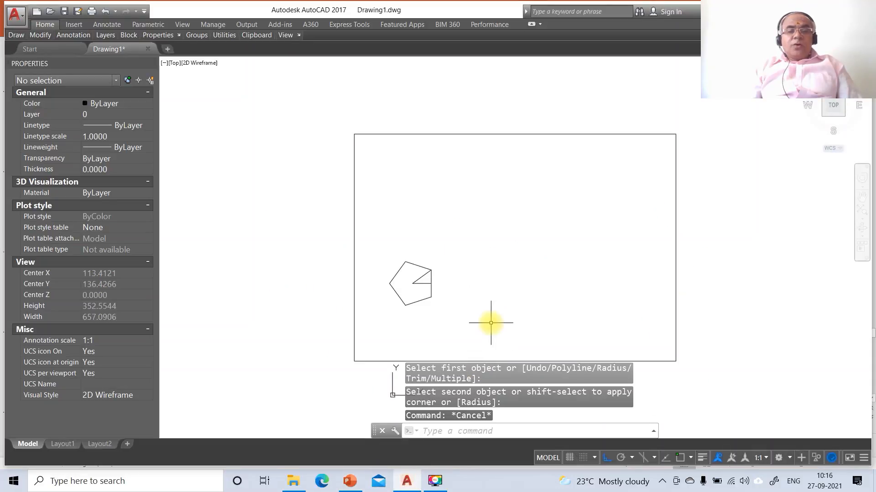
type("L")
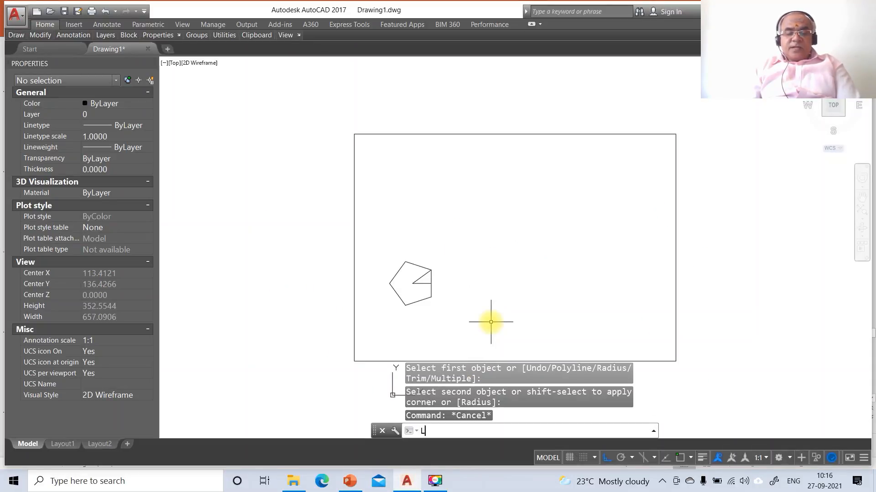
key("Return")
type("INT")
key("Return")
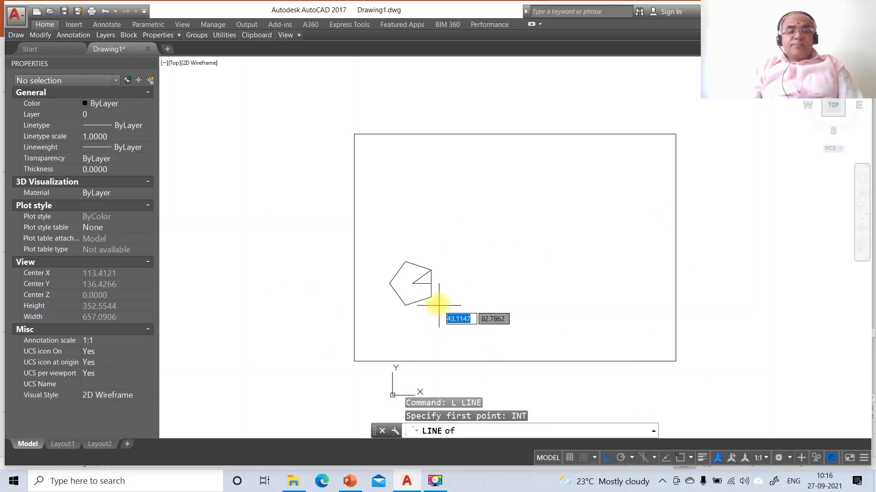
left_click(434, 297)
type("INT")
key("Return")
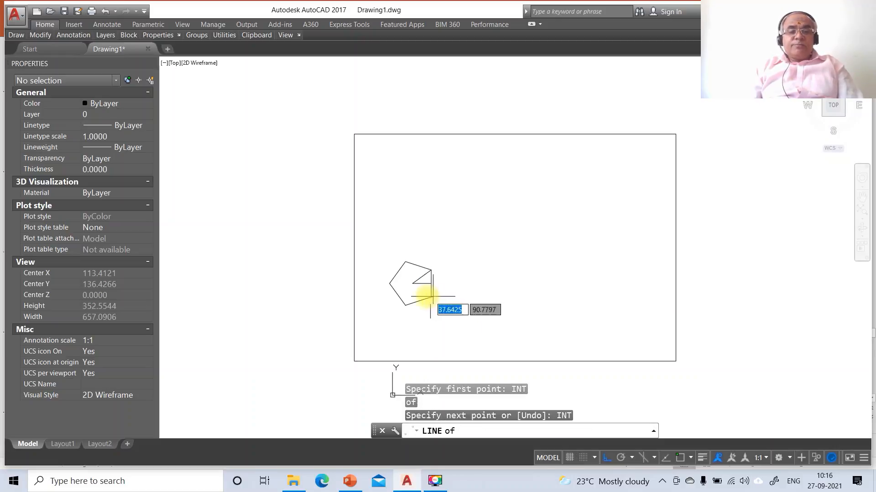
left_click(416, 286)
key("Return")
Erase the short horizontal line between the pentagon's centre and its vertical right edge.
type("E")
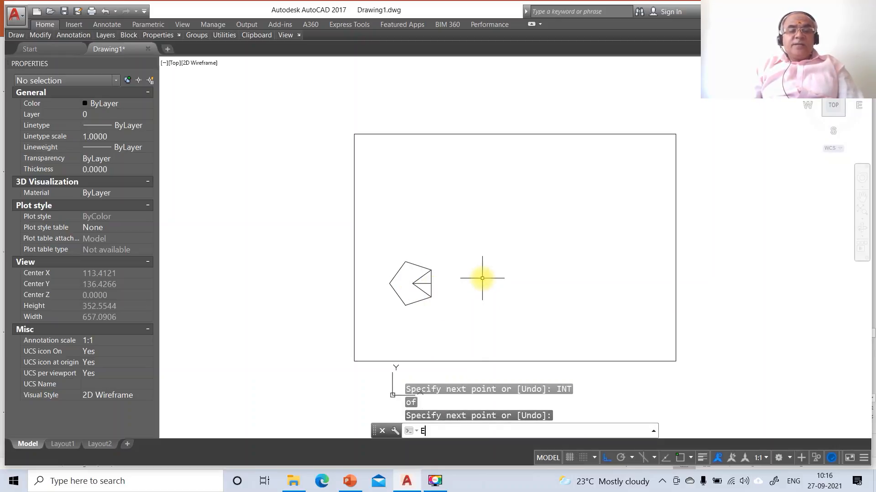
key("Return")
left_click(426, 286)
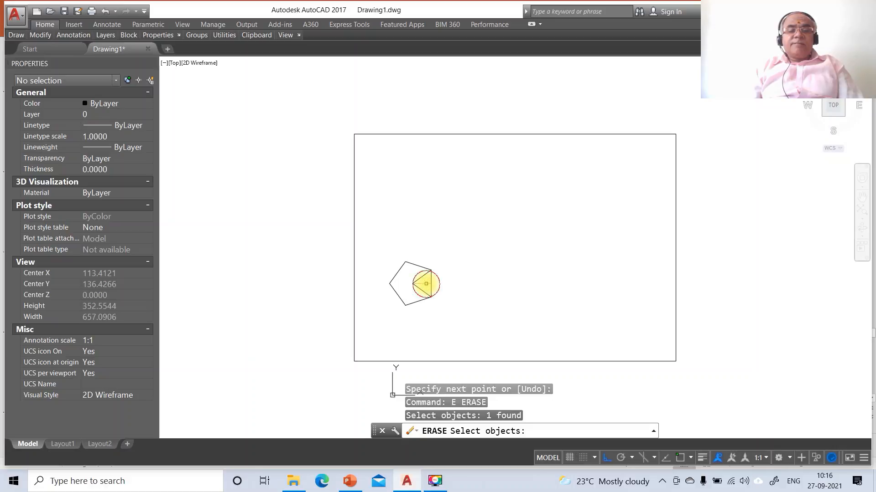
key("Return")
Draw a horizontal line above the pentagon, extending past it on both sides, as the front view's base line.
type("L")
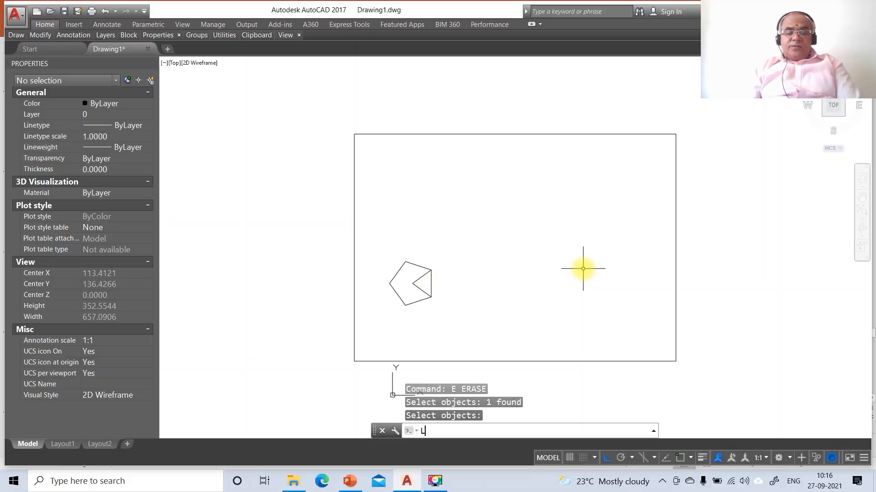
key("Return")
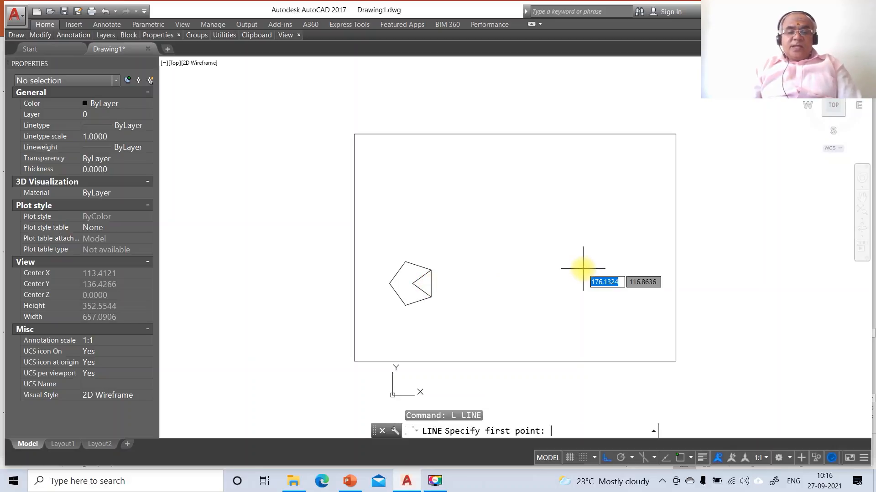
left_click(363, 235)
left_click(462, 246)
key("Return")
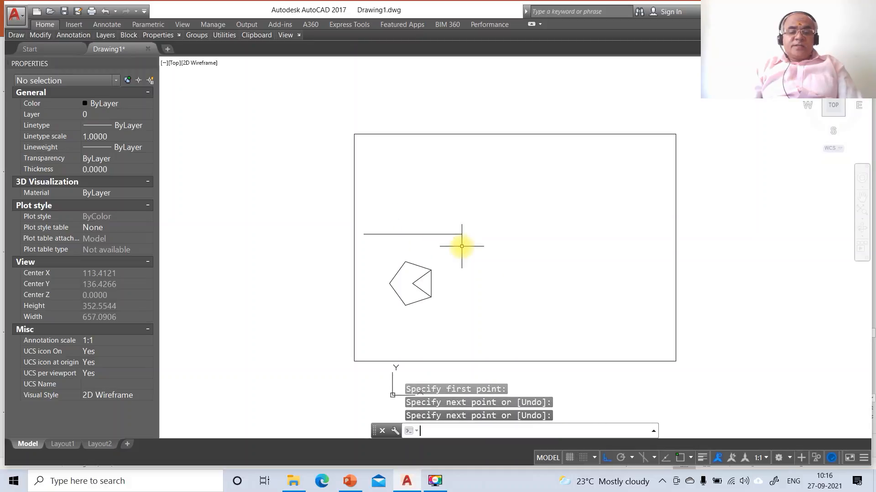
Offset the horizontal base line 50 mm upward for the front view's top edge.
type("O")
key("Return")
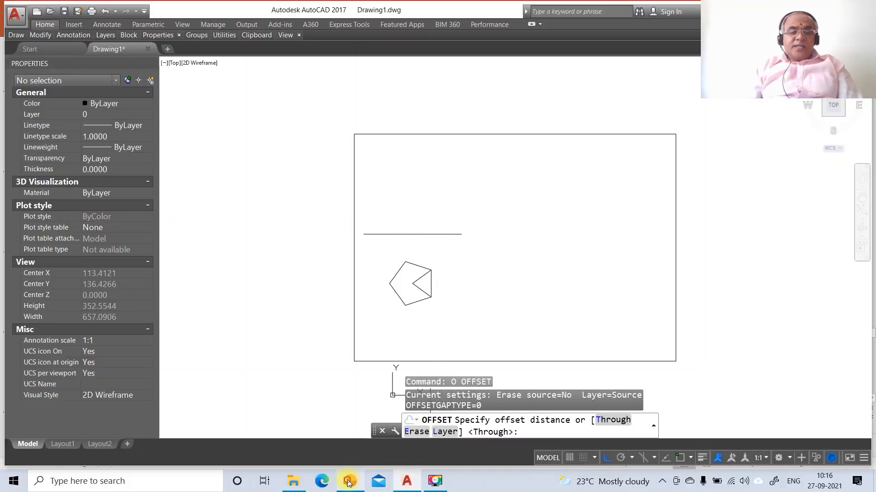
left_click(347, 482)
left_click(406, 481)
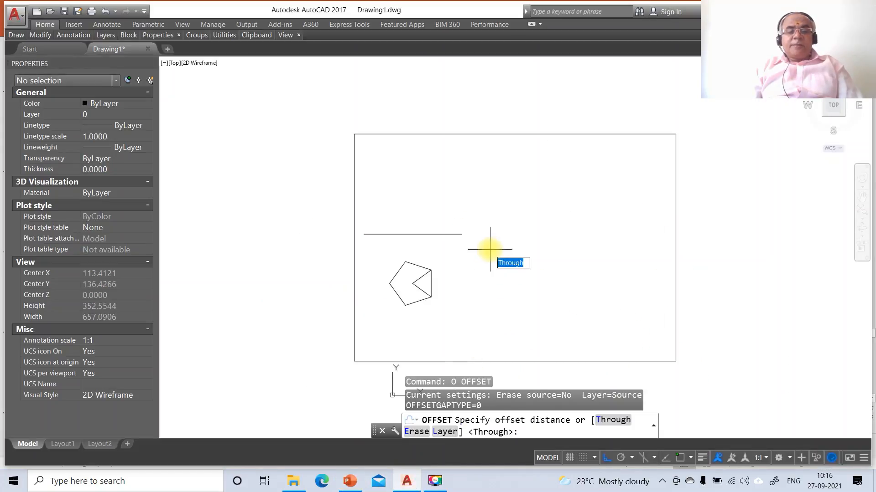
key("Return")
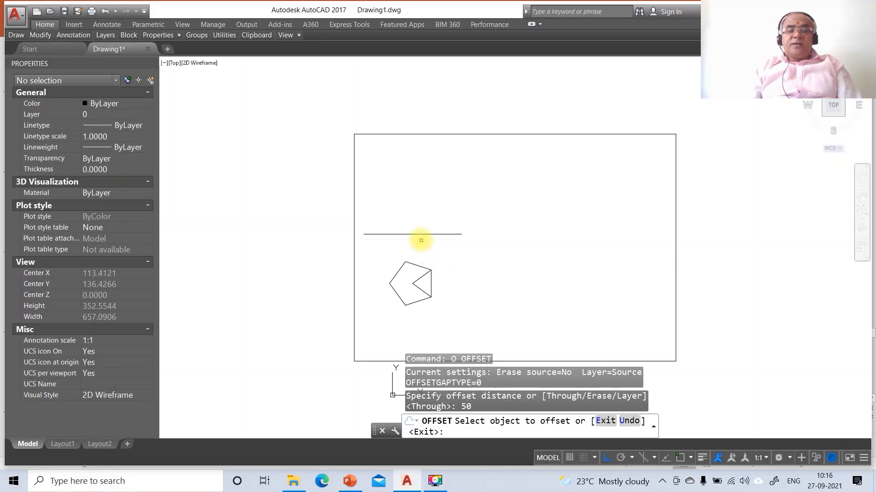
left_click(421, 235)
left_click(418, 220)
key("Return")
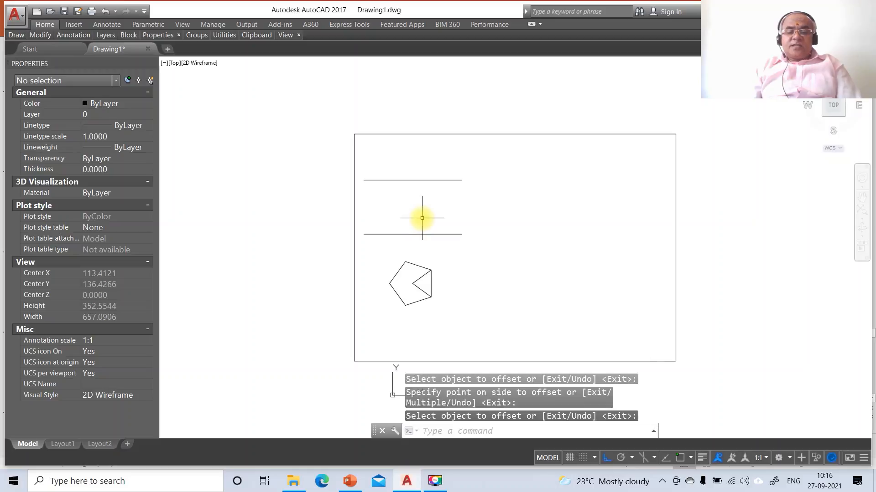
Project a vertical line from the pentagon's leftmost vertex perpendicular to the upper horizontal line.
type("L")
key("Return")
type("INT")
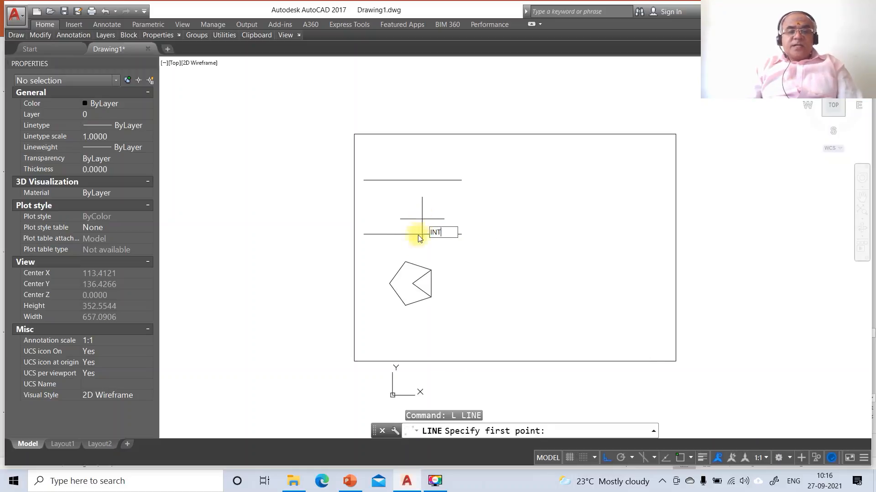
key("Return")
left_click(390, 284)
type("PER")
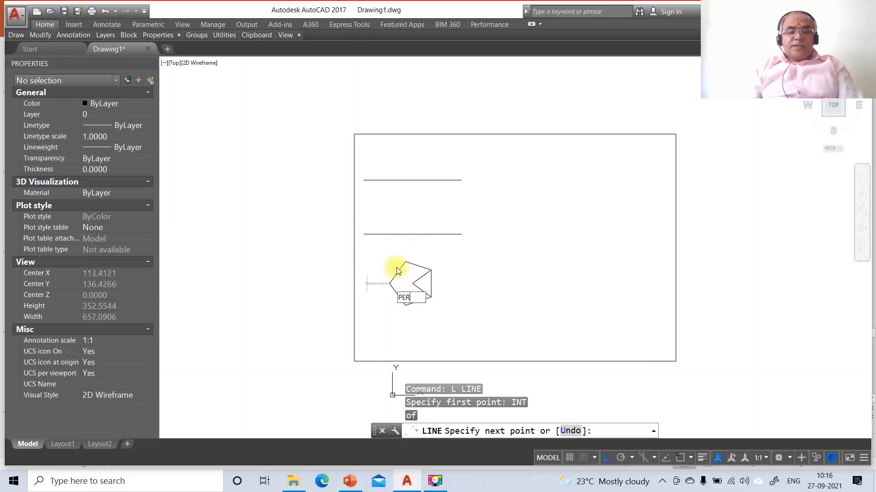
key("Return")
left_click(406, 178)
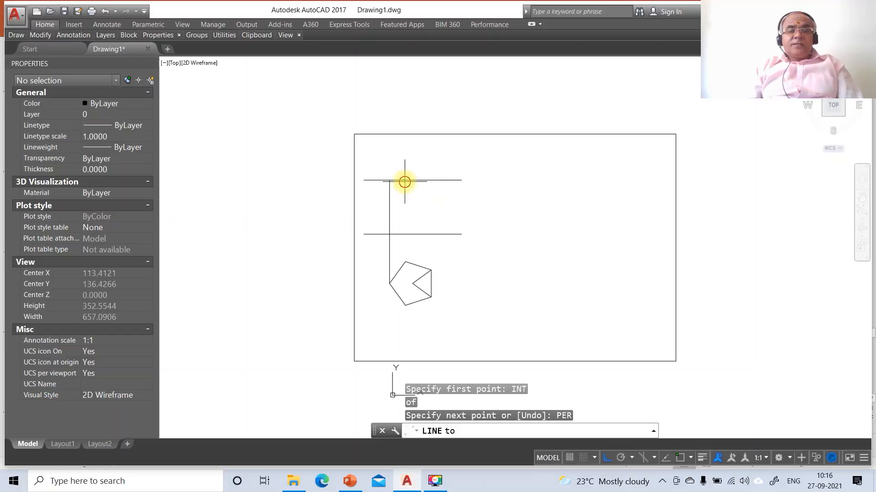
key("Return")
Project a vertical line from the pentagon's lowest vertex perpendicular to the upper horizontal line.
key("Return")
type("INT")
key("Return")
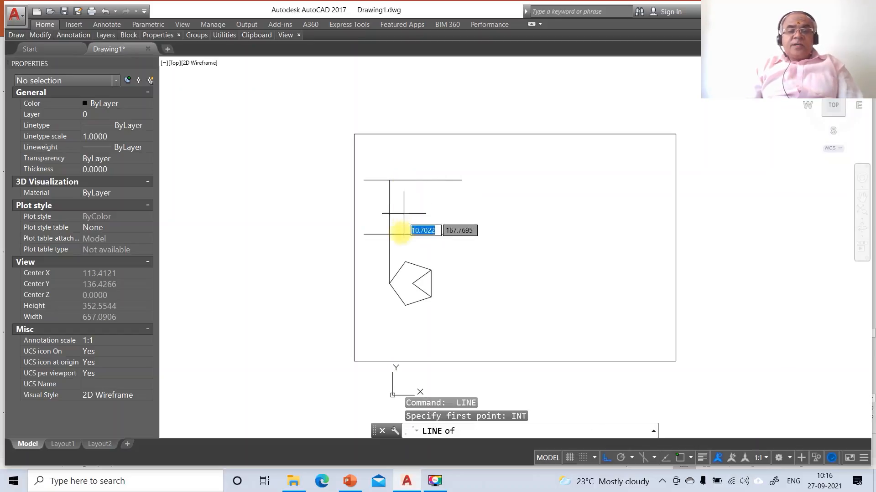
left_click(407, 305)
type("PE")
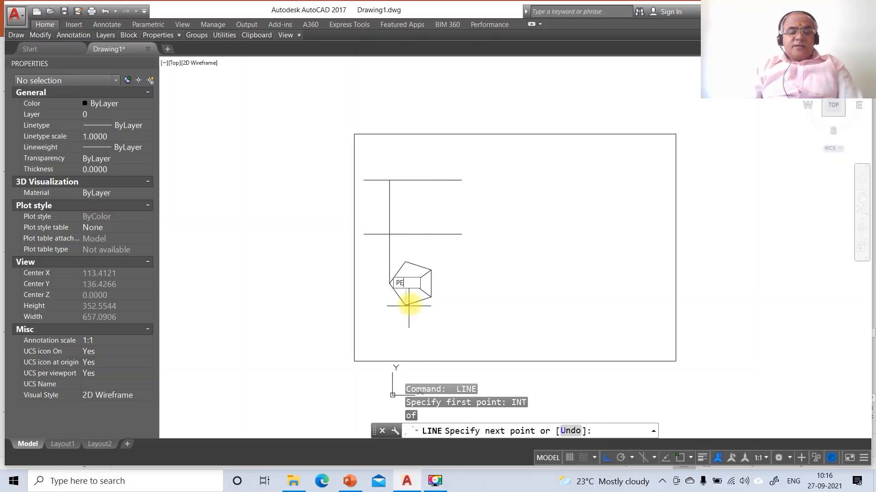
type("R")
key("Return")
left_click(414, 184)
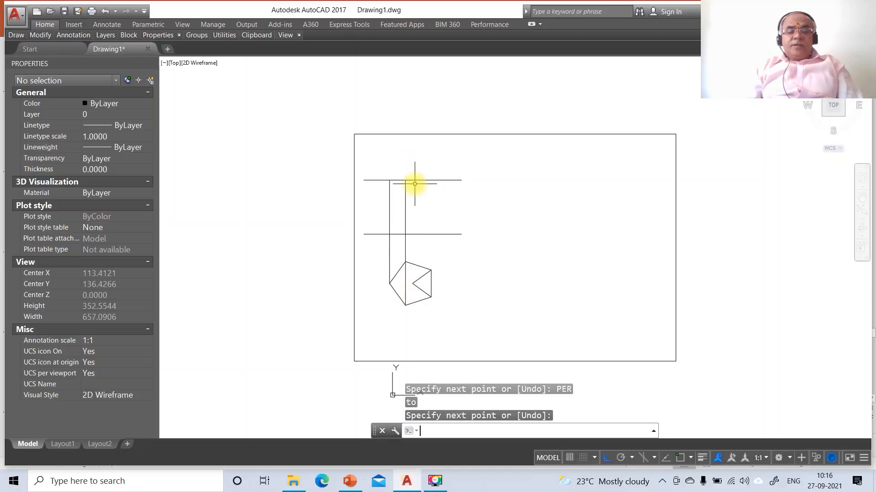
key("Return")
Project a vertical line from the pentagon's centre perpendicular to the sheet border's top edge.
key("Return")
type("INT")
key("Return")
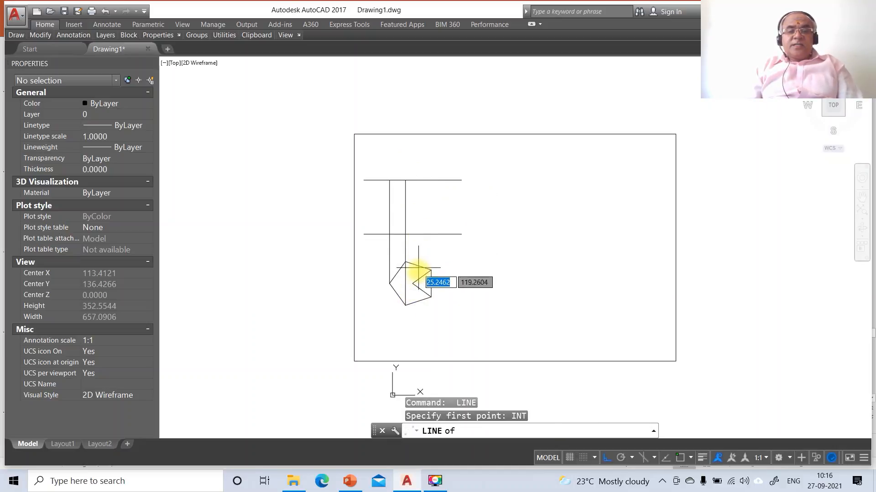
left_click(416, 285)
type("P")
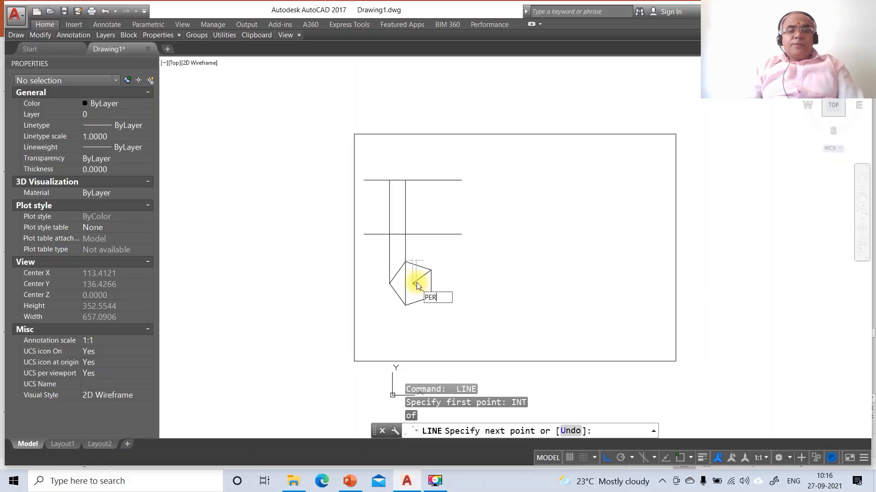
type("ER")
key("Return")
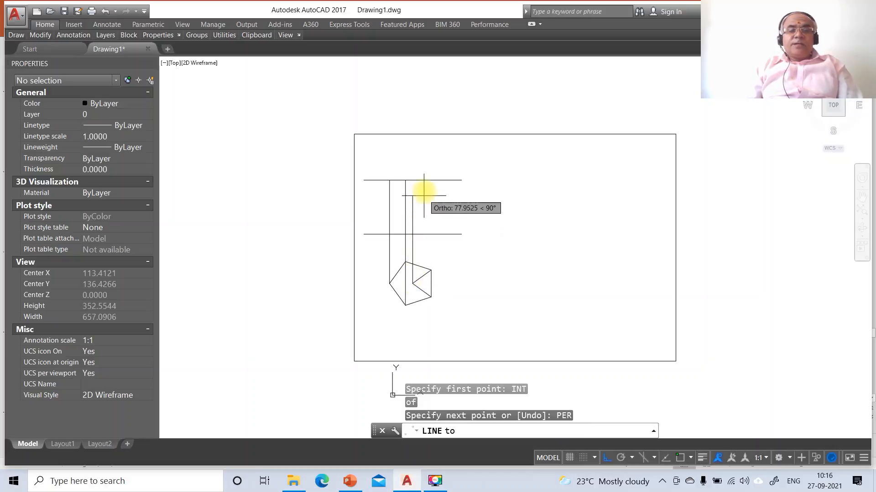
left_click(425, 137)
key("Return")
Project a vertical line from the pentagon's upper-right vertex perpendicular to the upper horizontal line.
key("Return")
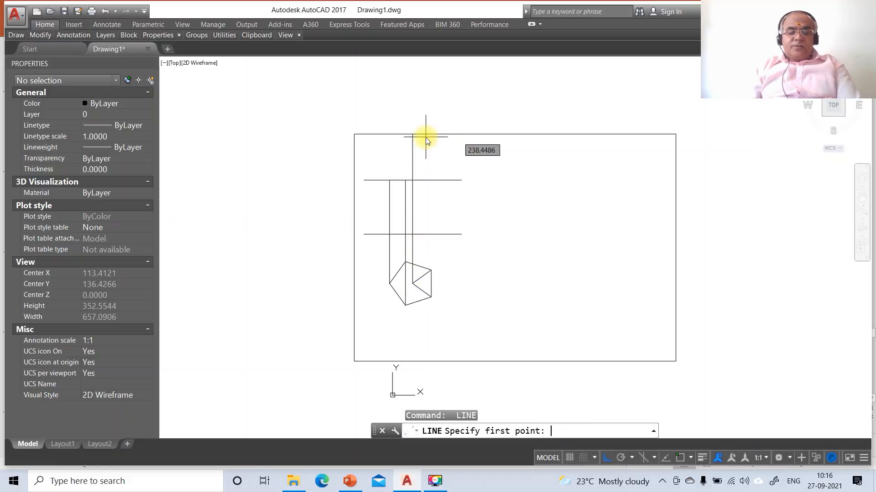
type("INT")
key("Return")
left_click(431, 271)
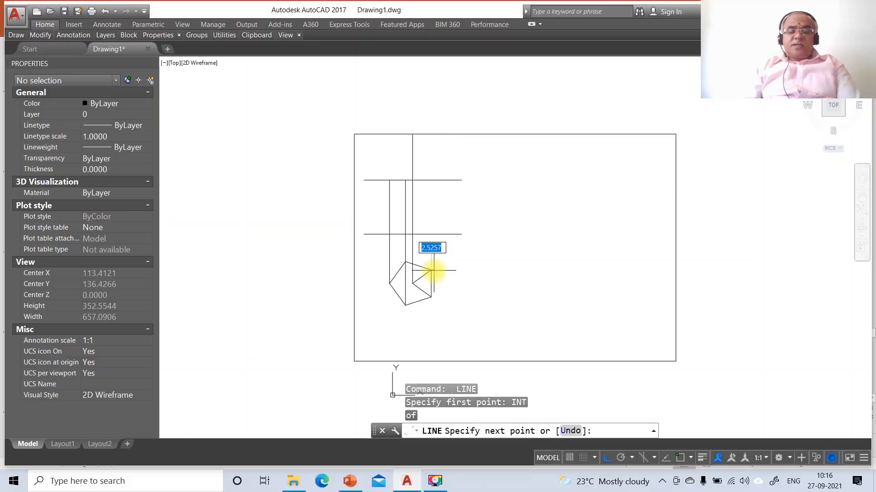
key("Return")
left_click(441, 178)
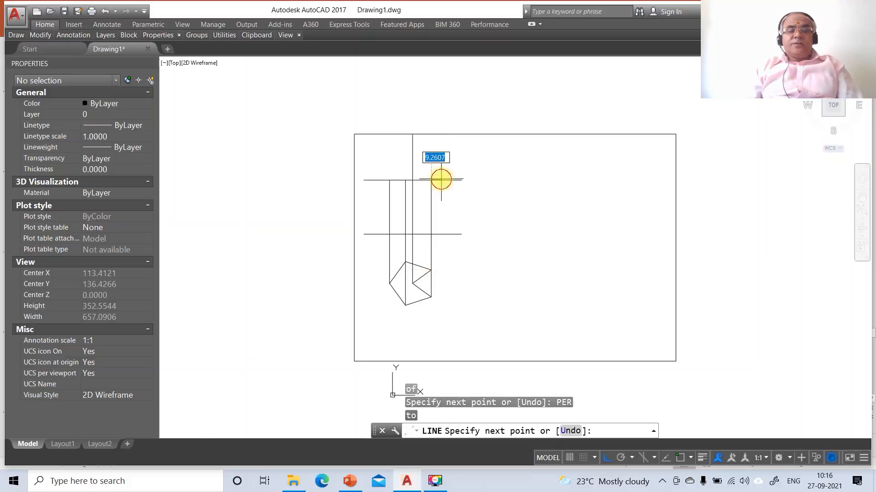
key("Escape")
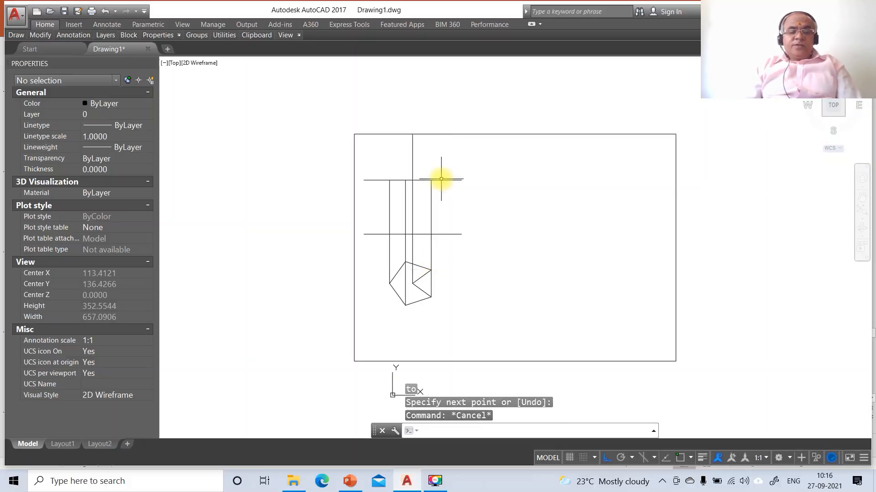
key("Escape")
Trim both horizontal lines where they extend beyond the two outermost vertical projection lines.
type("TR")
key("Return")
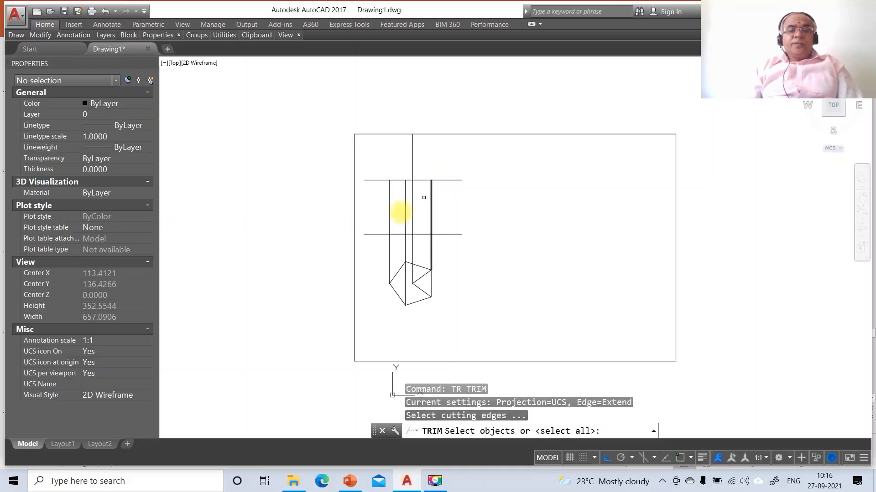
left_click(389, 222)
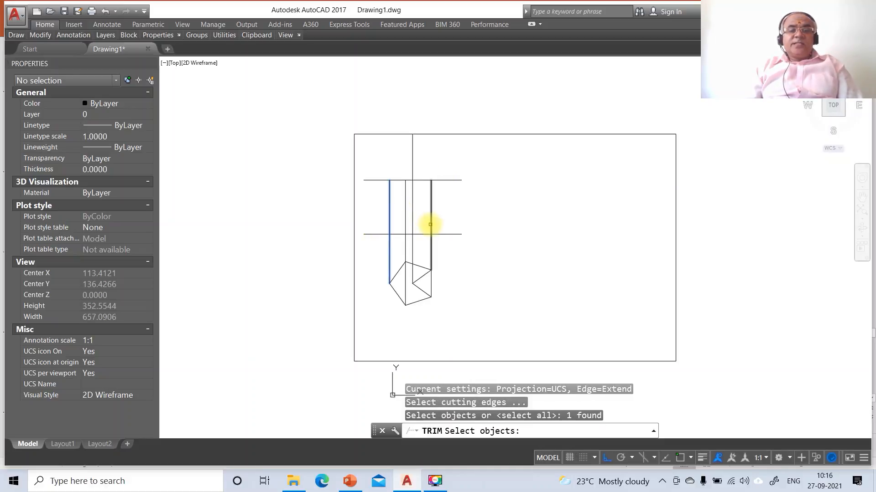
key("Return")
left_click(497, 165)
left_click(453, 255)
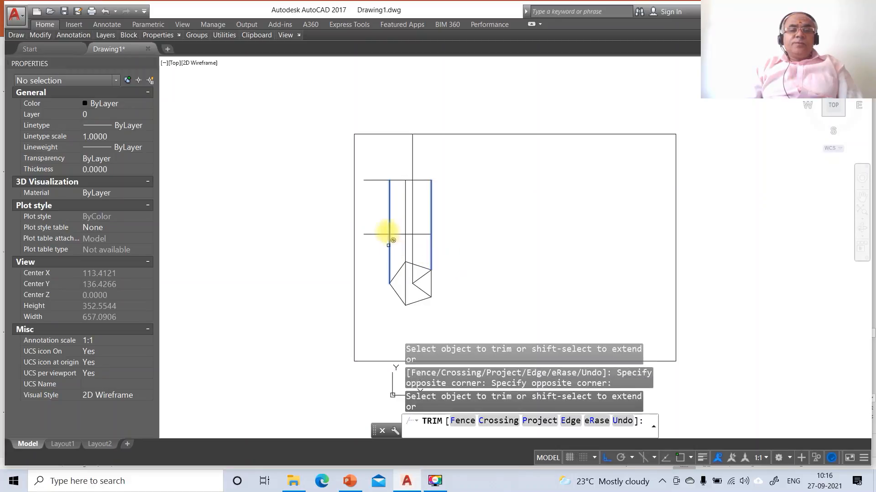
left_click(377, 156)
left_click(365, 239)
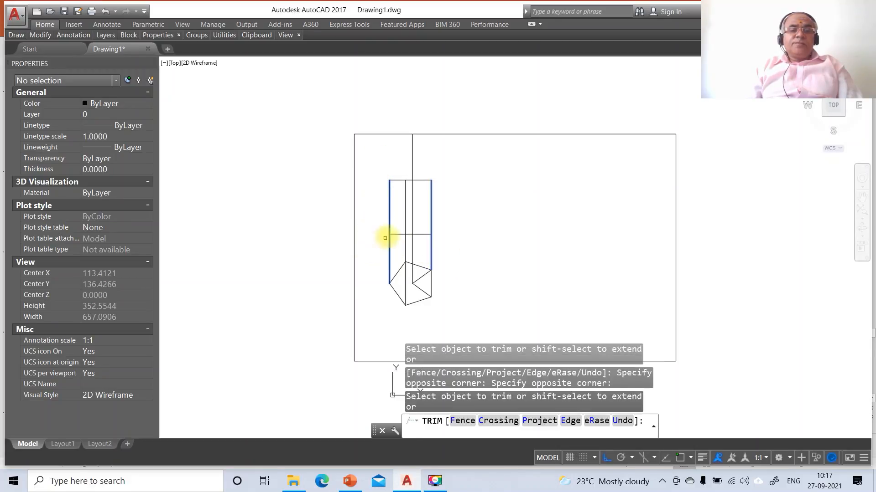
key("Return")
Break the centre's vertical line, removing the part well above the front view and a small gap just below its base.
type("BR")
key("Return")
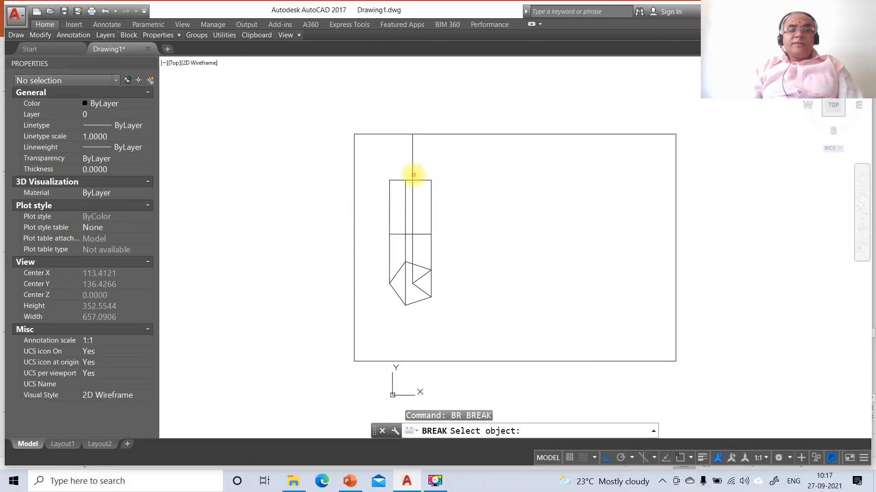
left_click(414, 174)
left_click(429, 101)
key("Return")
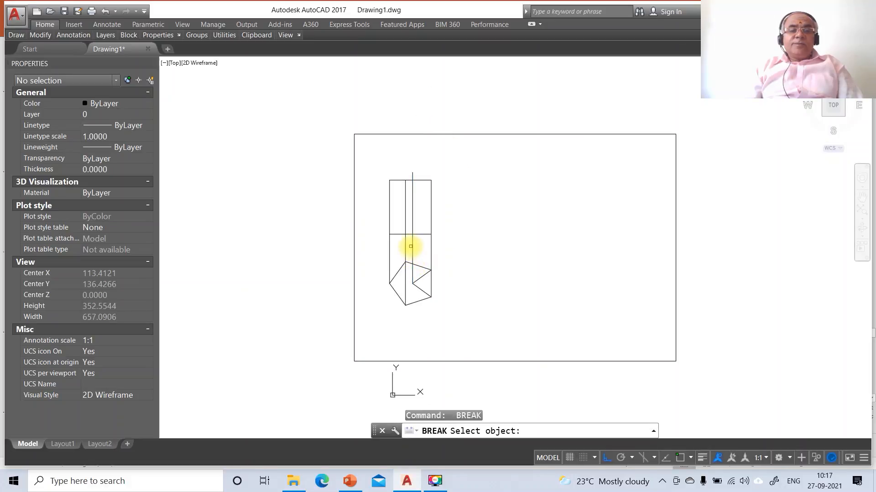
left_click(412, 245)
left_click(414, 238)
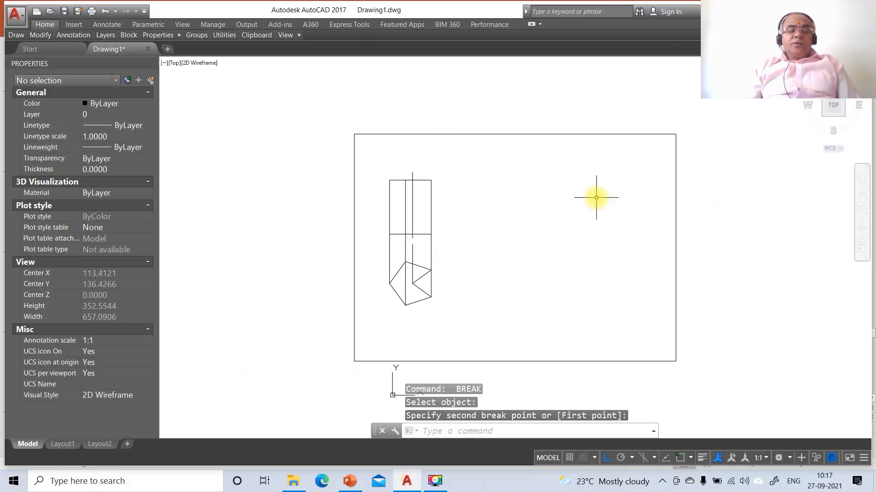
Examine the front and top views up close by zooming to a window around them.
type("Z")
key("Return")
type("W")
key("Return")
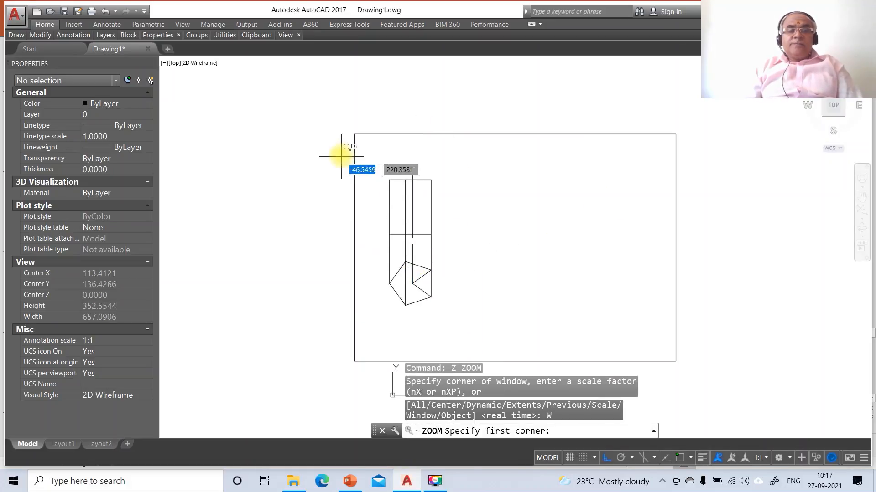
left_click(341, 154)
left_click(545, 342)
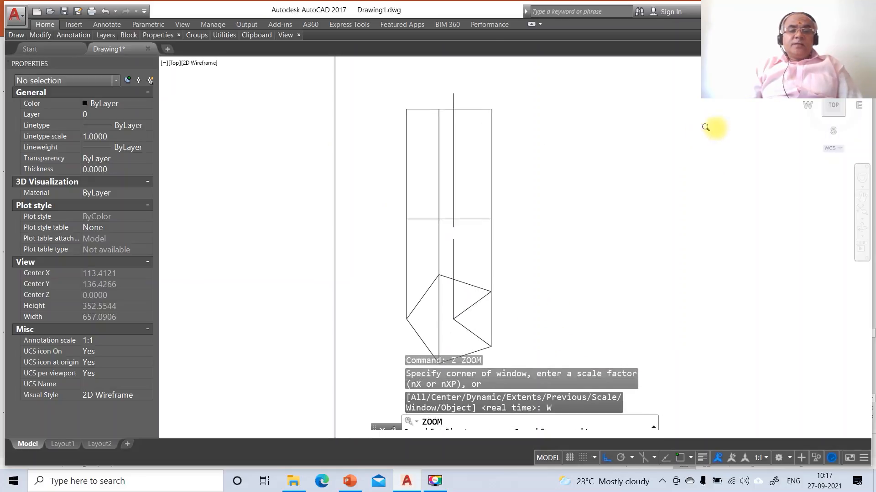
key("Escape")
key("Escape")
key("Escape")
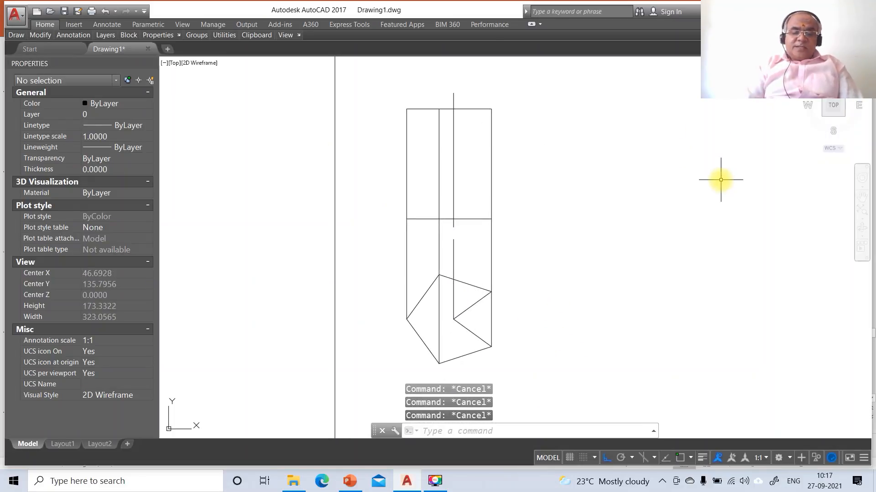
Add Midpoint to the running object snap modes and turn on object snap tracking.
type("os")
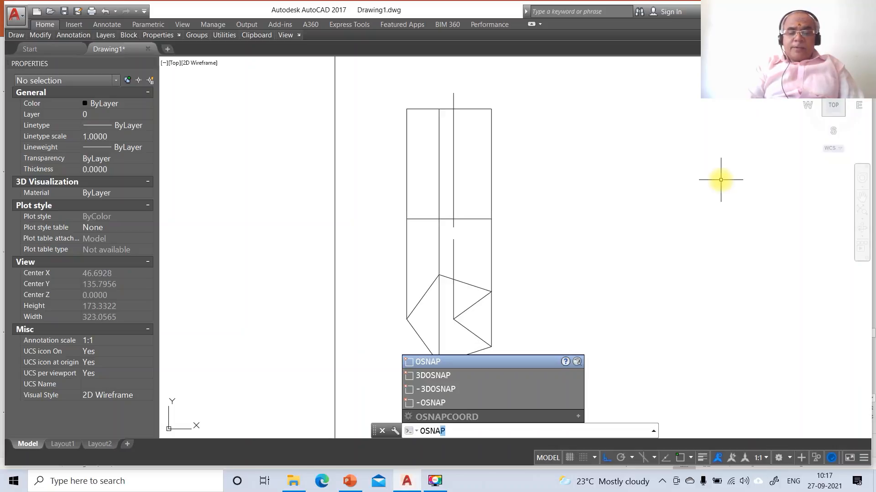
type("na")
key("Return")
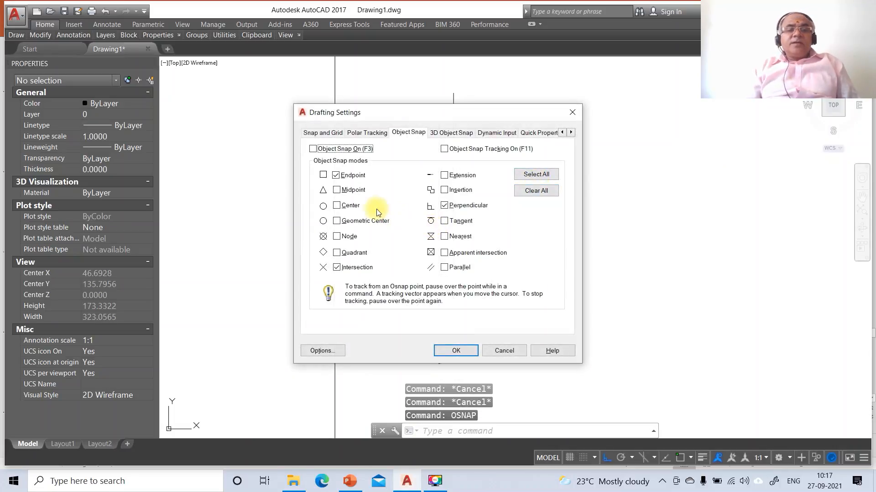
left_click(336, 190)
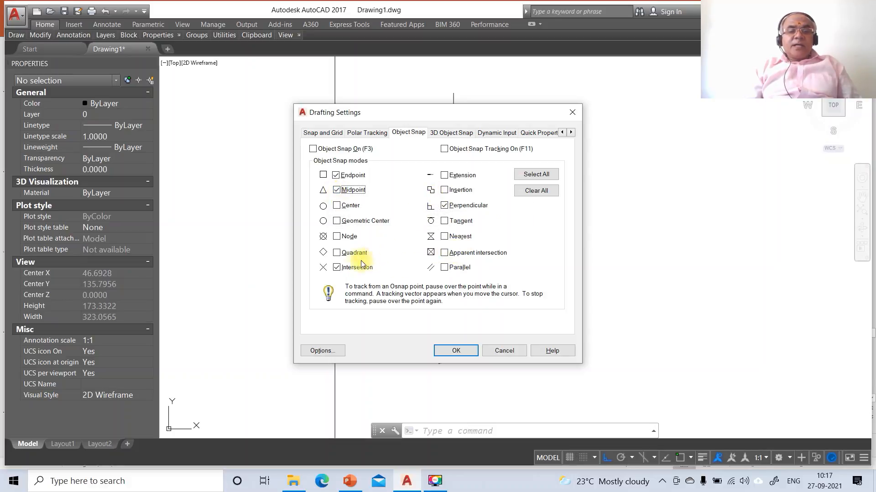
left_click(454, 351)
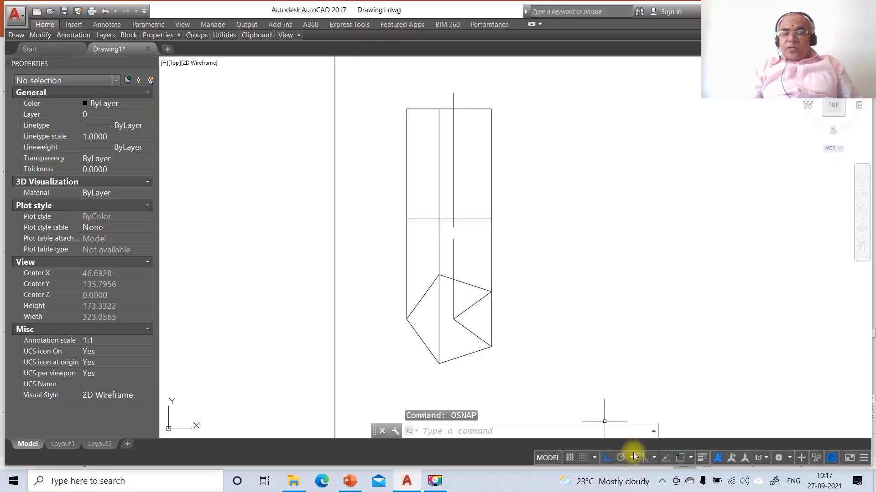
left_click(665, 458)
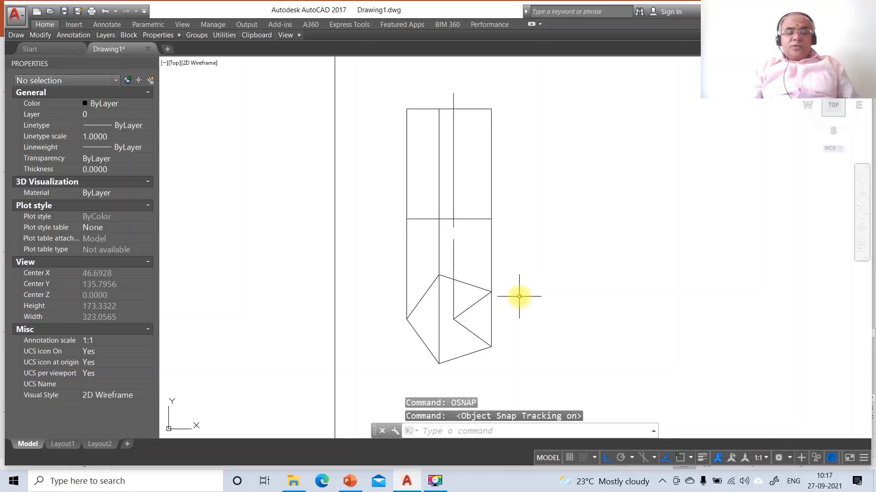
type("br")
key("Return")
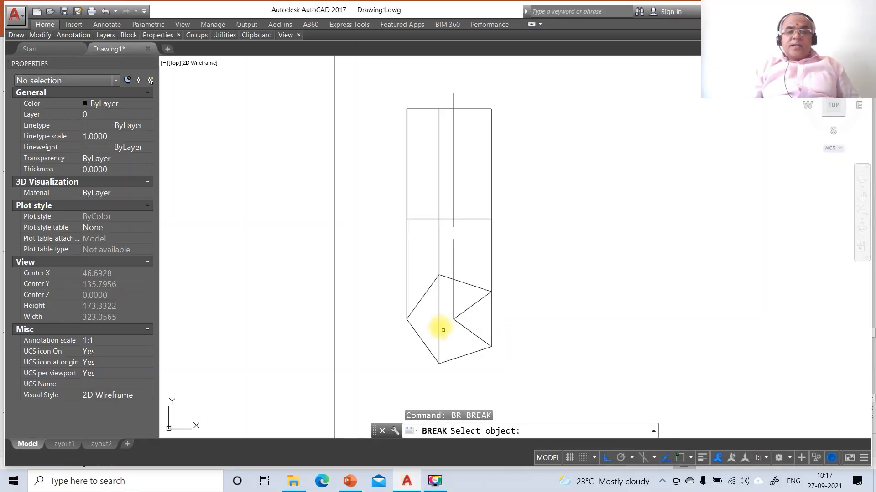
left_click(408, 205)
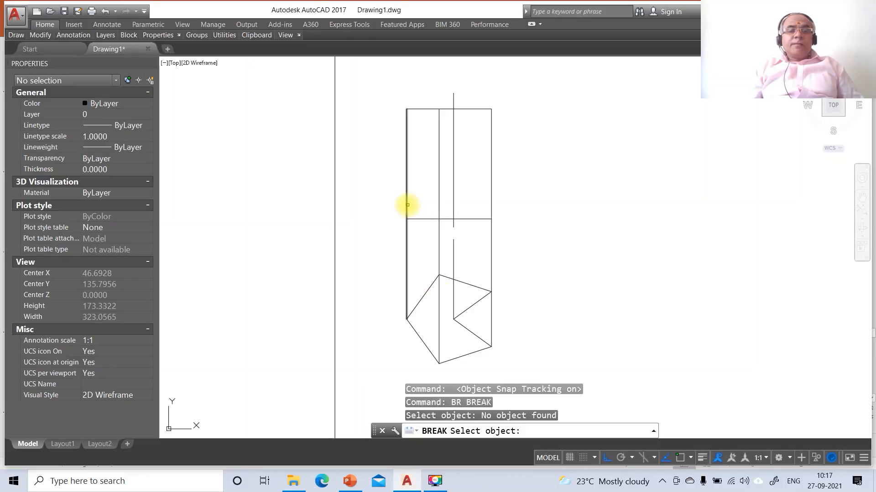
left_click(406, 205)
type("F")
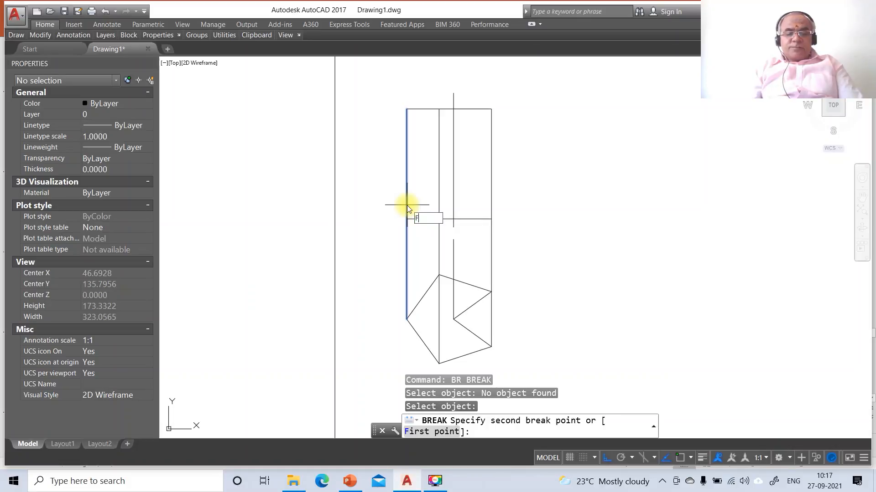
key("Return")
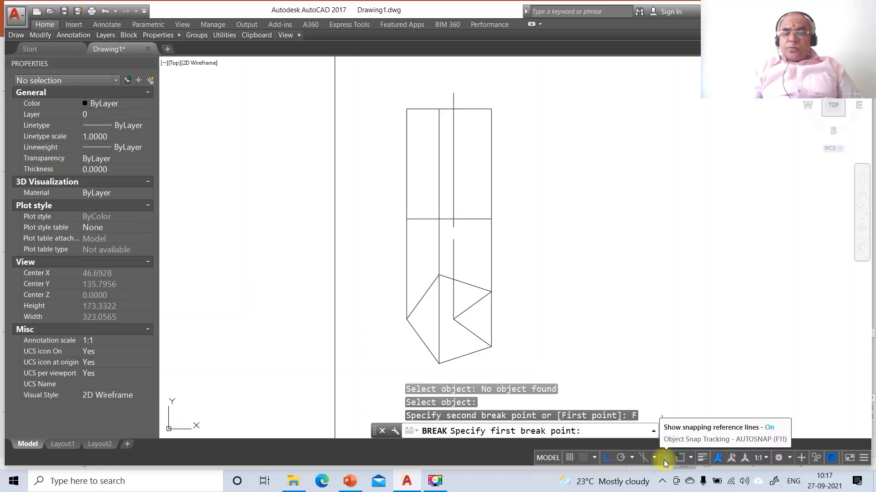
Turn on polar tracking and abandon the unfinished break of the leftmost vertical line.
left_click(621, 457)
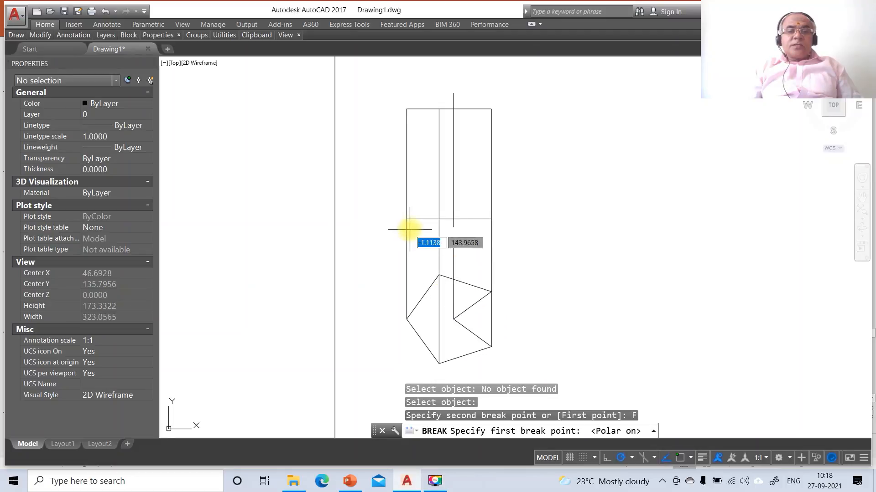
left_click(454, 227)
left_click(453, 240)
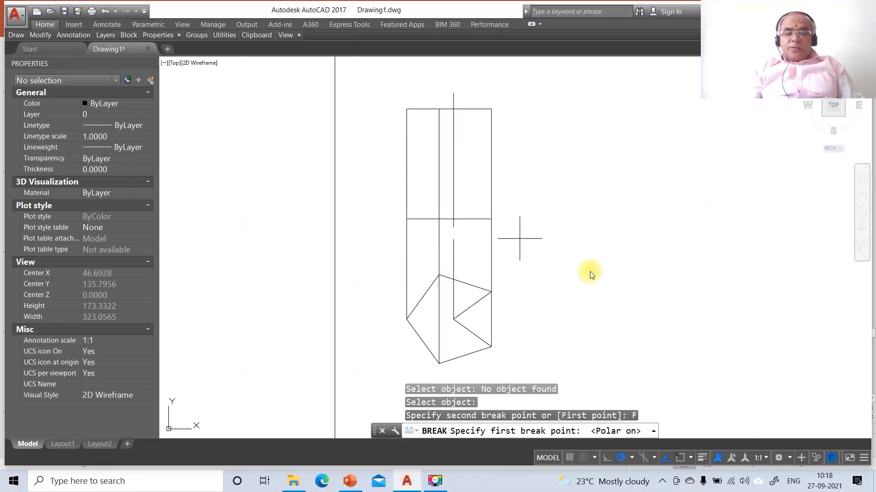
key("Escape")
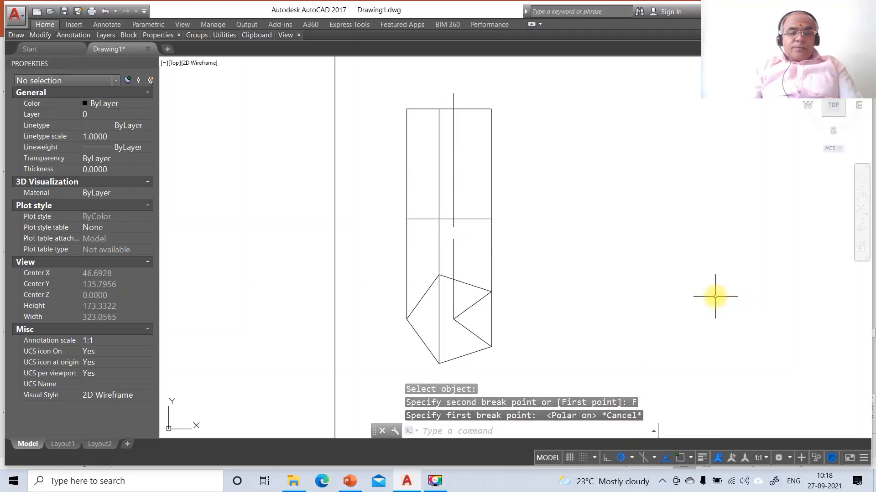
Check the object snap modes and polar angle choices, leaving them as they are, and turn object snap on.
type("os")
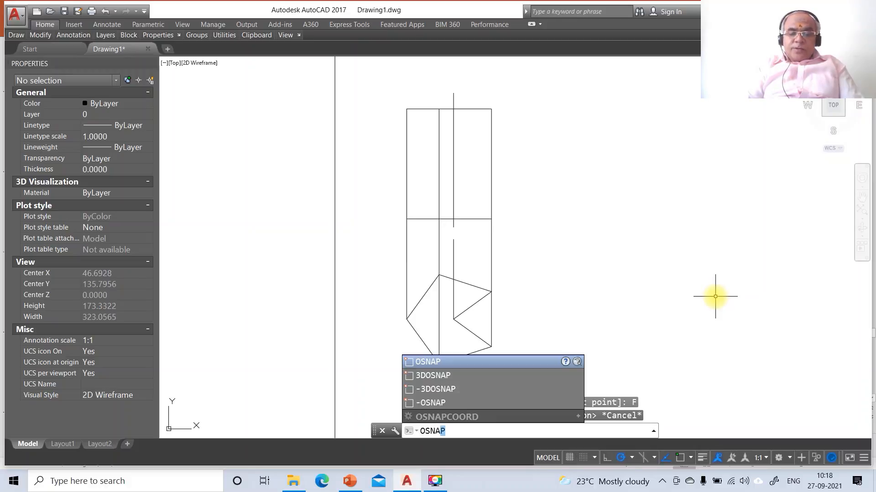
type("nap")
key("Return")
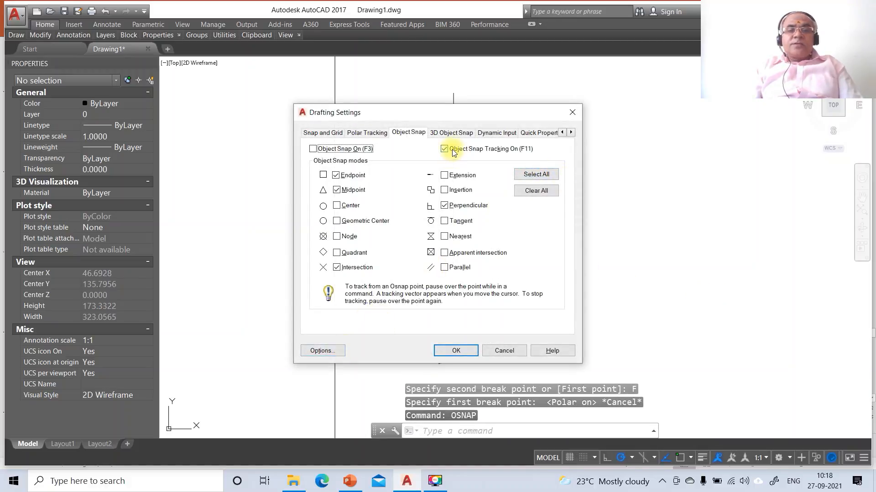
left_click(452, 351)
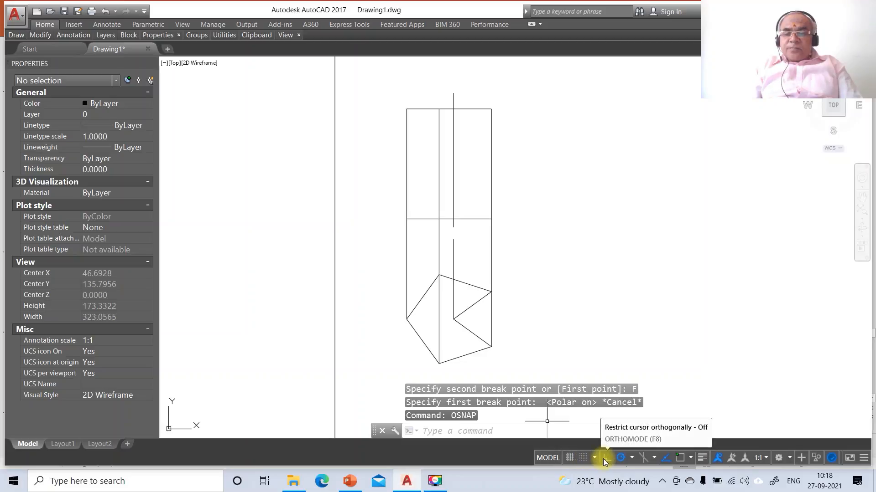
left_click(631, 457)
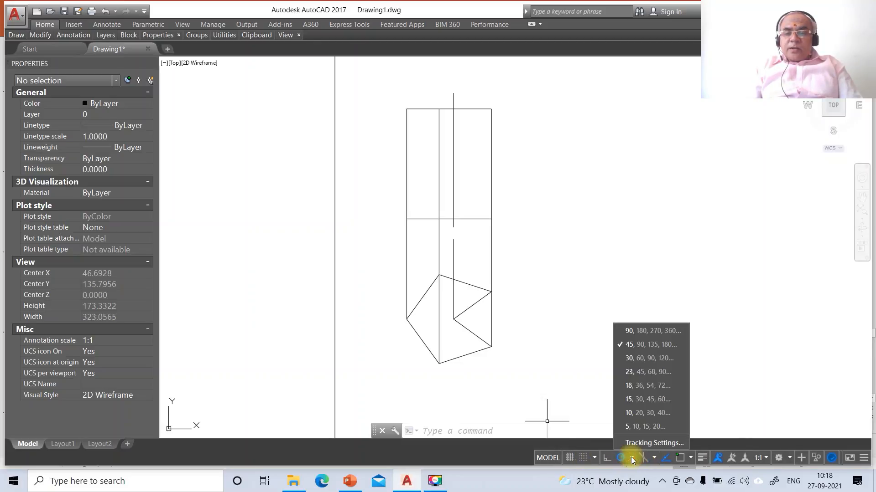
left_click(631, 457)
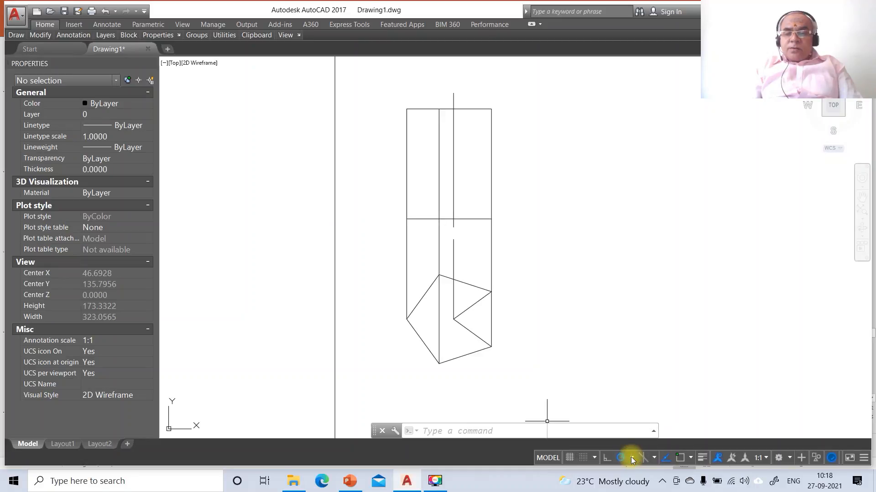
left_click(680, 456)
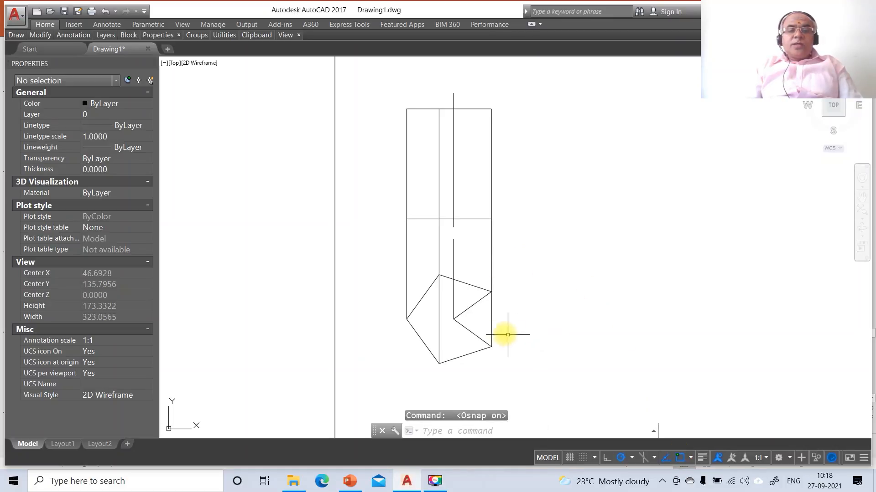
Break the leftmost vertical line without a gap where it meets the front view's base line.
type("BR")
key("Return")
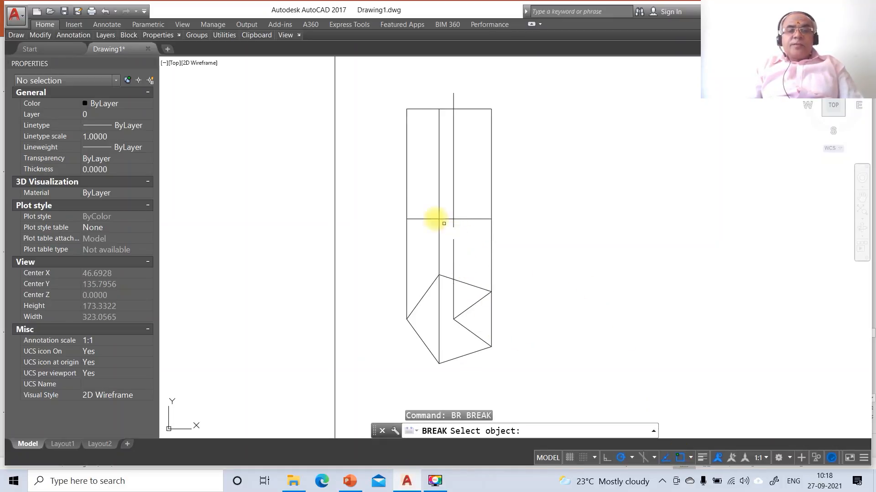
left_click(406, 205)
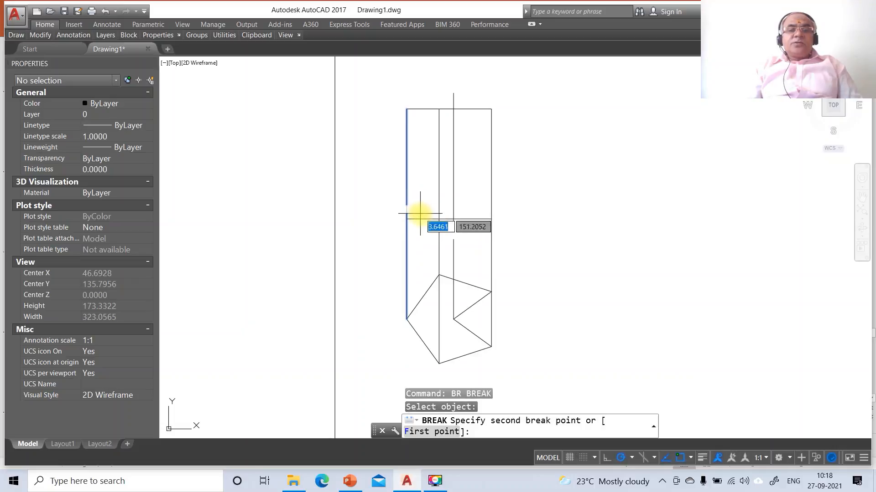
type("F")
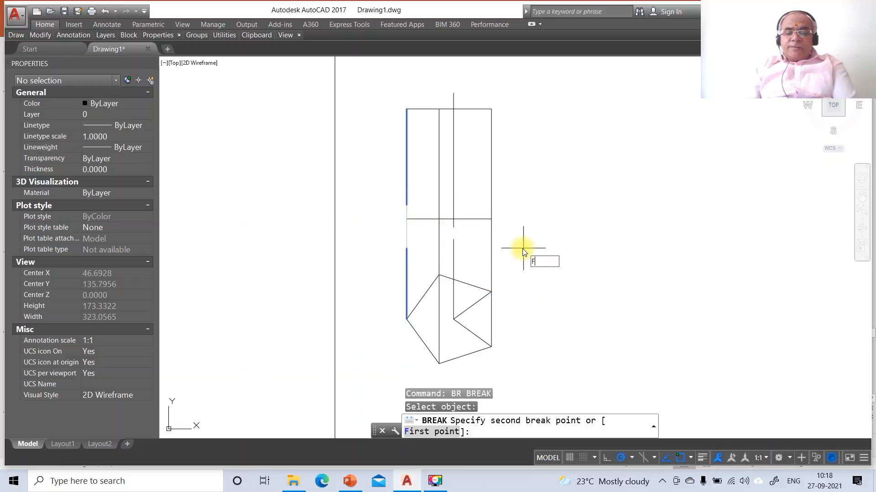
key("Return")
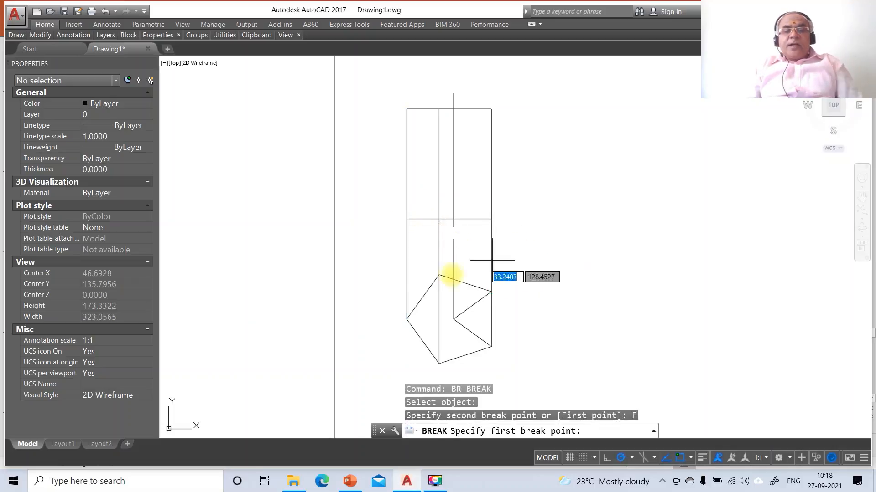
left_click(406, 218)
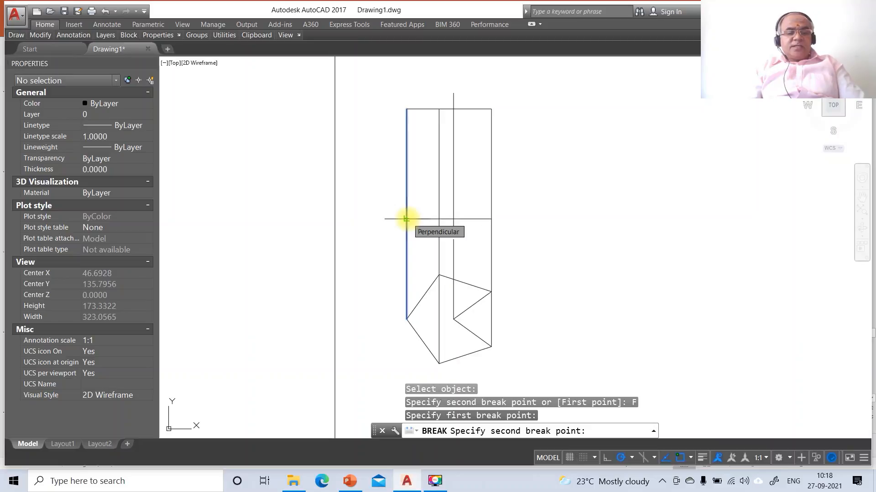
left_click(407, 219)
Break the vertical line through the pentagon's top and bottom vertices without a gap at the front view's base line.
type("br")
key("Return")
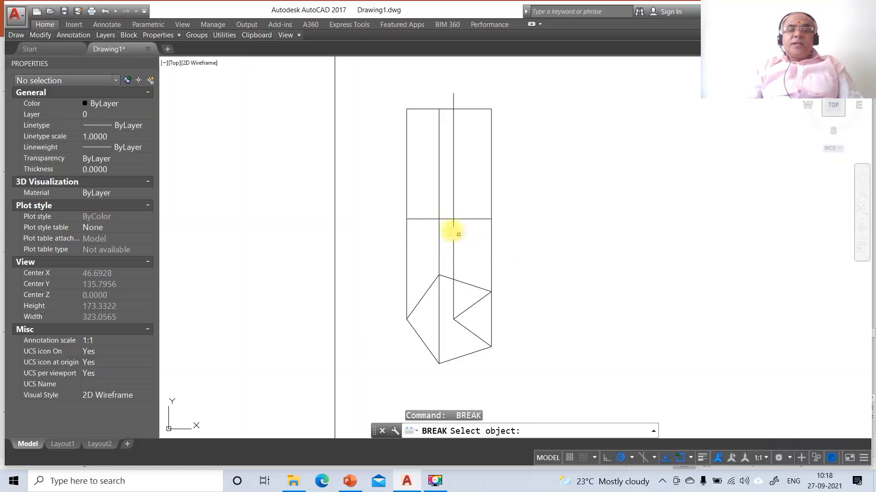
left_click(439, 205)
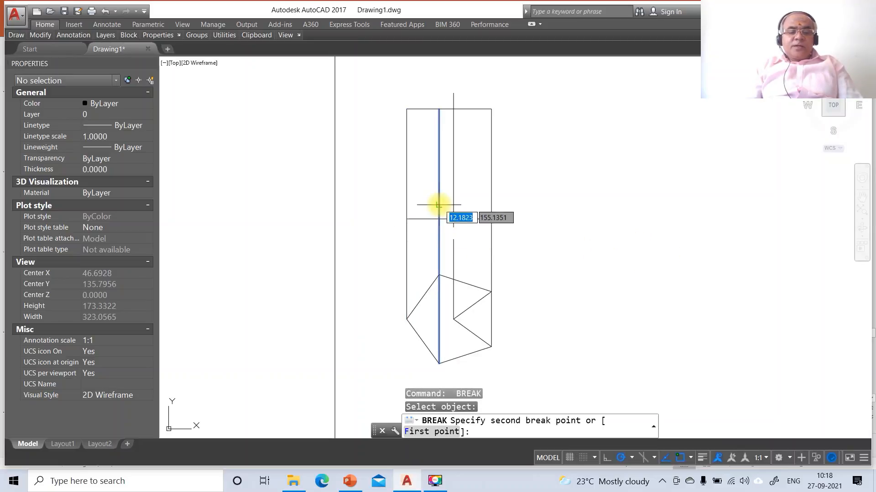
type("F")
key("Return")
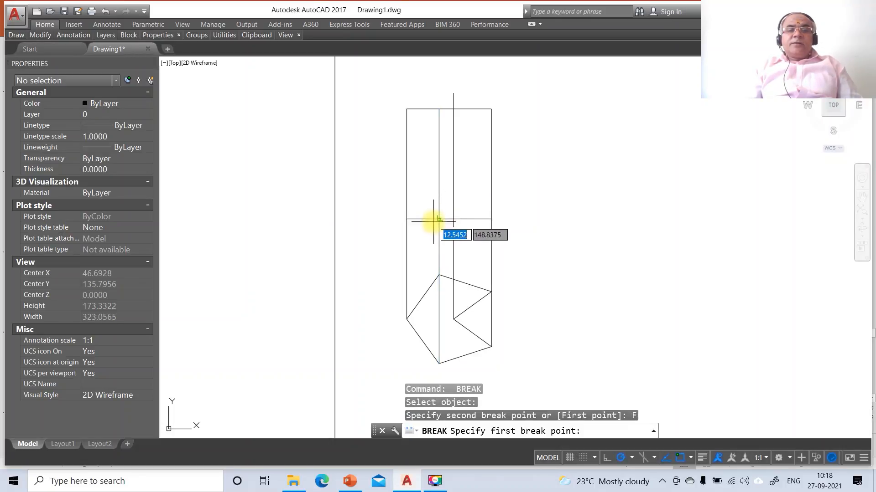
left_click(433, 219)
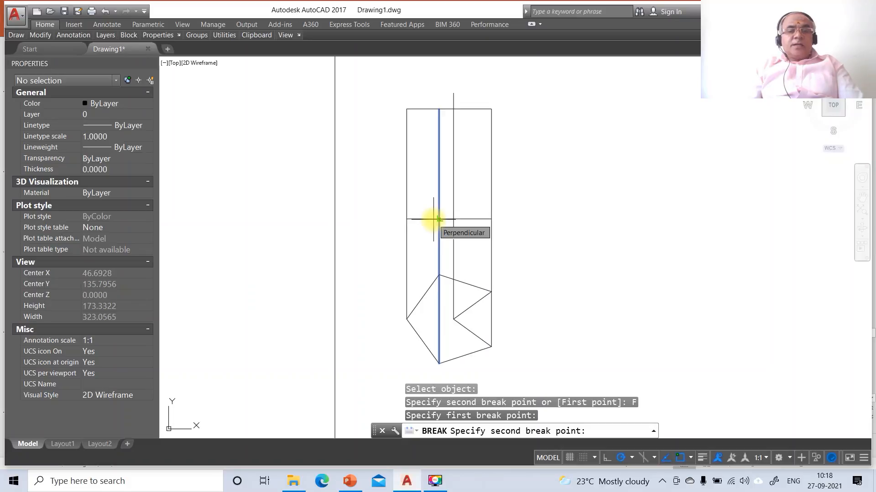
key("Return")
Break the rightmost vertical line at the front view's base line, using the same point (@) as second break point.
key("Return")
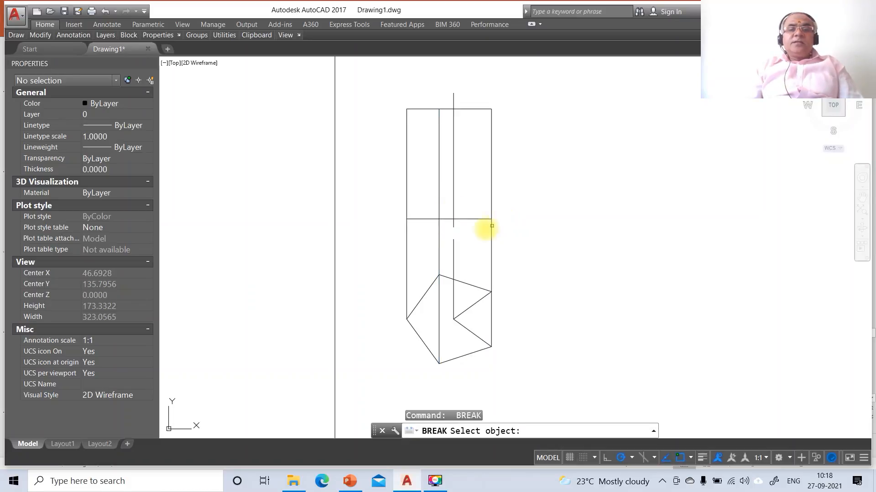
left_click(491, 206)
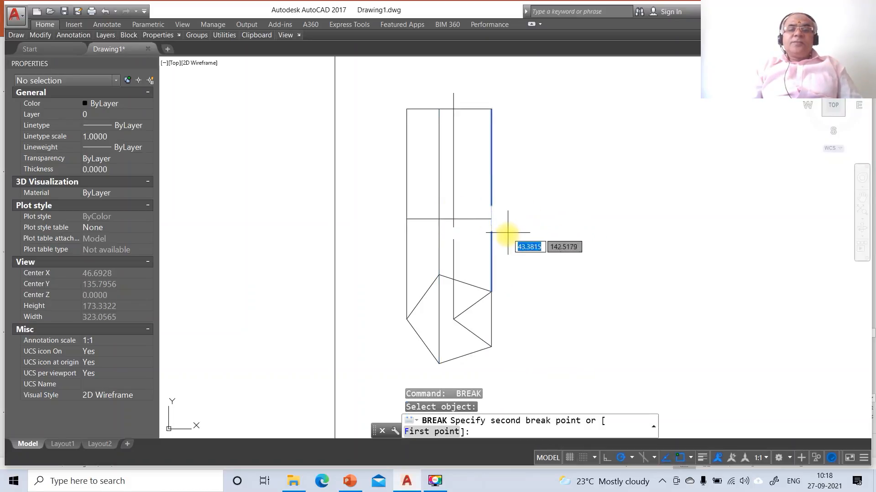
type("F")
key("Return")
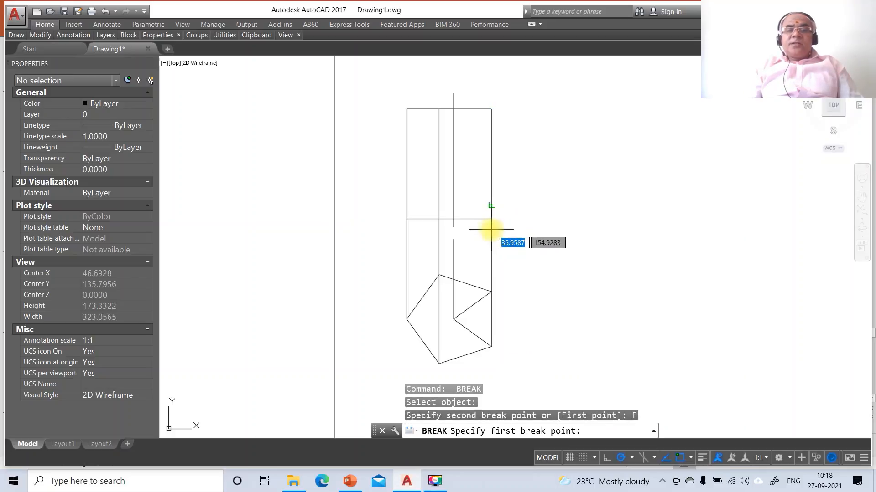
left_click(491, 219)
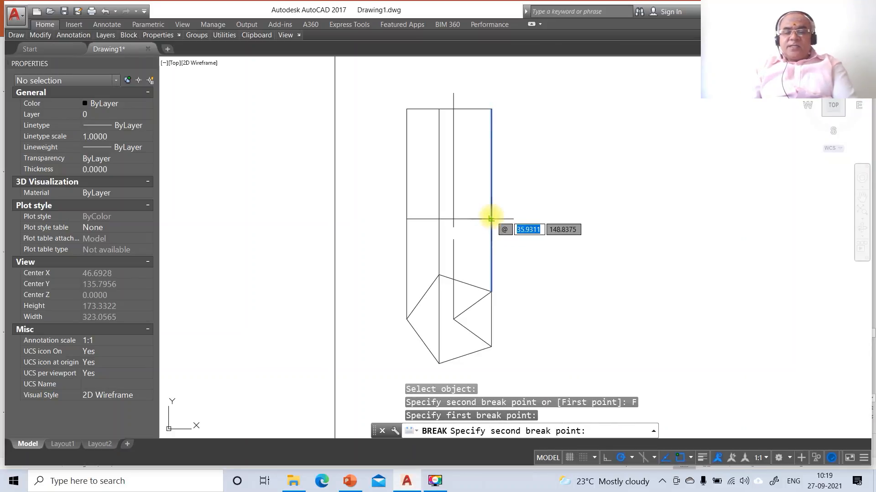
type("@")
key("Return")
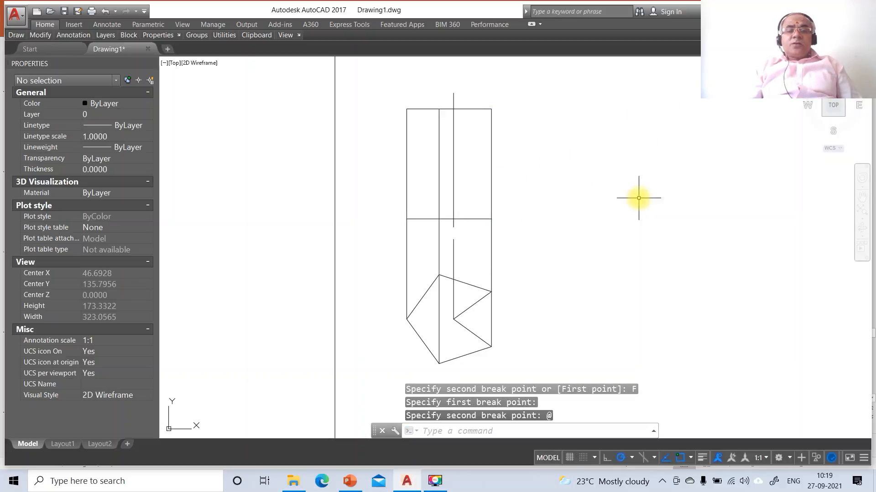
Move the pentagon polyline of the top view to the TV layer.
left_click(421, 342)
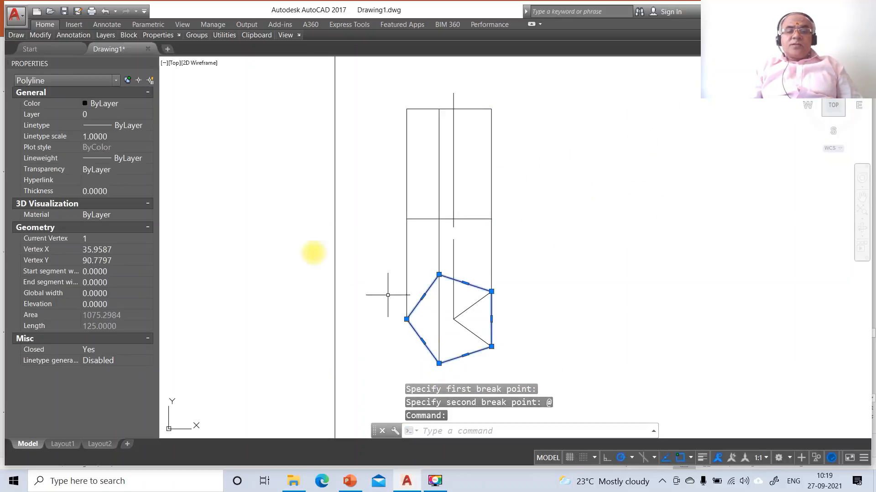
left_click(147, 114)
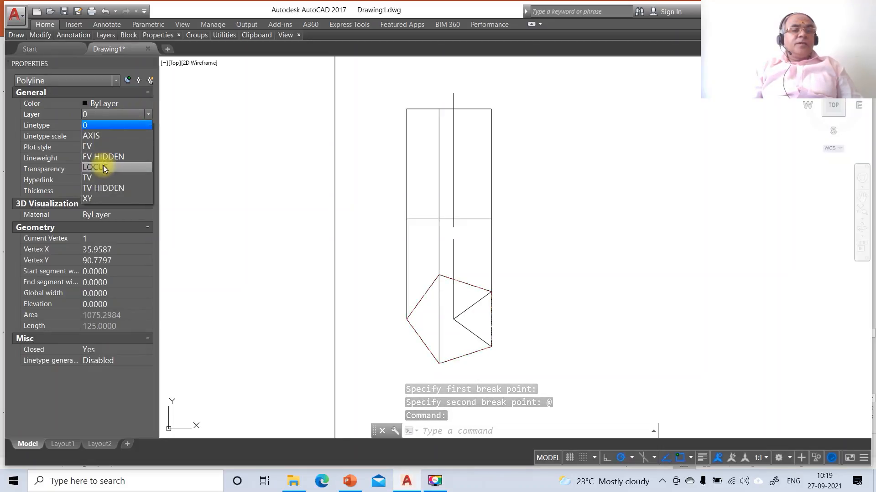
left_click(98, 178)
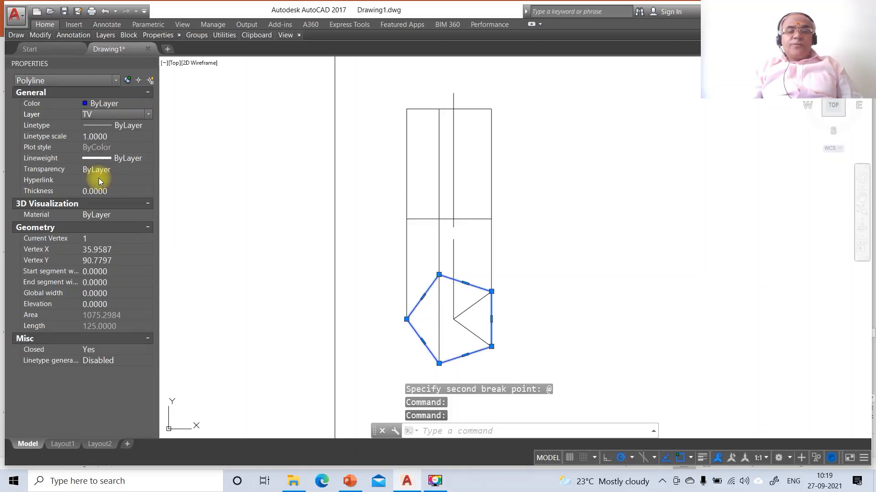
Turn on lineweight display for the drawing.
left_click(702, 458)
key("Escape")
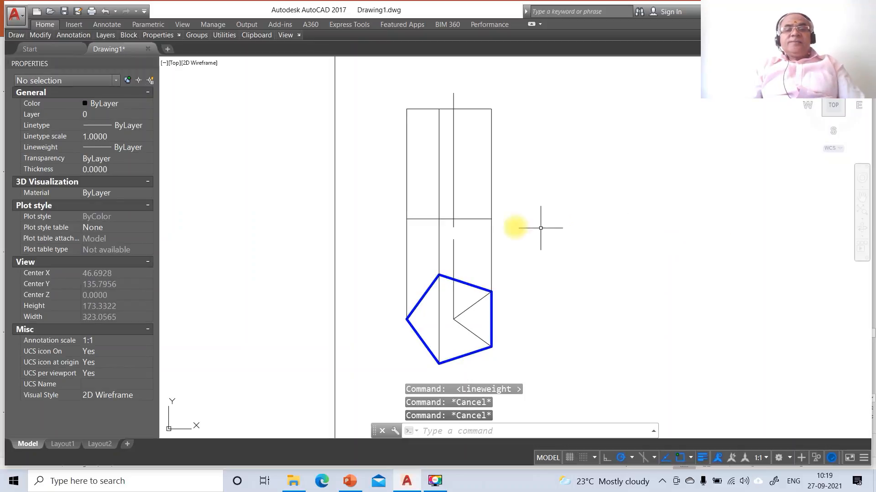
Move the front view's four outline lines and its inner vertical edge to the FV layer.
left_click(514, 96)
left_click(472, 136)
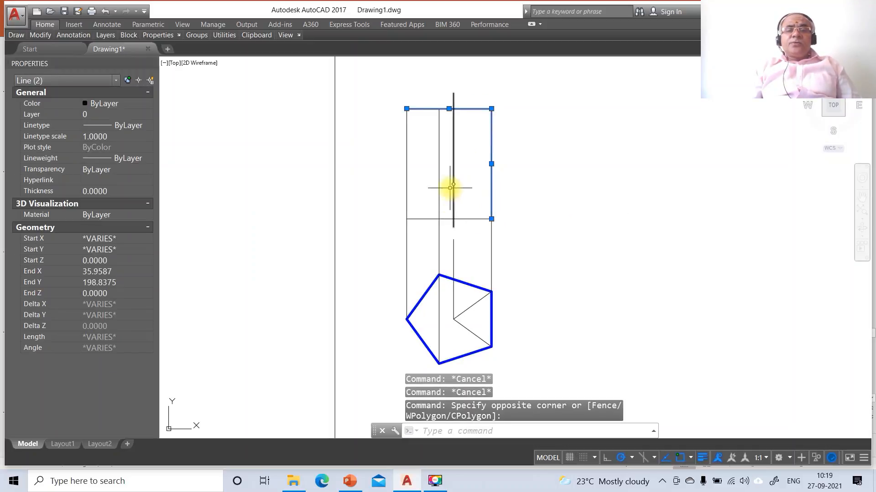
left_click(446, 191)
left_click(389, 186)
left_click(415, 222)
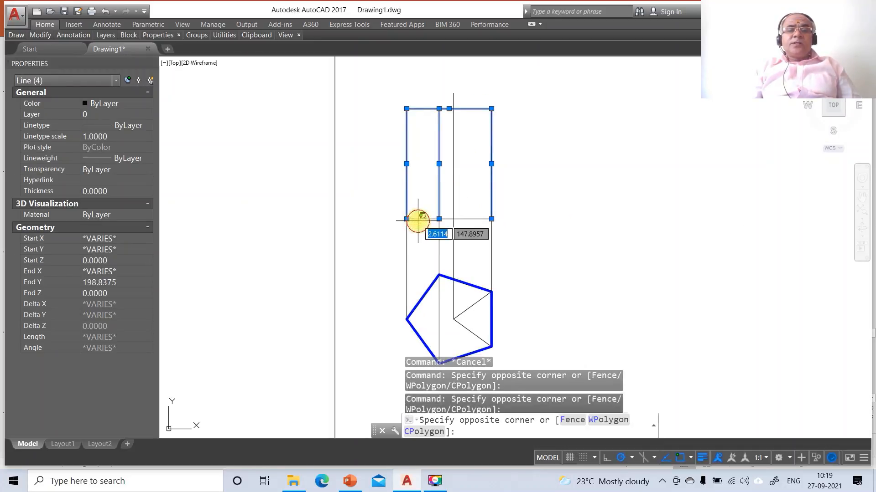
left_click(413, 212)
left_click(41, 115)
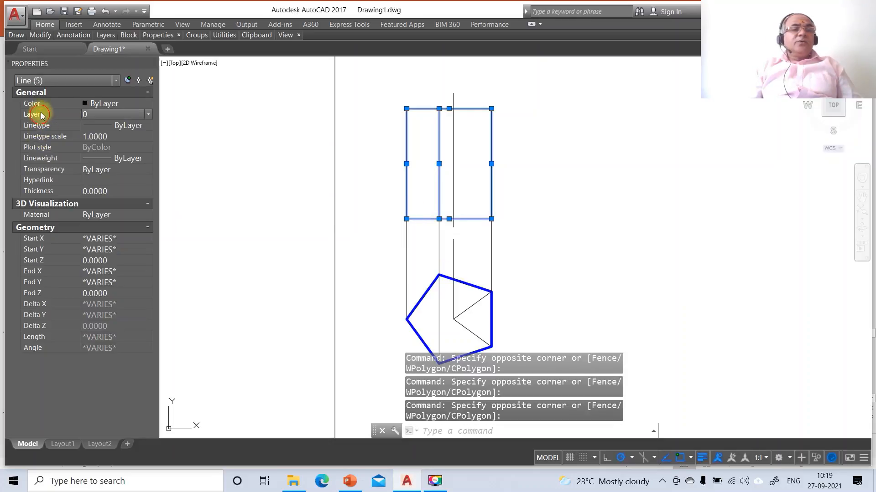
left_click(147, 115)
left_click(102, 145)
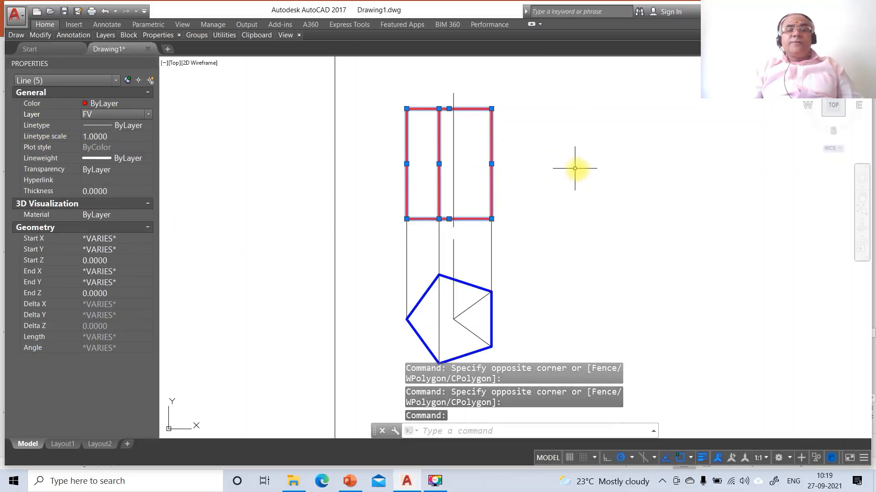
key("Escape")
key("Escape")
key("Escape")
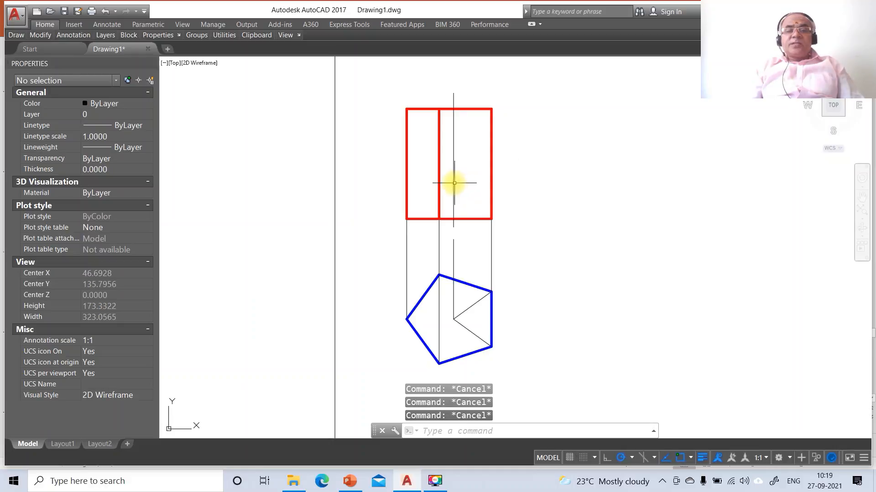
Move the front view's vertical centre line to the AXIS layer and set its linetype scale to 20.
left_click(454, 183)
left_click(35, 115)
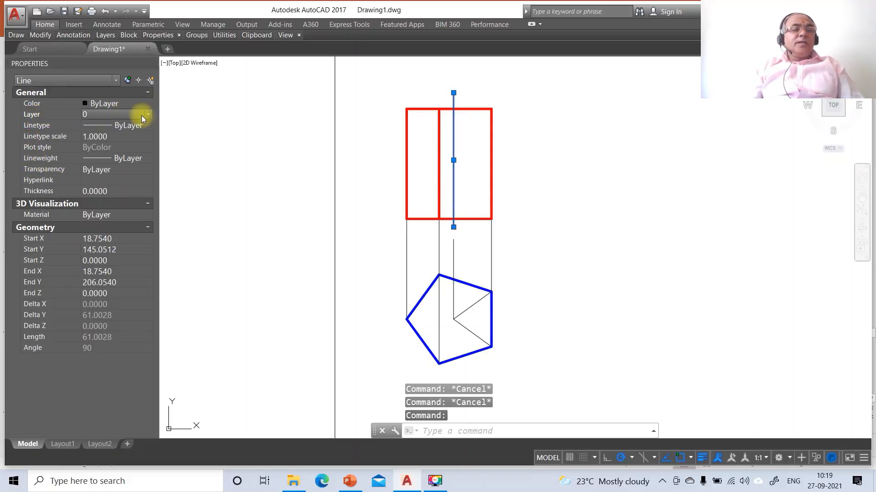
left_click(148, 114)
left_click(115, 135)
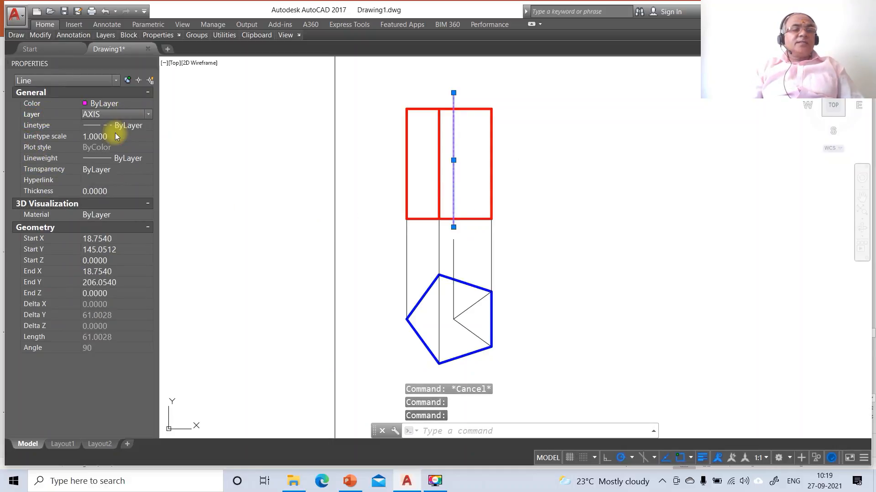
left_click(105, 139)
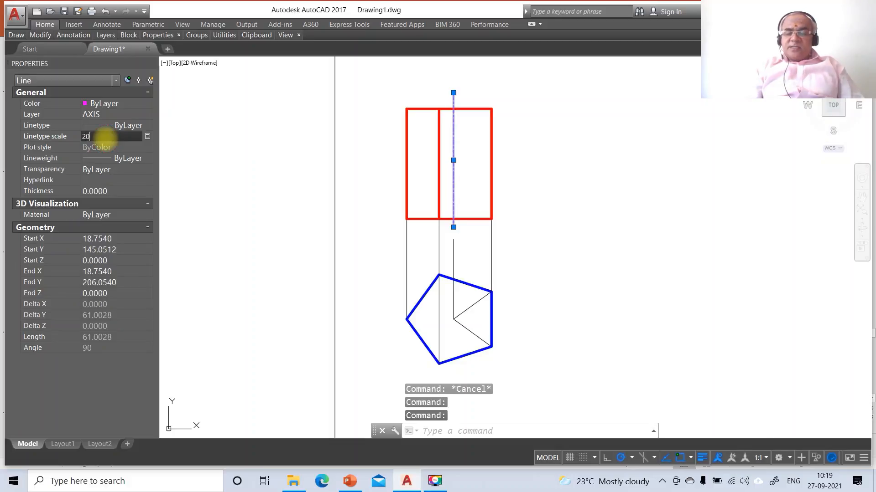
type("20")
key("Return")
key("Escape")
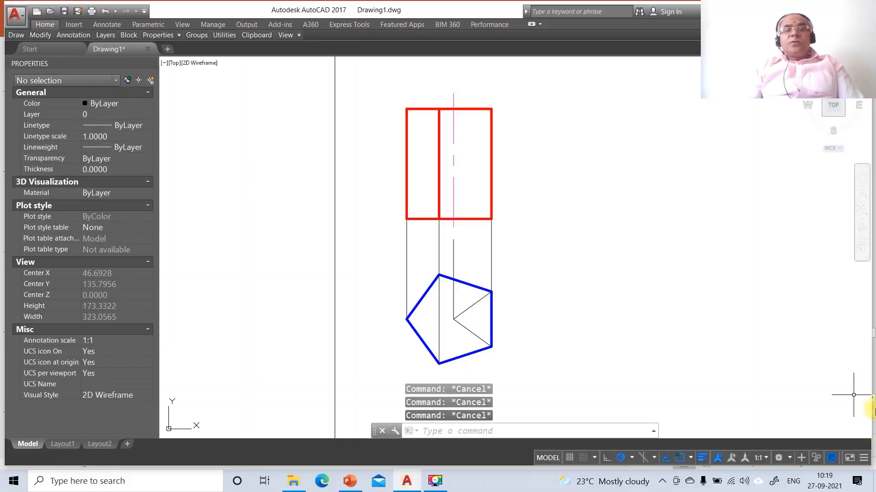
Copy the complete front view with its axis about 113 mm horizontally to the right, using ortho mode.
type("z")
key("Return")
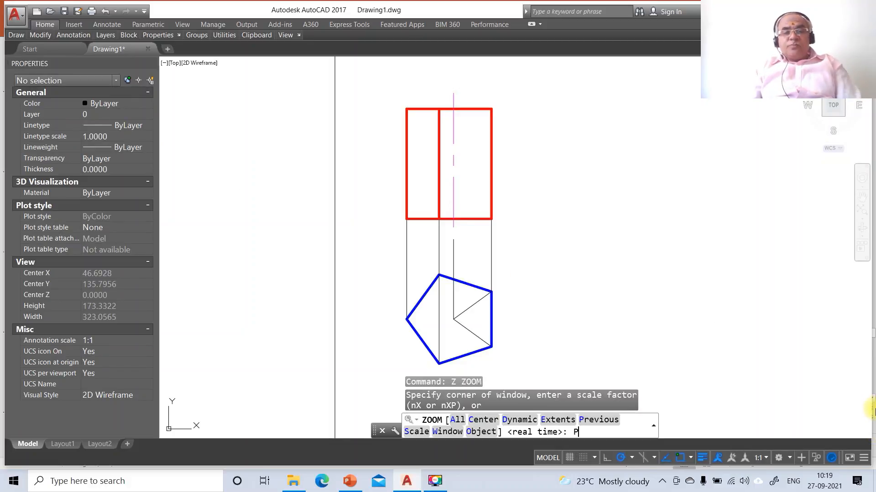
key("Return")
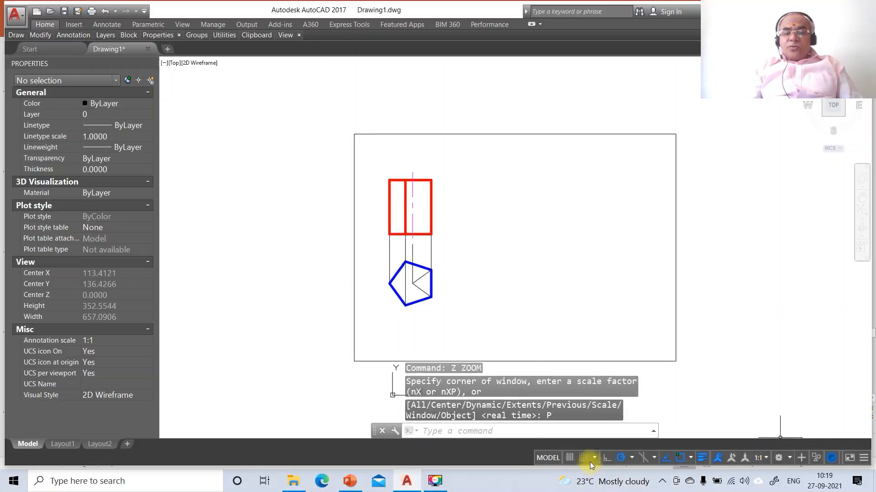
type("co")
key("Return")
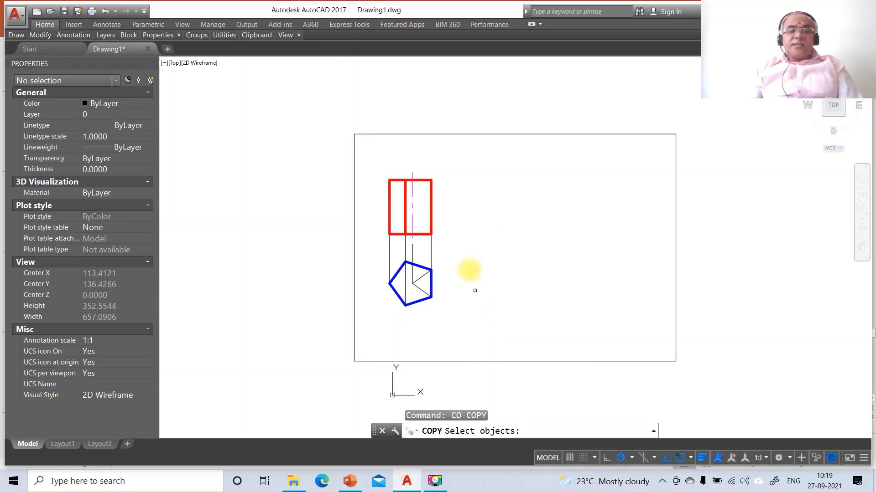
left_click(361, 160)
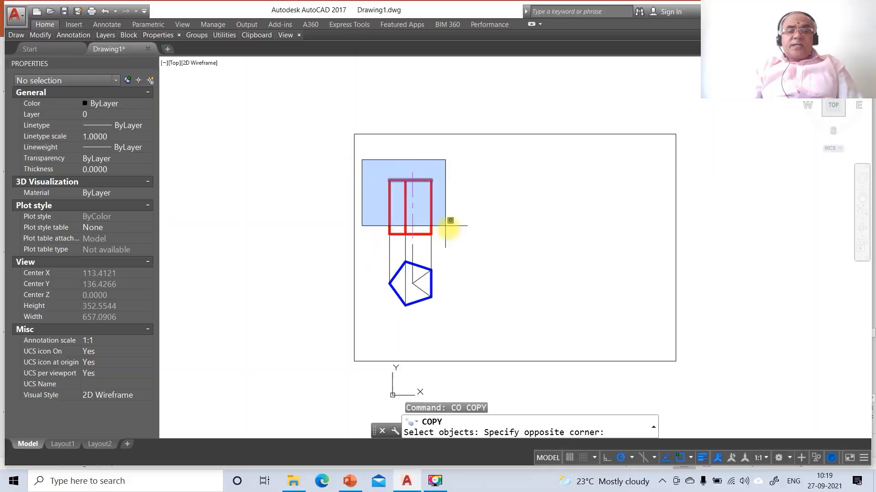
left_click(480, 252)
key("Return")
left_click(458, 254)
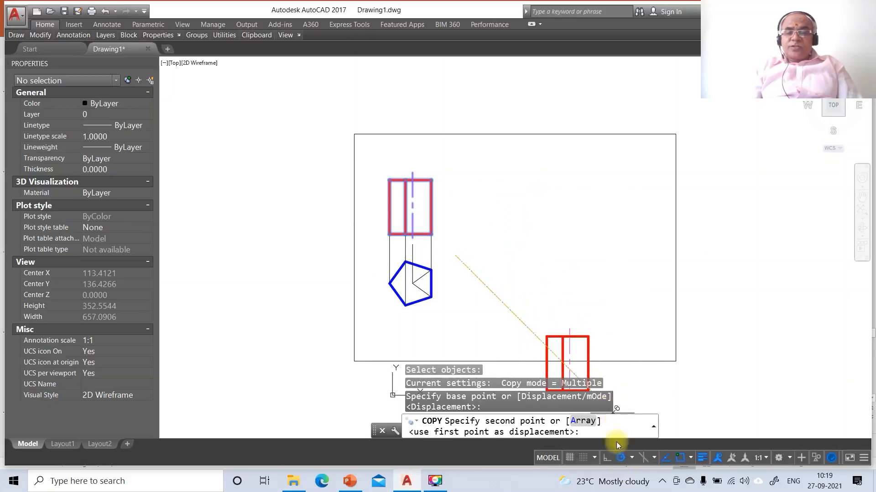
left_click(606, 458)
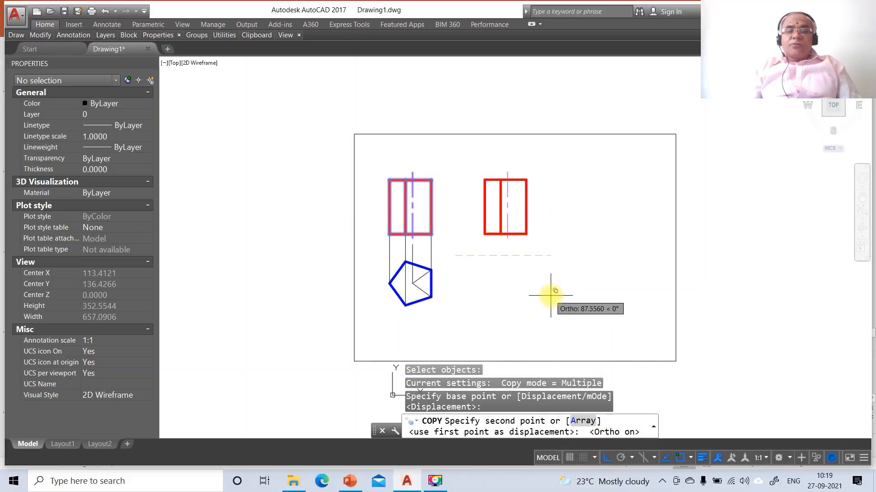
left_click(577, 301)
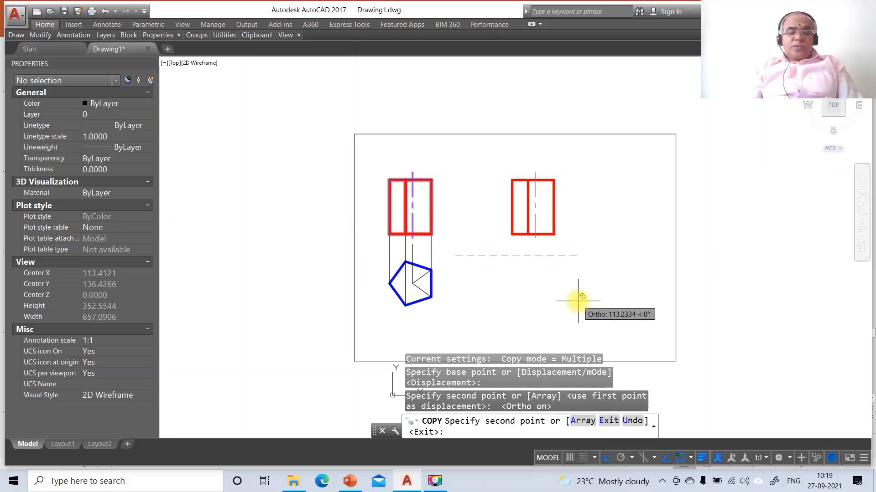
key("Return")
Rotate the copied front view and its axis by 50° about its lower-left corner.
type("RO")
key("Return")
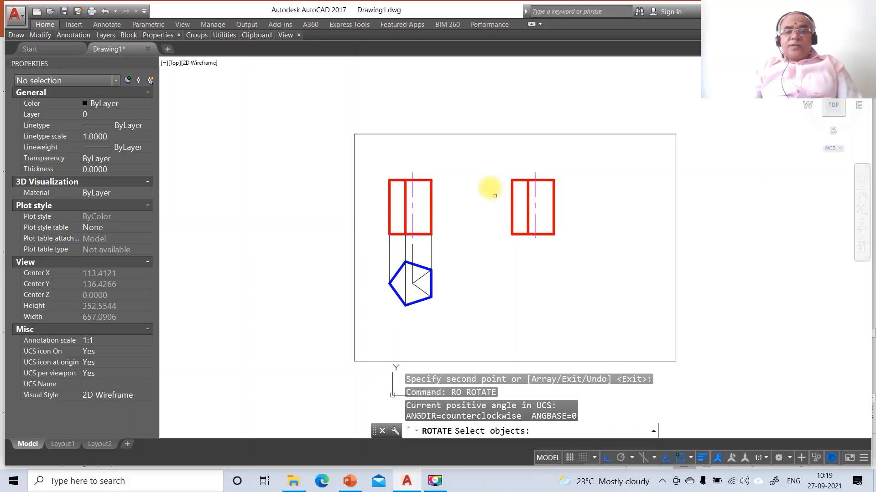
left_click(493, 160)
left_click(620, 292)
key("Return")
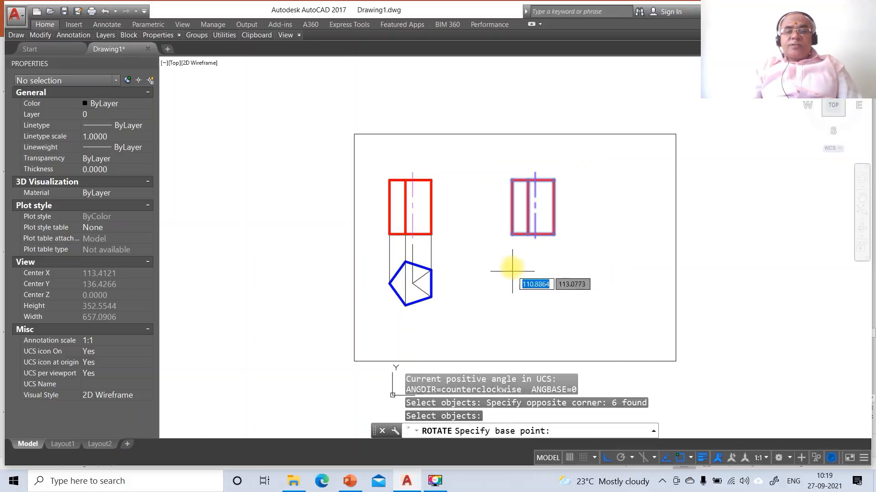
left_click(512, 234)
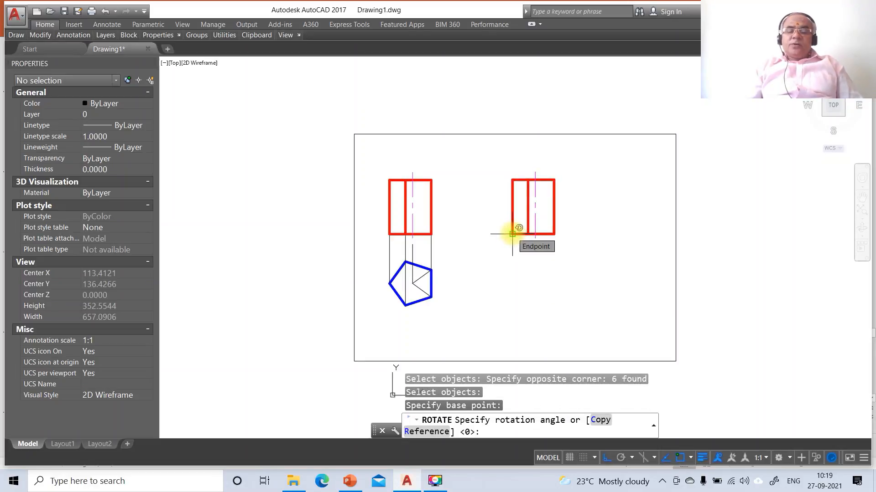
type("50")
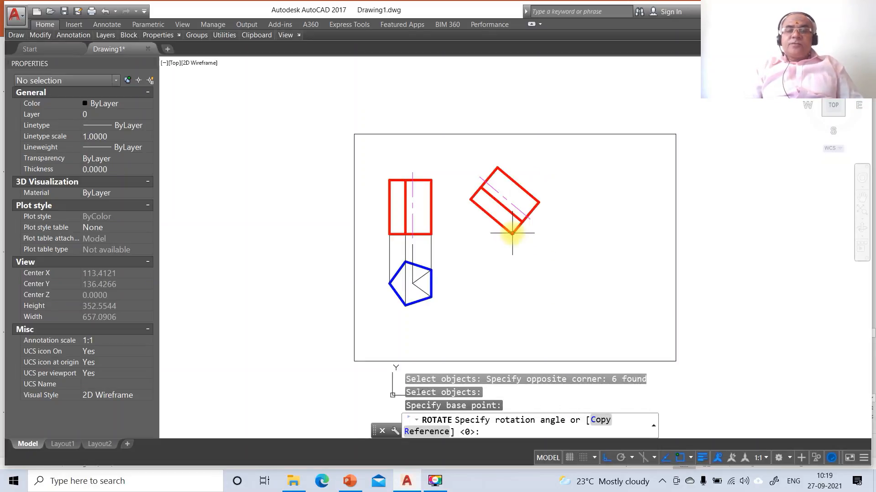
key("Return")
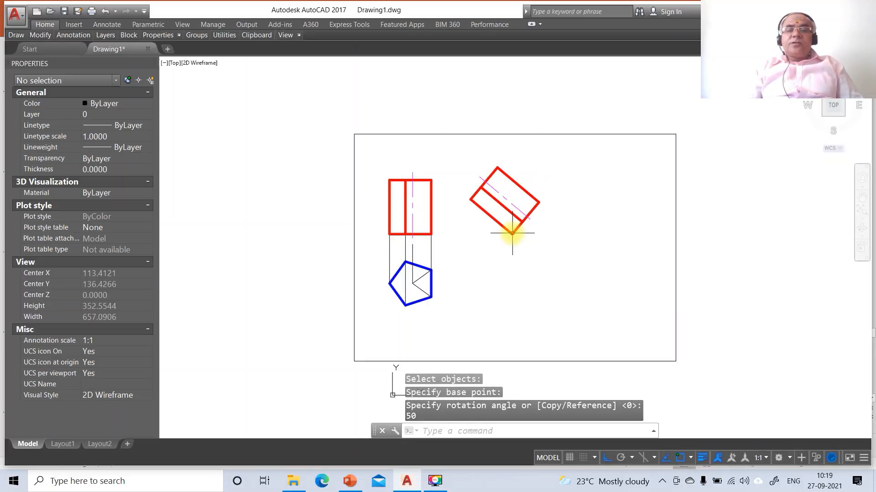
Switch to PowerPoint to check the tilted front view on the final solution slide, and return to AutoCAD.
left_click(351, 481)
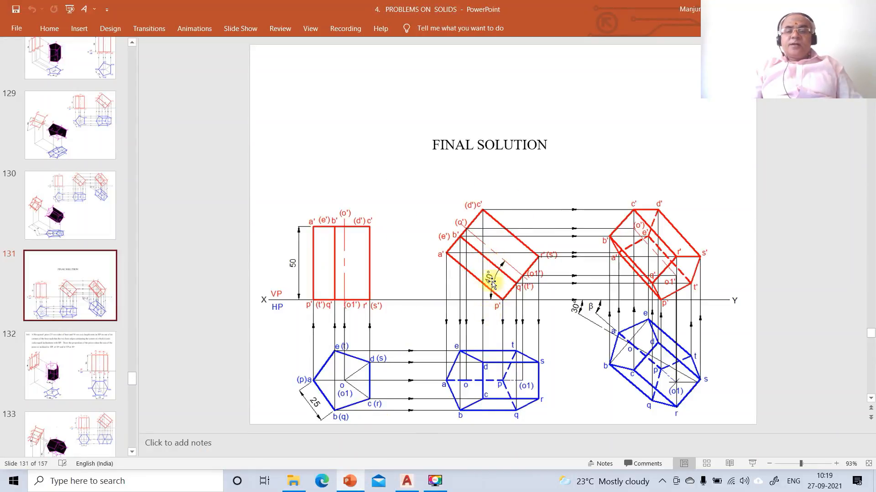
left_click(406, 481)
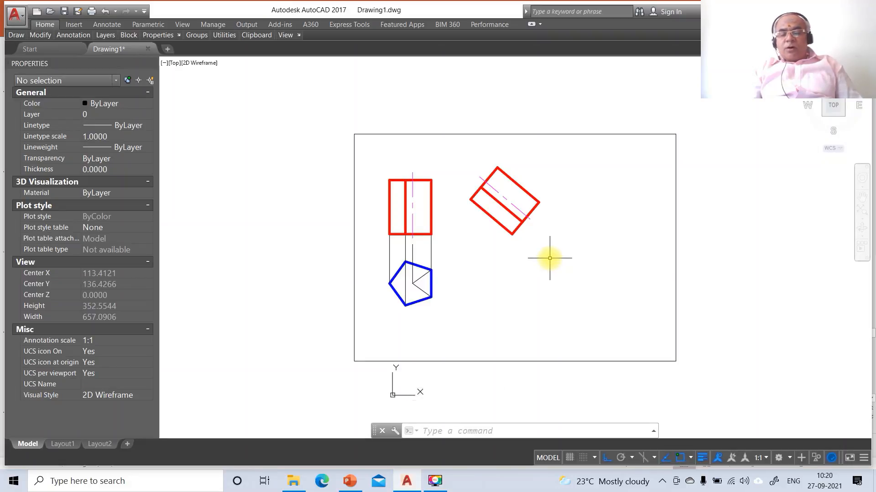
Draw the horizontal reference line in two pieces from the first front view's base corners, past the tilted view and out to the left.
type("l")
key("Return")
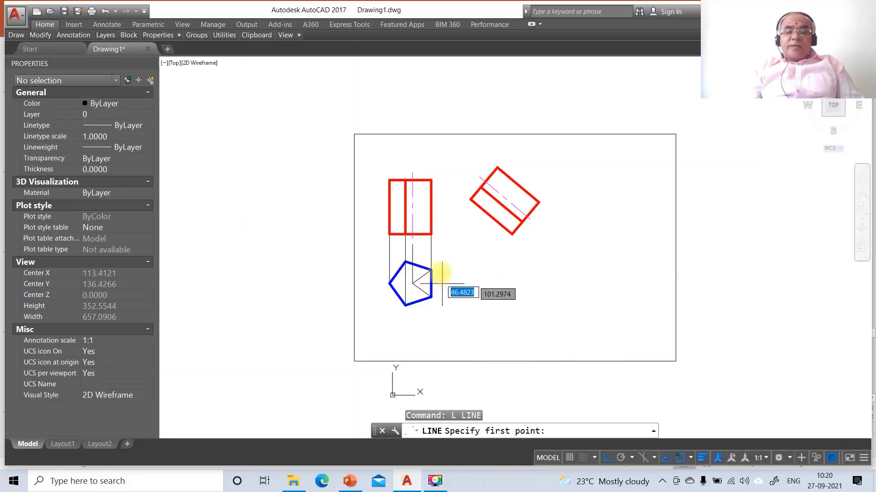
left_click(432, 235)
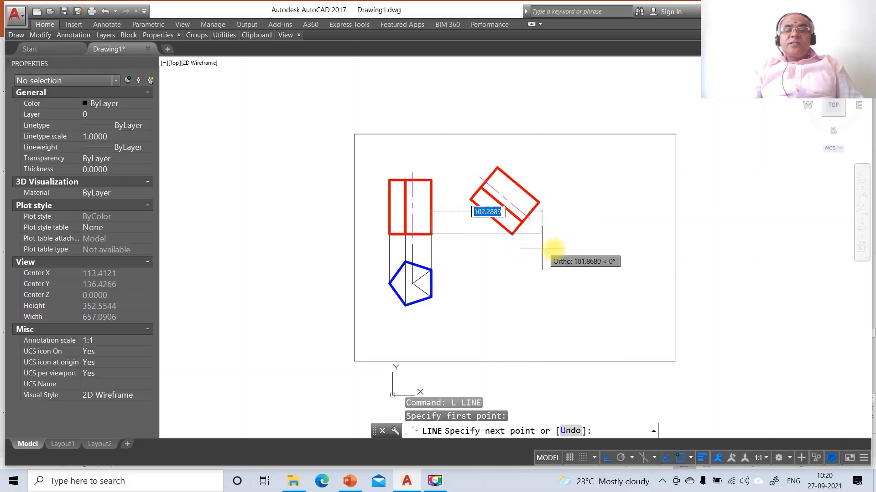
left_click(631, 254)
key("Return")
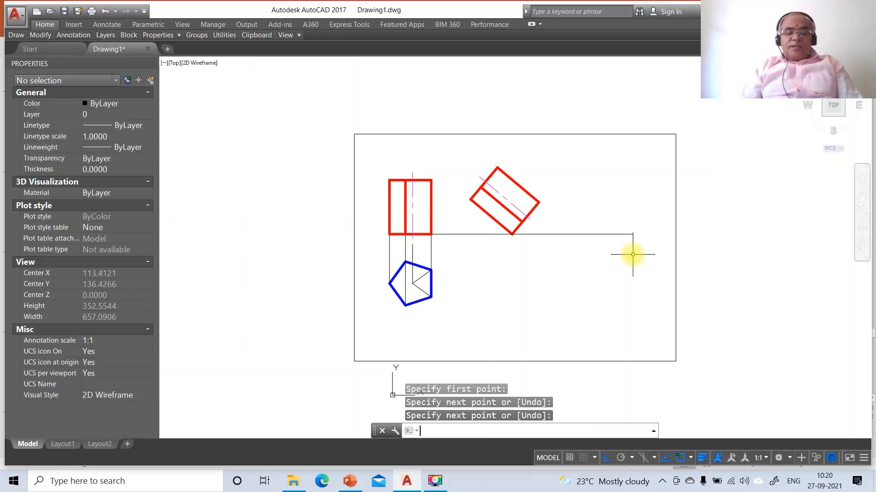
key("Return")
left_click(389, 235)
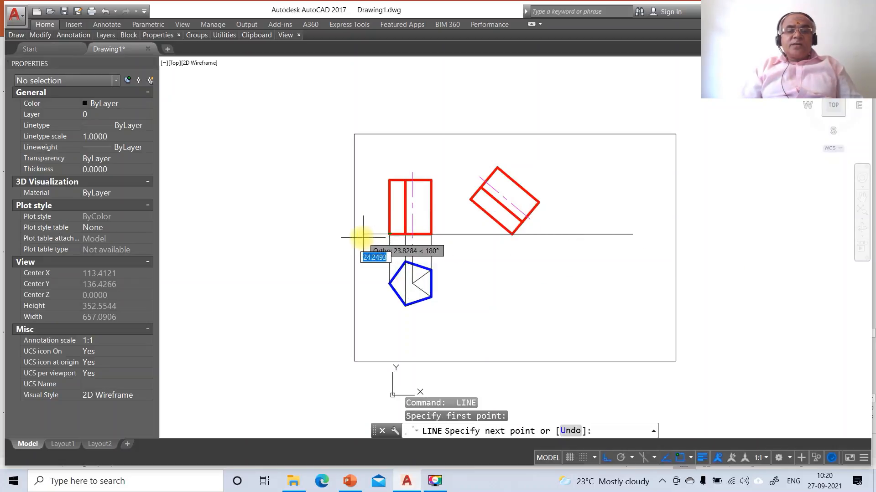
left_click(360, 235)
key("Return")
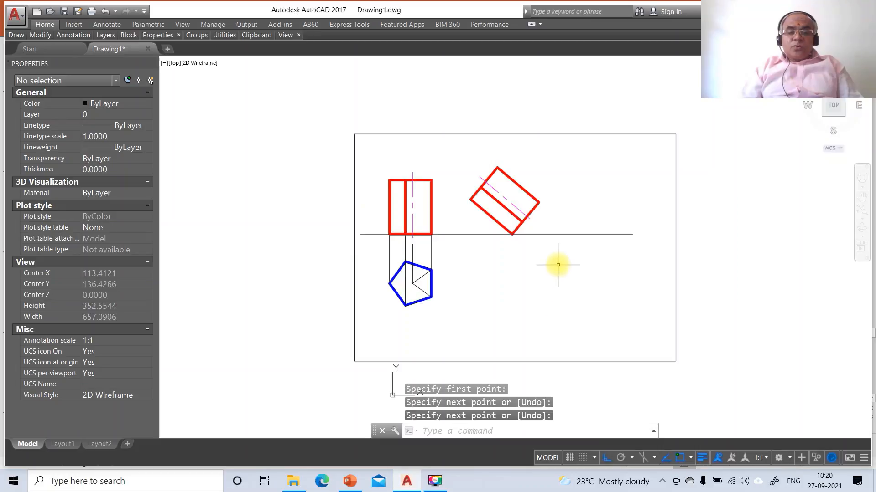
key("Return")
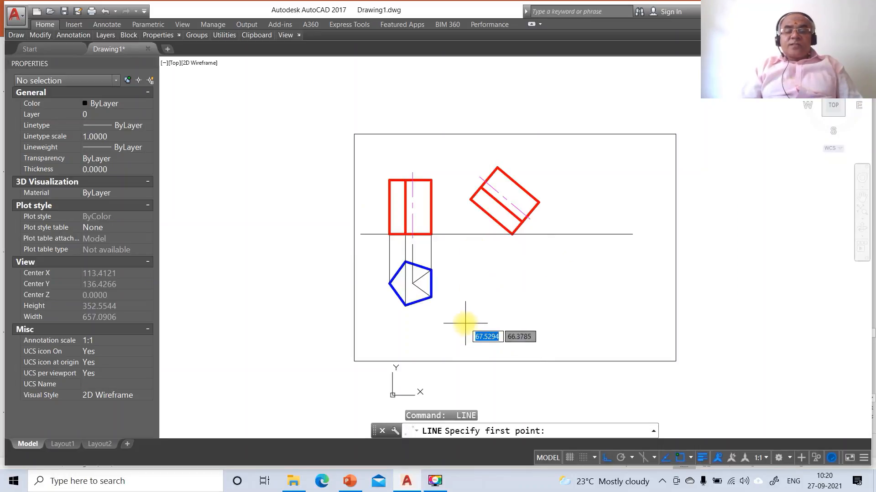
key("Escape")
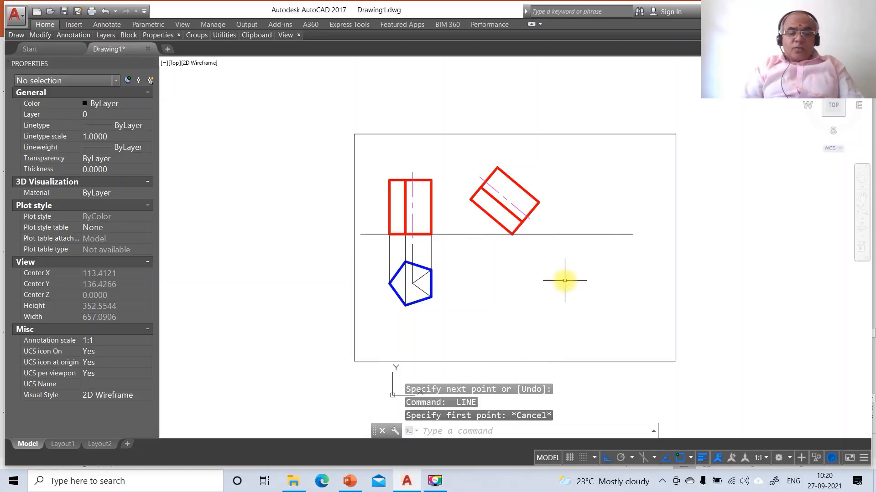
type("OSNAP")
key("Escape")
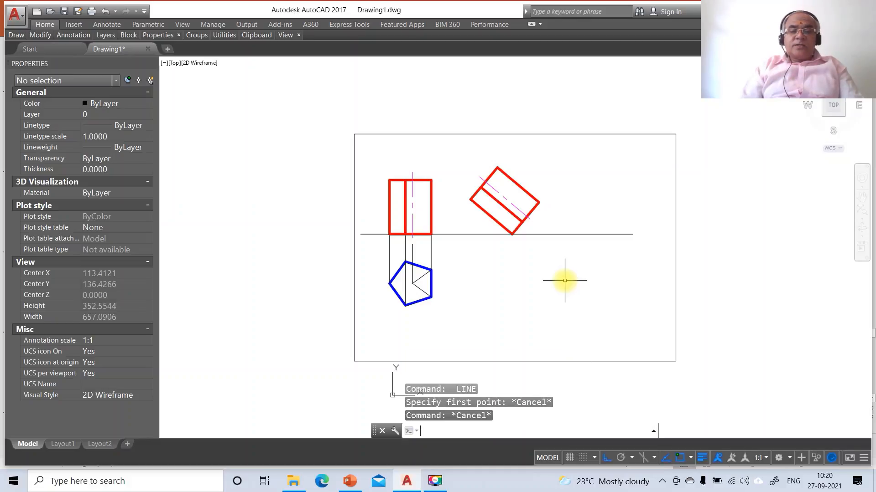
Draw a vertical projector down from the tilted view's leftmost corner and a horizontal one from the pentagon's leftmost vertex to it.
type("l")
key("Return")
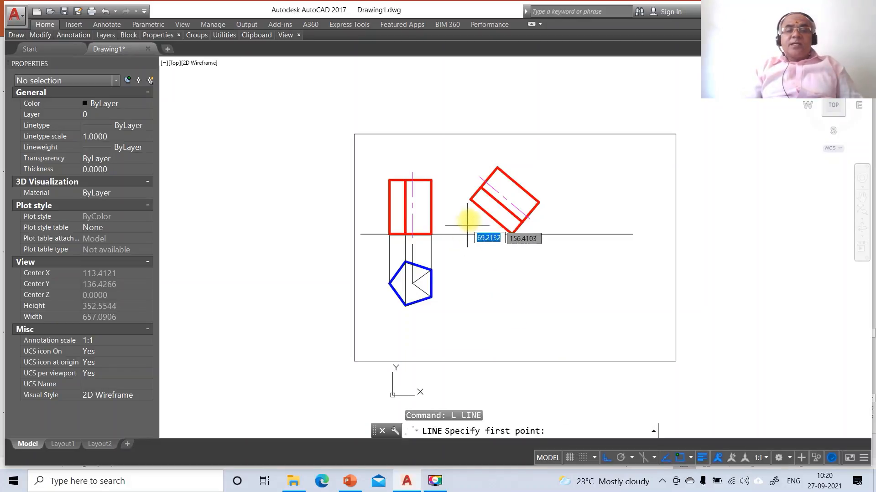
left_click(470, 200)
left_click(477, 326)
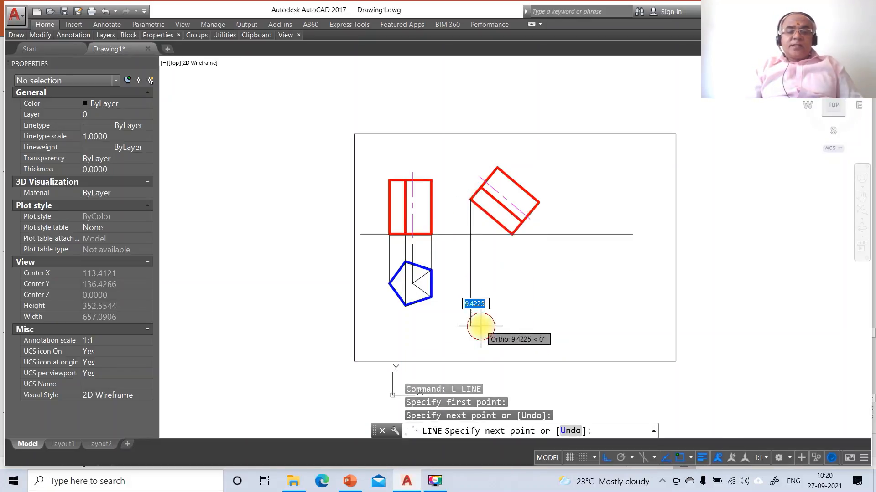
key("Return")
key("Return")
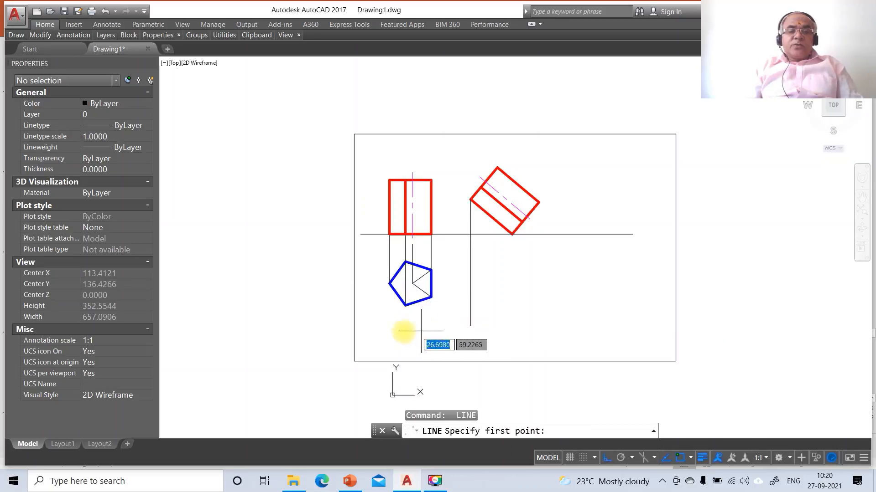
left_click(388, 283)
left_click(474, 300)
key("Return")
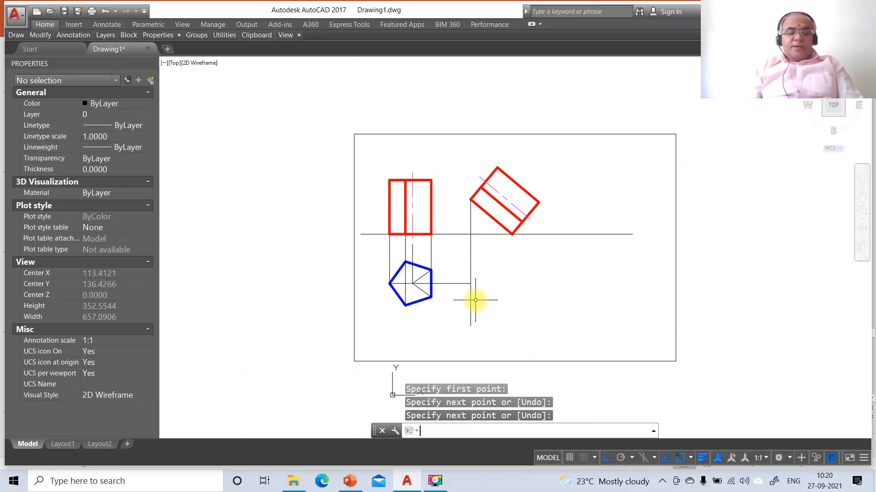
Fillet the horizontal and vertical projectors of the leftmost corner with radius 0 into a sharp corner.
type("F")
key("Return")
left_click(460, 283)
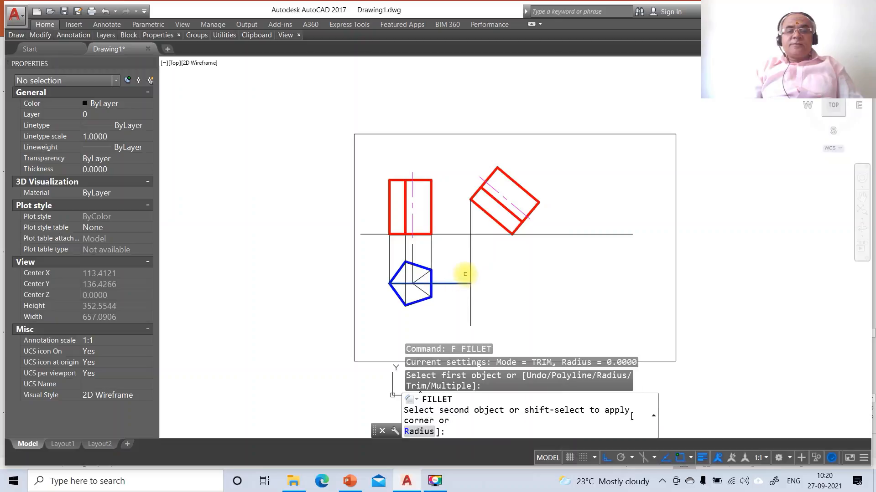
left_click(469, 270)
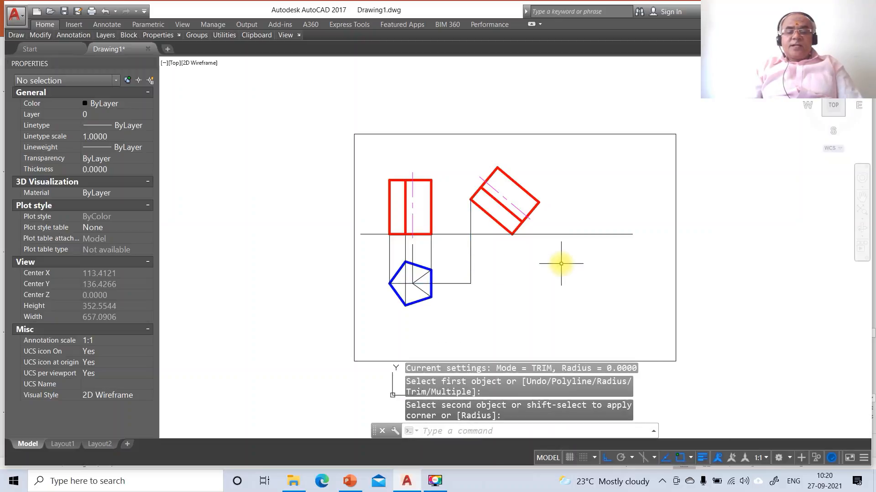
Draw a vertical projector down from the upper end of the tilted view's inner edge, past the pentagon's level.
type("L")
key("Return")
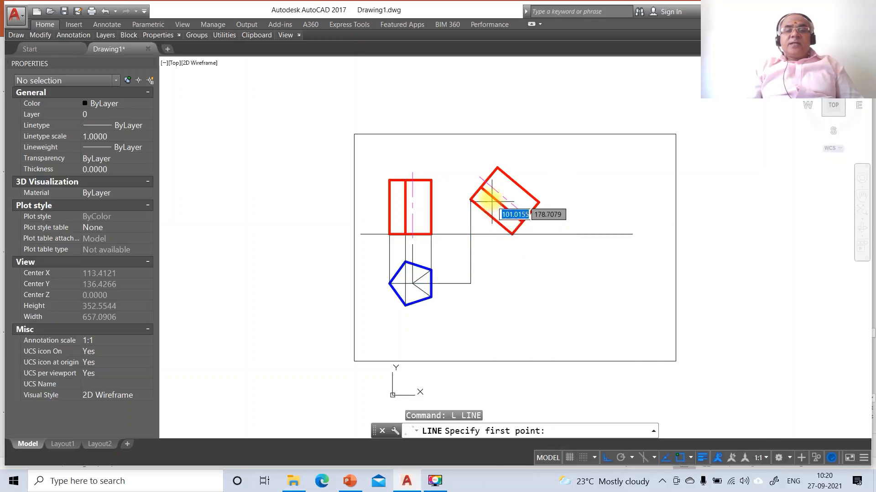
left_click(481, 187)
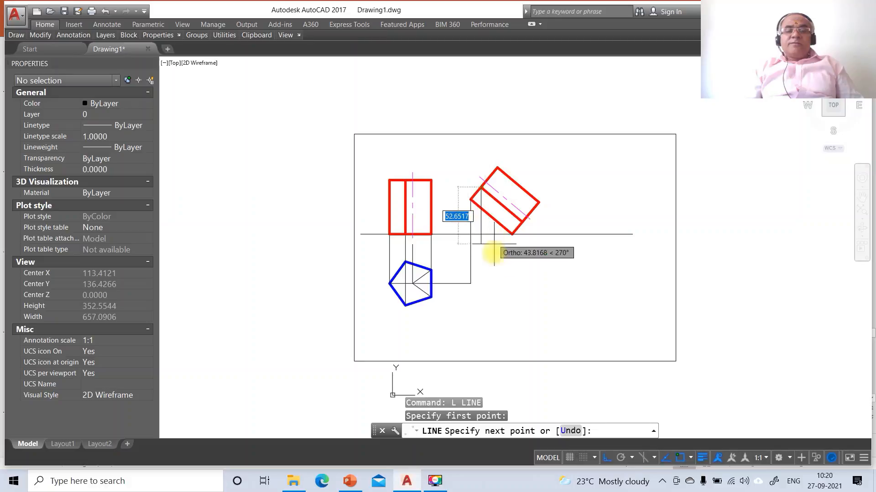
left_click(496, 324)
key("Return")
Draw horizontal projectors from the pentagon's top and bottom vertices to the inner edge's vertical projector.
key("Return")
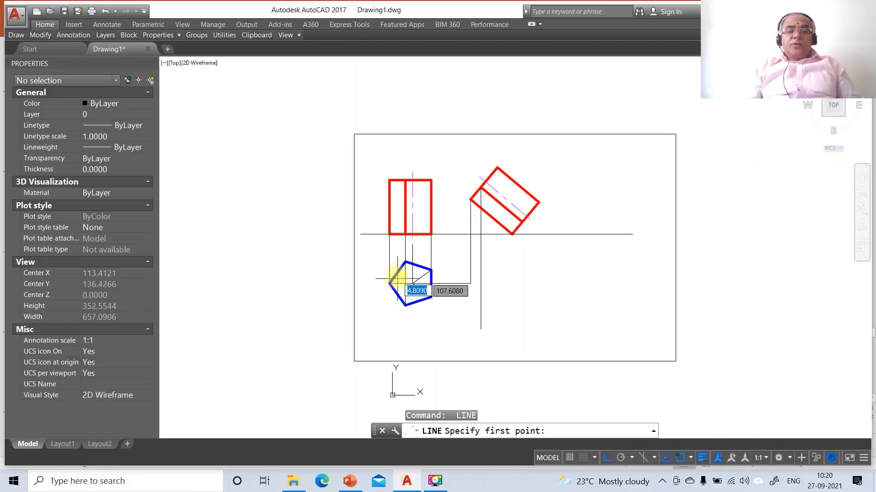
left_click(405, 263)
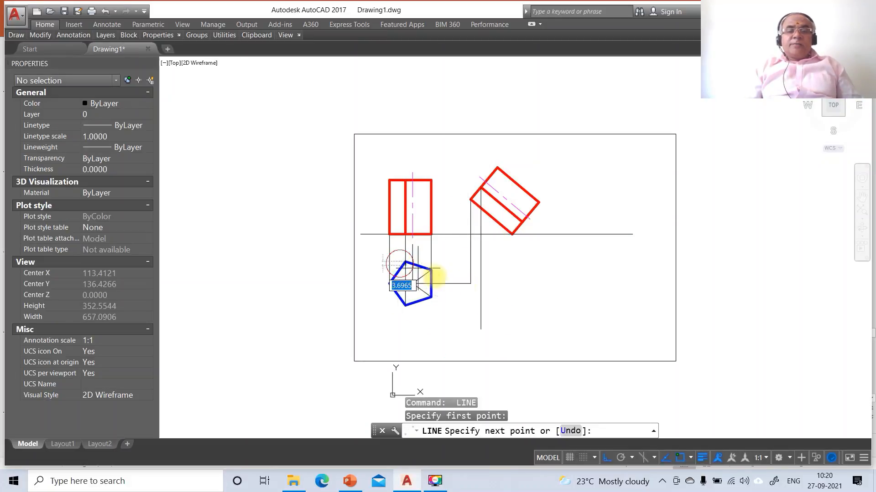
left_click(481, 283)
key("Return")
key("Return")
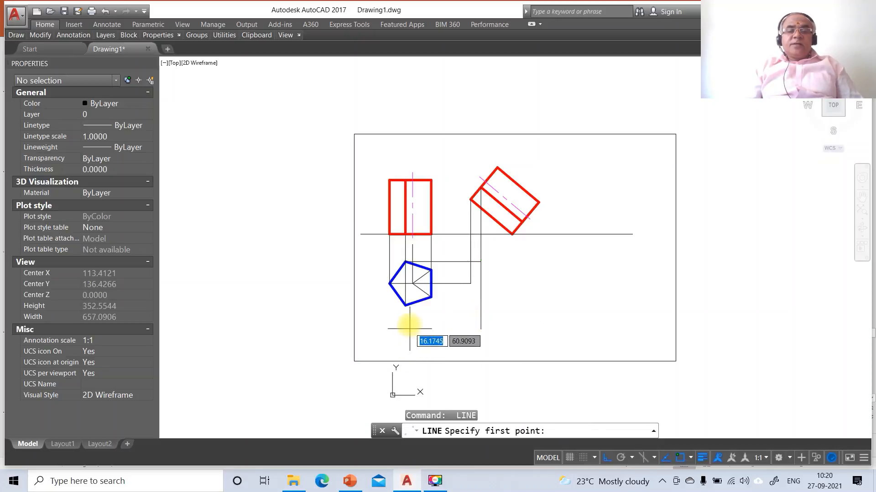
left_click(405, 306)
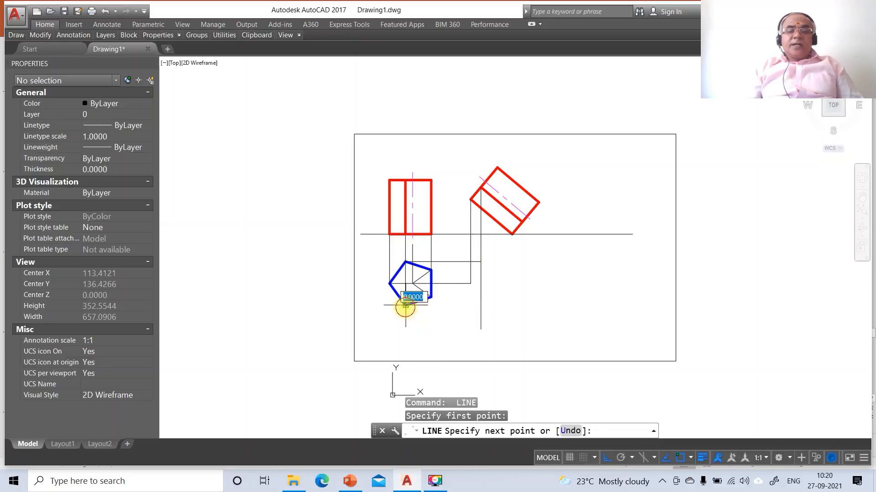
left_click(478, 315)
key("Return")
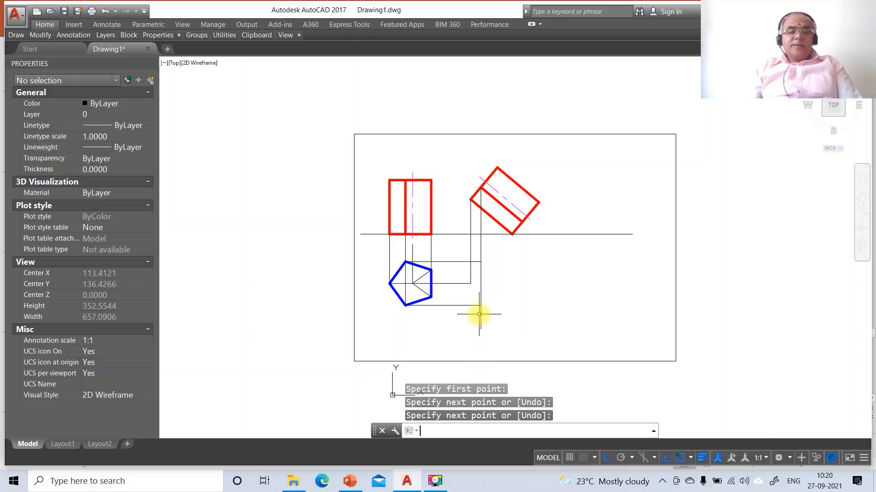
Fillet the bottom vertex's horizontal projector with the inner edge's vertical projector at radius 0.
type("f")
key("Return")
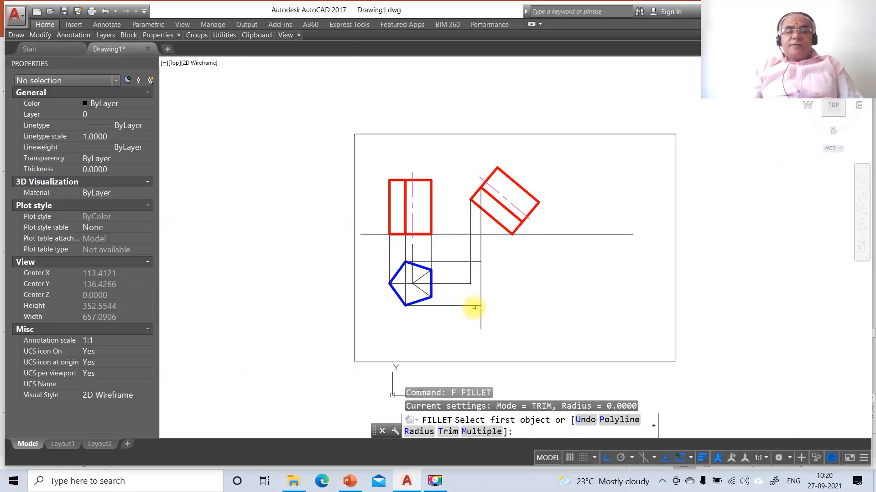
left_click(475, 306)
left_click(480, 297)
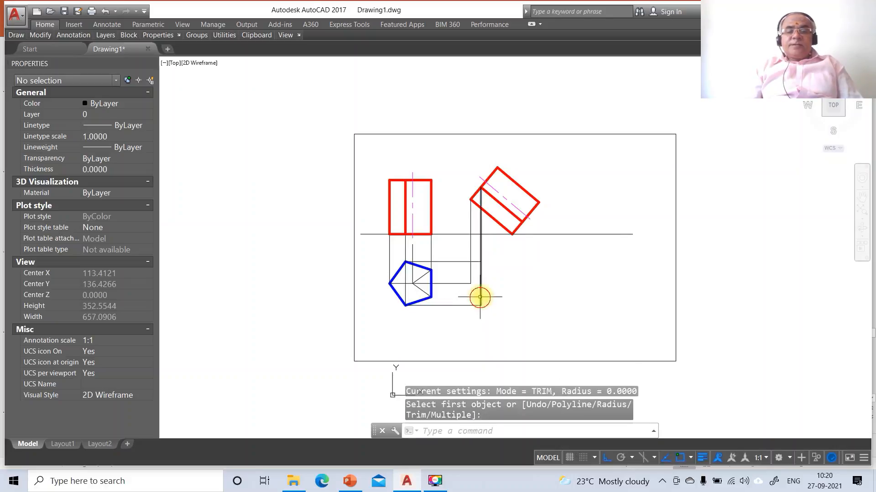
Draw a vertical projector about 153 mm long down from where the axis meets the tilted view's upper end edge.
type("l")
key("Return")
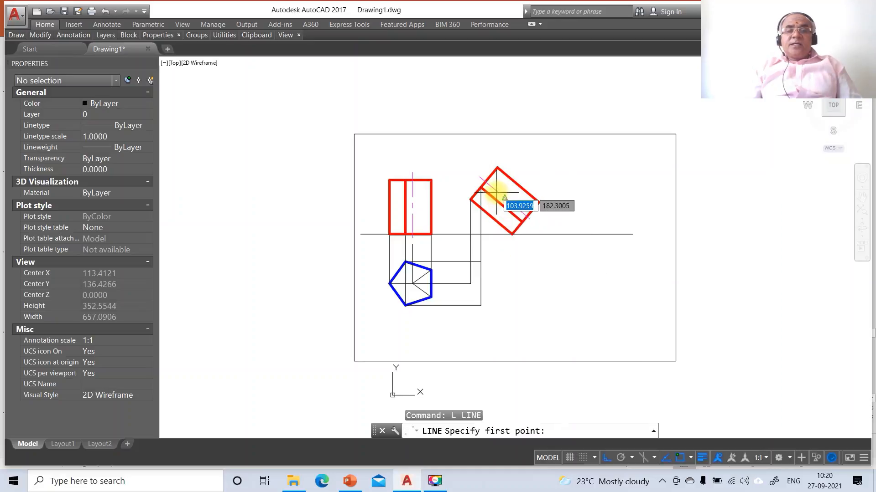
left_click(486, 182)
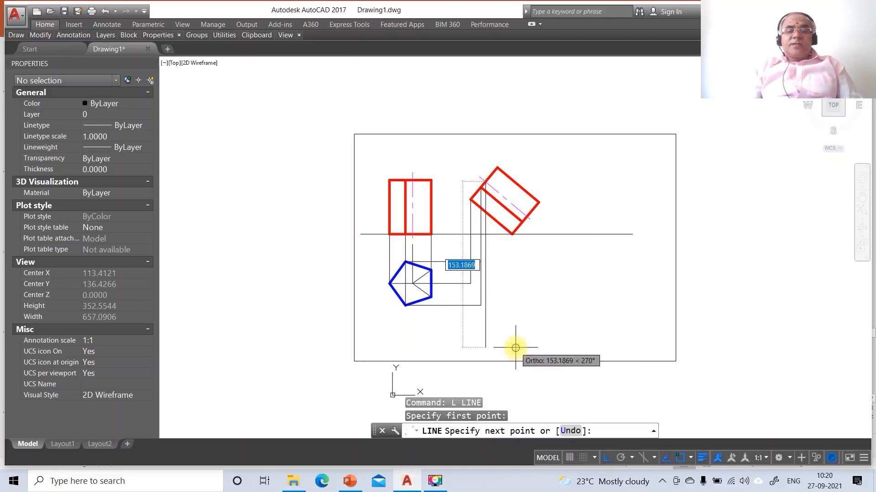
left_click(514, 348)
key("Return")
key("Return")
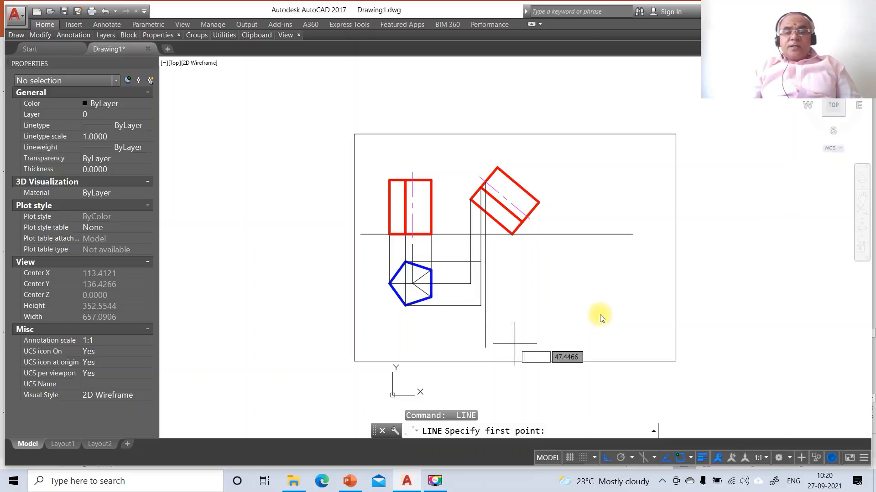
key("Escape")
key("Escape")
Fillet the pentagon's central horizontal line with the axis point's vertical projector at radius 0.
type("F")
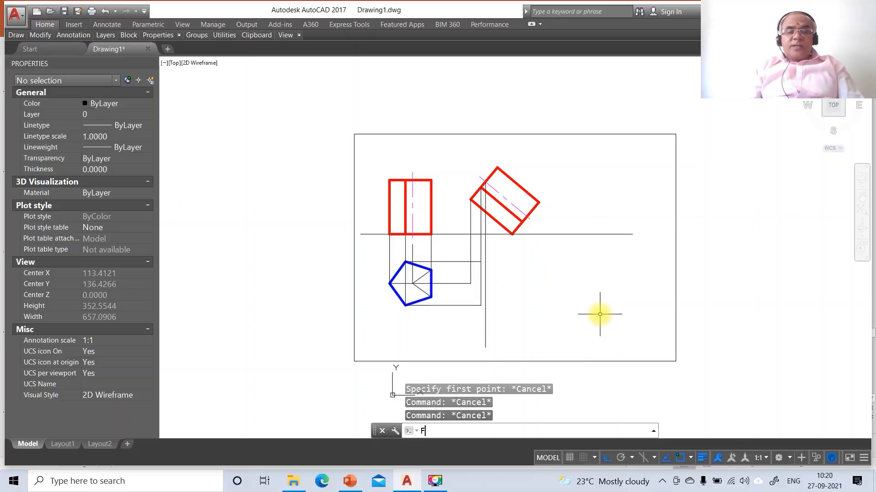
key("Return")
left_click(447, 283)
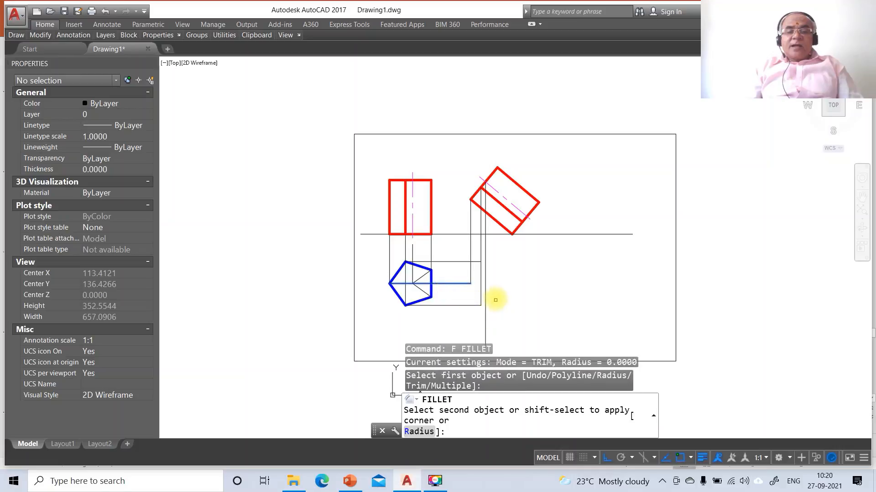
left_click(487, 276)
Draw a vertical projector down from the tilted view's topmost corner, ending below the pentagon's level.
type("L")
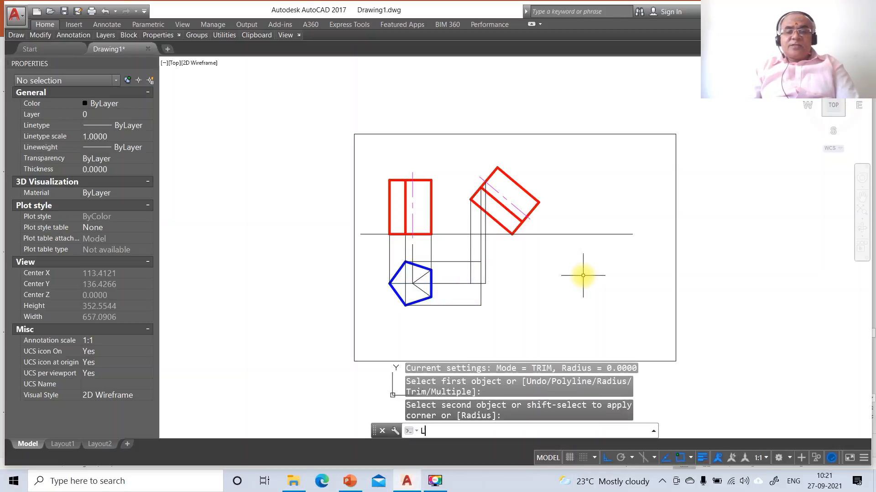
key("Return")
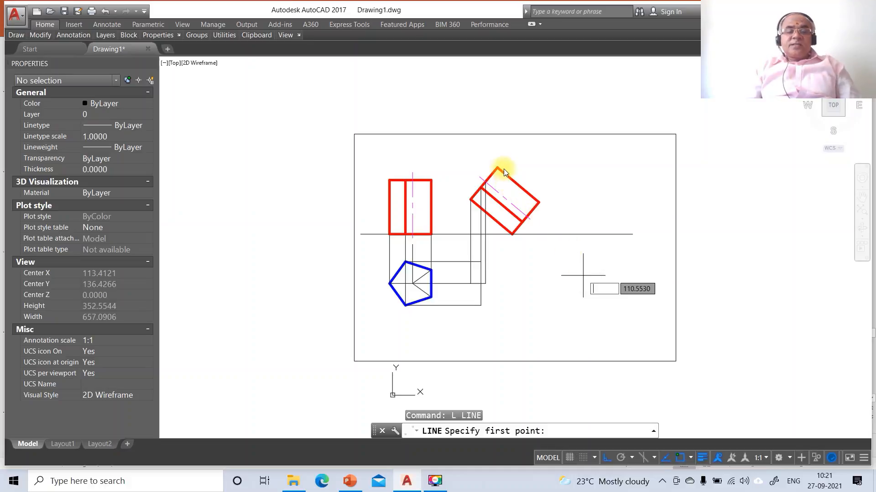
key("Escape")
key("Escape")
key("Escape")
key("Return")
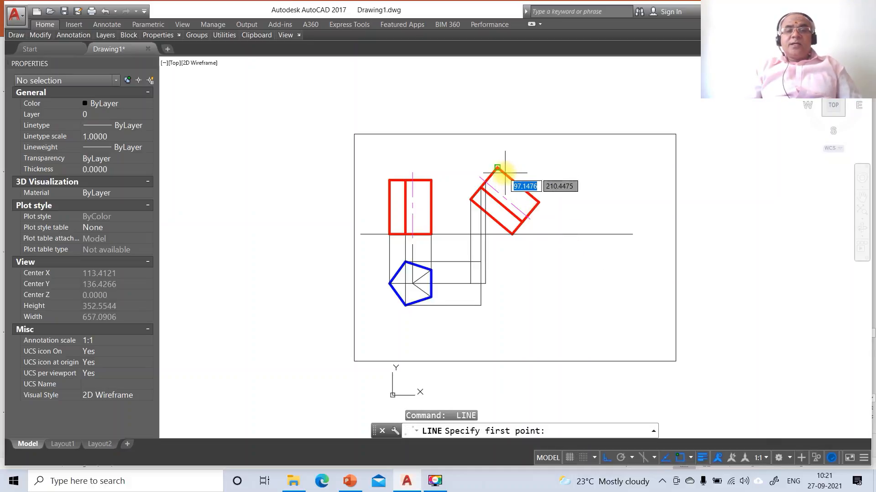
left_click(504, 173)
left_click(524, 328)
key("Return")
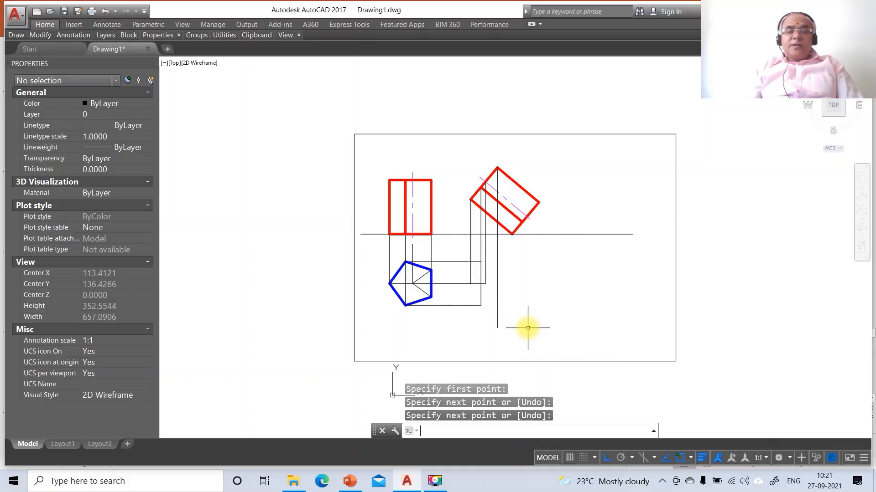
Draw horizontal projectors from the pentagon's two right-hand vertices, extending past the topmost corner's vertical projector.
key("Return")
left_click(432, 271)
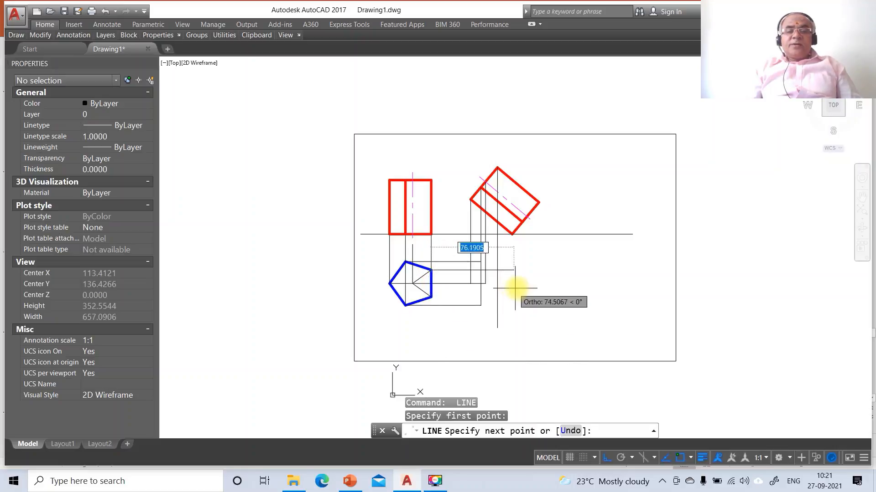
left_click(519, 279)
key("Return")
key("Return")
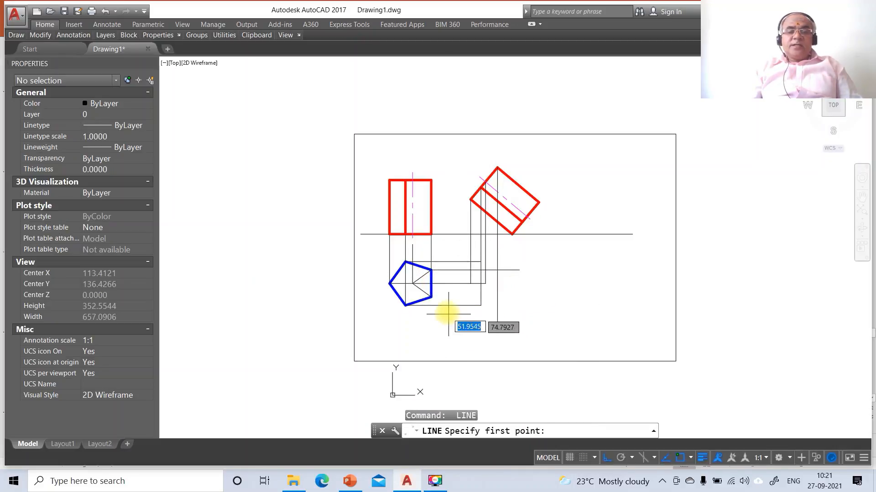
left_click(431, 298)
left_click(519, 300)
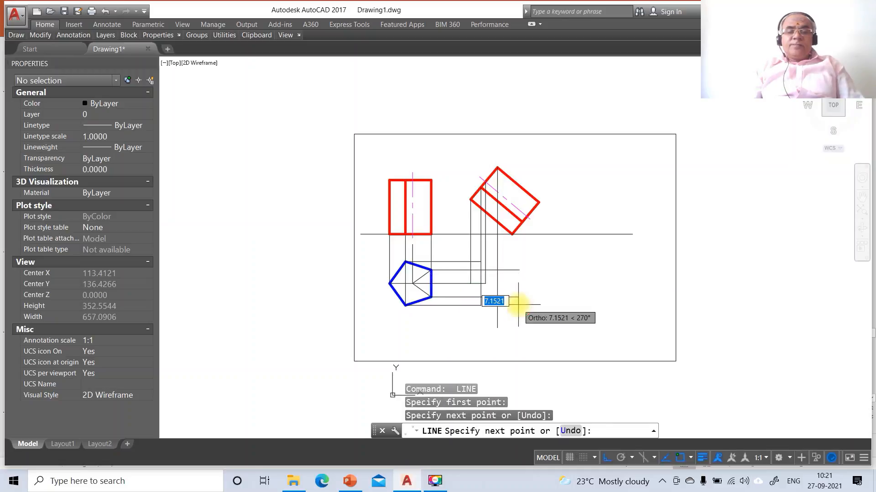
key("Return")
key("Escape")
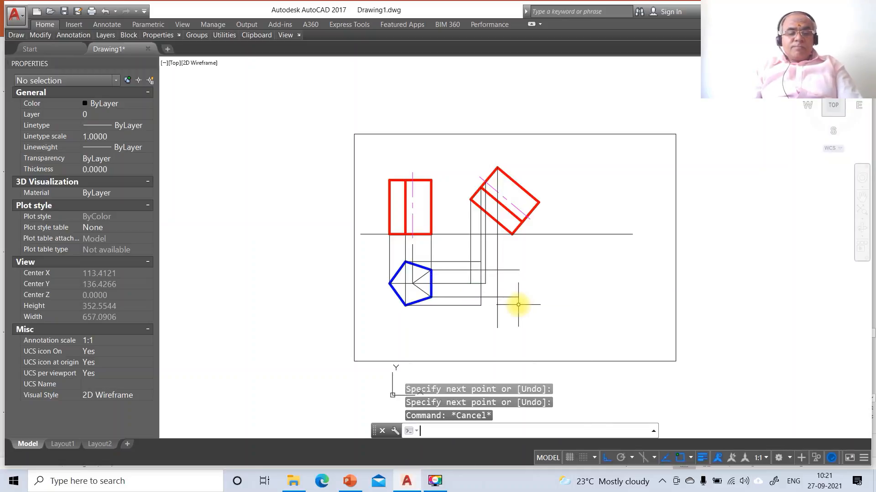
Trim both right-hand vertex projectors at the topmost corner's vertical projector, and trim that projector's tail below the lower one.
type("TR")
key("Return")
left_click(497, 290)
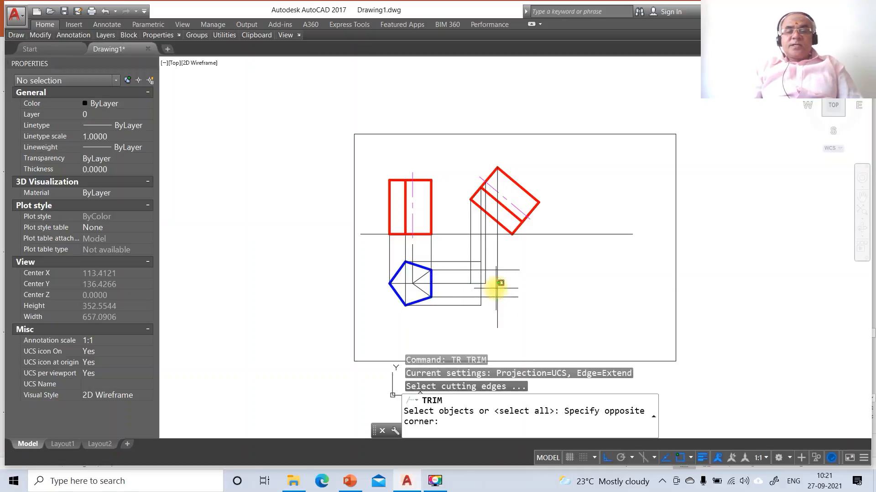
left_click(500, 295)
left_click(498, 293)
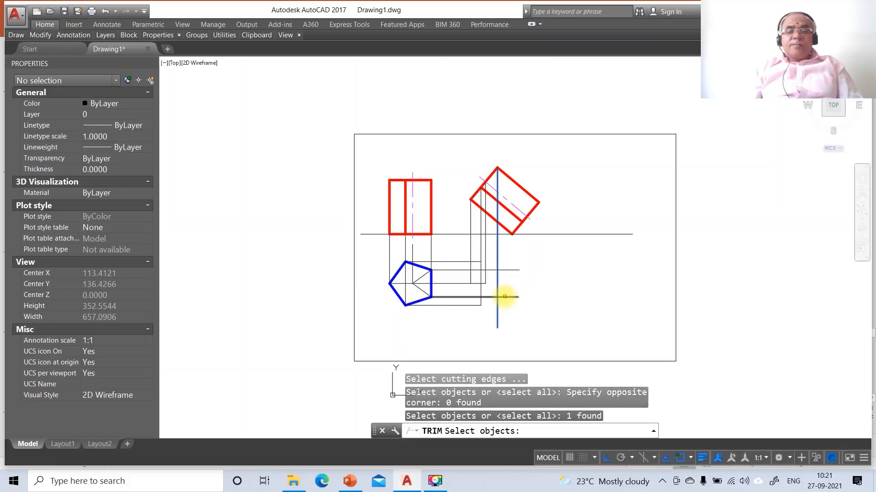
key("Return")
left_click(533, 261)
left_click(505, 304)
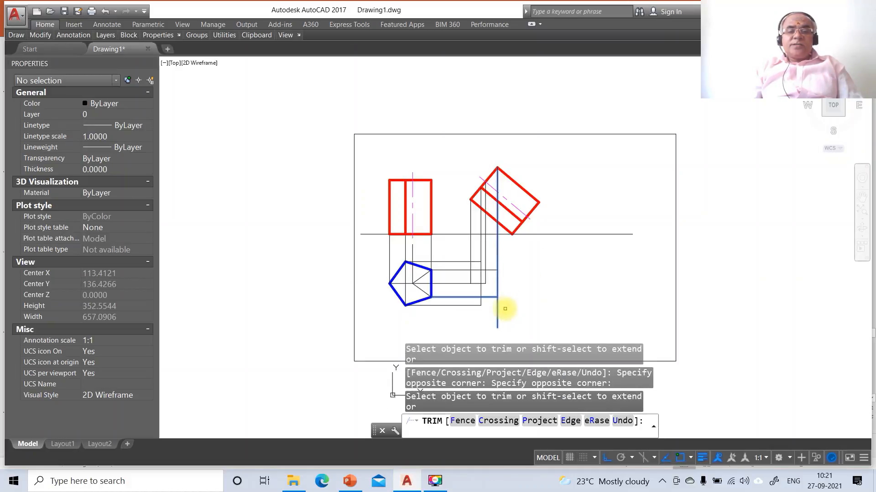
left_click(505, 309)
left_click(494, 302)
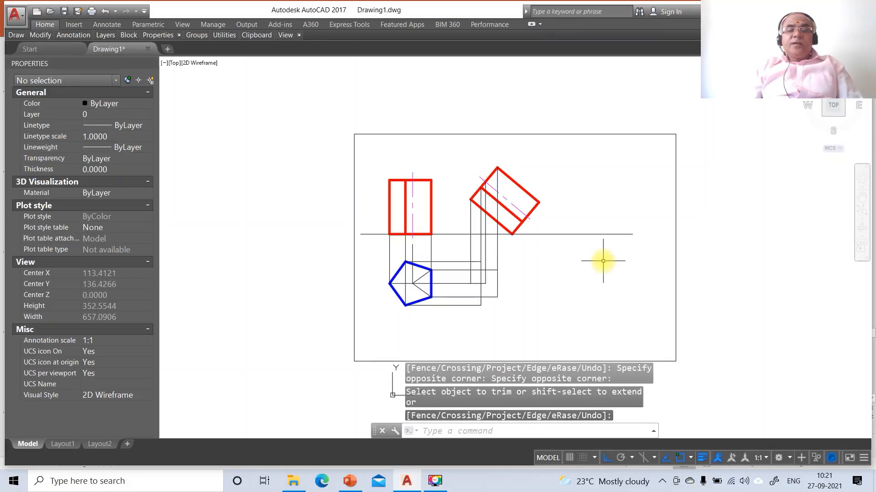
key("Escape")
Draw a vertical projector from the tilted view's lowest corner on the reference line down to the pentagon's level.
type("l")
key("Return")
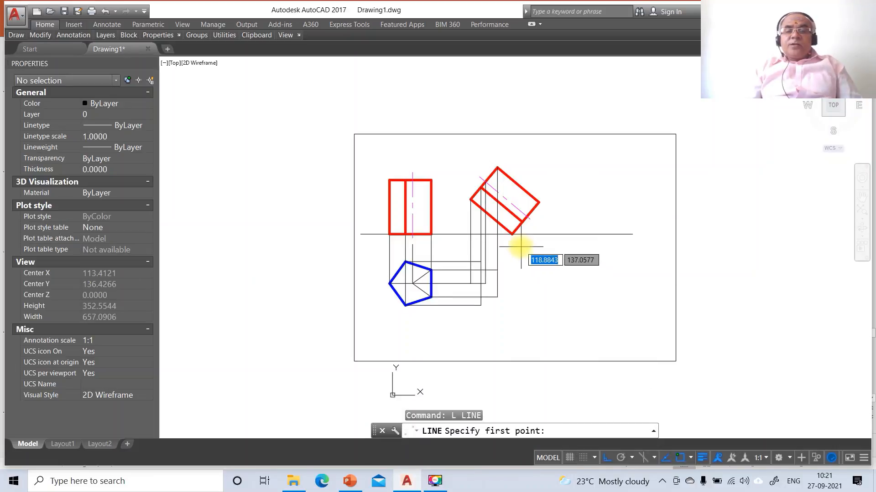
left_click(512, 234)
left_click(512, 296)
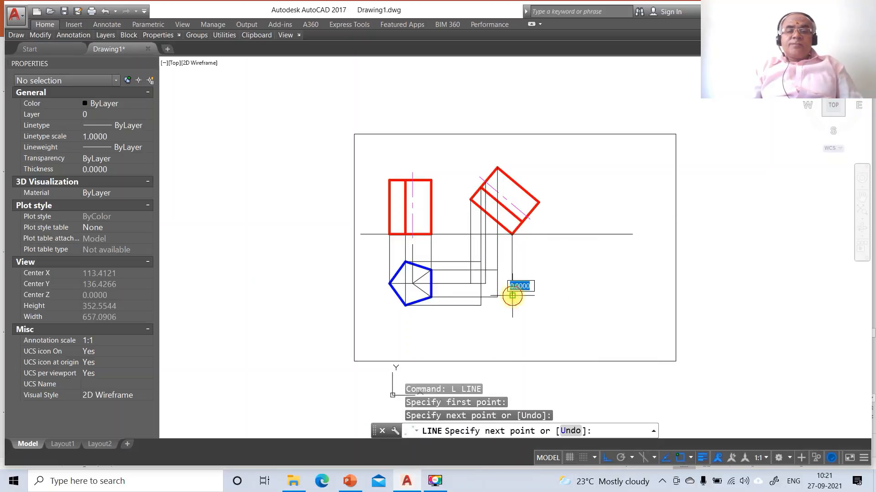
key("Return")
key("Return")
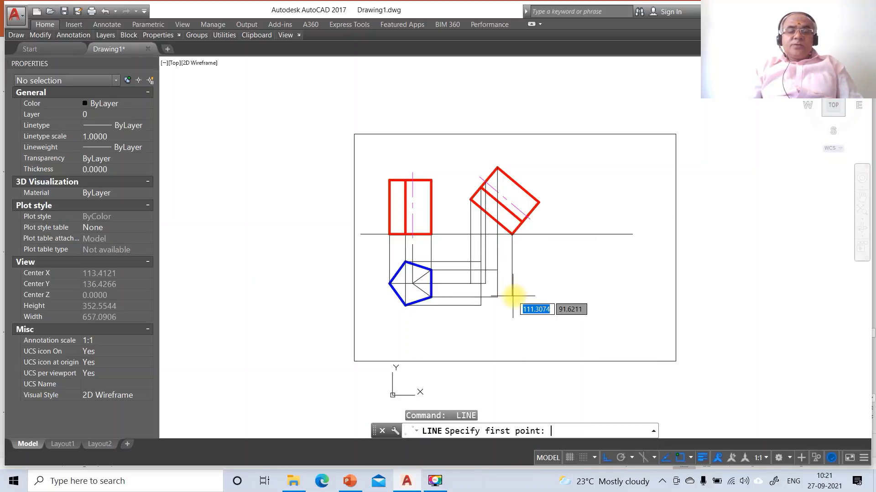
left_click(525, 217)
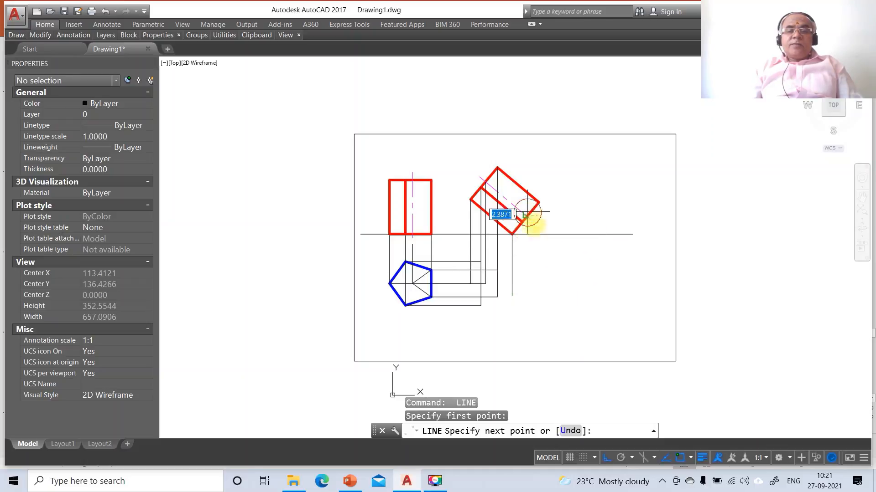
key("Escape")
key("Escape")
key("Escape")
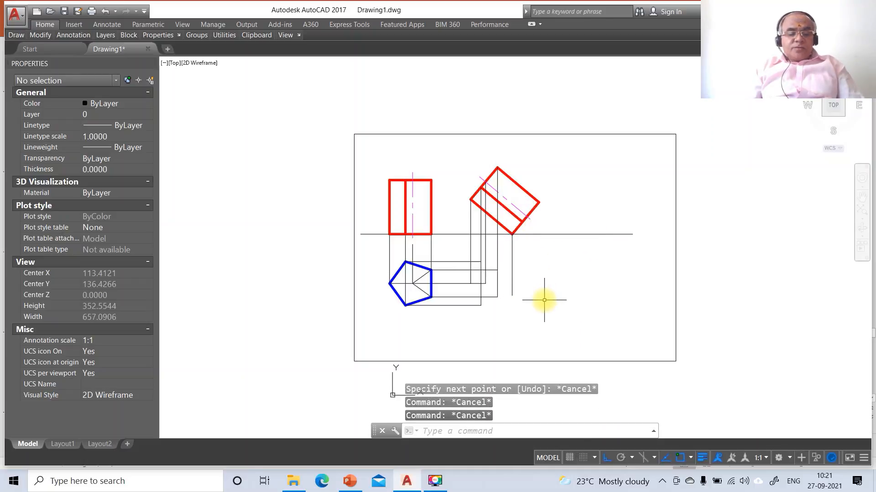
Draw a vertical projector from the lower-right end of the tilted view's inner edge down past the pentagon's lowest vertex level.
type("z")
key("Return")
type("w")
key("Return")
left_click(358, 148)
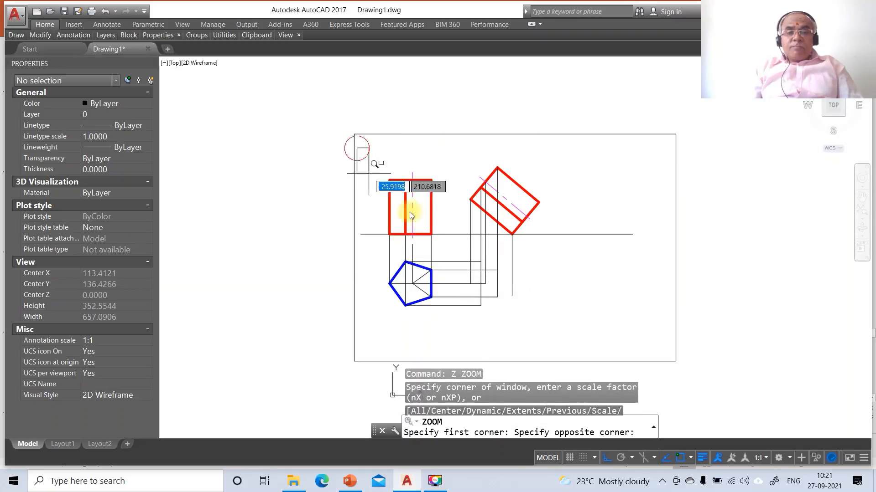
left_click(627, 340)
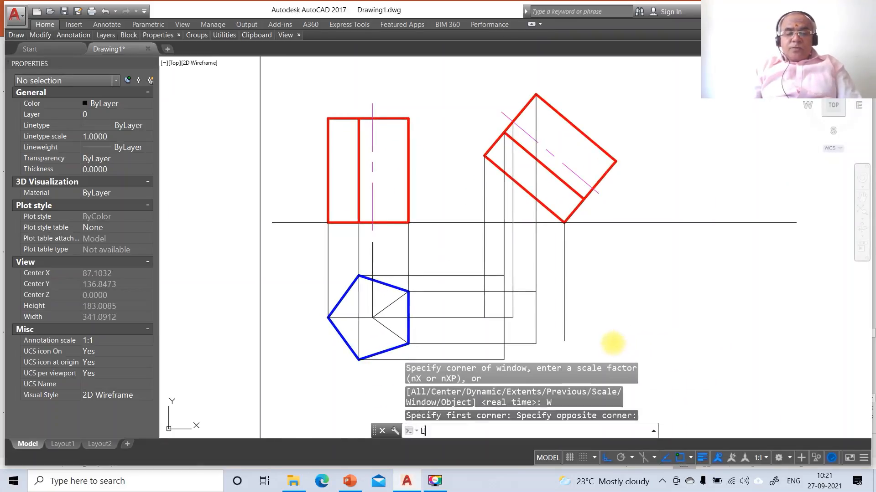
type("l")
key("Return")
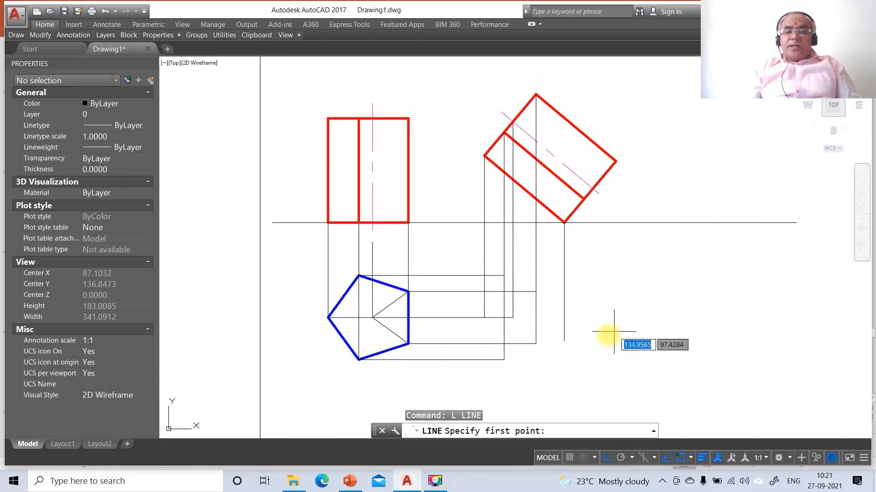
left_click(584, 199)
left_click(617, 380)
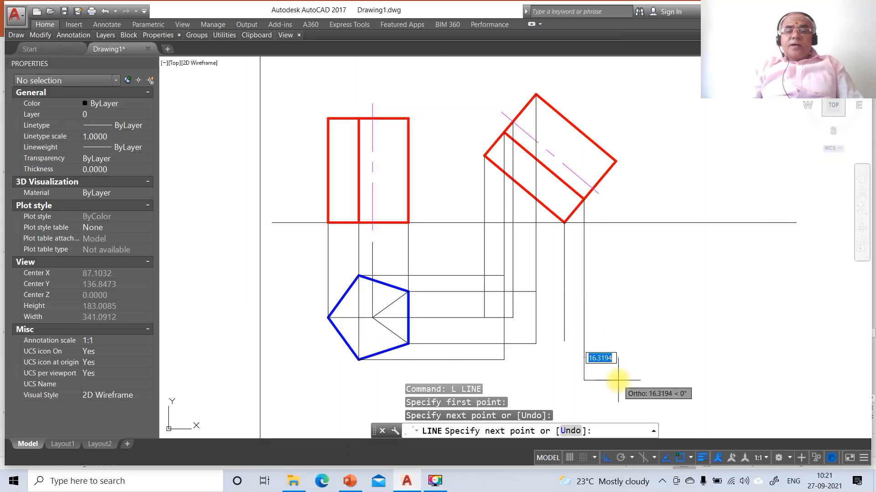
key("Return")
Extend the horizontal projectors of the pentagon's highest and lowest vertices to the inner edge's new vertical projector.
type("E")
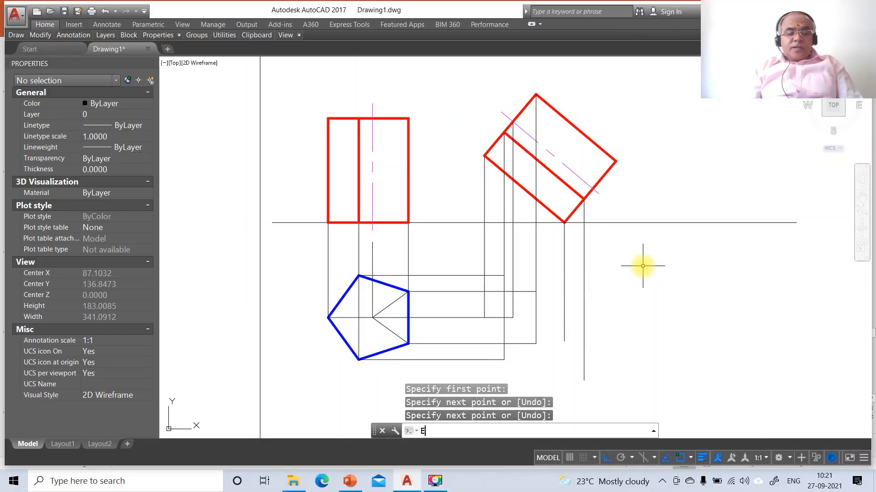
type("X")
key("Return")
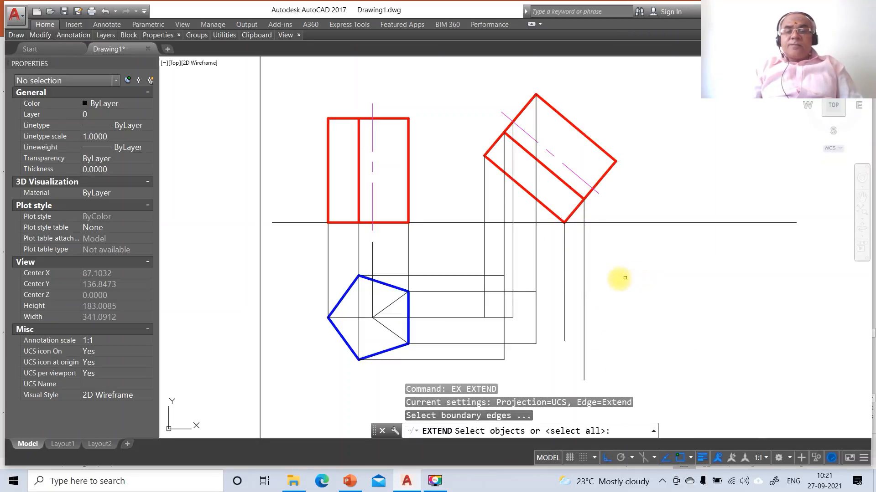
left_click(583, 282)
key("Return")
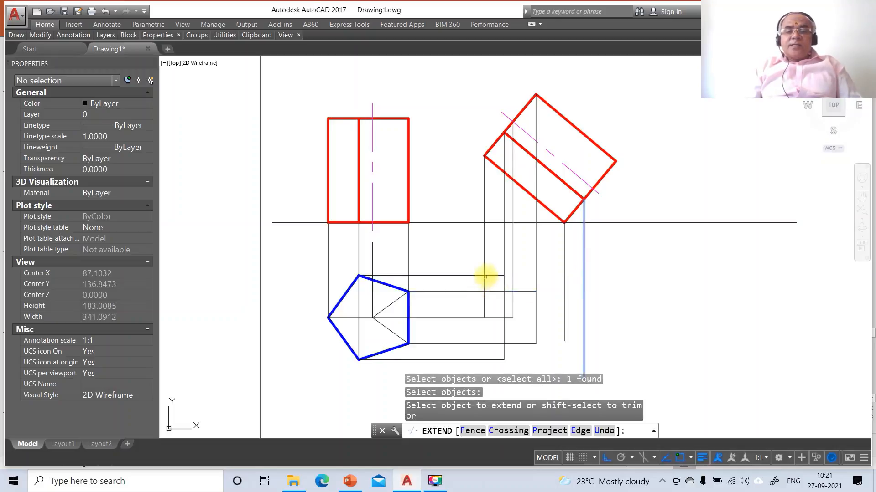
left_click(485, 276)
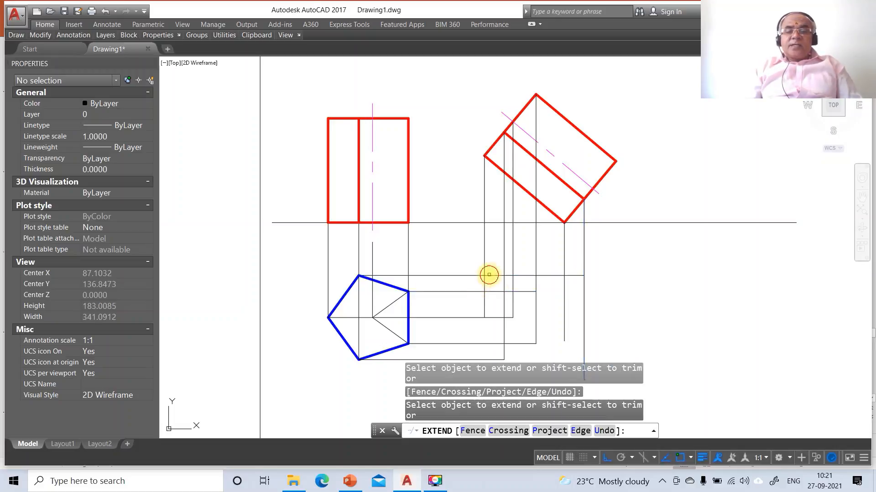
left_click(489, 359)
key("Return")
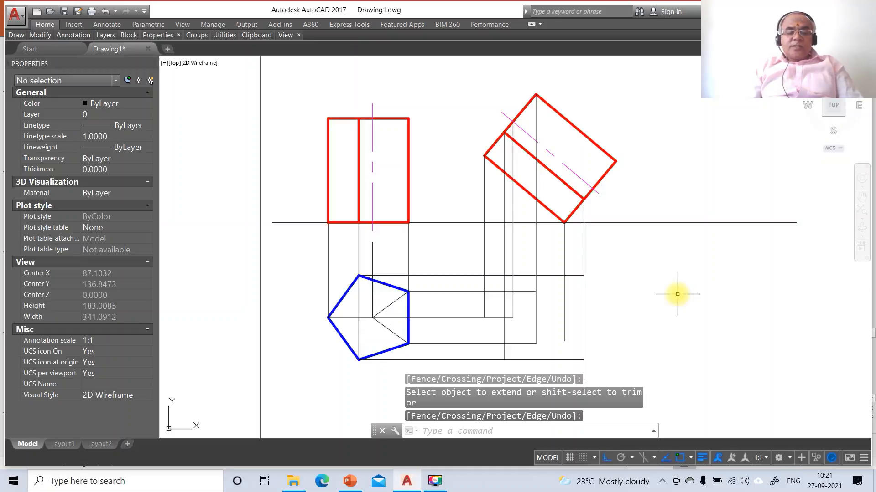
Fillet the lowest vertex's horizontal projector with the inner edge's vertical projector at zero radius, removing the vertical tail.
type("f")
key("Return")
left_click(577, 359)
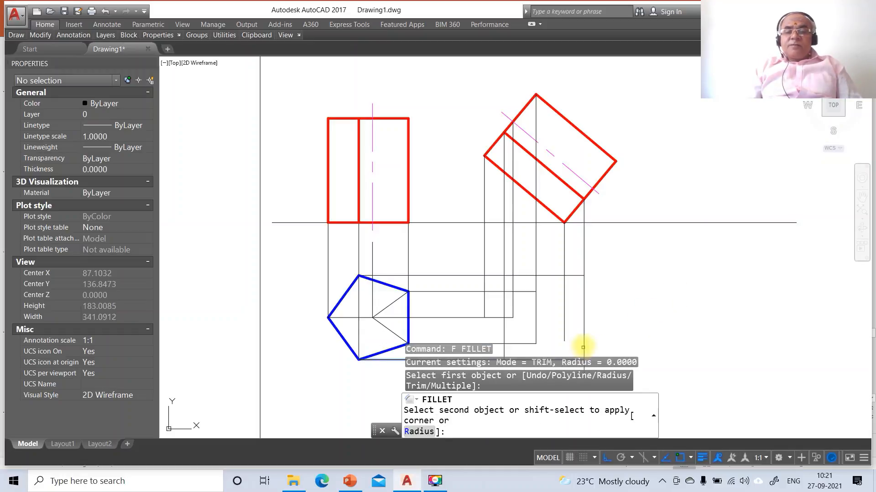
left_click(583, 342)
left_click(575, 335)
left_click_drag(575, 335, 723, 296)
type("`")
key("Escape")
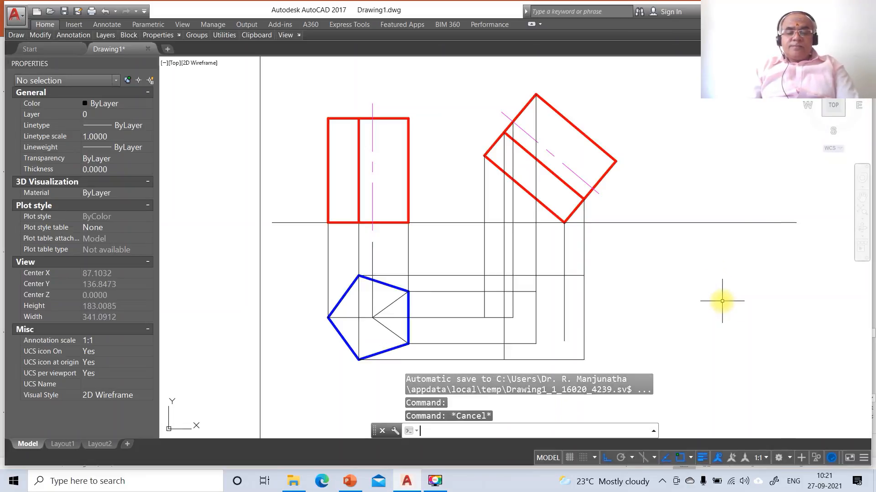
type("l")
key("Return")
key("Escape")
key("Escape")
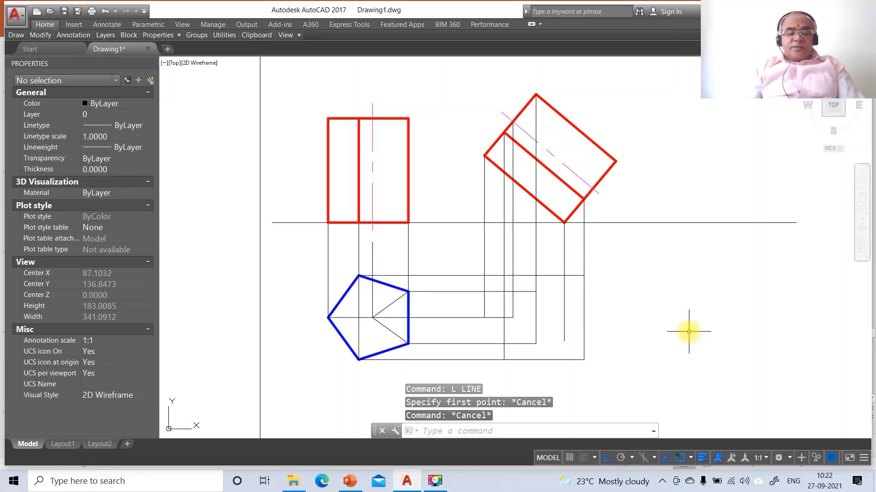
Fillet the pentagon's central horizontal projector with the vertical projector from the tilted view's lowest corner at zero radius.
type("f")
key("Return")
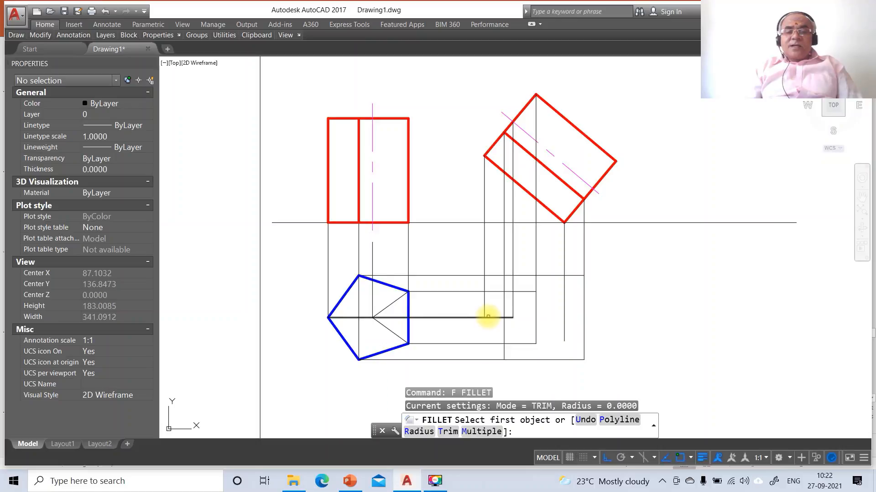
left_click(487, 316)
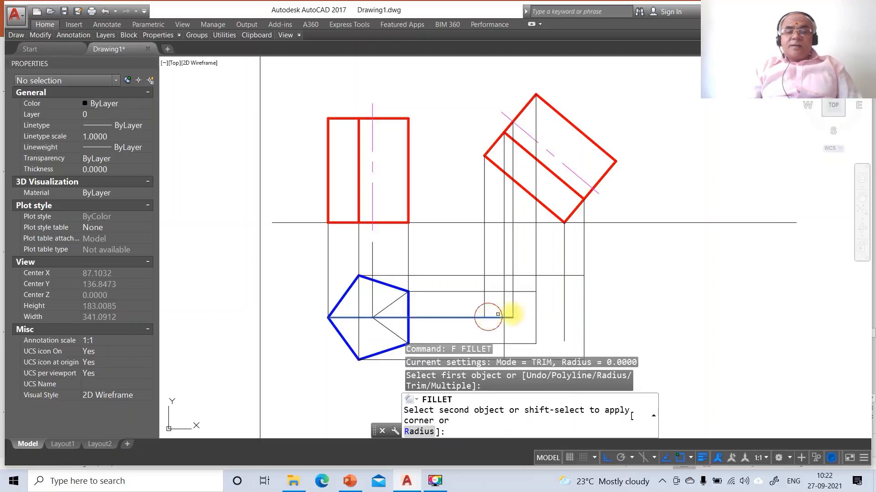
left_click(565, 305)
Draw a vertical projector down from the tilted axis's lower end and fillet it with the pentagon's central horizontal projector at zero radius.
type("l")
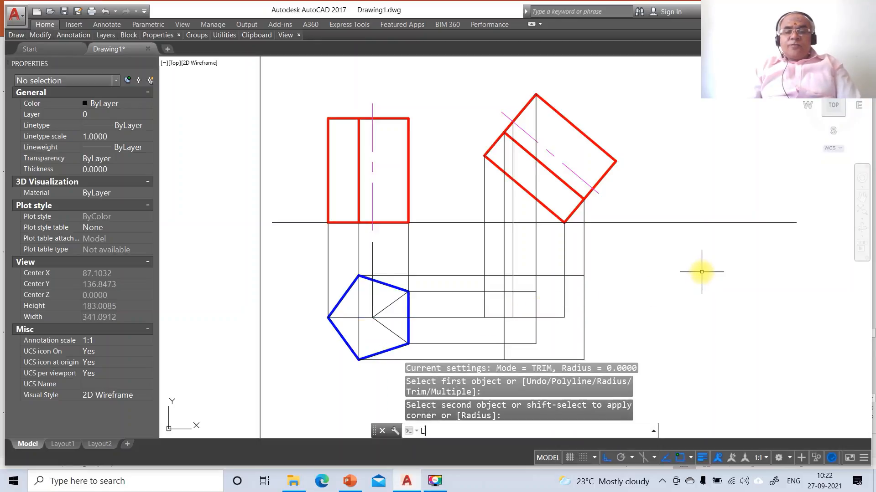
key("Return")
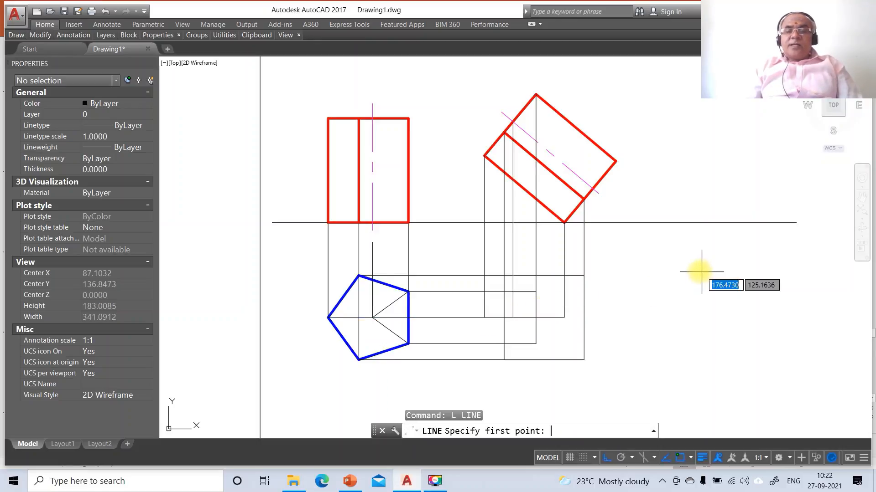
left_click(590, 189)
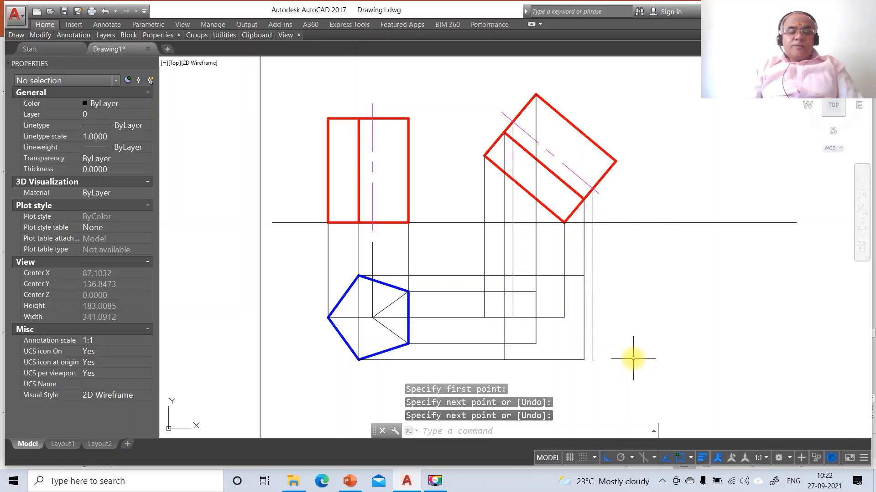
type("f")
key("Return")
left_click(556, 317)
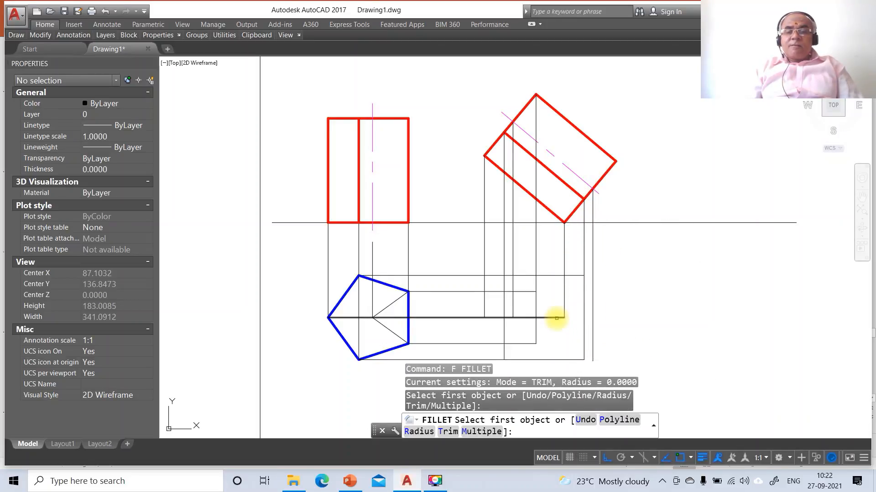
left_click(592, 317)
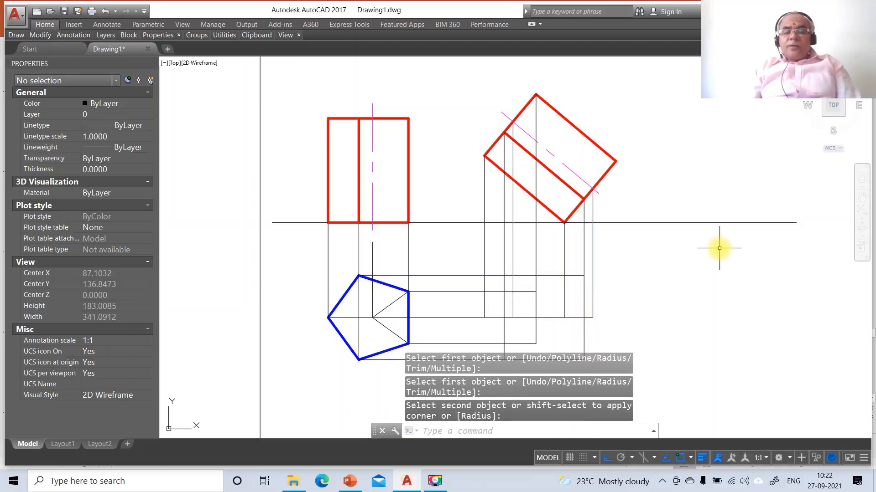
key("Return")
key("Escape")
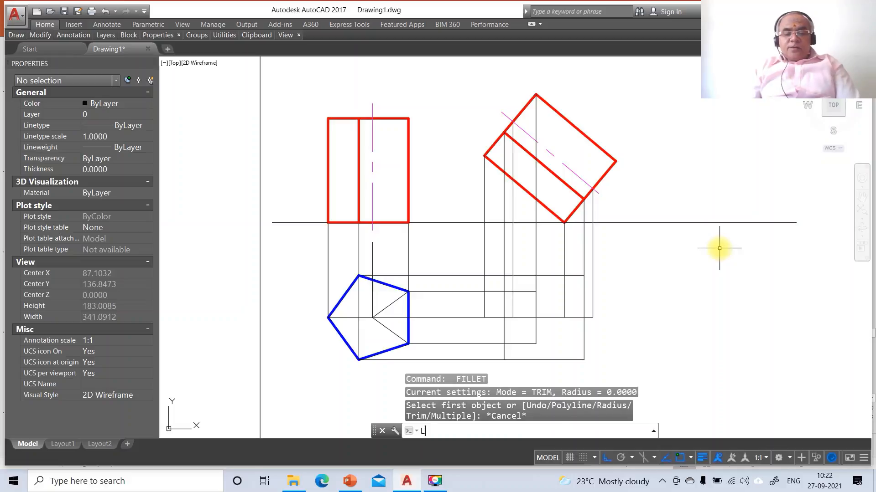
Draw a vertical projector from the tilted view's rightmost corner down below the pentagon's lowest vertex level.
type("L")
key("Return")
left_click(615, 161)
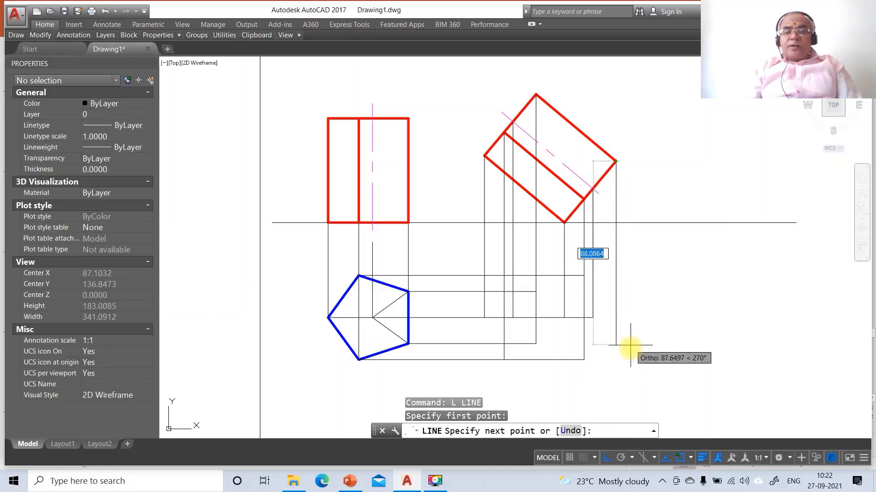
left_click(632, 374)
key("Return")
key("Return")
key("Escape")
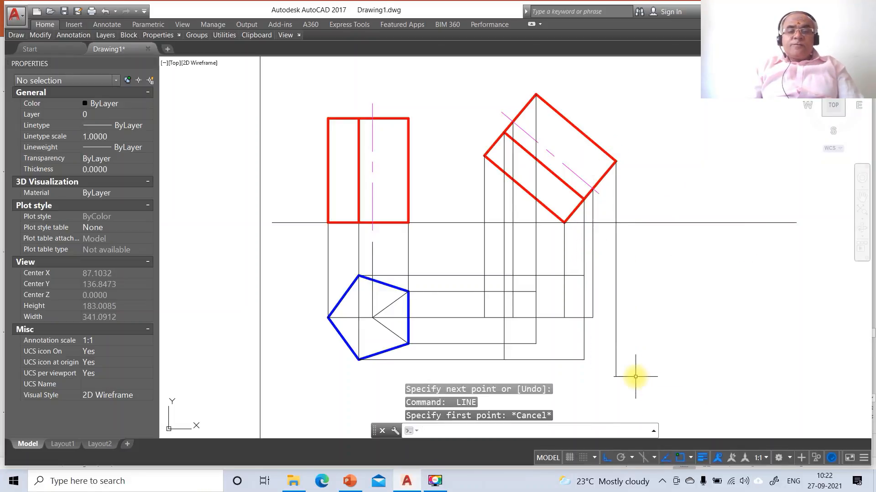
key("Escape")
key("Return")
key("Escape")
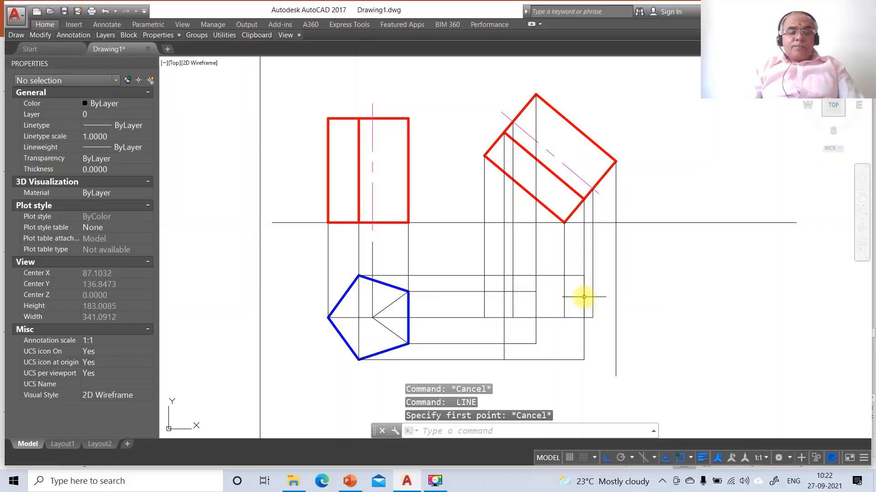
key("Escape")
Try to fillet the upper right-hand vertex projector with the rightmost corner's vertical projector, and undo that fillet.
type("F")
key("Return")
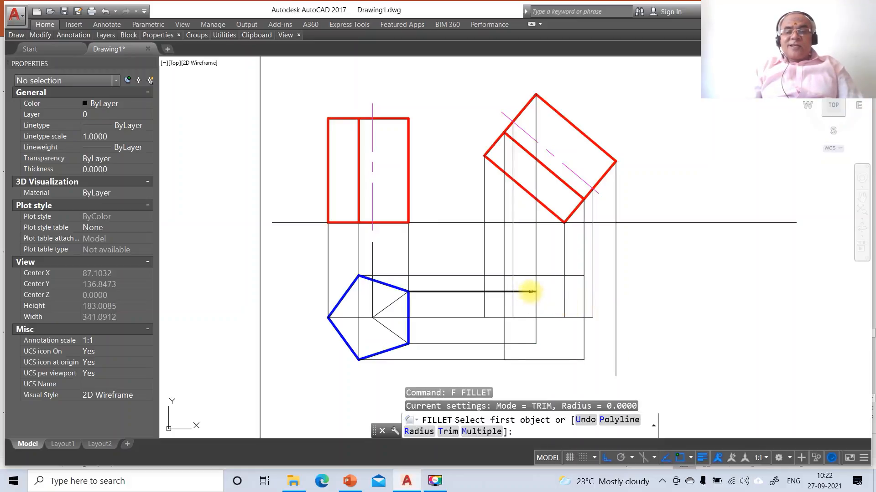
left_click(530, 291)
left_click(615, 296)
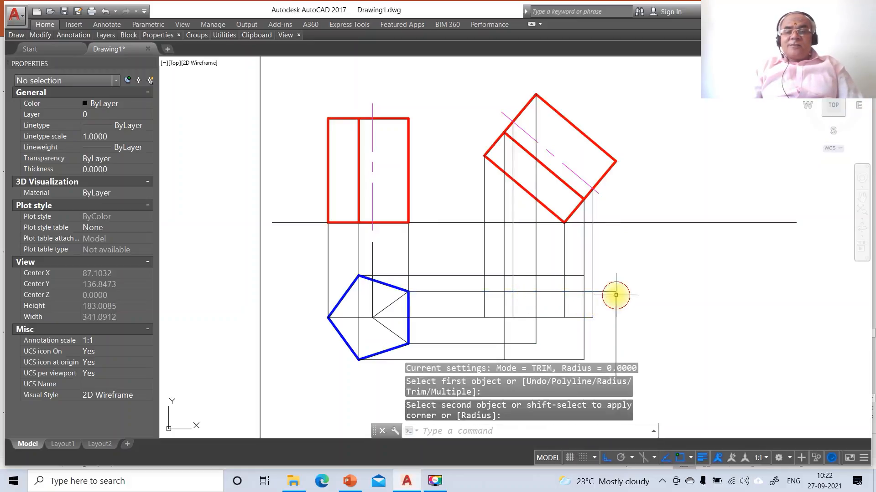
type("U")
key("Return")
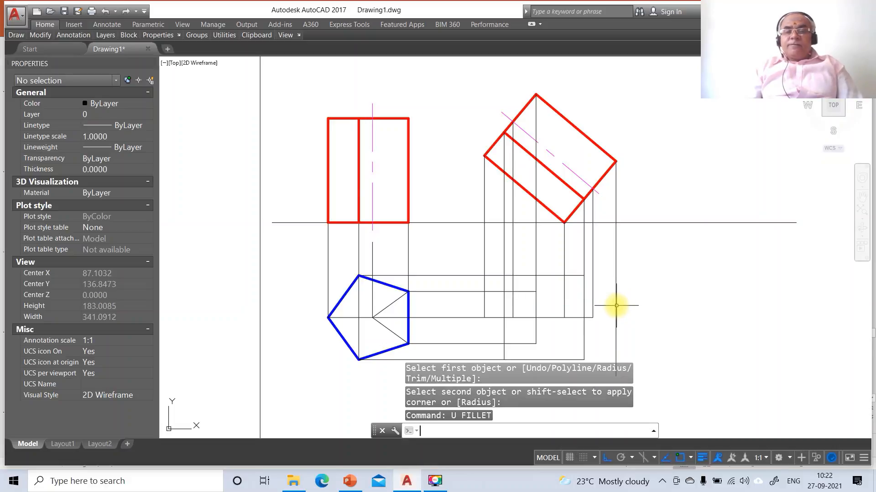
Fillet the horizontal projectors of both right-hand pentagon vertices with the rightmost corner's vertical projector at zero radius.
type("F")
key("Return")
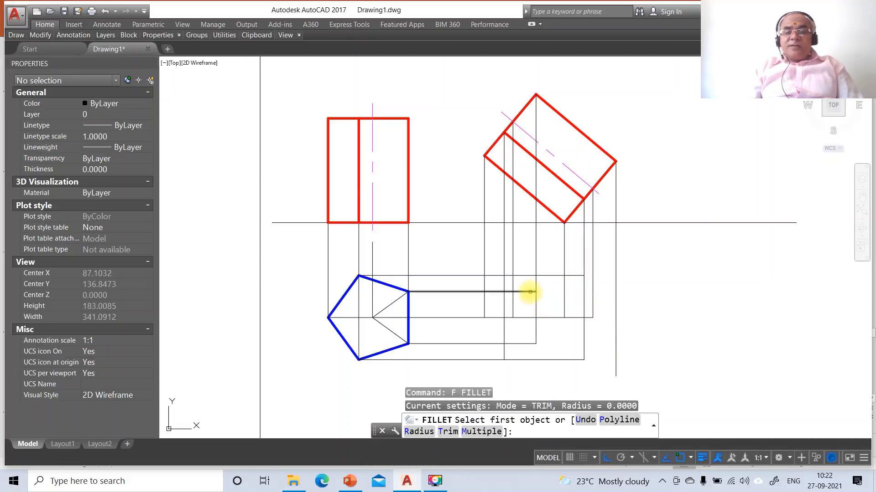
left_click(529, 291)
left_click(638, 283)
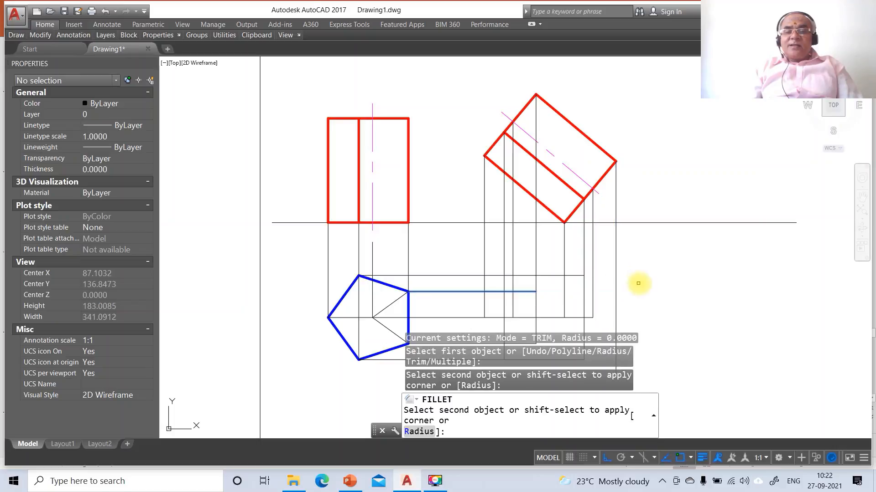
left_click(615, 279)
key("Return")
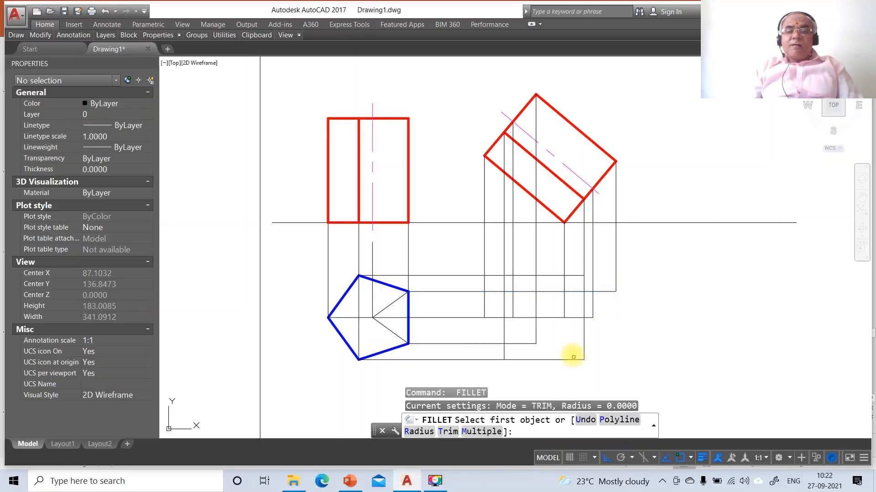
left_click(527, 343)
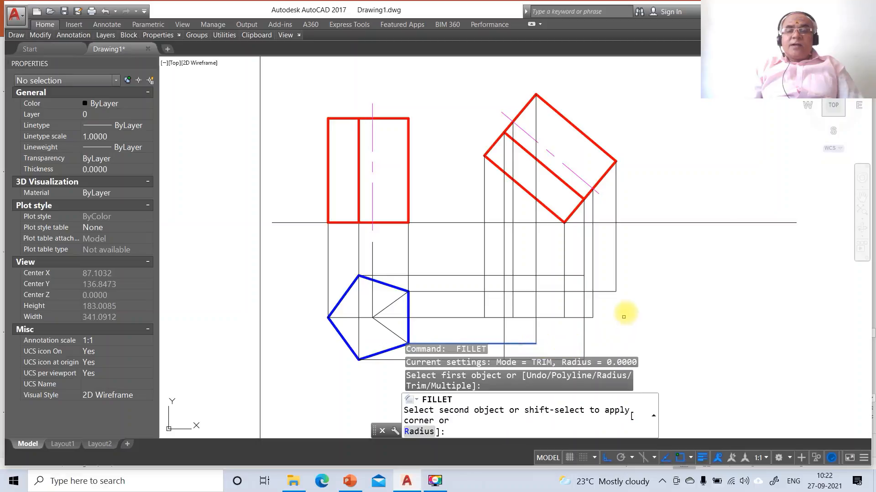
left_click(617, 280)
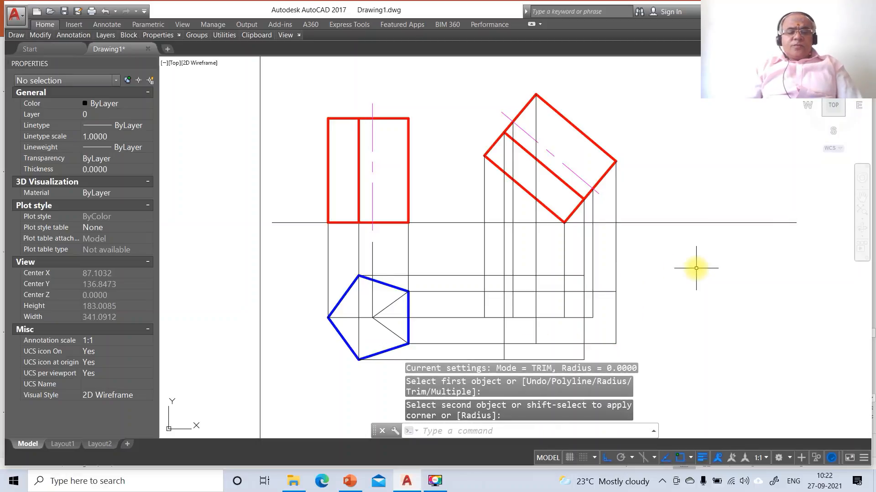
Draw connected lines through the upper base's five projected corners at the projector intersections, leaving its right-hand side open.
type("l")
key("Return")
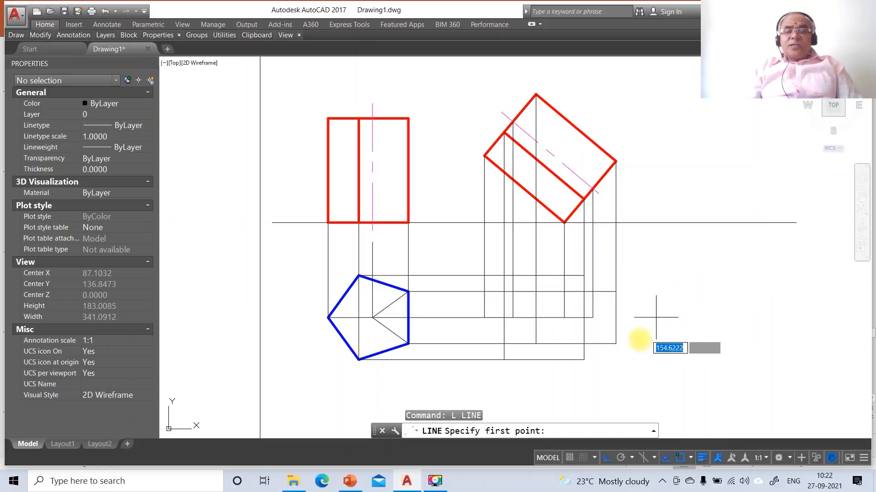
left_click(536, 292)
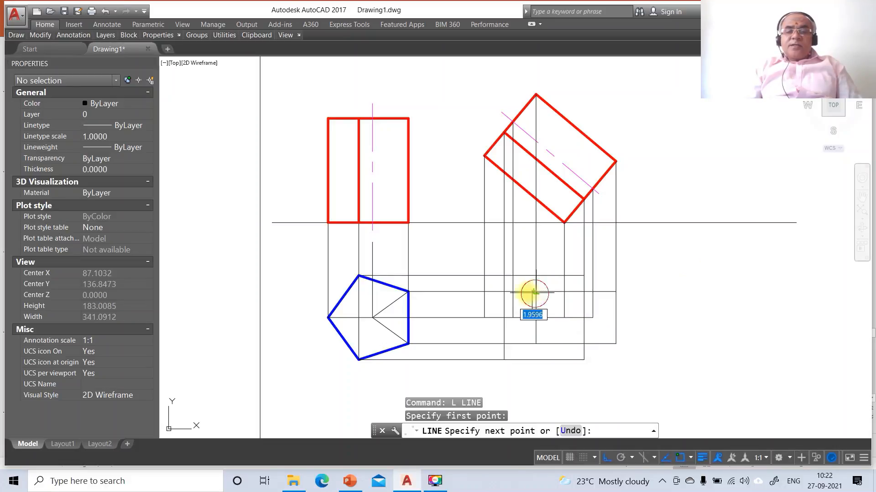
left_click(504, 275)
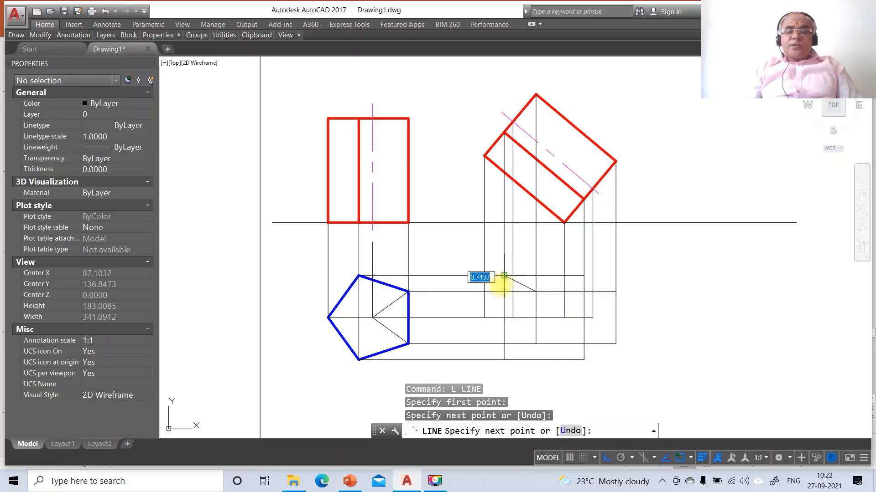
left_click(484, 317)
left_click(504, 360)
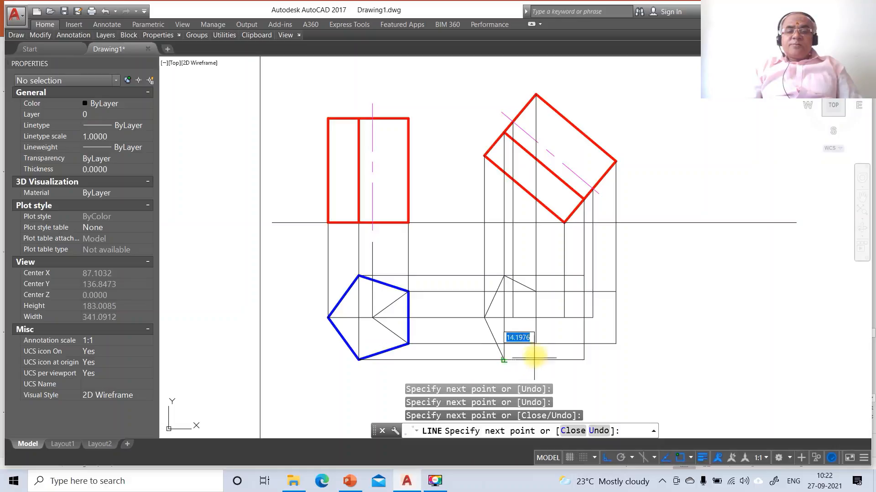
left_click(535, 343)
key("Return")
Draw connected lines through the lower base's five projected corners, starting and ending on the rightmost vertical projector.
key("Return")
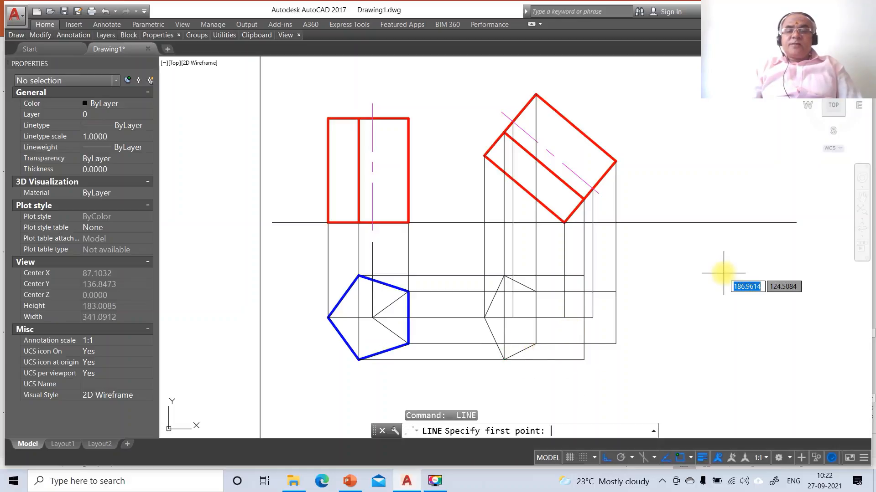
left_click(616, 291)
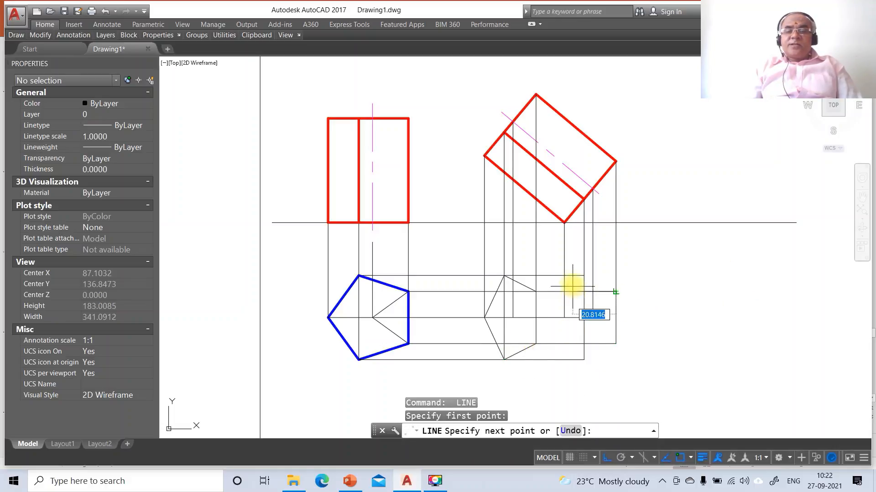
left_click(583, 275)
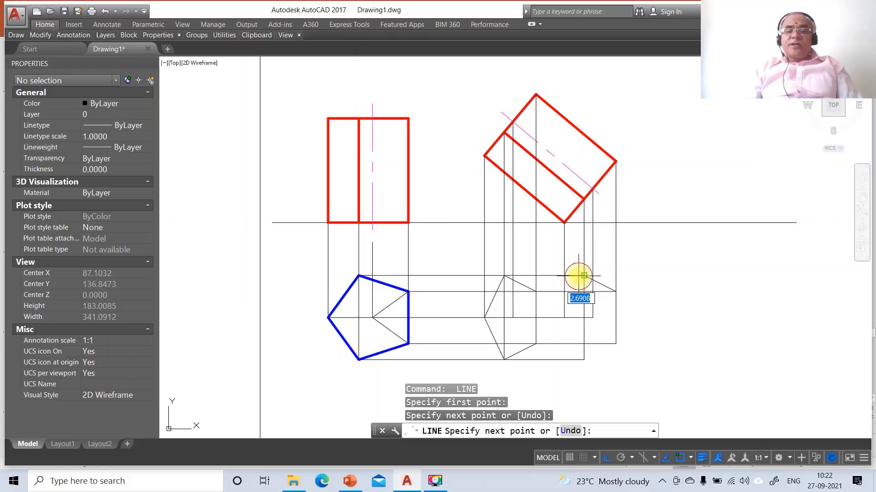
left_click(565, 317)
left_click(584, 359)
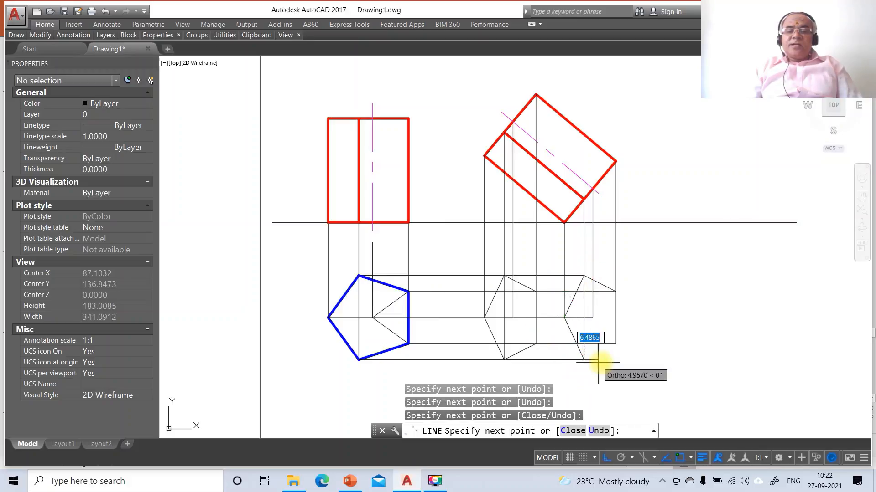
left_click(615, 343)
key("Return")
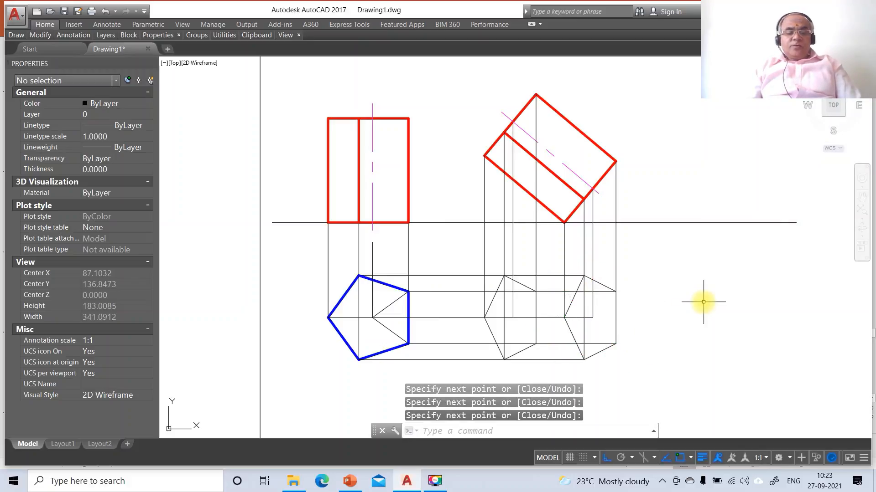
type("GR")
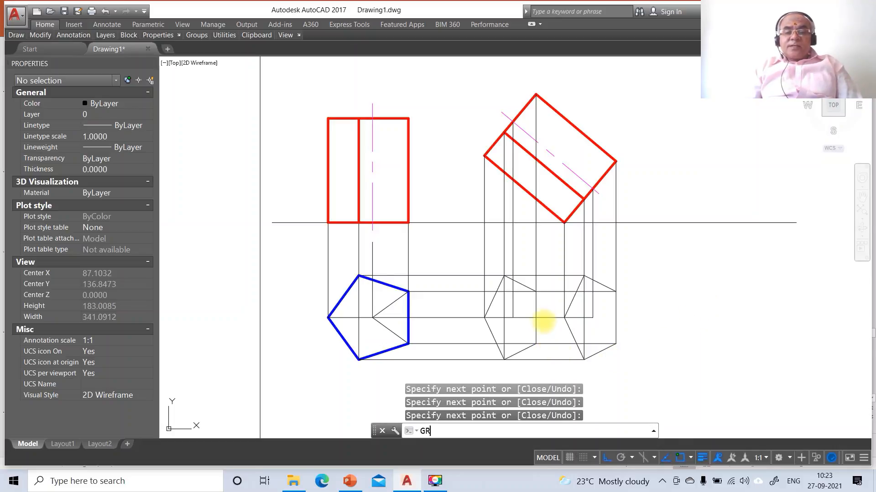
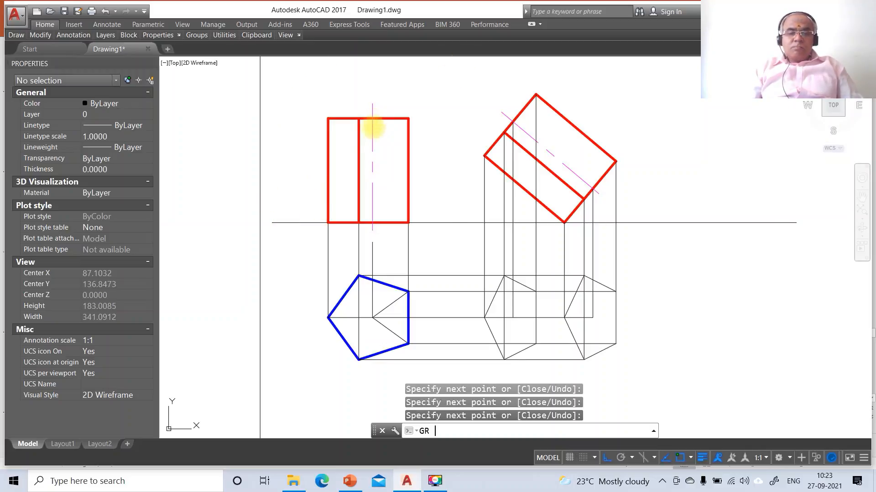
key("Return")
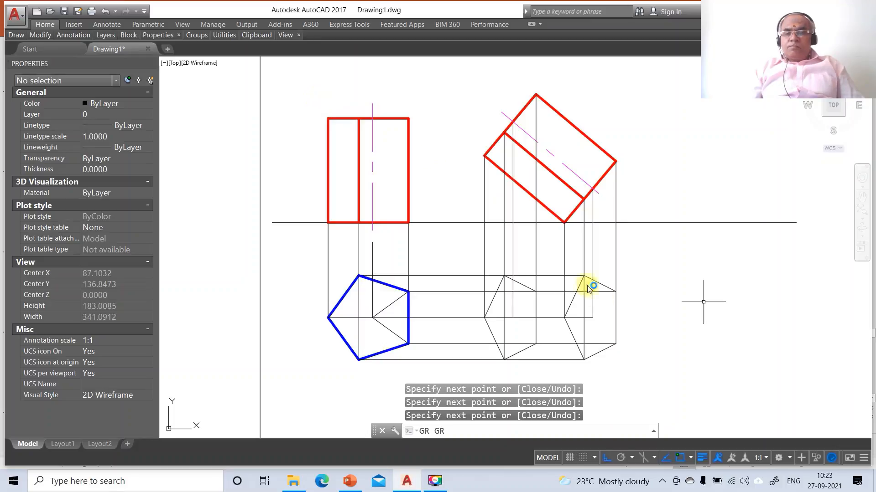
key("Return")
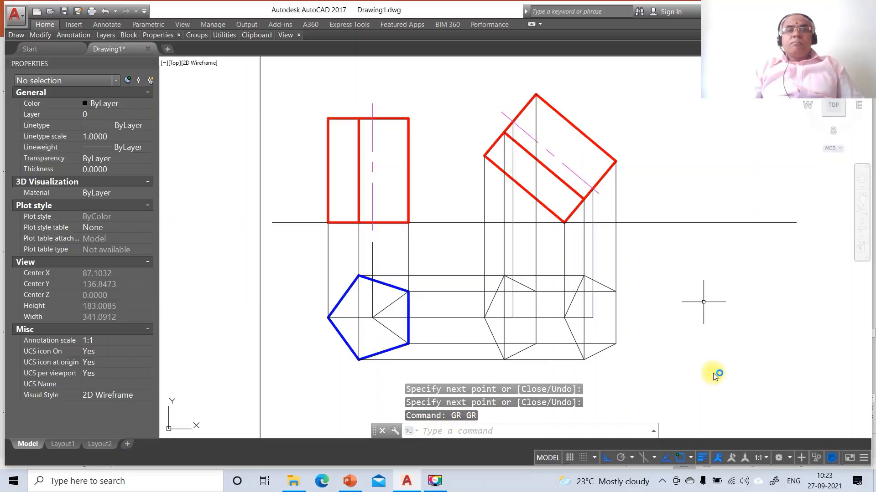
type("GR")
key("Return")
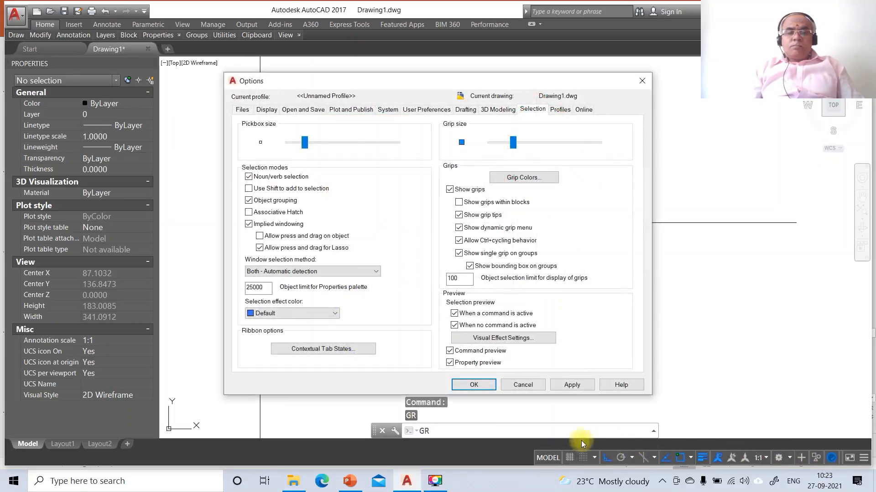
left_click(539, 385)
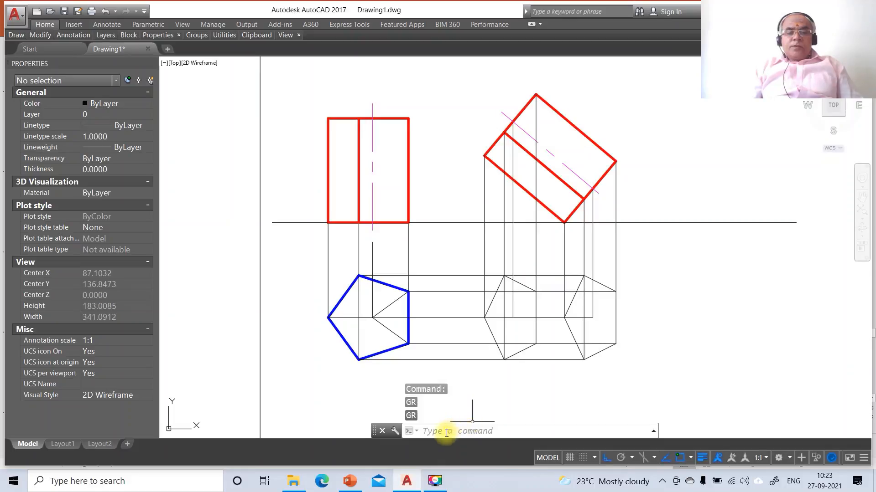
Break the lowest horizontal projector at a single point, at the lowest corner of the projected upper base.
type("BR")
key("Return")
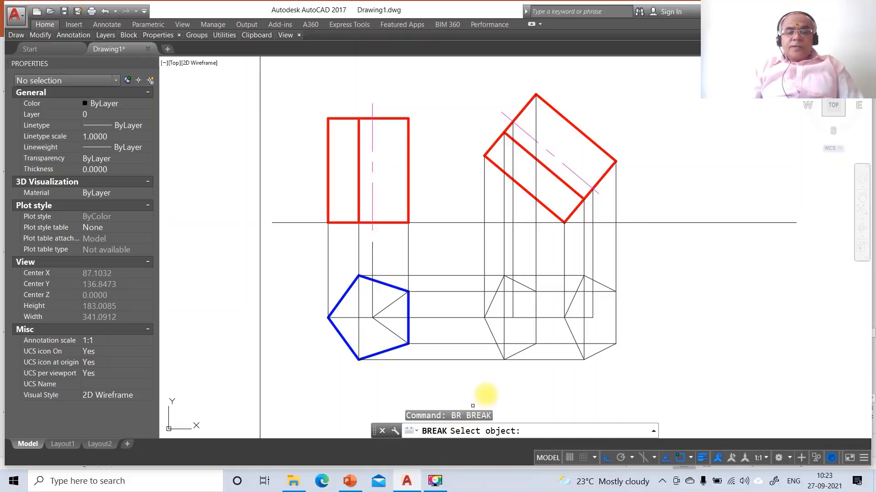
left_click(566, 360)
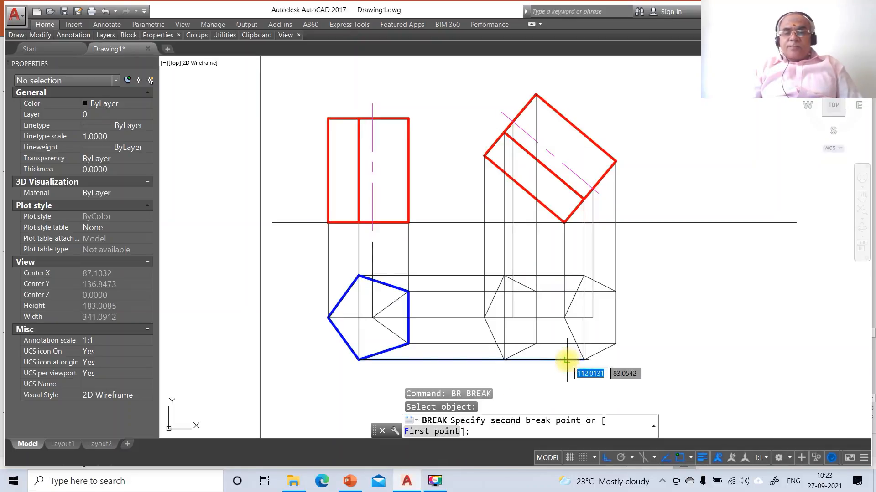
key("Return")
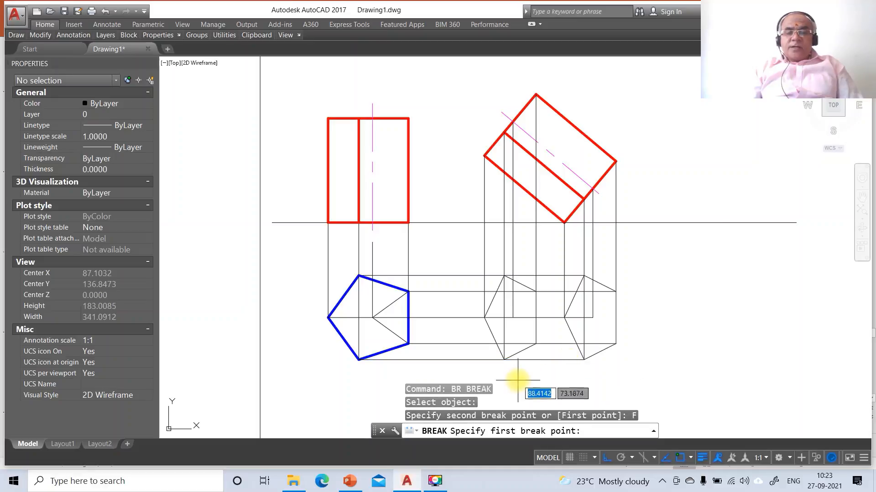
left_click(503, 361)
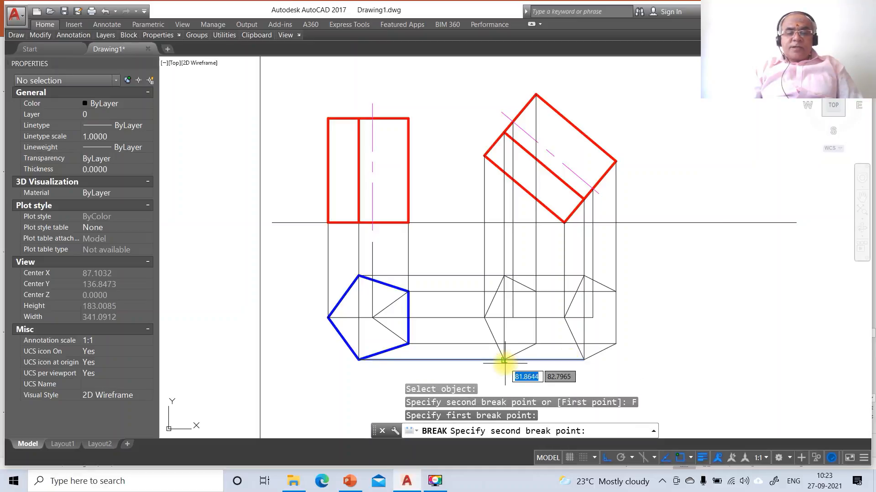
type("@")
key("Return")
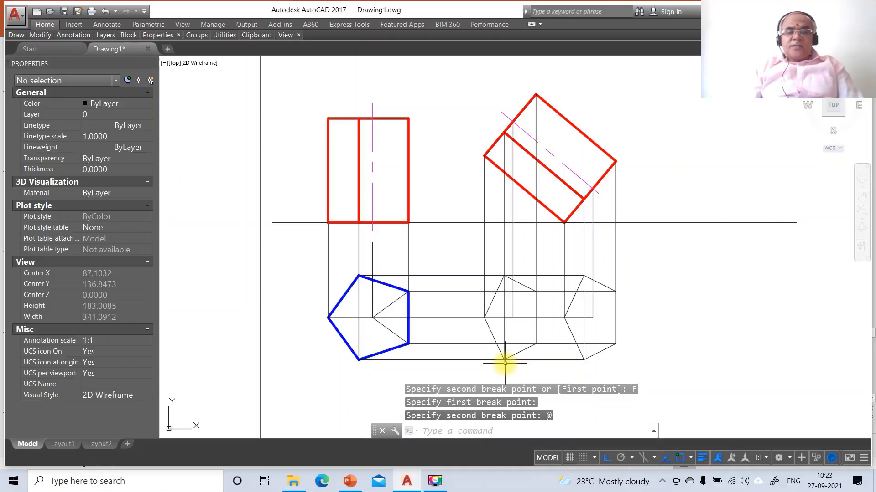
Open the object snap settings.
type("OSNA")
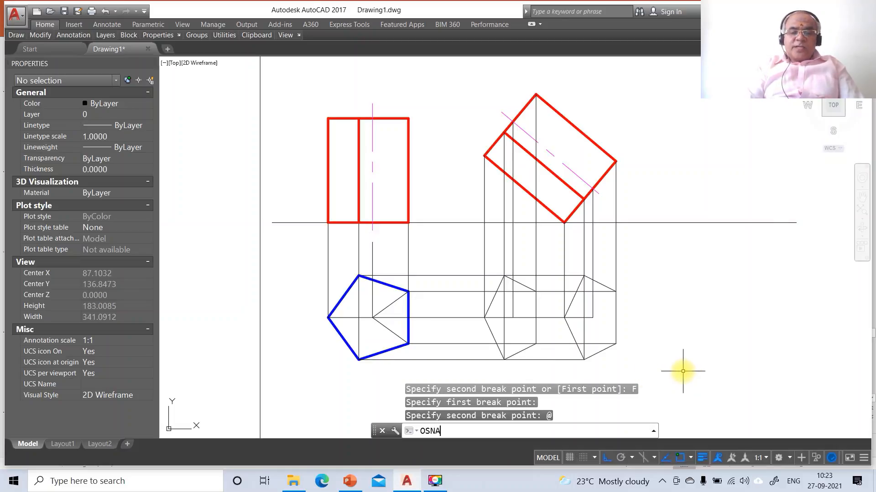
Turn off the Midpoint object snap in the drafting settings.
type("P")
key("Return")
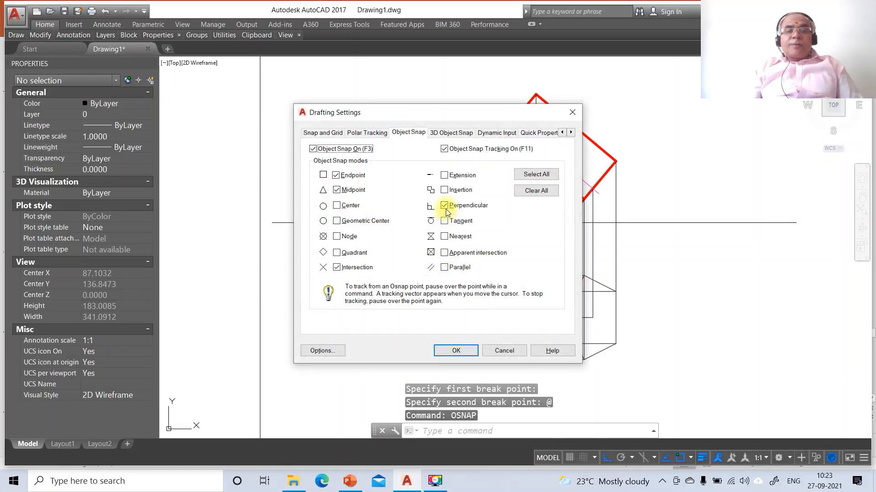
left_click(339, 190)
left_click(451, 352)
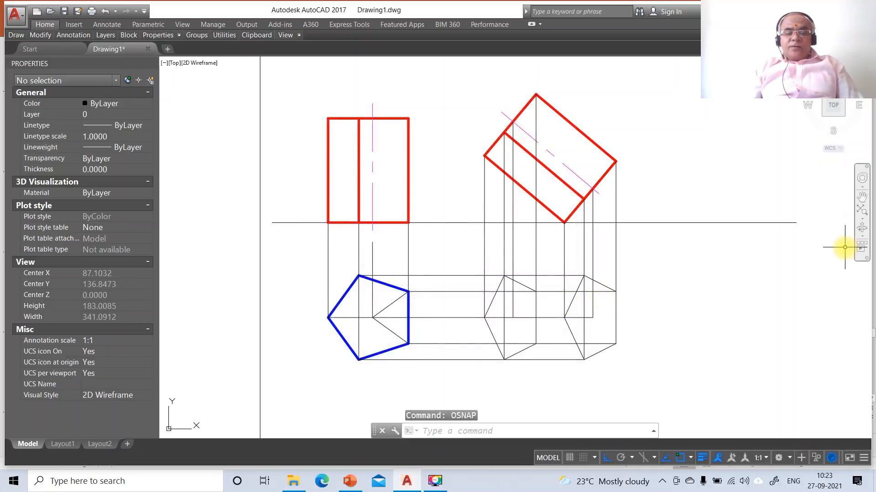
Break the horizontal axis line of the projected top view at the leftmost corner of the right-hand pentagon, without a gap.
type("br")
key("Return")
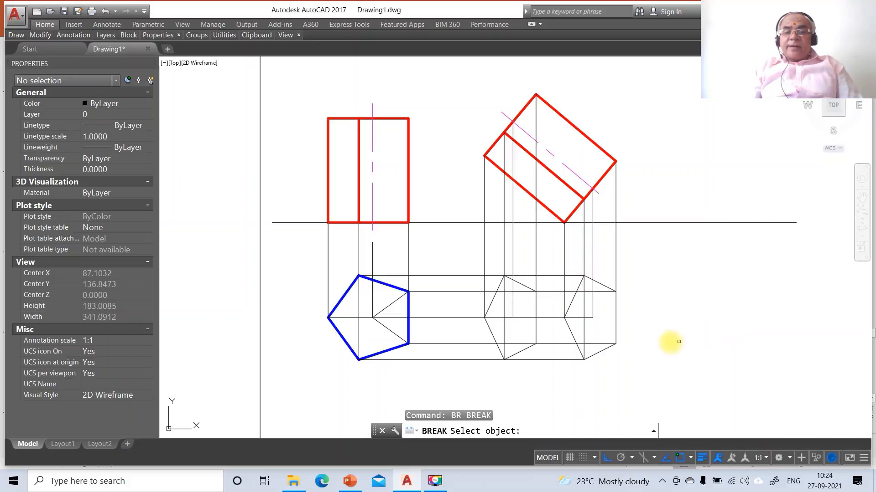
left_click(549, 318)
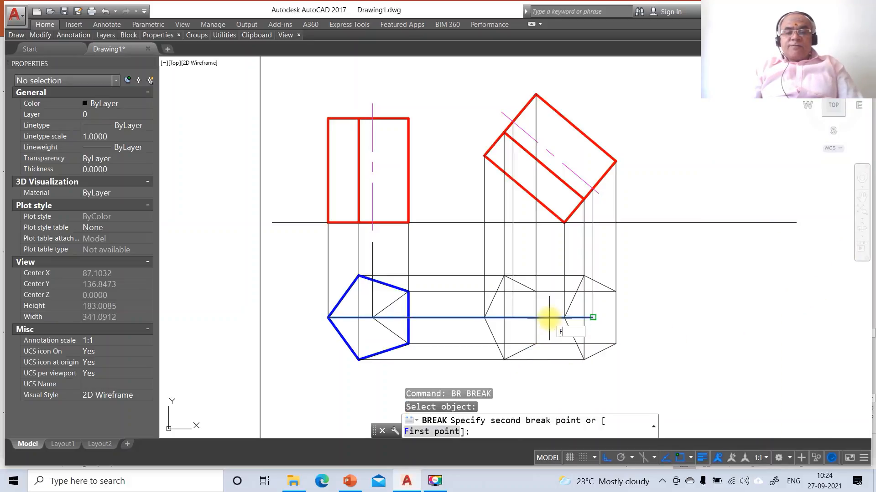
type("F")
key("Return")
left_click(564, 317)
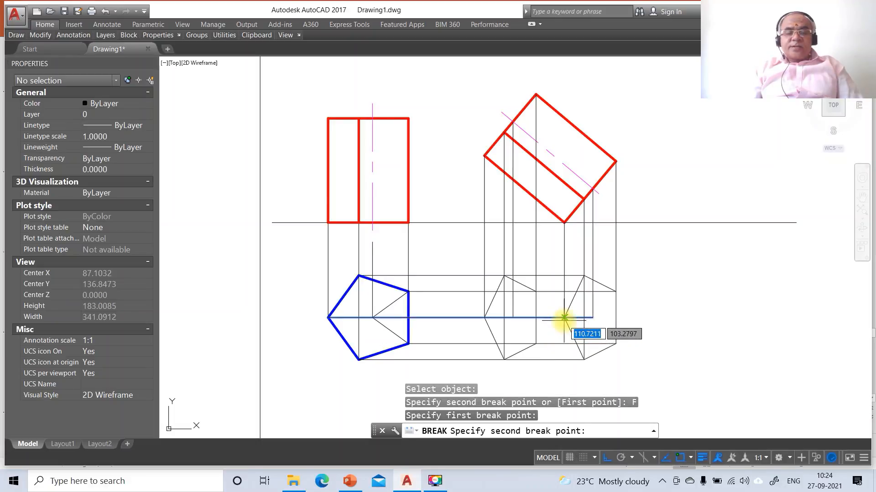
key("Return")
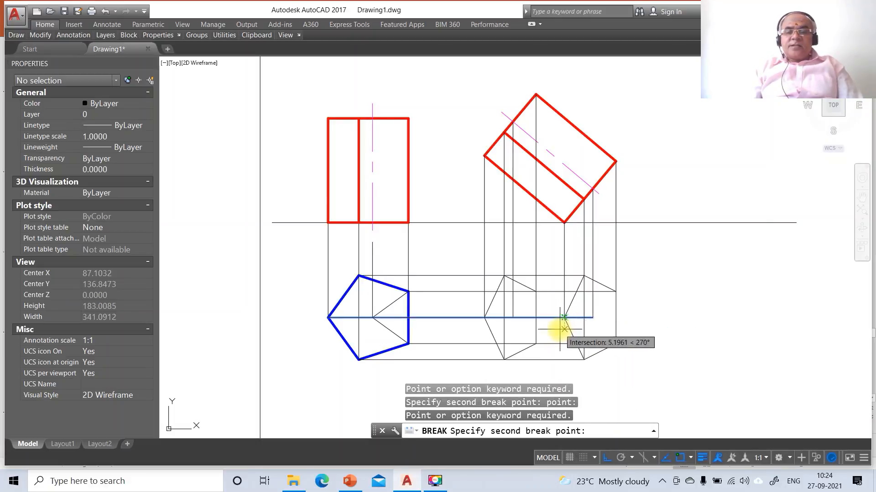
type("@")
key("Return")
Break the remaining horizontal axis line at the leftmost corner of the middle pentagon, using the same point twice.
key("Return")
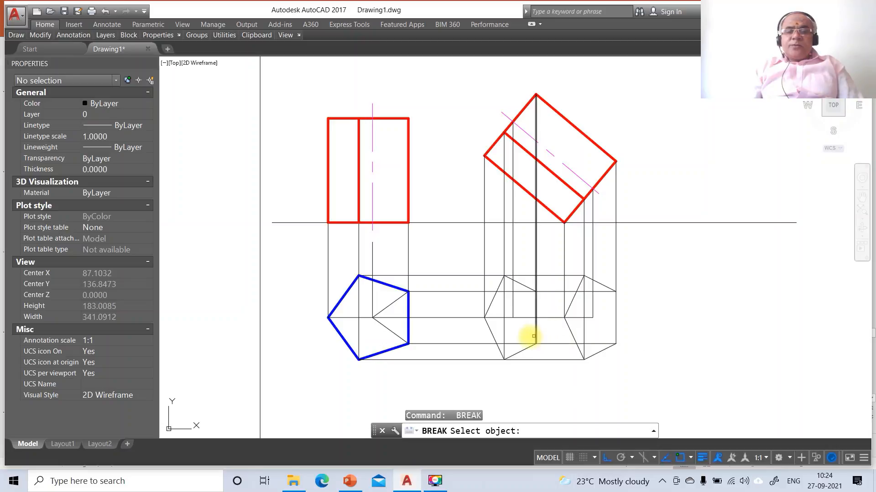
left_click(528, 318)
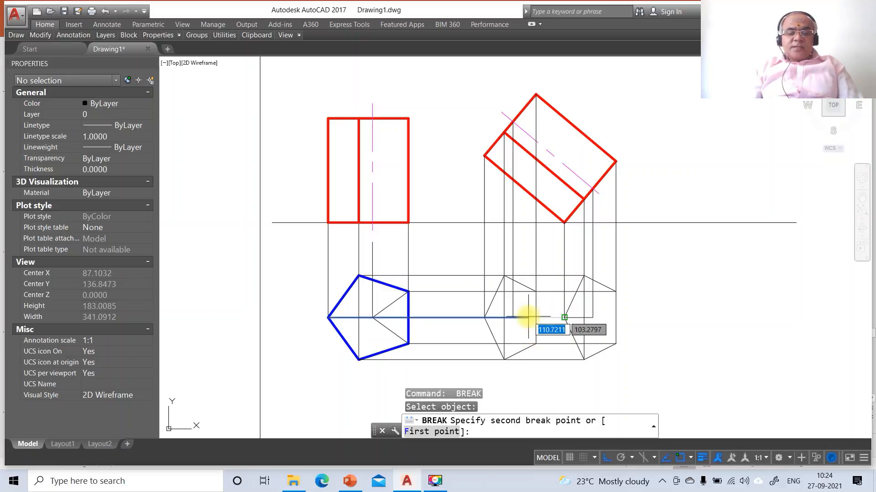
type("F")
key("Return")
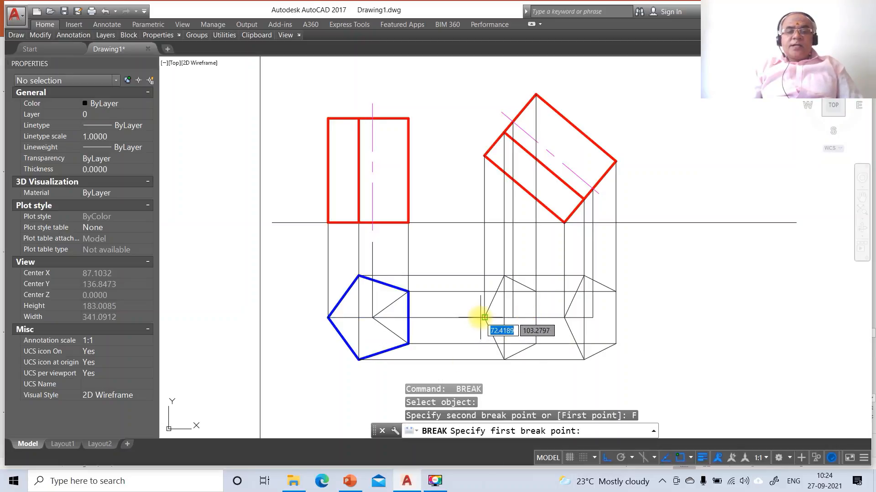
left_click(482, 317)
type("@")
key("Return")
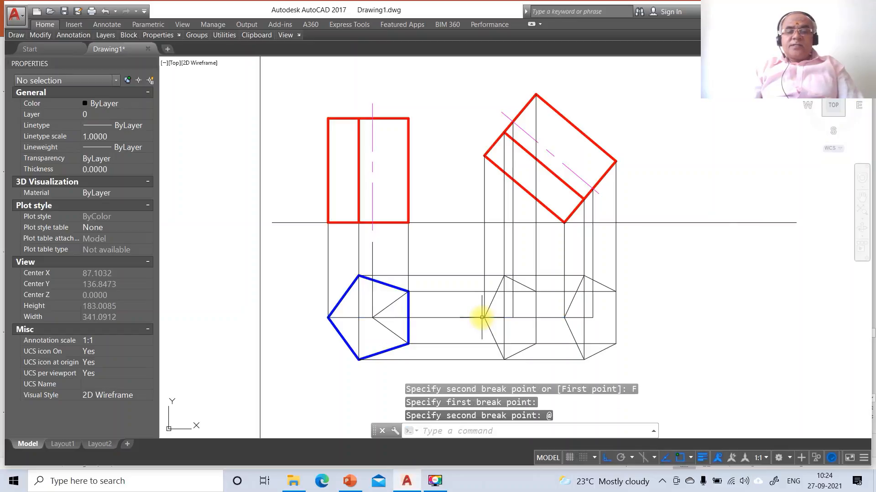
Break the axis segment between the two projected pentagons where the vertical projector from the tilted prism's upper axis end meets it.
key("Return")
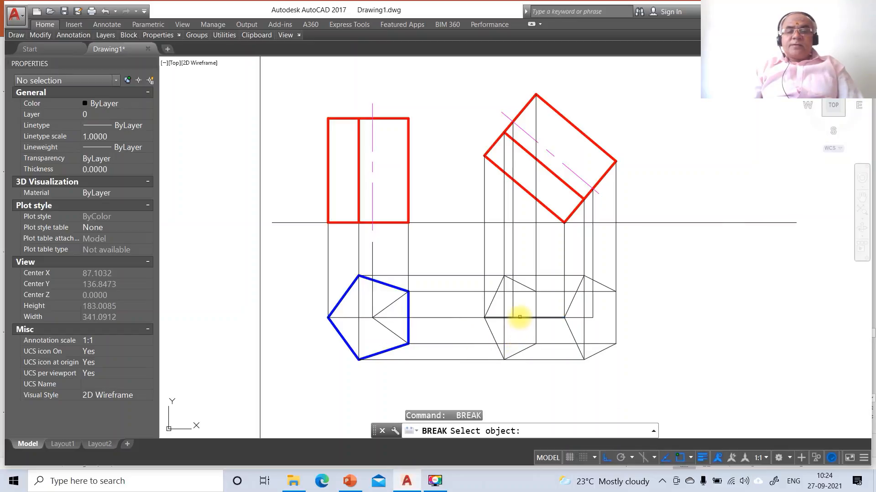
left_click(519, 316)
type("F")
key("Return")
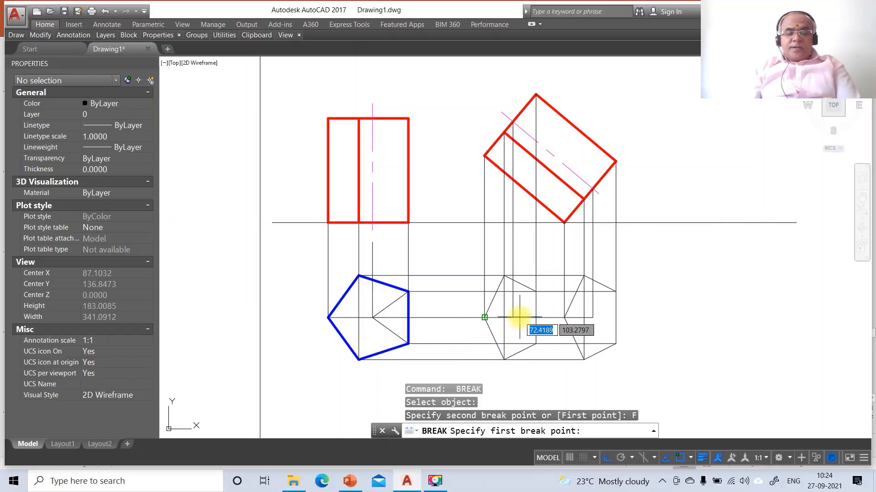
left_click(512, 317)
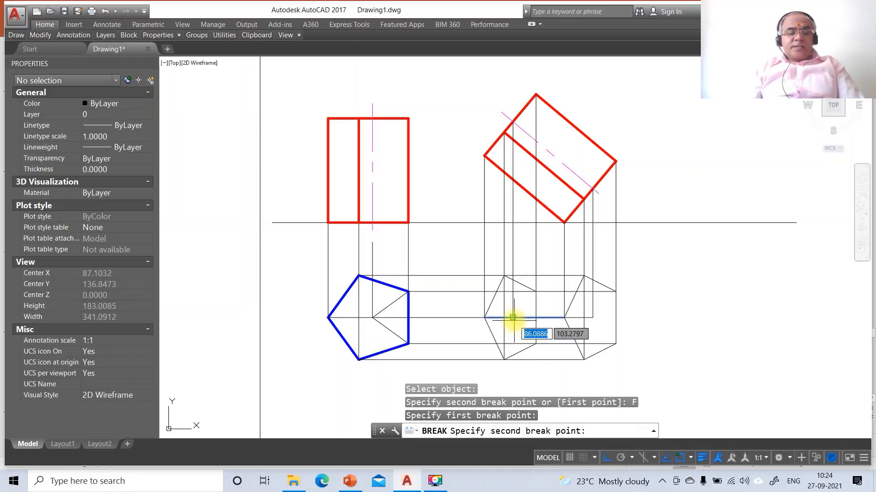
type("@")
key("Return")
Break the horizontal projector from the blue pentagon's upper right corner at the middle pentagon's upper right corner, without a gap.
key("Return")
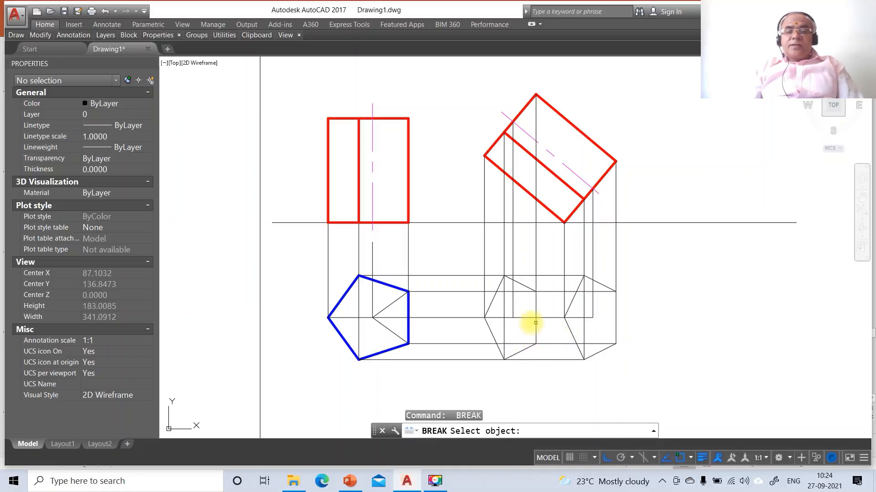
left_click(544, 293)
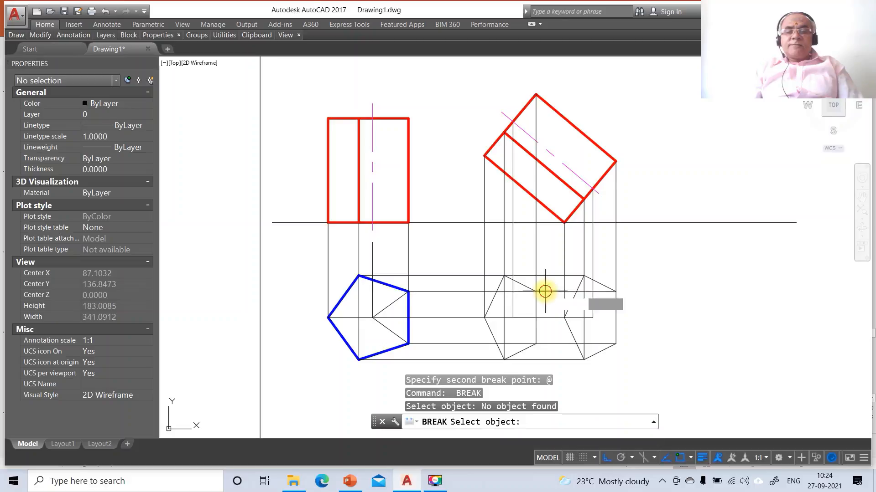
left_click(545, 292)
type("F")
key("Return")
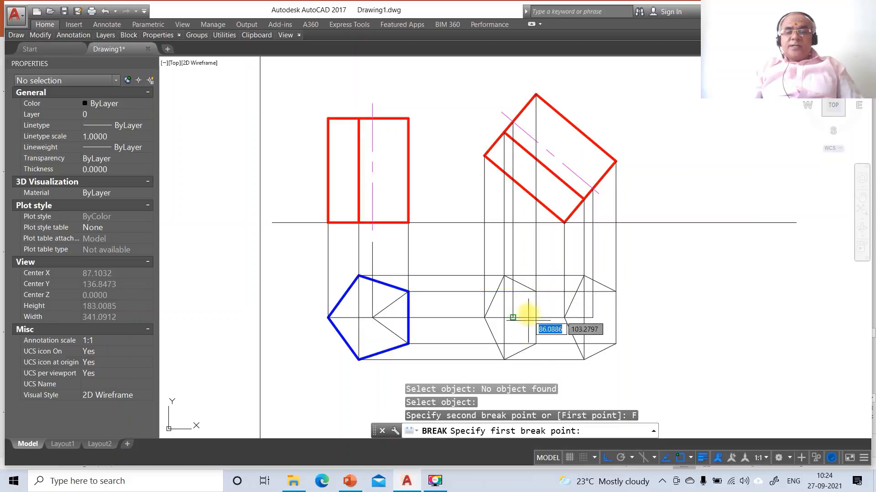
left_click(536, 291)
type("@")
key("Return")
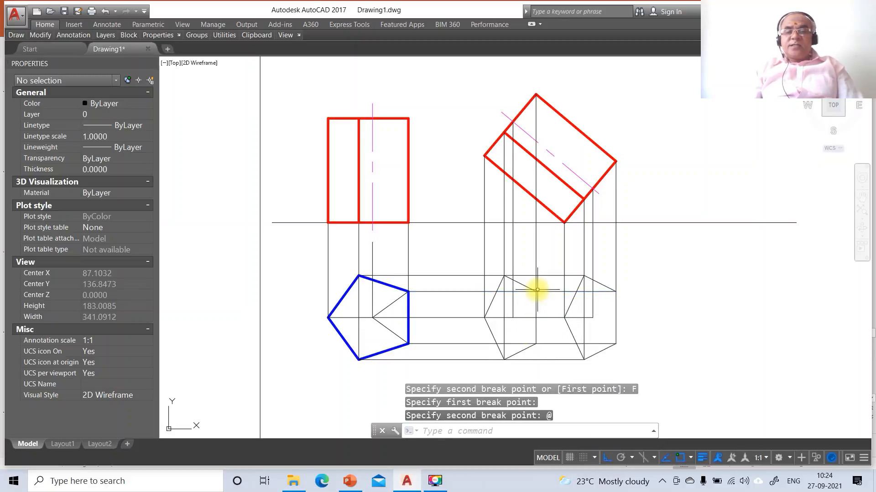
Break the topmost horizontal projector of the top view at the middle pentagon's top corner, without a gap.
key("Return")
left_click(548, 276)
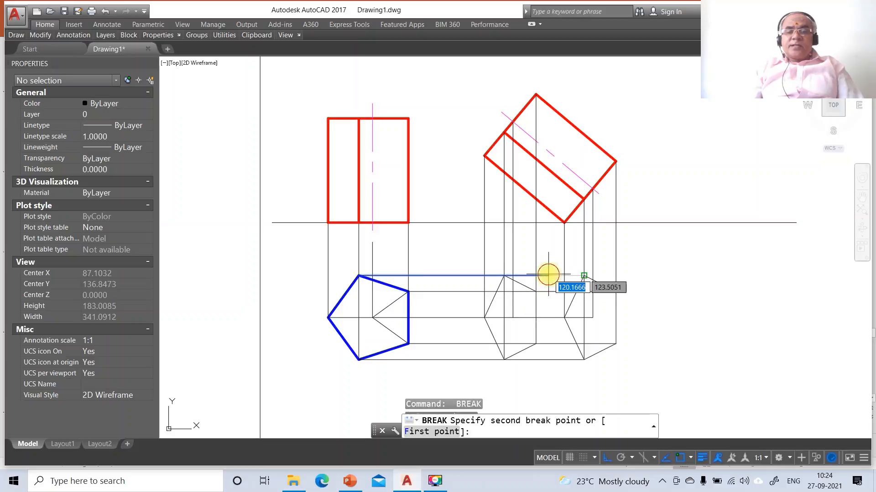
type("F")
key("Return")
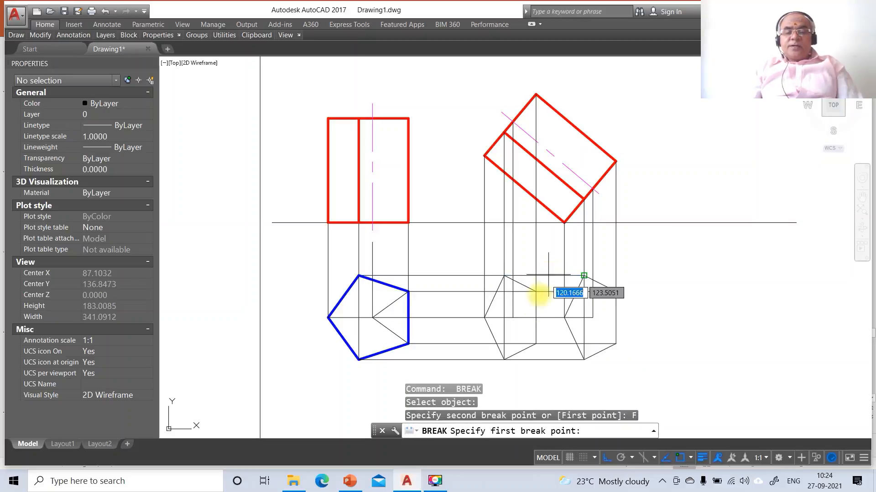
left_click(504, 275)
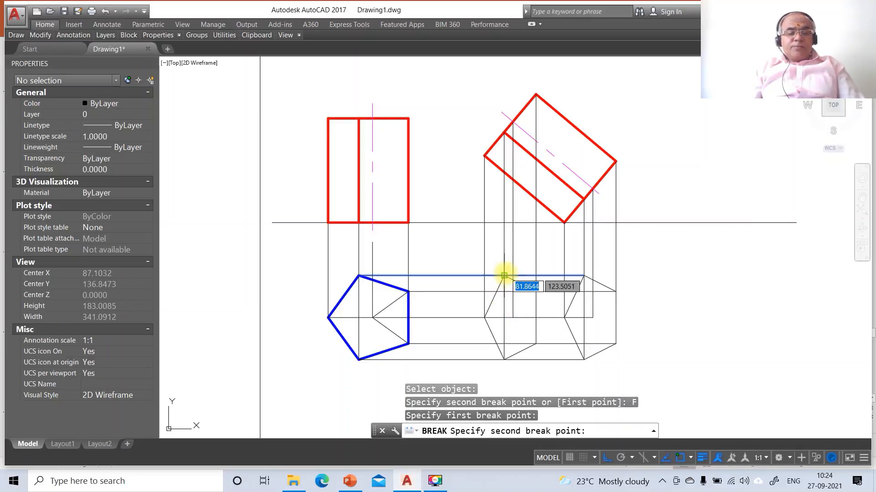
type("@")
key("Return")
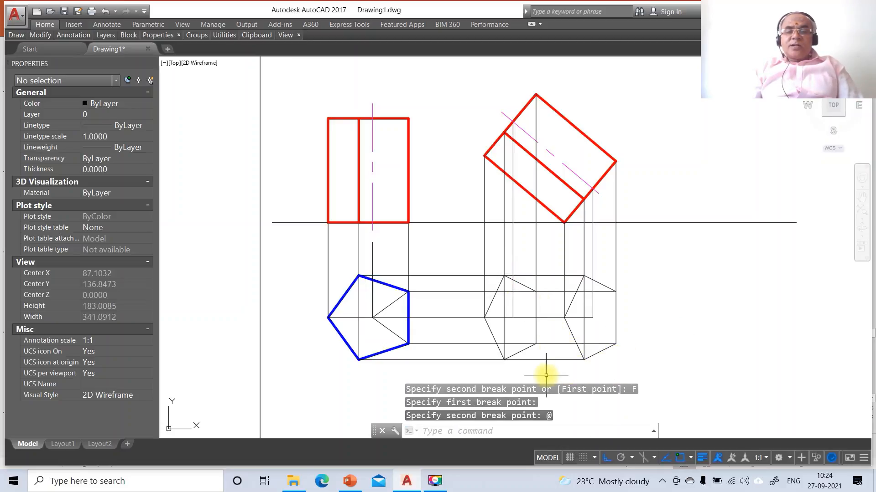
Break the vertical projector through the middle pentagon at that pentagon's top corner, without a gap.
key("Return")
left_click(503, 314)
type("F")
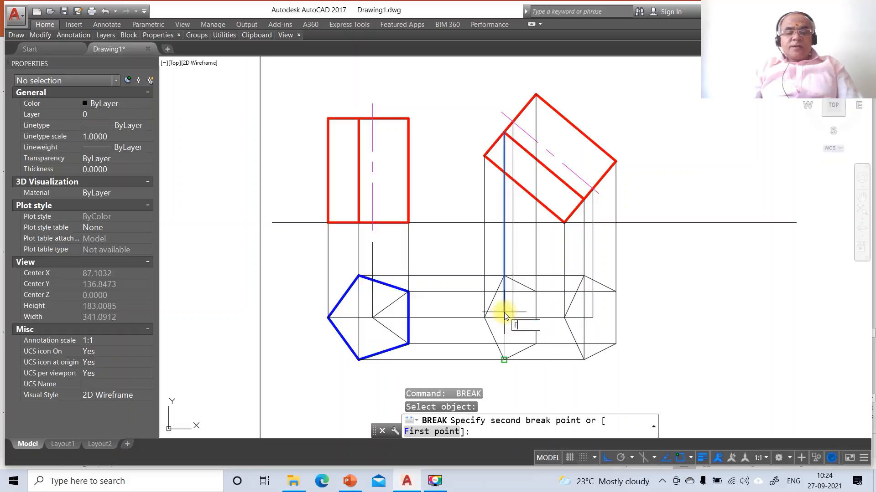
key("Return")
left_click(501, 274)
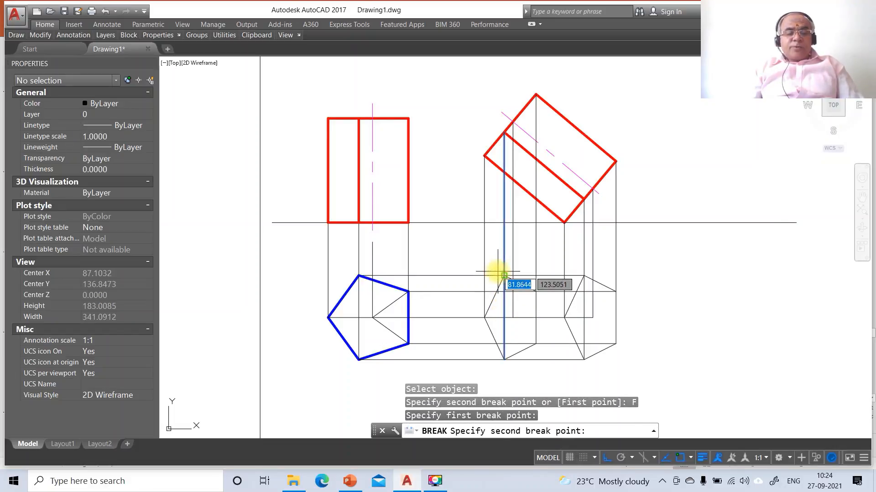
left_click(504, 276)
Break the vertical projector through the right-hand pentagon at its top corner, without a gap.
key("Return")
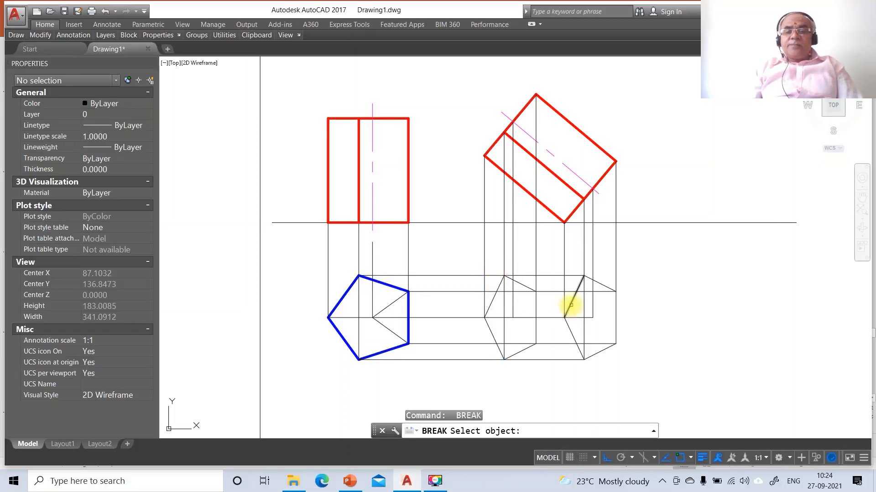
left_click(583, 302)
type("F")
key("Return")
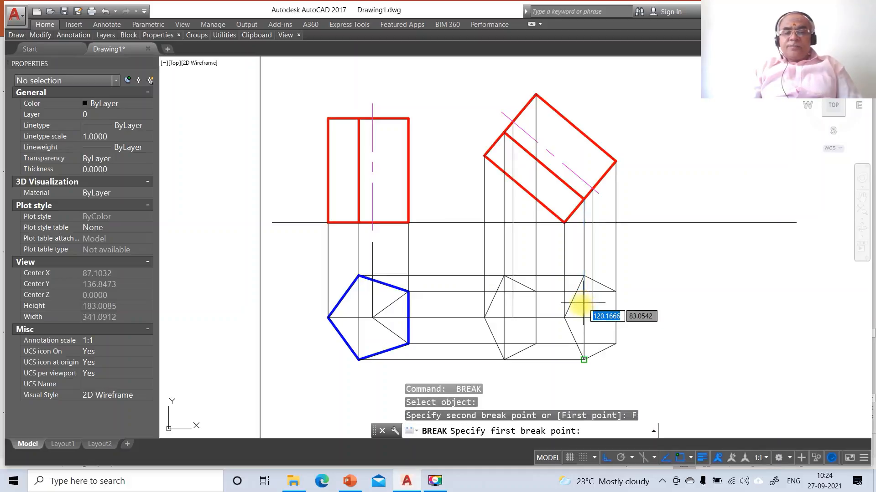
left_click(583, 275)
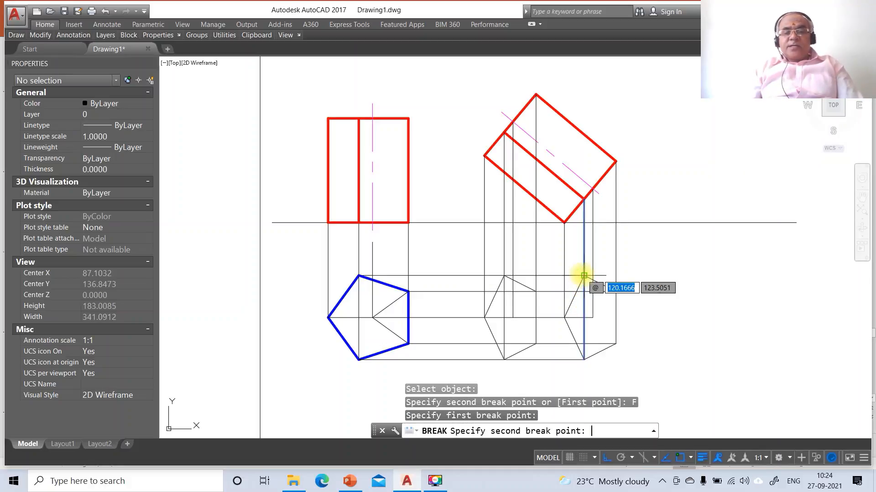
left_click(584, 275)
Break the vertical projector along the middle pentagon's right edge at its upper right corner, without a gap.
key("Return")
left_click(535, 304)
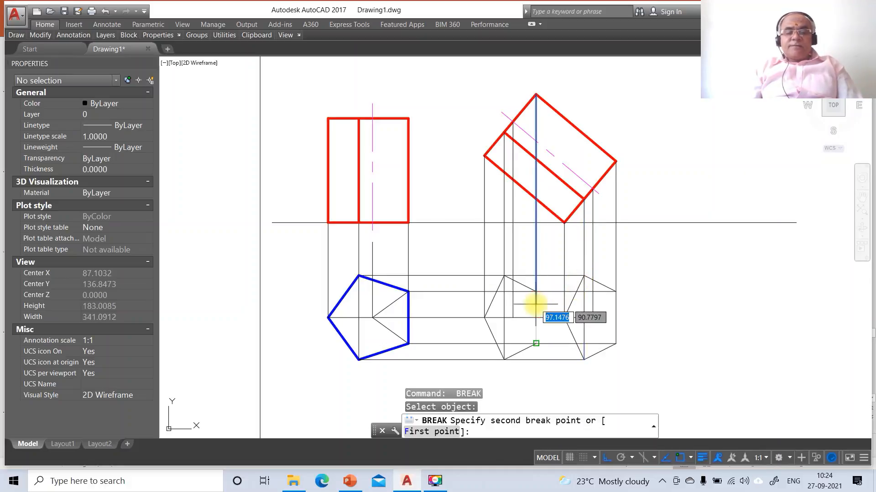
type("F")
key("Return")
left_click(537, 291)
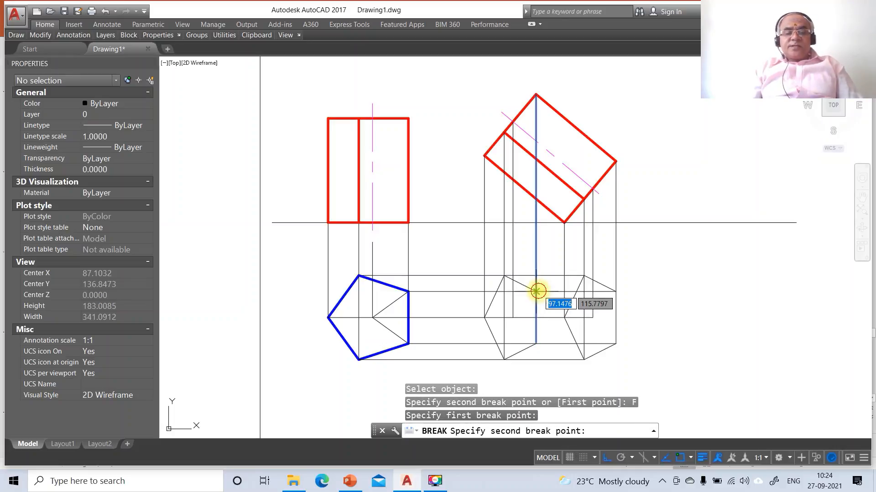
type("@")
key("Return")
Break the vertical projector along the right-hand pentagon's right edge at its upper right corner, without a gap.
key("Return")
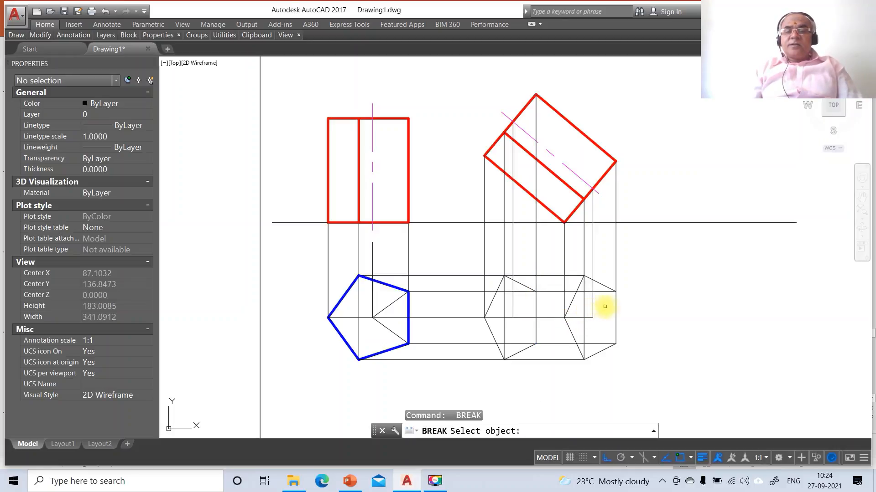
left_click(615, 306)
type("F")
key("Return")
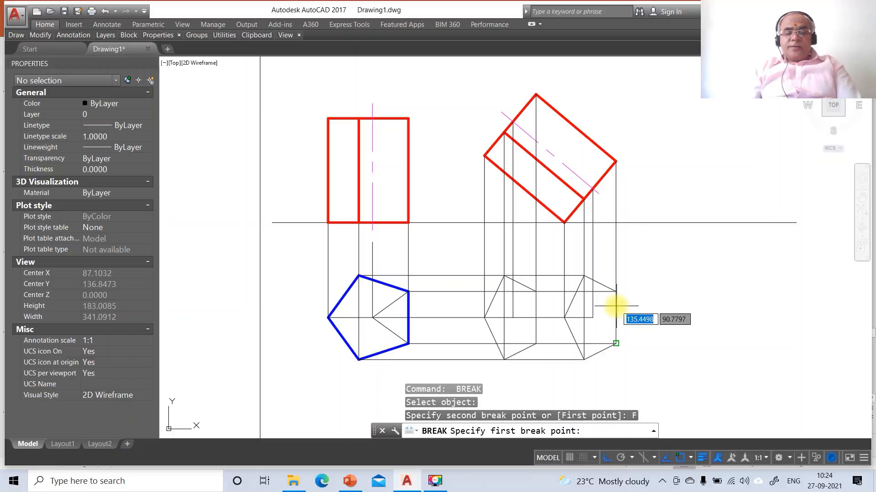
left_click(612, 285)
type("@")
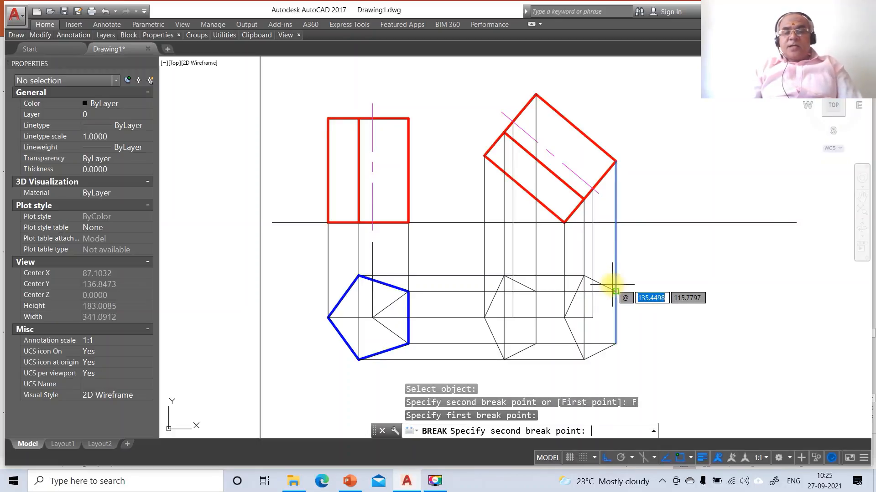
key("Return")
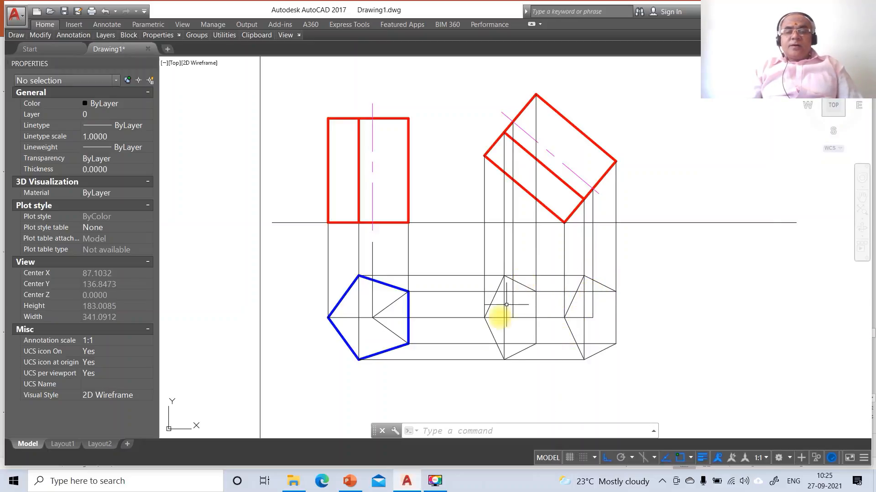
Move the tilted prism's visible top-view edges to layer TV: full middle pentagon, right pentagon's three right-hand edges, outer long edges and upper inner long edge.
left_click(488, 323)
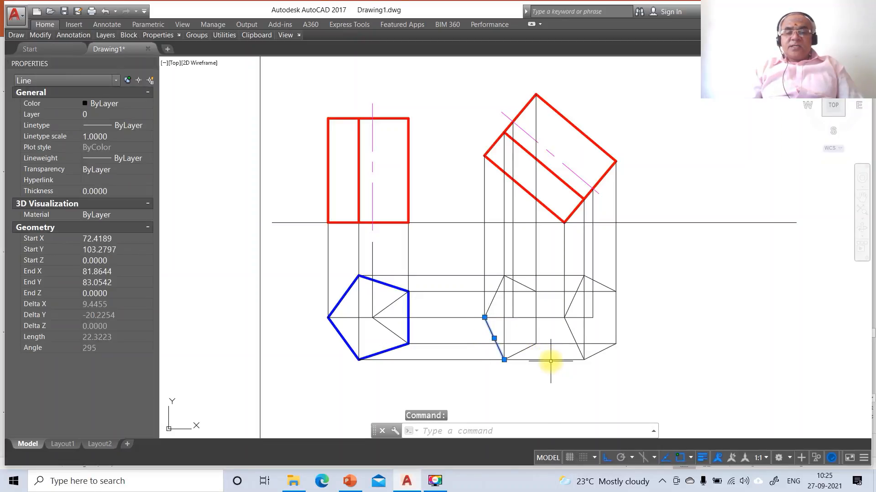
left_click(549, 361)
left_click(598, 353)
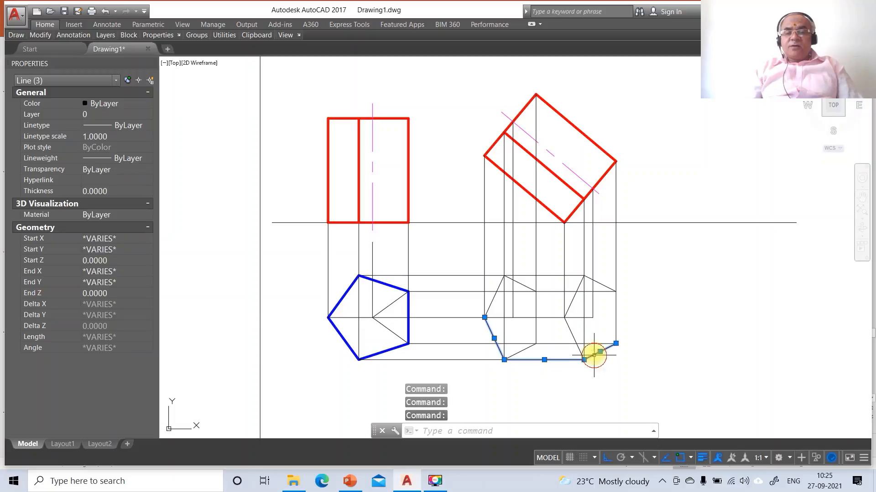
left_click(609, 287)
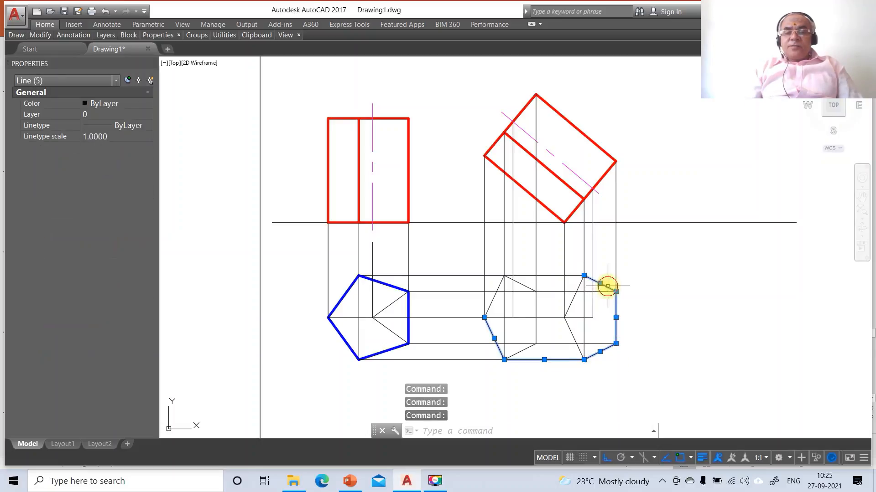
left_click(552, 275)
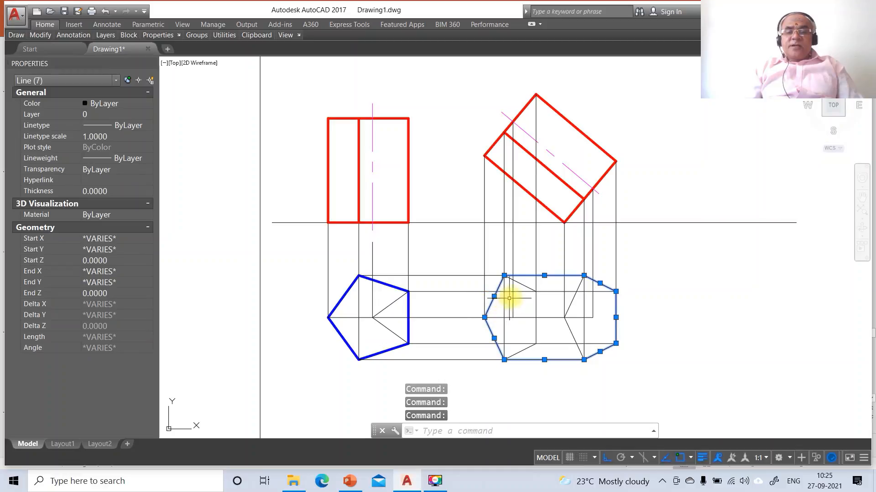
left_click(523, 286)
left_click(535, 303)
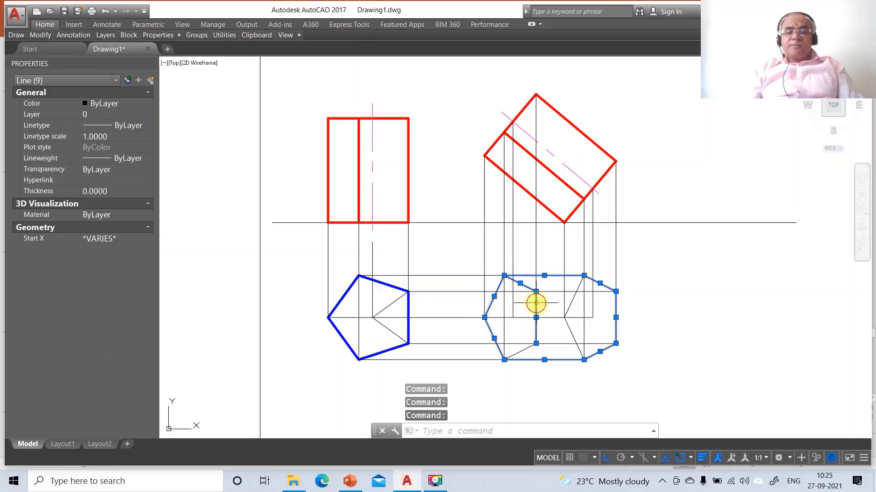
left_click(523, 350)
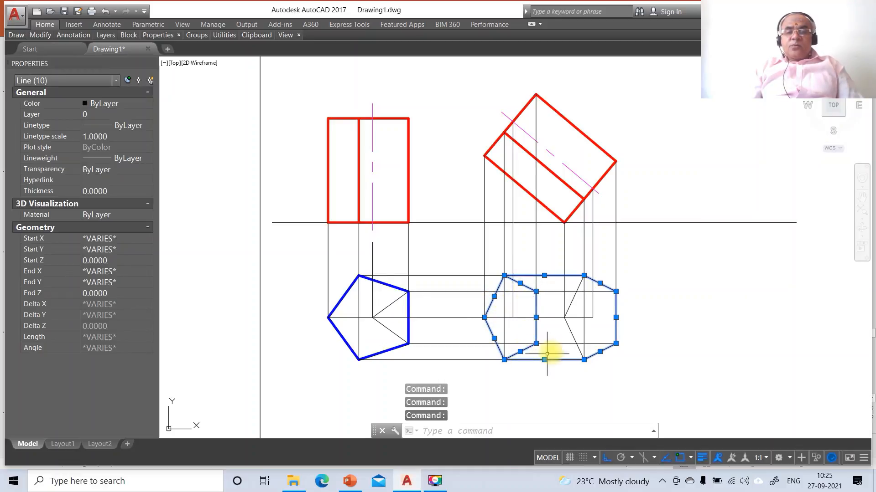
left_click(551, 290)
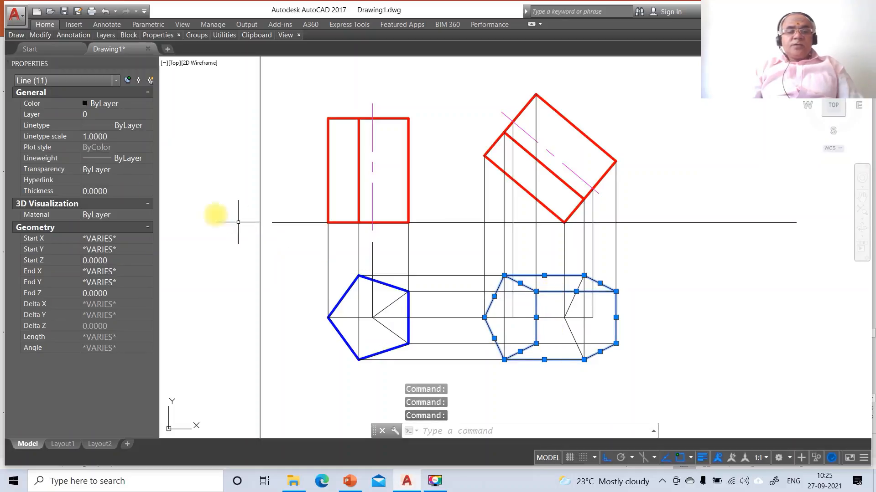
left_click(42, 117)
left_click(149, 115)
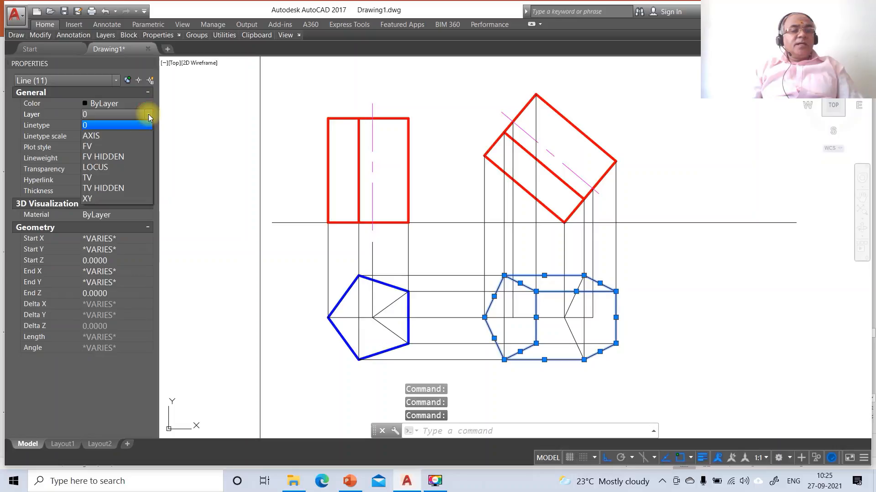
left_click(111, 177)
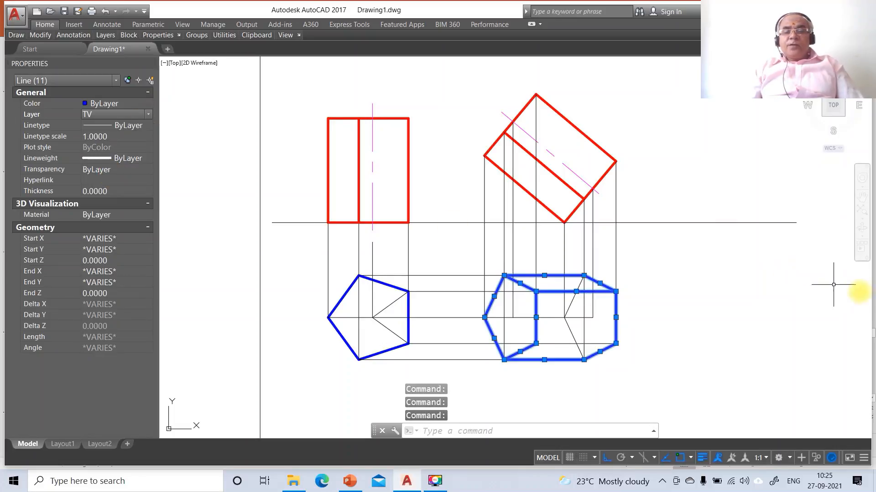
key("Escape")
key("Escape")
Break the lower inner horizontal projector at the middle pentagon's lower right corner, without a gap.
type("B")
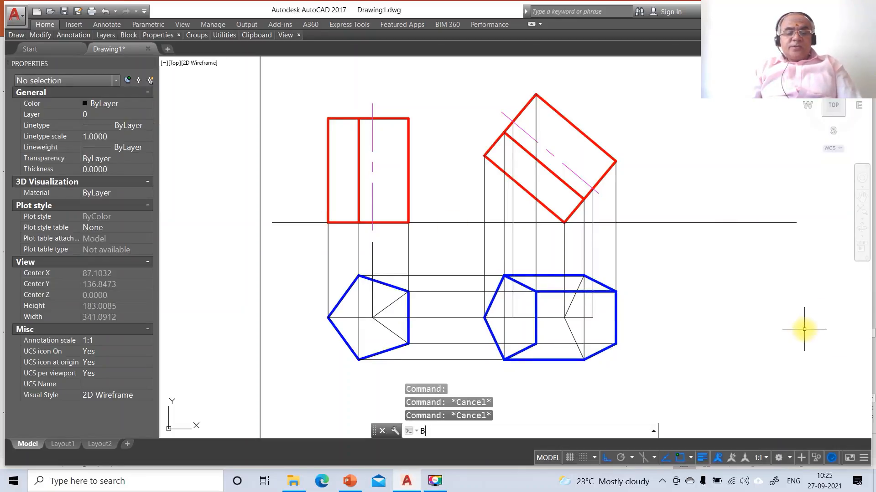
type("R")
key("Return")
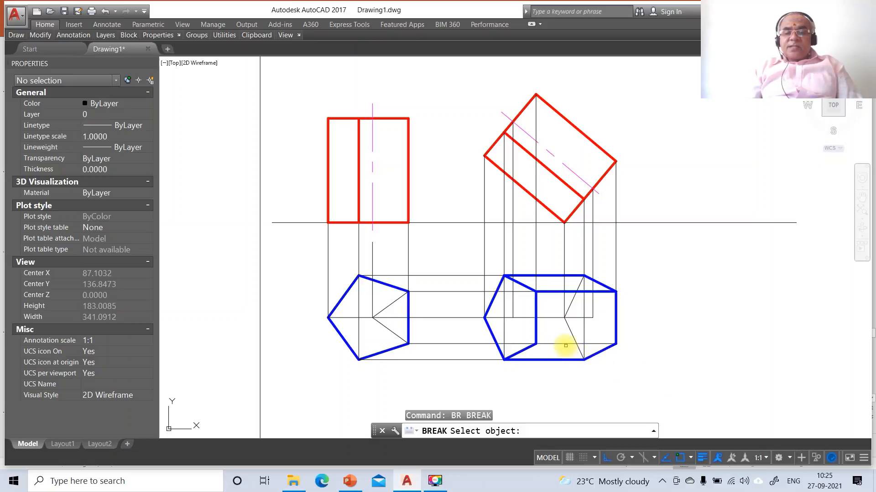
left_click(566, 344)
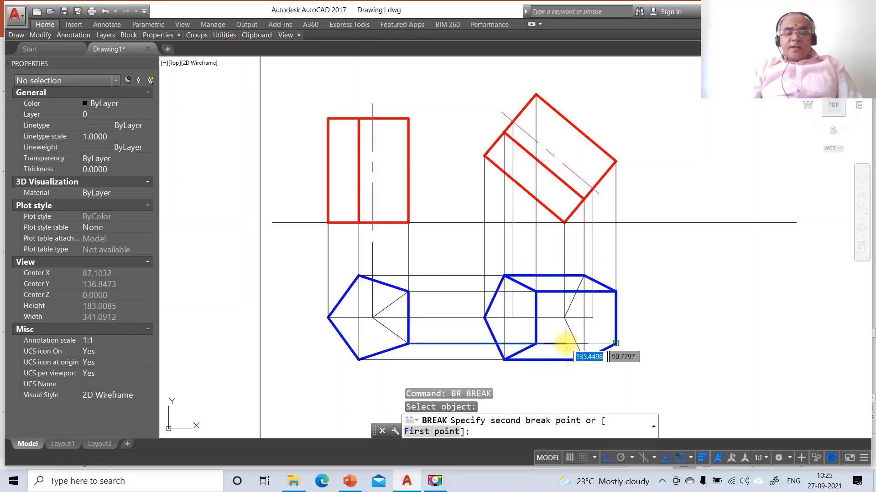
type("F")
key("Return")
left_click(535, 344)
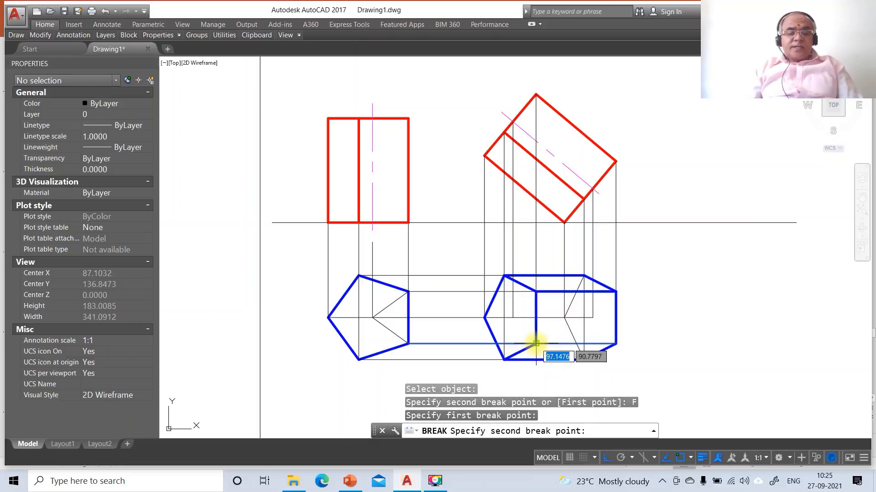
type("@")
key("Return")
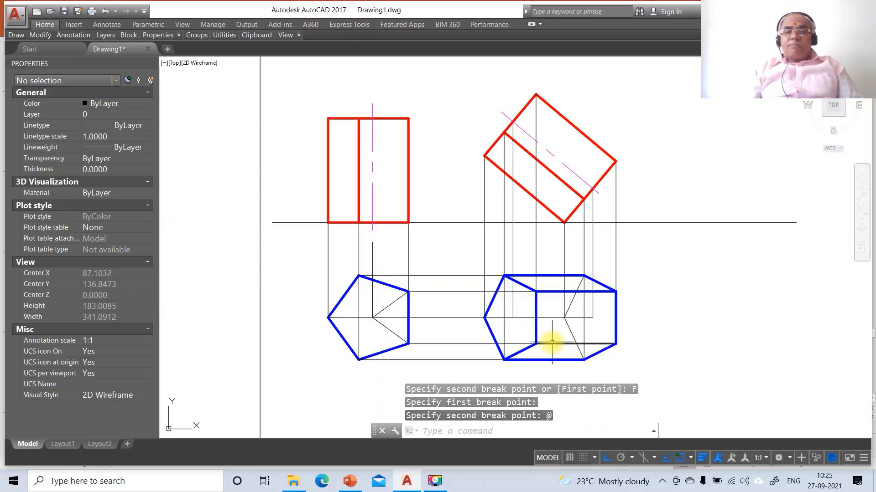
Move the lower inner long edge between the two pentagons' lower right corners to layer TV.
left_click(543, 345)
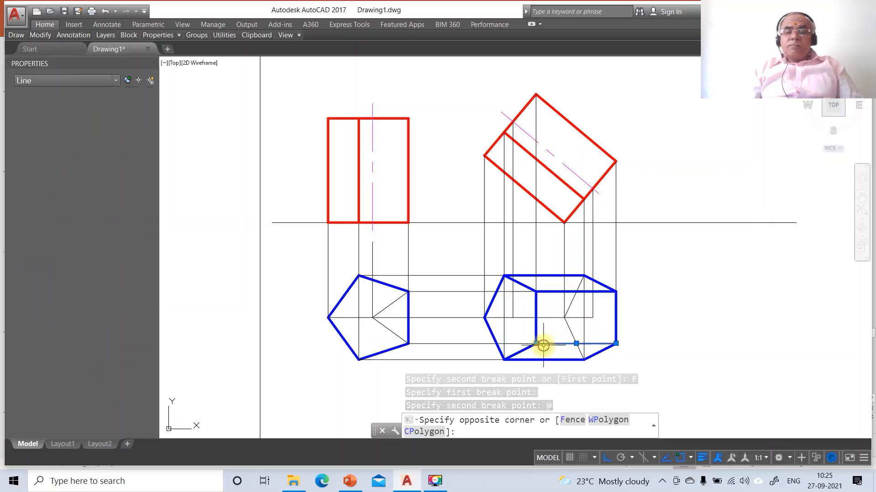
left_click(543, 346)
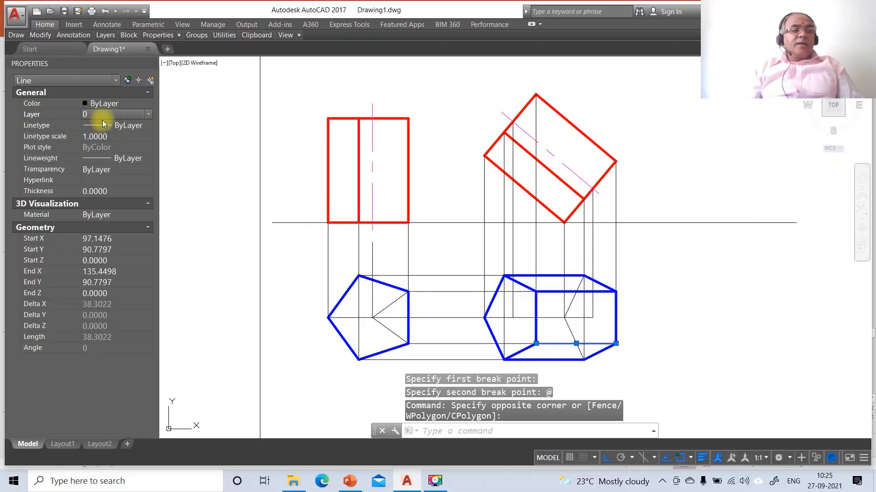
left_click(143, 114)
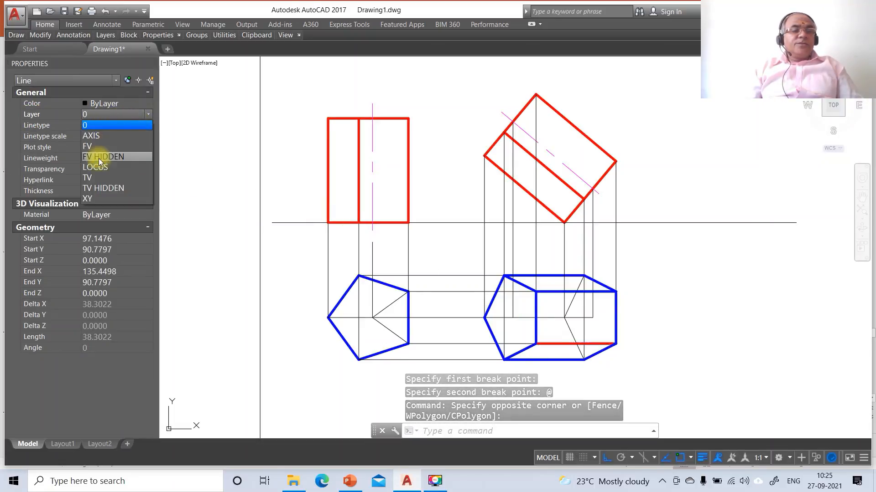
left_click(96, 178)
key("Escape")
key("Escape")
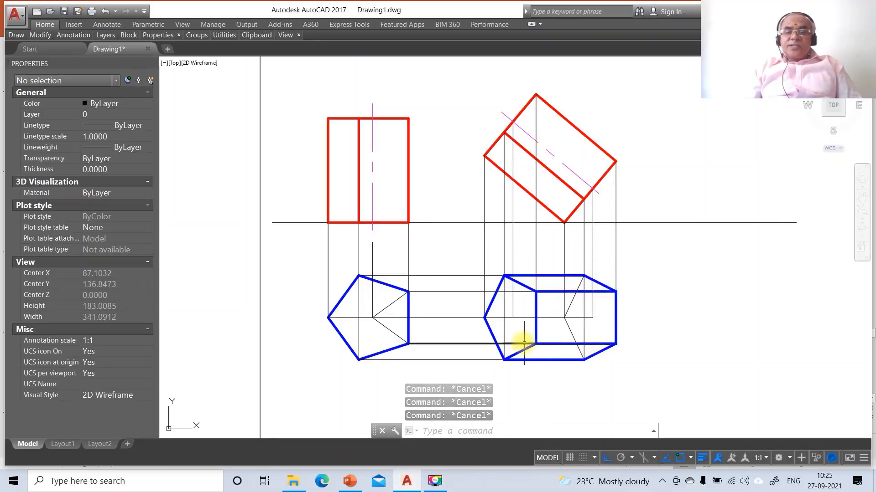
Move the central long edge's two segments and the right-hand pentagon's two left slanted edges to layer TV HIDDEN.
left_click(499, 317)
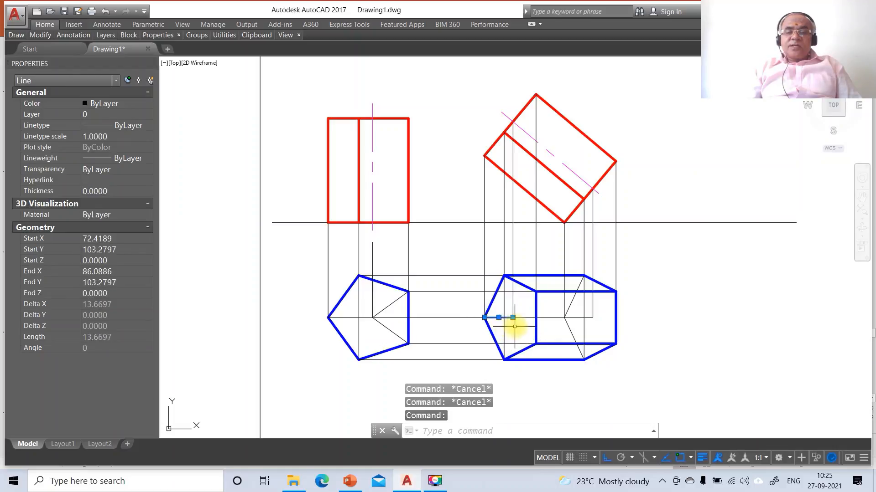
left_click(527, 317)
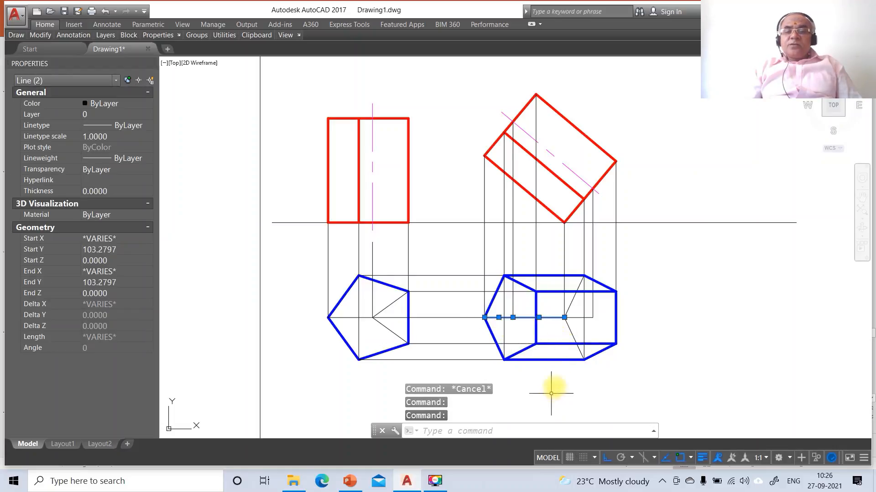
left_click(569, 326)
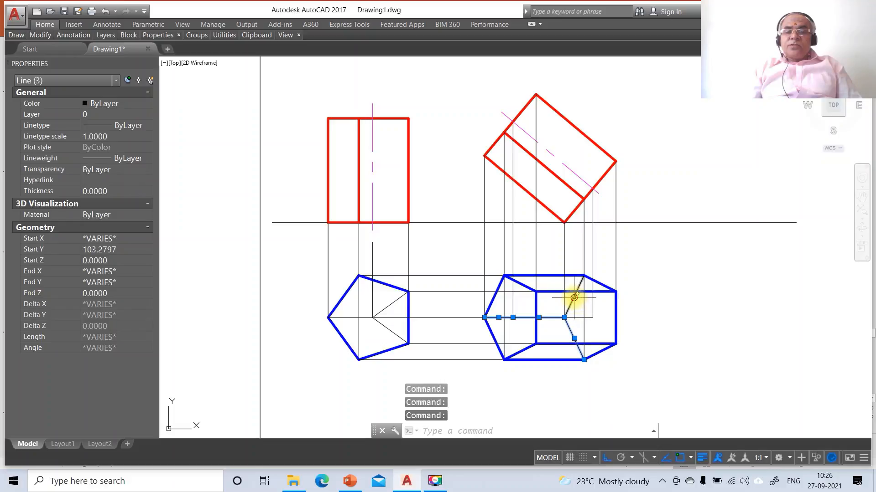
left_click(575, 297)
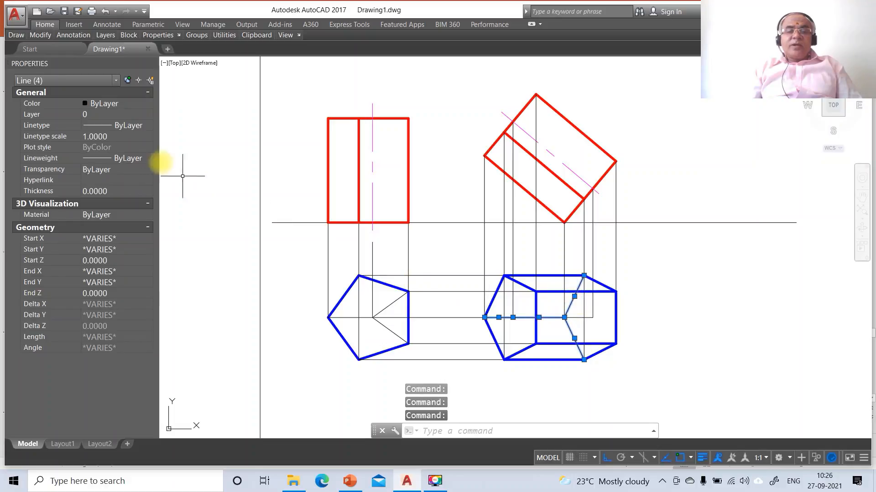
left_click(148, 114)
left_click(110, 187)
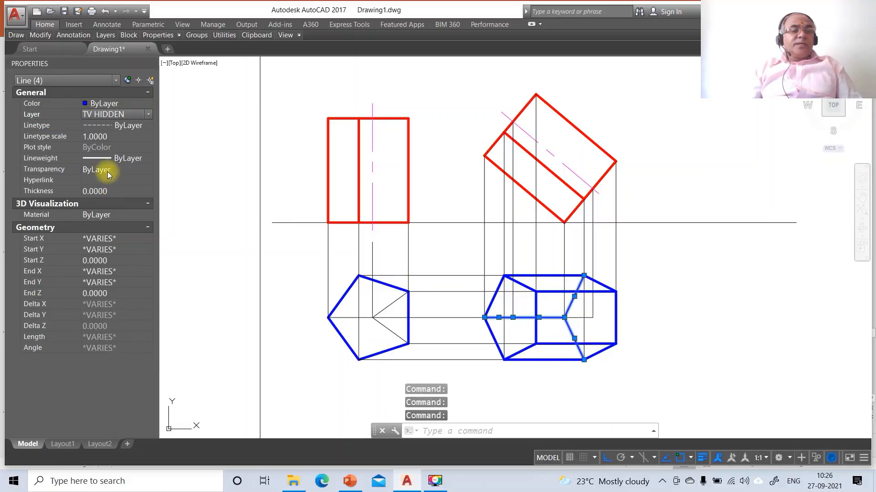
Set the linetype scale of the selected hidden edges to 15 and clear the selection.
left_click(107, 136)
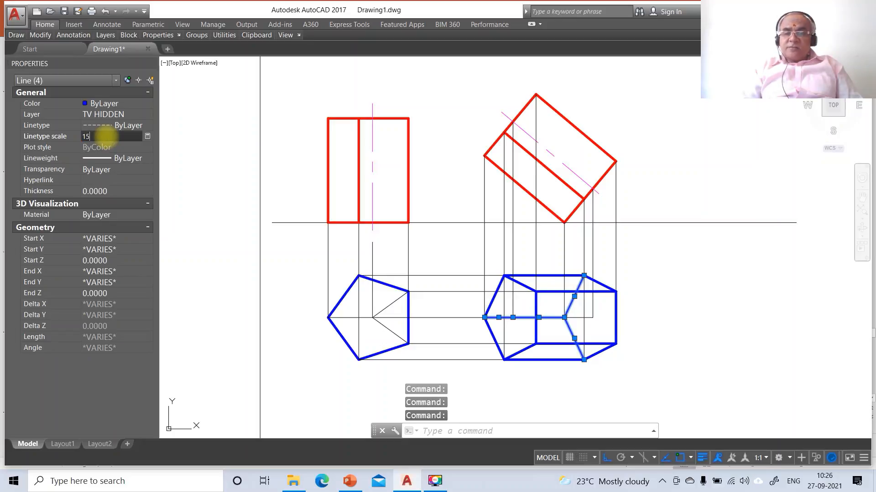
type("15")
key("Return")
key("Escape")
key("Escape")
key("Escape")
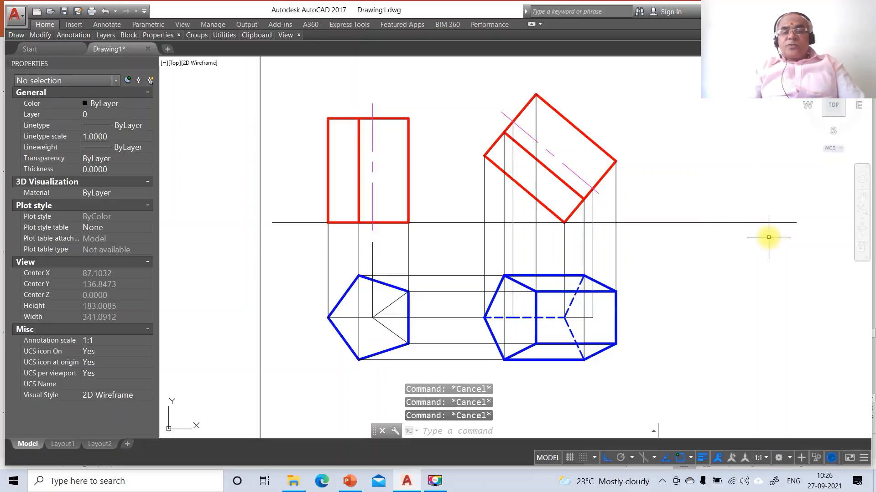
Move the short centre line inside the right-hand pentagon to layer AXIS and set its linetype scale to 5.
left_click(575, 318)
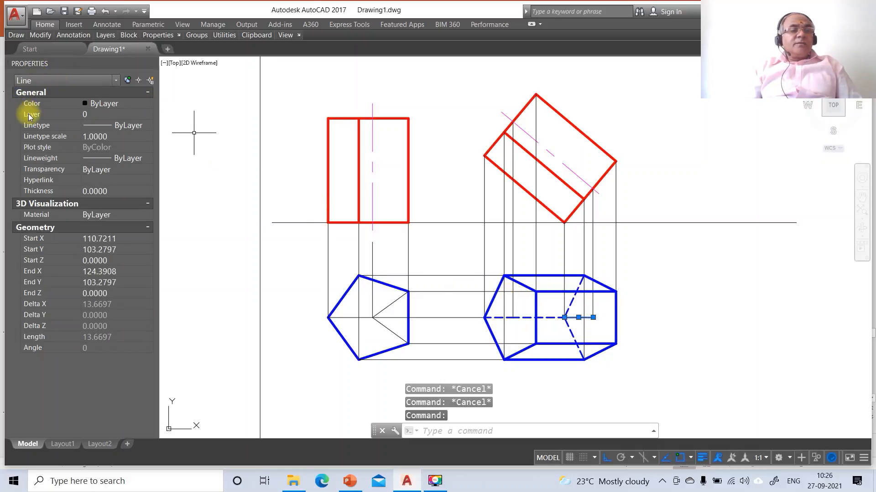
left_click(30, 117)
left_click(148, 114)
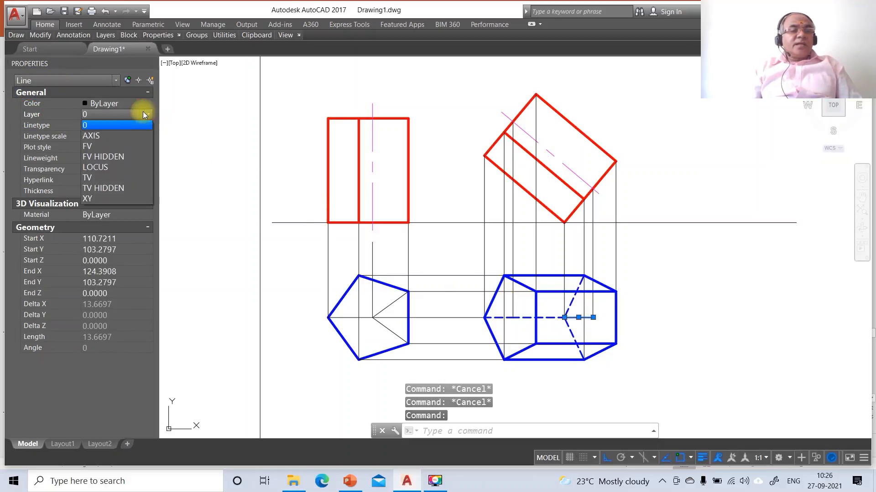
left_click(107, 136)
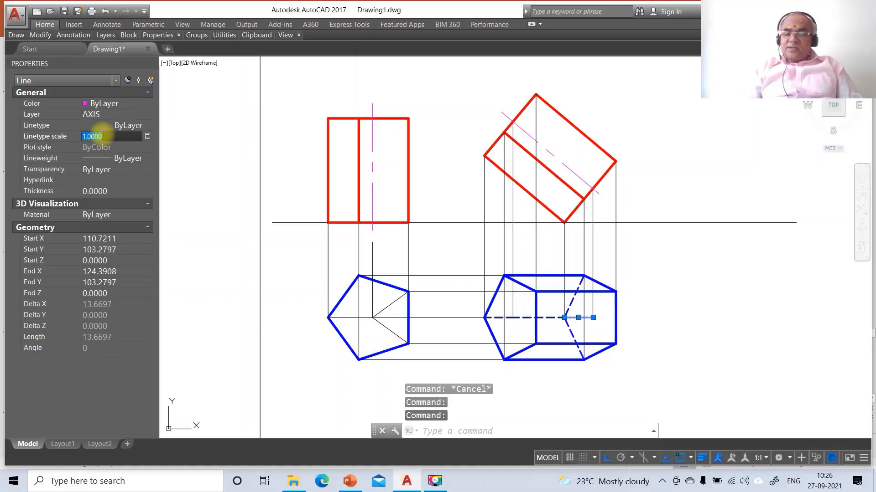
left_click(100, 136)
type("5")
key("Return")
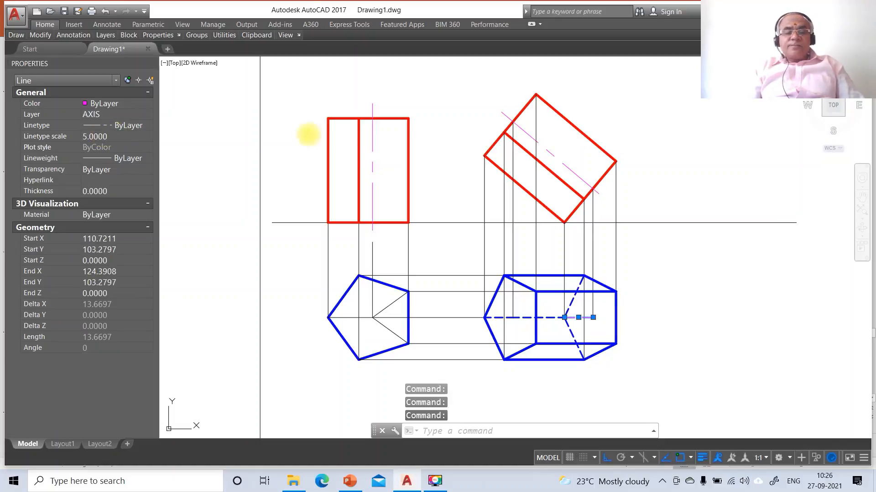
key("Escape")
key("Escape")
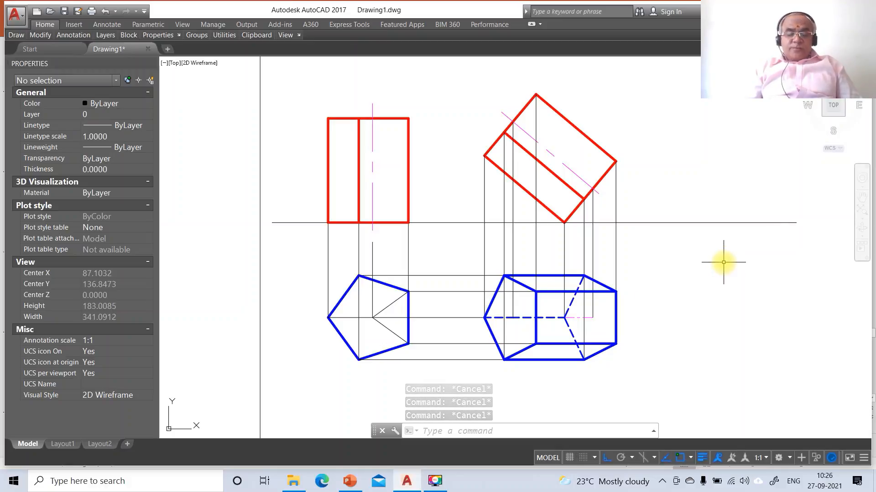
Modify the Standard dimension style so linear dimensions use a precision of 0.00.
type("DDIM")
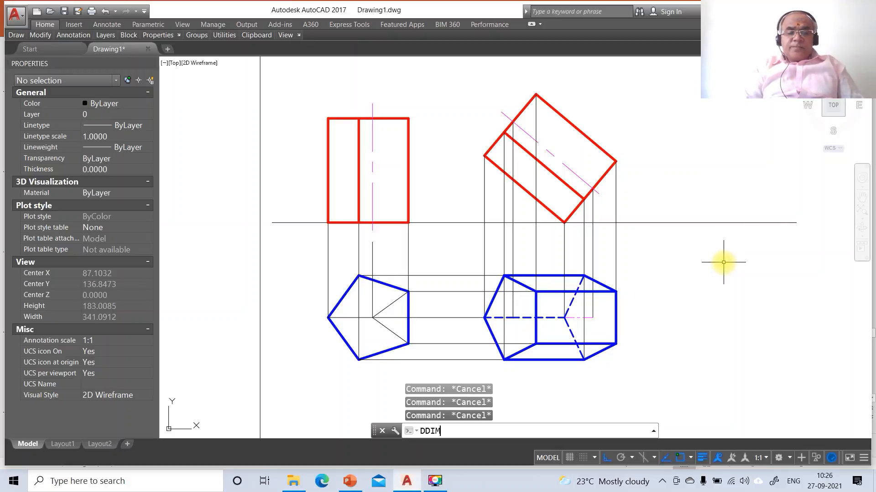
key("Return")
left_click(563, 216)
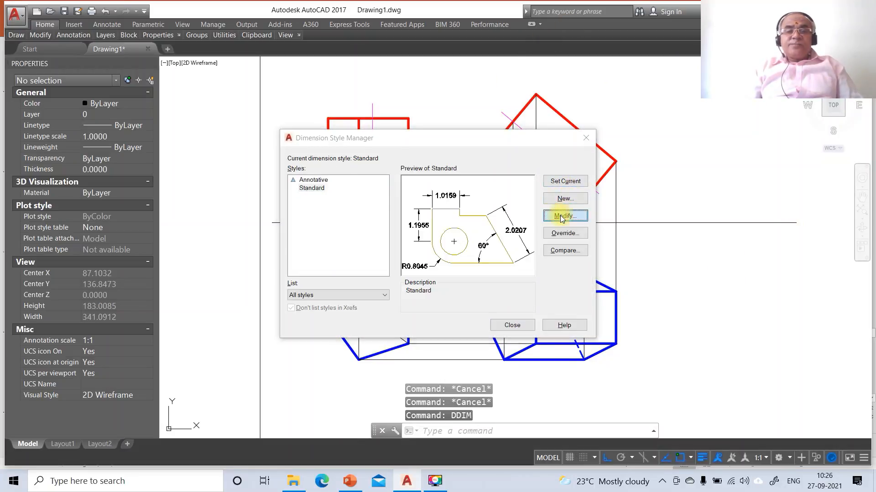
left_click(392, 156)
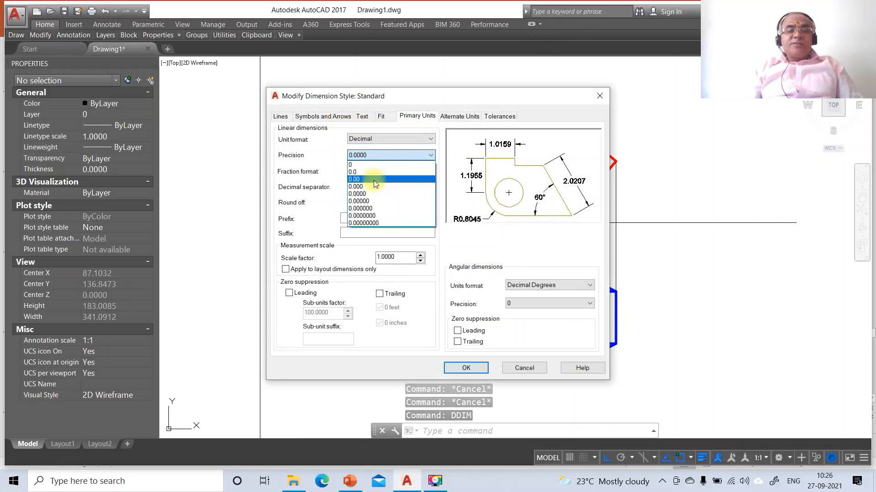
left_click(373, 177)
Set the dimension text height to 3, vertical placement Above, 3 offset from the dimension line, and alignment with the dimension line.
left_click(363, 117)
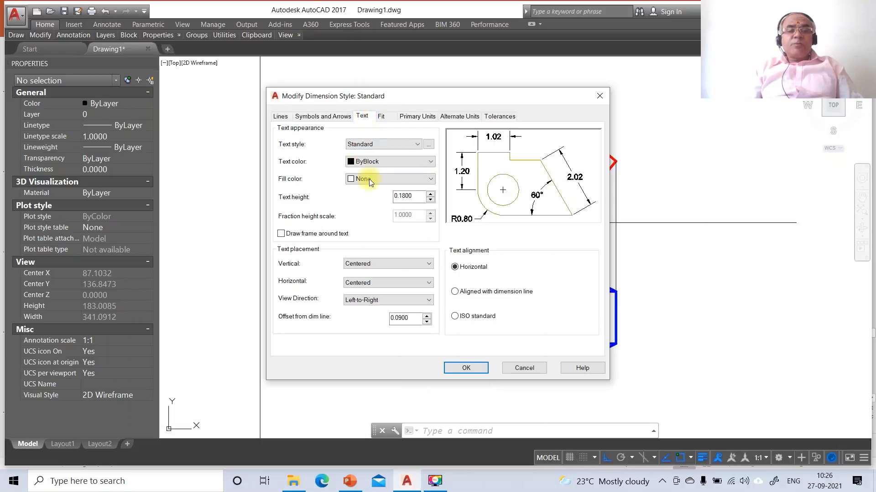
double_click(411, 197)
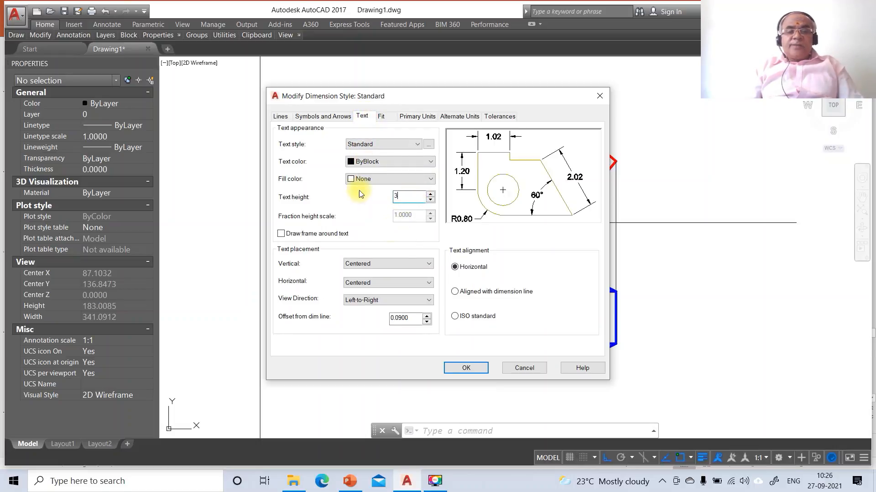
left_click(456, 294)
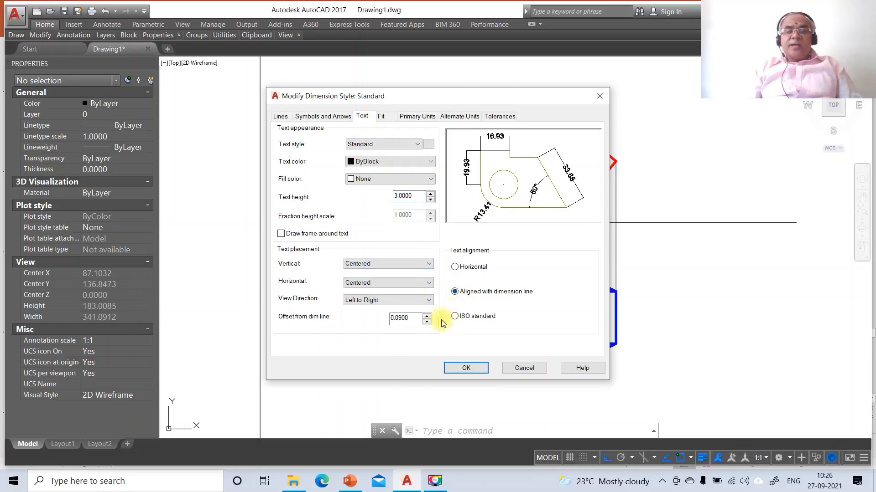
left_click(372, 265)
left_click(371, 280)
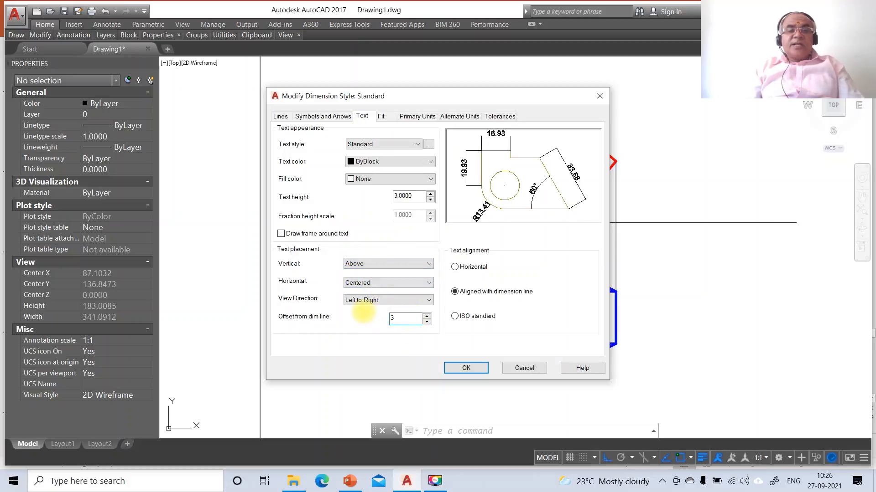
Set the arrow size to 3 and the extension line offset from origin to 3, and accept the modified Standard dimension style.
left_click(323, 117)
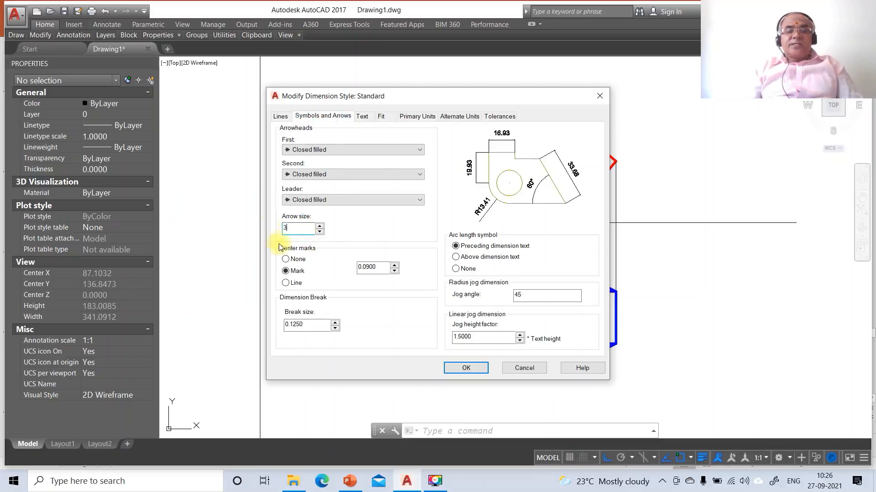
left_click(282, 117)
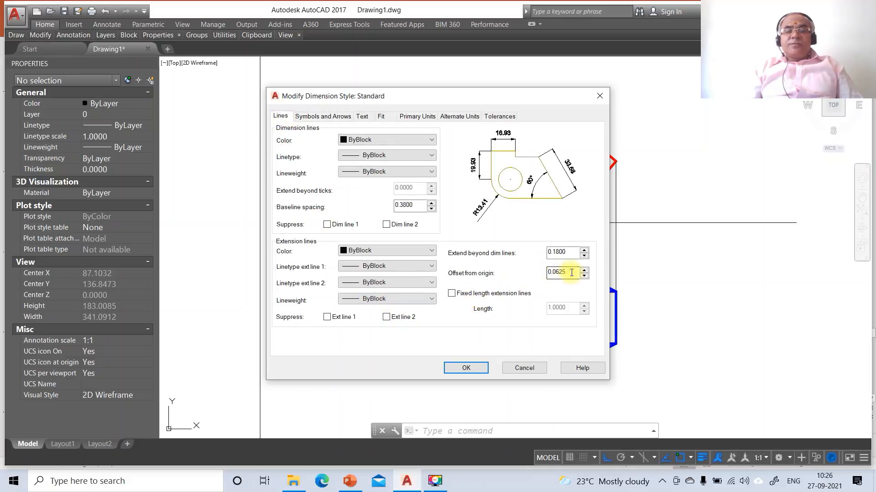
left_click_drag(572, 273, 528, 272)
type("3")
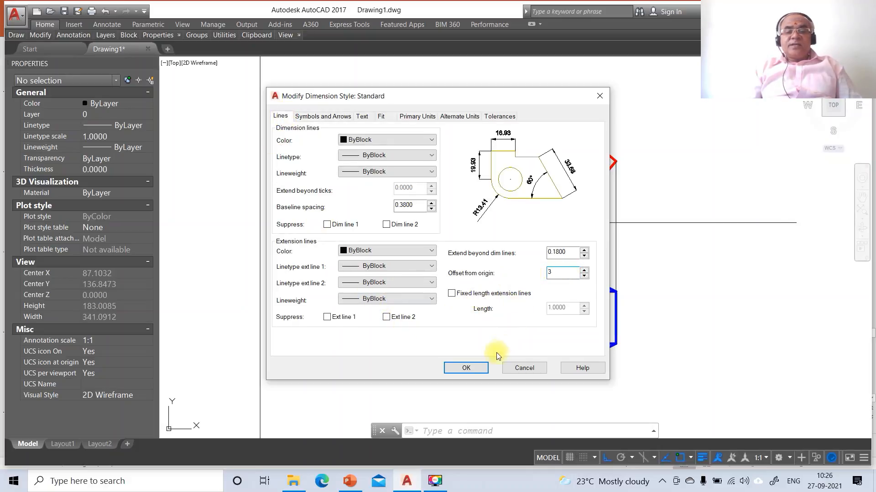
left_click(466, 368)
left_click(513, 324)
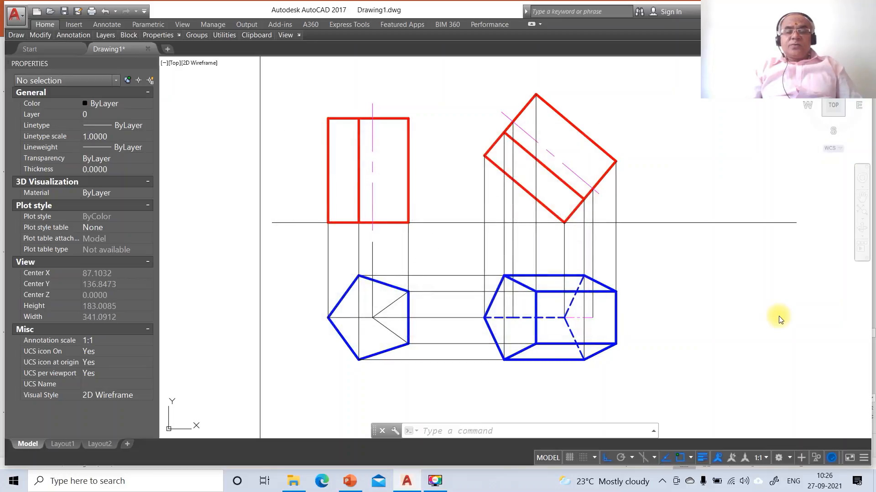
Dimension the horizontal distance between the two axis end points in the tilted prism's top view, placing the dimension below the view.
type("DIM")
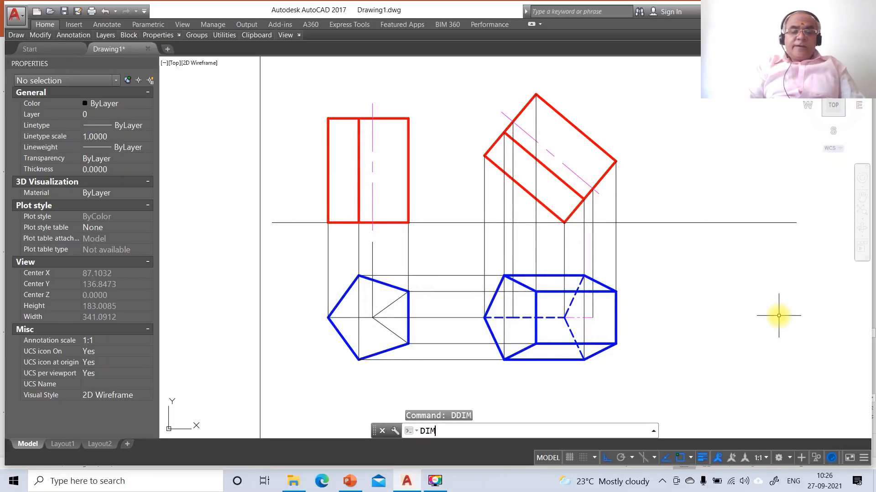
key("Return")
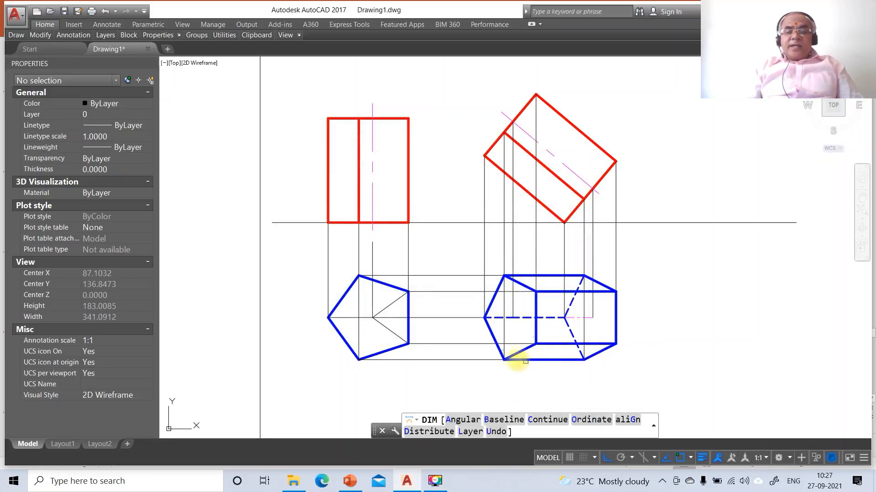
key("Return")
left_click(513, 318)
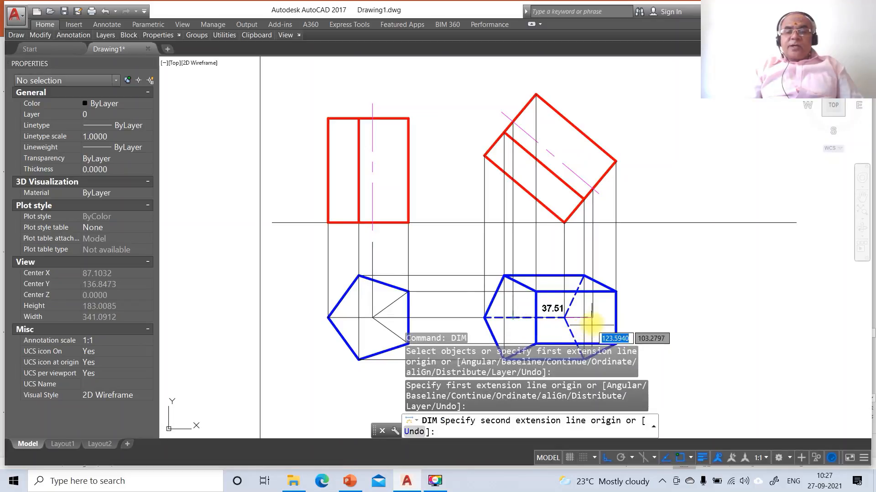
left_click(592, 293)
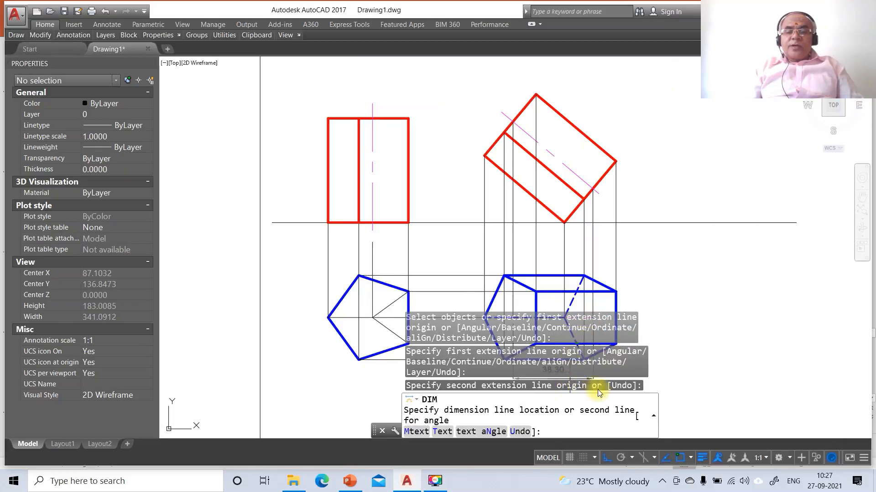
left_click(691, 401)
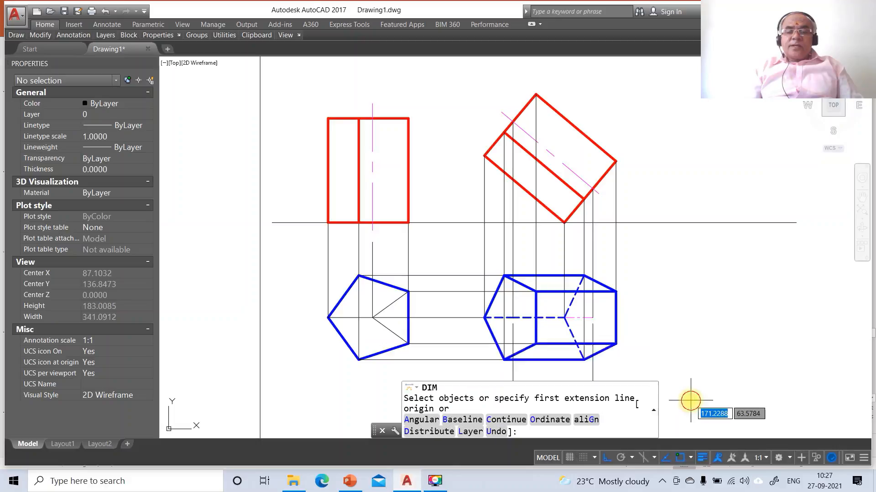
key("Escape")
key("Escape")
key("Escape")
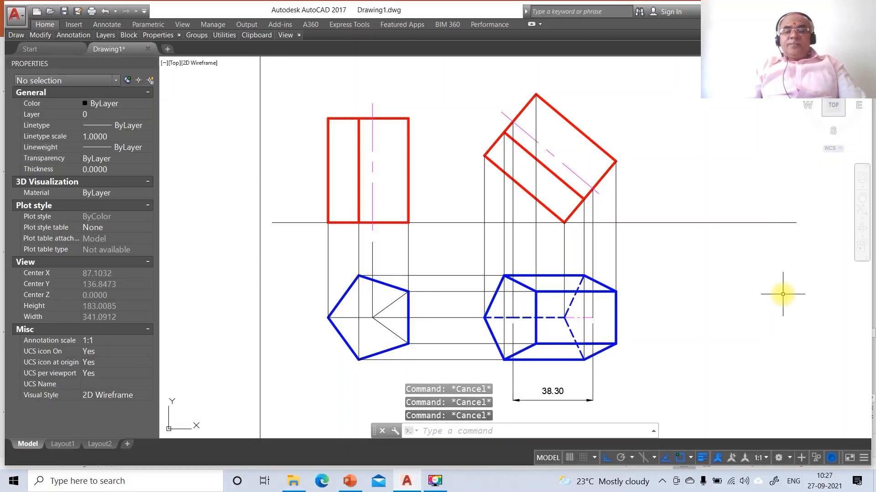
Check the final solution slide in PowerPoint and draw a 100-unit line at -30° from a point on the XY line, right of the views.
type("L")
key("Return")
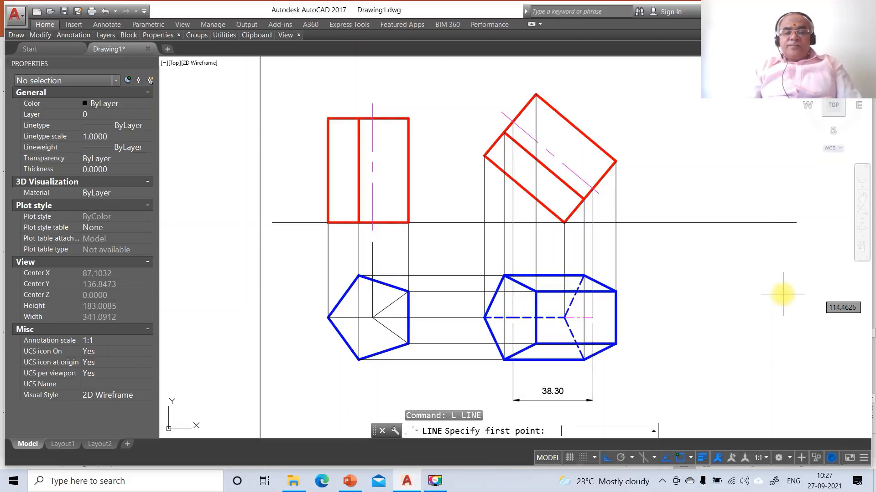
left_click(349, 480)
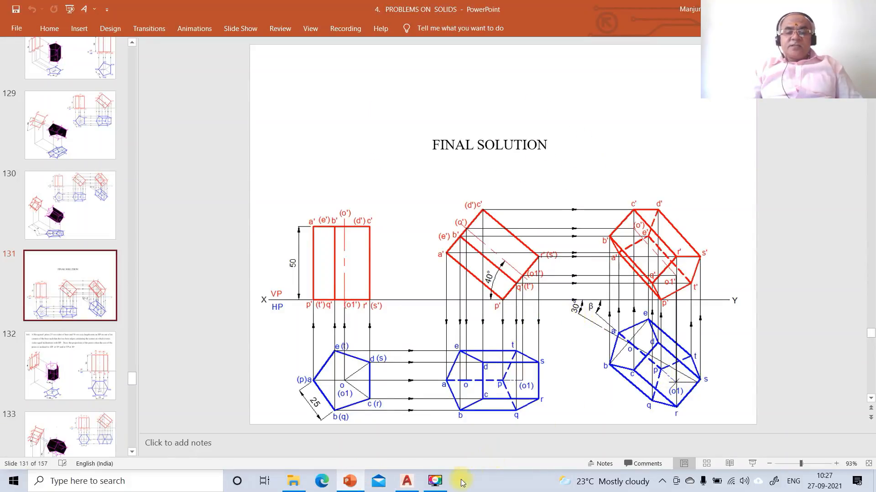
left_click(408, 482)
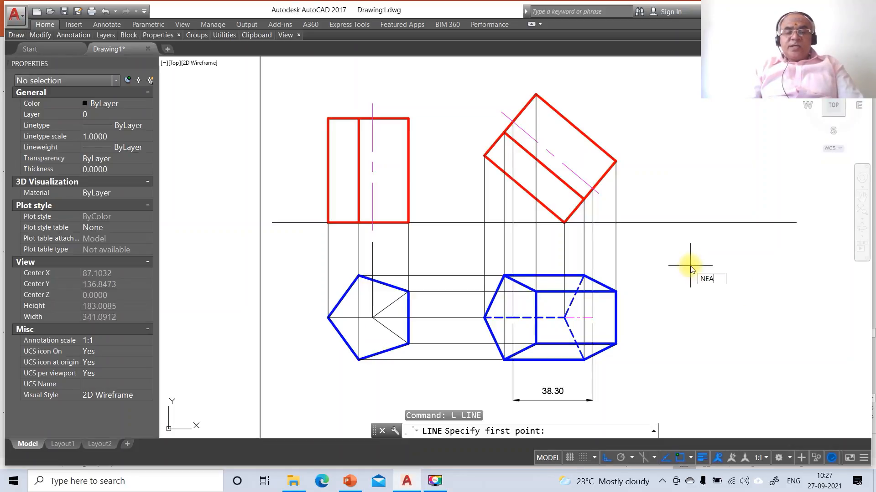
key("Return")
left_click(691, 223)
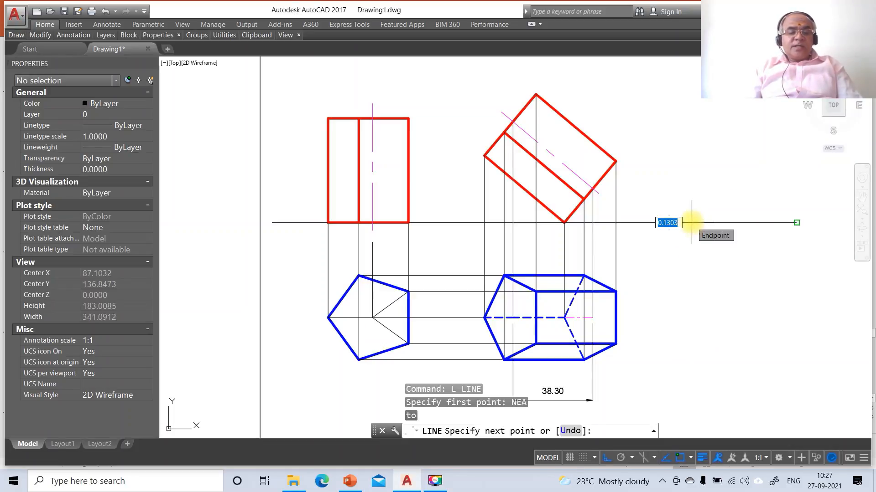
type("@100")
key("Tab")
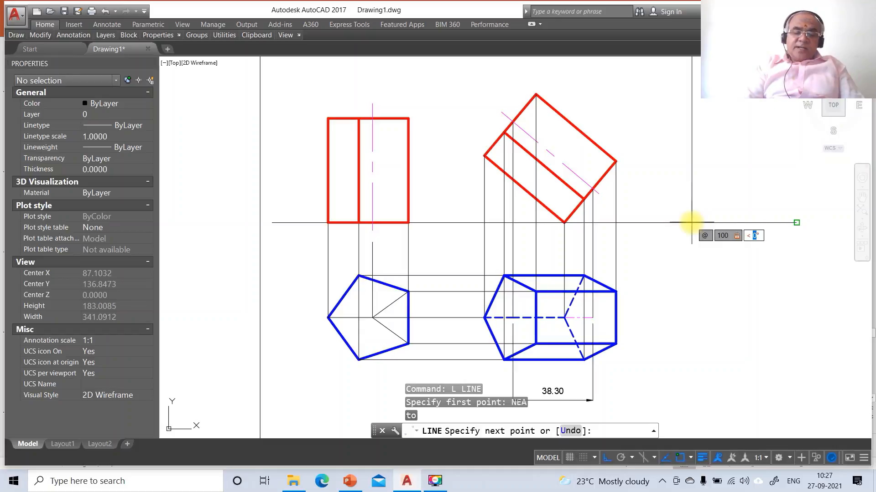
key("Return")
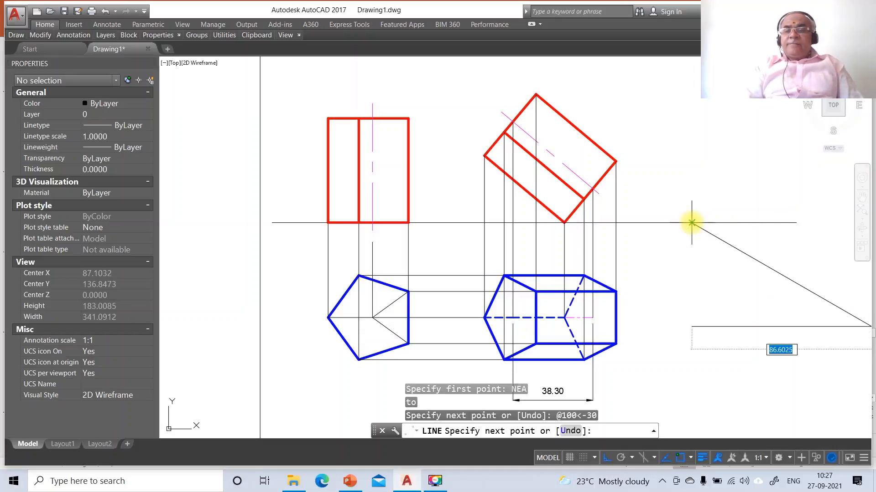
key("Return")
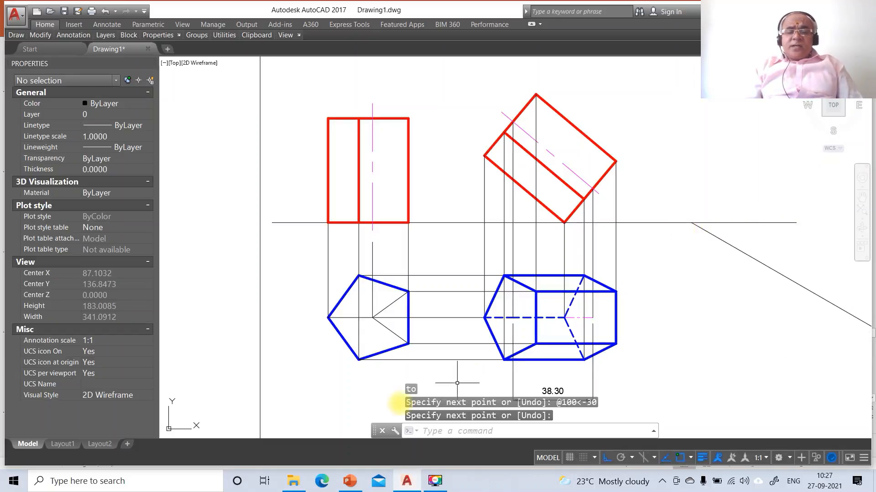
Consult the PowerPoint solution slide again and draw a circle of radius 50 centred on the upper part of the inclined line.
left_click(362, 484)
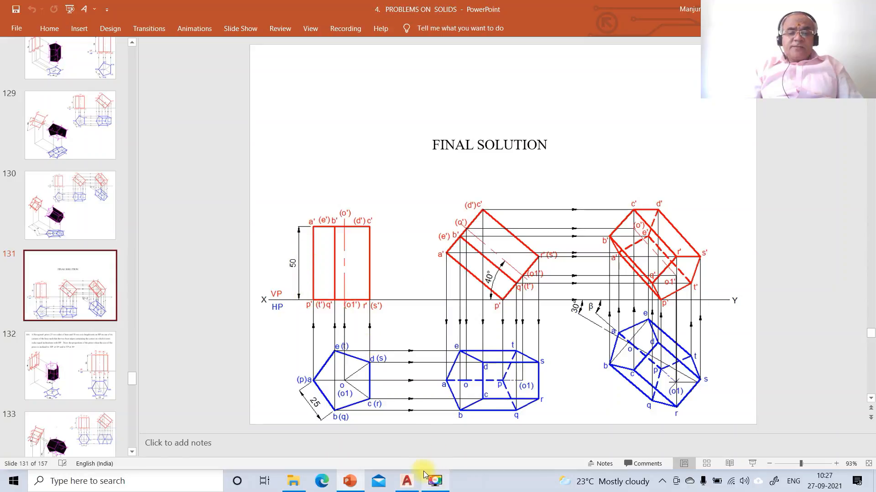
left_click(408, 481)
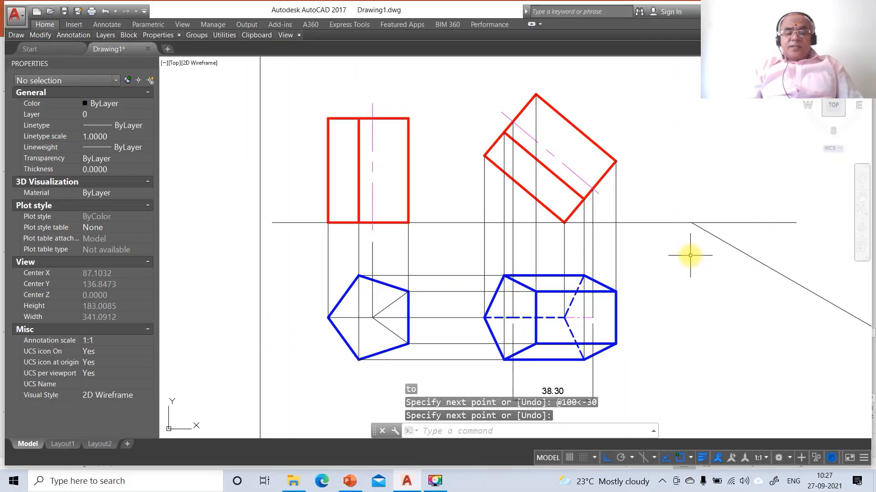
type("C")
key("Return")
type("N")
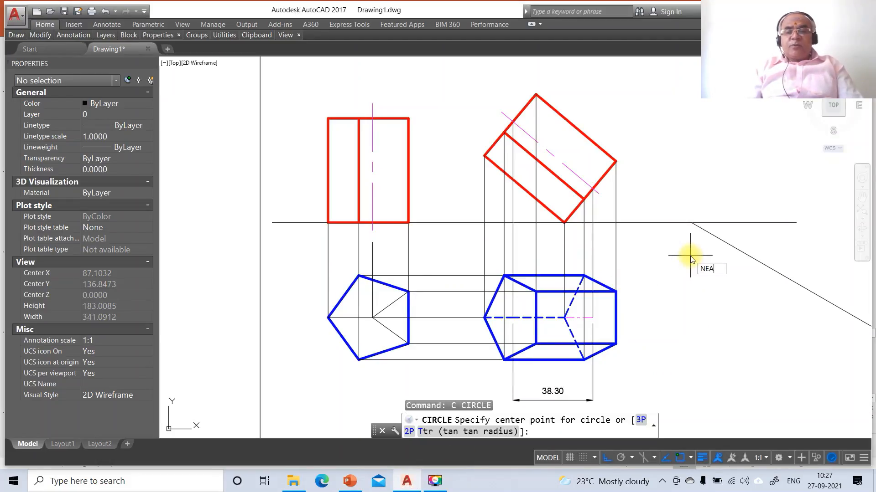
type("EA")
key("Return")
left_click(736, 248)
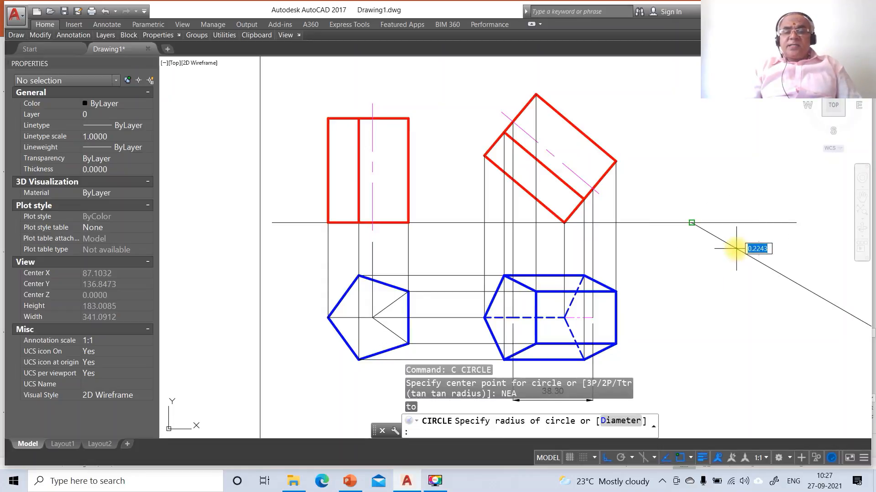
type("50")
key("Return")
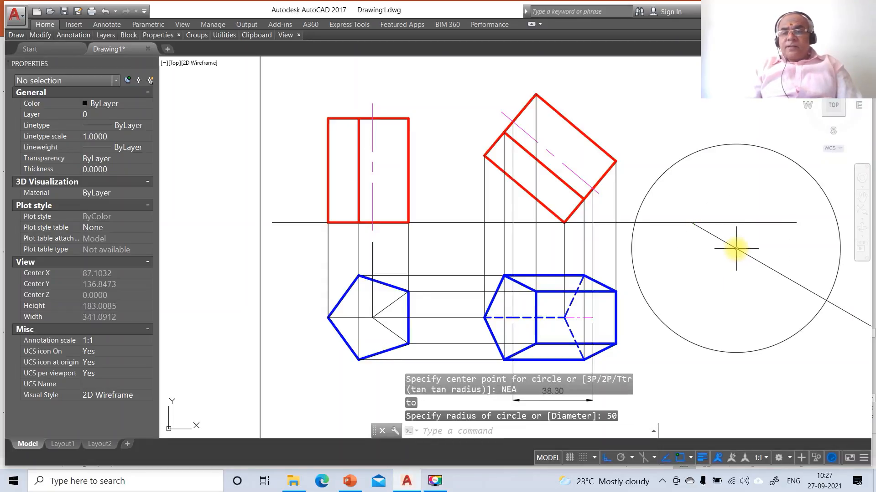
Draw a horizontal line leftward from the lower intersection of the circle and the inclined line, ending inside the circle.
type("L")
key("Return")
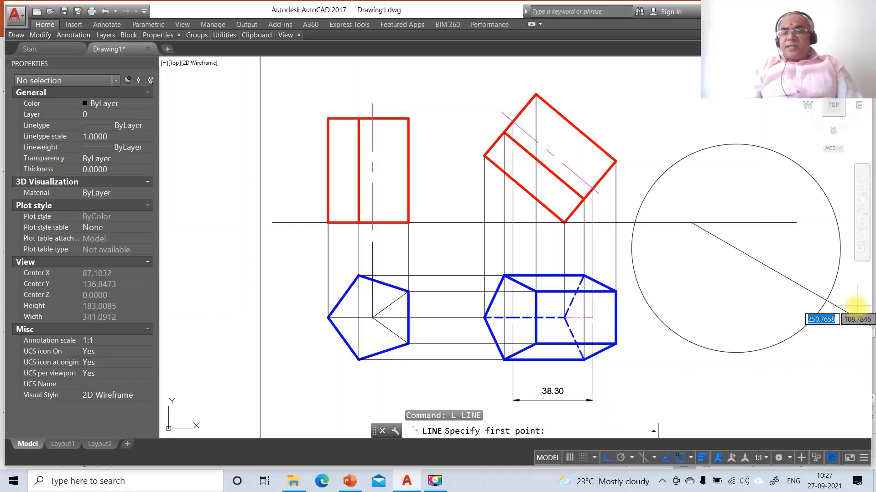
left_click(826, 301)
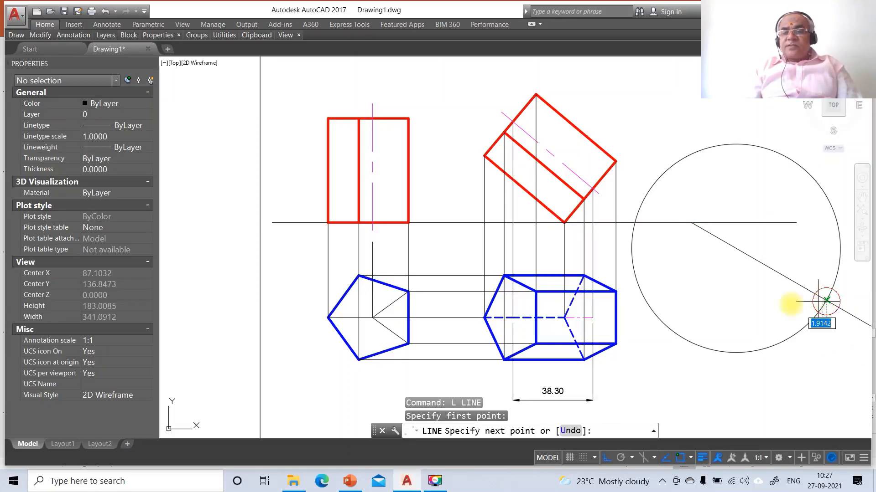
left_click(725, 305)
key("Return")
Break the circle to remove its lower-right portion just below the intersection with the inclined line.
type("br")
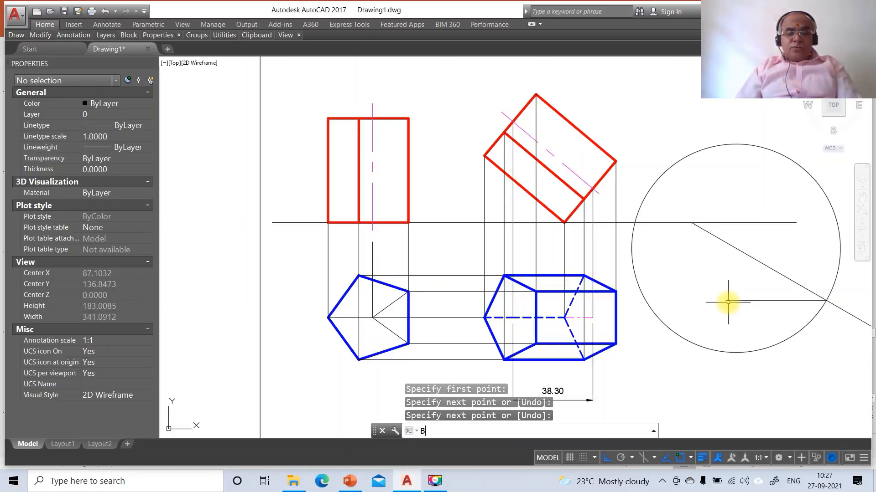
key("Return")
left_click(761, 352)
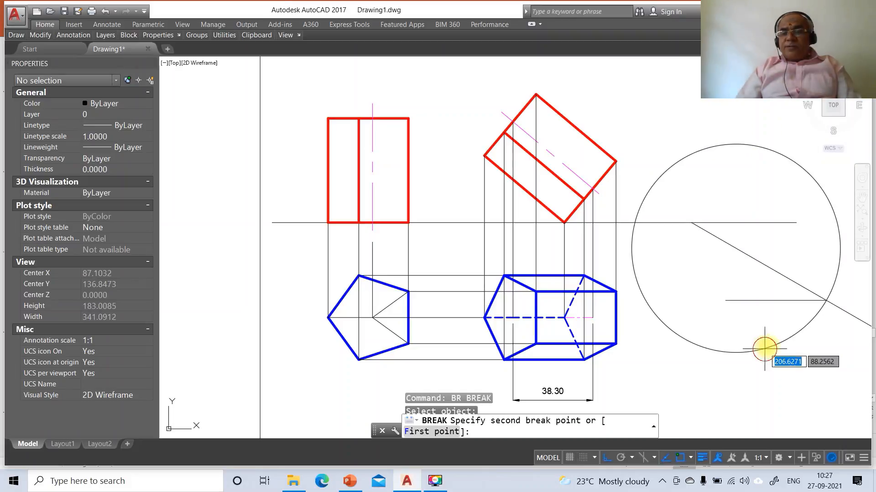
left_click(823, 313)
Try to break the circle's arc above its intersection with the inclined line.
key("Return")
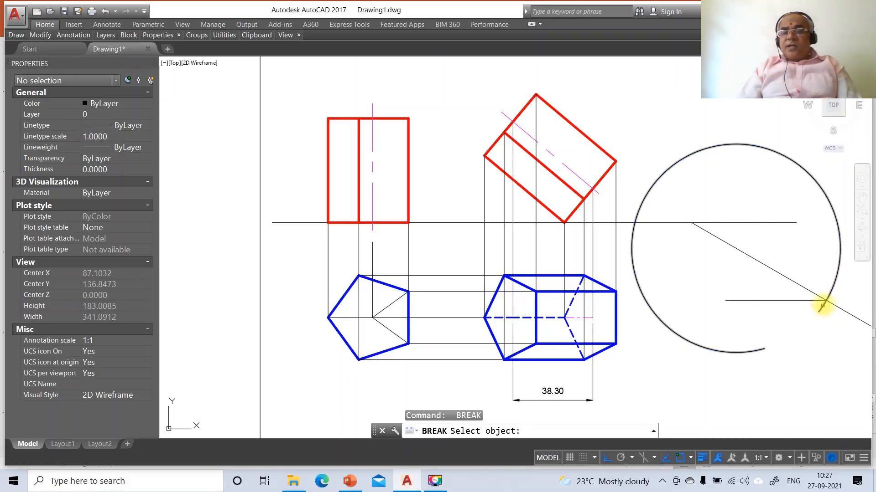
left_click(829, 298)
left_click(845, 246)
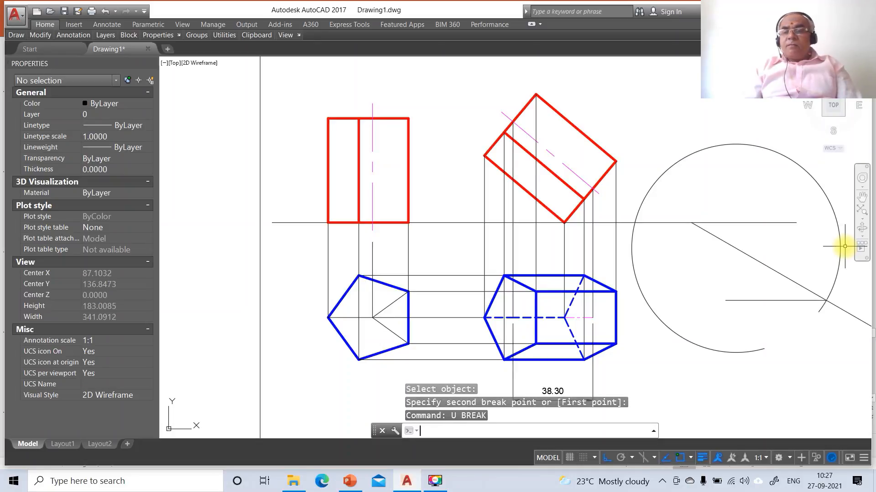
type("br")
key("Return")
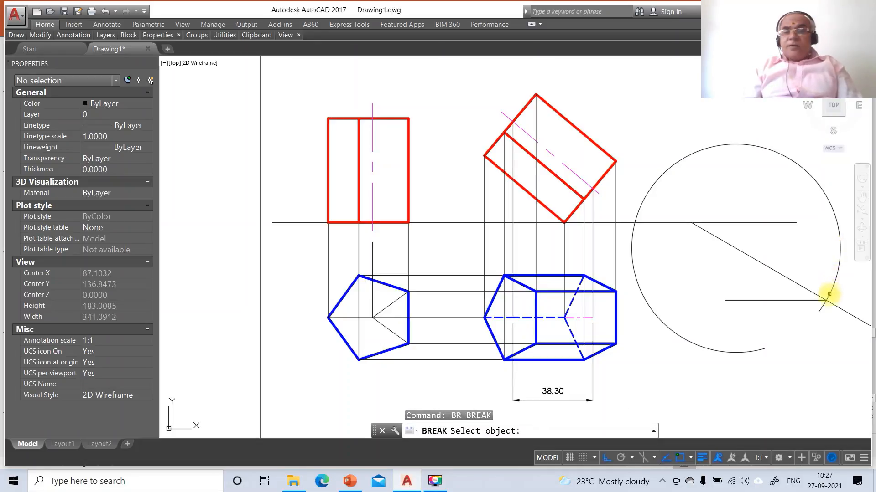
left_click(840, 261)
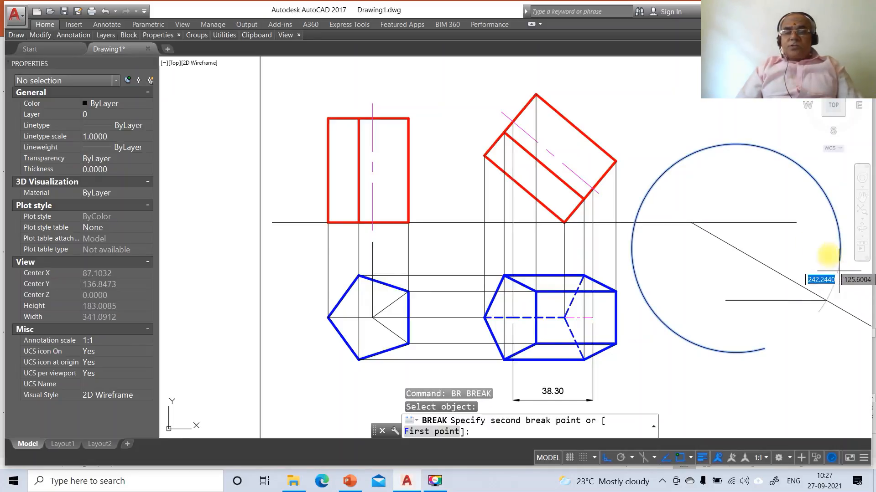
key("Escape")
type("br")
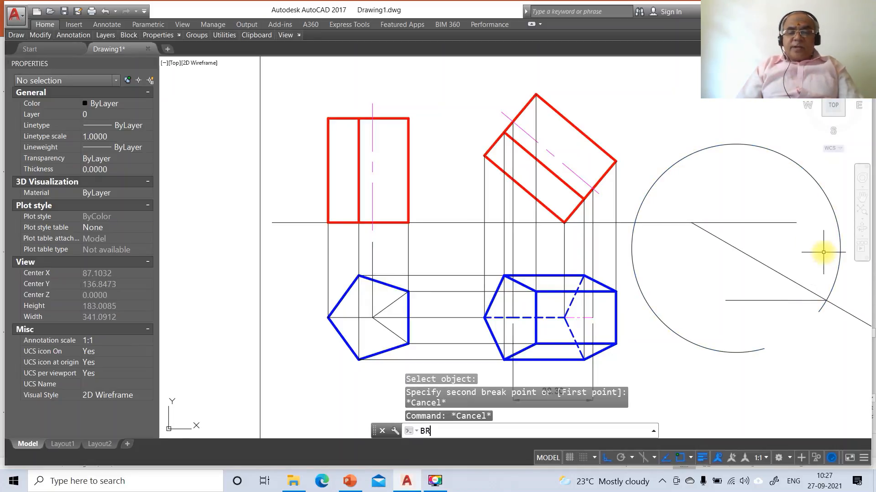
key("Return")
left_click(836, 268)
type("f")
key("Return")
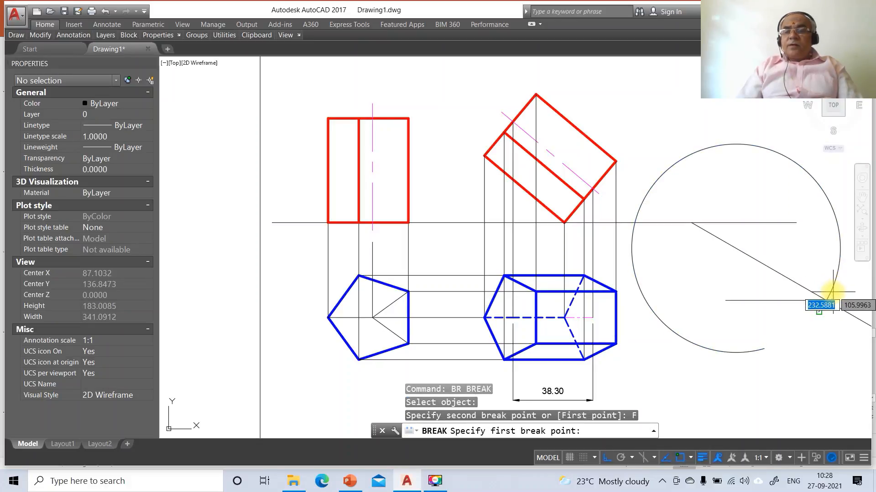
key("Escape")
key("Escape")
key("Escape")
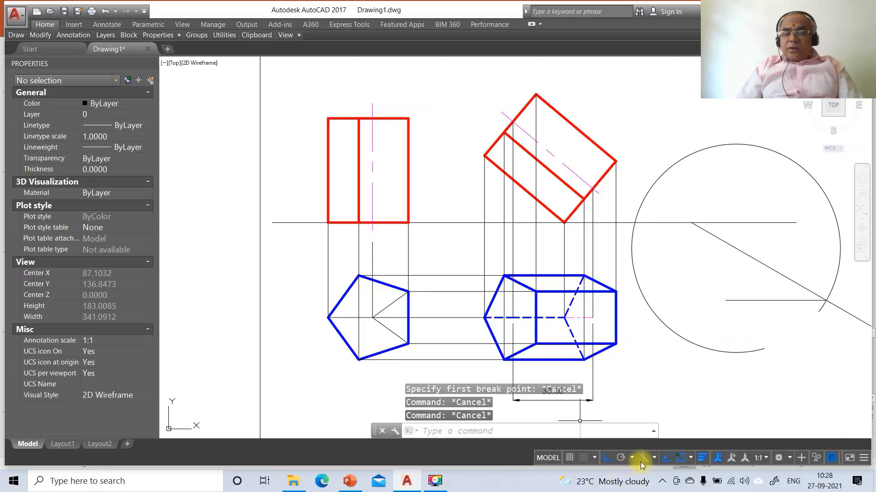
Turn off object snap and break the radius-50 circle just above its intersection with the inclined line.
left_click(678, 458)
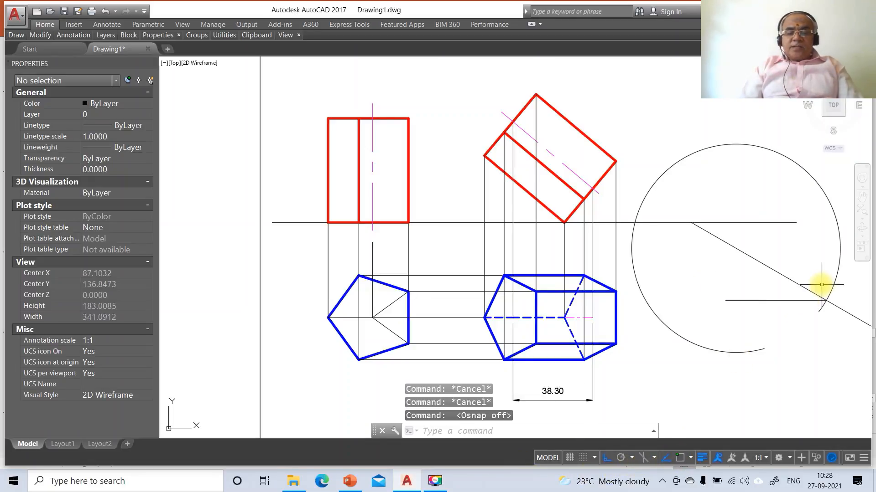
type("BR")
key("Return")
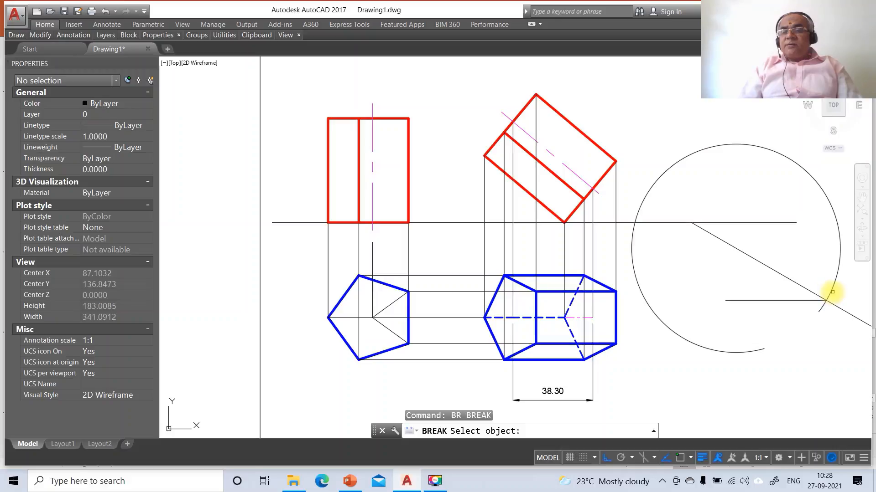
left_click(833, 292)
Erase the large remaining part of the radius-50 circle, keeping only the short arc across the inclined line.
type("E")
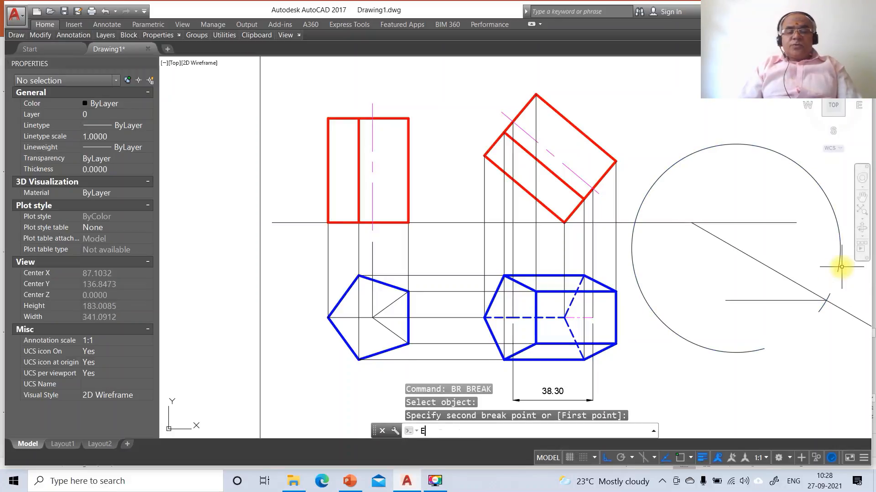
key("Return")
left_click(839, 262)
key("Return")
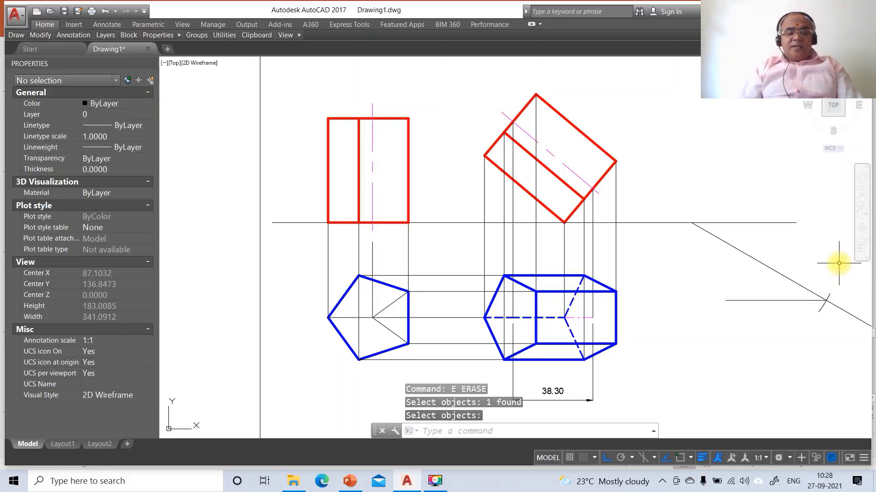
Trim the inclined line where it extends past the short arc, using the arc as the cutting edge.
type("TR")
key("Return")
left_click(823, 305)
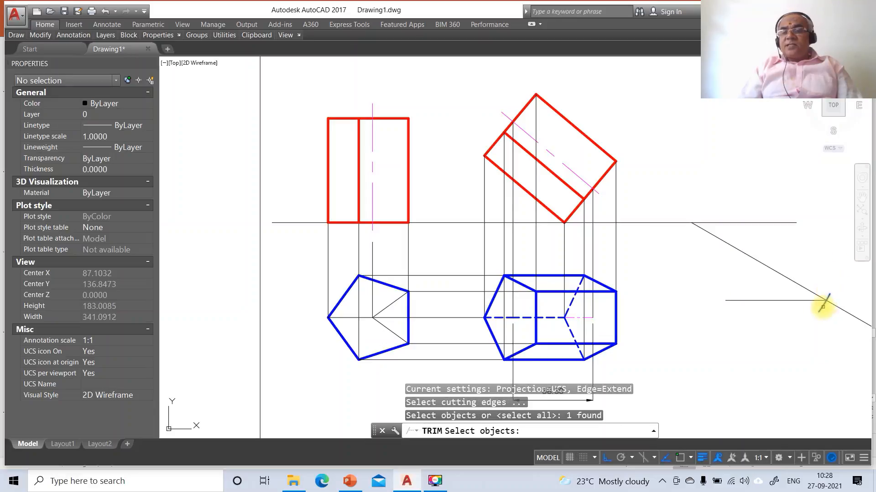
key("Return")
left_click(838, 307)
key("Return")
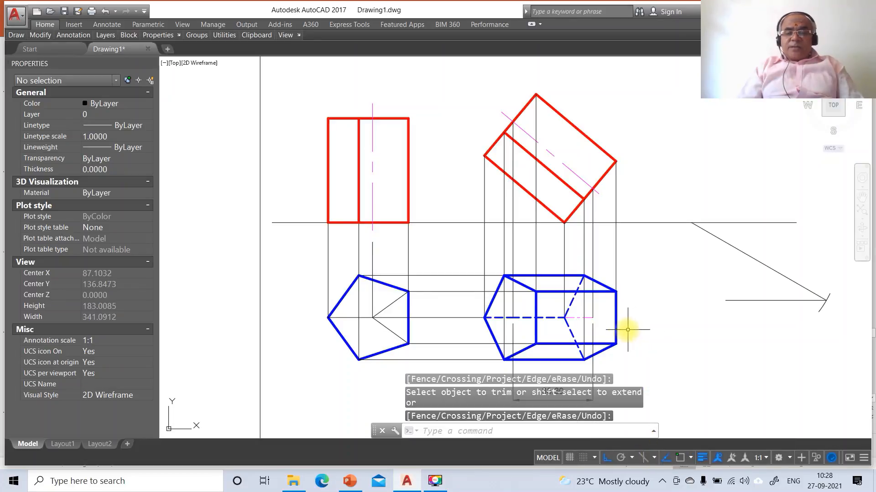
key("Escape")
key("Escape")
key("Escape")
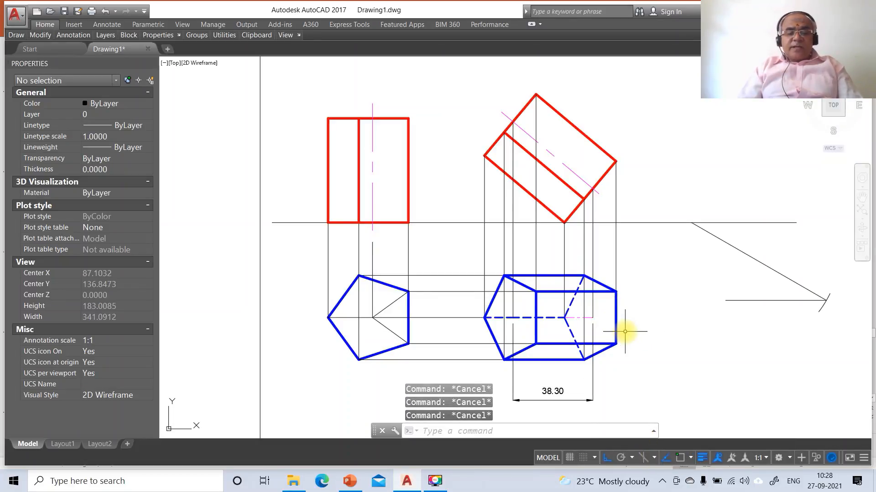
Draw a circle of radius 38.30 sharing the centre of the short arc on the inclined line.
type("c")
key("Return")
type("ce")
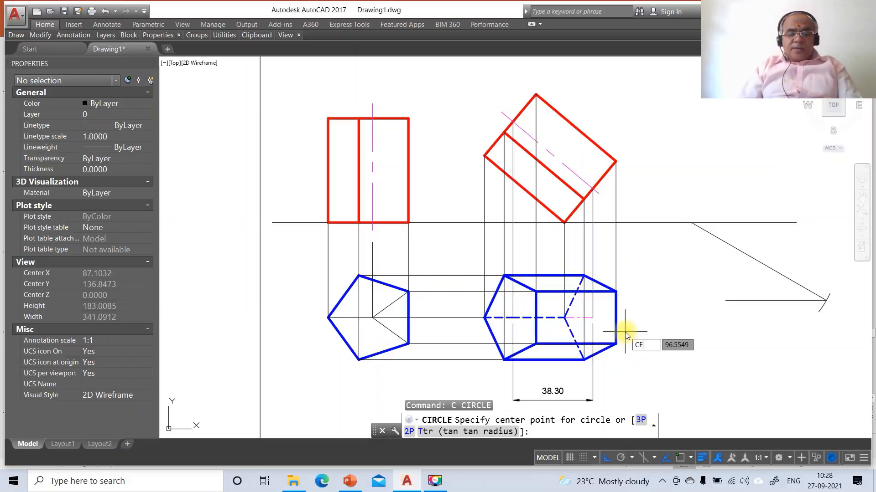
type("n")
key("Return")
left_click(816, 308)
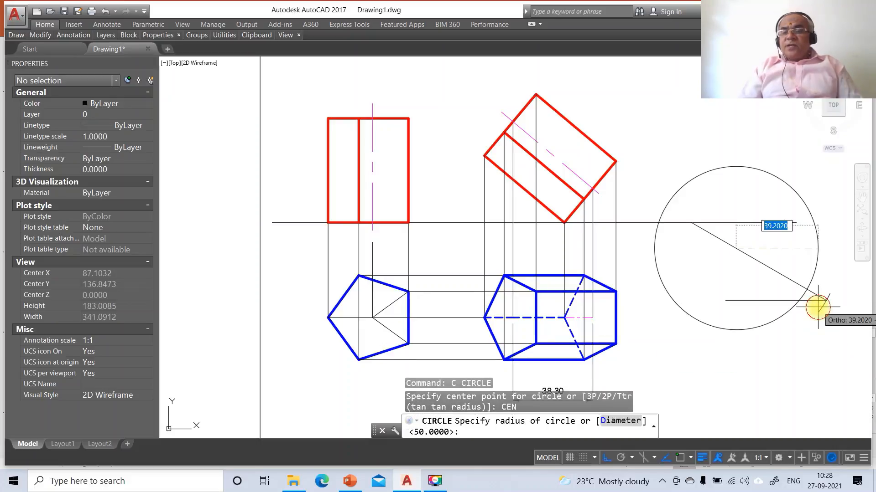
type("3")
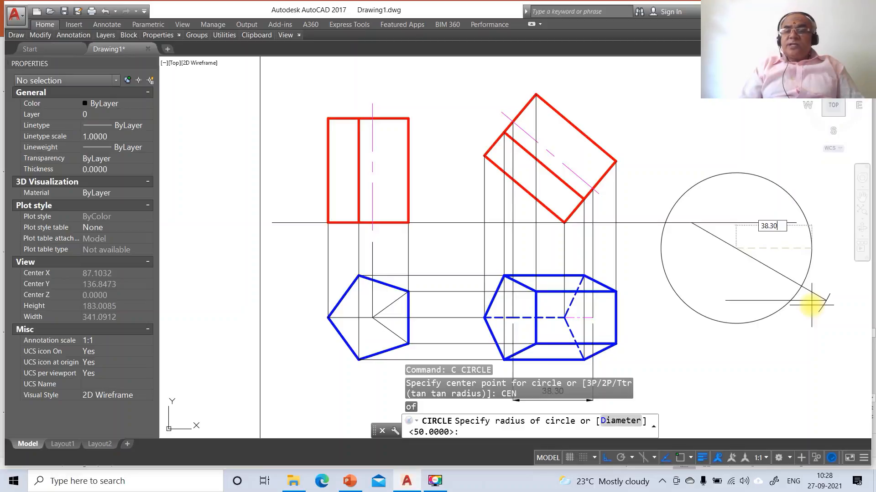
type("8.30")
key("Return")
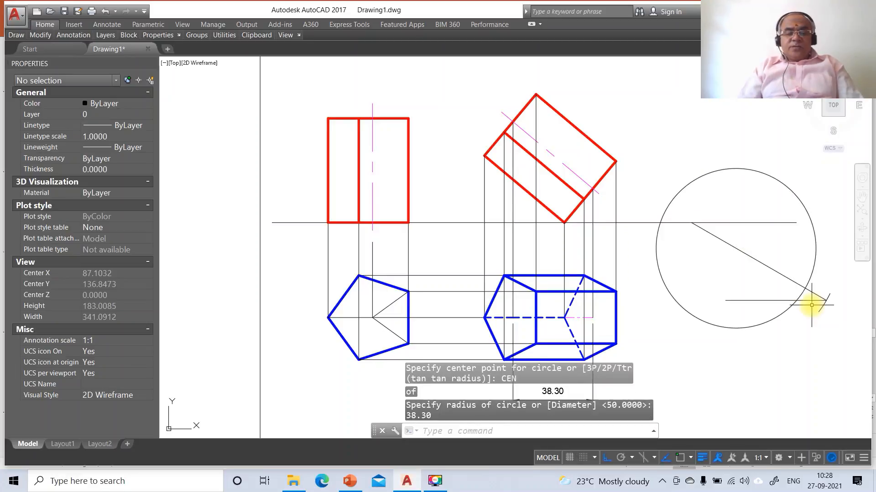
Break the 38.30-radius circle just below and just above its intersection with the horizontal locus line.
type("br")
key("Return")
left_click(783, 320)
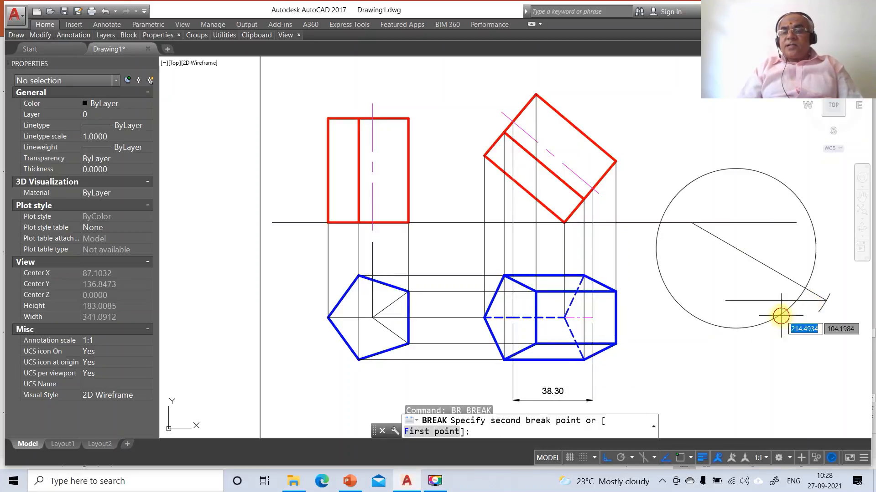
left_click(792, 307)
key("Return")
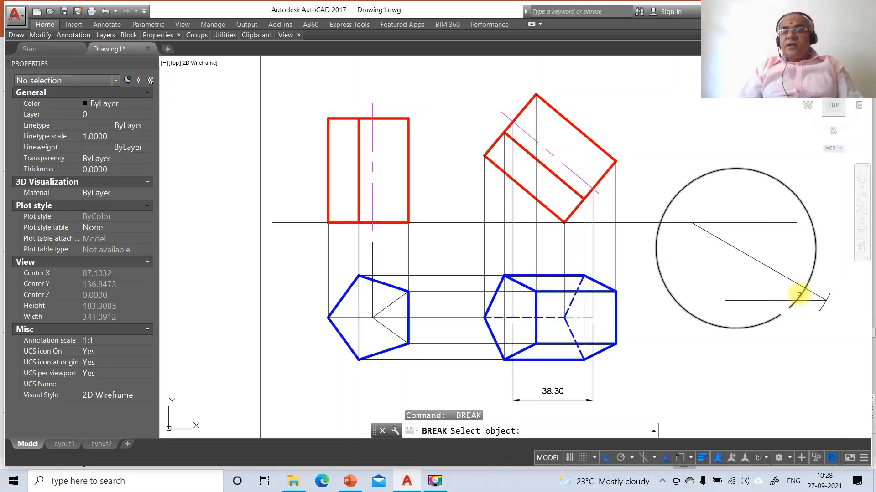
left_click(799, 294)
Erase the large remaining part of the 38.30-radius circle, keeping the short arc across the horizontal locus line.
type("E")
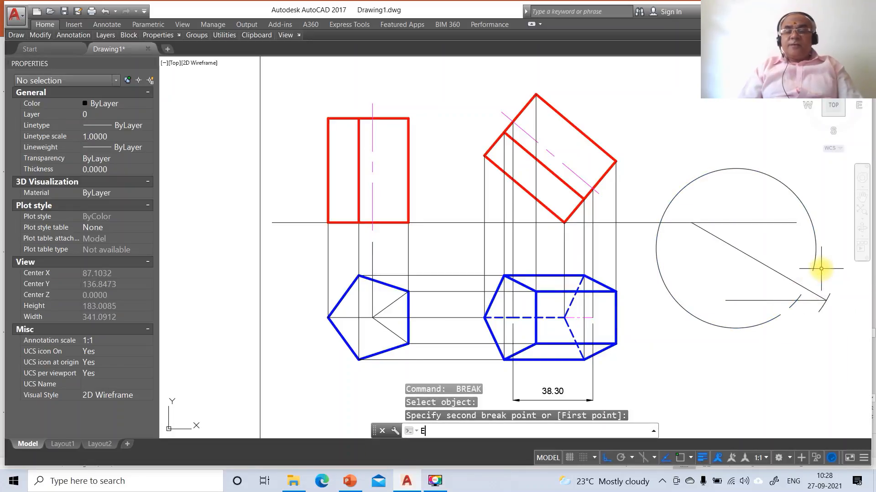
key("Return")
left_click(814, 258)
key("Return")
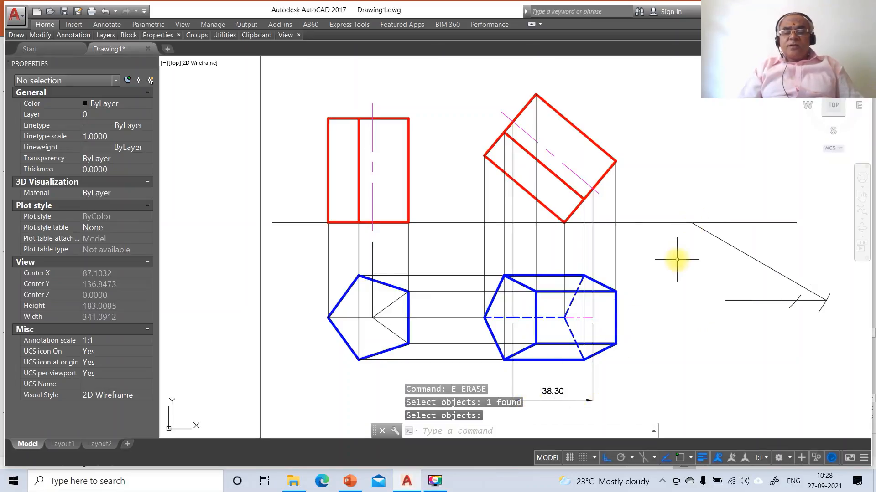
Erase the 38.30 linear dimension below the tilted prism's top view.
type("E")
key("Return")
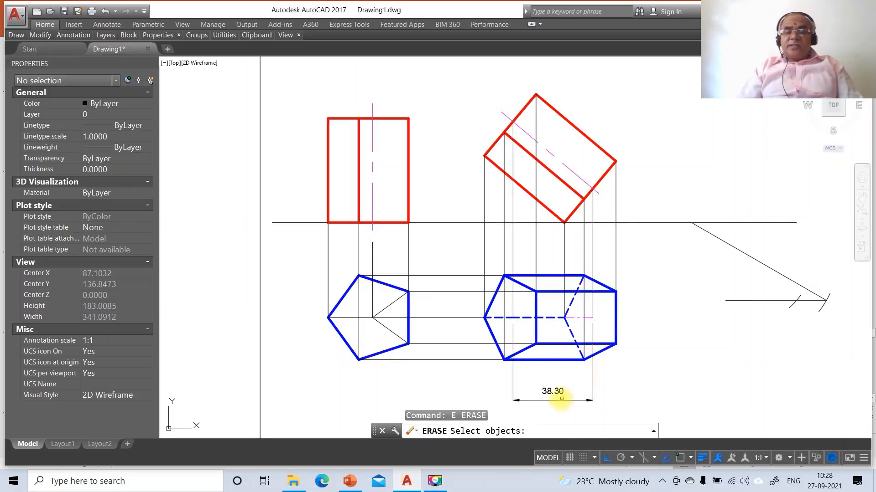
left_click(556, 401)
left_click(663, 401)
key("Return")
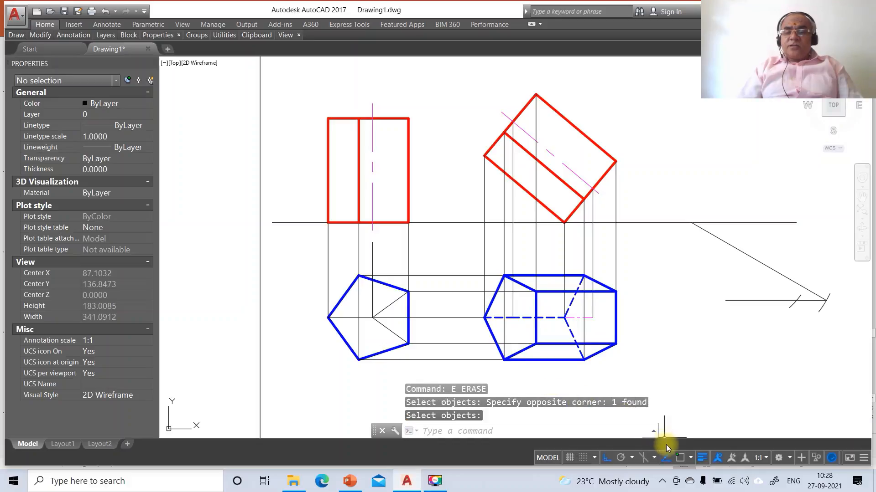
Turn on object snap and copy the tilted prism's top view from its left axis endpoint to the centre of the short arcs.
left_click(678, 458)
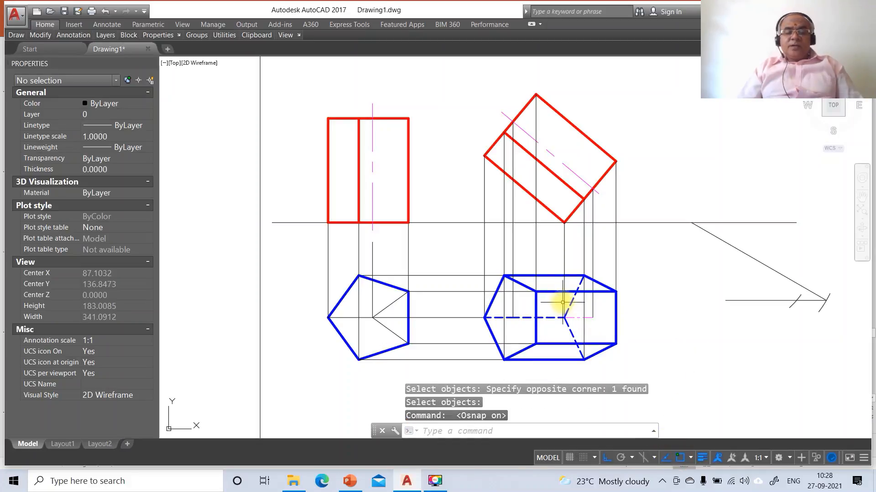
type("co")
key("Return")
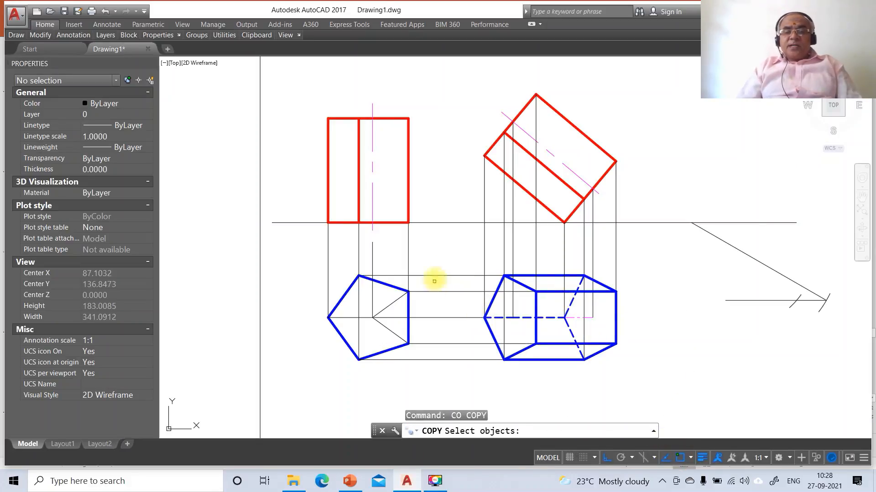
left_click(460, 248)
left_click(659, 383)
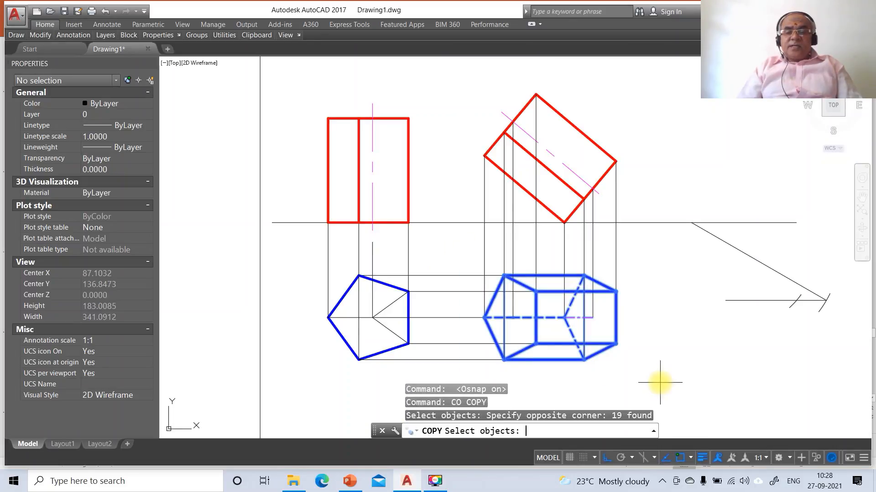
key("Return")
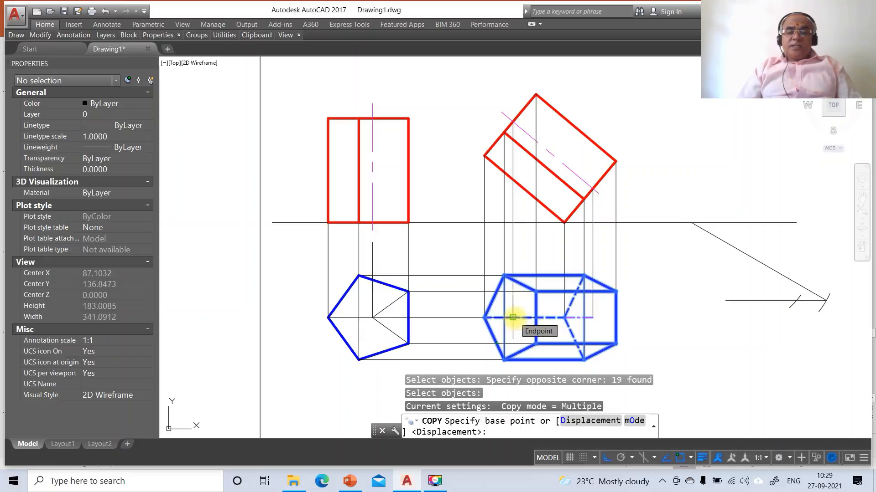
left_click(512, 317)
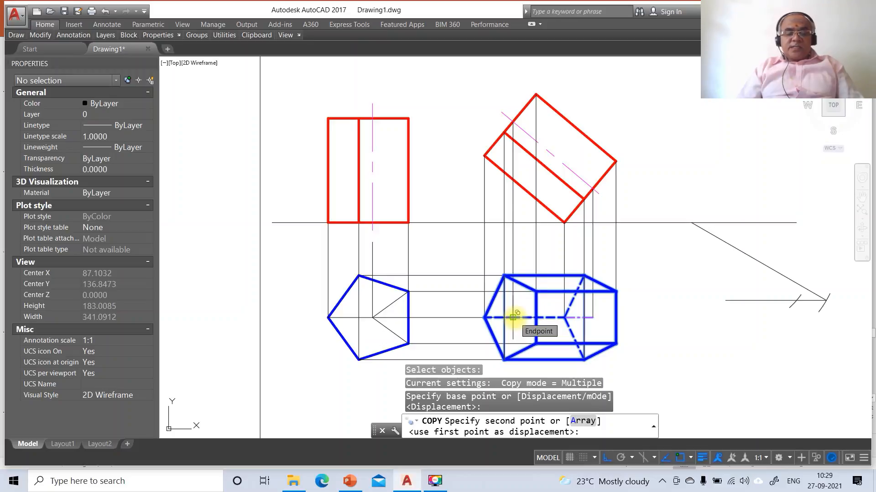
type("CEN")
key("Return")
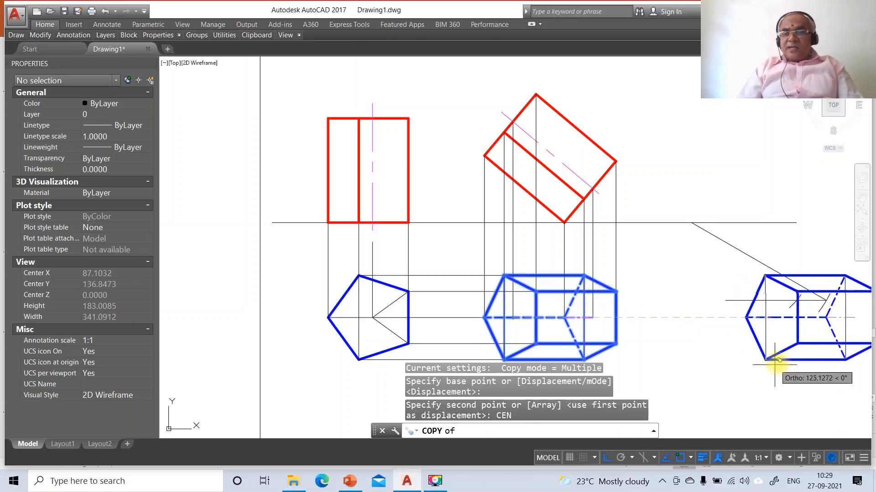
left_click(792, 306)
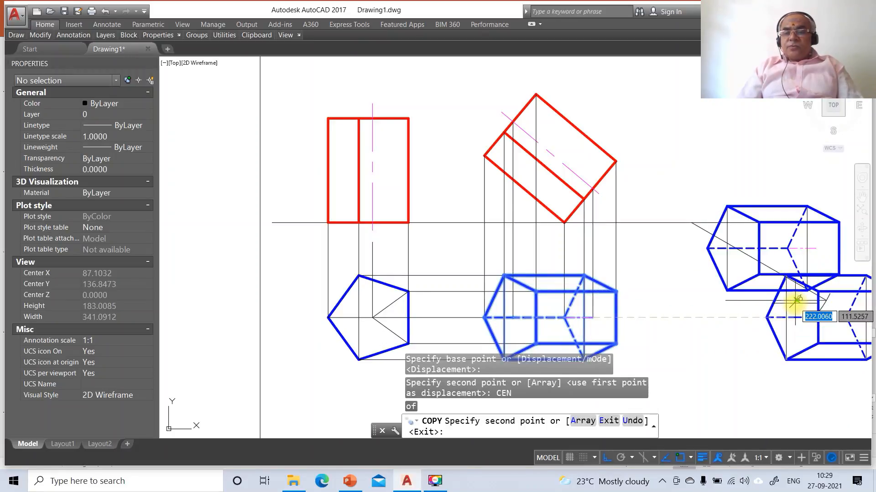
key("Escape")
key("Escape")
key("Escape")
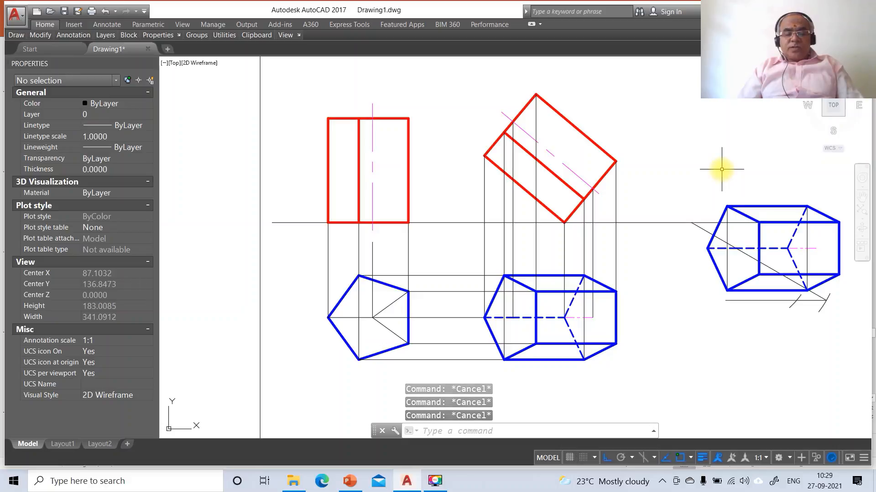
Rotate the copied top view about its axis endpoint on the inclined line, reference angle 0, aligning its axis with the short arc on the locus line.
type("RO")
key("Return")
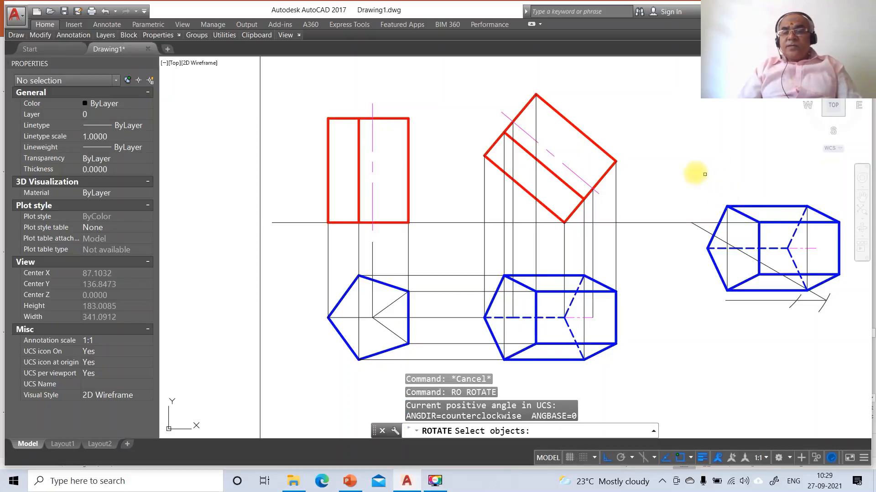
left_click(680, 168)
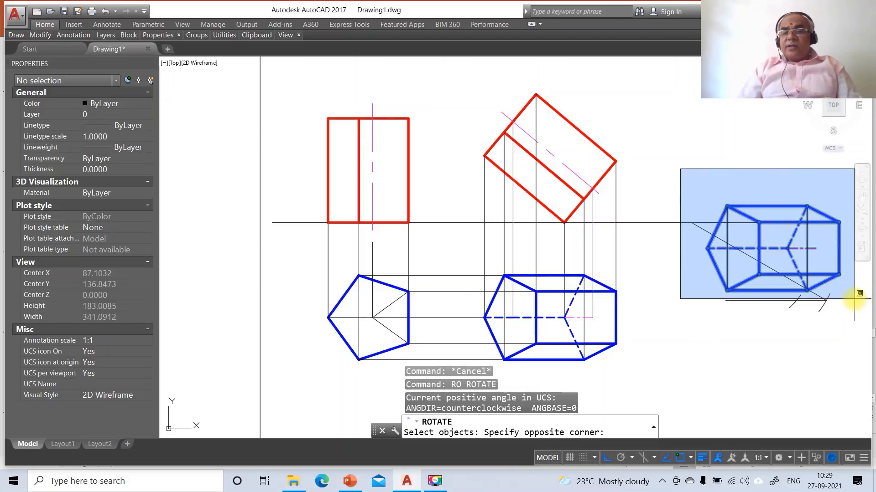
left_click(854, 299)
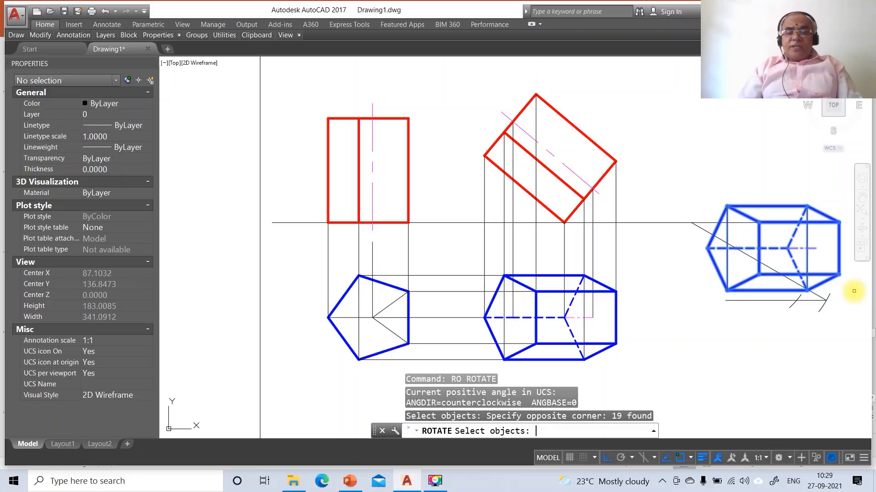
key("Return")
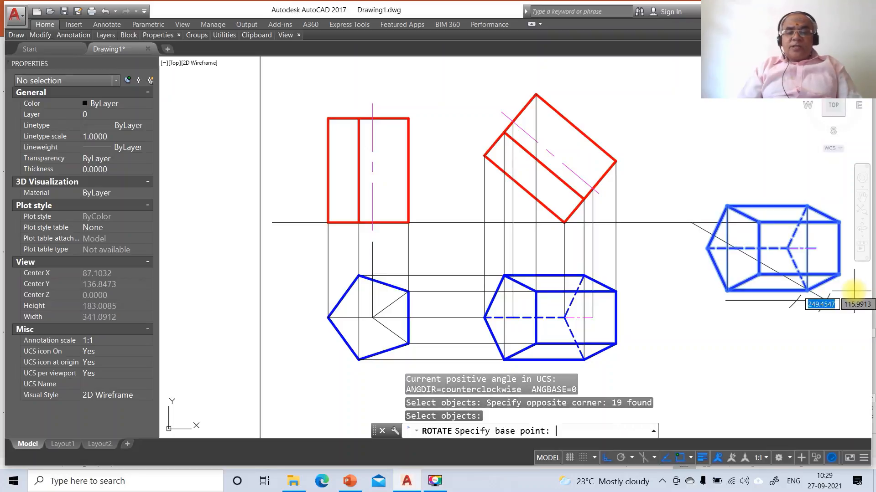
left_click(736, 248)
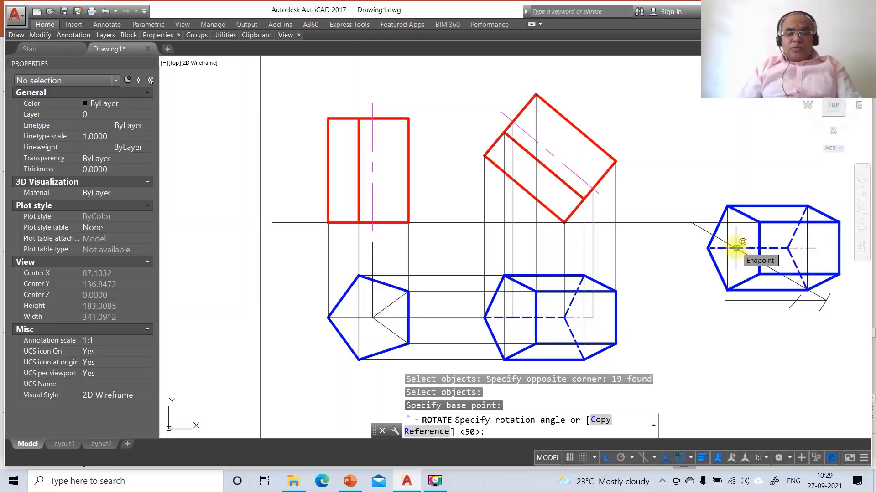
type("R")
key("Return")
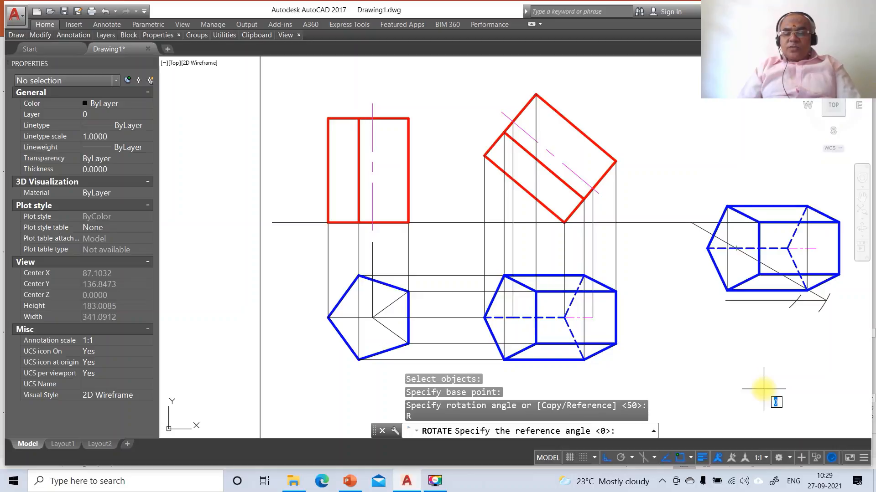
key("Return")
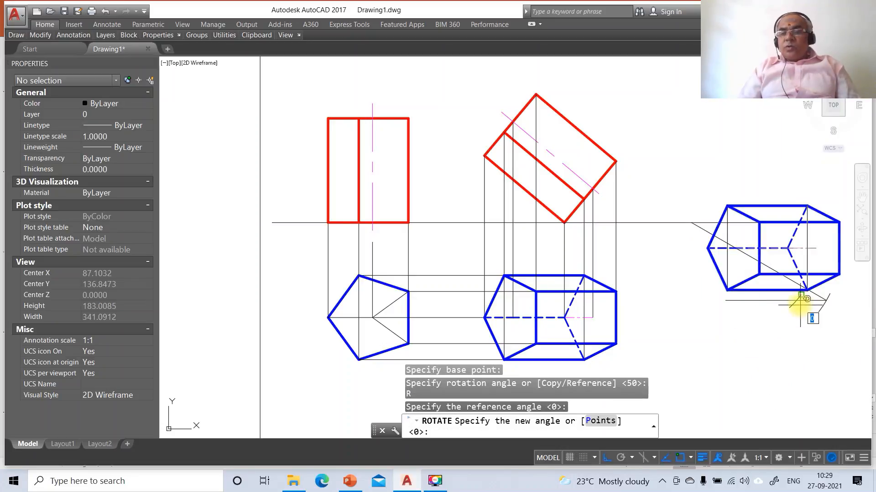
left_click(798, 302)
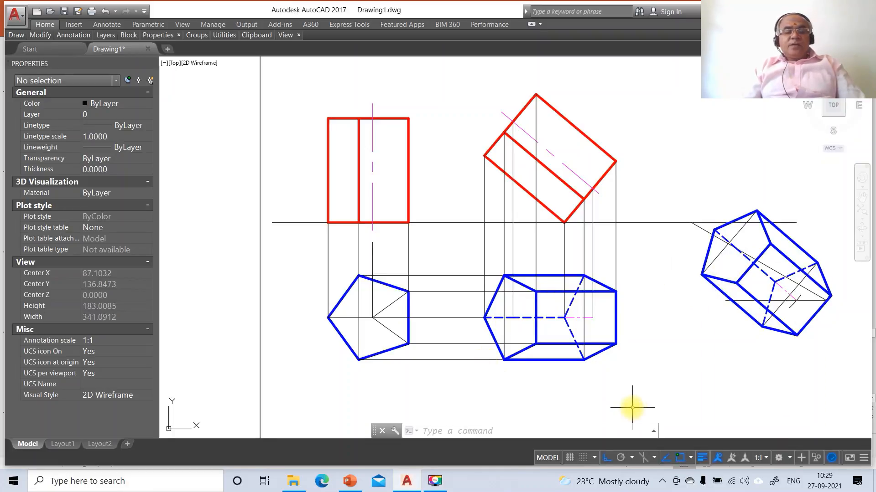
Break off the upper end of the 30° inclined line just outside the rotated top view.
key("Escape")
key("Escape")
type("br")
key("Return")
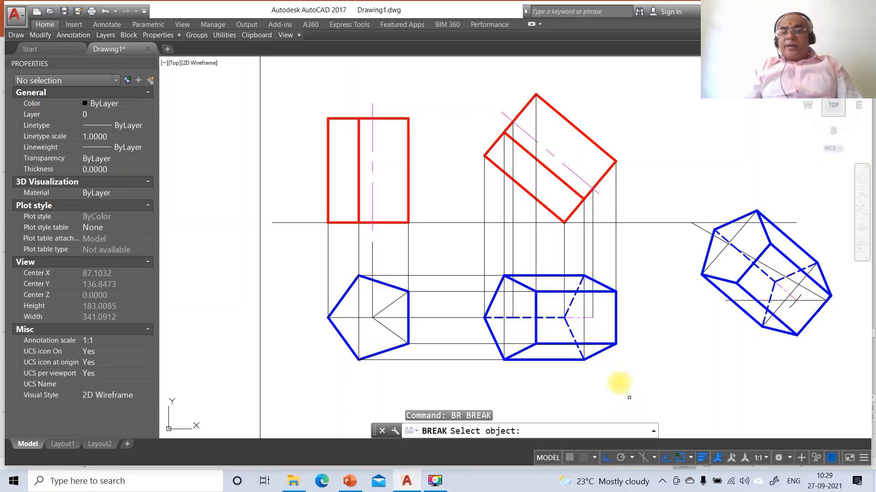
left_click(700, 228)
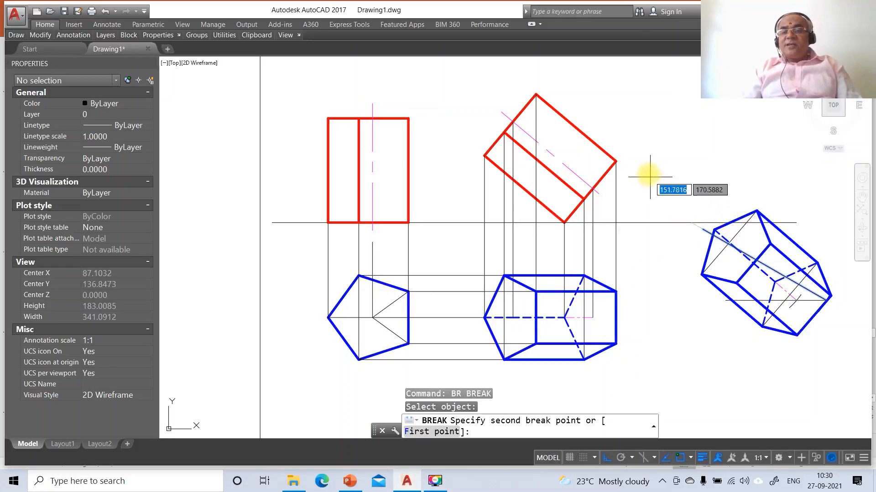
key("Escape")
Move the rotated top view with its inclined line, locus line and arc slightly down and to the left, with ortho off.
type("m")
key("Return")
left_click(677, 177)
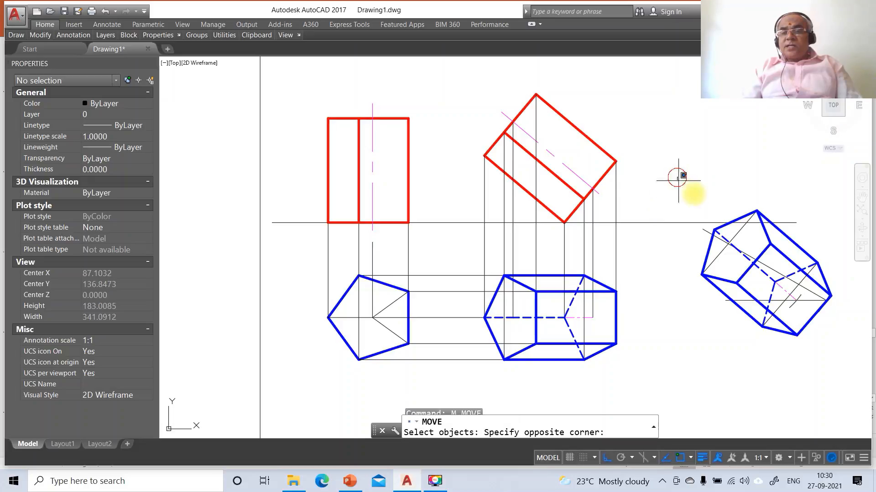
left_click(845, 356)
key("Return")
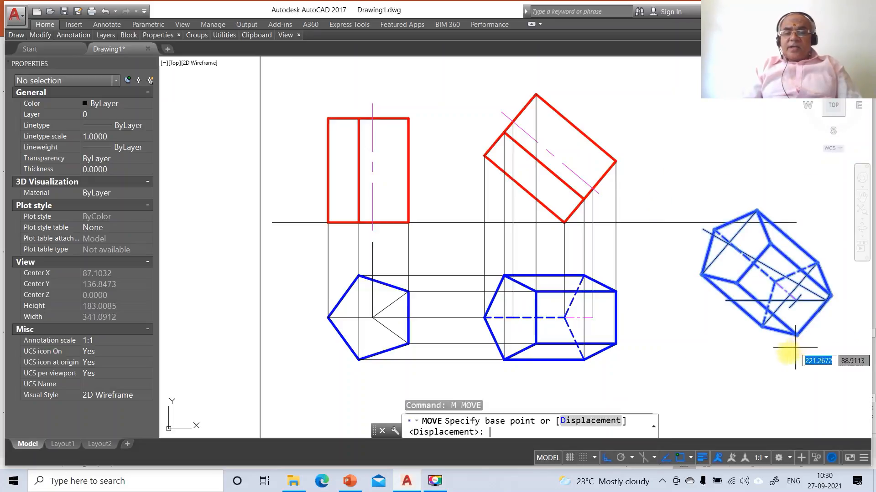
left_click(796, 337)
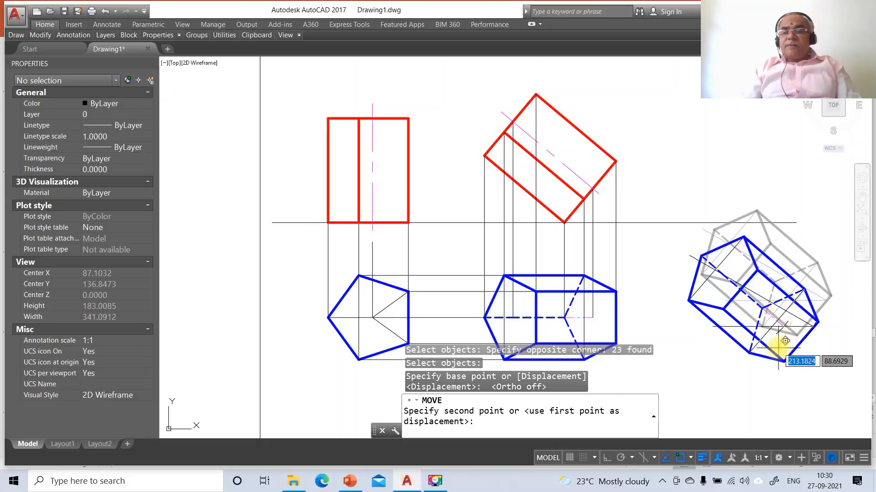
left_click(778, 348)
Draw a long horizontal projector with ortho on from the tilted front view's highest corner to beyond the rotated top view.
type("z")
key("Return")
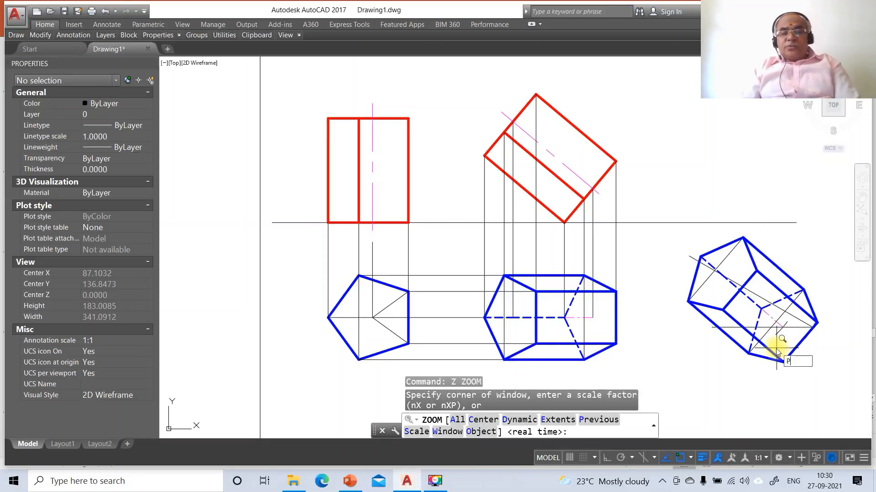
type("w")
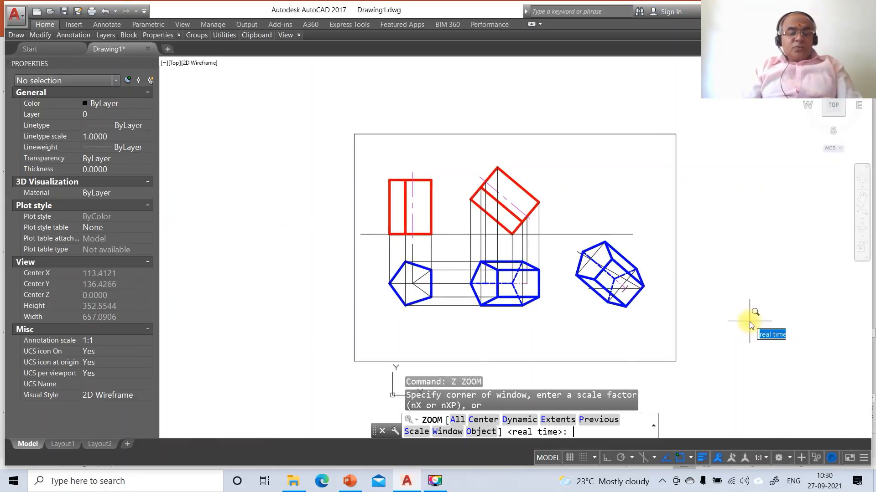
key("Return")
left_click(350, 149)
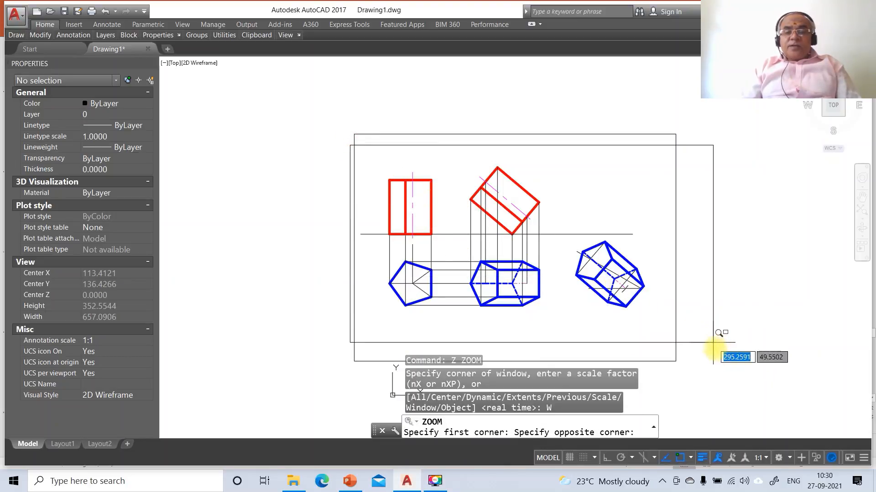
left_click(719, 361)
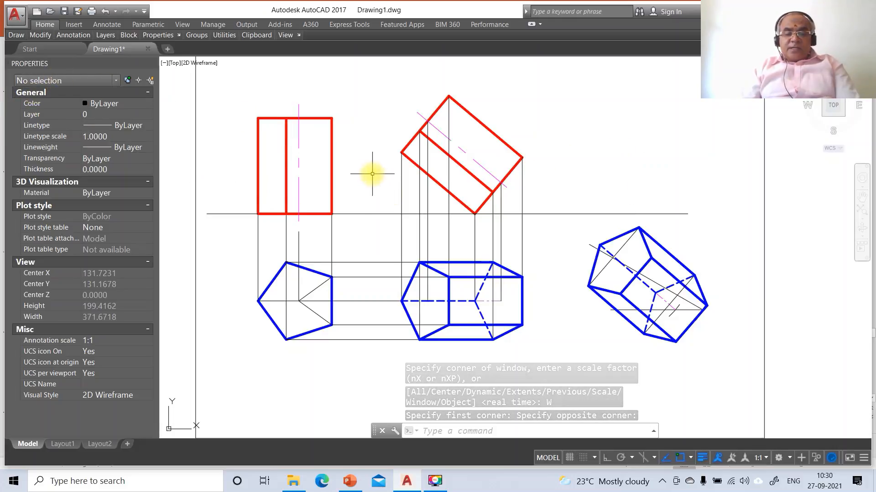
type("l")
key("Return")
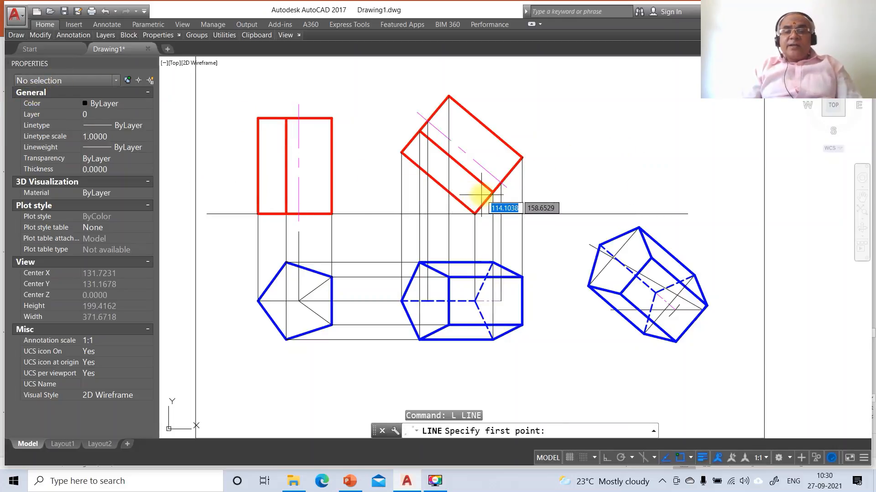
left_click(449, 96)
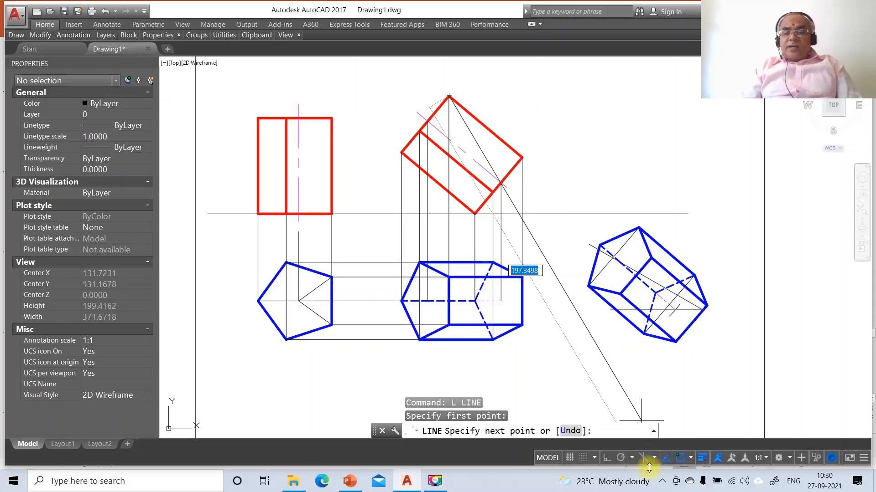
left_click(608, 462)
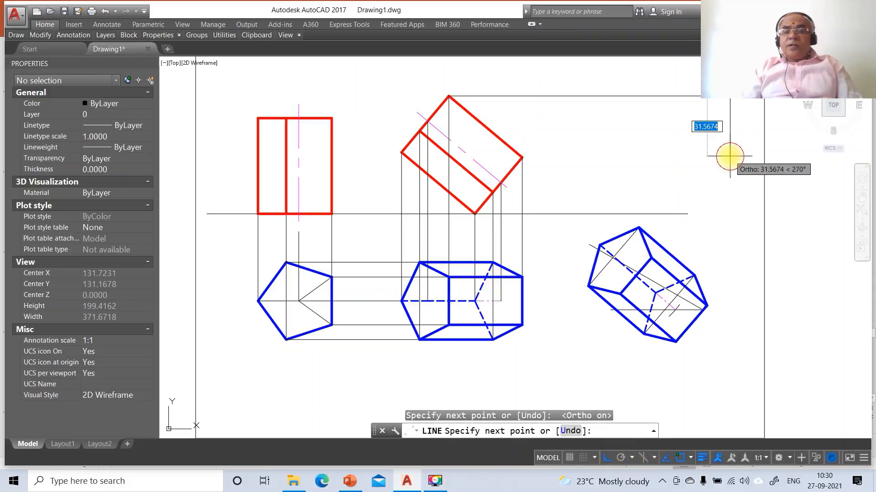
left_click(728, 164)
key("Return")
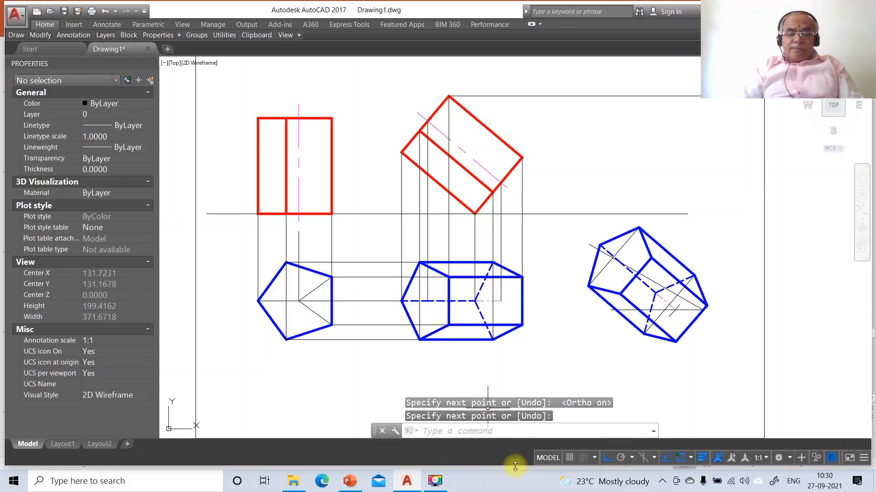
Enable the Perpendicular object snap mode in the drafting settings.
type("0")
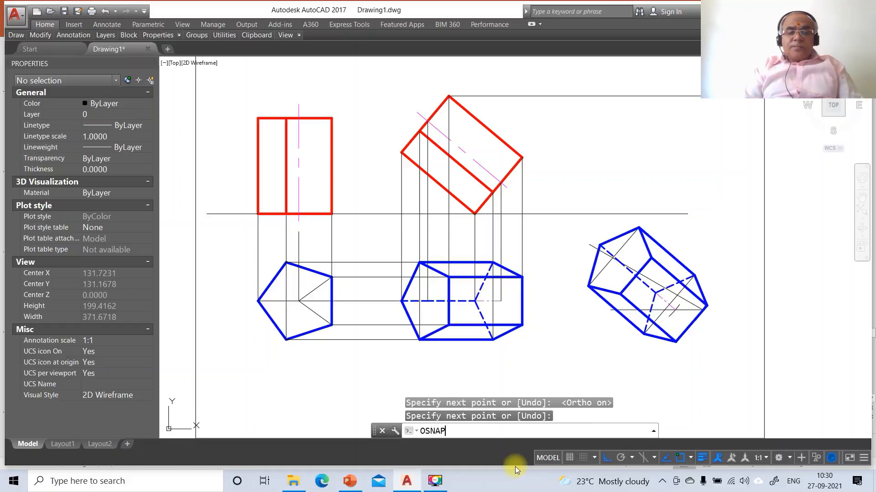
type("SNAP")
key("Return")
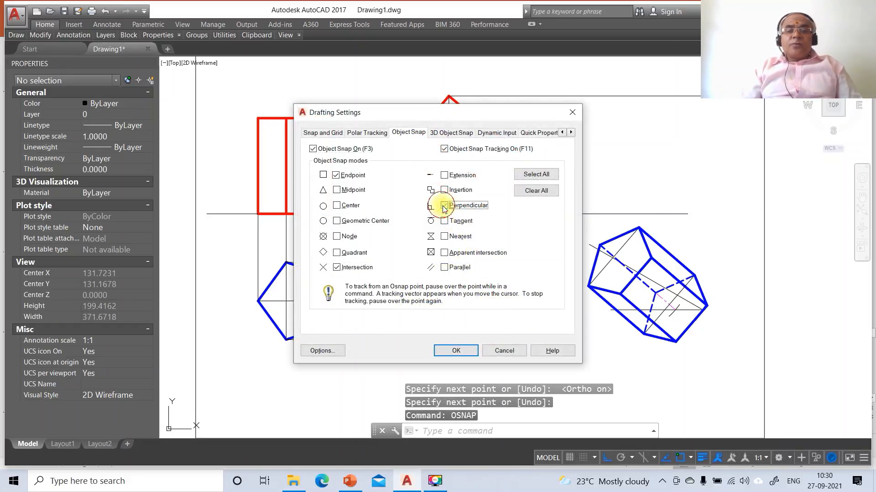
left_click(452, 351)
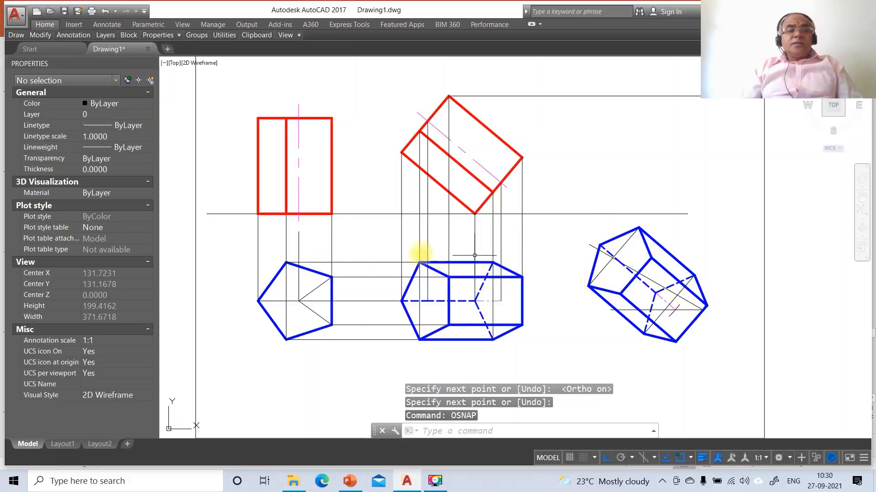
Draw vertical projectors from both ends of the rotated top view's inner solid edge up to the highest horizontal projector.
type("L")
key("Return")
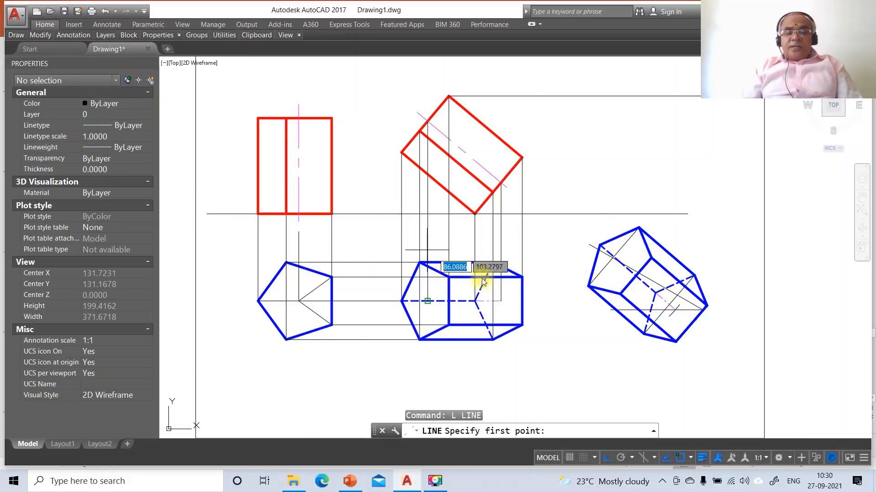
left_click(620, 294)
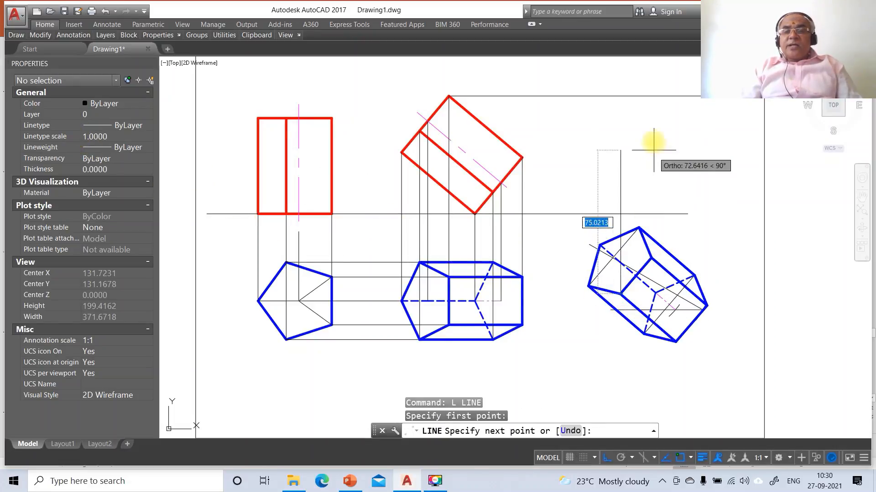
left_click(660, 97)
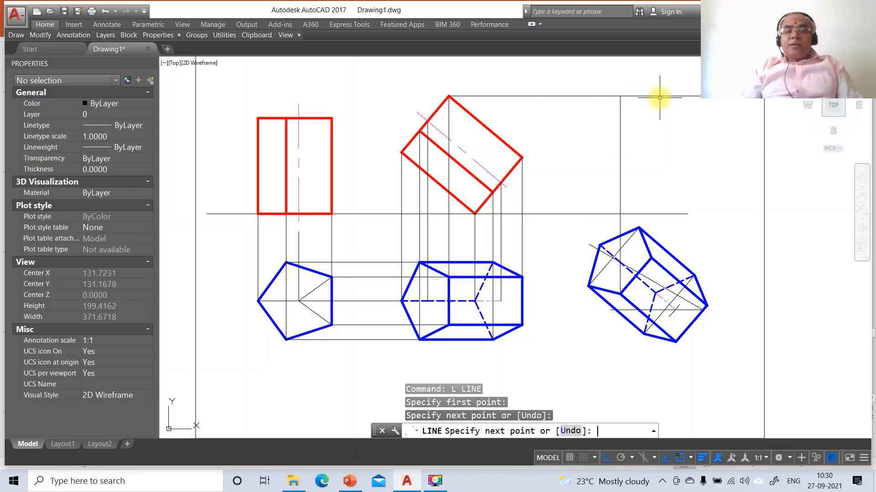
key("Return")
key("Return")
left_click(651, 258)
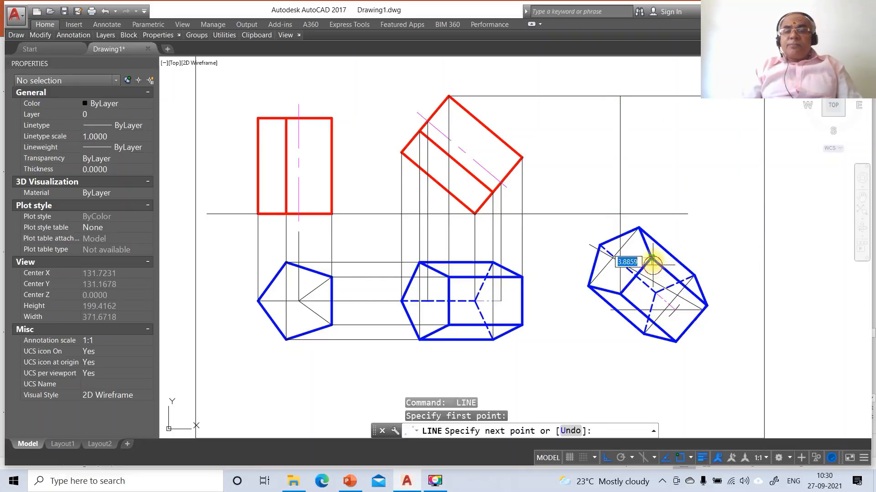
left_click(686, 98)
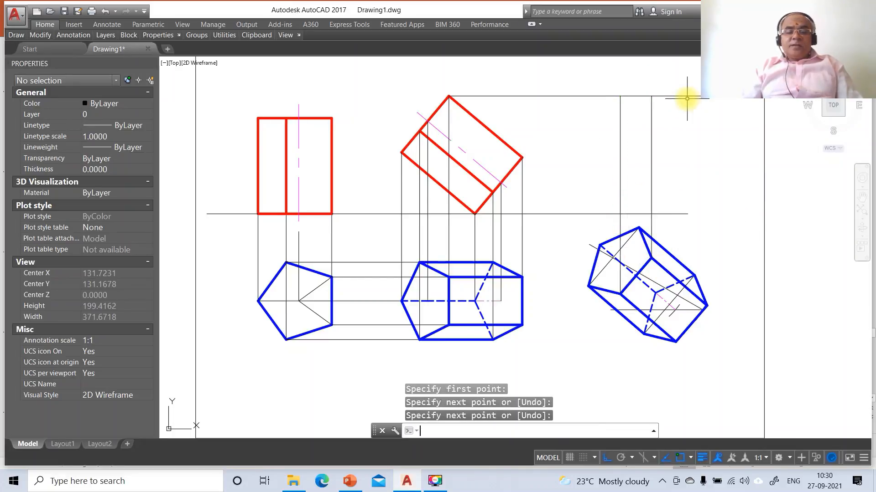
key("Return")
Fillet the highest horizontal projector with the second vertical projector at radius 0 to form a sharp corner.
type("F")
key("Return")
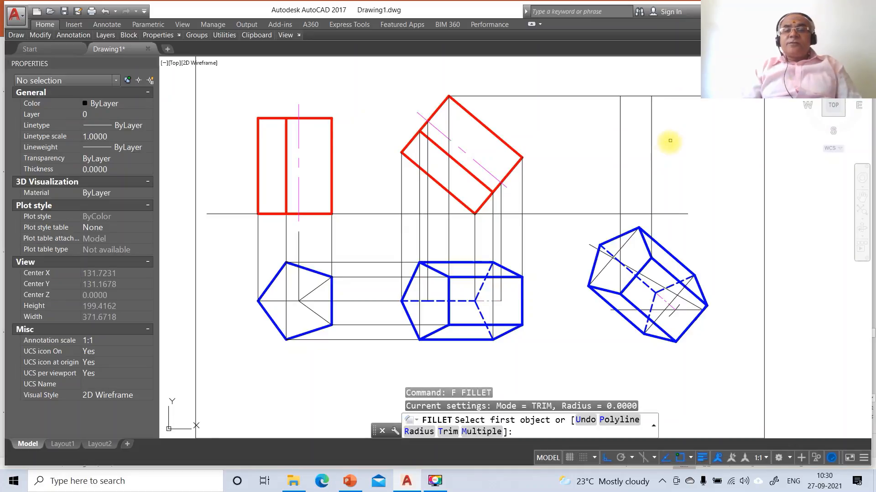
left_click(642, 95)
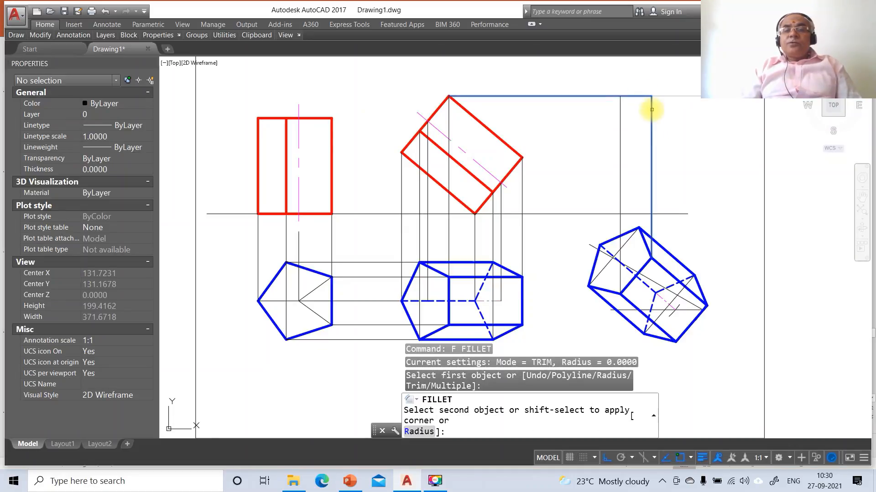
left_click(652, 110)
Check the final solution slide in PowerPoint and, back in AutoCAD, draw a horizontal projector from the tilted front view's upper axis end past the vertical projectors.
left_click(350, 481)
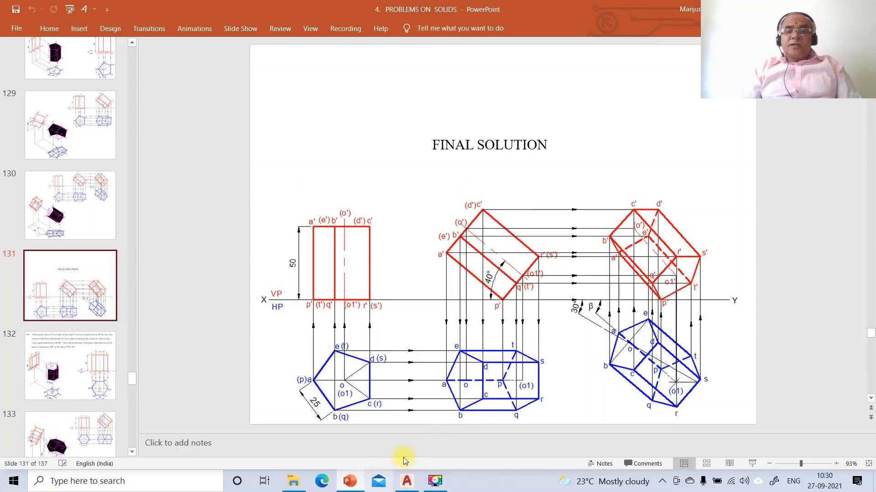
left_click(406, 481)
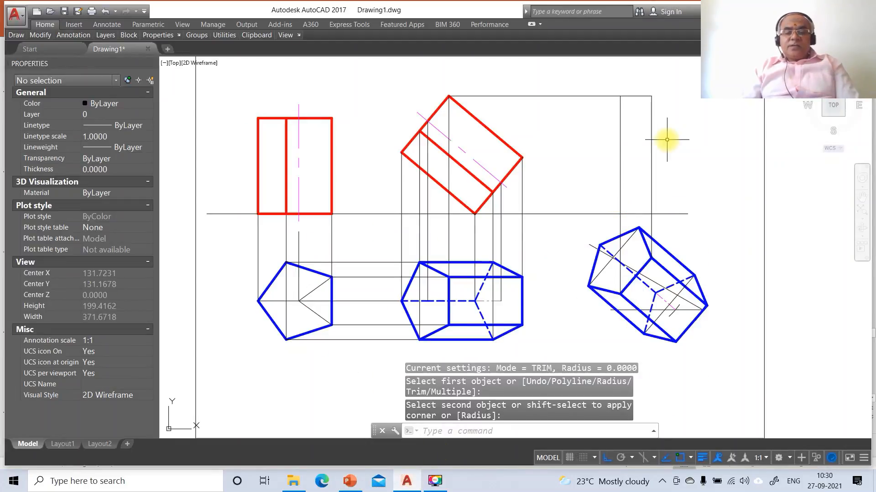
type("l")
key("Return")
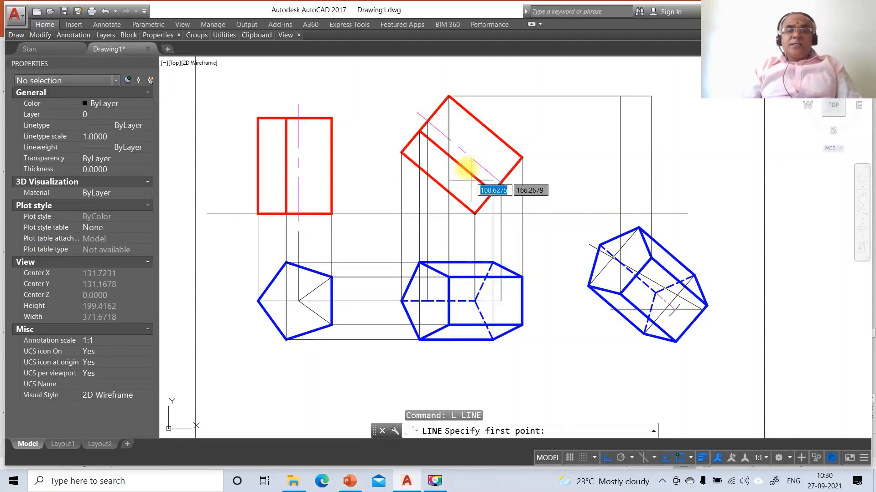
left_click(427, 121)
left_click(712, 120)
key("Return")
key("Return")
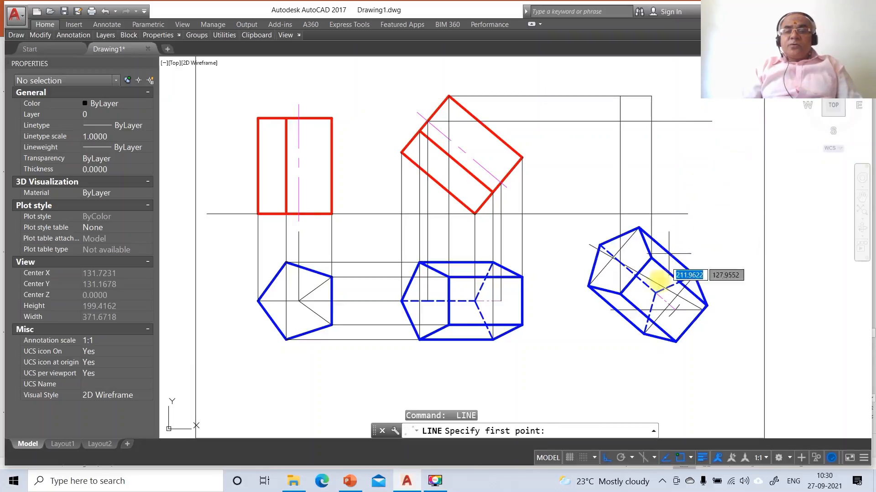
Draw a vertical projector from the rotated top view's axis up to the horizontal projector of the tilted front view's axis end.
left_click(620, 262)
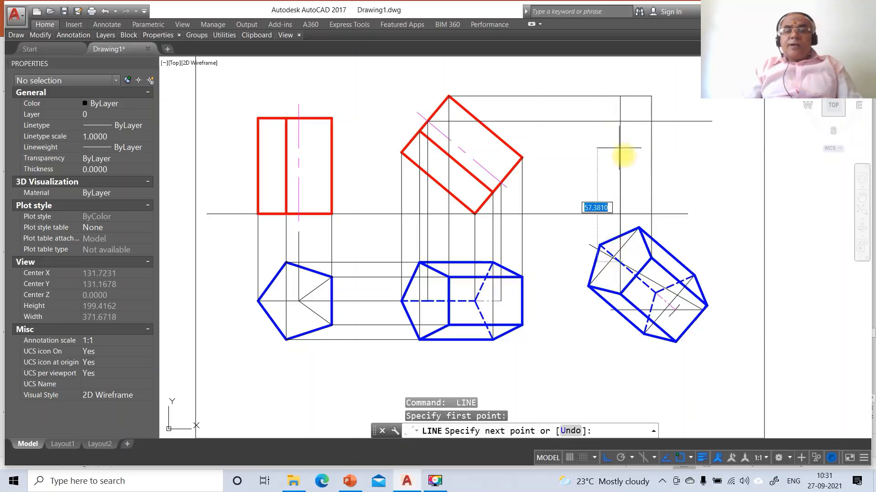
key("Escape")
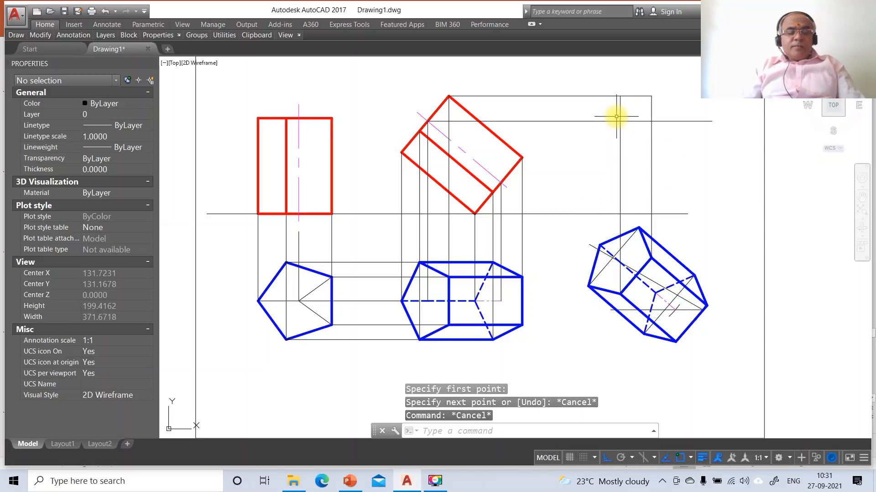
type("z")
key("Return")
type("w")
key("Return")
left_click(407, 98)
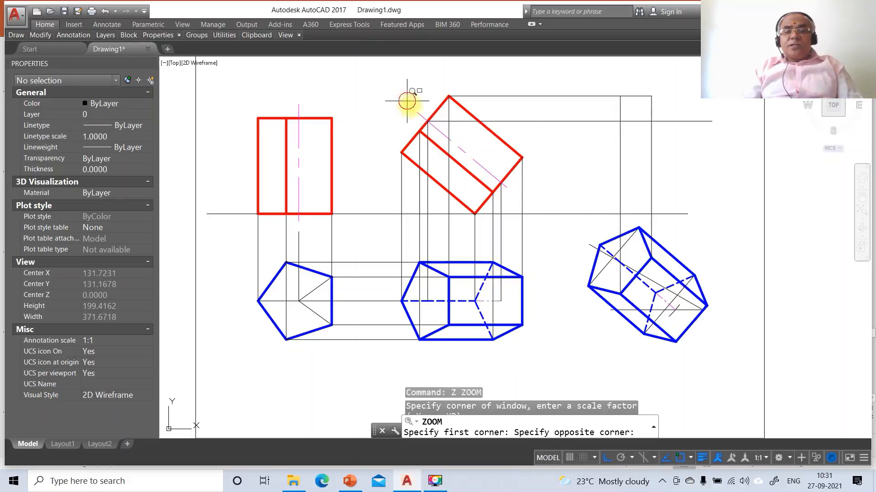
left_click(722, 314)
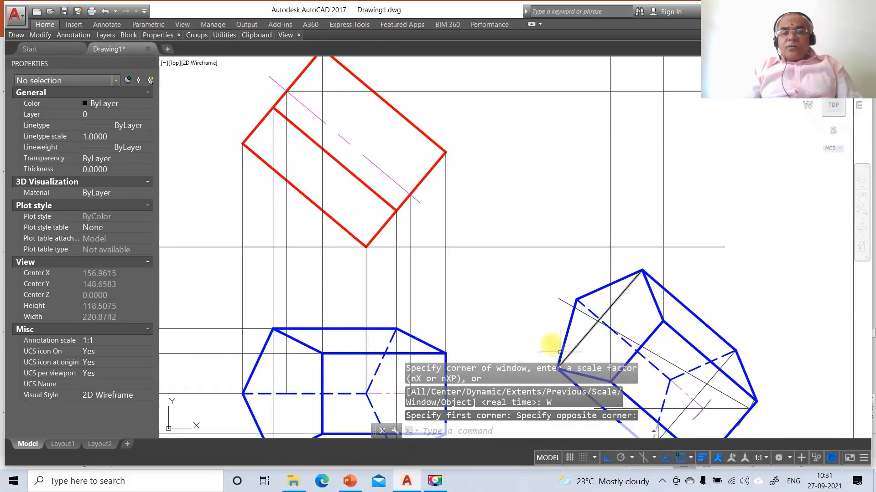
type("l")
key("Return")
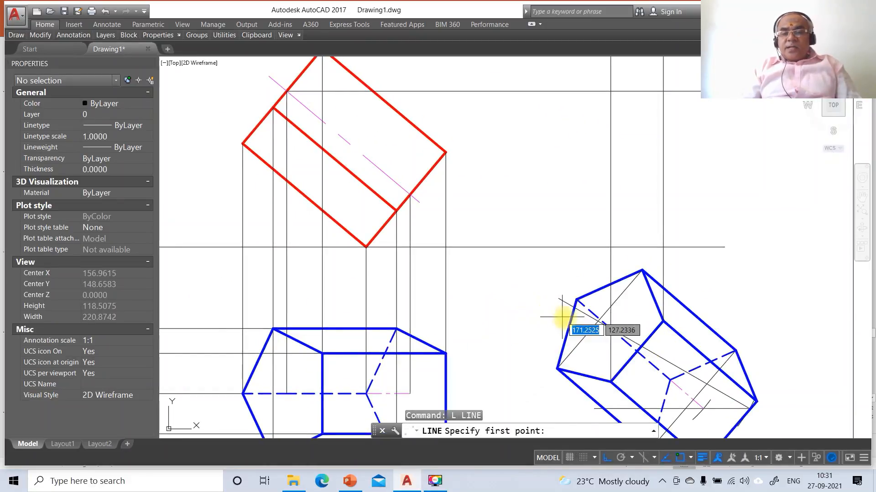
left_click(603, 328)
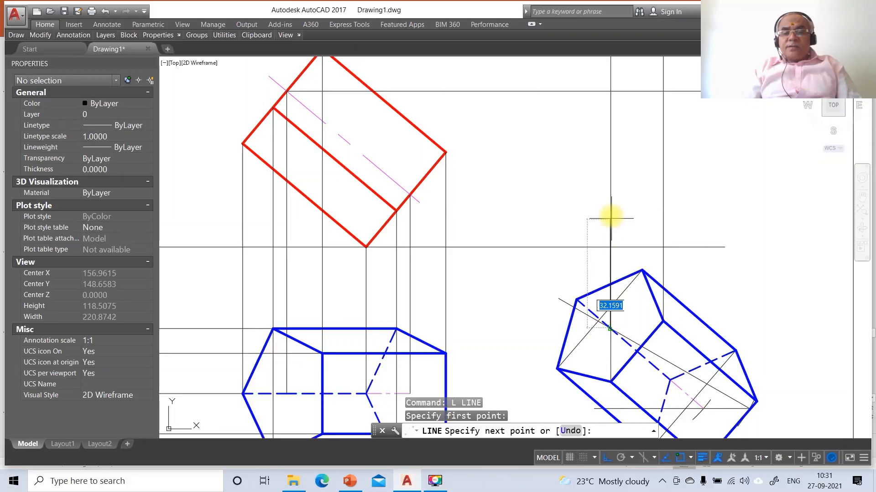
left_click(635, 90)
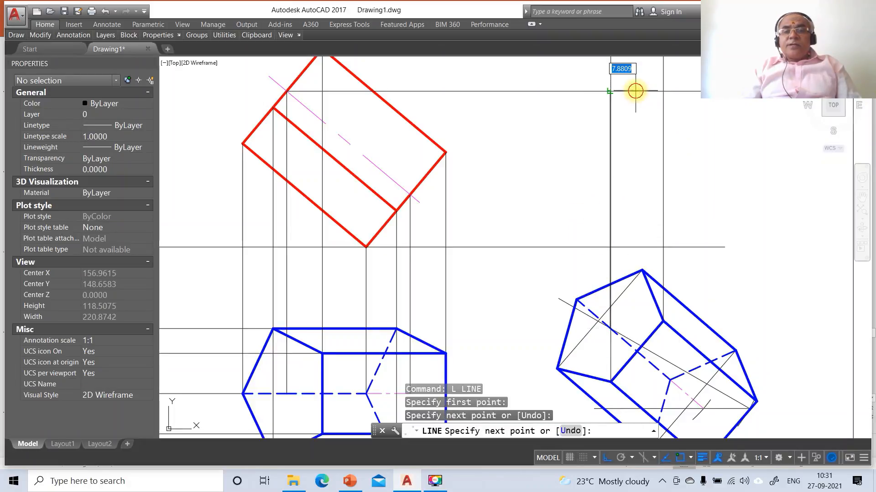
key("Return")
Fillet the axis end's horizontal projector with its vertical projector at radius 0 to form a sharp corner.
type("f")
key("Return")
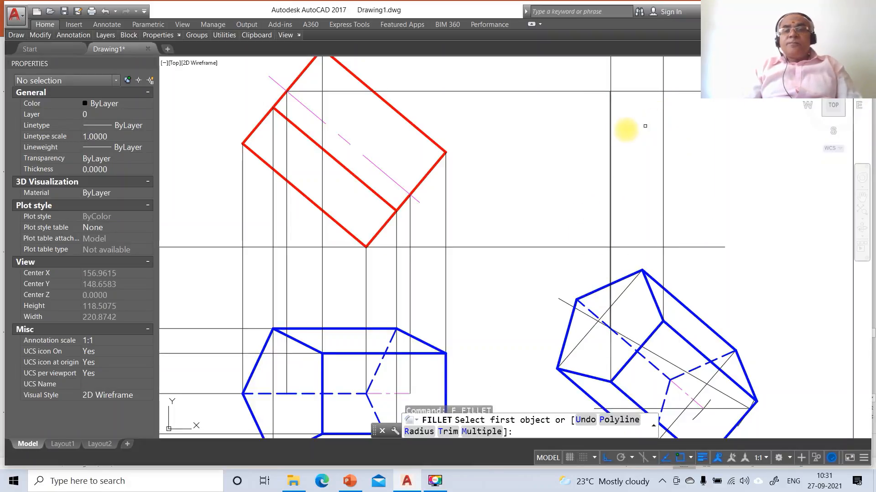
left_click(588, 91)
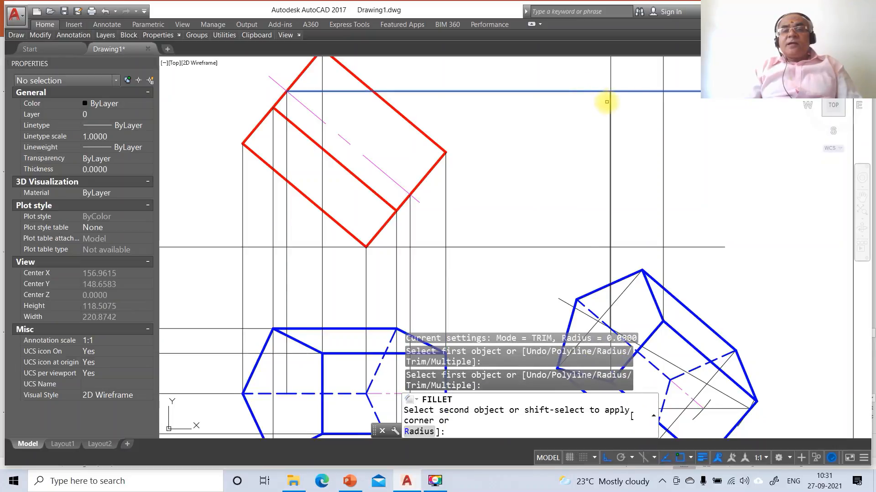
left_click(608, 103)
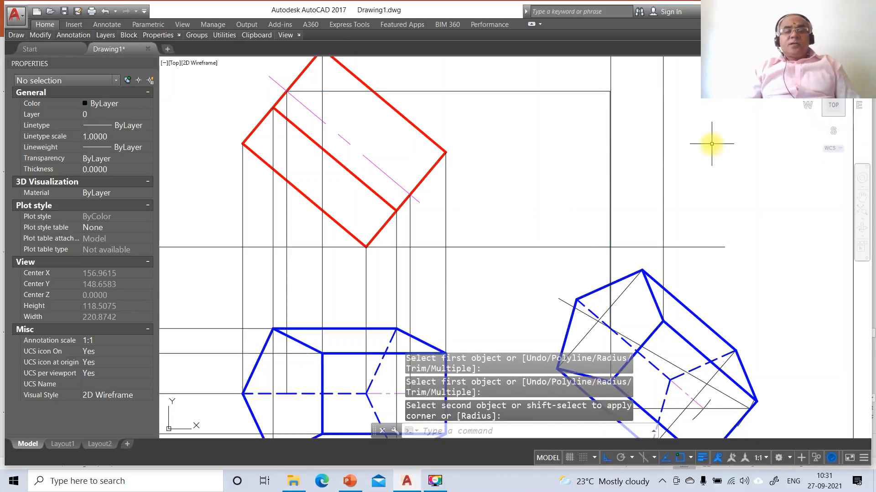
Draw a horizontal projector from the upper end of the tilted front view's inner edge past the rotated top view.
type("l")
key("Return")
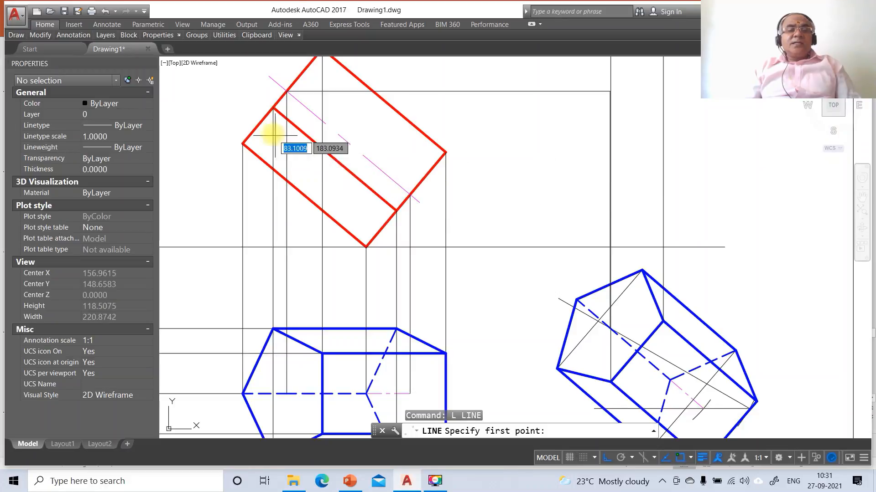
left_click(272, 107)
left_click(736, 169)
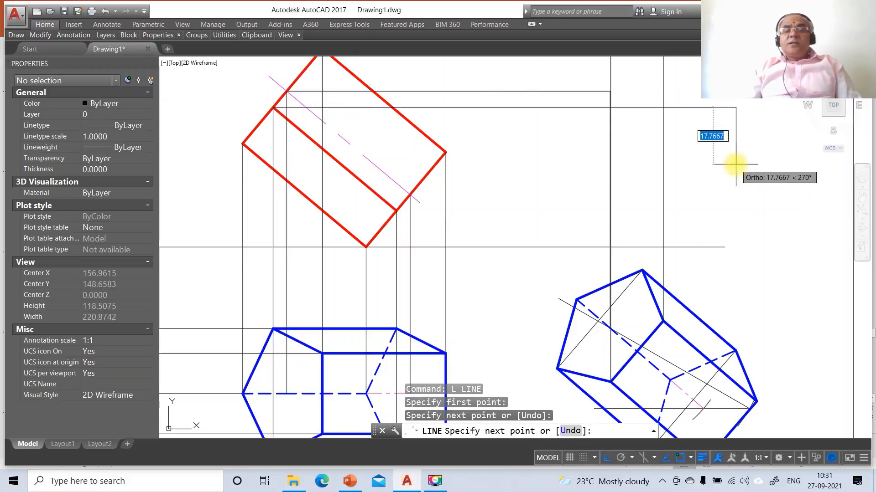
key("Return")
Draw vertical projectors from the rotated top view's leftmost and topmost corners up to the inner edge's horizontal projector.
key("Return")
left_click(556, 369)
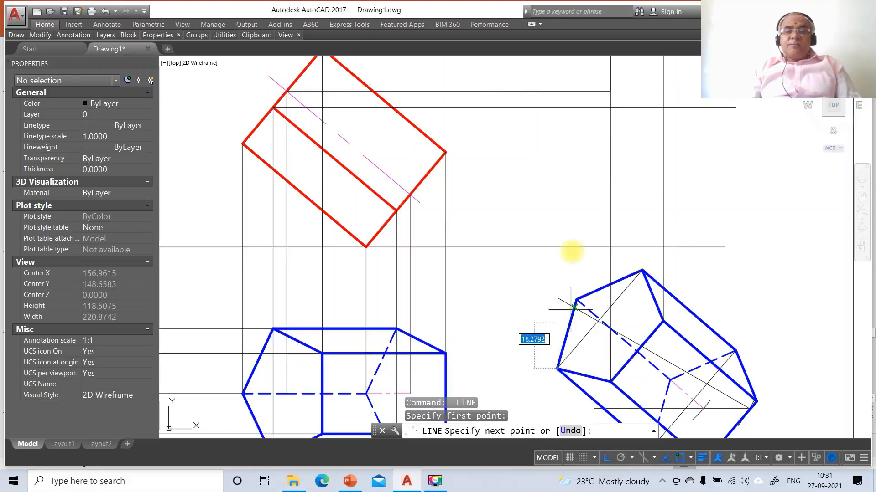
left_click(580, 109)
key("Return")
key("Return")
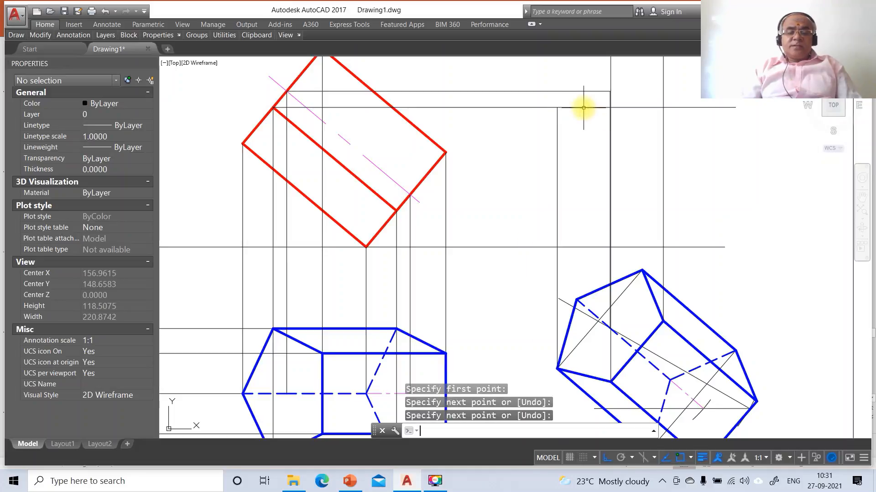
left_click(643, 271)
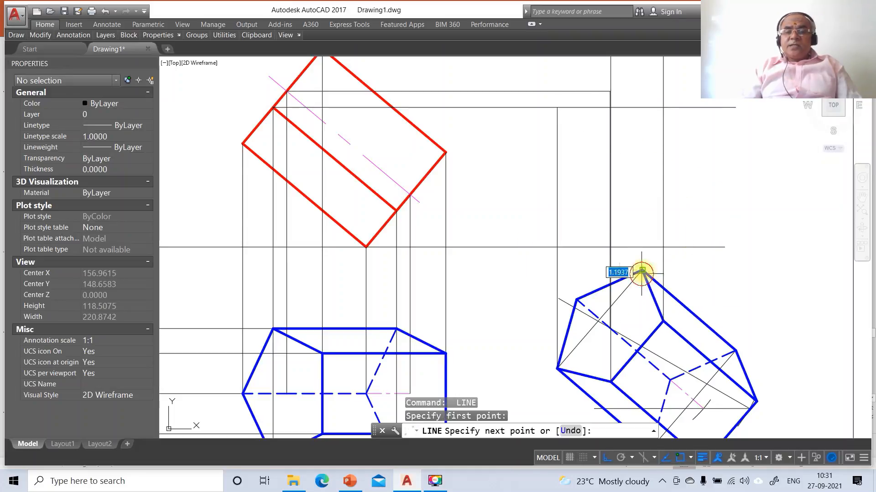
left_click(652, 106)
key("Return")
Fillet the inner edge's horizontal projector with the topmost corner's vertical projector at radius 0.
type("f")
key("Return")
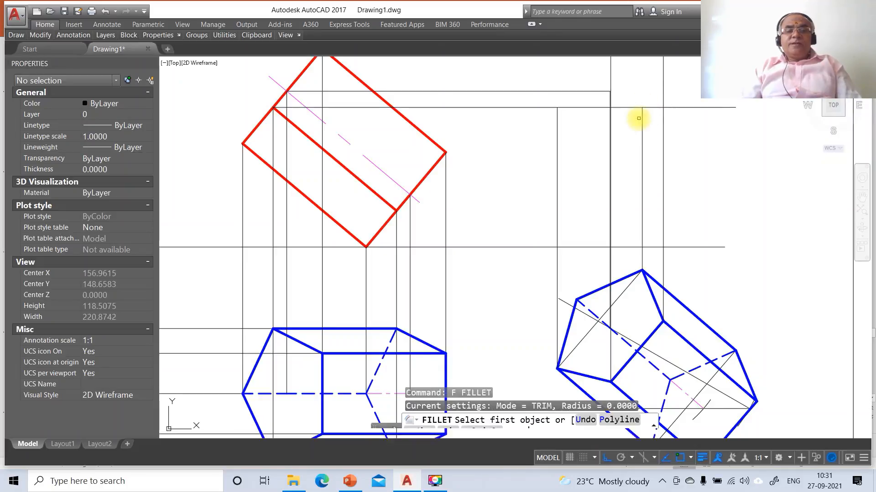
left_click(630, 108)
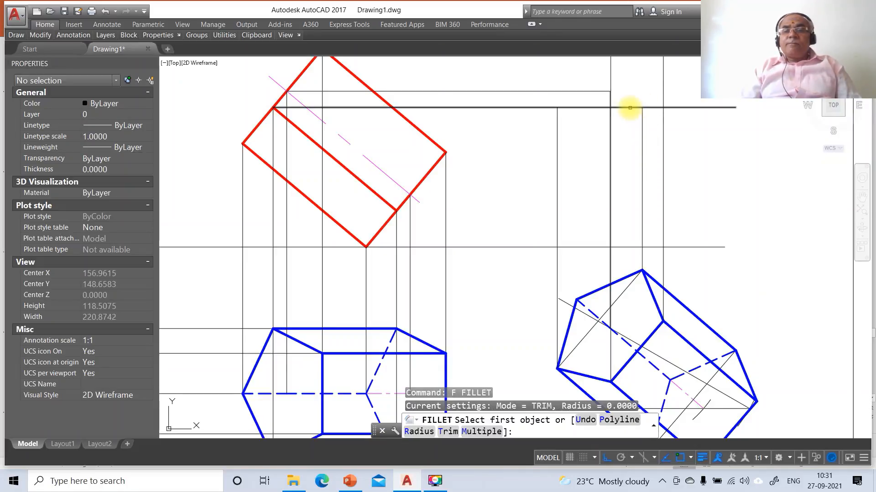
left_click(640, 122)
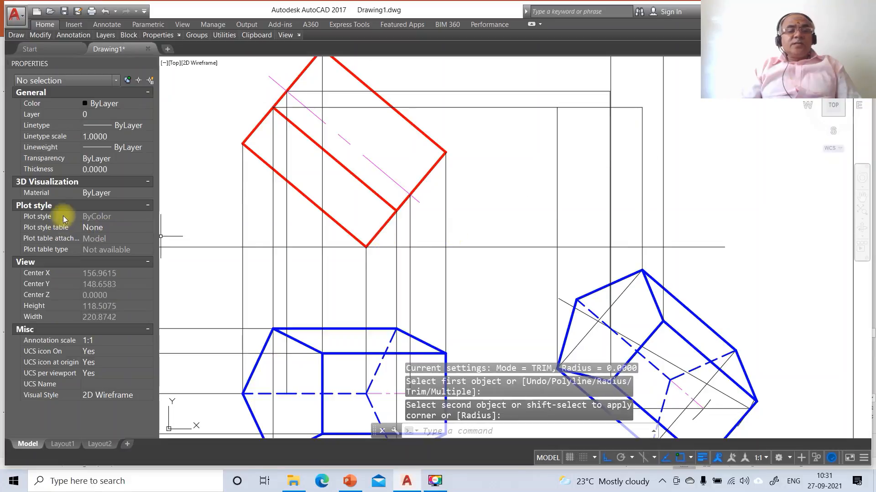
Draw a horizontal projector from the tilted front view's leftmost corner and a vertical projector to it from the rotated top view's upper-left pentagon corner.
type("l")
key("Return")
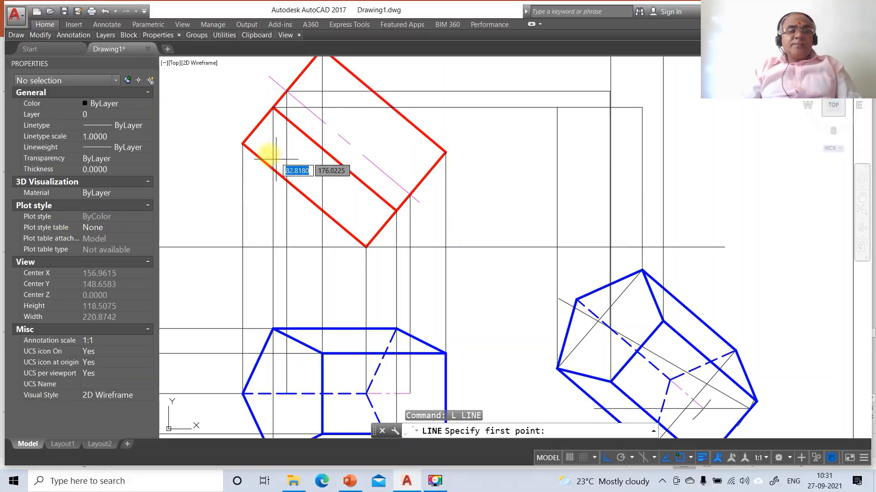
left_click(243, 144)
left_click(745, 189)
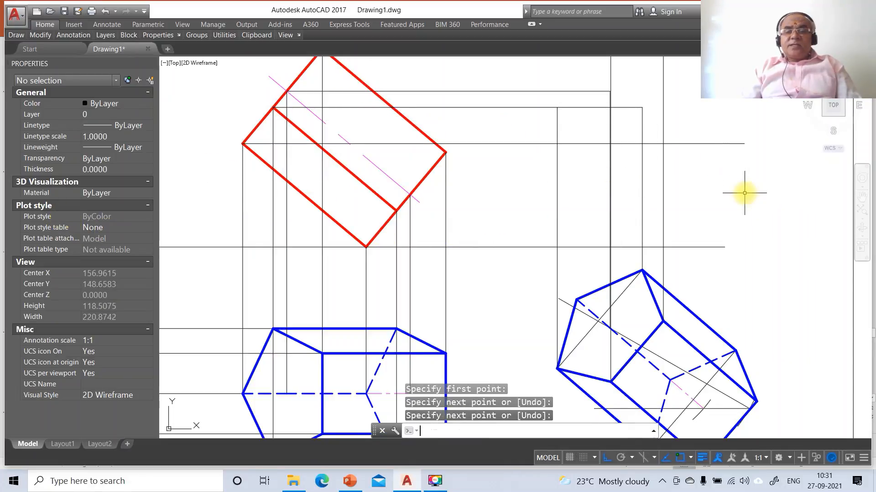
key("Return")
key("Return")
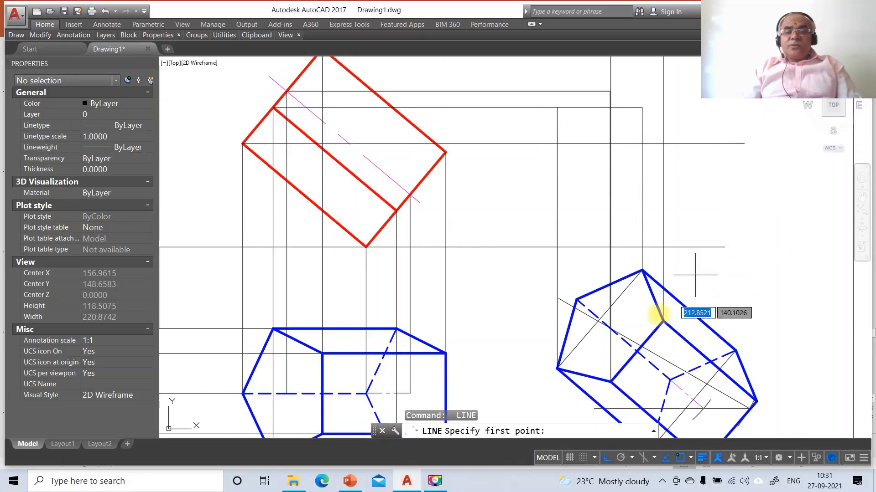
left_click(576, 299)
left_click(582, 146)
key("Return")
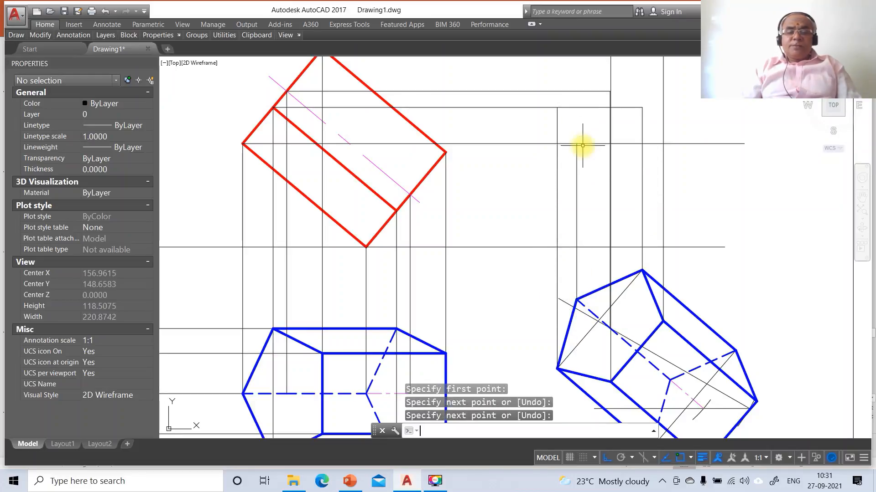
Fillet the leftmost corner's horizontal projector with the upper-left pentagon corner's vertical projector at radius 0.
type("F")
key("Return")
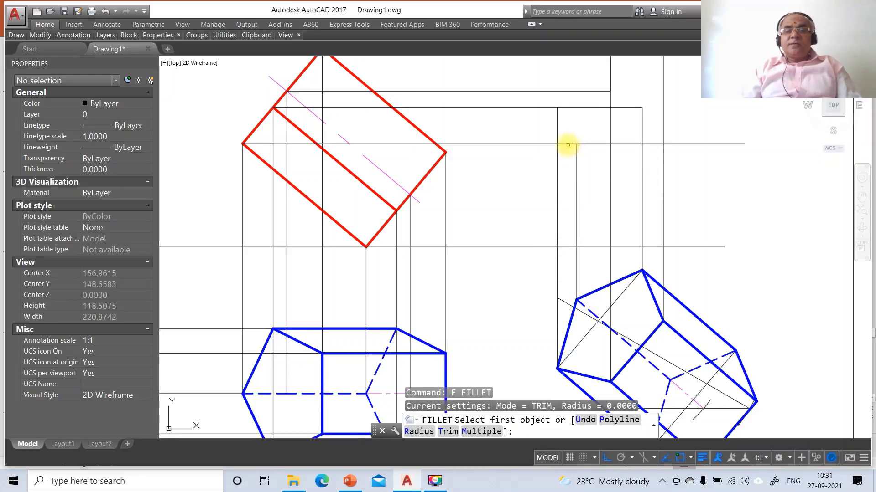
left_click(567, 145)
left_click(575, 150)
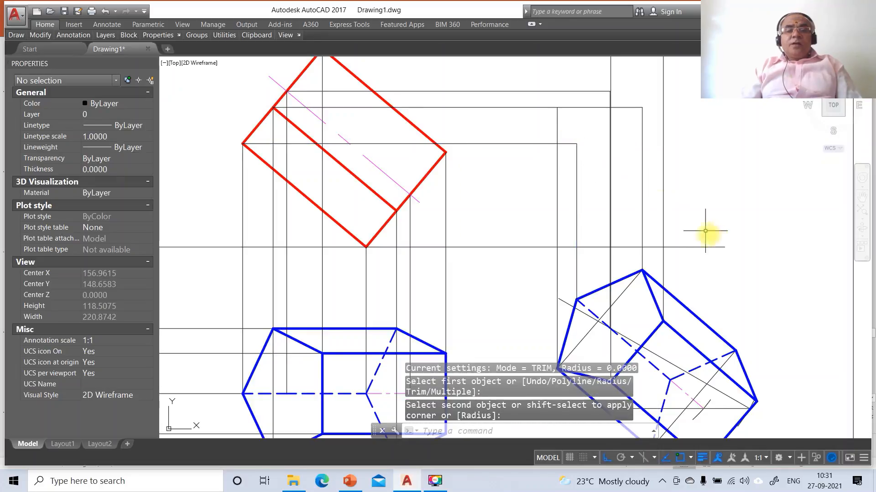
Draw a vertical projector from the junction of the rotated top view's hidden edges up to the horizontal reference line.
type("z")
key("Return")
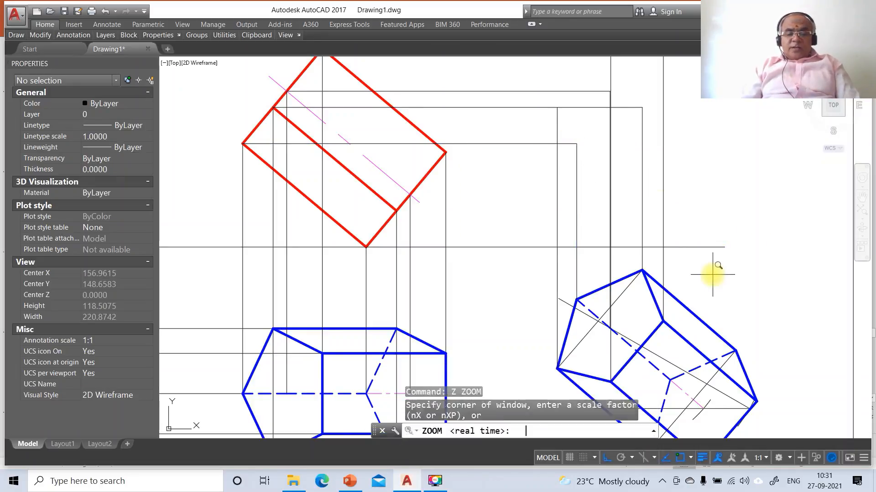
type("p")
key("Return")
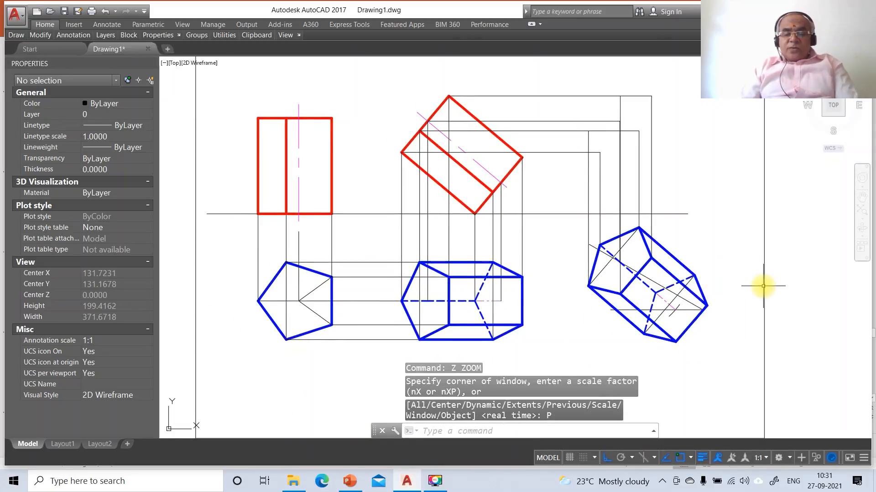
type("l")
key("Return")
left_click(655, 293)
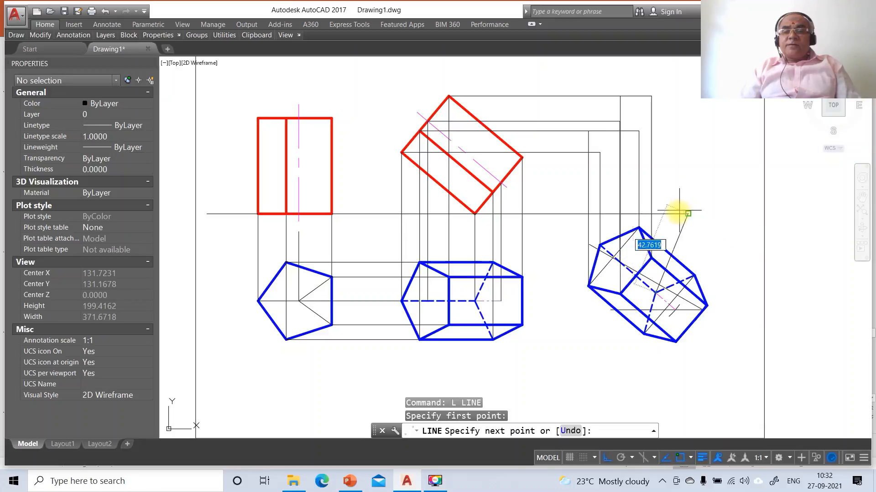
left_click(627, 215)
key("Return")
Draw a horizontal projector from the lower end of the tilted front view's inner edge past the rotated top view.
key("Return")
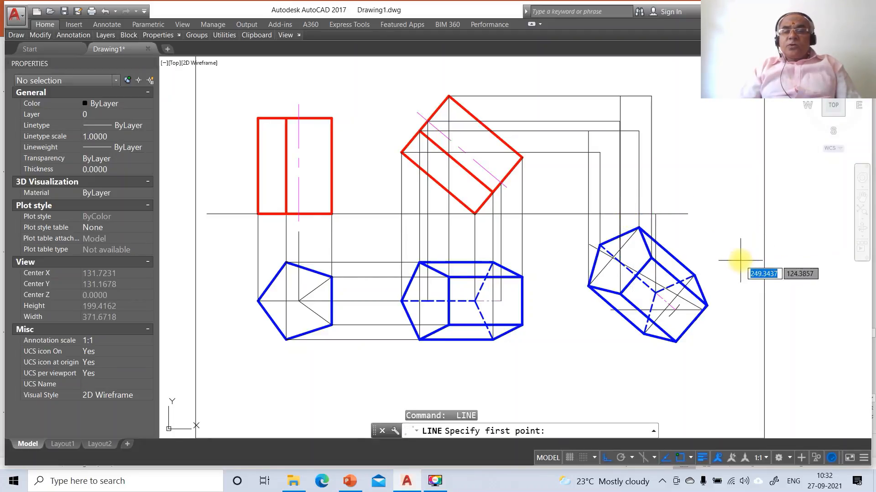
left_click(492, 193)
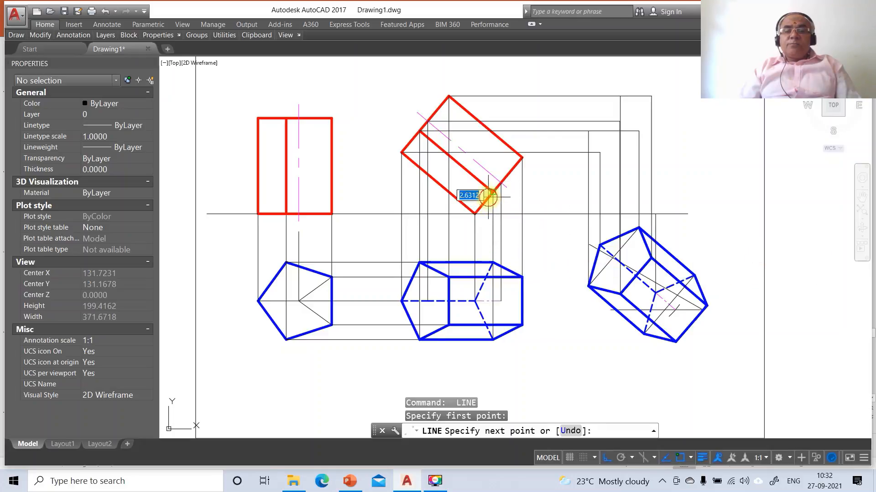
left_click(722, 193)
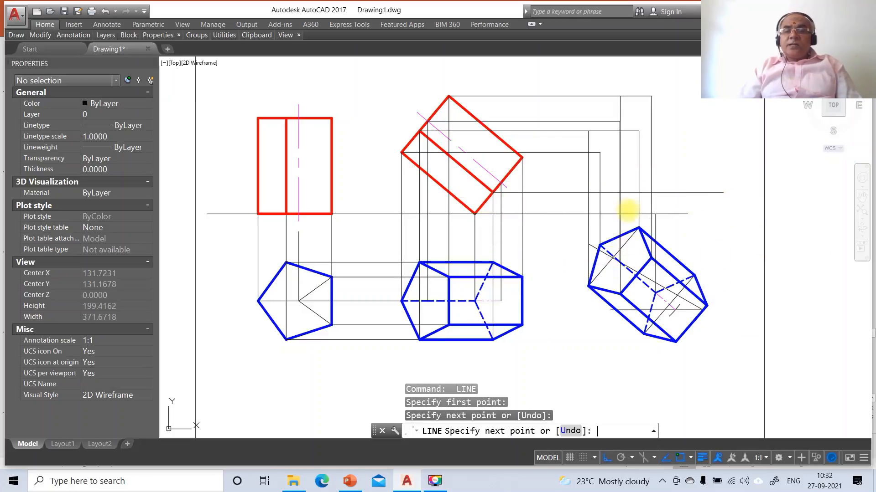
key("Return")
Draw vertical projectors from the outer ends of the rotated top view's two short hidden edges up to the lower inner-edge projector.
key("Return")
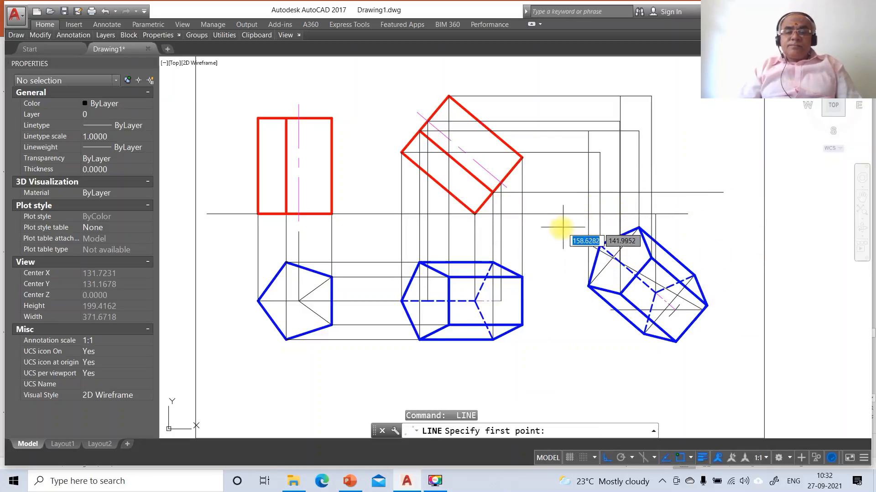
left_click(644, 333)
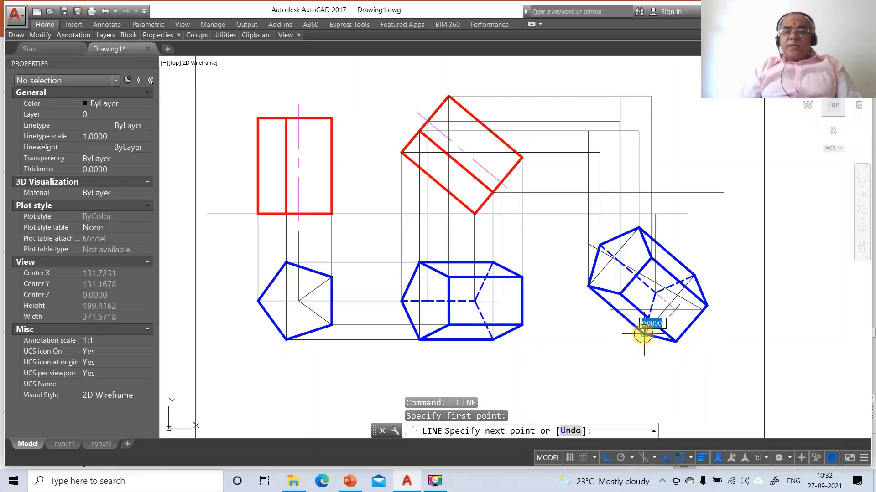
left_click(663, 192)
key("Return")
key("Return")
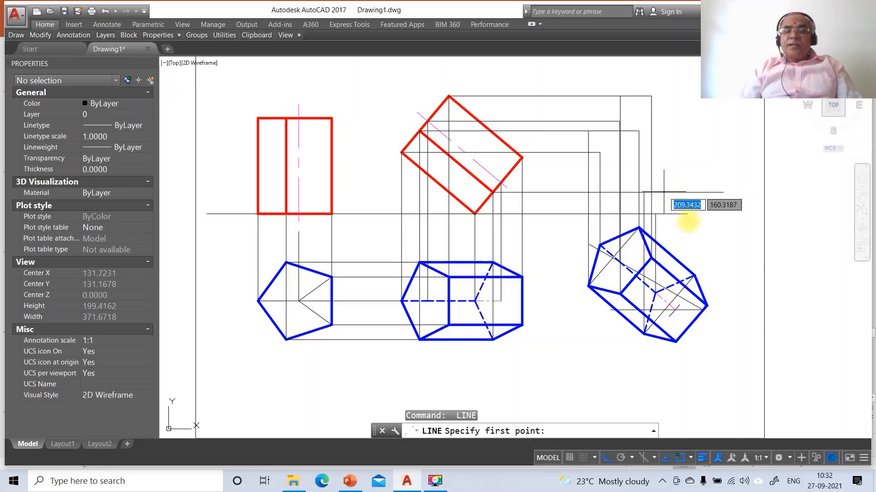
left_click(694, 276)
left_click(702, 192)
key("Return")
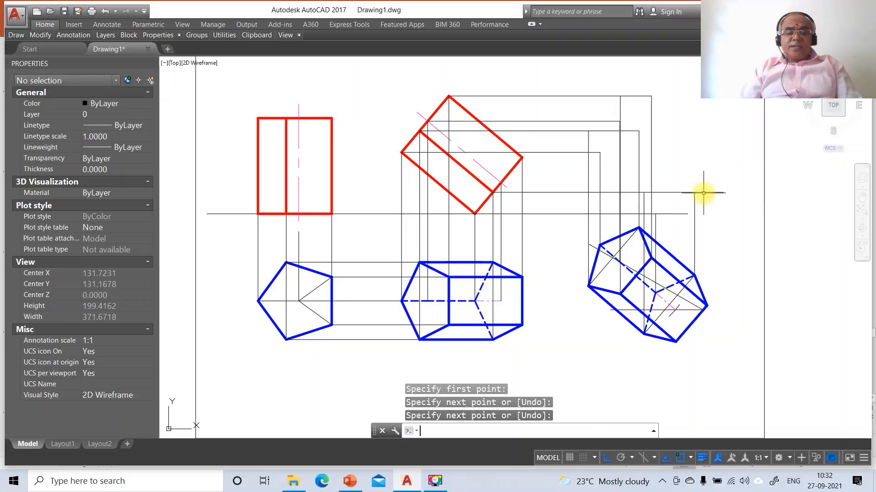
Fillet the tilted front view's lower inner-edge projector with the vertical projector from the rotated top view's upper-right corner at radius 0.
type("F")
key("Return")
left_click(683, 192)
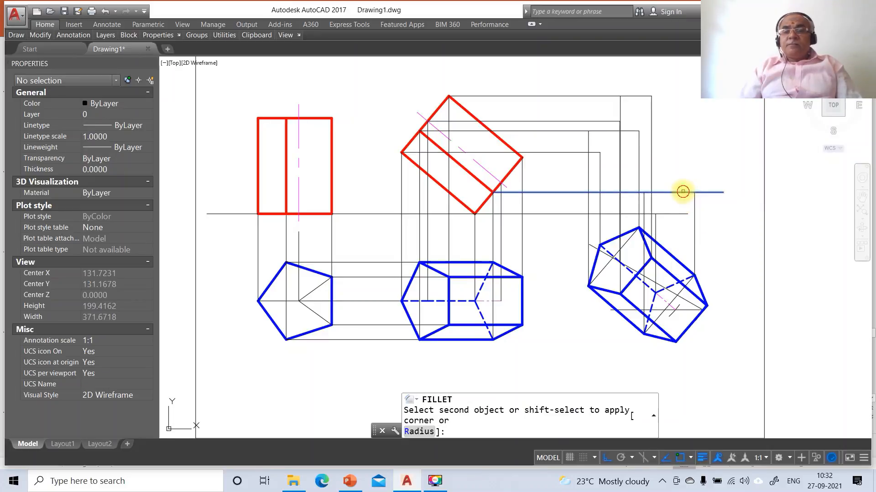
left_click(695, 204)
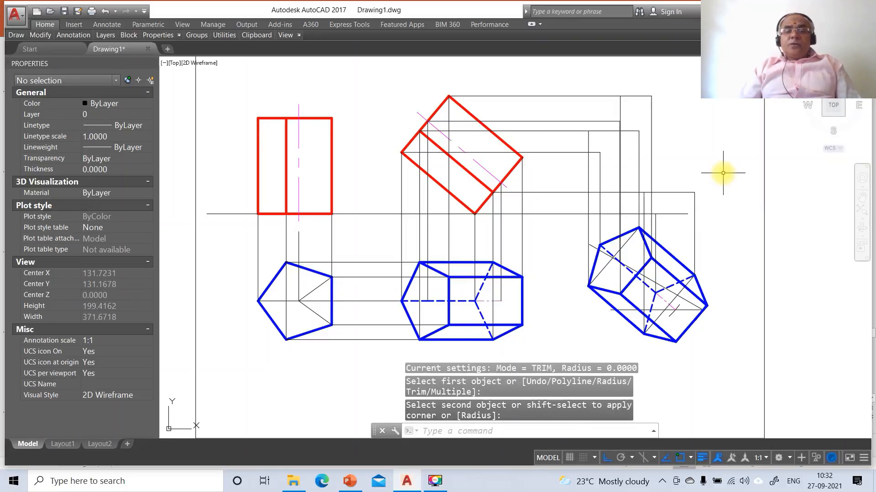
Draw a horizontal projector from the tilted front view's lower axis end and a vertical projector up to it from the rotated top view's lower-right axis end.
type("L")
key("Return")
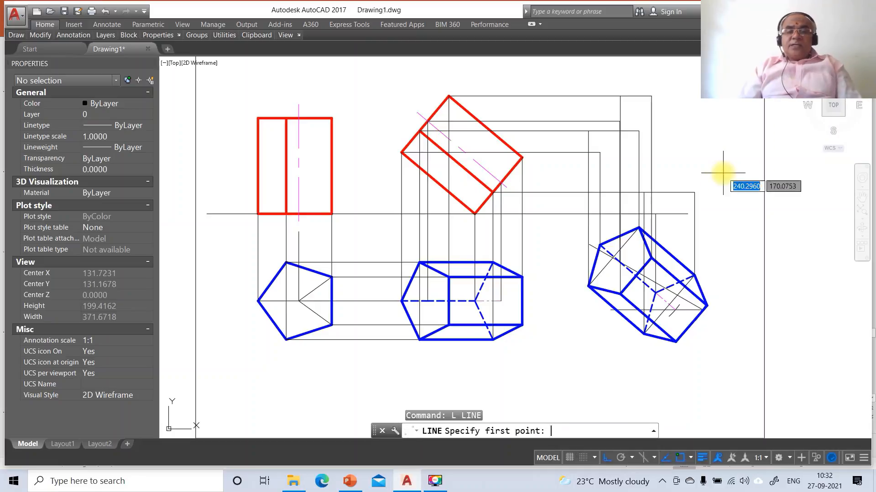
left_click(500, 183)
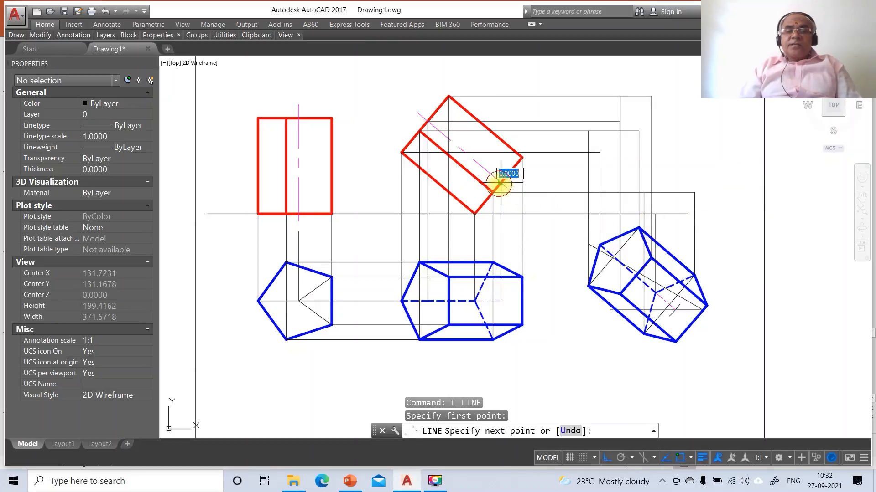
left_click(729, 201)
key("Return")
key("Return")
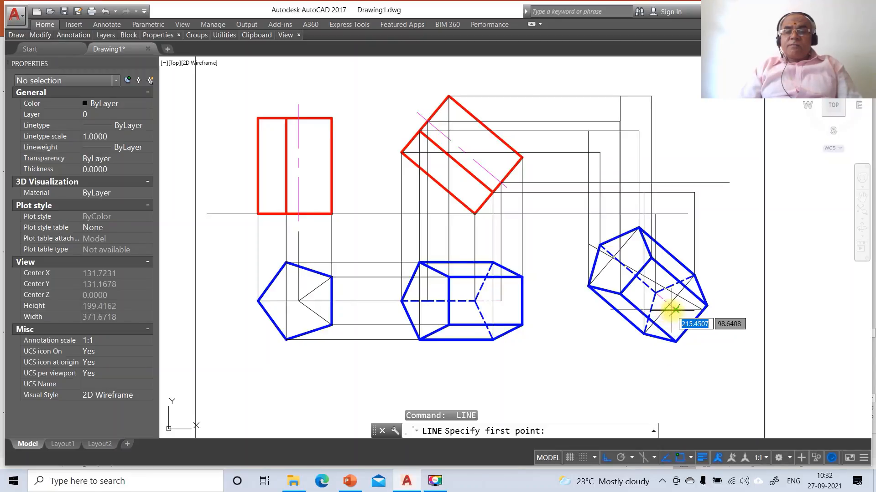
left_click(675, 310)
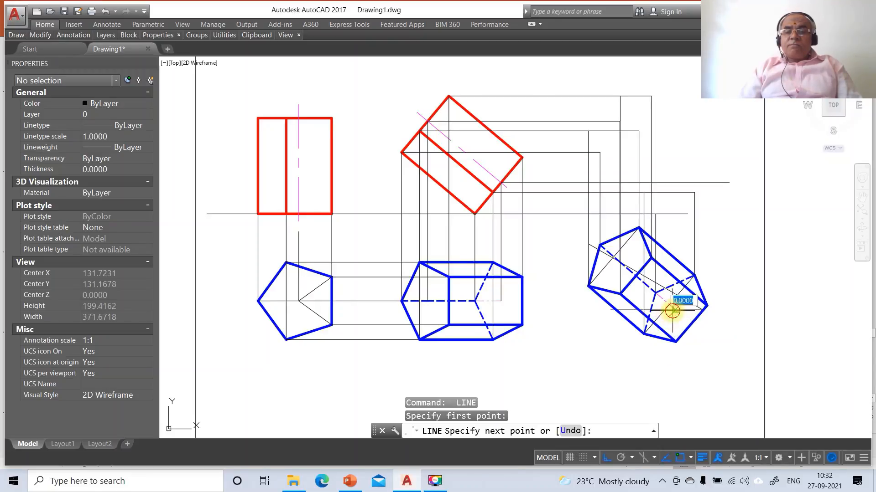
left_click(689, 180)
key("Return")
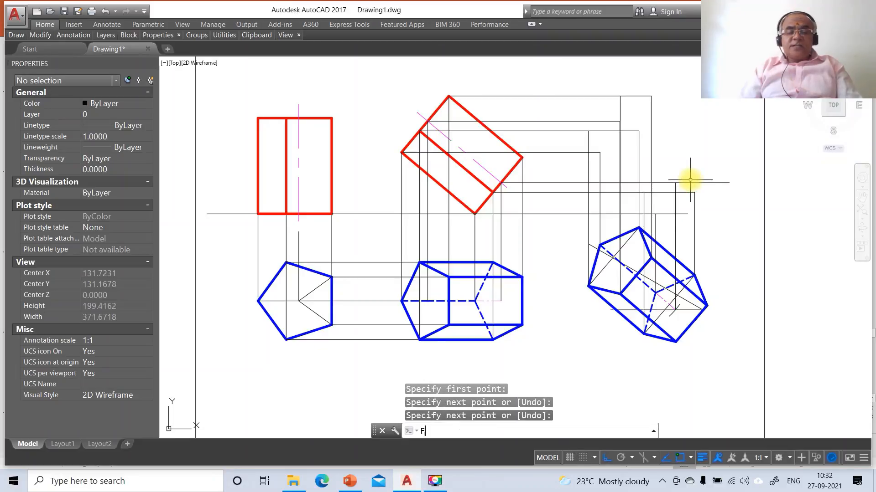
Fillet the lower axis end's horizontal projector with its vertical projector at radius 0.
key("Return")
left_click(665, 182)
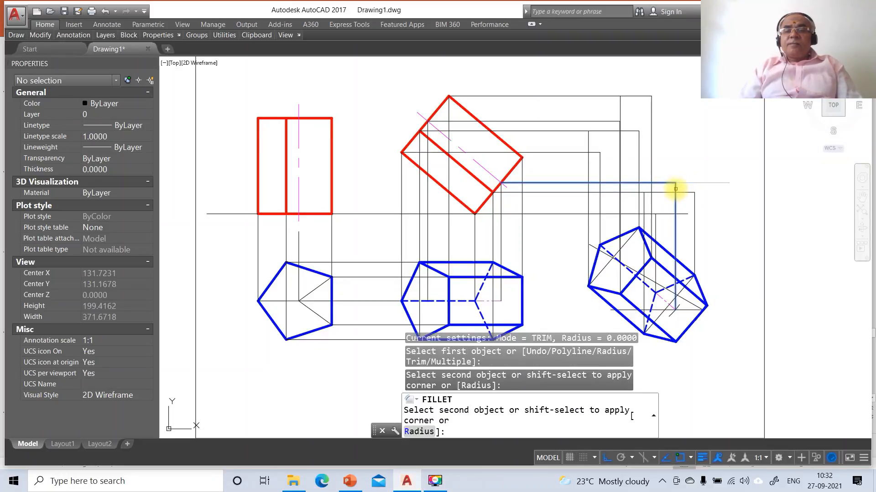
left_click(675, 188)
Draw a horizontal projector from the tilted front view's rightmost corner past the rotated top view.
type("l")
key("Return")
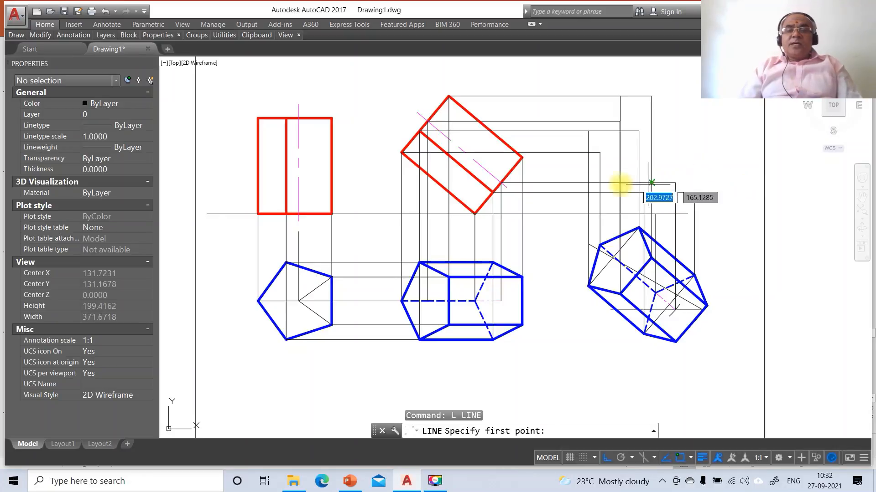
left_click(522, 157)
left_click(745, 187)
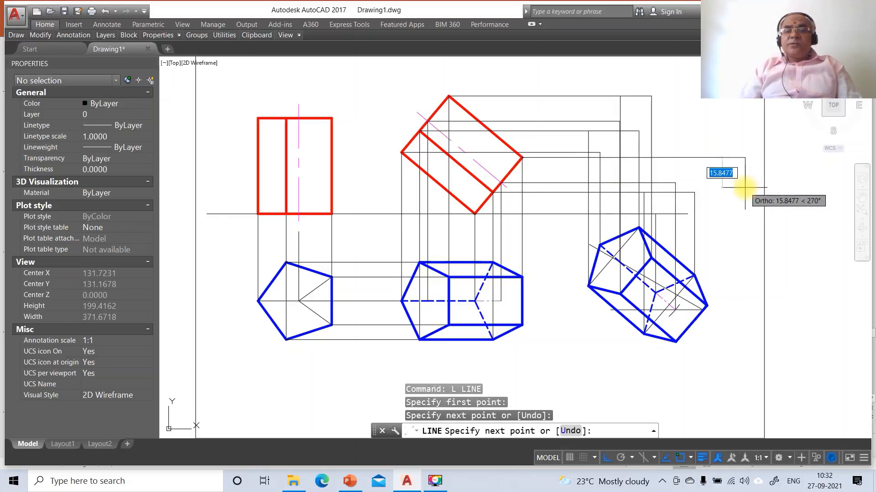
key("Return")
Draw vertical projectors from the rotated top view's lowest and rightmost corners up to the rightmost-corner horizontal projector.
key("Return")
type("INT")
key("Return")
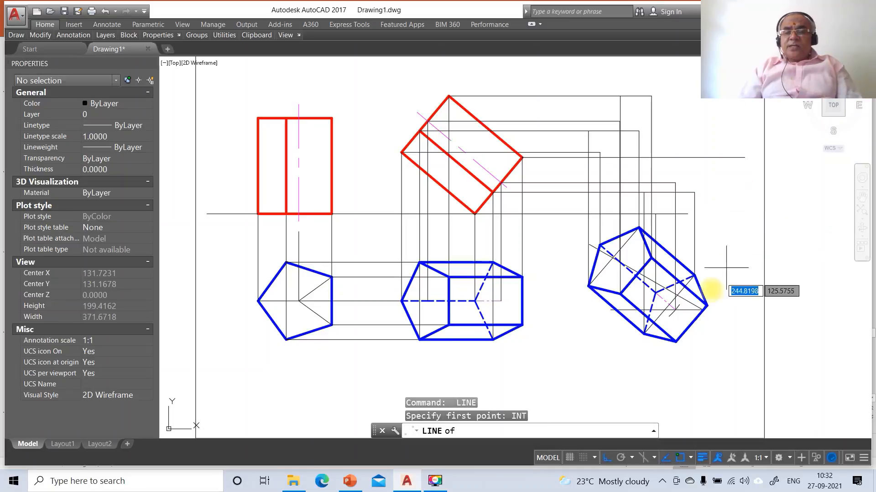
left_click(675, 341)
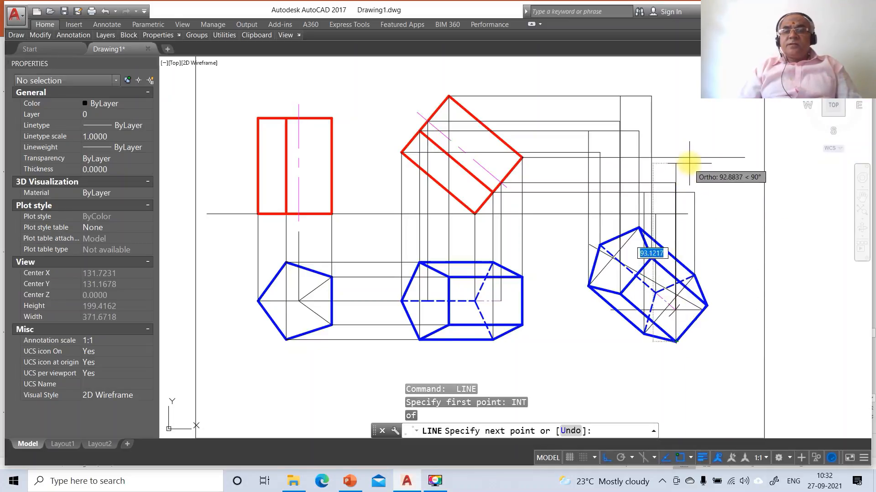
left_click(688, 158)
key("Return")
key("Return")
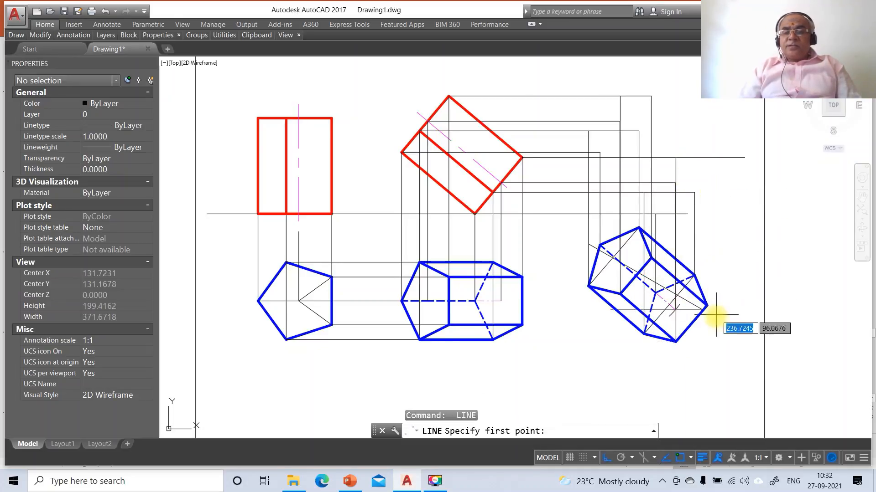
left_click(705, 306)
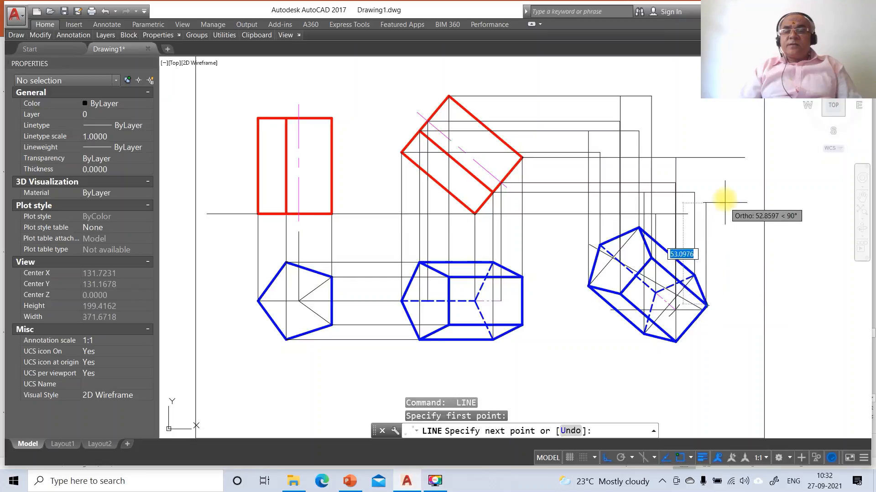
left_click(723, 158)
key("Return")
Fillet the rightmost-corner horizontal projector with the vertical projector from the rotated top view's rightmost corner at radius 0.
key("Return")
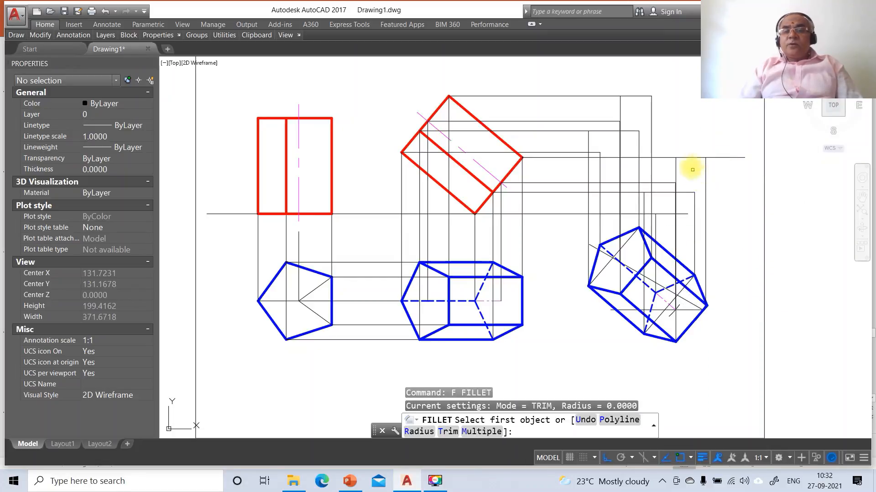
left_click(694, 157)
left_click(706, 168)
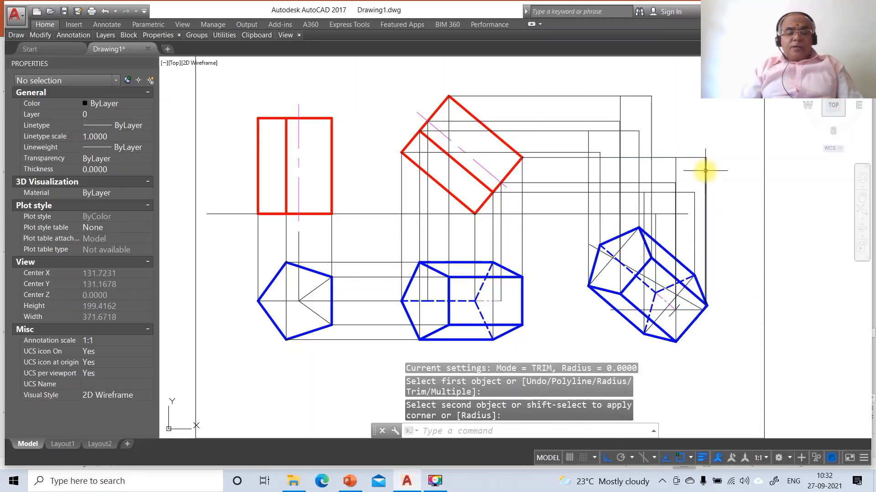
Draw the first two edges of the final front view's upper pentagon from its top-left corner through the leftmost corner to the lowest corner.
type("z")
key("Return")
type("w")
key("Return")
left_click(576, 111)
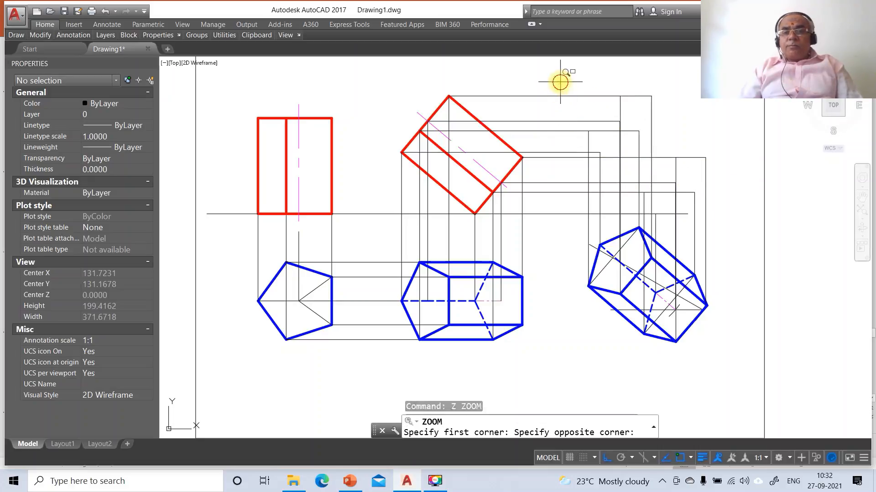
left_click(762, 267)
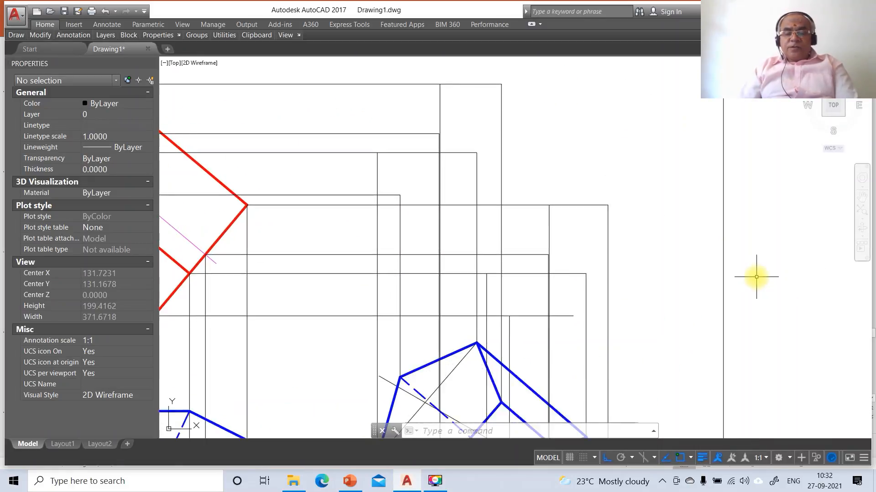
type("l")
key("Return")
left_click(440, 84)
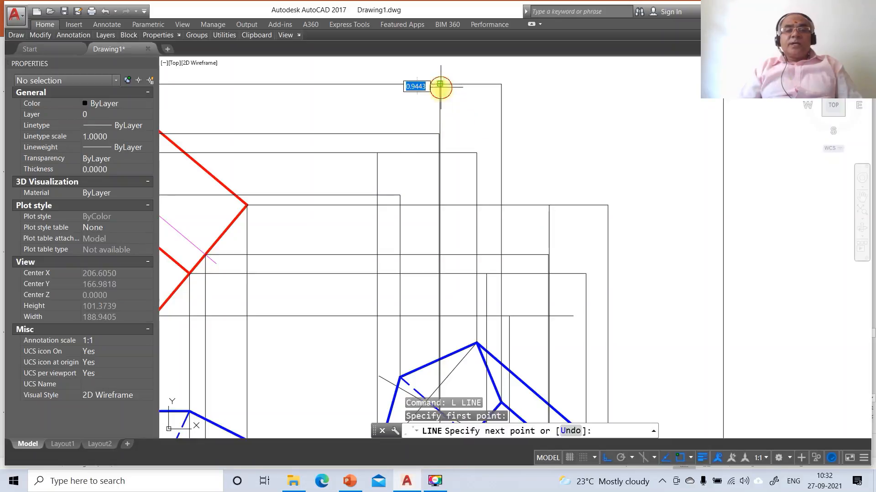
left_click(377, 151)
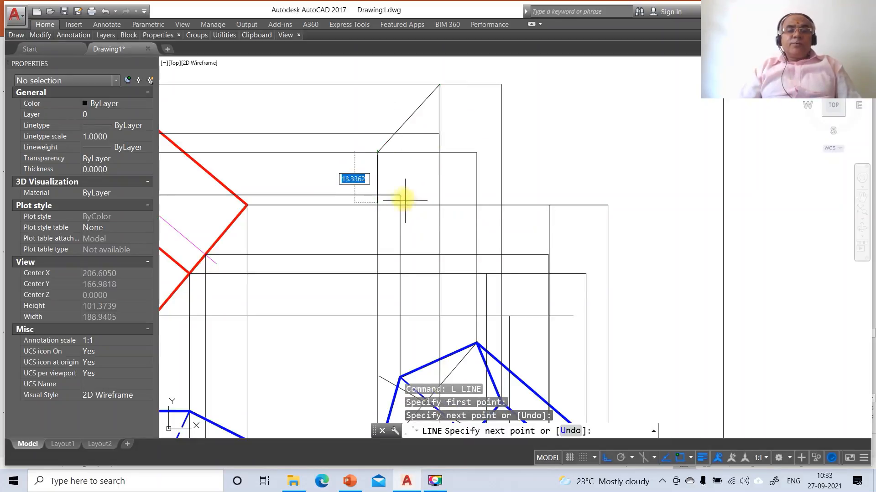
left_click(399, 196)
left_click(477, 195)
left_click(476, 153)
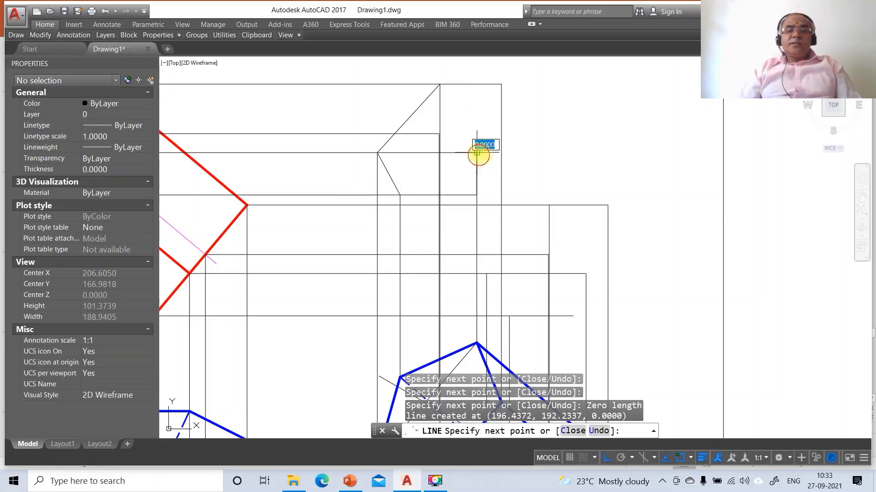
left_click(513, 153)
left_click(513, 112)
left_click(501, 112)
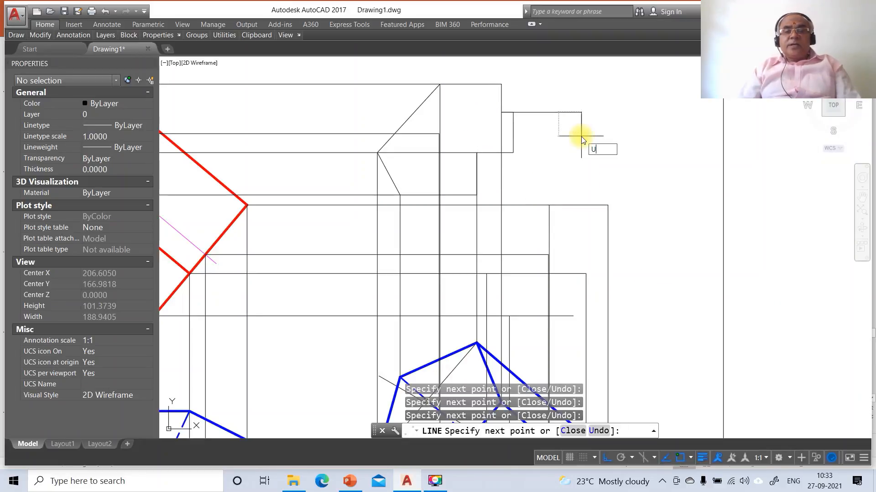
type("U")
key("Return")
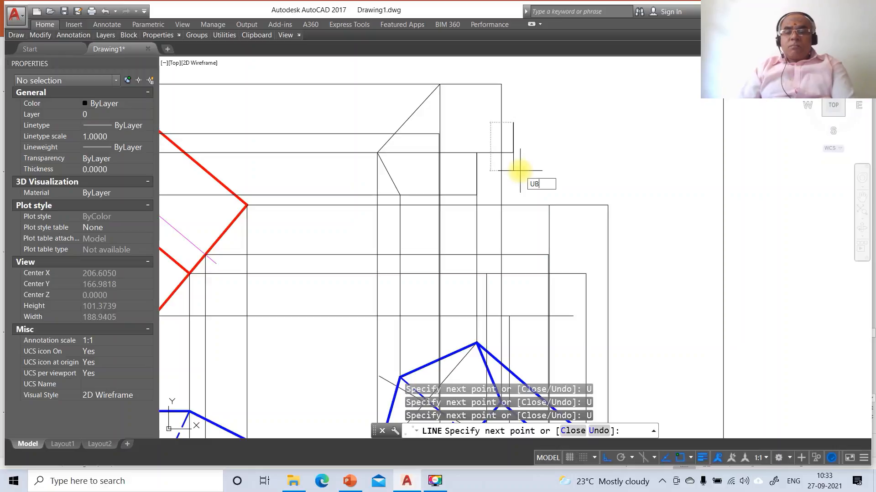
type("U")
key("Return")
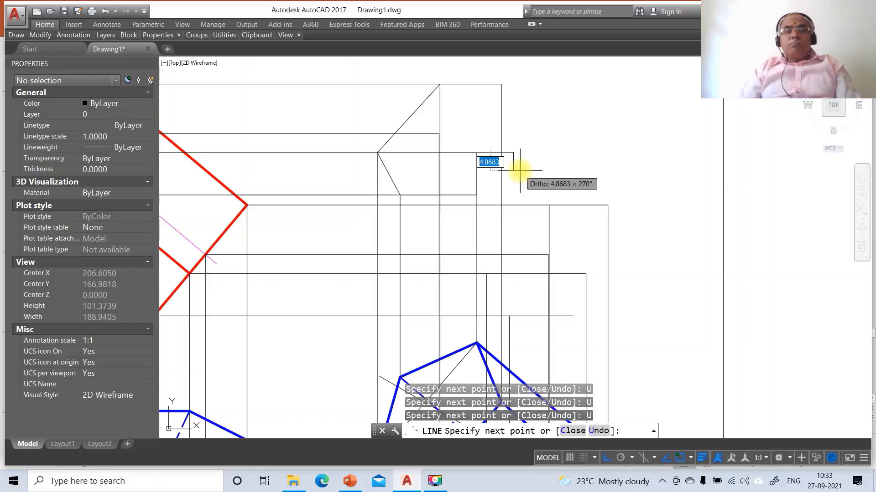
type("U")
key("Return")
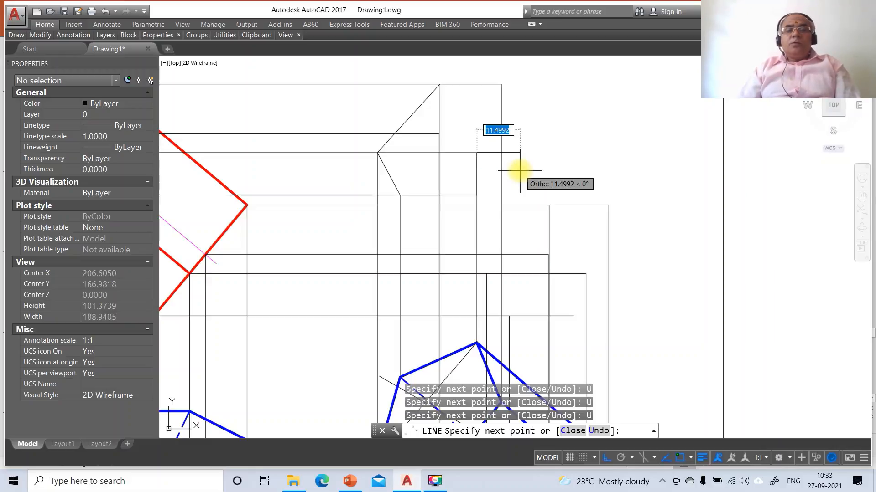
type("U")
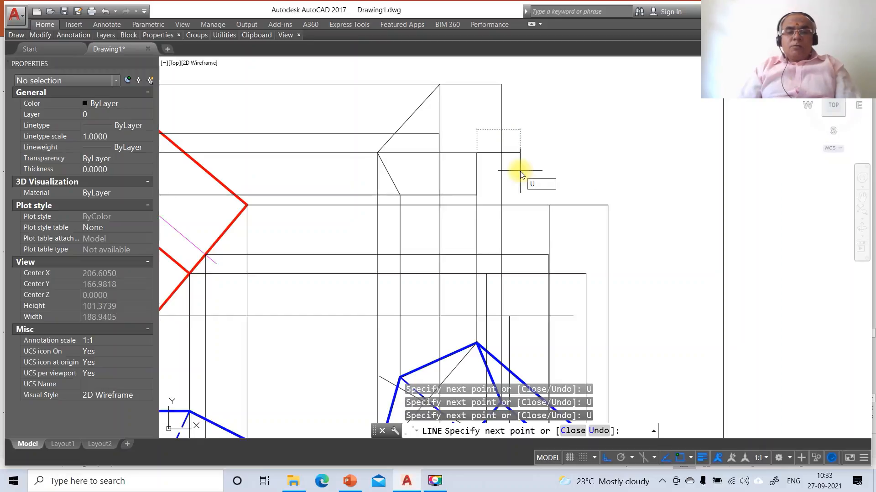
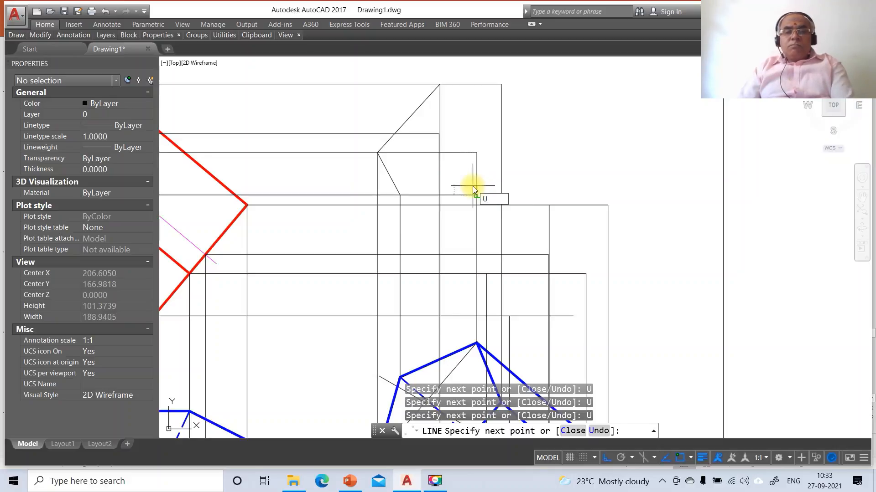
key("Return")
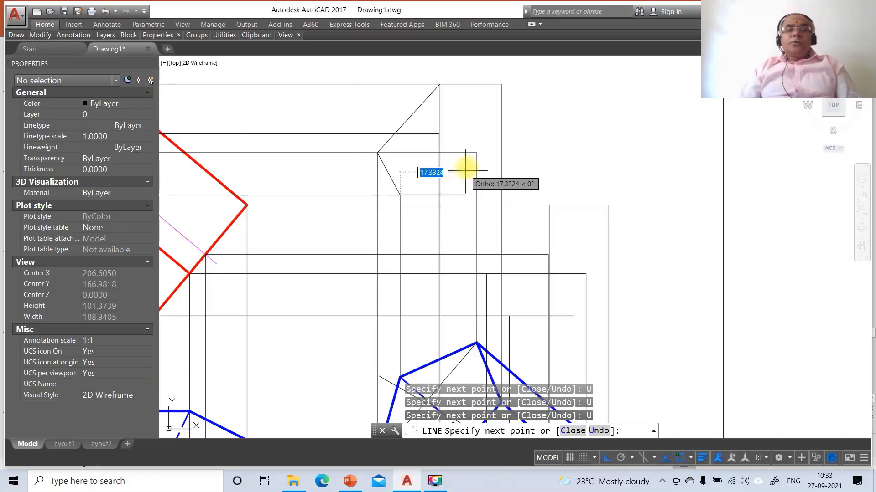
Continue the upper pentagon's outline from its lowest corner through the right projector intersection to the top-right corner on the highest projector.
left_click(477, 153)
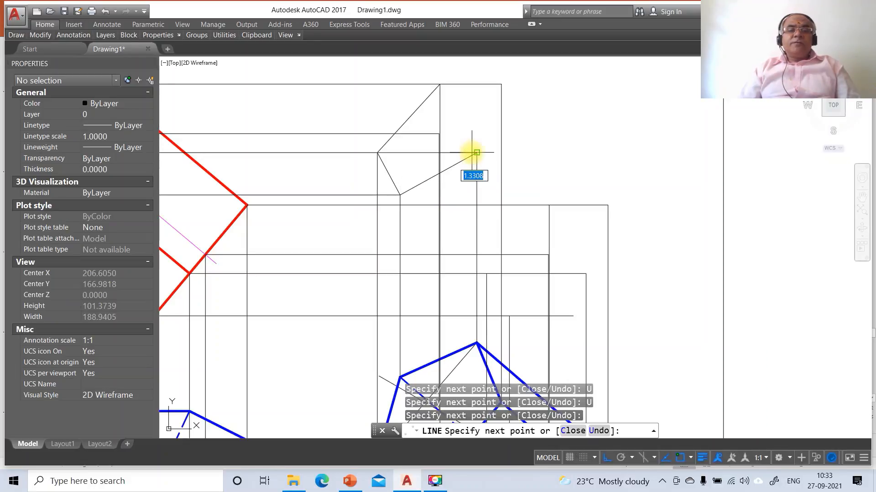
left_click(501, 84)
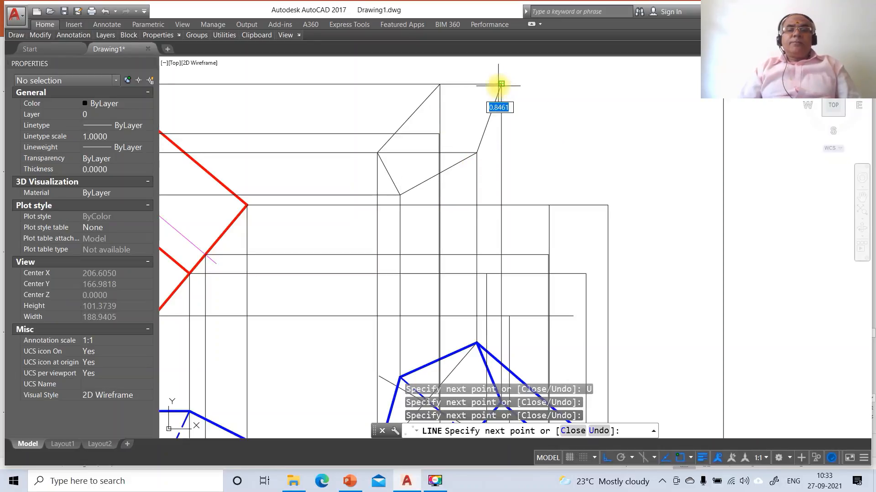
key("Return")
Draw four edges of the lower pentagon through its projector intersections, from the top-left corner around the lowest corner to the top-right corner.
key("Return")
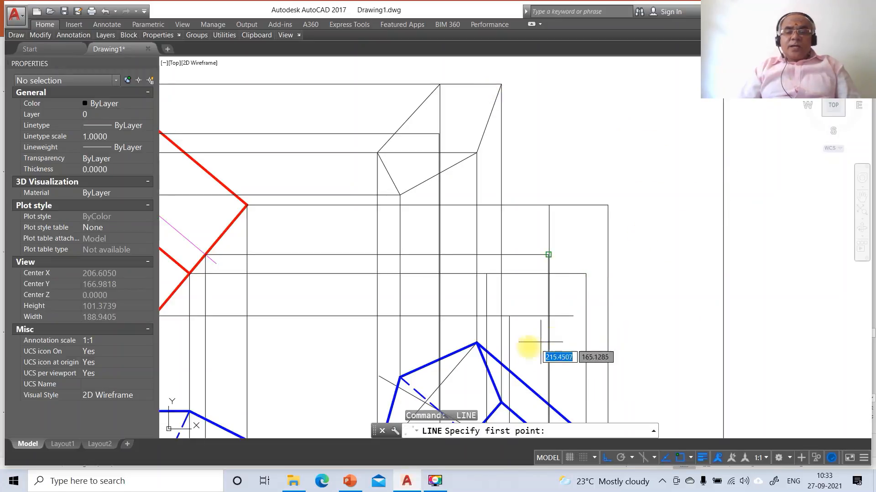
left_click(549, 206)
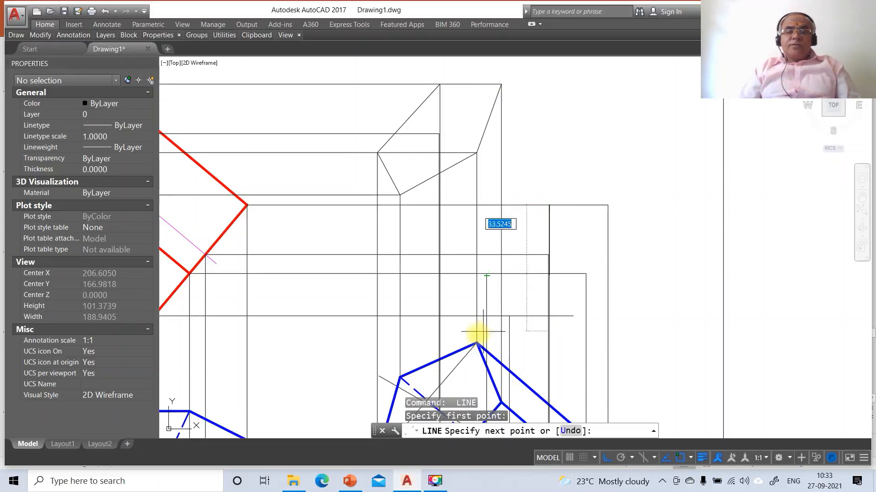
left_click(486, 274)
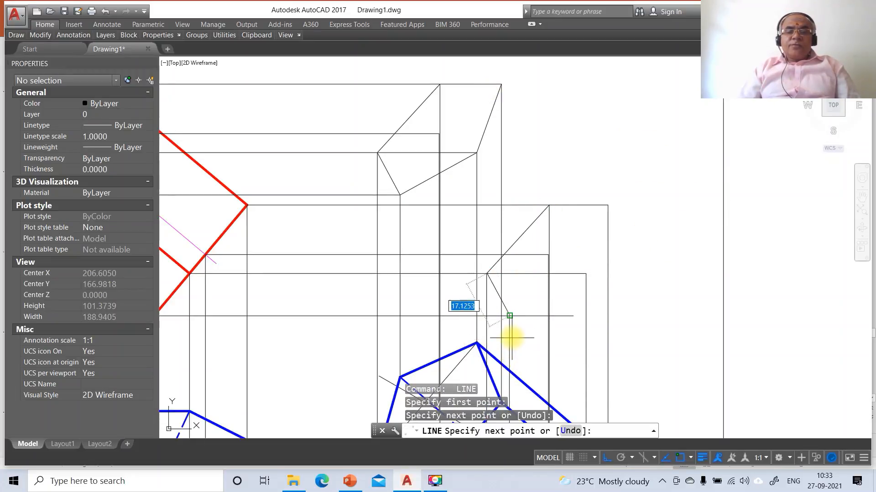
left_click(509, 316)
left_click(586, 274)
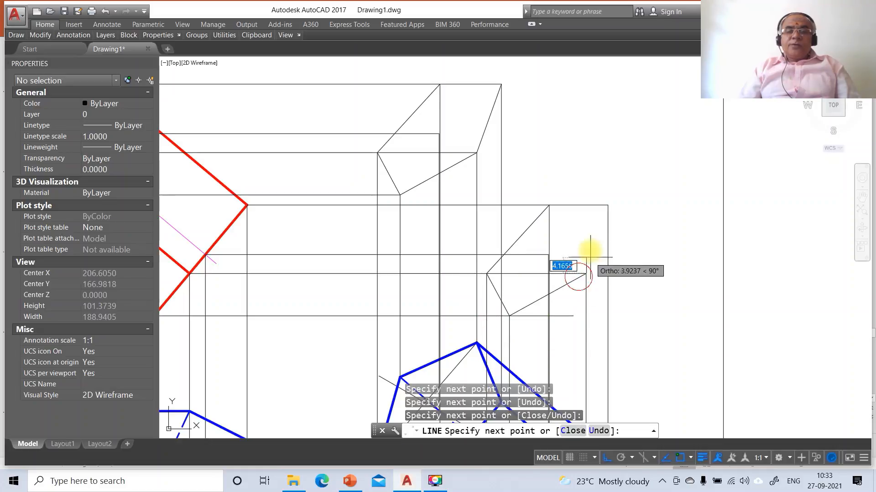
left_click(608, 205)
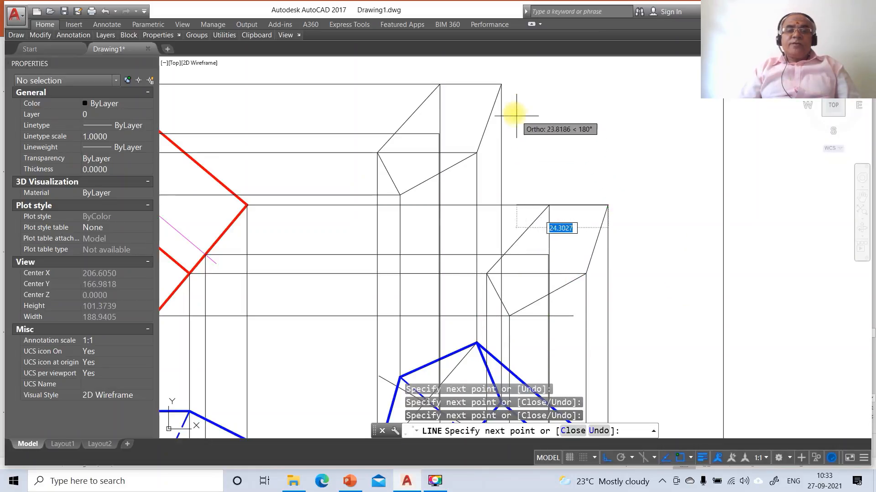
Draw the two lateral edges joining the top-right and top-left corners of the upper and lower pentagons in the final front view.
left_click(501, 84)
key("Return")
key("Return")
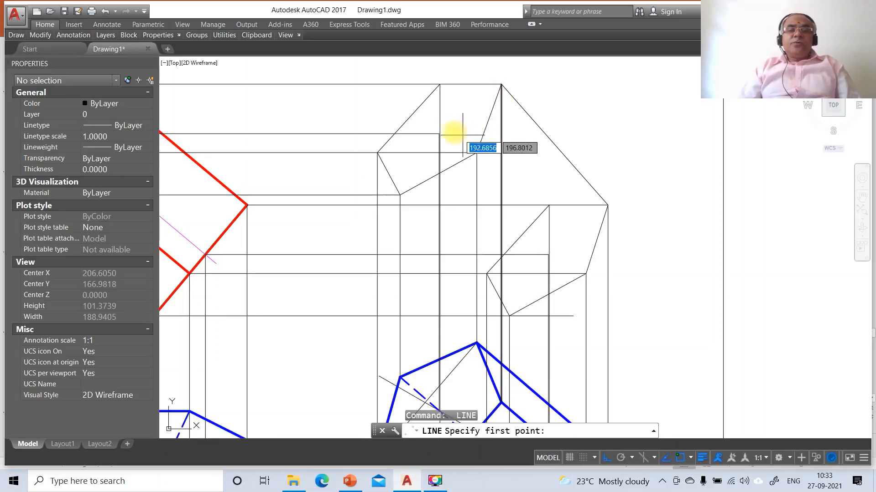
left_click(439, 84)
left_click(549, 204)
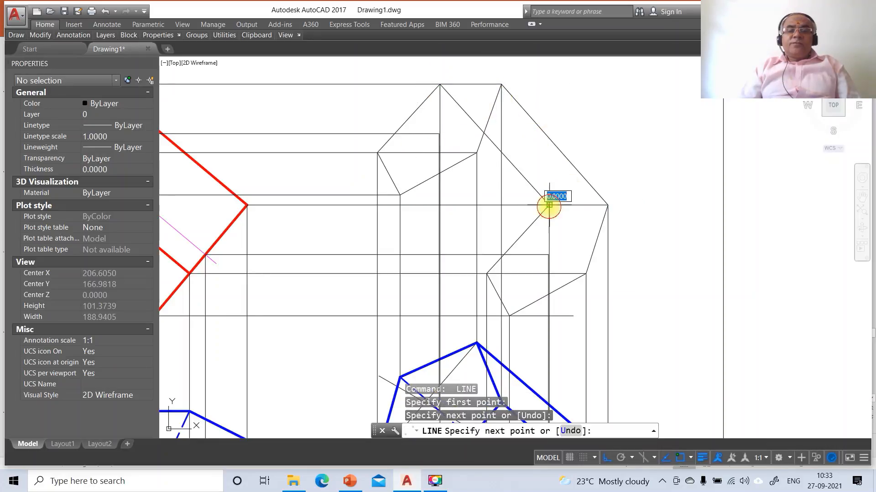
key("Return")
Draw the prism's axis line between the two projected pentagon centre points in the final front view.
key("Return")
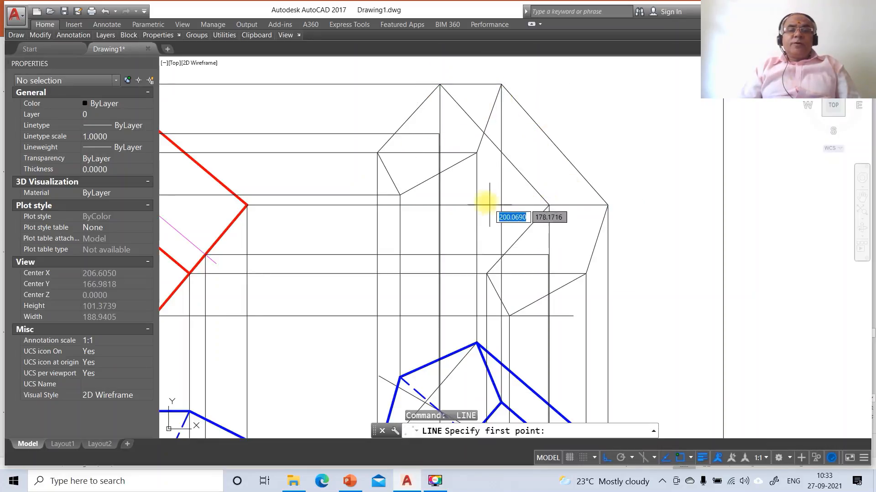
left_click(440, 133)
left_click(548, 254)
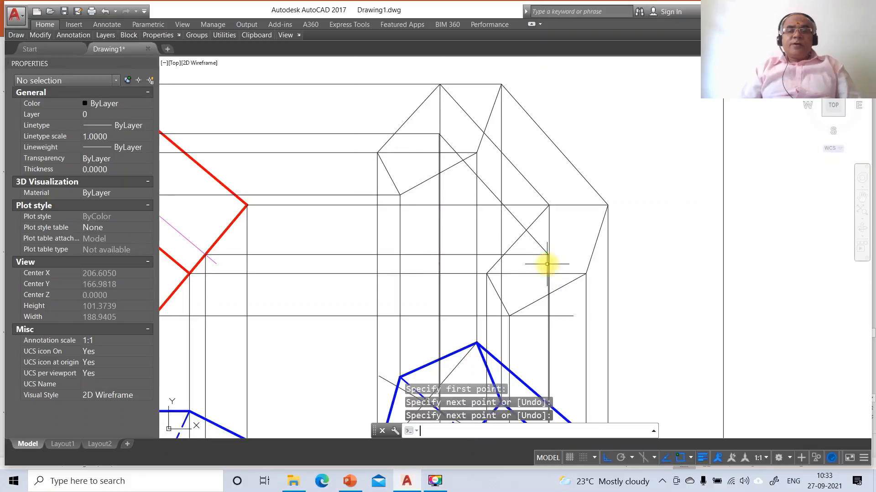
key("Return")
Draw the three remaining lateral edges joining the right, leftmost and lowest corners of the upper pentagon to their lower pentagon counterparts.
key("Return")
left_click(479, 156)
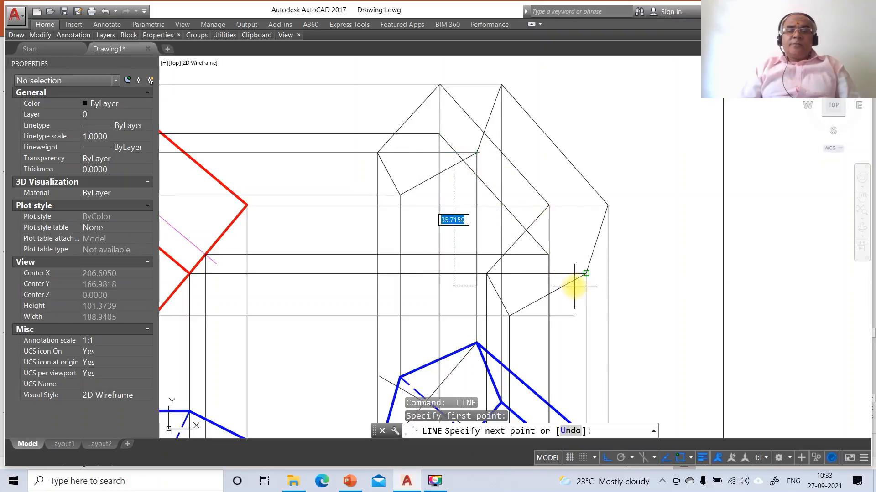
left_click(582, 279)
key("Return")
key("Return")
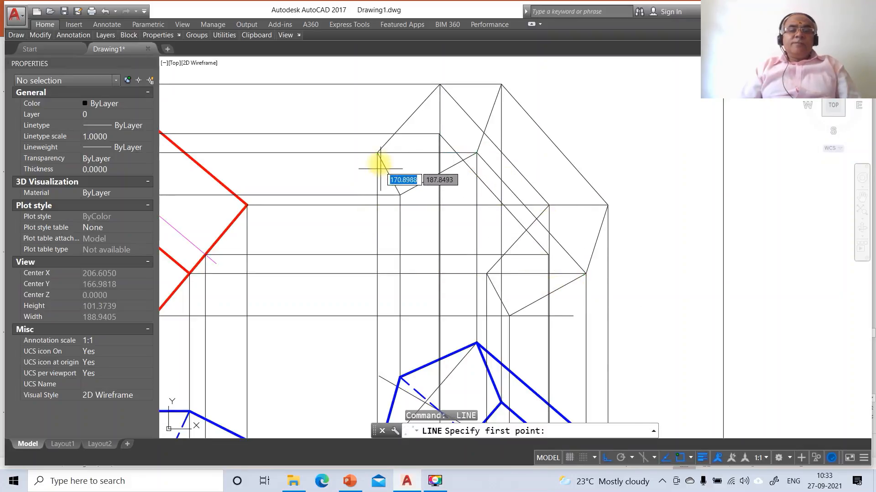
left_click(377, 153)
left_click(486, 273)
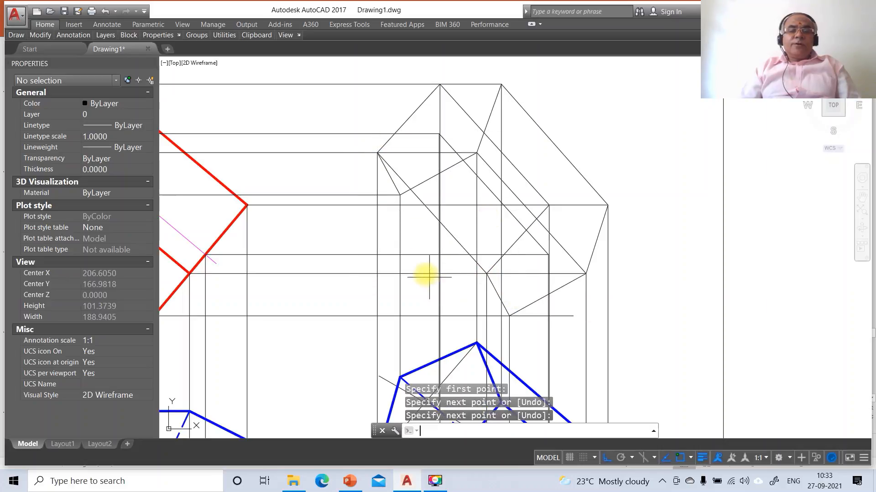
key("Return")
key("Return")
left_click(401, 197)
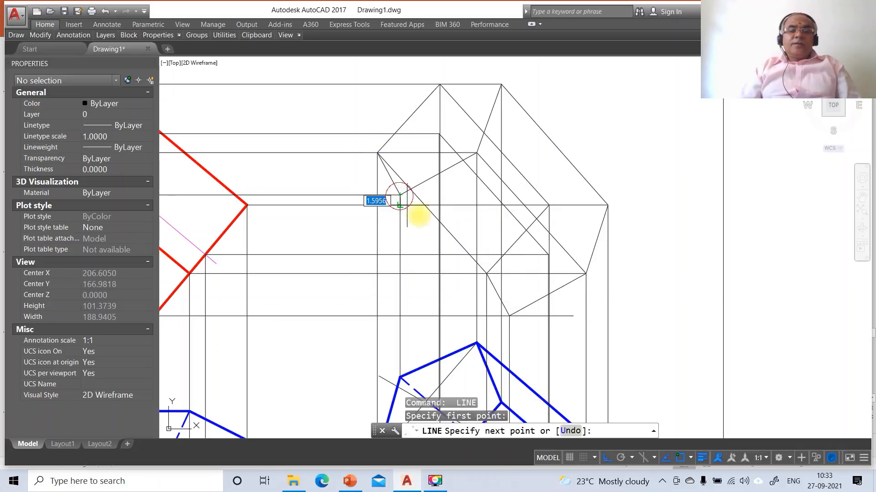
left_click(509, 315)
key("Return")
Break the horizontal projector through the lower pentagon's top edge at a single point on its top-left corner.
type("br")
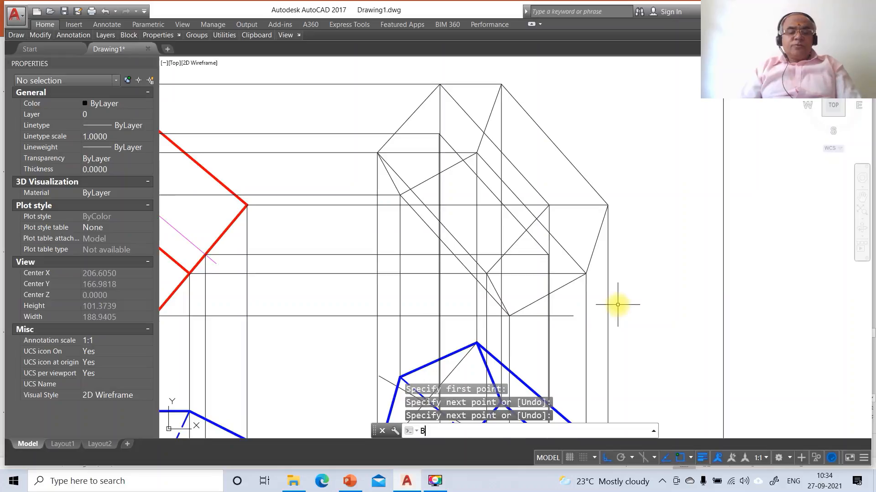
key("Return")
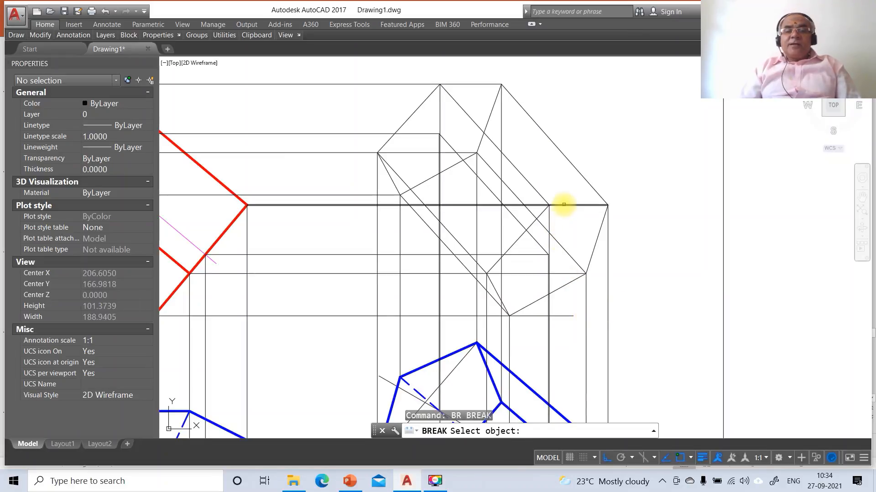
left_click(563, 205)
key("Return")
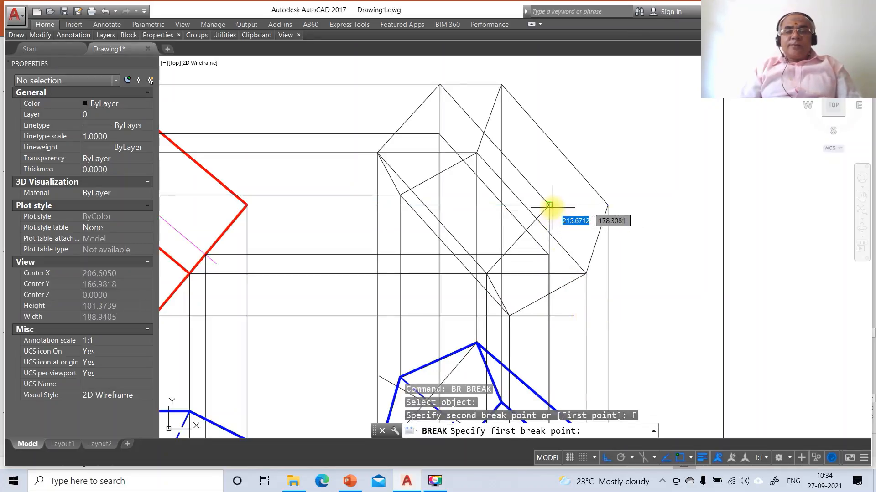
left_click(549, 205)
type("@")
key("Return")
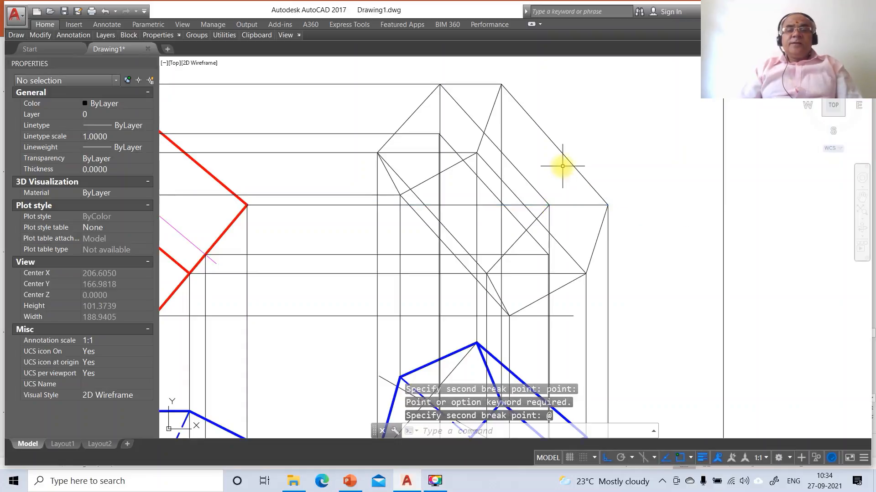
Break the highest horizontal projector at a single point on the upper pentagon's top-left corner.
key("Return")
left_click(473, 84)
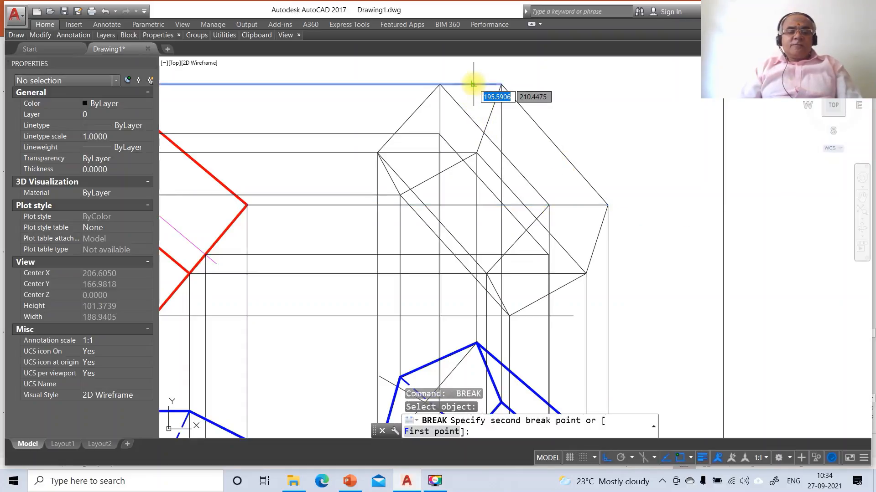
type("F")
key("Return")
left_click(441, 92)
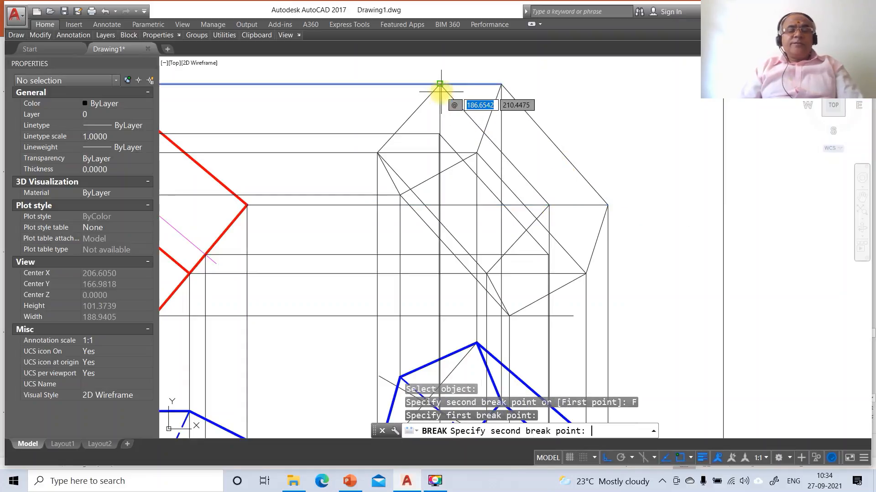
type("@")
key("Return")
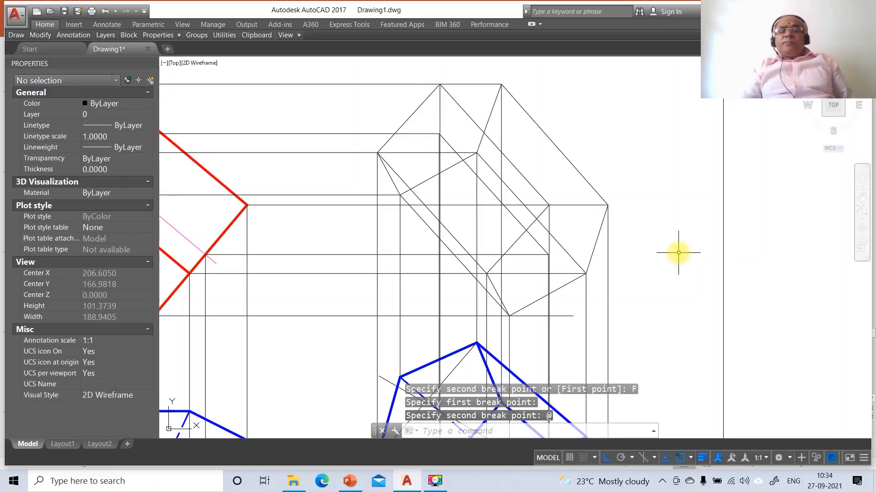
Extend the horizontal reference line beneath the final front view to the vertical border line on the right.
type("ex")
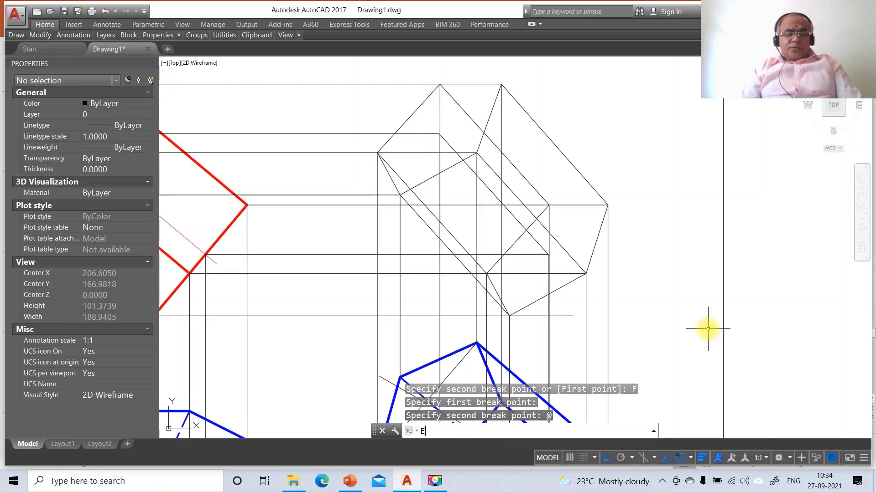
key("Return")
left_click(723, 325)
key("Return")
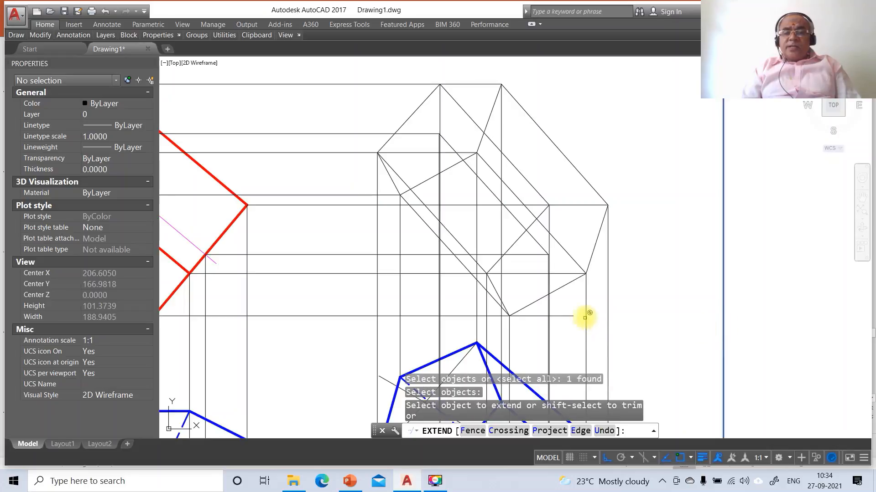
left_click(572, 316)
Break off the right end of the reference line so it stops short of the vertical border.
type("BR")
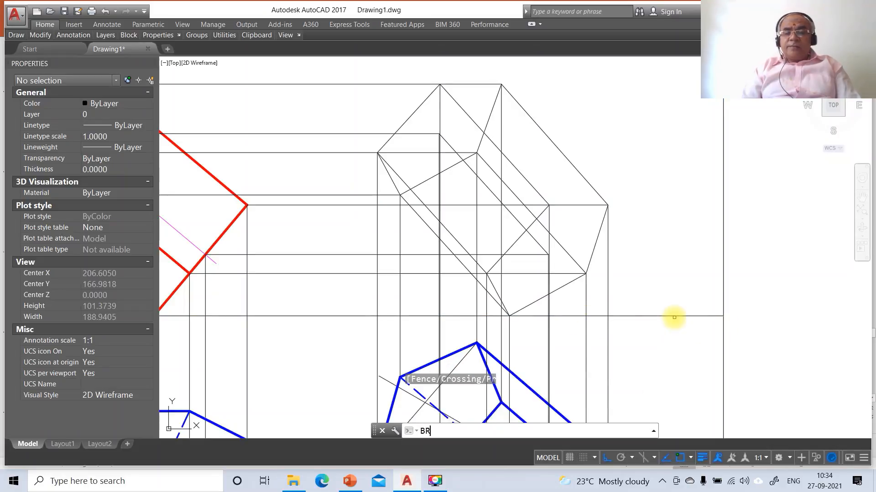
key("Return")
left_click(647, 315)
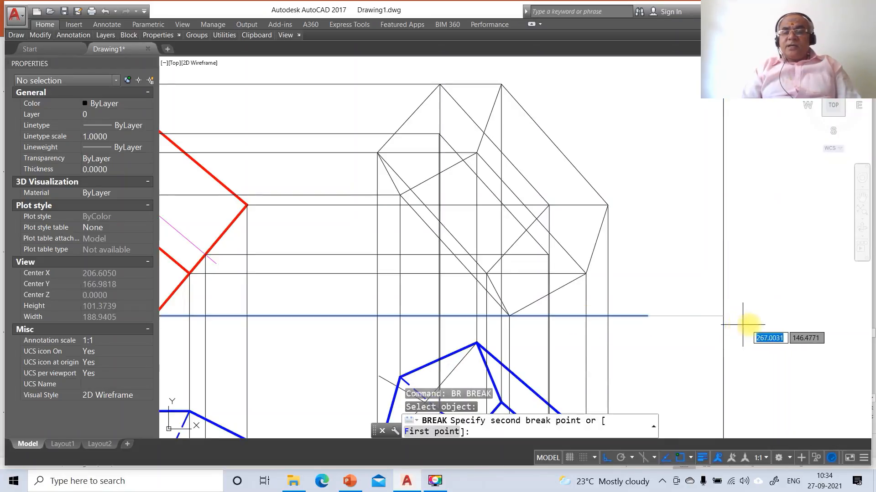
left_click(756, 329)
Break off a short piece at the far left end of the reference line, working in the previous full view.
type("Z")
key("Return")
type("P")
key("Return")
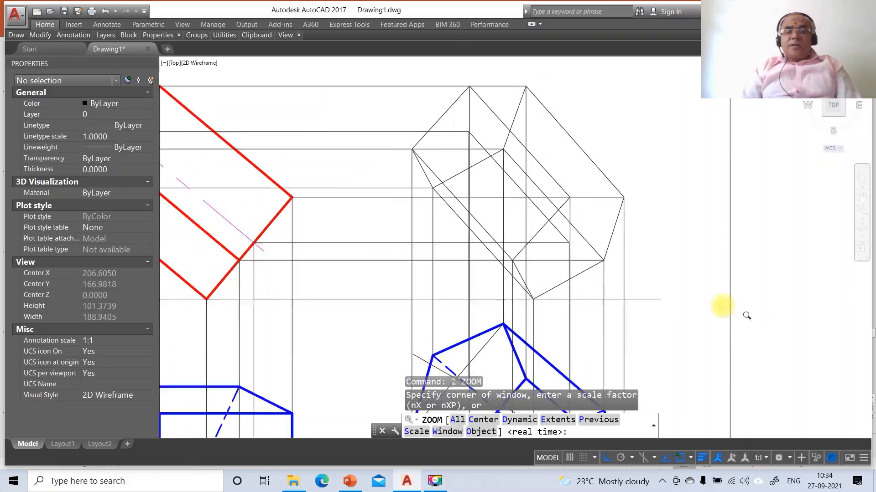
type("BR")
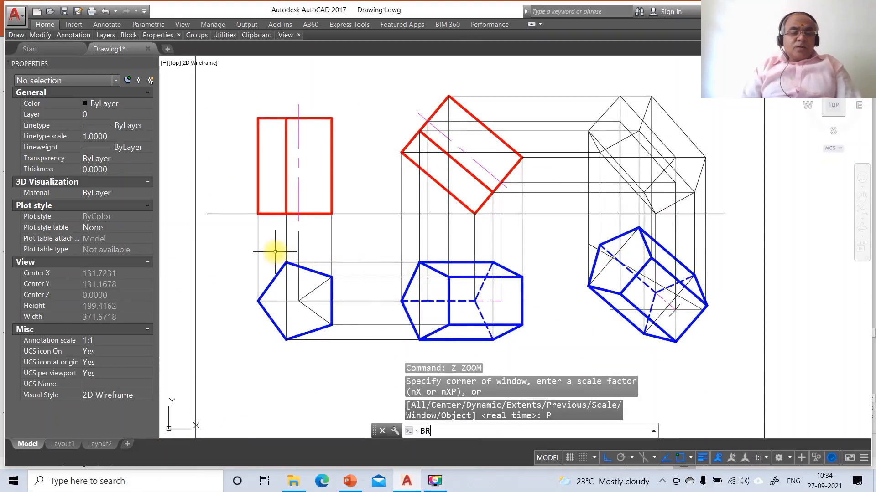
key("Return")
left_click(218, 213)
left_click(205, 220)
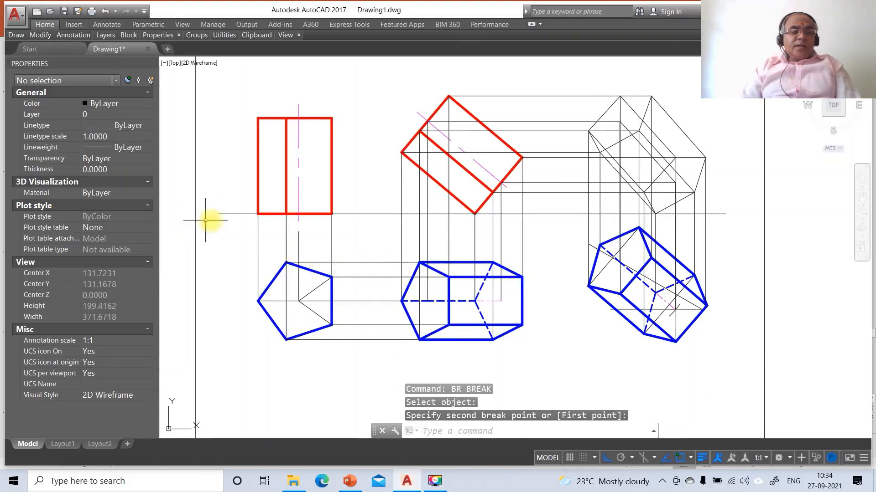
Assign both segments of the horizontal reference line, on either side of the first front view, to layer XY.
left_click(222, 211)
left_click(222, 213)
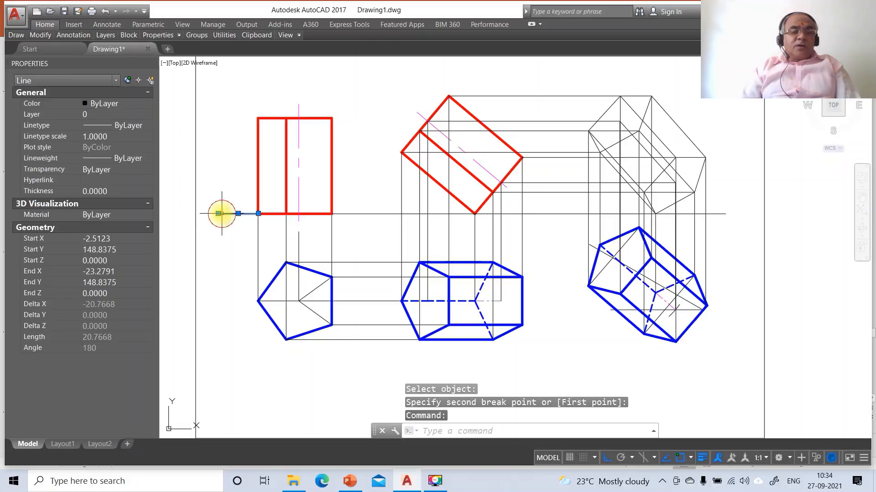
left_click(369, 214)
left_click(119, 115)
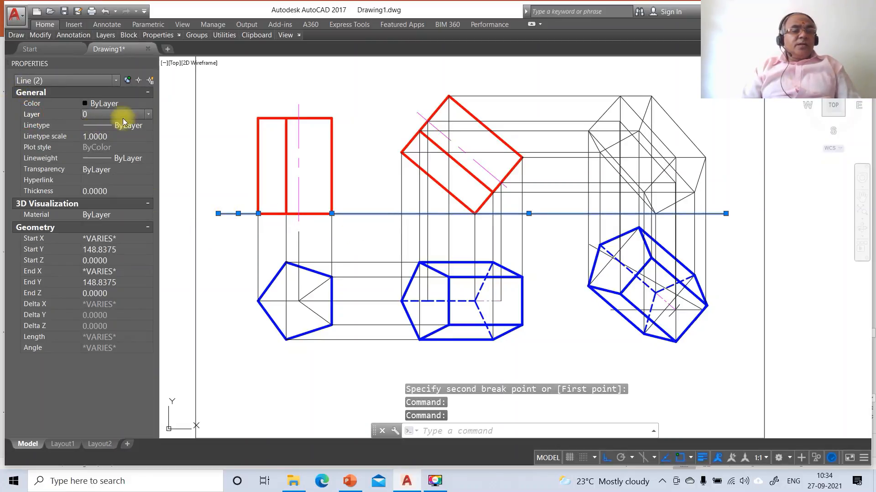
left_click(128, 115)
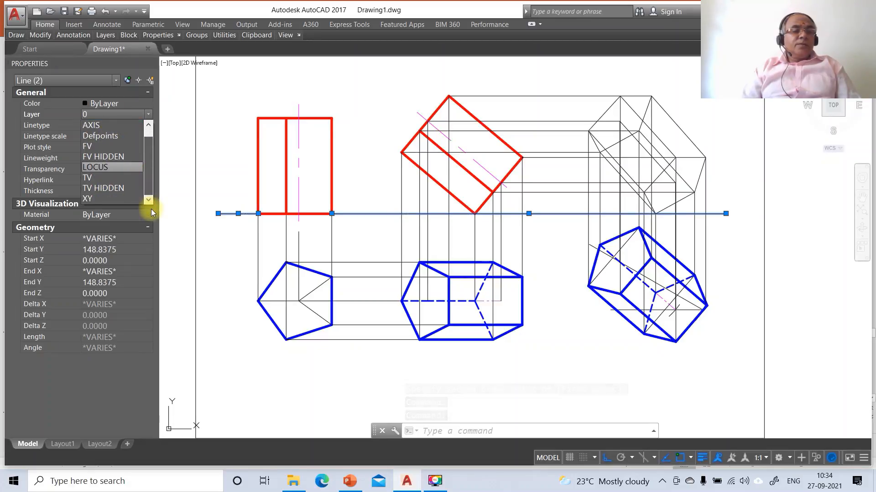
scroll(111, 199, "down", 1)
left_click(111, 199)
key("Escape")
key("Escape")
key("Escape")
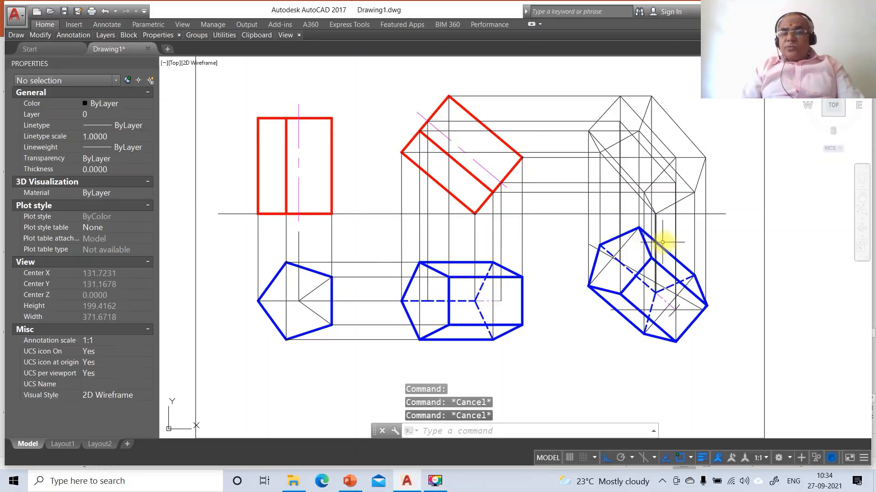
Assign the twelve visible edges of the final front view, its outline and inner solid edges, to layer FV.
type("z")
key("Return")
type("w")
key("Return")
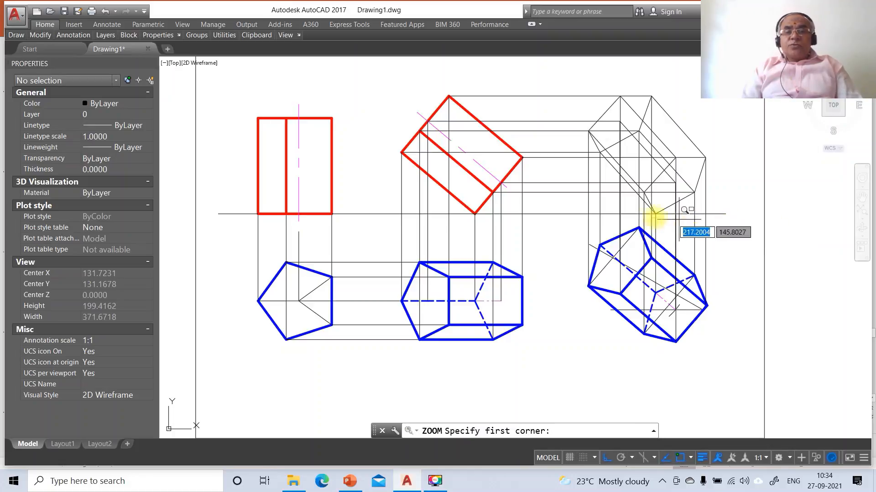
left_click(542, 80)
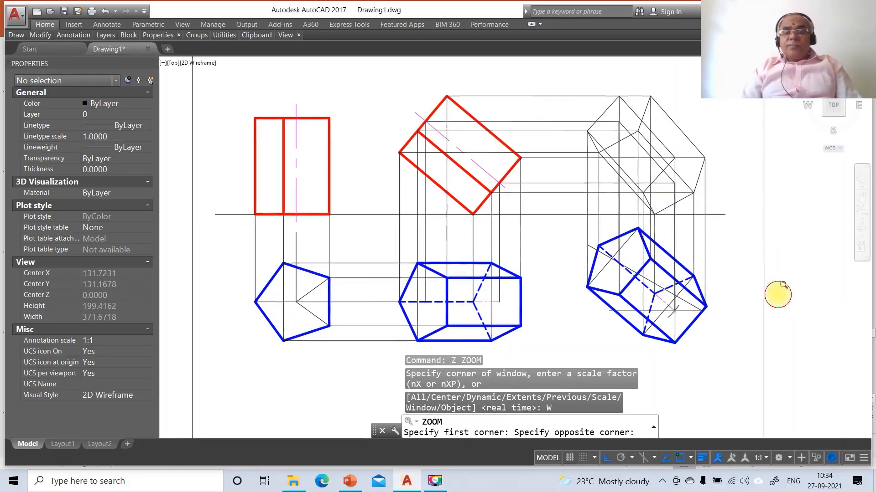
left_click(772, 289)
type("NETLOAD")
key("Escape")
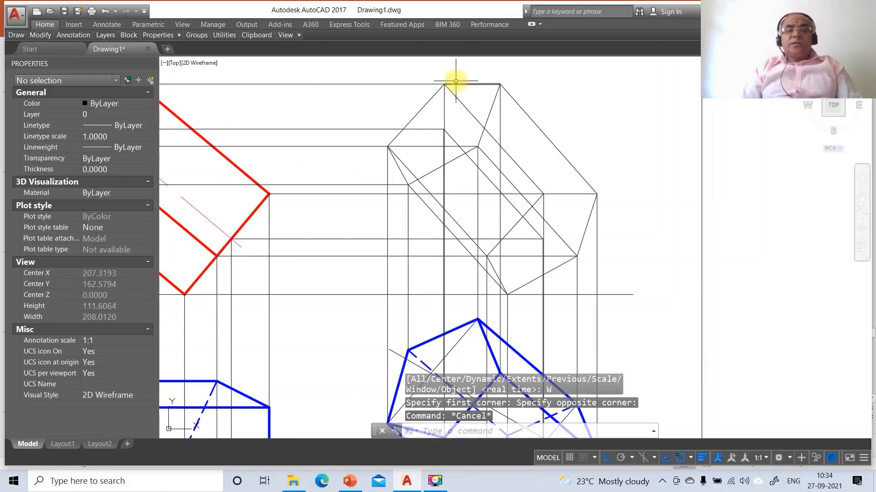
left_click(457, 84)
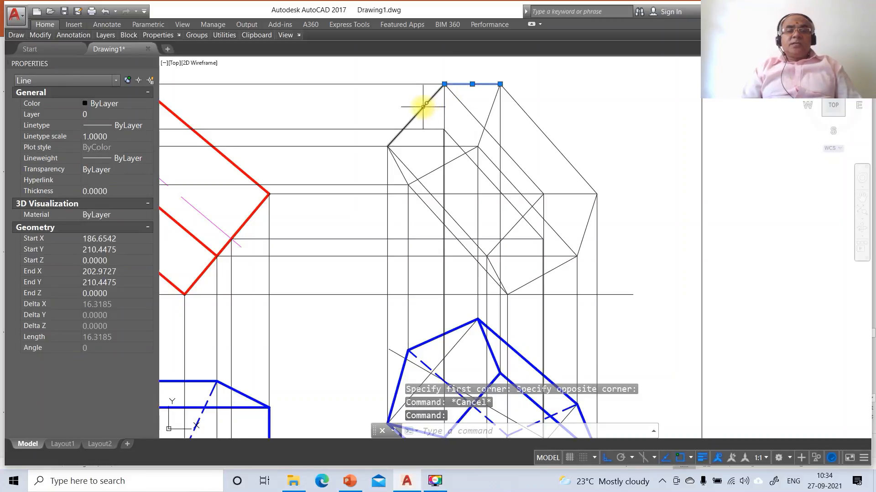
left_click(424, 104)
left_click(399, 169)
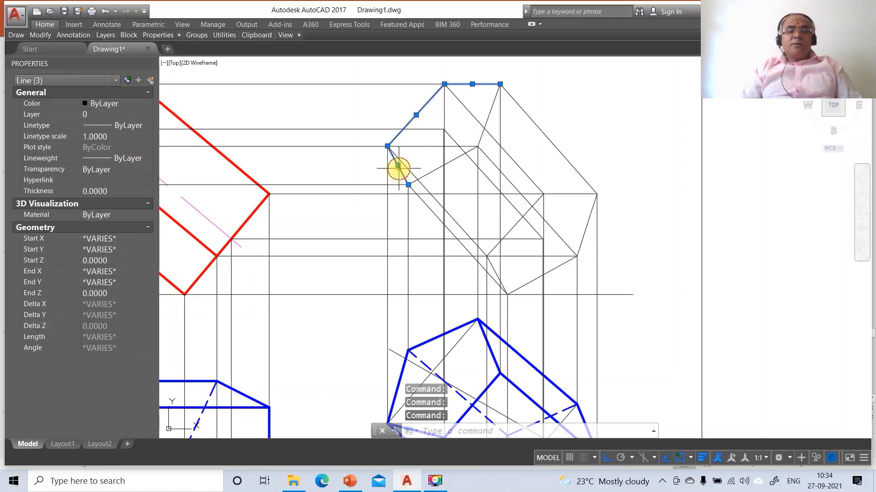
left_click(426, 204)
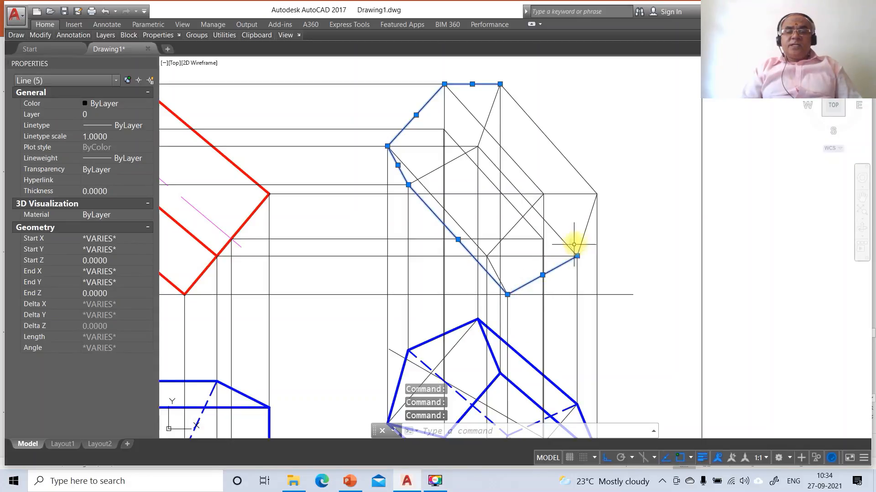
left_click(584, 185)
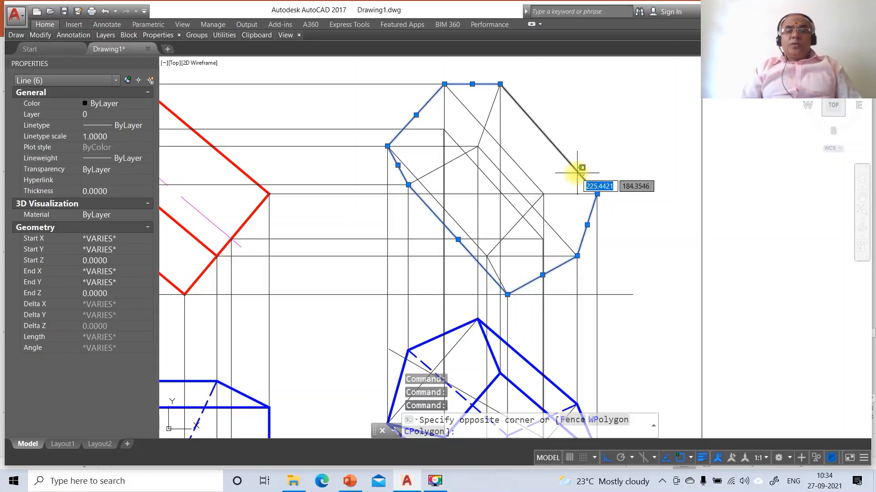
left_click(569, 170)
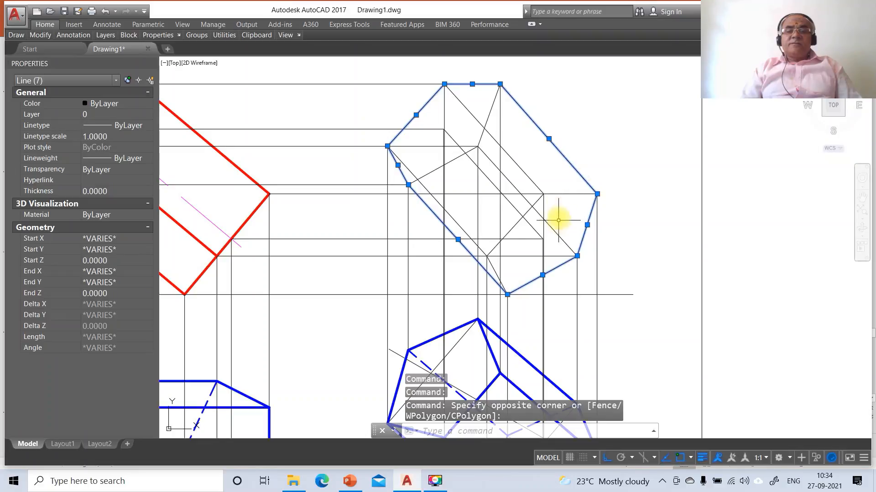
left_click(559, 189)
left_click(557, 195)
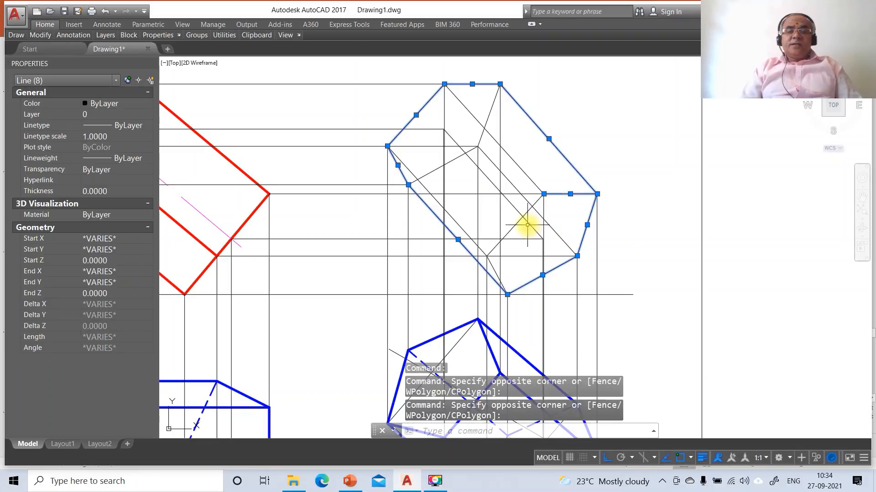
left_click(506, 233)
left_click(492, 269)
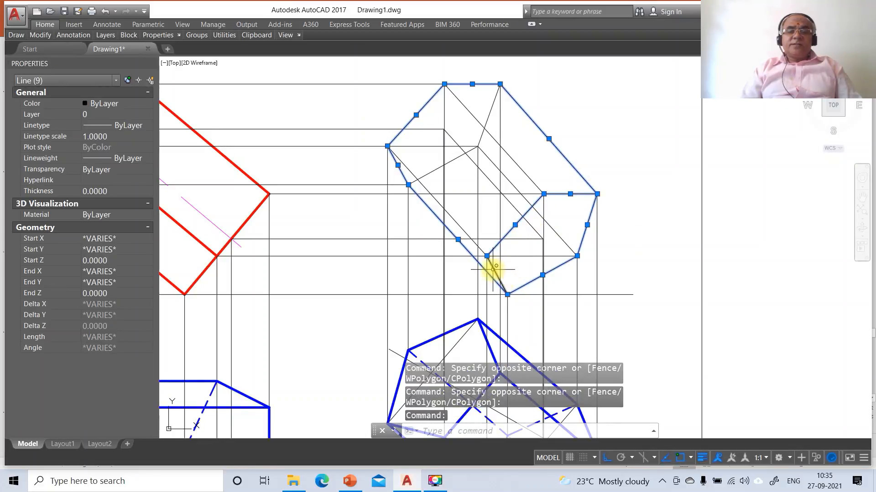
left_click(493, 266)
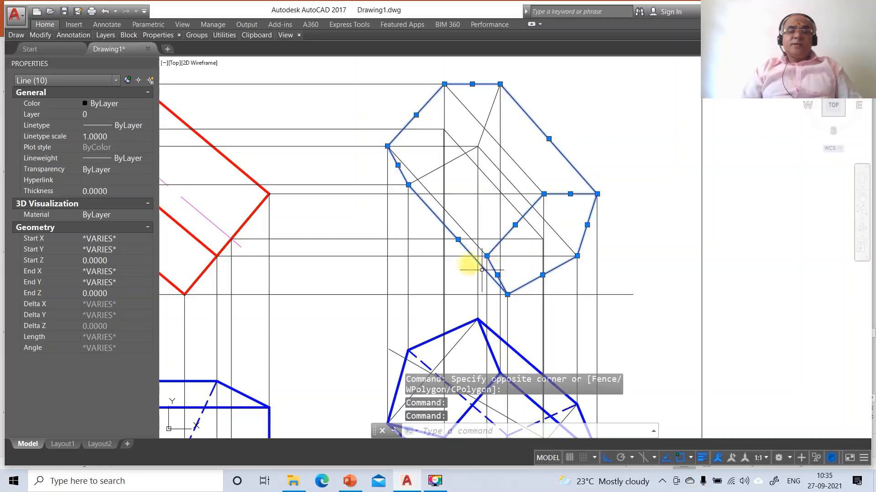
left_click(457, 223)
left_click(527, 175)
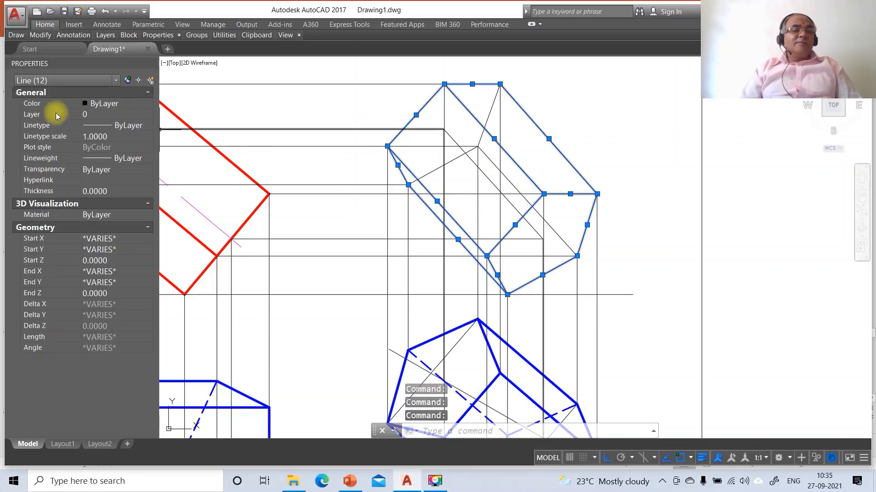
left_click(96, 116)
left_click(147, 115)
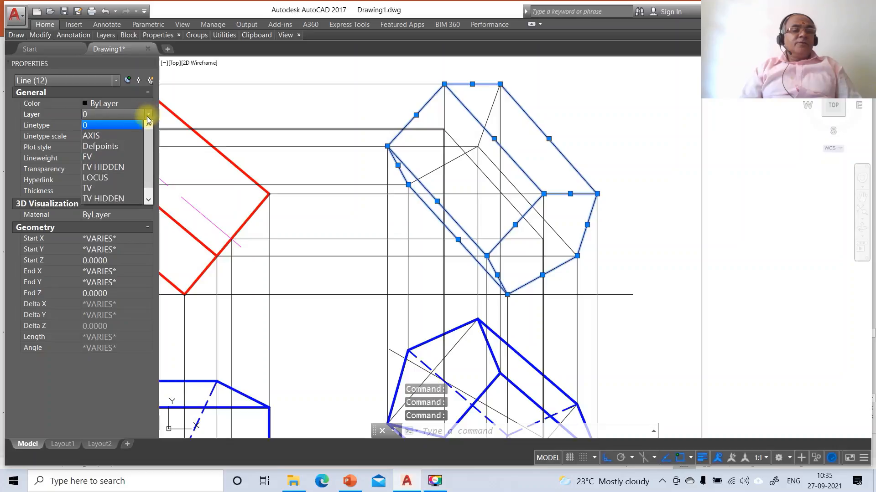
left_click(100, 159)
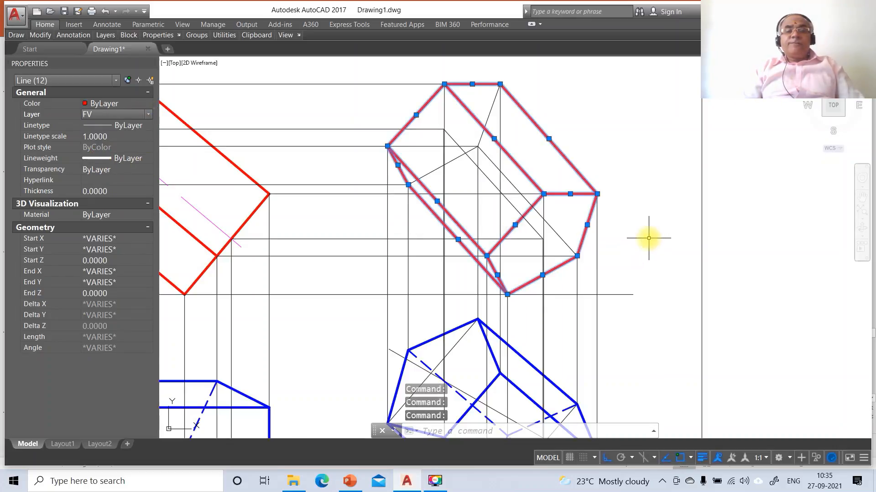
key("Escape")
key("Escape")
key("Escape")
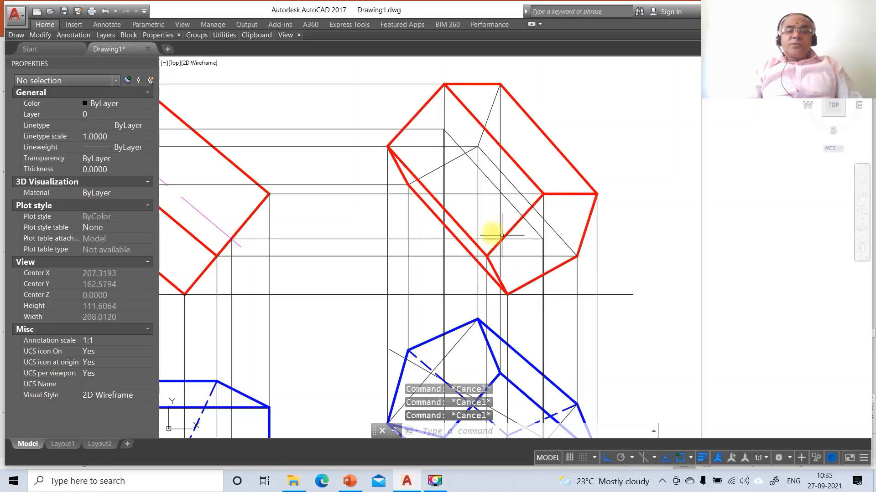
Assign the three hidden edges of the final front view to layer FV HIDDEN with a linetype scale of 20.
left_click(557, 234)
left_click(488, 110)
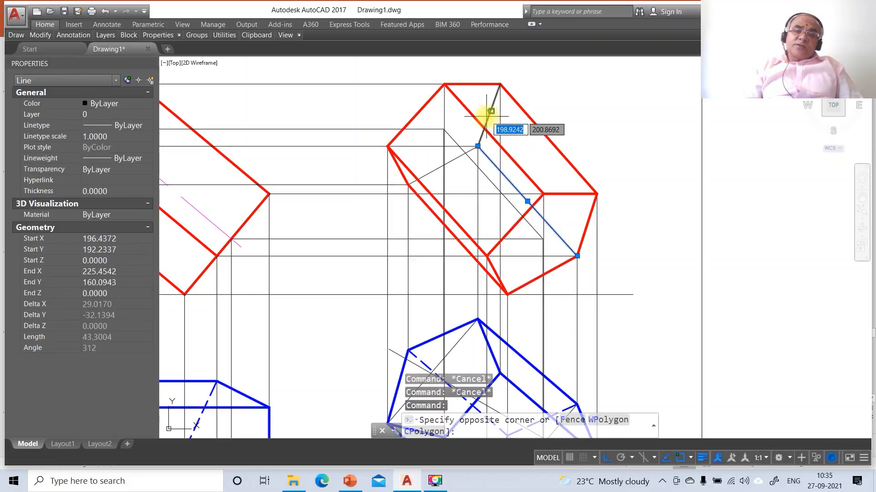
left_click(453, 136)
left_click(430, 171)
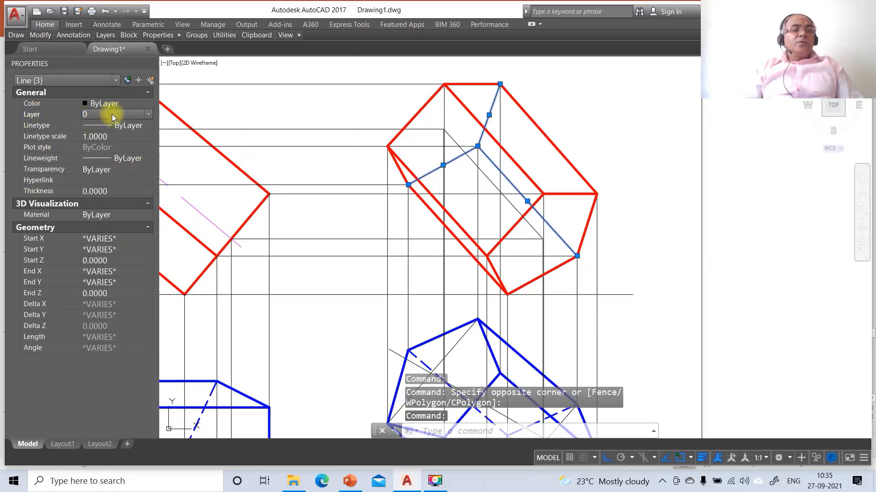
left_click(147, 114)
left_click(109, 158)
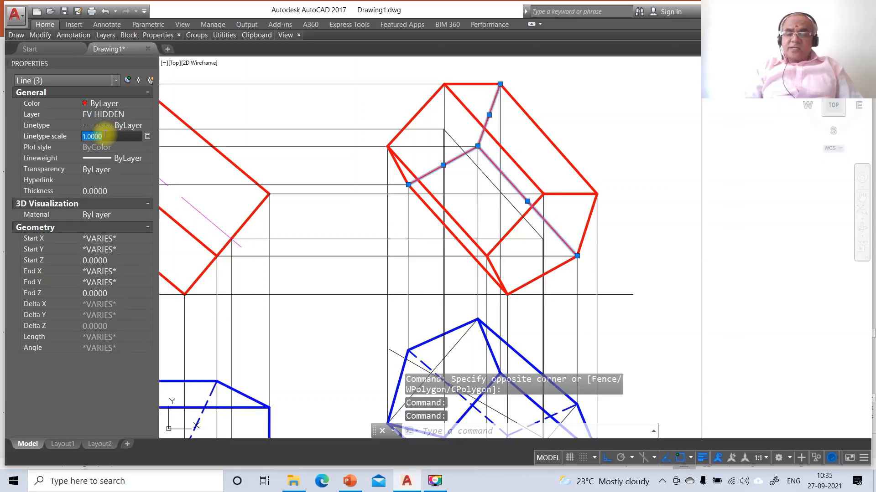
left_click(104, 135)
type("20")
key("Return")
key("Escape")
key("Escape")
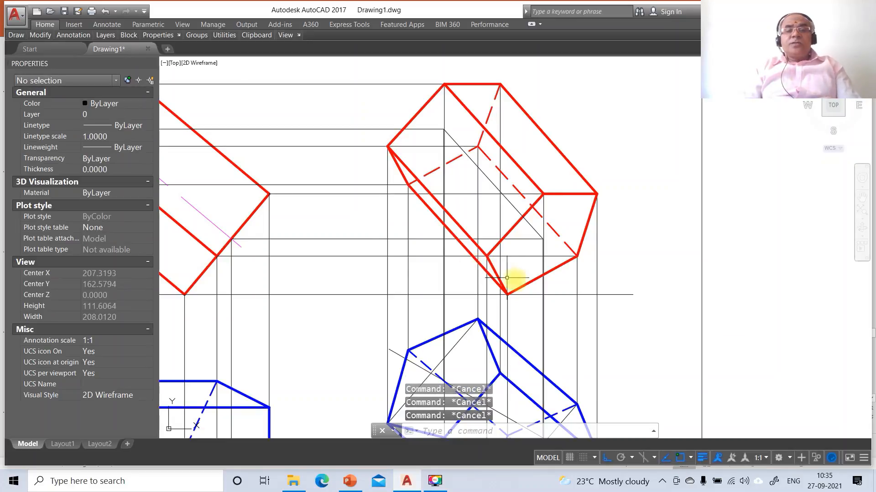
Assign the inclined axis line inside the final front view to layer AXIS with a linetype scale of 10.
left_click(514, 207)
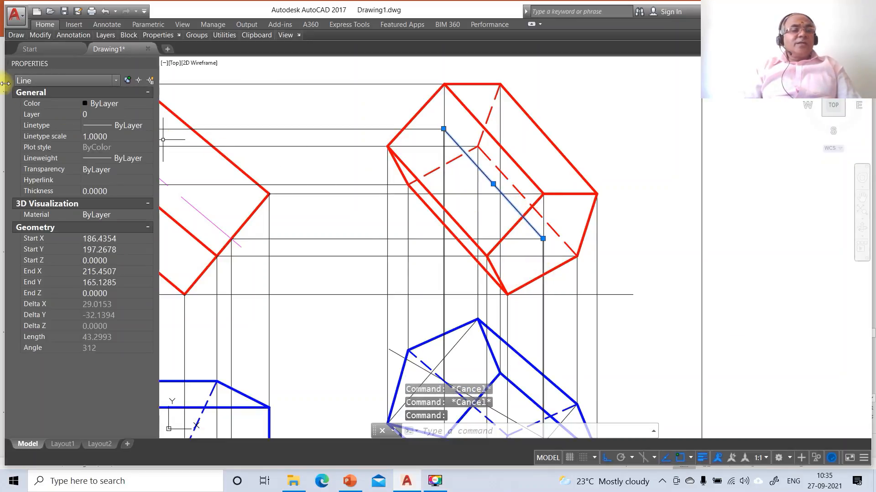
left_click(148, 115)
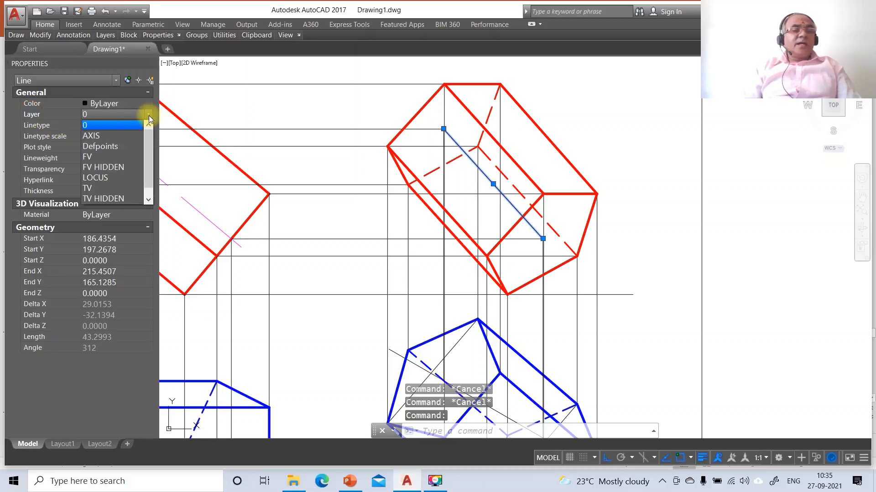
left_click(107, 136)
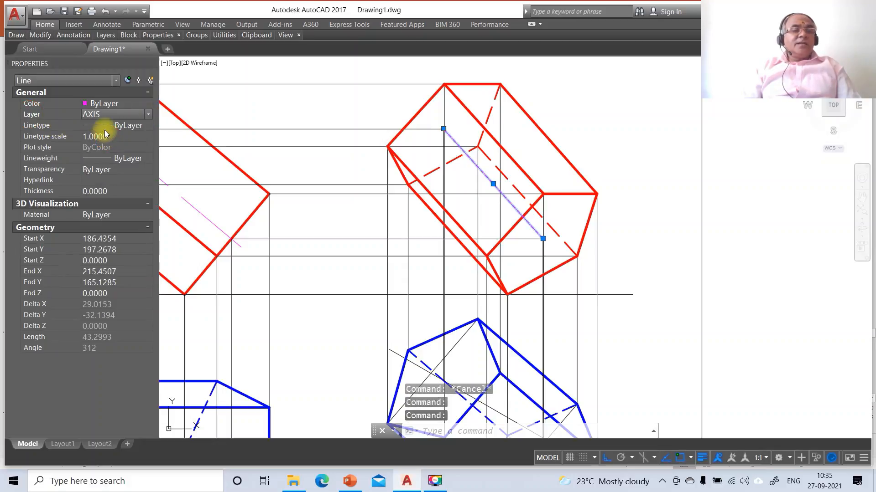
left_click(108, 135)
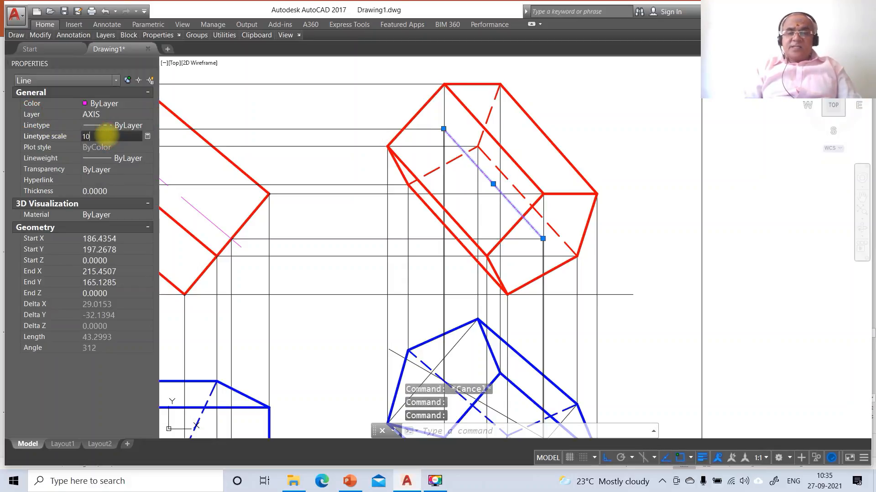
type("10")
key("Return")
key("Escape")
key("Escape")
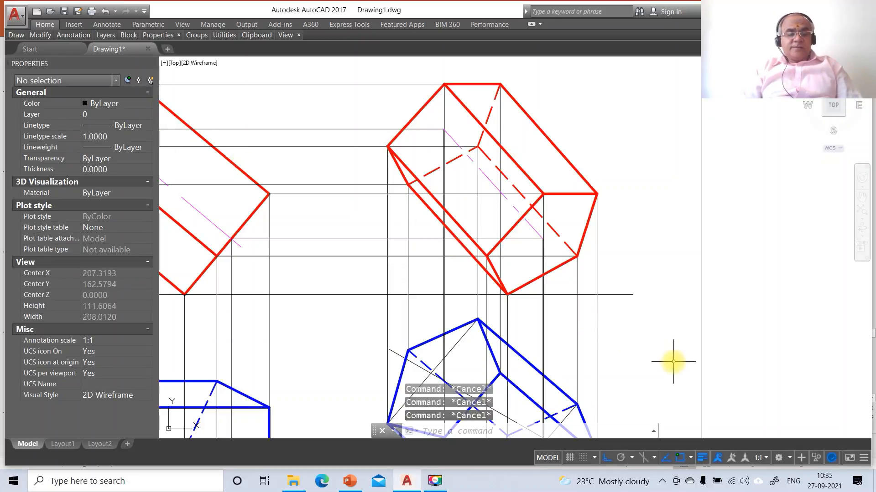
Check the layer assignment of both segments of the horizontal reference line in the previous full view.
type("z")
key("Return")
type("e")
key("Return")
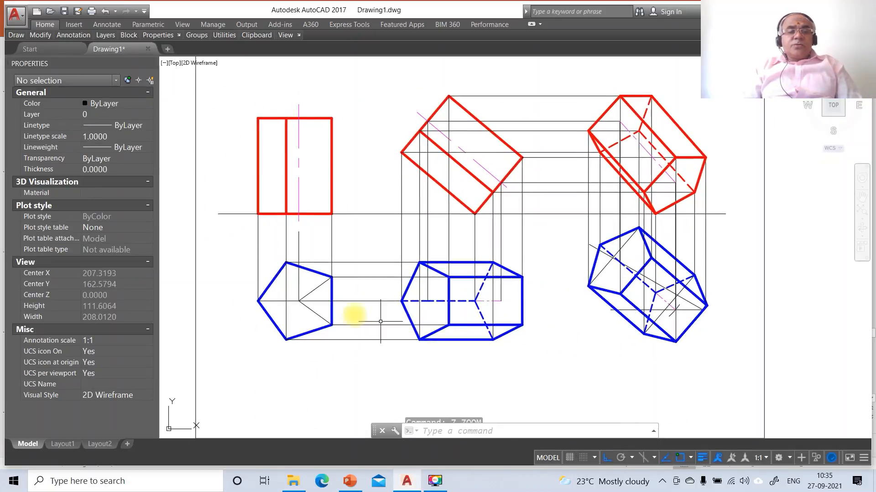
left_click(230, 214)
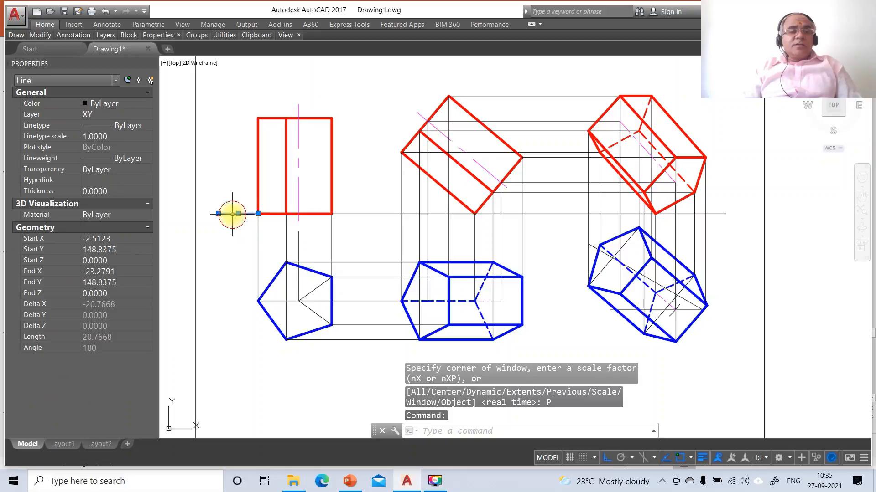
left_click(350, 217)
left_click(348, 213)
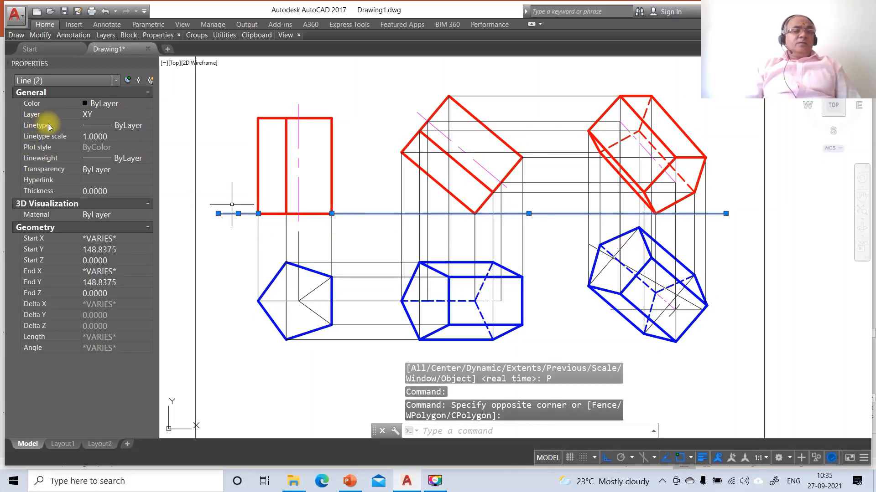
key("Escape")
key("Escape")
key("Escape")
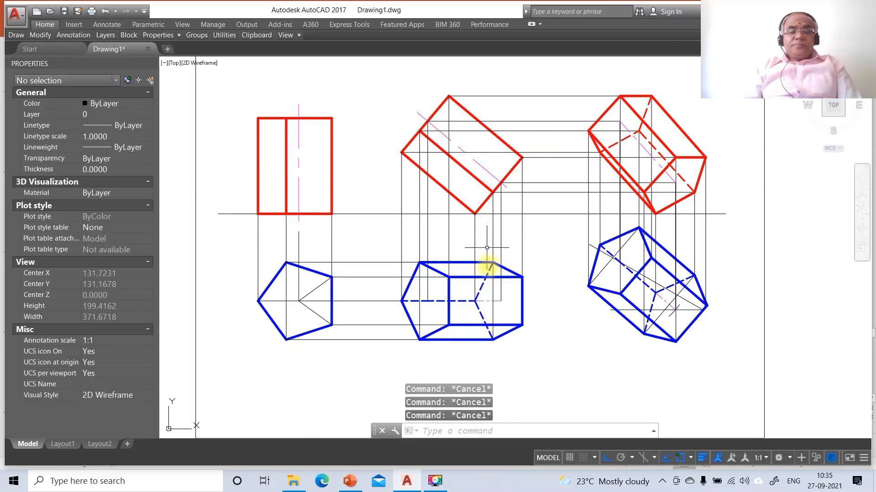
Open the Standard dimension style for modification and show the precision choices for its linear primary units.
type("DDIM")
key("Return")
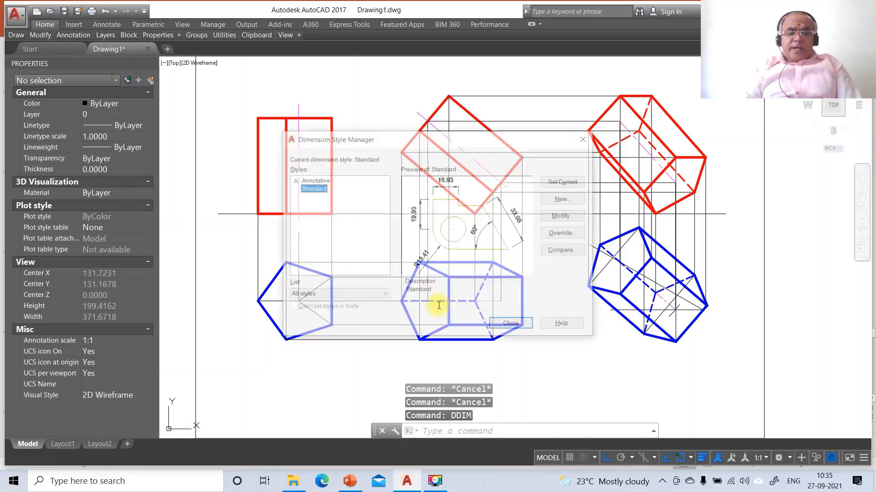
left_click(564, 215)
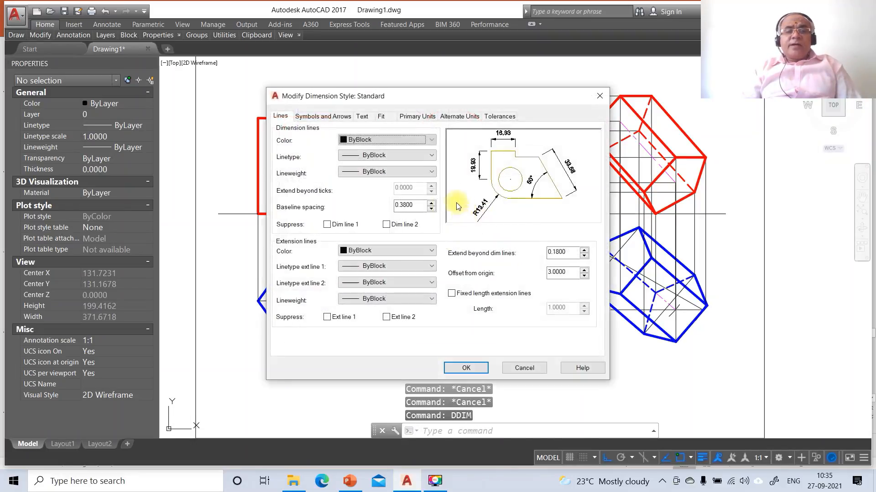
left_click(410, 119)
left_click(365, 155)
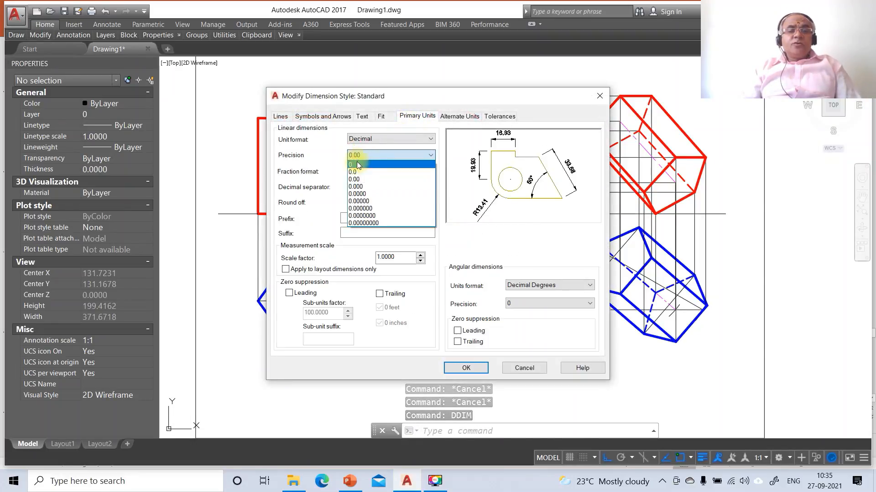
Set the Standard dimension style's linear precision to 0 decimal places and close the dimension style settings.
left_click(357, 163)
left_click(465, 367)
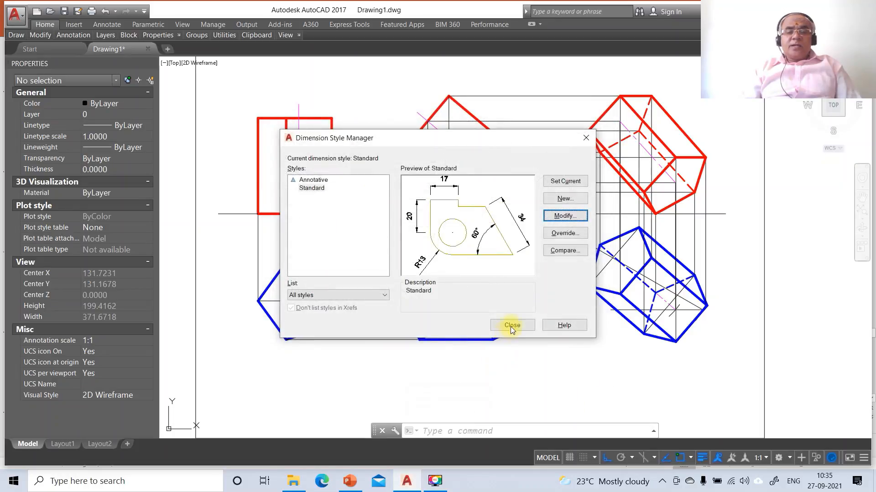
left_click(511, 326)
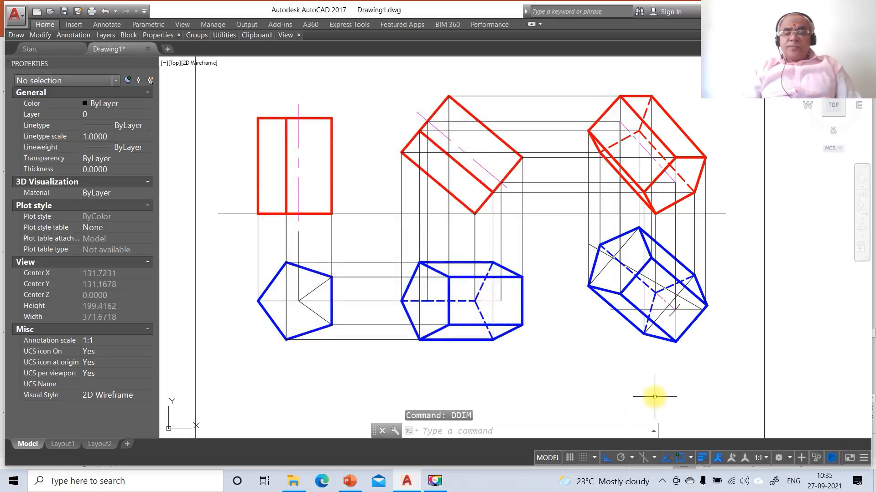
With object snap and ortho off, dimension the lower-left side of the first top view's pentagon, aligned outside that edge between its intersections.
left_click(680, 458)
type("D")
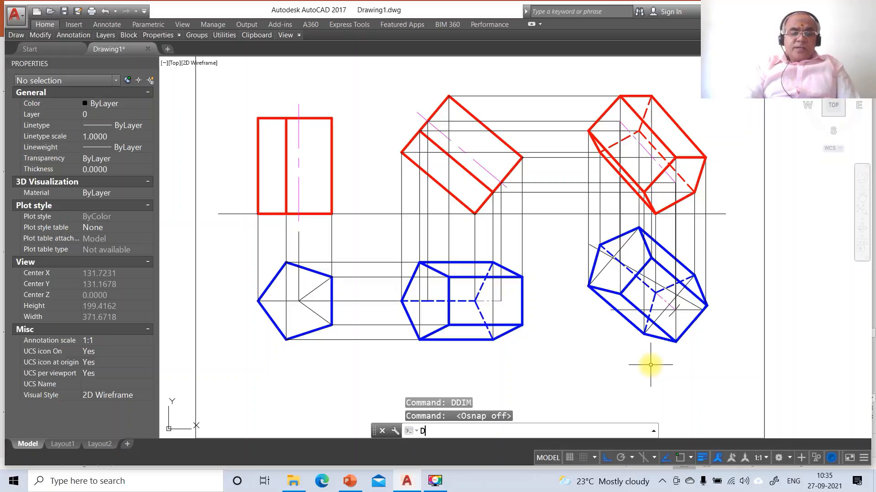
type("IM")
key("Return")
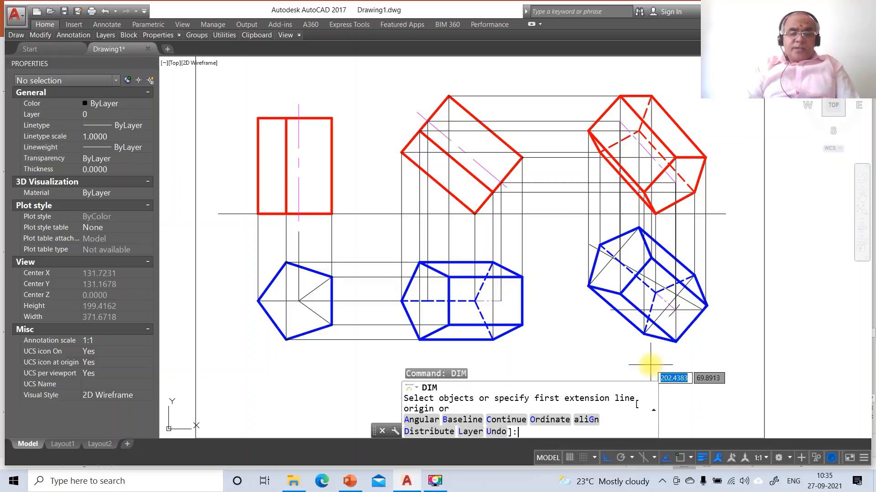
type("INT")
key("Return")
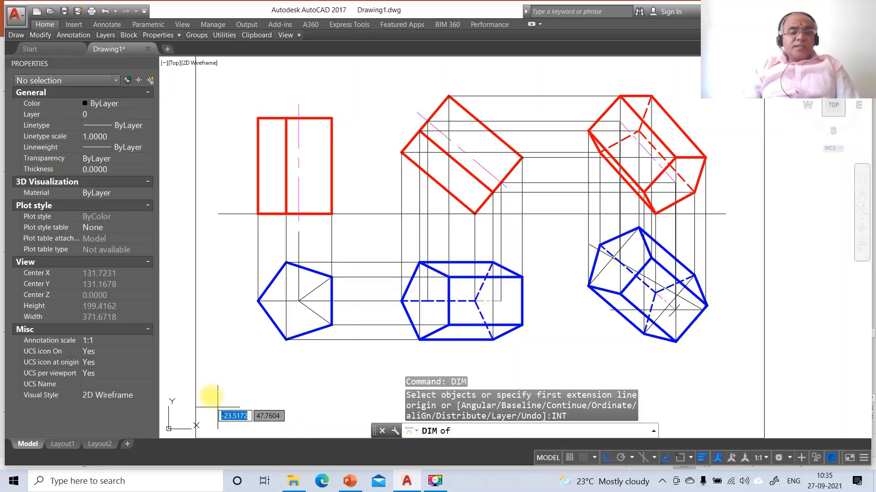
left_click(258, 301)
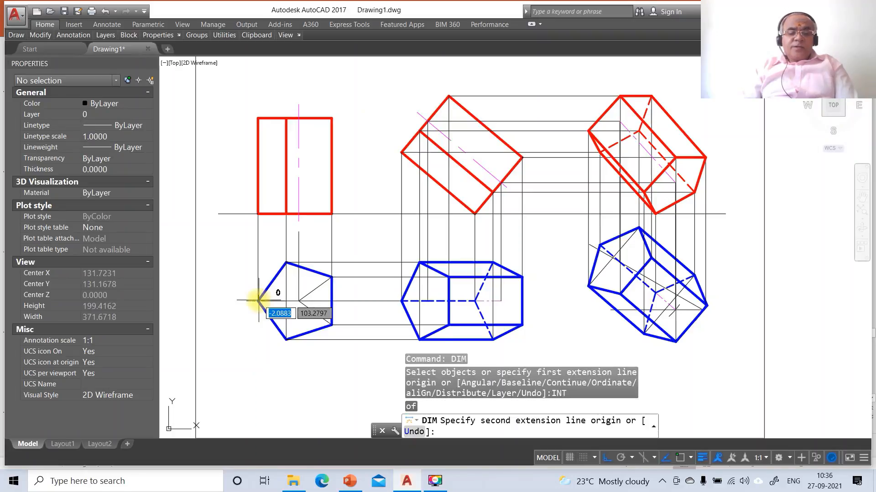
type("INT")
key("Return")
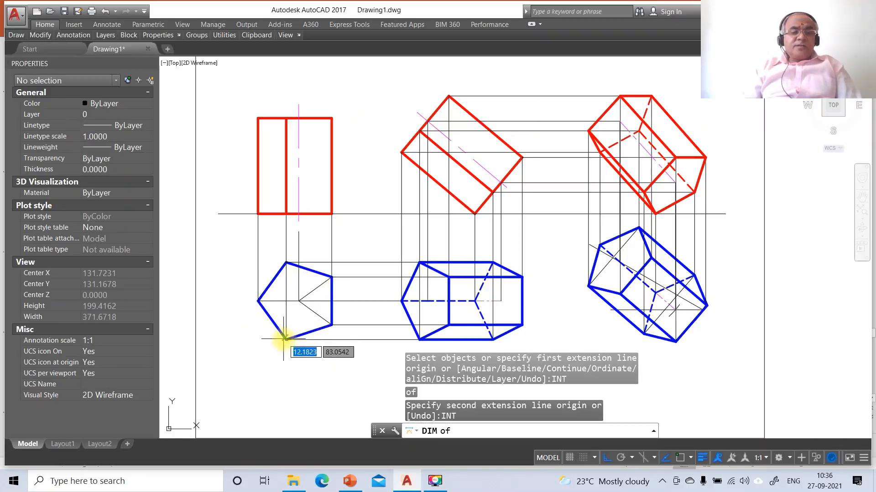
left_click(285, 341)
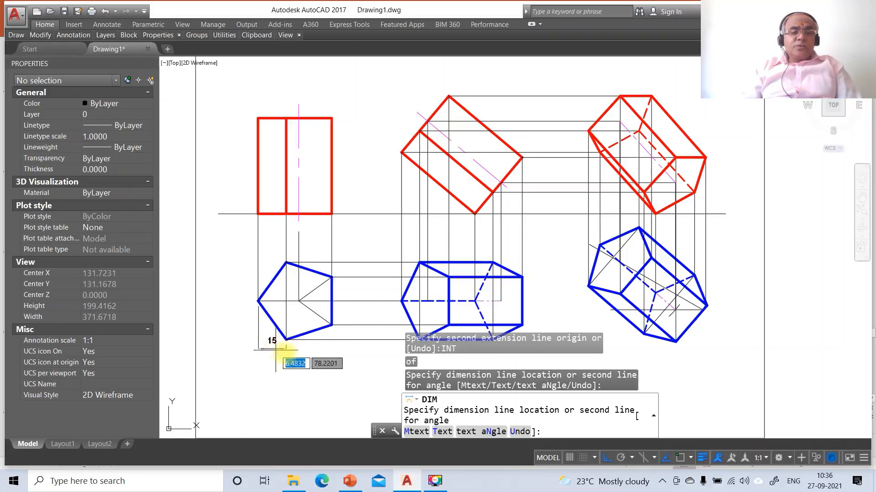
left_click(606, 458)
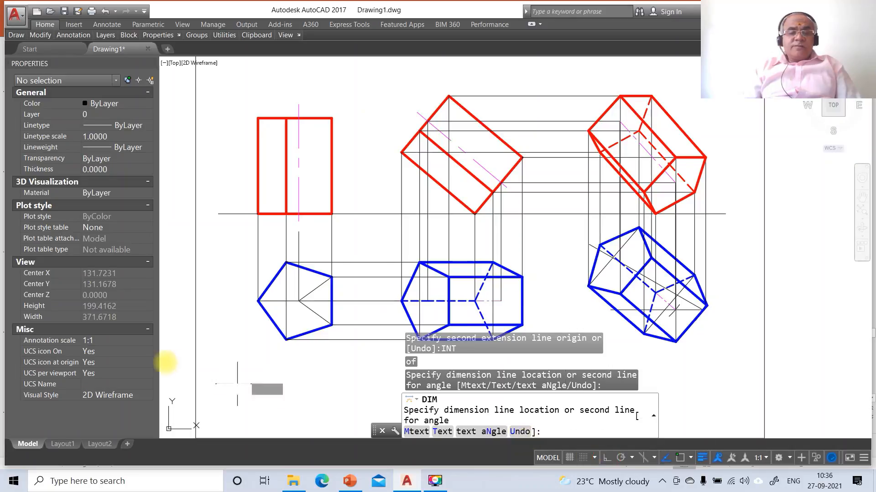
left_click(250, 324)
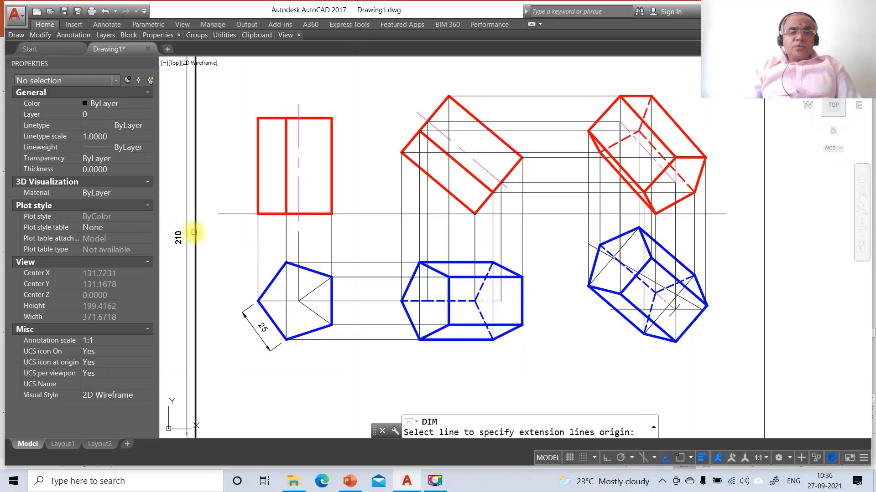
Dimension the height of the first front view rectangle, placing the vertical dimension line outside its left edge.
type("INT")
key("Return")
left_click(259, 117)
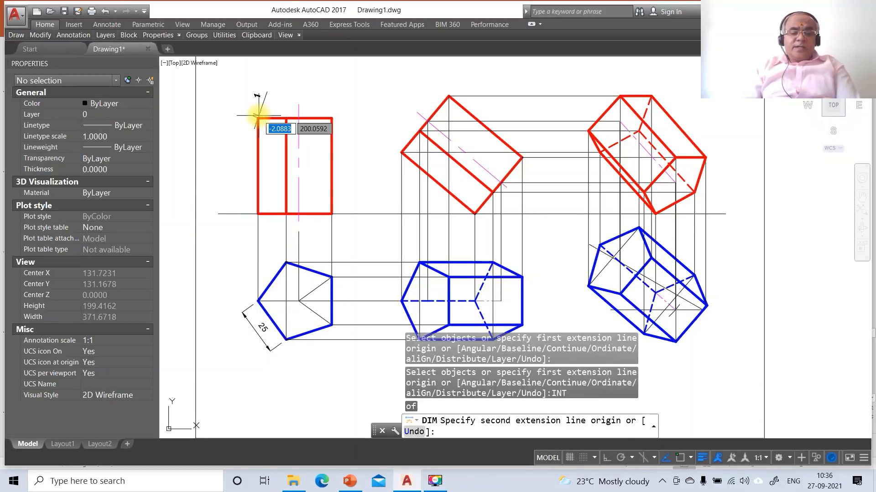
type("INT")
key("Return")
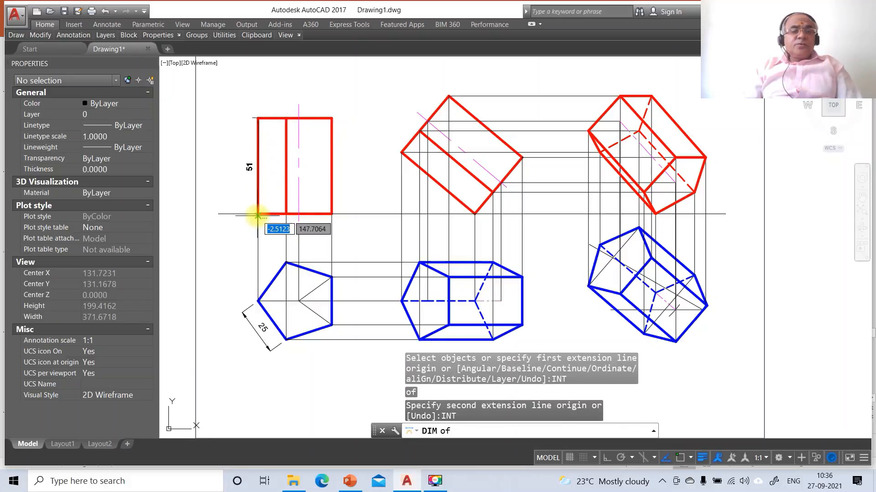
left_click(258, 213)
left_click(240, 207)
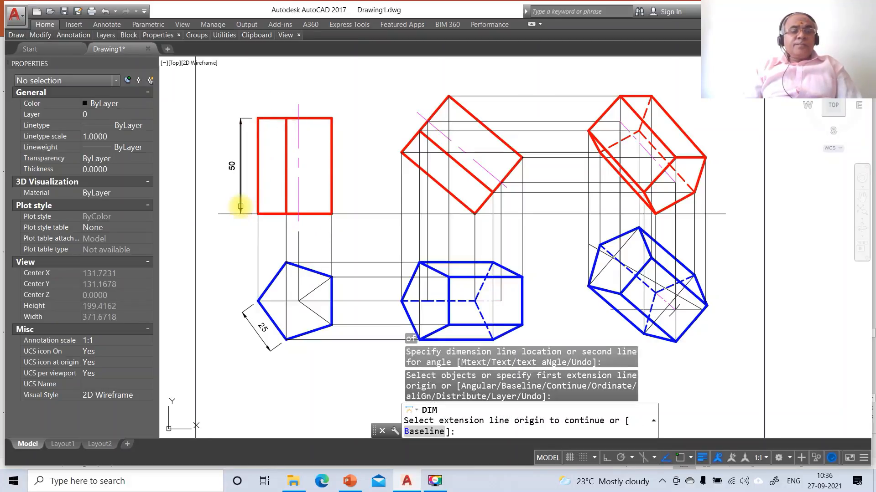
key("Escape")
key("Escape")
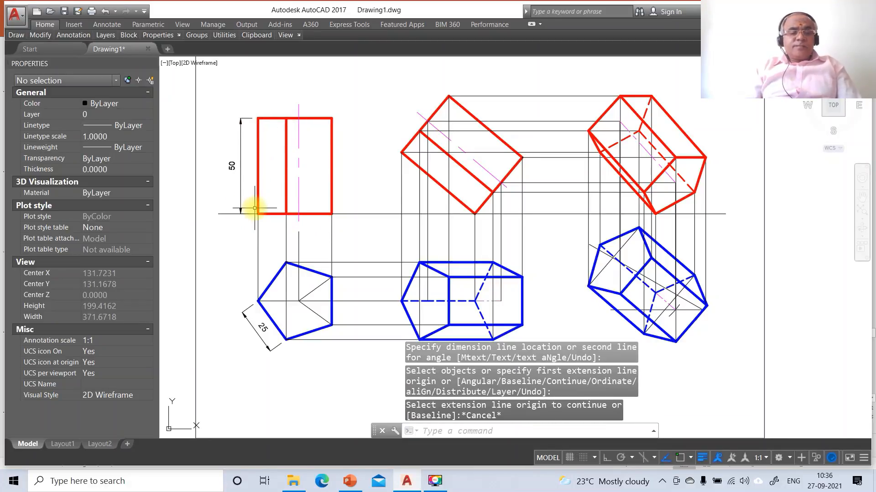
Add an angular dimension between the tilted front view's axis and the horizontal reference line, placed across the prism.
type("DI")
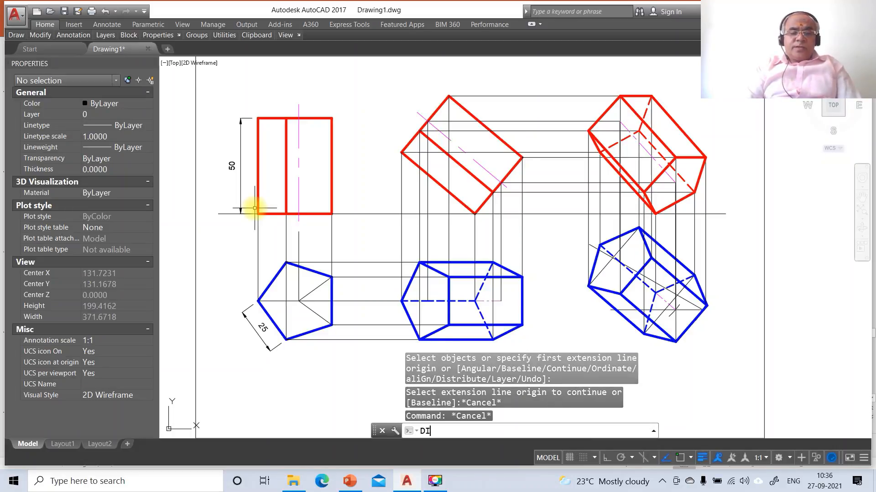
type("M")
key("Return")
type("a")
key("Return")
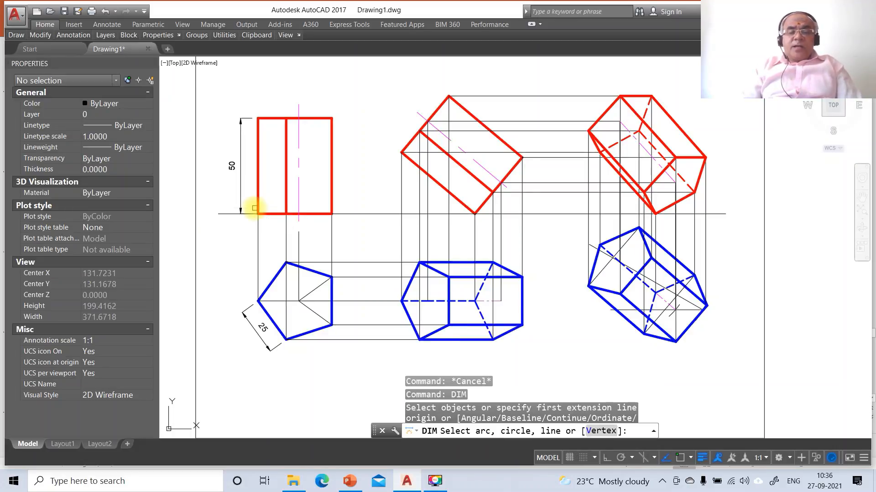
left_click(478, 163)
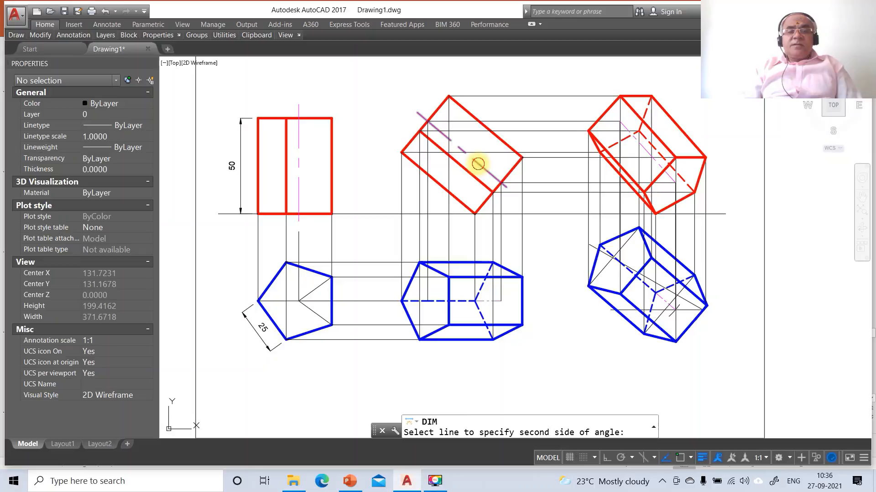
left_click(438, 213)
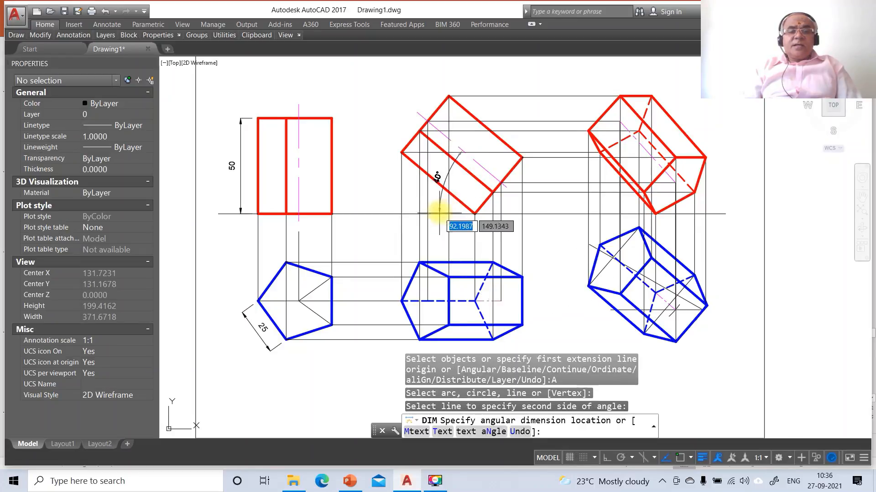
left_click(459, 189)
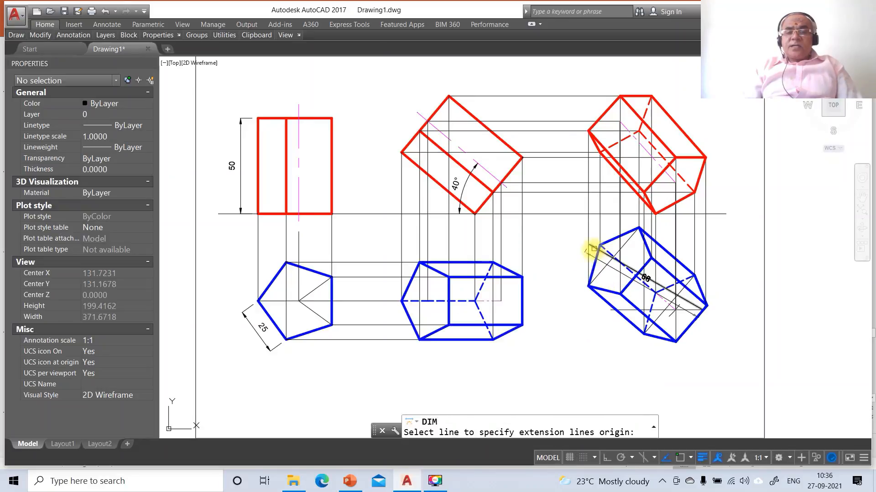
key("Escape")
key("Escape")
Add an angular dimension between the reference line and the thin sloping construction line through the final top view.
type("DI")
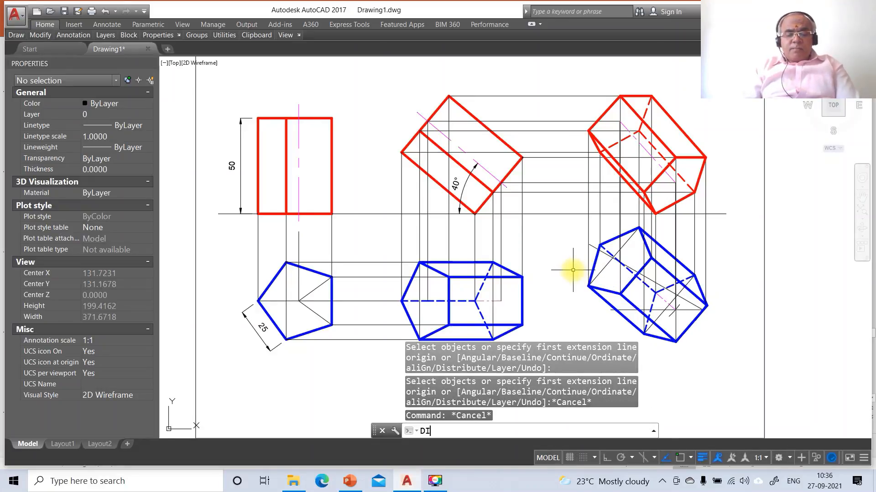
type("M")
key("Return")
type("A")
key("Return")
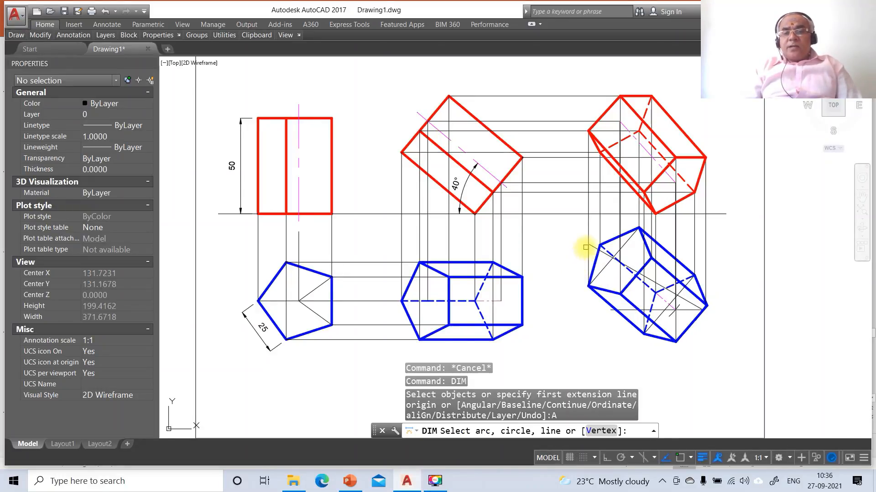
left_click(587, 246)
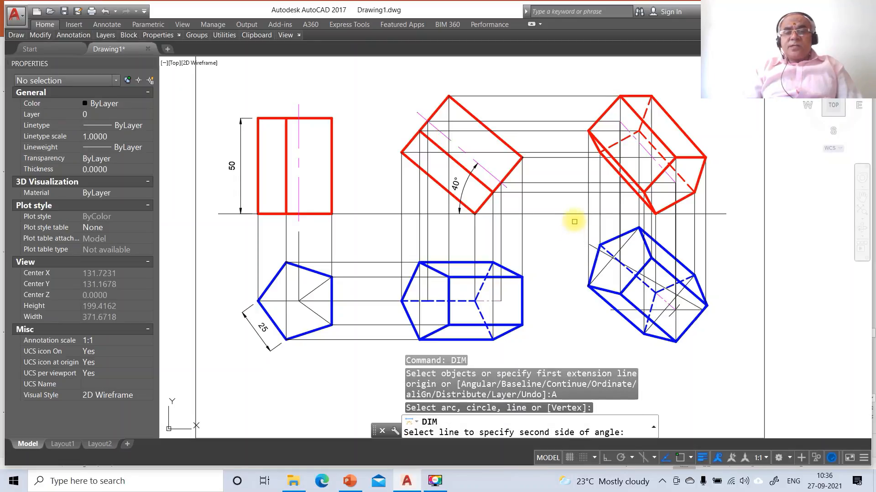
left_click(550, 242)
left_click(574, 219)
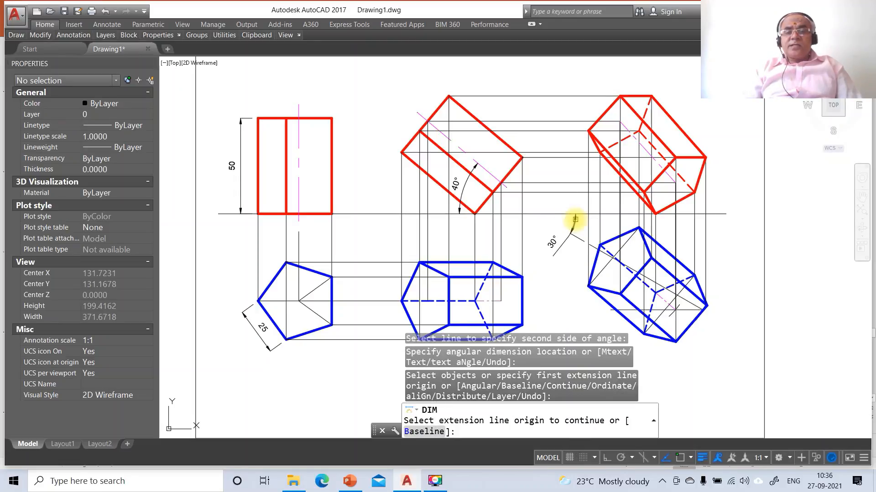
key("Escape")
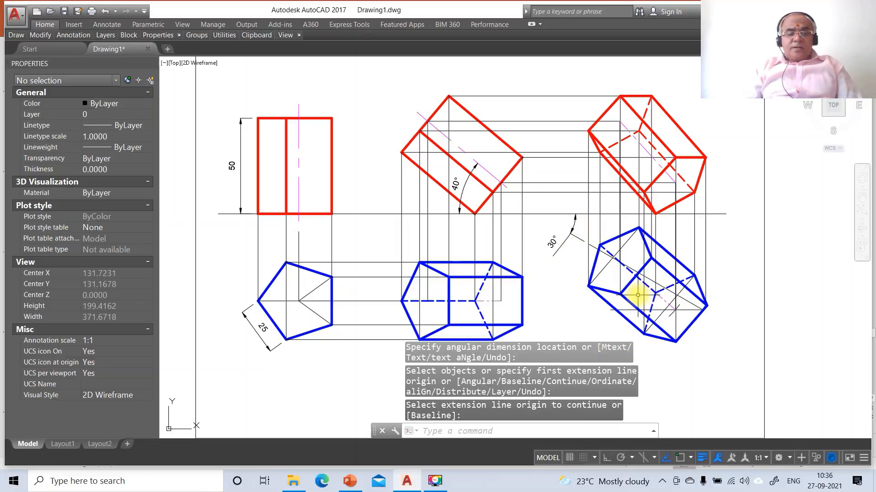
Add an angular dimension with blank text between the final top view's long dashed edge and the reference line.
key("Return")
type("a")
key("Return")
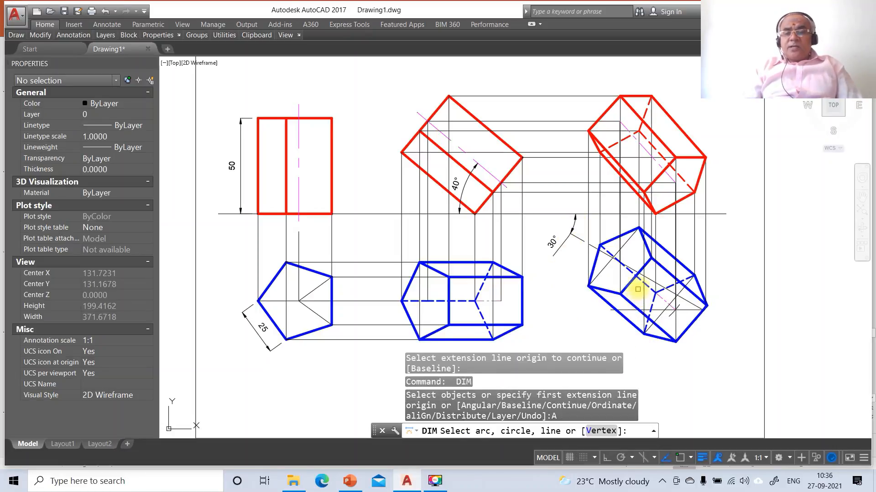
left_click(636, 278)
left_click(613, 214)
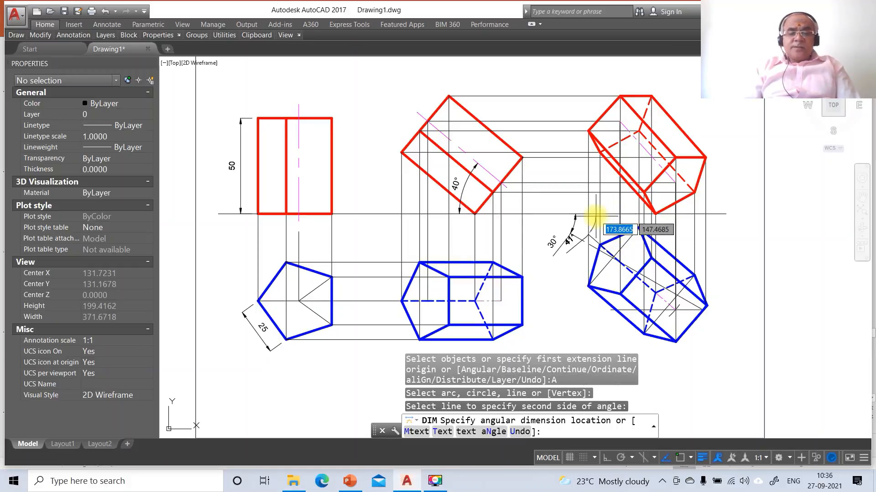
type("t")
key("Return")
key("Return")
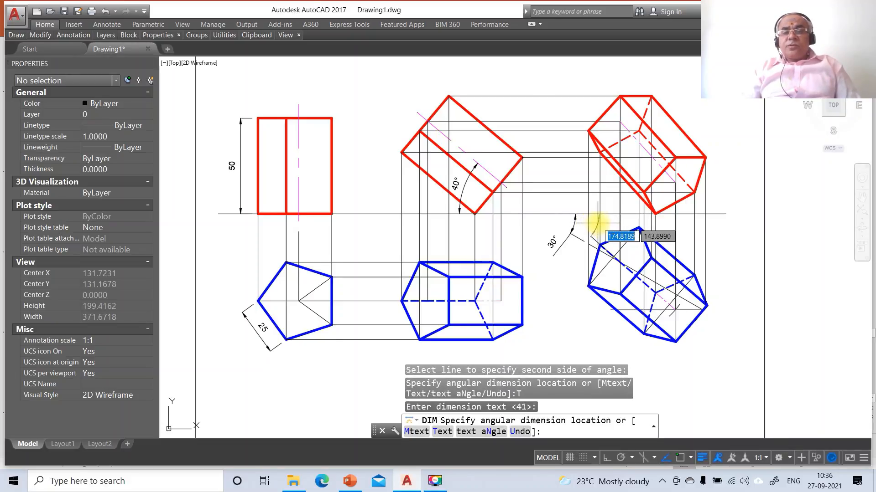
left_click(596, 222)
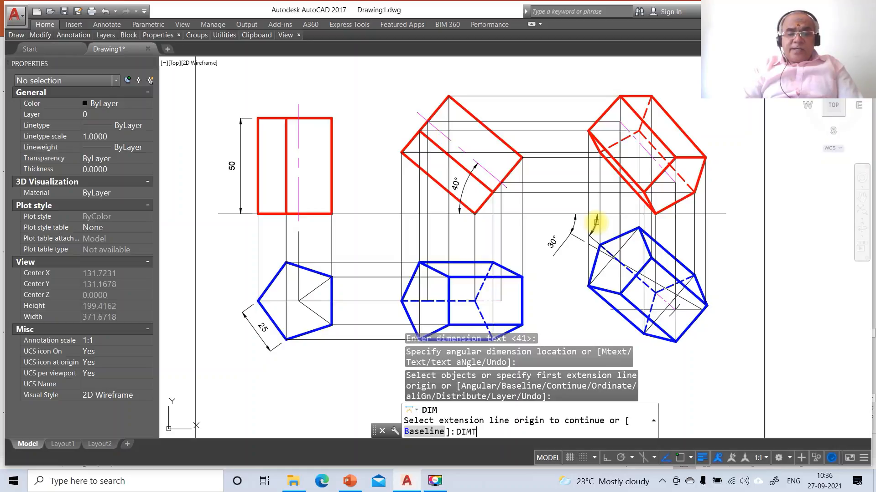
type("DIMTED")
key("Escape")
key("Escape")
Relocate the text of the 30° dimension with DIMTEDIT so it sits inside the angle, just below the reference line.
type("DIMTE")
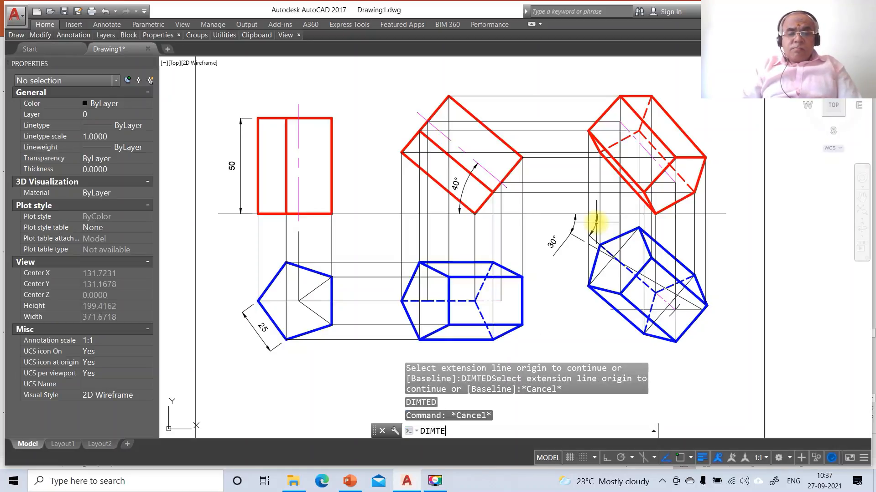
type("D")
key("Return")
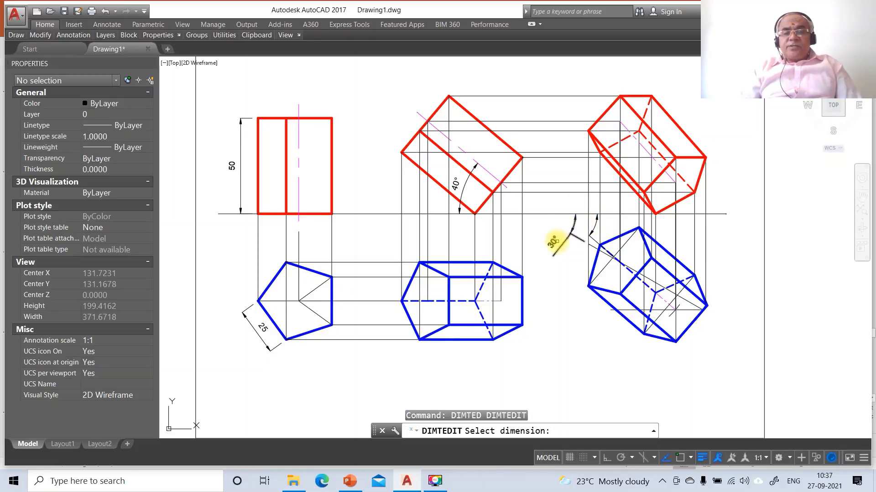
left_click(556, 236)
left_click(566, 222)
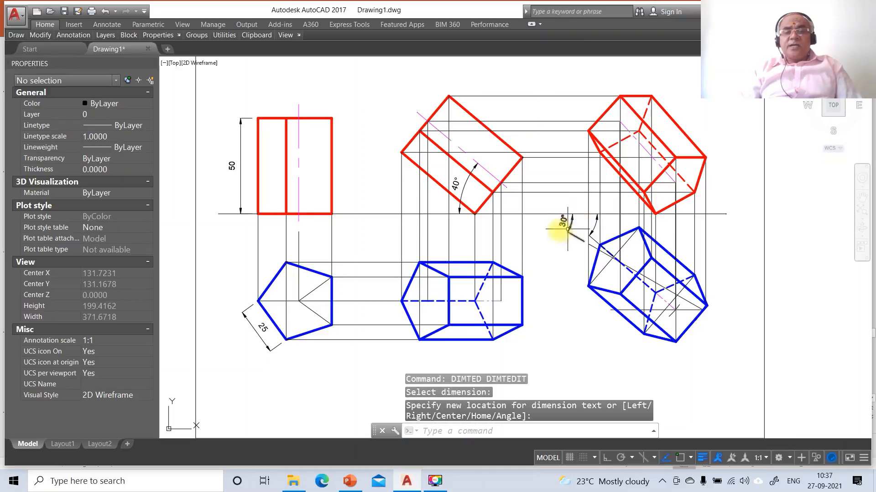
Relocate the 40° dimension to the lower-right side of the tilted front view, just above the reference line.
key("Return")
left_click(456, 188)
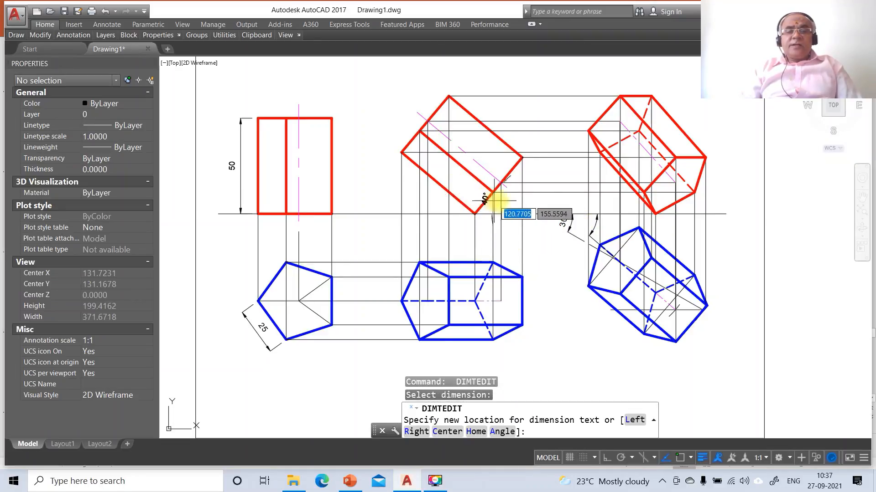
left_click(508, 201)
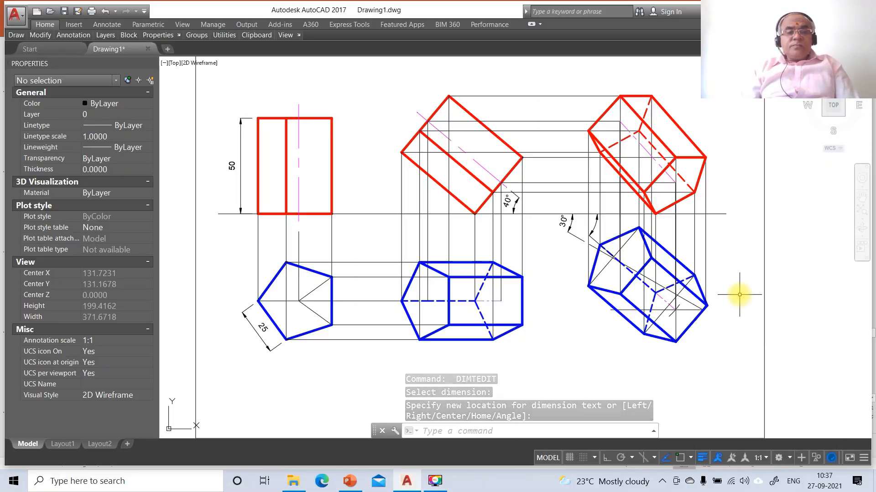
Label the reference line's ends X and Y in single-line text of height 3, with VP above and HP below its X end.
type("D")
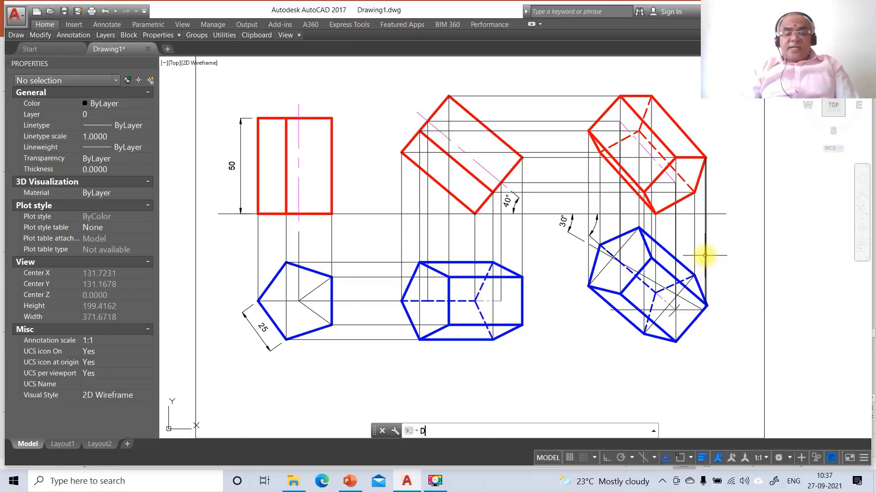
type("T")
key("Return")
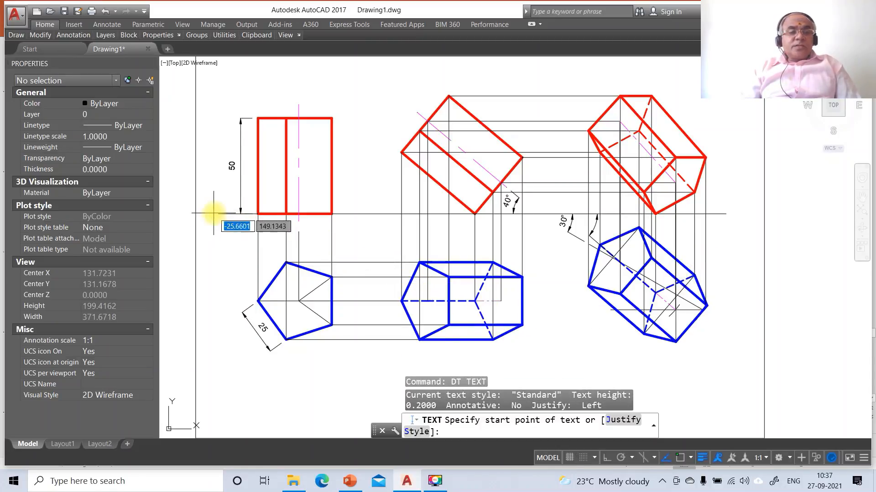
left_click(207, 214)
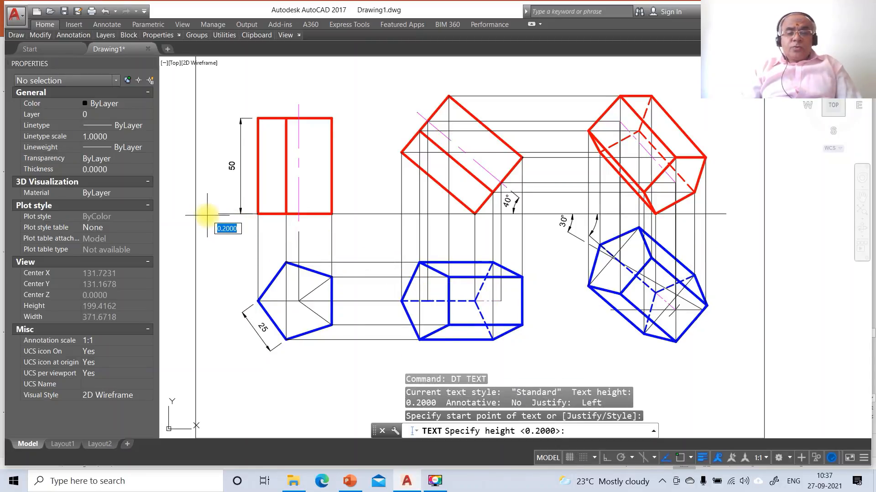
type("3")
key("Return")
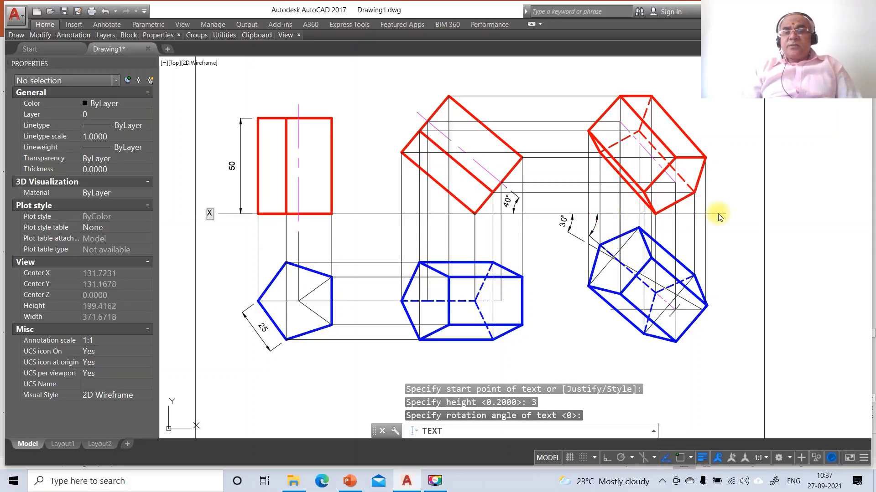
key("Return")
type("Y")
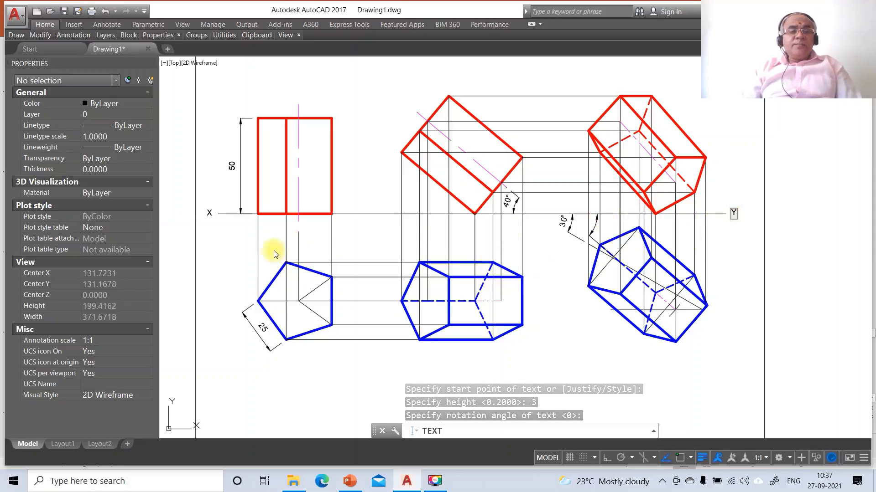
left_click(221, 207)
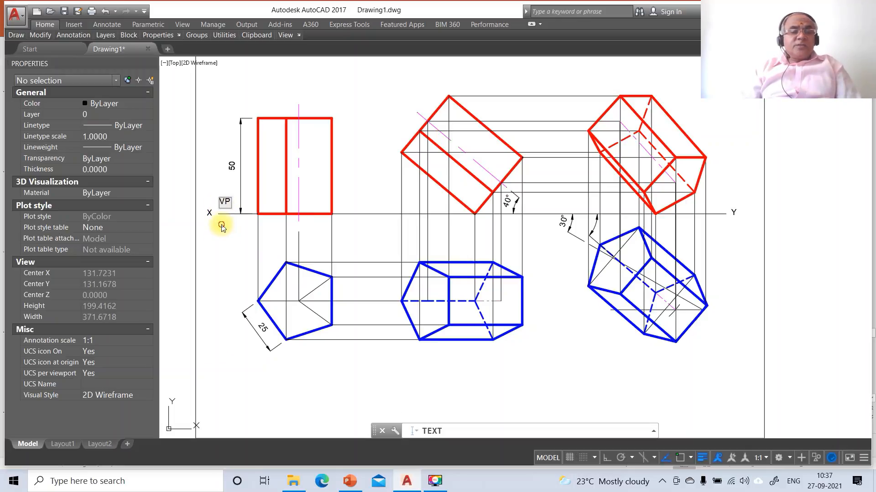
left_click(222, 224)
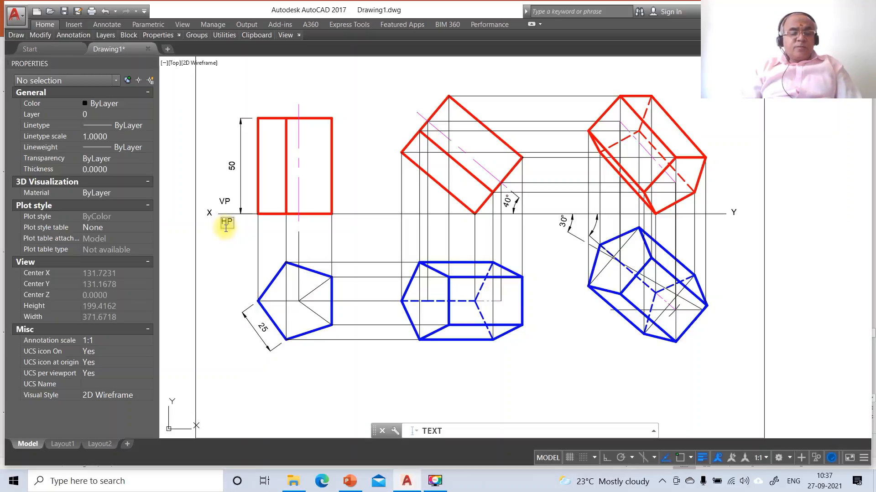
Label the corners of the first top view's pentagon a, b, c, d and e, counterclockwise from its leftmost corner.
left_click(246, 297)
type("a")
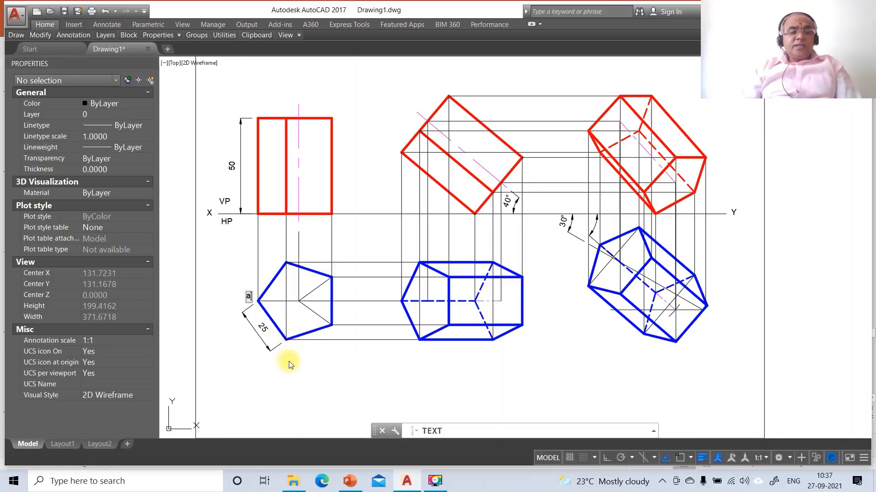
left_click(285, 353)
type("b")
left_click(336, 330)
type("c")
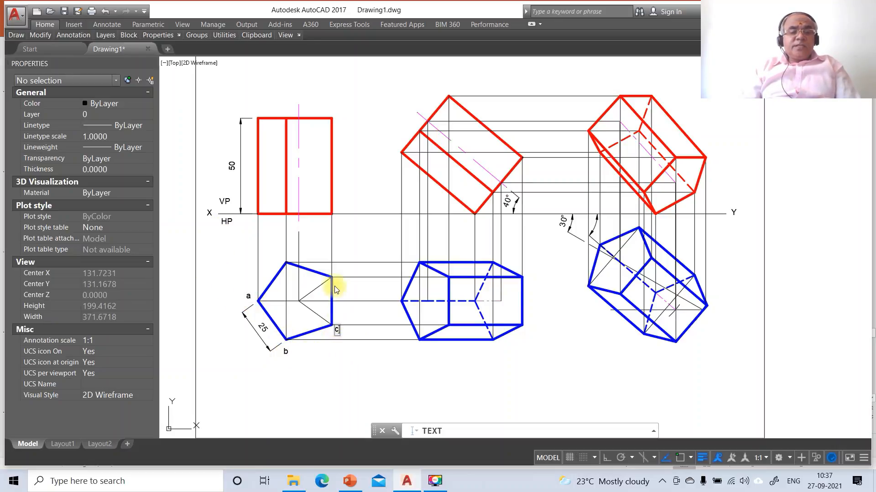
left_click(335, 273)
type("d")
type("e")
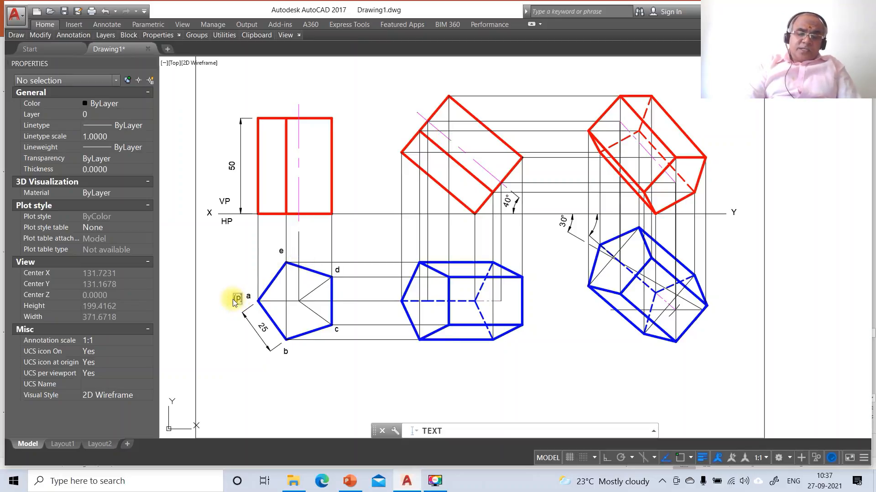
Add the hidden-corner labels (p), (q), (r), (s) and (t) beside a to e, and label the pentagon's centre o and (o1).
left_click(295, 355)
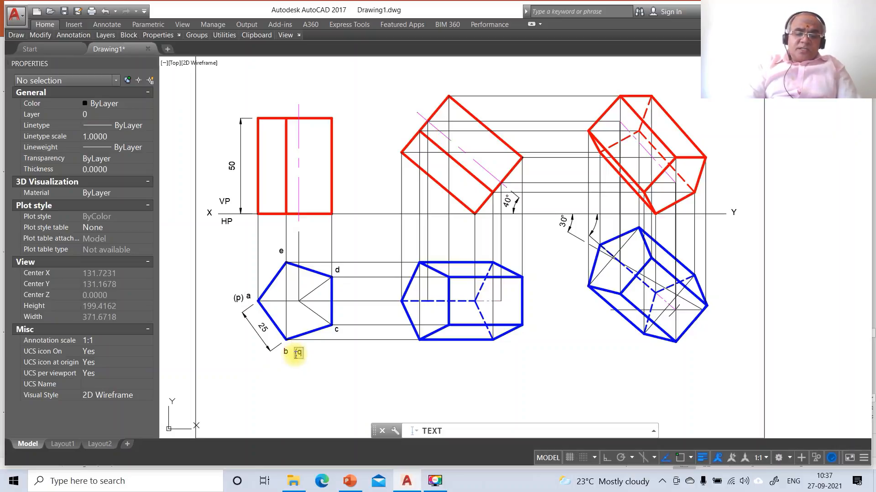
left_click(343, 331)
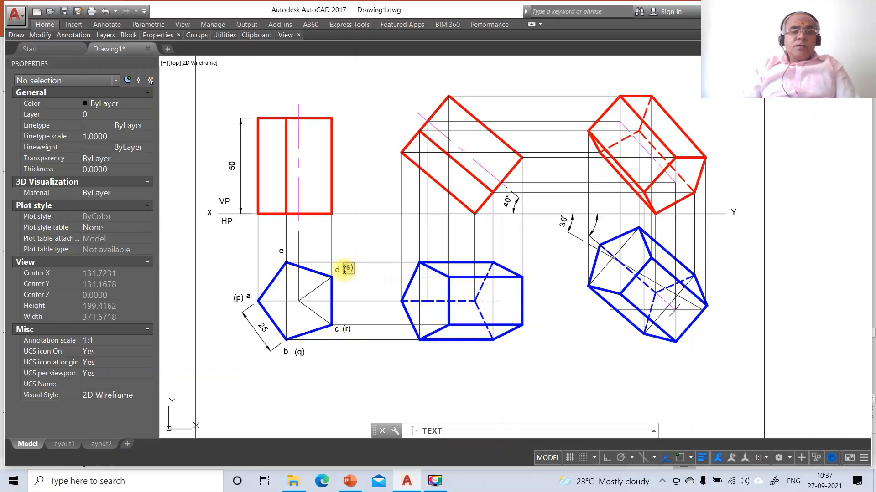
left_click(265, 254)
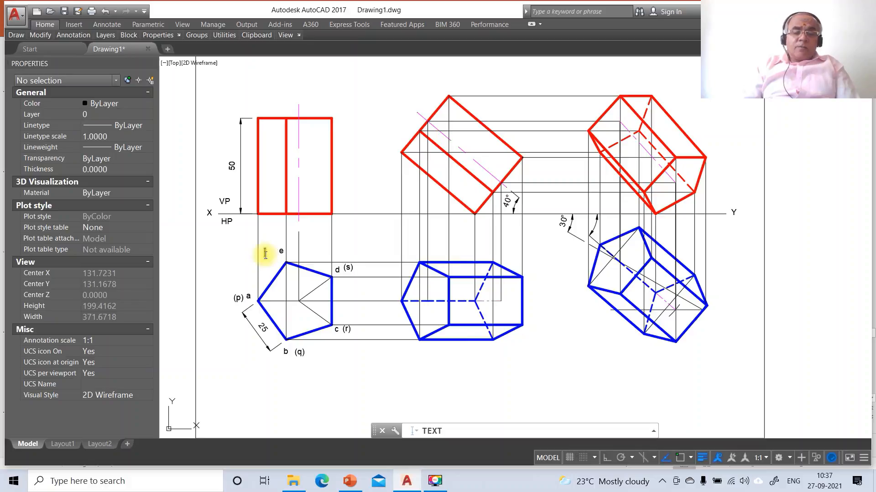
left_click(301, 312)
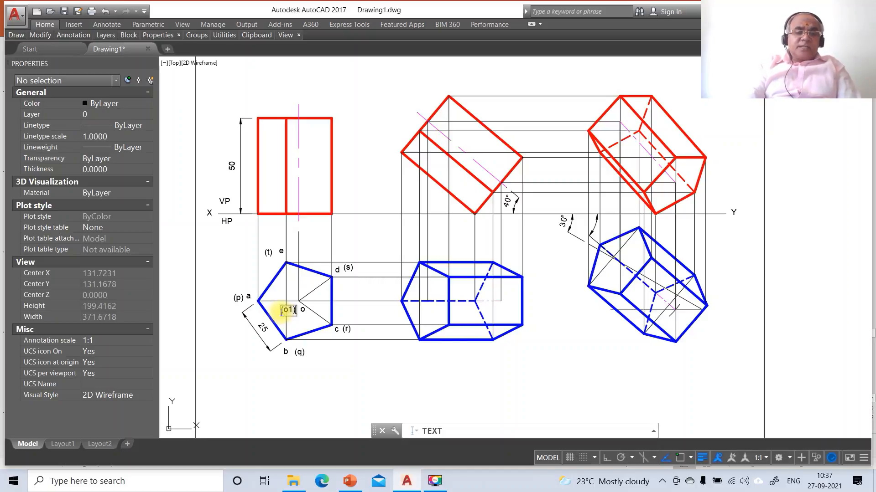
key("Return")
key("Return")
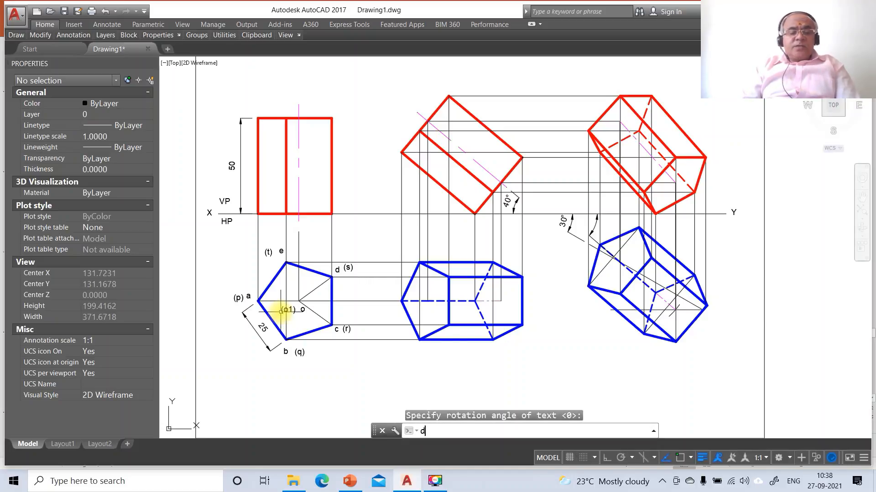
Label the top edge of the first front view a', b', c', (d'), (e') and (o') in text of height 3.
type("dt")
key("Return")
left_click(253, 116)
key("Return")
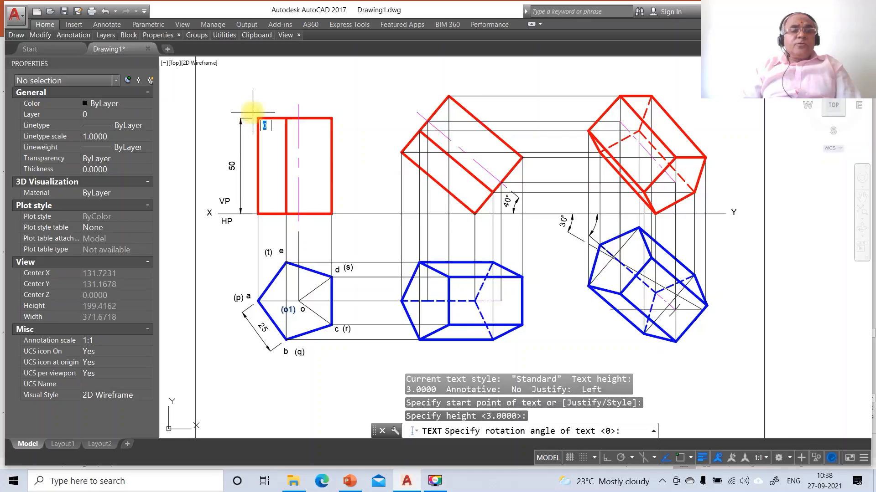
key("Return")
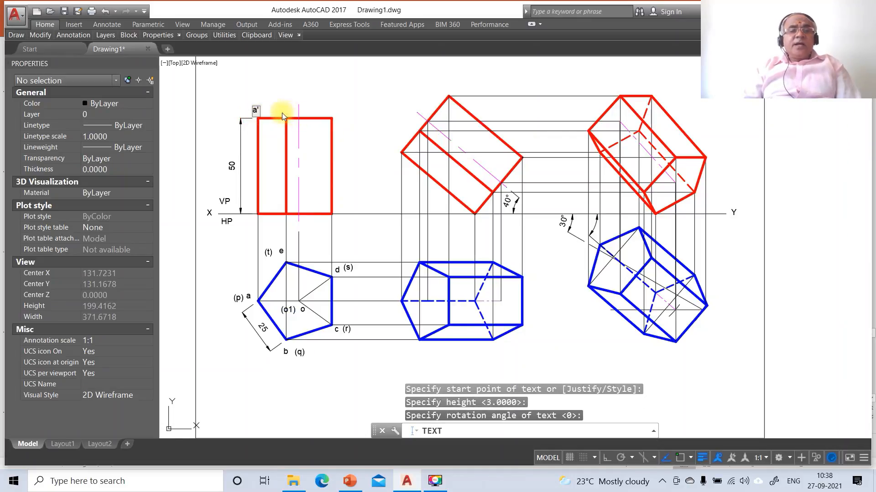
left_click(282, 109)
type("b'")
left_click(331, 110)
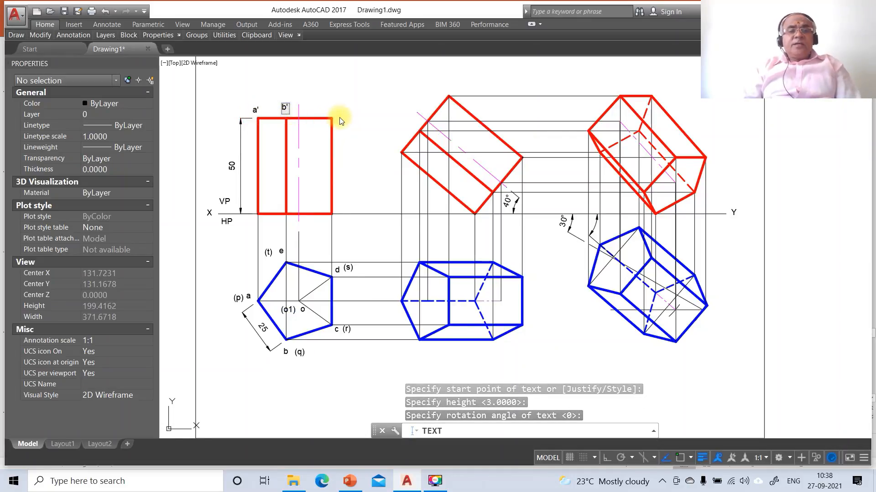
type("c")
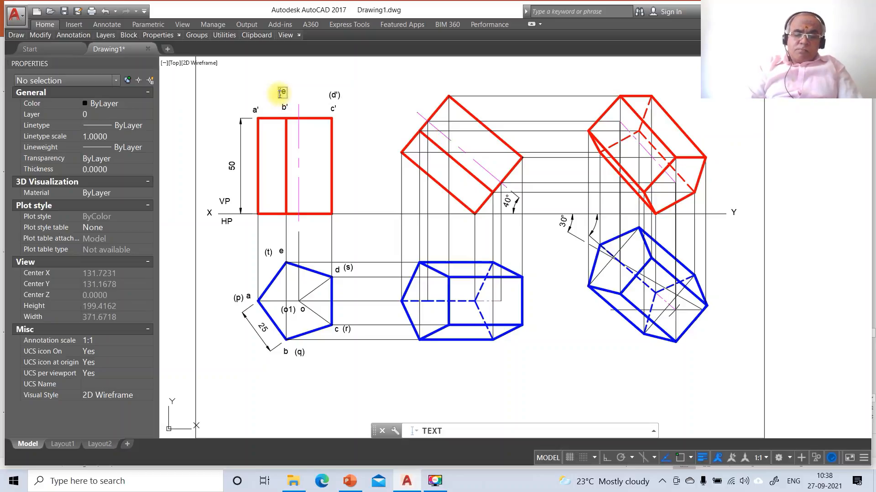
left_click(302, 111)
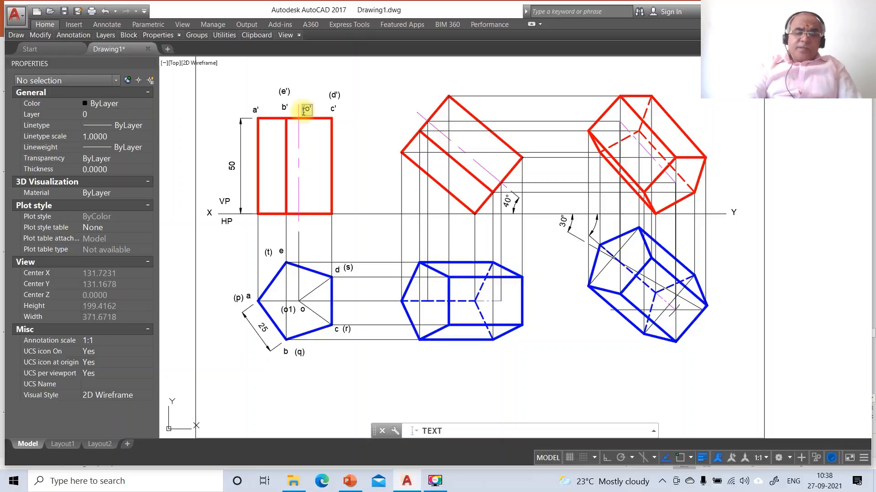
Label the base of the first front view p', q', r', (s'), (t') and (o1') below the reference line.
left_click(246, 225)
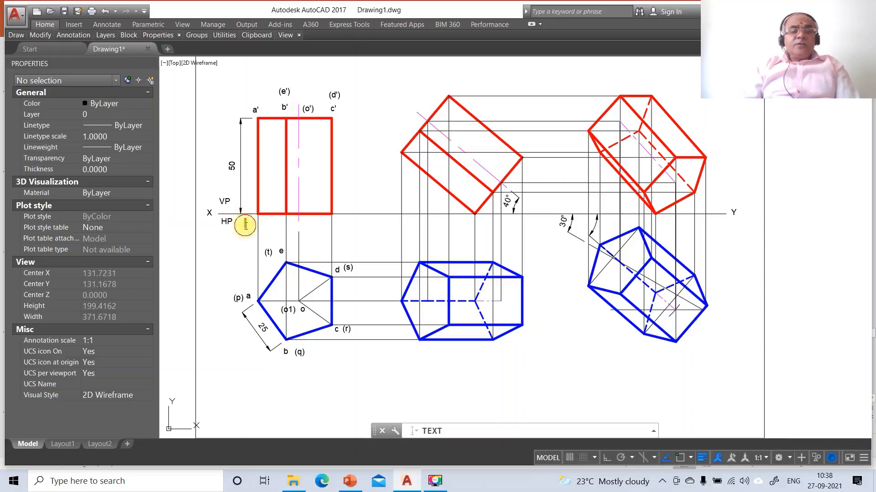
type("p'")
left_click(276, 229)
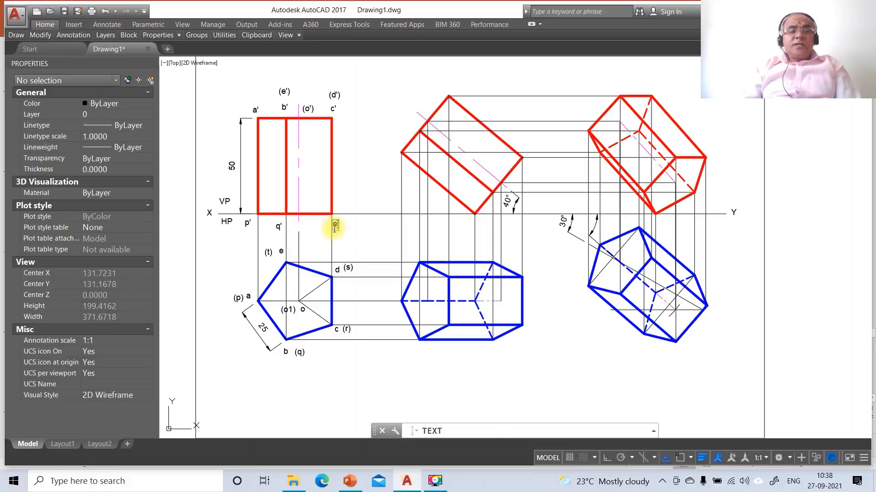
left_click(335, 230)
type("e'")
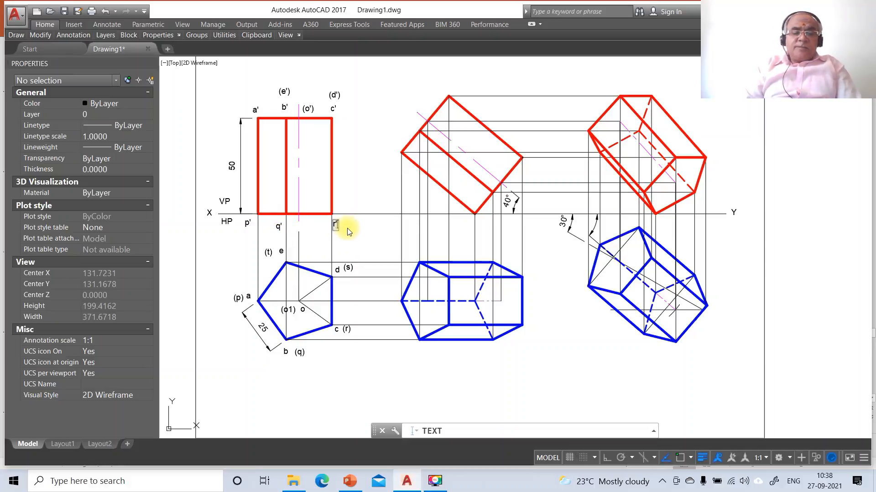
left_click(347, 225)
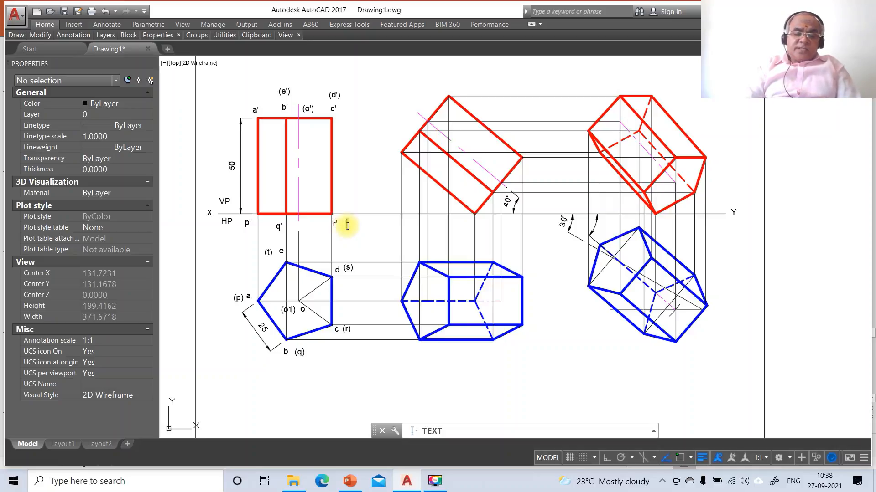
left_click(288, 229)
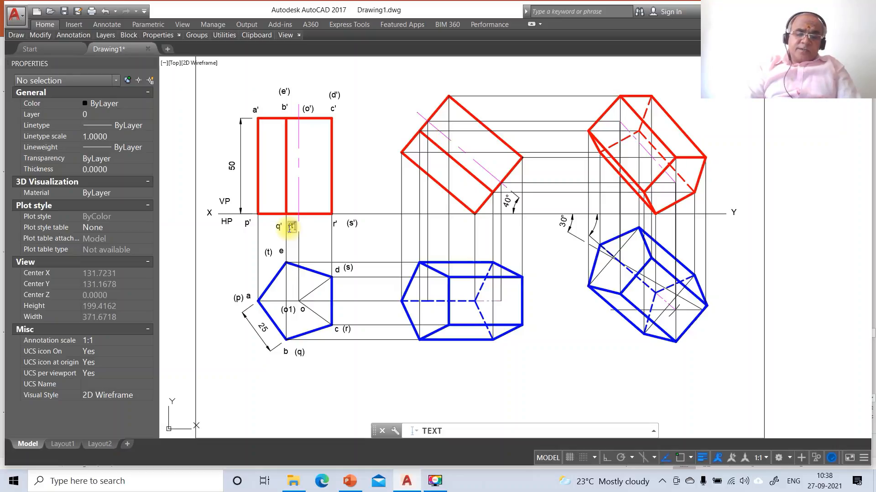
left_click(307, 230)
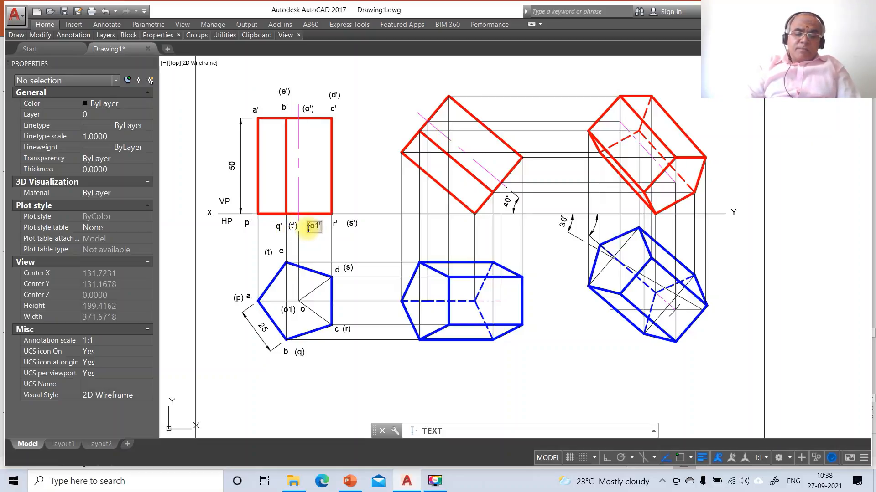
left_click(308, 231)
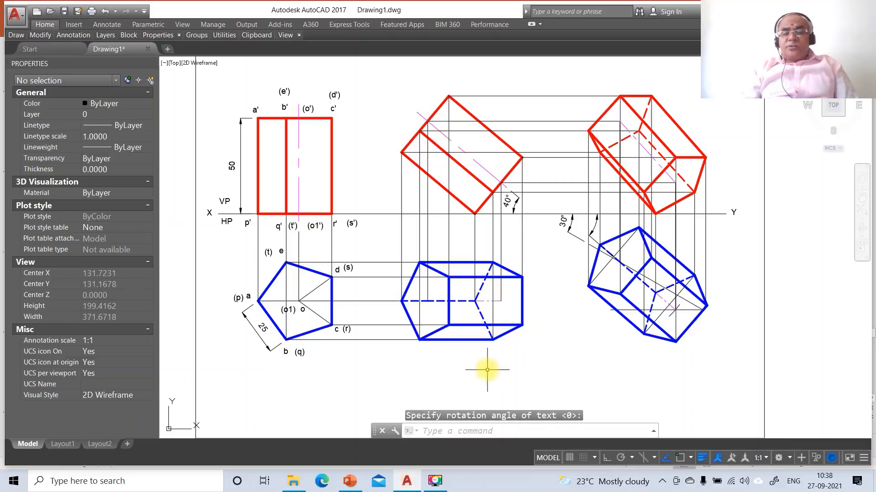
key("Escape")
Move the X label slightly closer to the end of the reference line.
type("z")
key("Return")
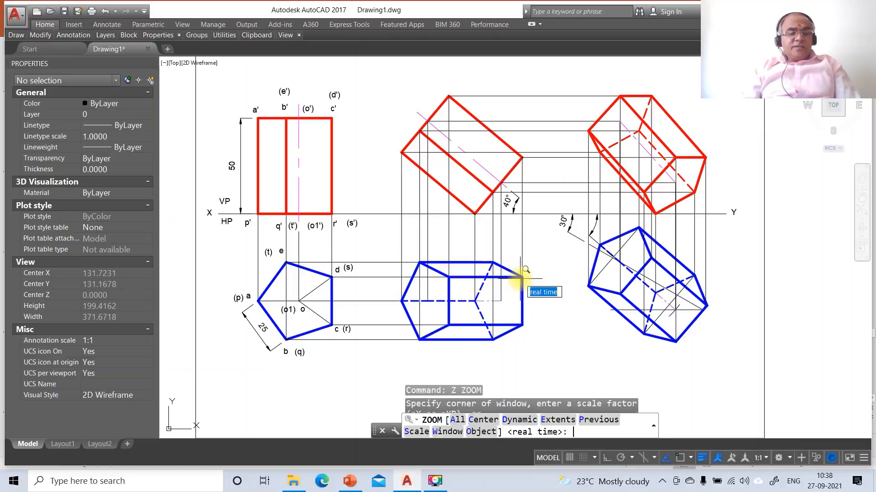
type("w")
key("Return")
left_click(198, 89)
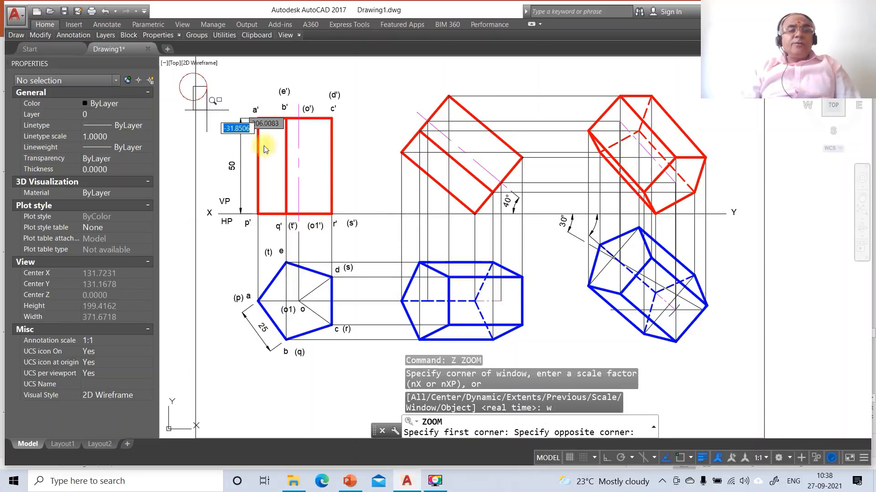
left_click(452, 334)
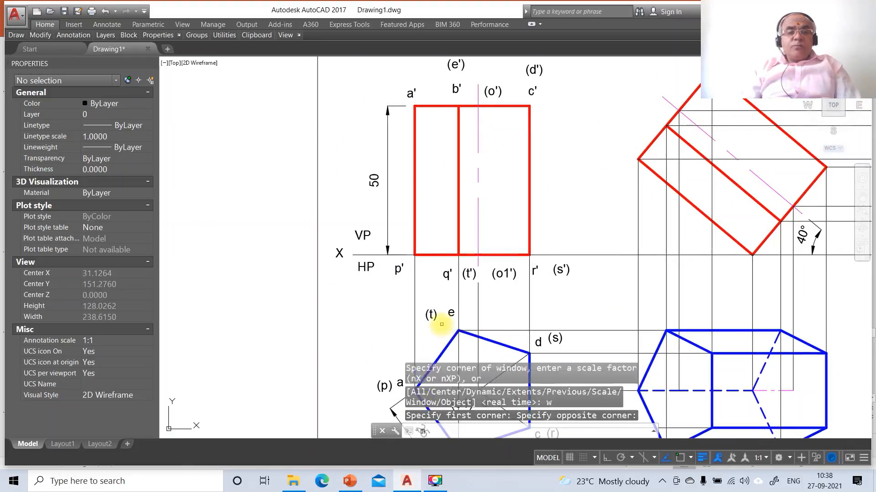
type("m")
key("Return")
left_click(341, 254)
key("Return")
left_click(342, 288)
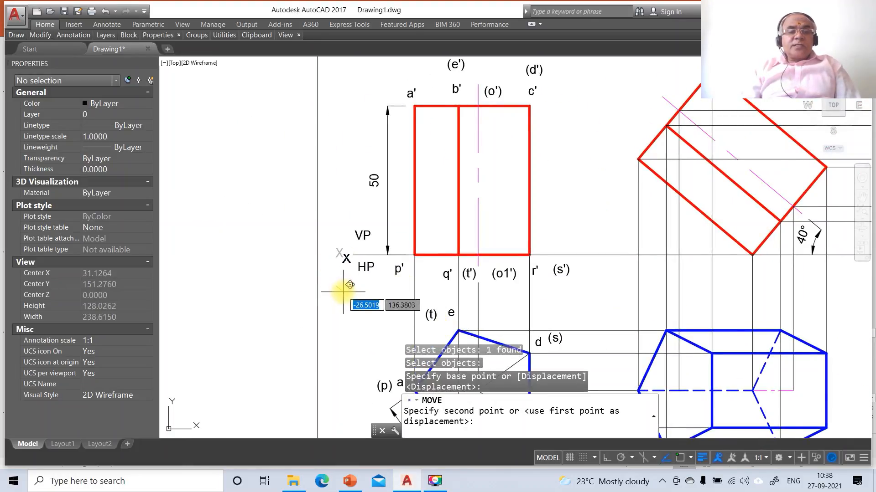
Move the VP label down and the HP label up so both sit close to the reference line beside X.
left_click(362, 236)
key("Return")
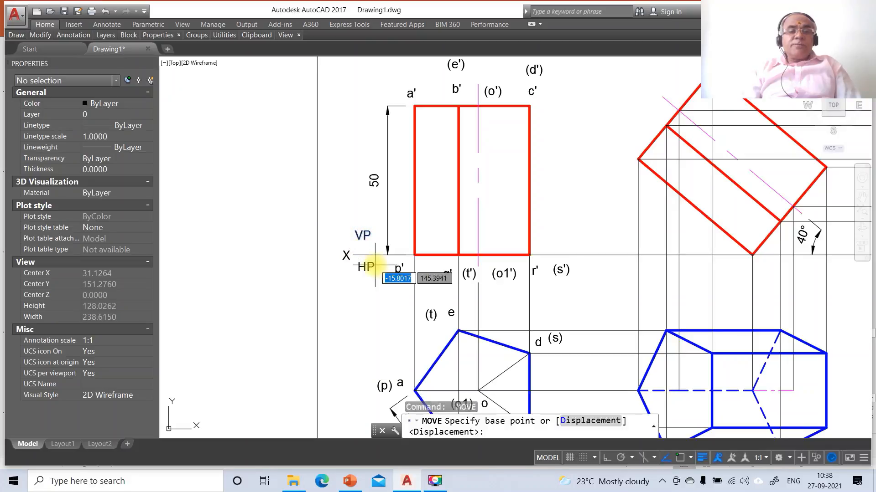
left_click(380, 258)
left_click(381, 268)
key("Return")
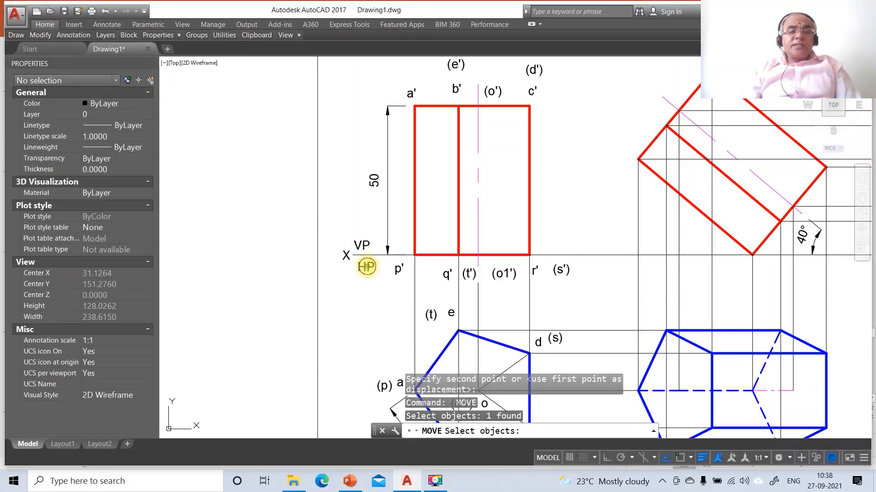
left_click(374, 292)
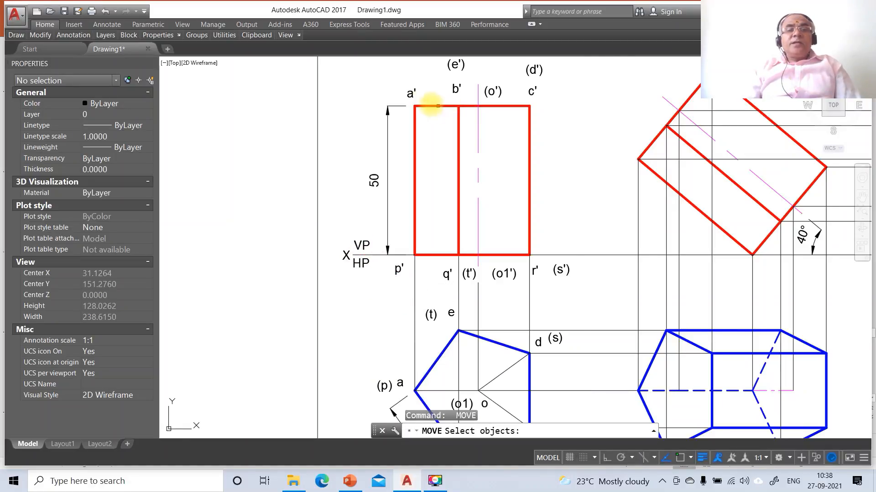
Move the a' label closer to the upper-left corner of the first front view.
left_click(411, 94)
key("Return")
left_click(433, 114)
left_click(437, 117)
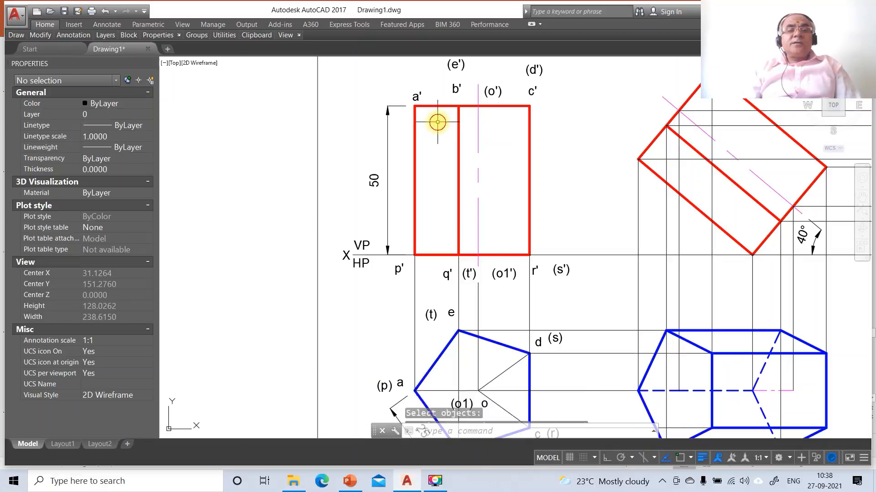
Move the b' and (e') labels down so they stack closely above the middle edge of the first front view.
key("Return")
key("Return")
left_click(477, 113)
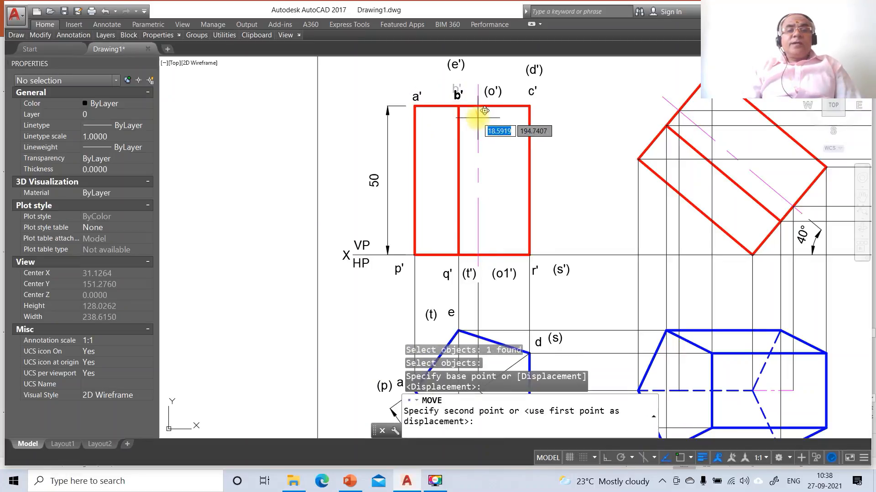
left_click(477, 118)
key("Return")
key("Return")
left_click(463, 67)
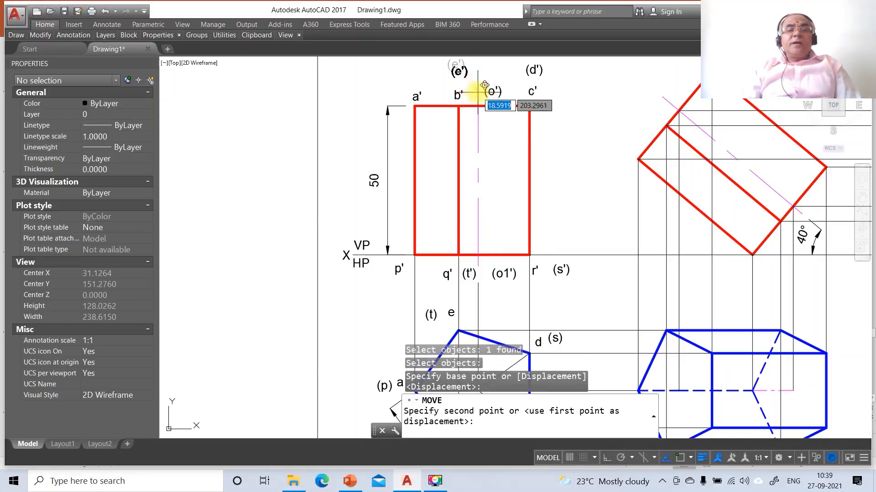
left_click(466, 82)
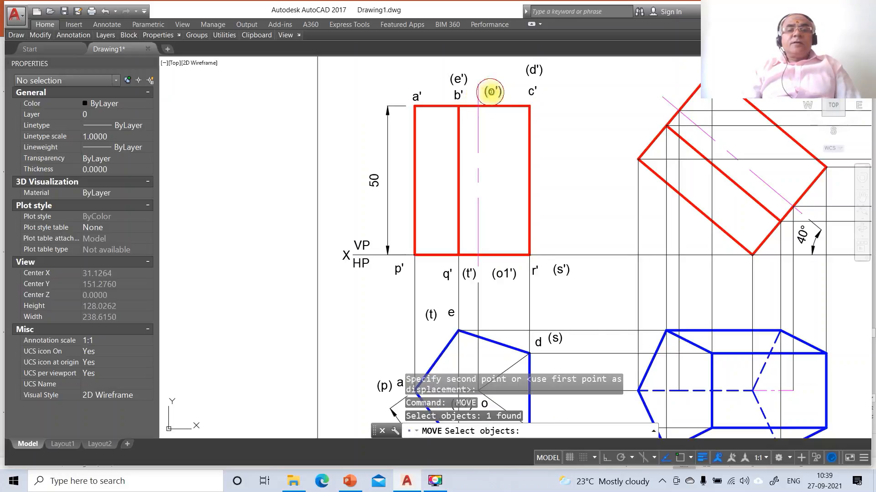
Move the (o') and c' labels down close to the top edge of the first front view.
key("Return")
left_click(512, 111)
left_click(511, 114)
key("Return")
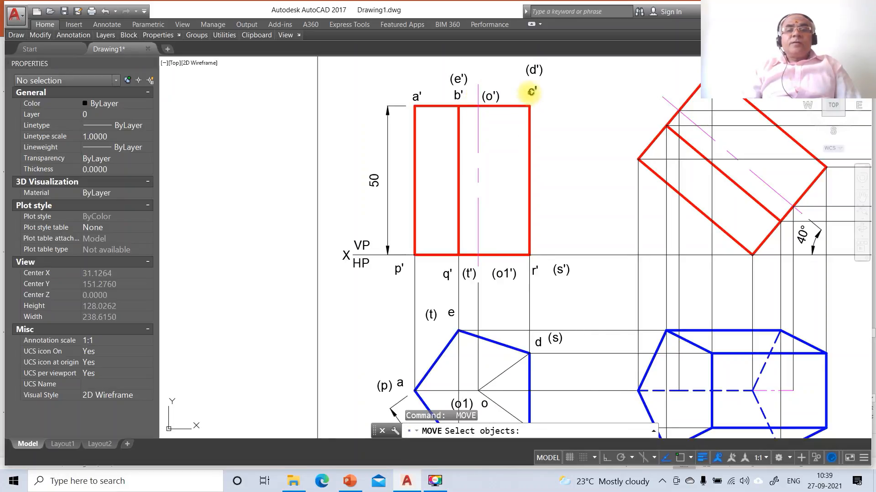
left_click(531, 95)
key("Return")
left_click(550, 109)
left_click(543, 115)
Move the (d') label down so it sits directly above c'.
key("Return")
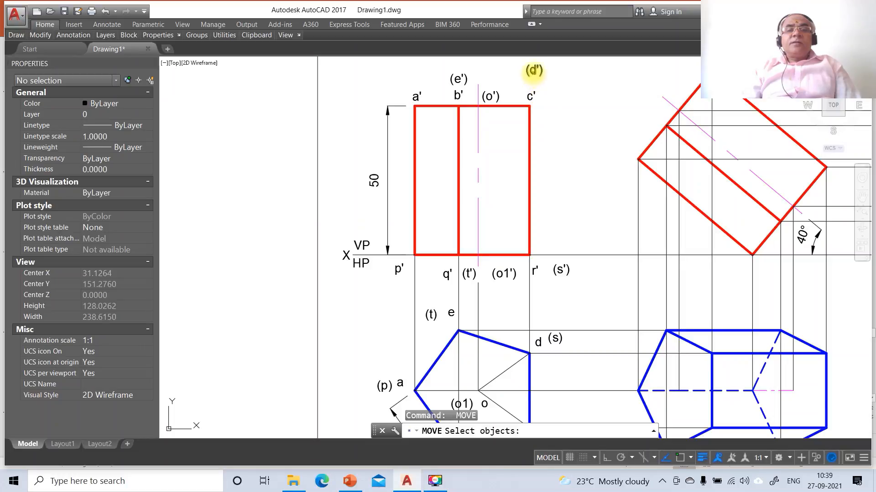
left_click(534, 71)
key("Return")
left_click(549, 86)
left_click(546, 99)
Move the p' and q' labels up close to their base corners, just below the reference line.
key("Return")
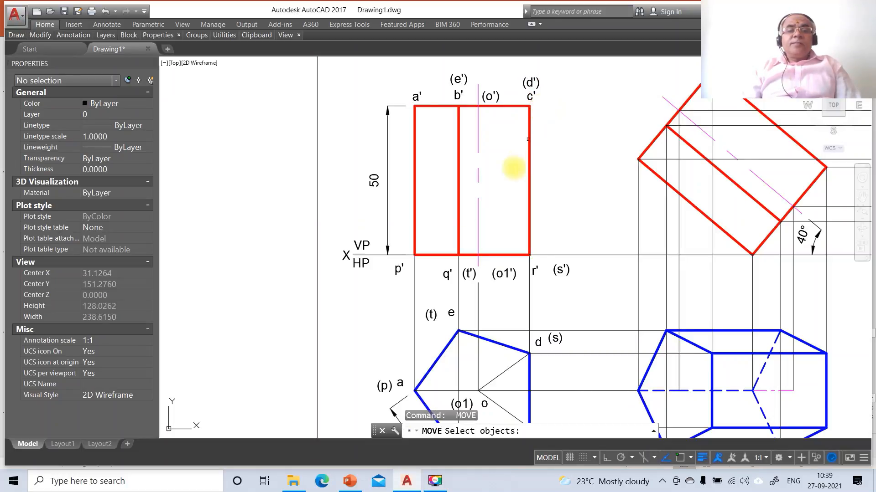
left_click(401, 270)
key("Return")
left_click(401, 267)
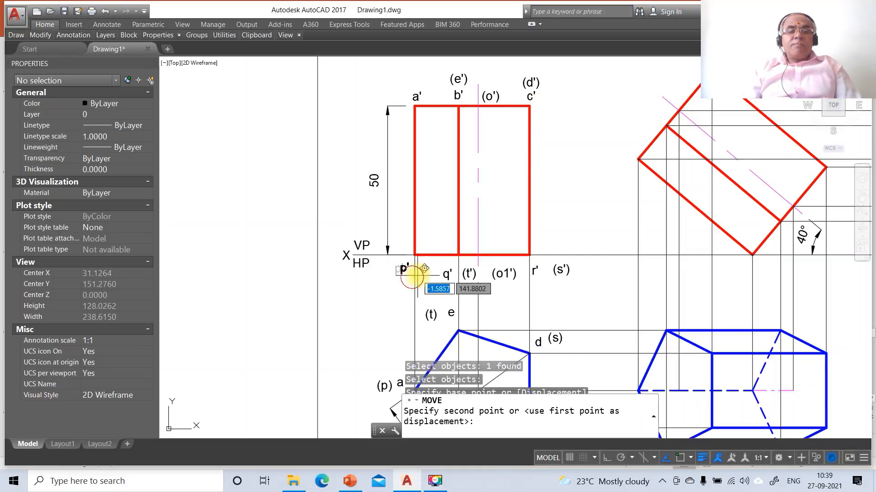
left_click(407, 264)
key("Return")
key("Return")
left_click(475, 277)
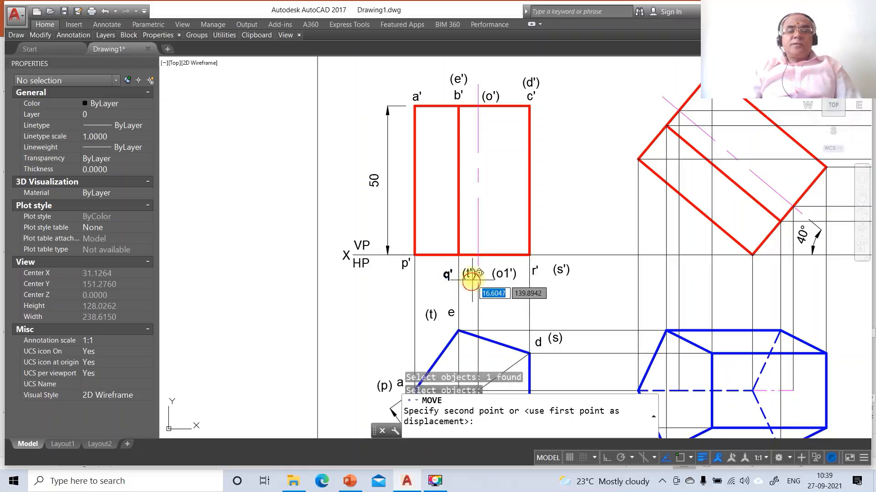
left_click(478, 267)
Move the (o1') label up and left, just below the reference line beside the prism axis.
key("Return")
left_click(493, 274)
key("Return")
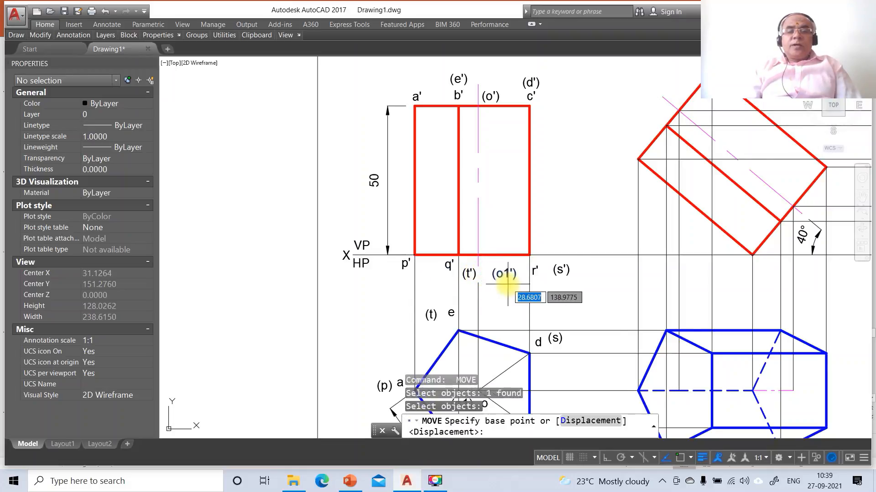
left_click(506, 285)
left_click(497, 275)
Move the r' label up to the lower-right corner of the first front view and place (s') right beside it.
key("Return")
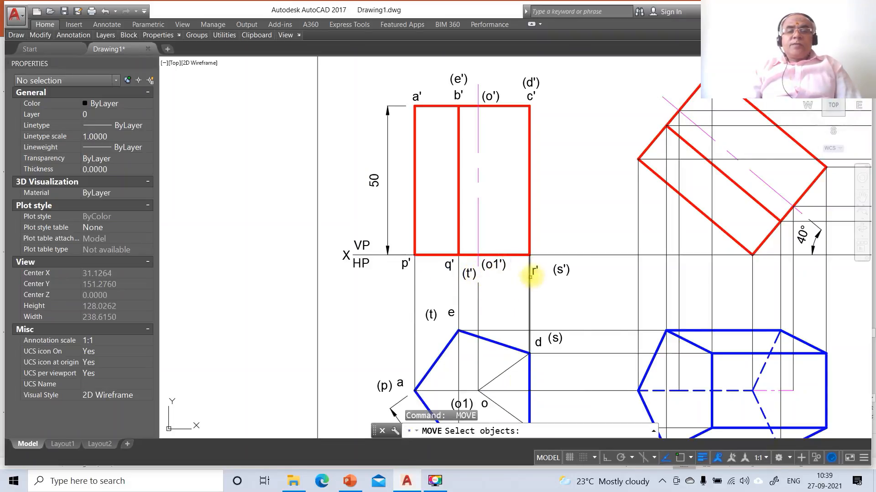
left_click(532, 271)
key("Return")
left_click(543, 288)
left_click(544, 279)
key("Return")
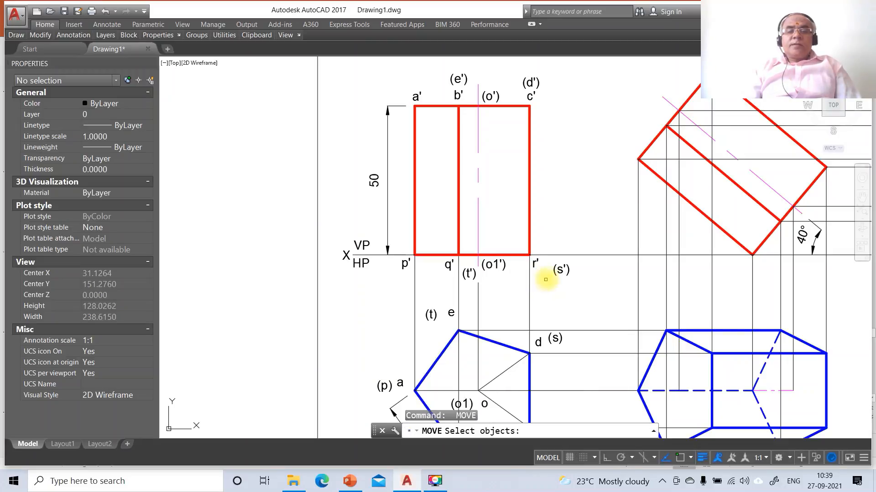
left_click(554, 273)
key("Return")
left_click(572, 288)
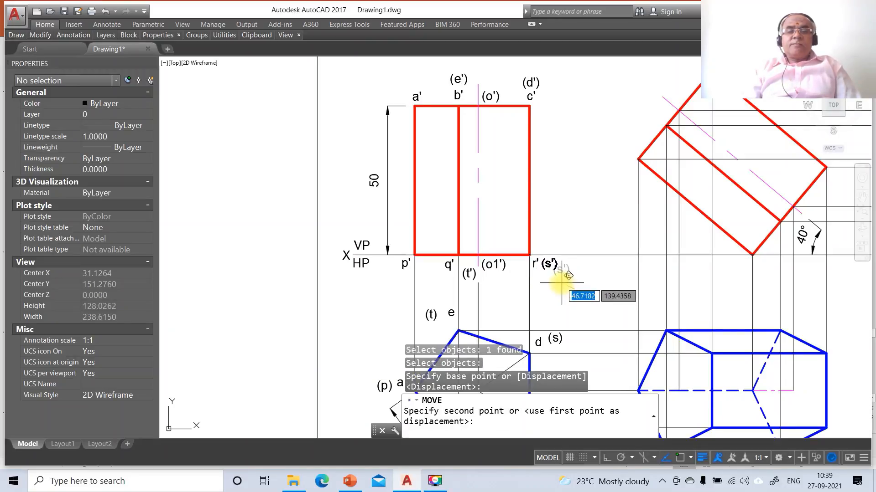
left_click(561, 279)
Move the (t') label up between q' and (o1') below the reference line.
key("Return")
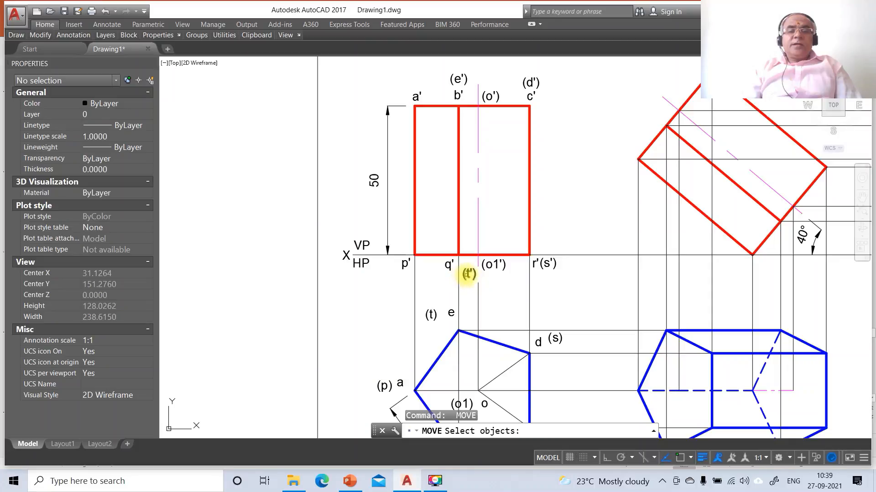
left_click(468, 275)
key("Return")
left_click(480, 284)
left_click(479, 273)
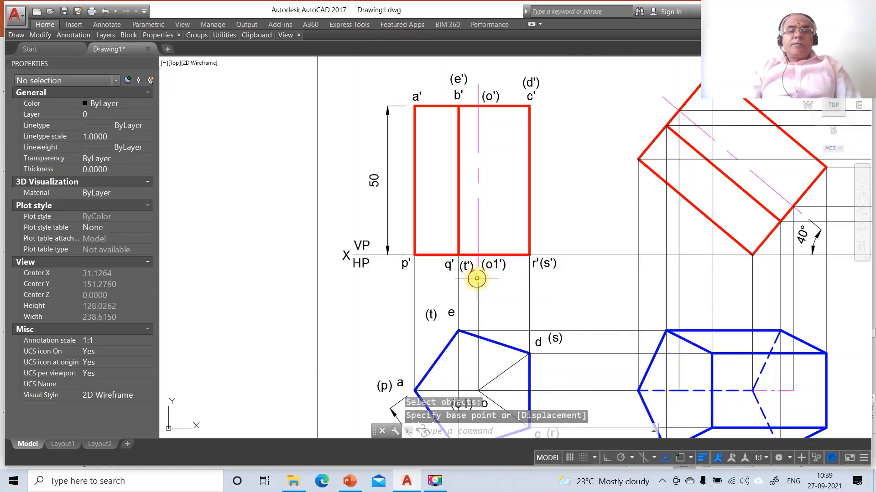
Assign the VP label and all corner and axis labels of the first front view to the FV layer.
left_click(371, 245)
left_click(405, 263)
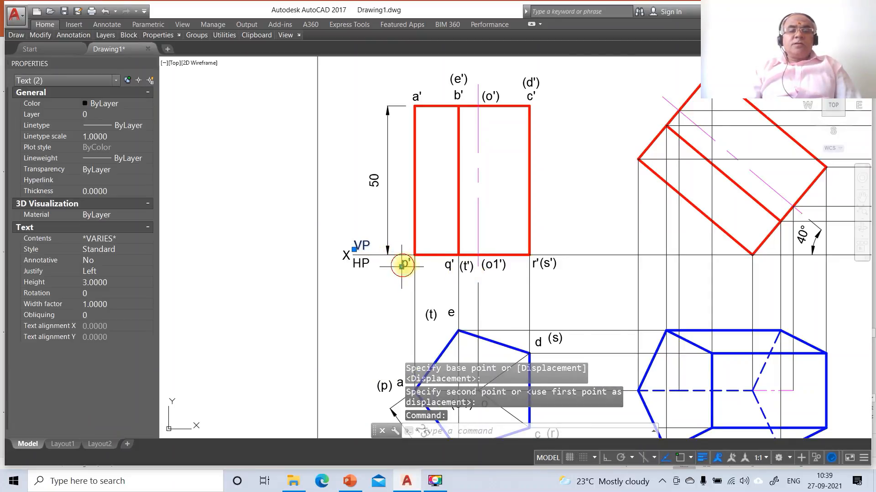
left_click(449, 264)
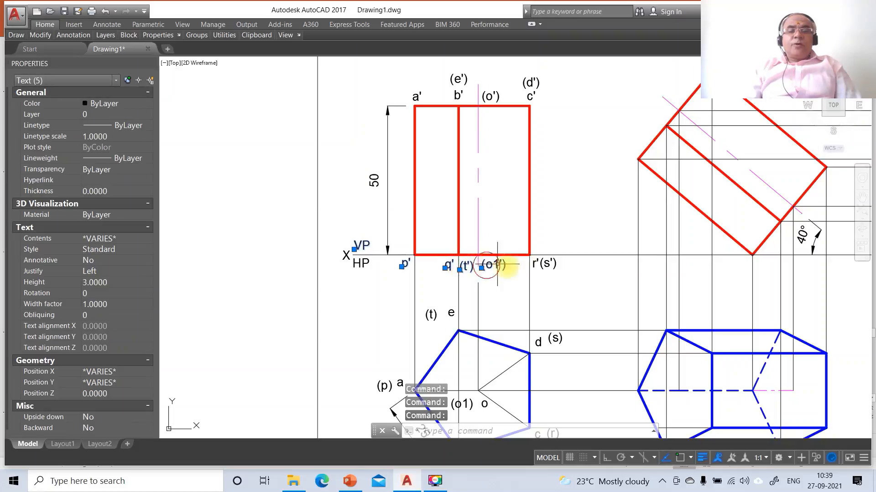
left_click(544, 261)
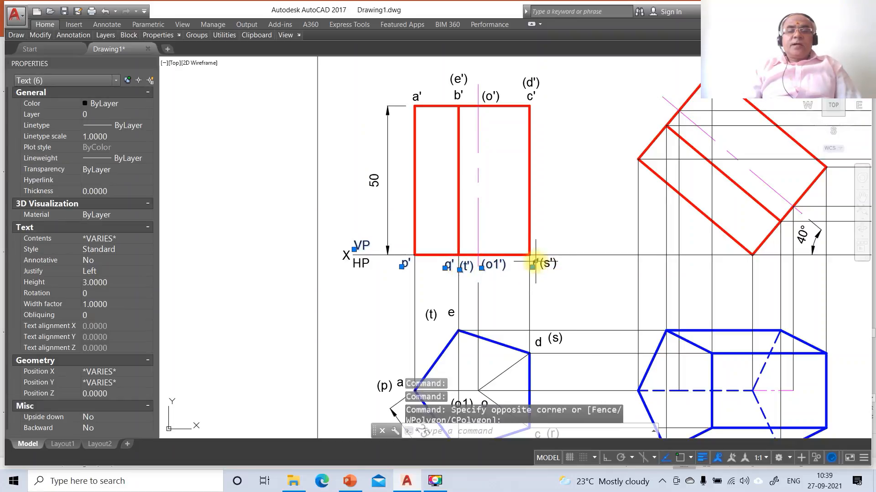
left_click(535, 259)
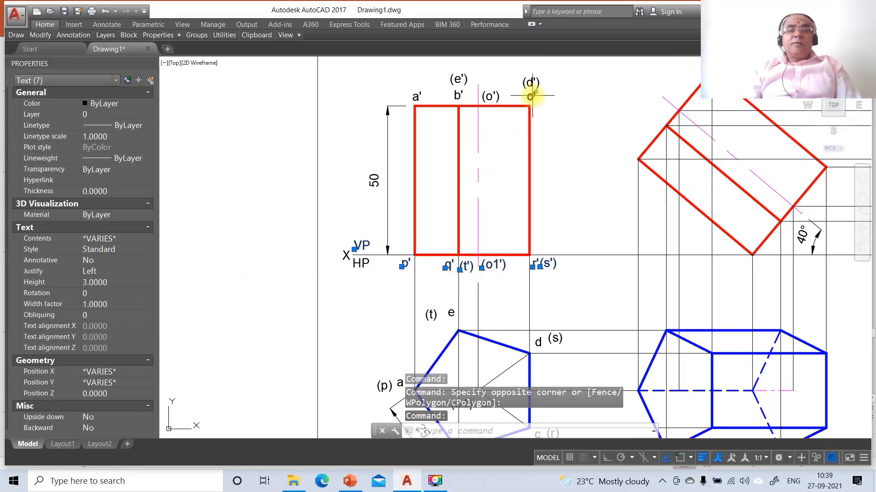
left_click(554, 88)
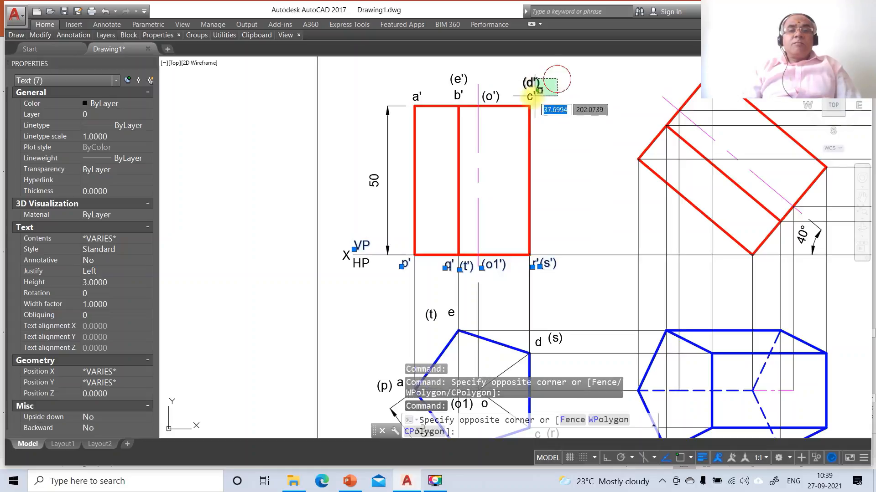
left_click(486, 100)
left_click(455, 79)
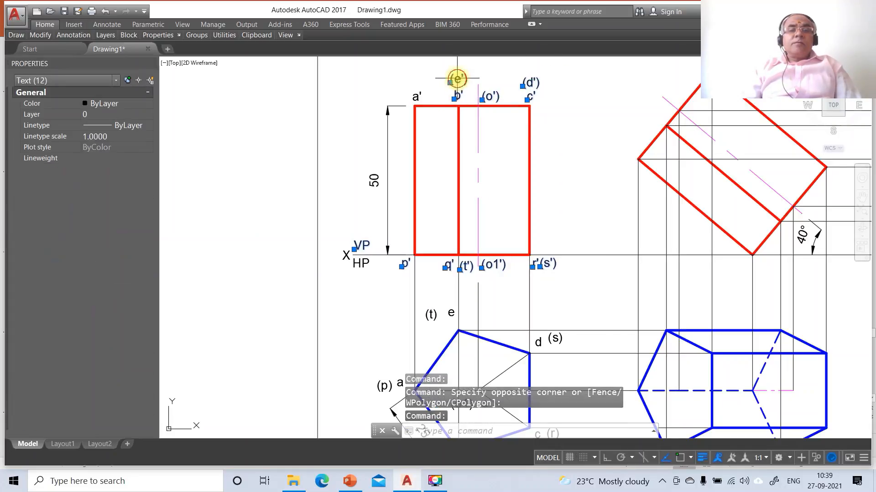
left_click(418, 97)
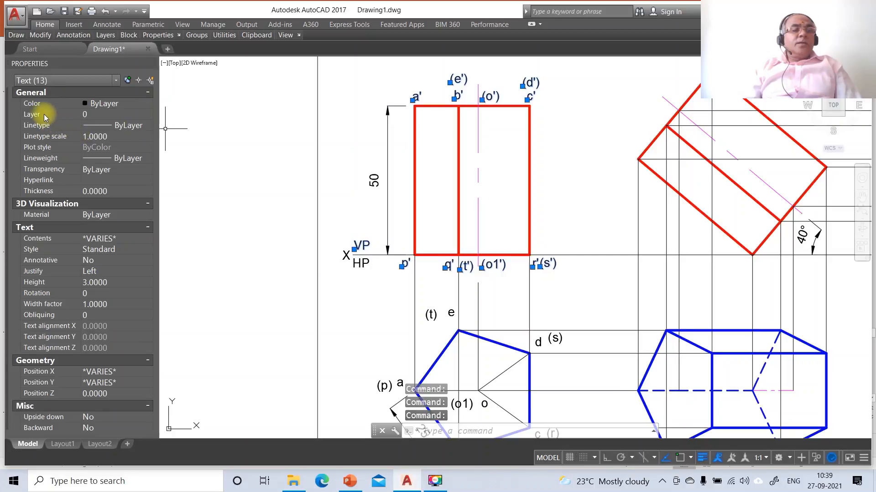
left_click(121, 115)
left_click(110, 155)
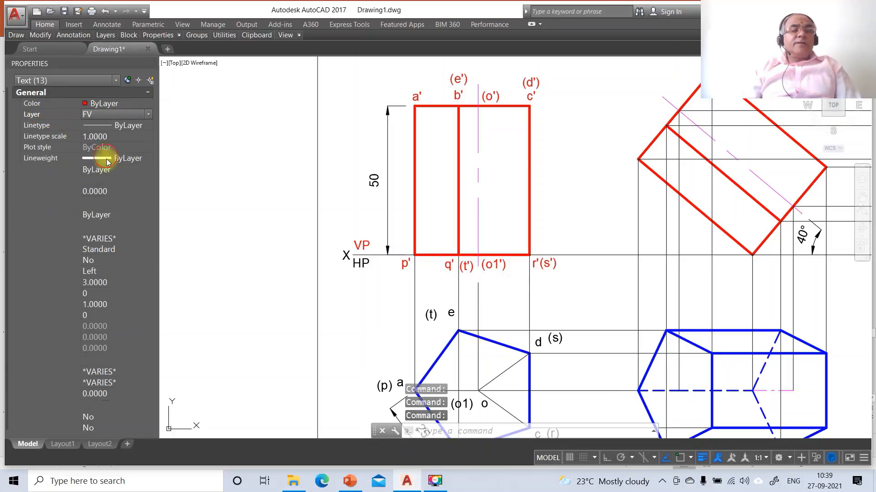
key("Escape")
key("Escape")
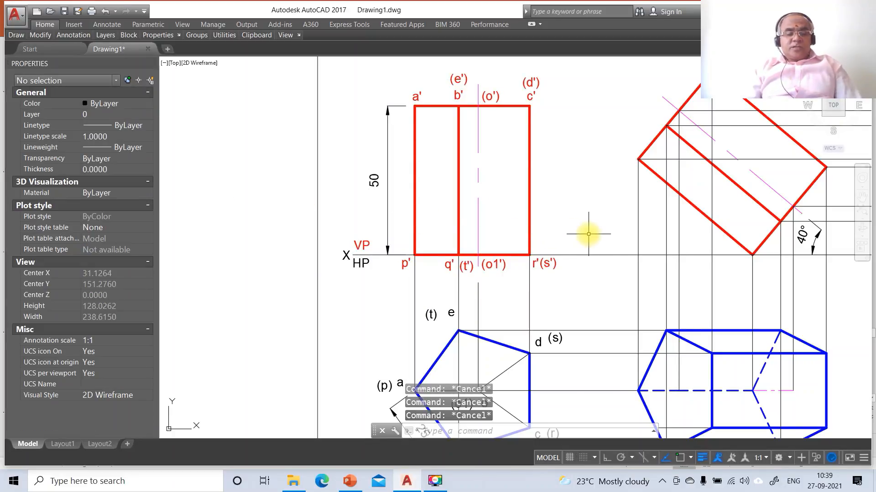
Move the a label close to the left corner of the pentagon in the first top view.
type("z")
key("Return")
scroll(590, 233, "down", 3)
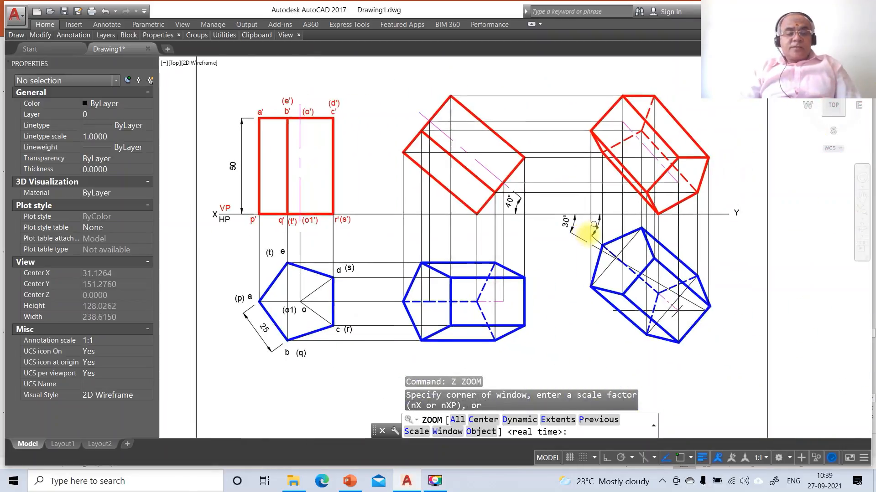
type("w")
key("Return")
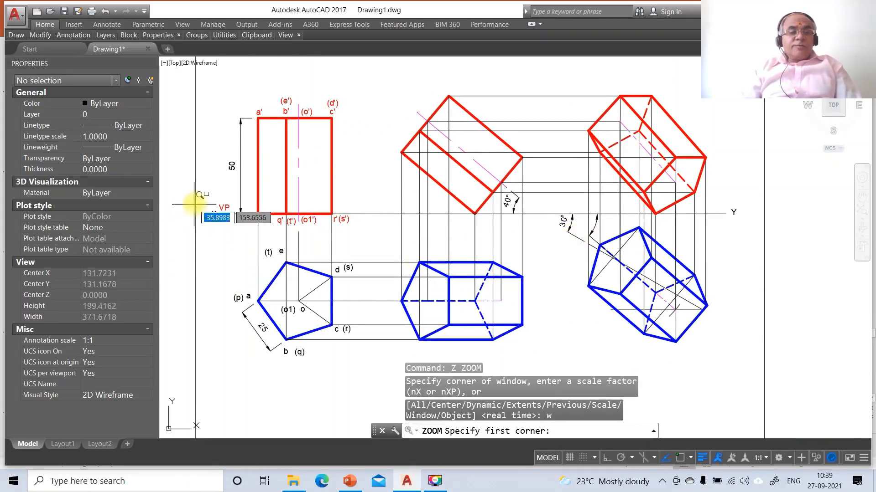
left_click(199, 195)
left_click(391, 371)
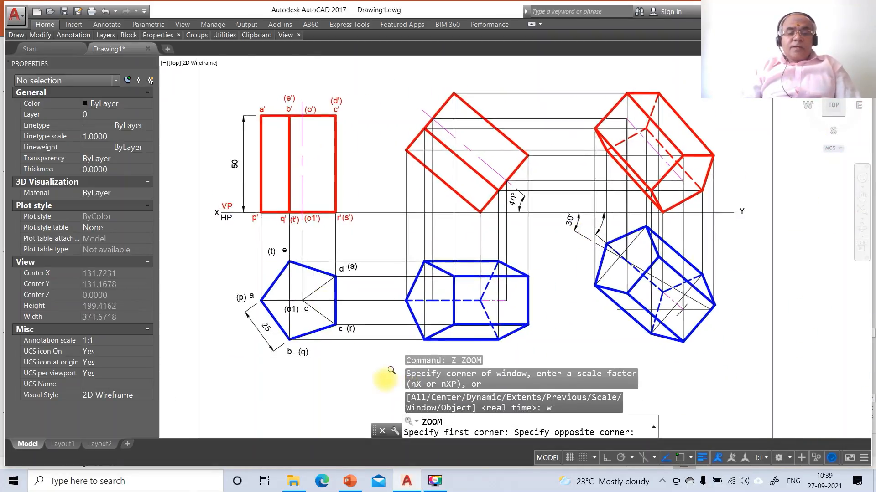
type("m")
key("Return")
left_click(423, 257)
key("Return")
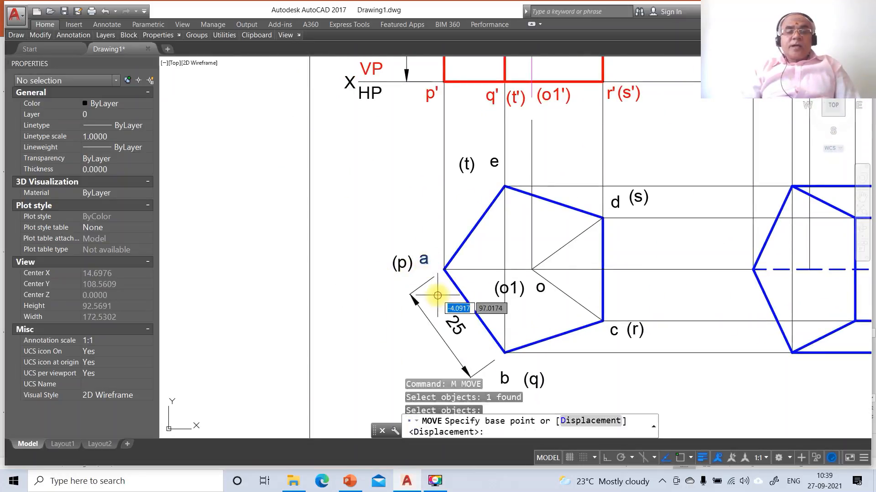
left_click(437, 296)
left_click(448, 302)
Move the (p) label right so it sits directly beside a.
key("Return")
left_click(403, 263)
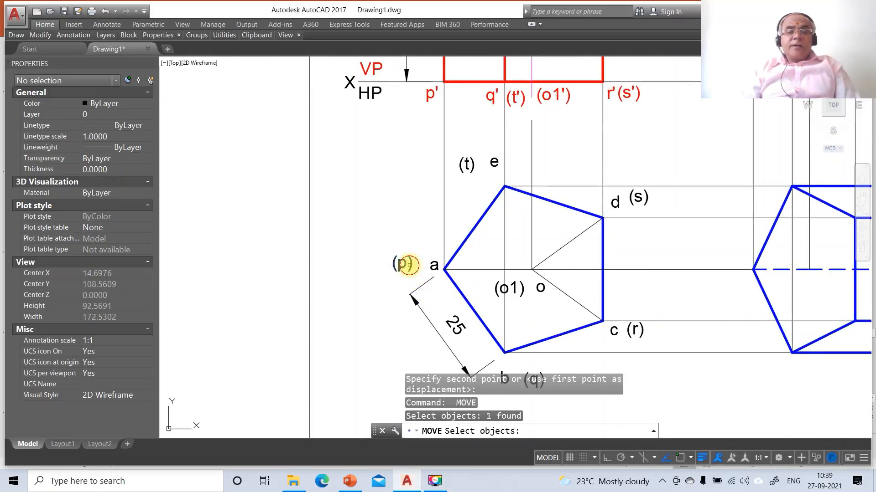
key("Return")
left_click(397, 297)
left_click(412, 296)
Move the b label up to the pentagon's bottom corner and place (q) directly beside it.
key("Return")
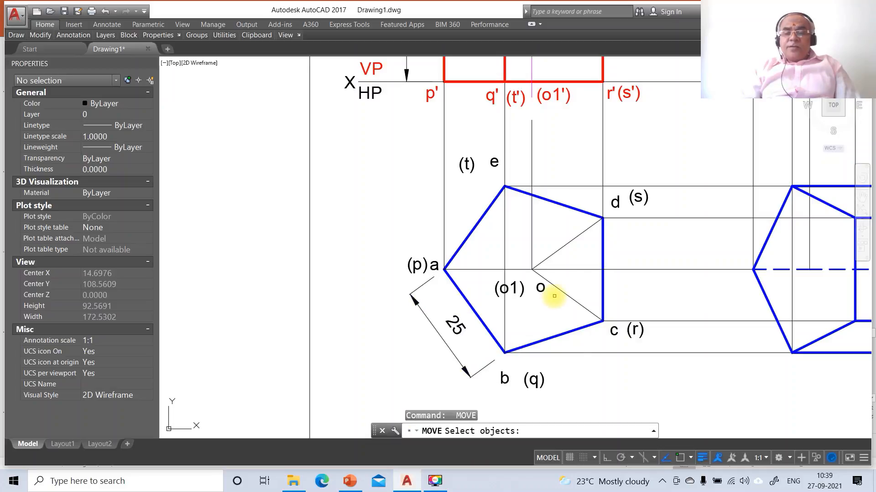
left_click(505, 379)
key("Return")
left_click(504, 377)
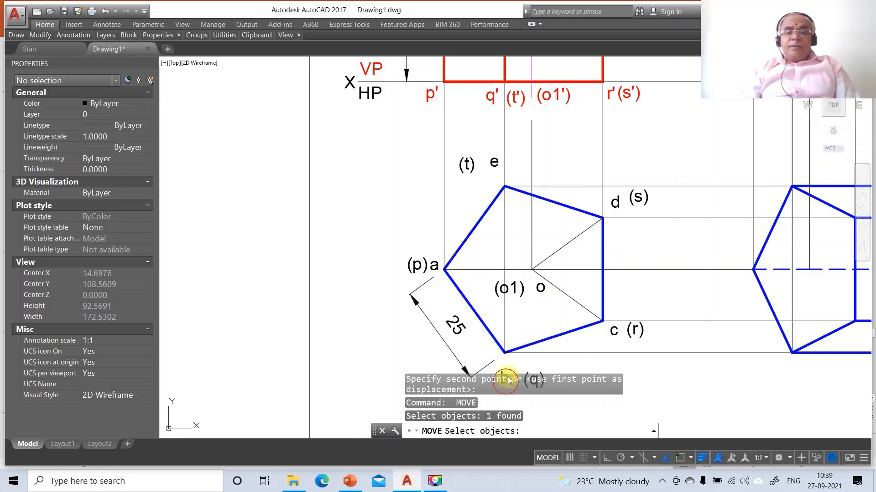
left_click(536, 356)
key("Return")
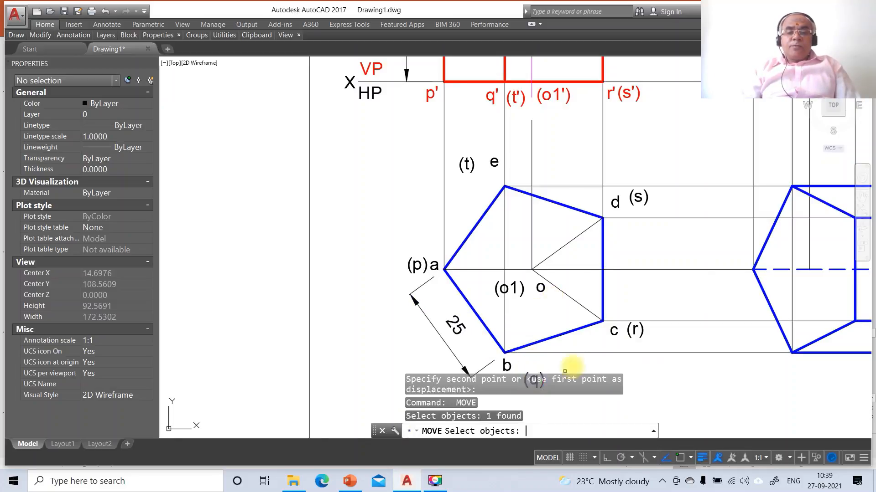
key("Return")
left_click(569, 363)
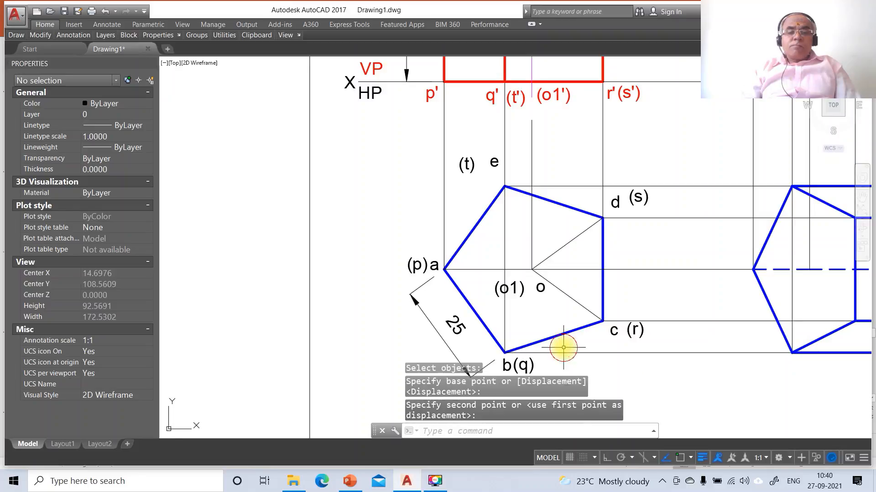
left_click(563, 354)
Move the o label just below the pentagon's centre and raise (o1) level beside it.
key("Return")
key("Return")
left_click(540, 289)
left_click(531, 280)
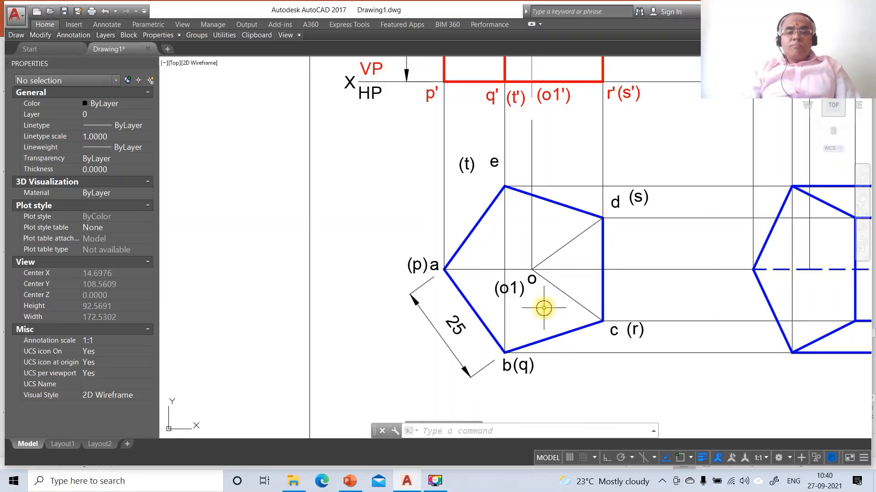
key("Return")
left_click(512, 290)
key("Return")
left_click(522, 315)
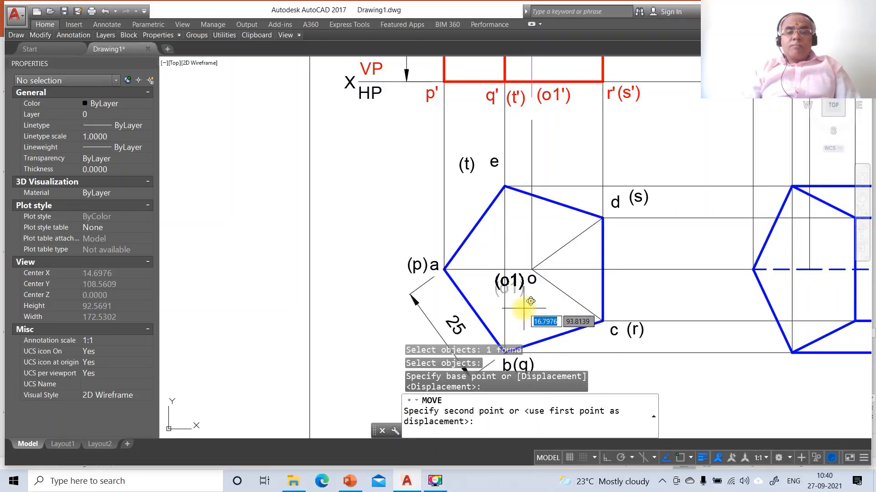
left_click(524, 308)
Move the c label close to the pentagon's lower-right corner in the first top view and place (r) directly beside it.
key("Return")
left_click(612, 332)
key("Return")
left_click(617, 349)
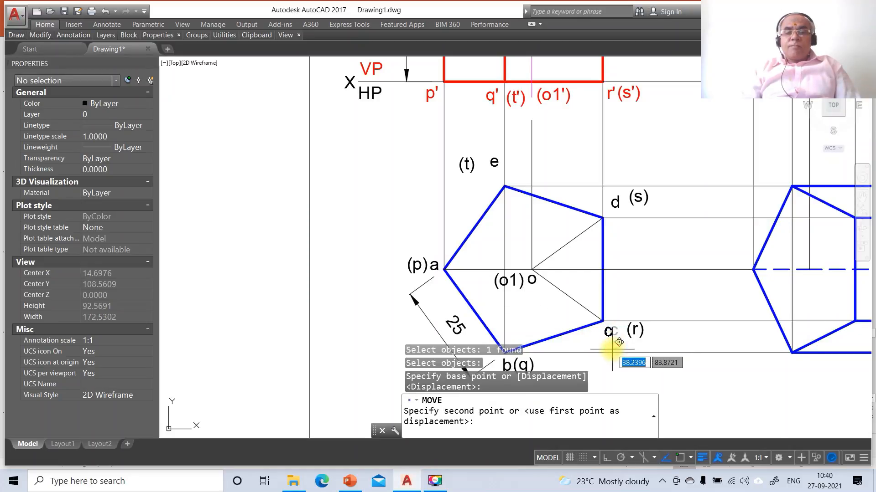
left_click(611, 350)
key("Return")
left_click(635, 330)
key("Return")
left_click(638, 349)
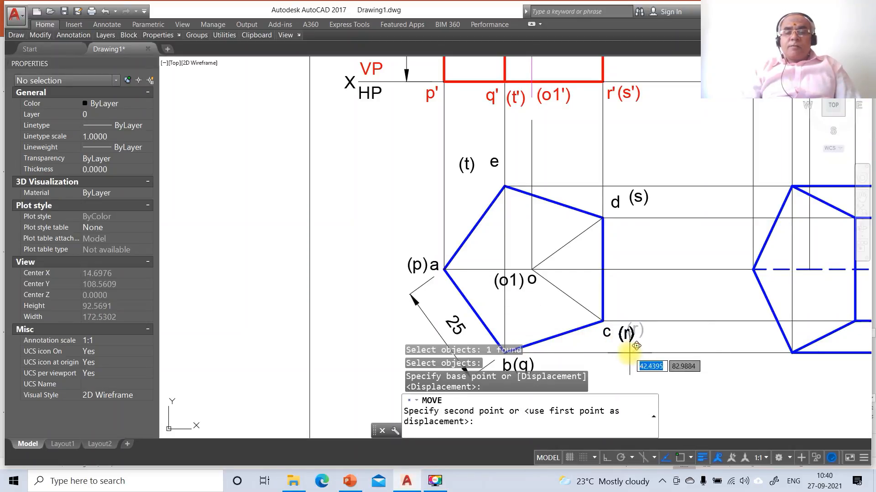
left_click(633, 345)
Move the d label close to the pentagon's upper-right corner and place (s) directly beside it.
key("Return")
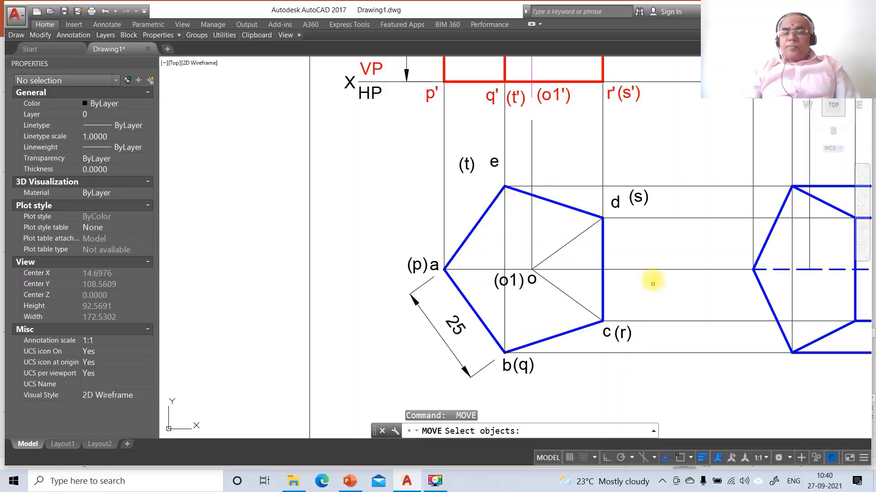
left_click(615, 205)
key("Return")
left_click(635, 238)
left_click(629, 244)
key("Return")
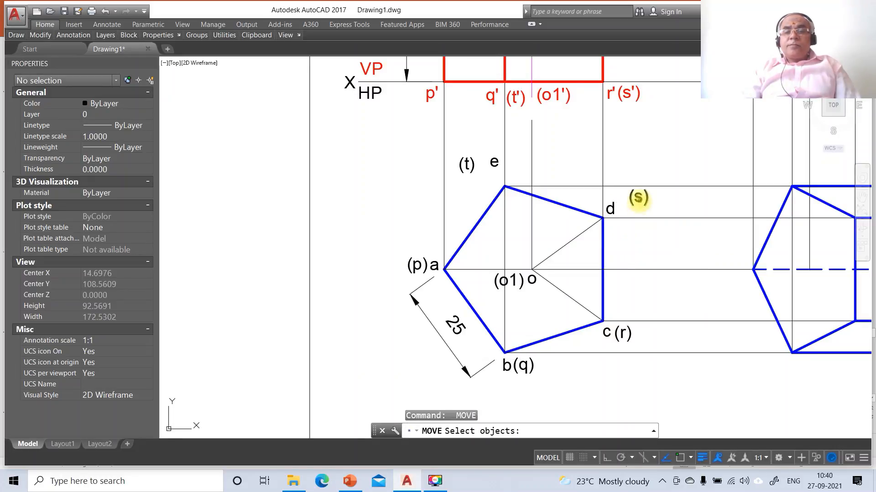
left_click(638, 198)
key("Return")
left_click(645, 221)
left_click(633, 232)
Move the e label down to the pentagon's topmost corner and place (t) directly to its left.
key("Return")
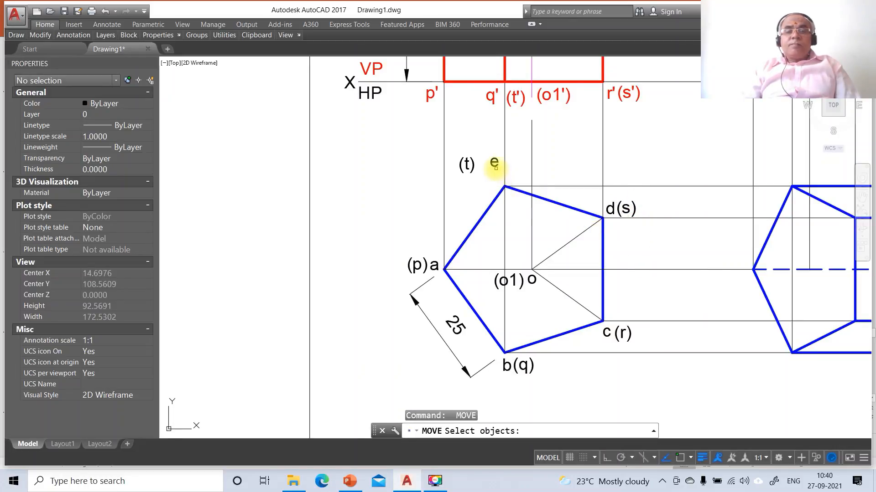
left_click(495, 168)
key("Return")
left_click(505, 187)
left_click(502, 211)
key("Return")
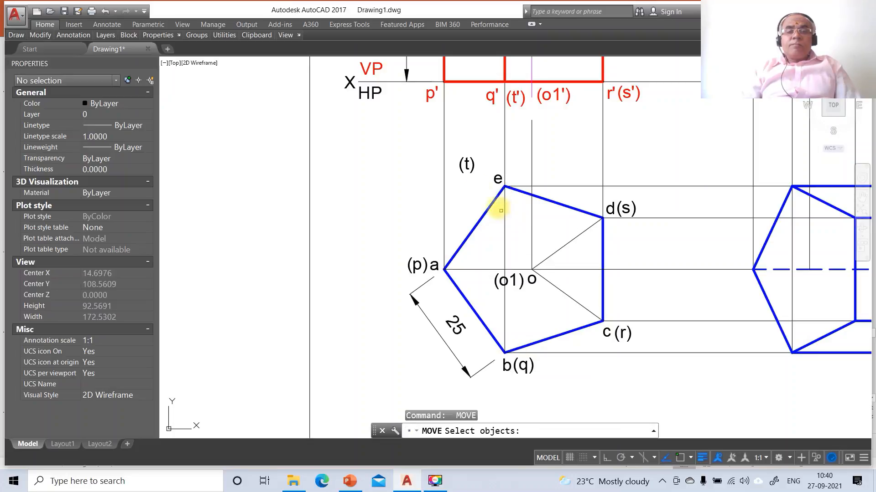
left_click(466, 167)
key("Return")
left_click(477, 191)
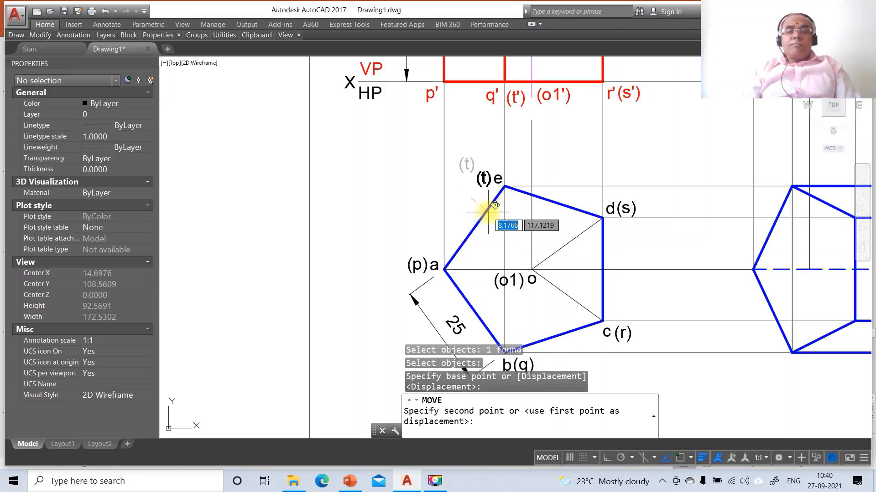
left_click(488, 212)
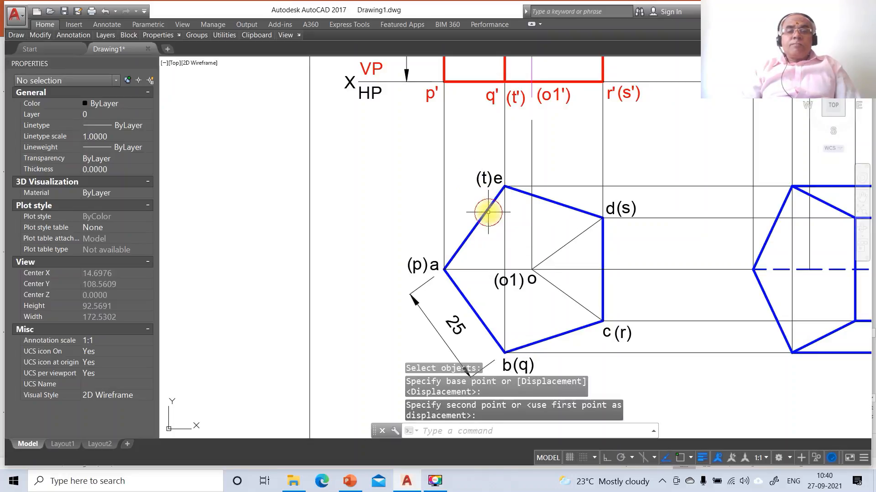
Assign the HP label and all point labels of the first top view to the TV layer.
left_click(375, 92)
left_click(446, 250)
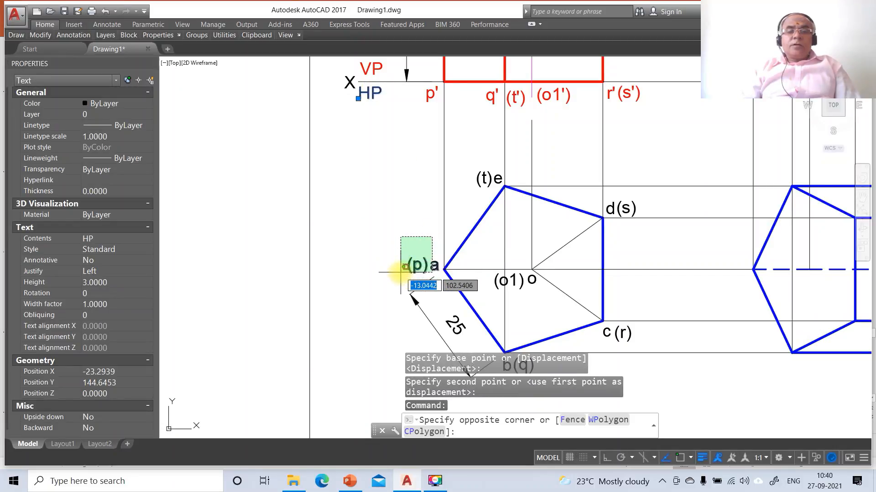
left_click(416, 280)
left_click(497, 180)
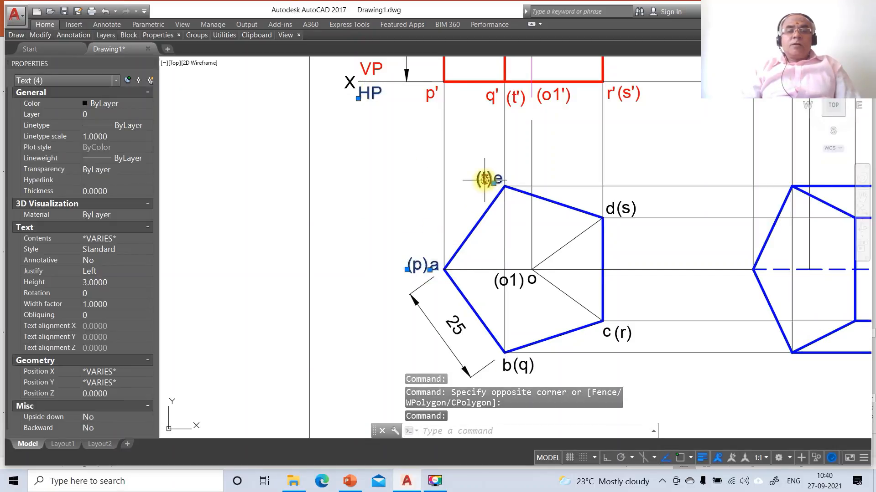
left_click(484, 178)
left_click(501, 282)
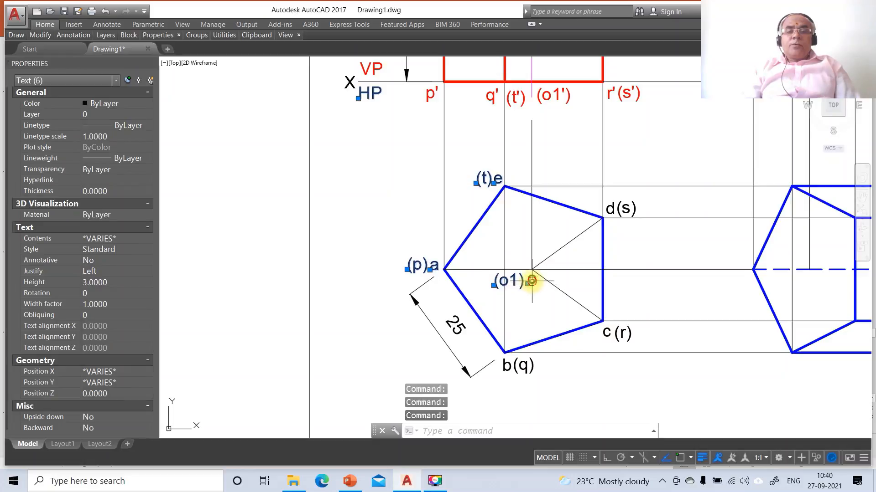
left_click(545, 368)
left_click(505, 372)
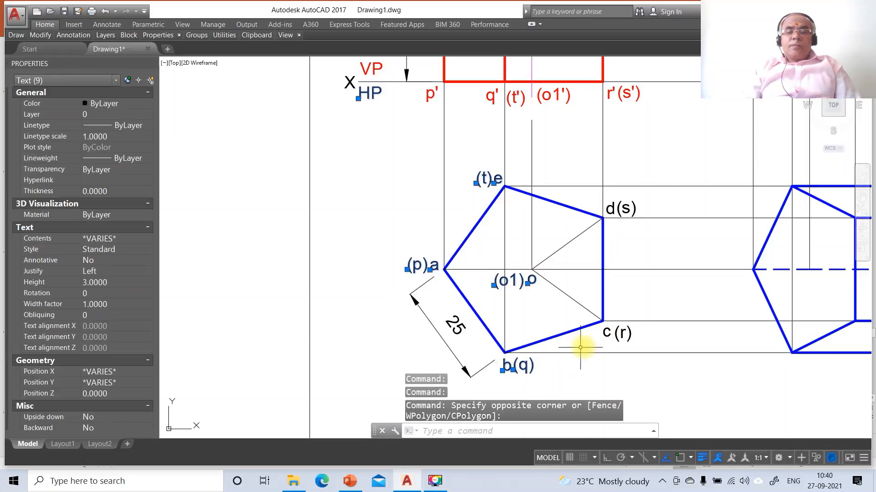
left_click(607, 333)
left_click(623, 333)
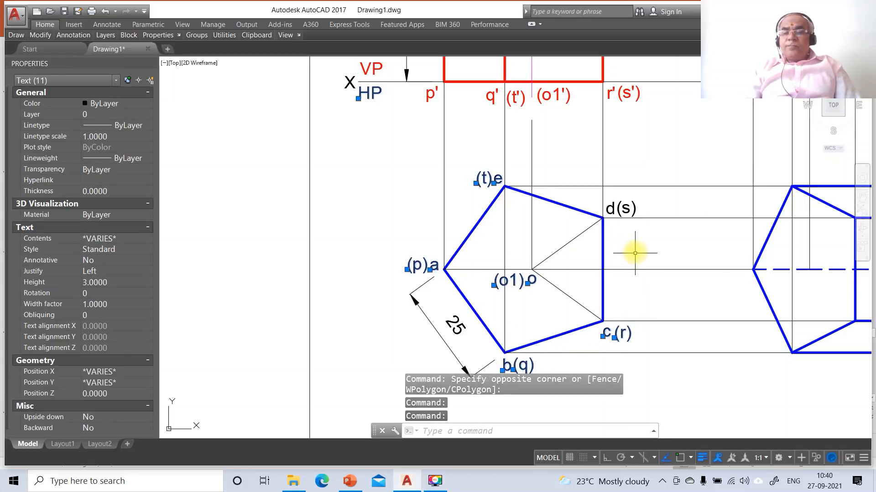
left_click(611, 208)
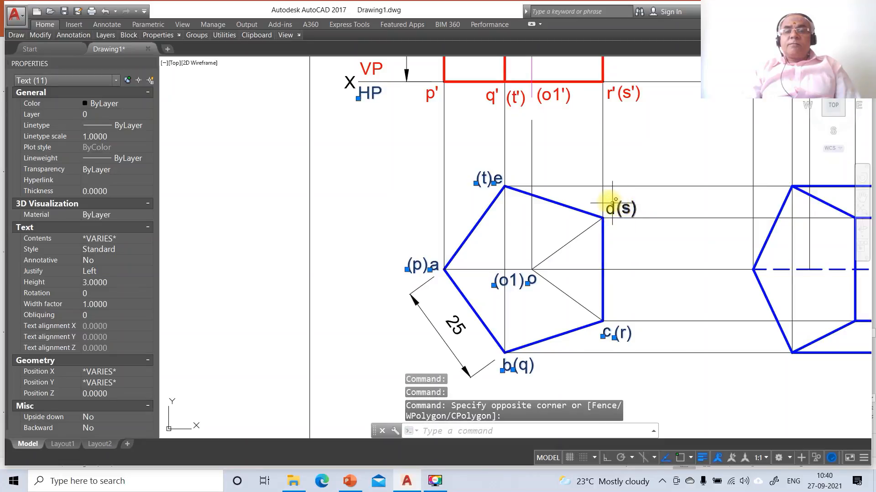
left_click(605, 210)
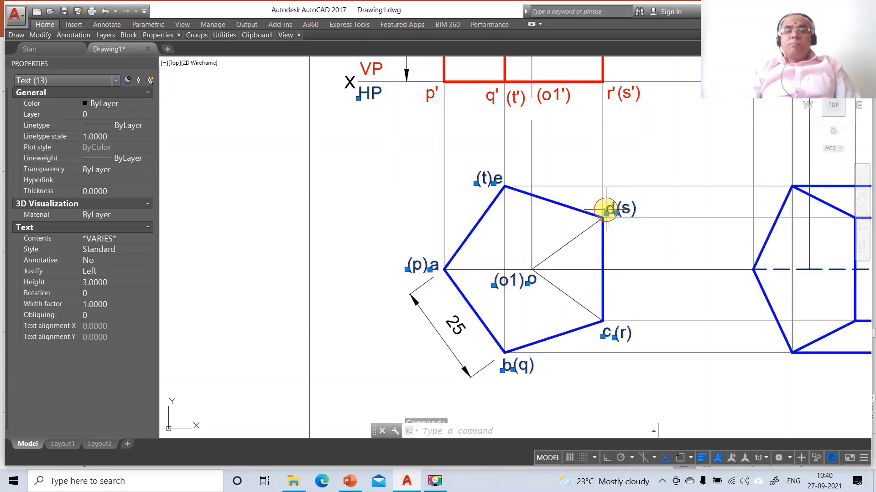
left_click(103, 115)
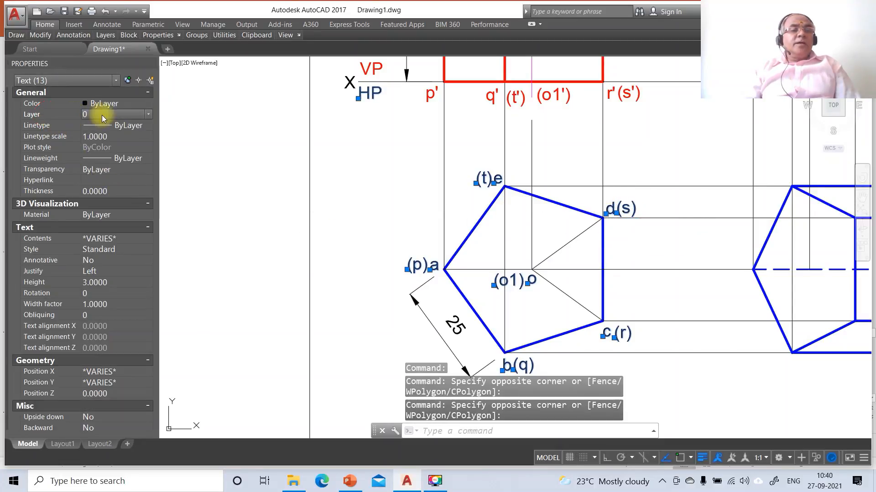
left_click(146, 114)
left_click(100, 180)
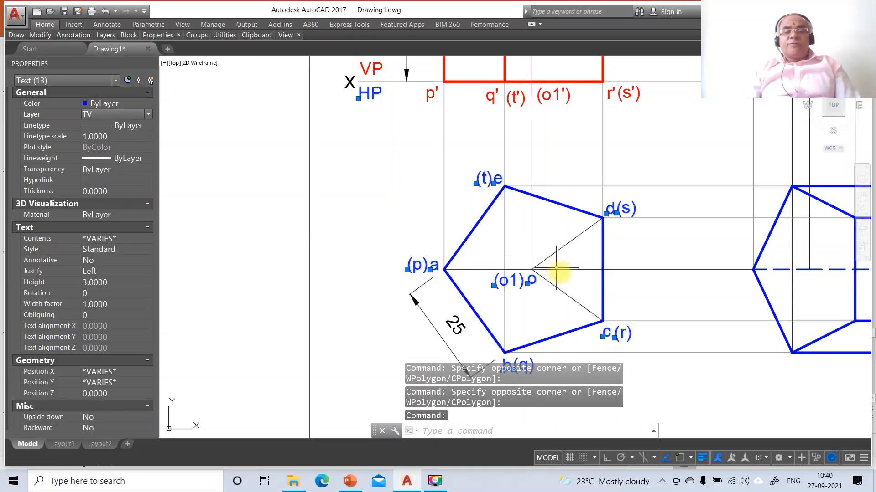
key("Escape")
key("Escape")
key("Escape")
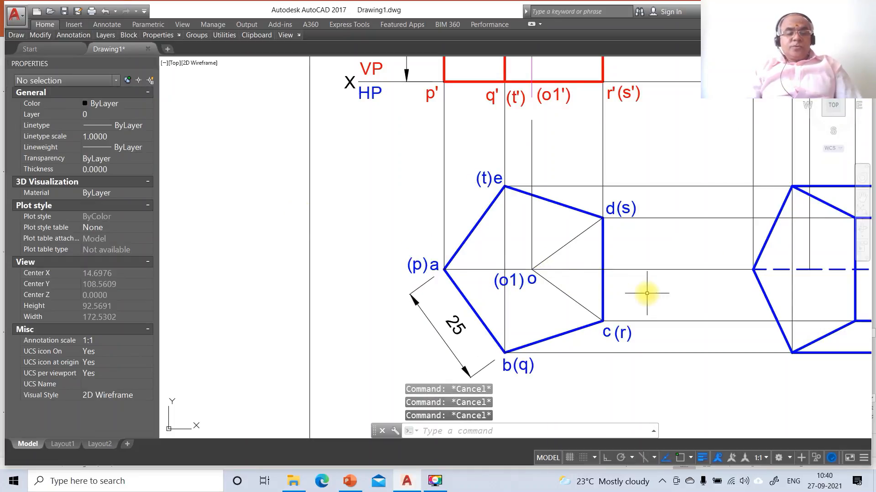
Copy the p' label from the first front view to the lowest corner of the tilted front view on the XY line.
type("z")
key("Return")
type("p")
key("Return")
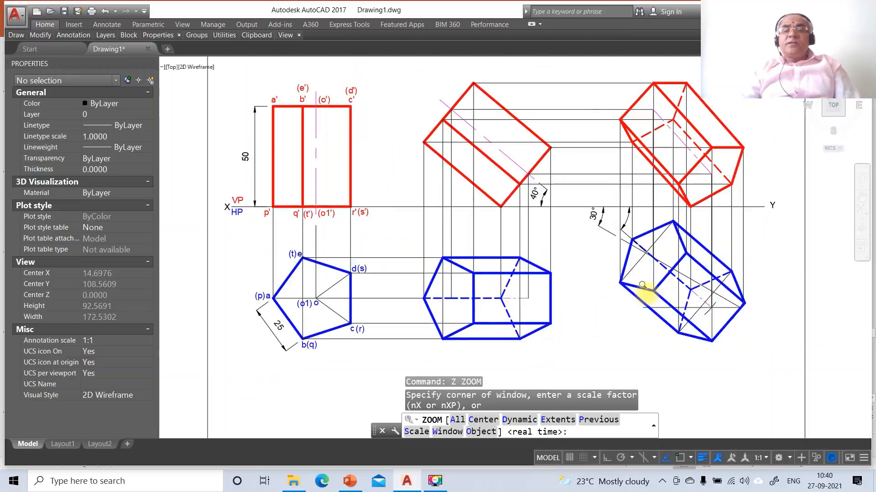
type("z")
key("Return")
type("w")
key("Return")
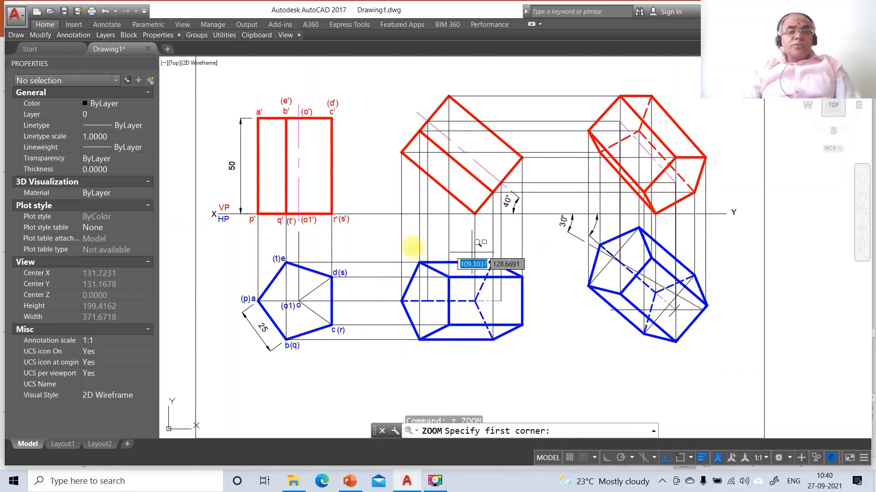
left_click(231, 87)
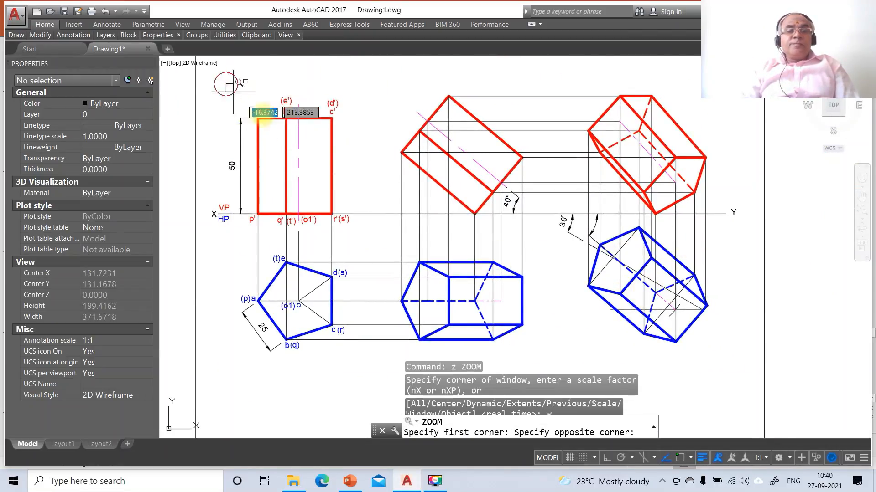
left_click(654, 348)
type("co")
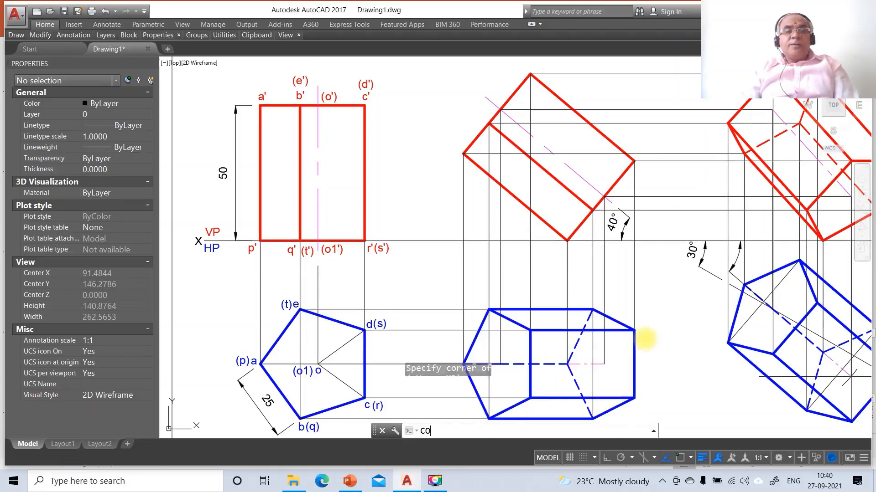
key("Return")
left_click(250, 250)
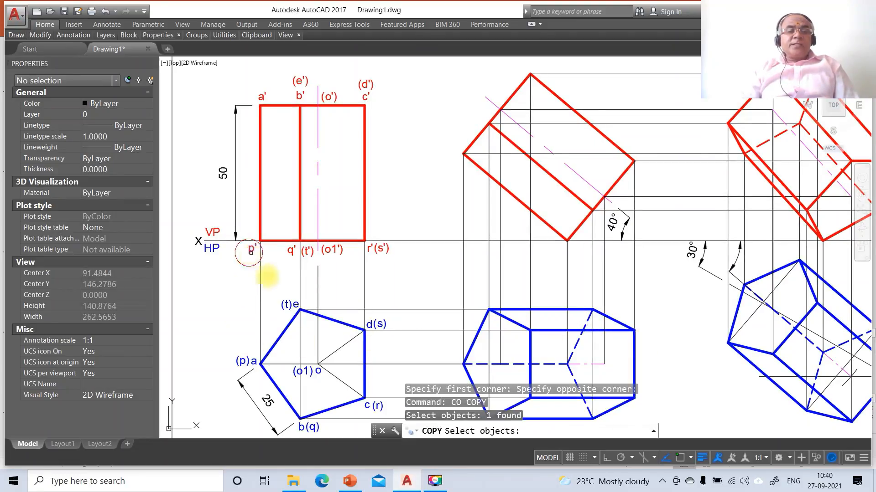
key("Return")
left_click(275, 281)
left_click(580, 283)
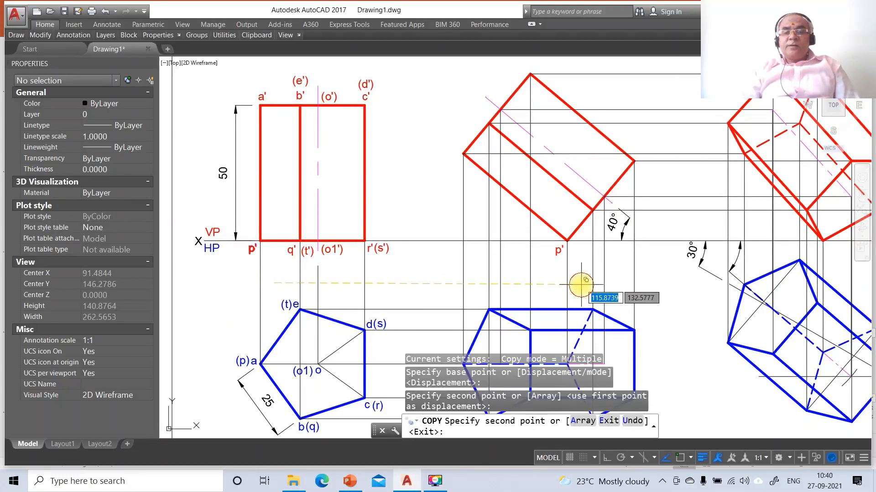
key("Return")
Copy the q' label to just below the lower end of the middle edge in the tilted front view.
key("Return")
left_click(291, 250)
key("Return")
left_click(301, 276)
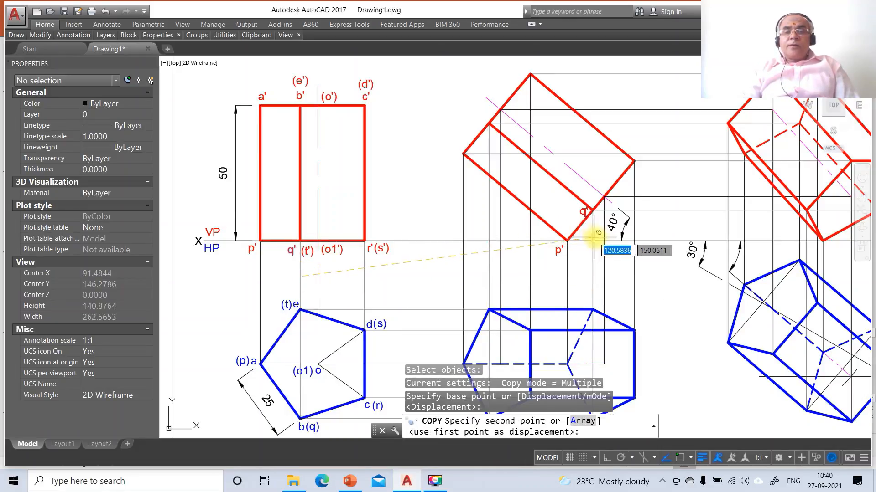
left_click(609, 242)
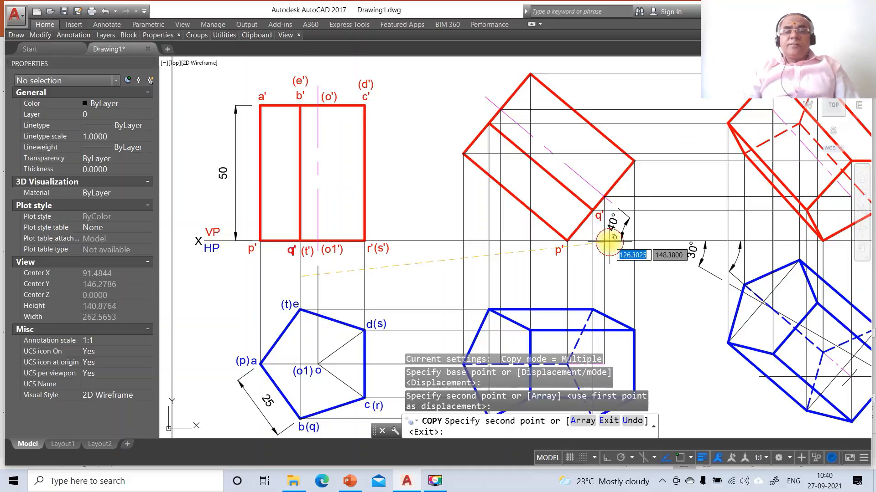
key("Return")
Copy the (t') label to the tilted front view, left of the middle edge's lower end and opposite q'.
key("Return")
left_click(318, 254)
key("Return")
left_click(342, 281)
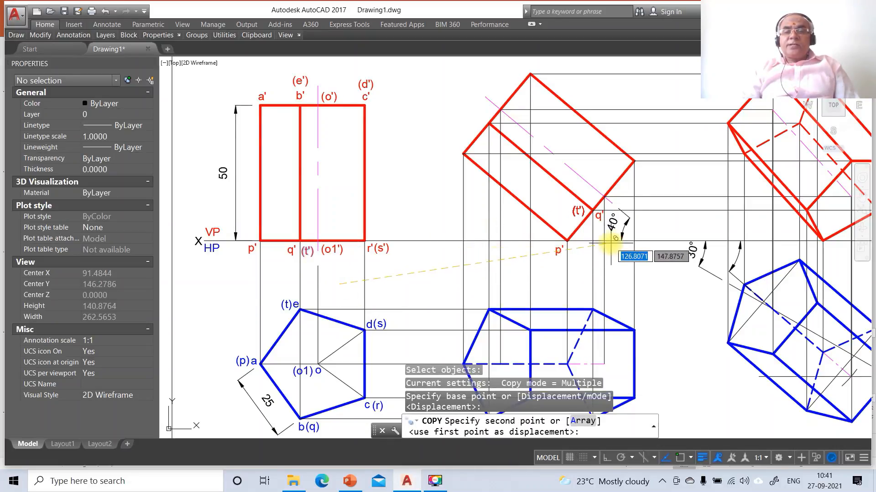
left_click(611, 242)
key("Return")
Copy the (o1') label to the lower end of the axis in the tilted front view.
key("Return")
left_click(335, 249)
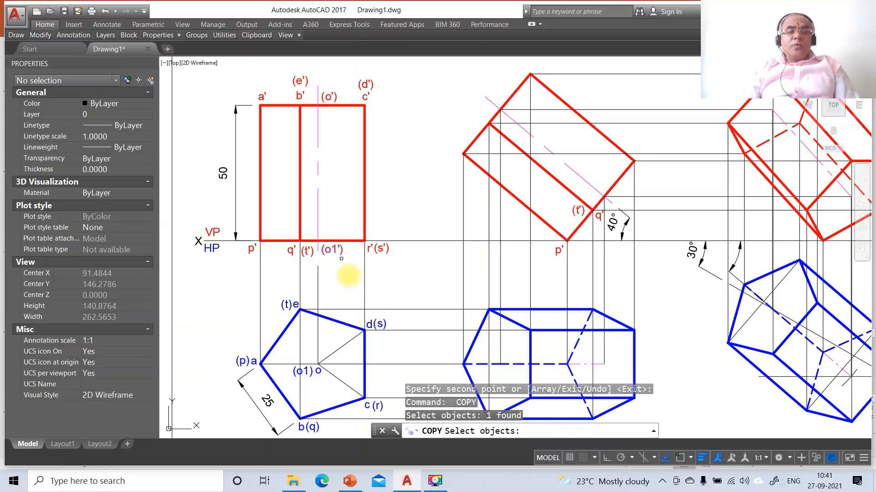
key("Return")
left_click(351, 276)
left_click(636, 228)
key("Return")
Copy the r' label to the right corner of the tilted front view.
key("Return")
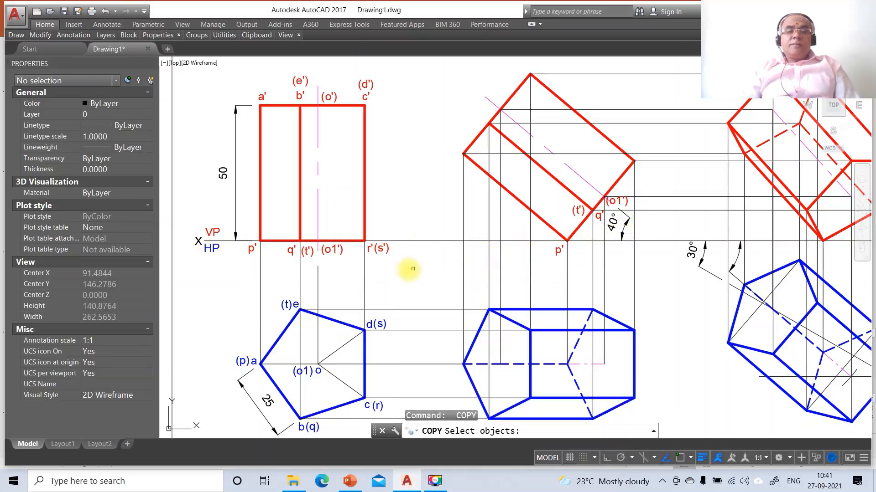
left_click(369, 249)
key("Return")
left_click(378, 273)
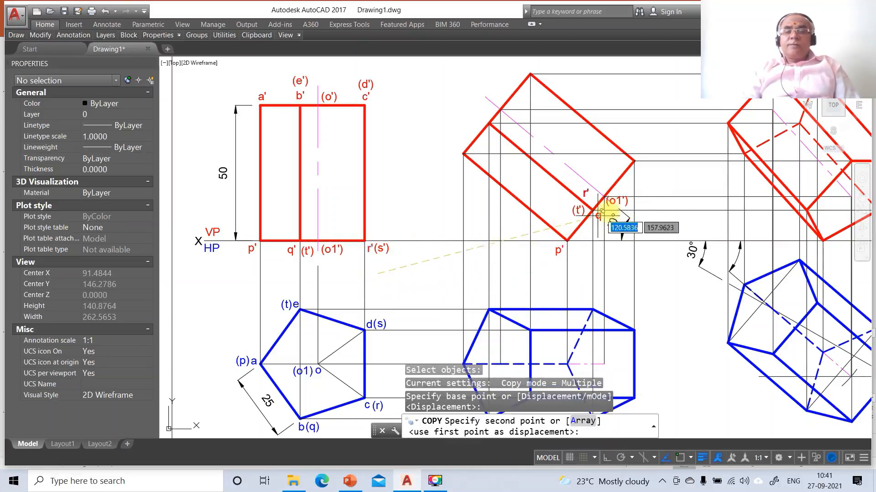
left_click(653, 188)
key("Return")
Copy the (s') label directly beside r' at the right corner of the tilted front view.
key("Return")
left_click(382, 249)
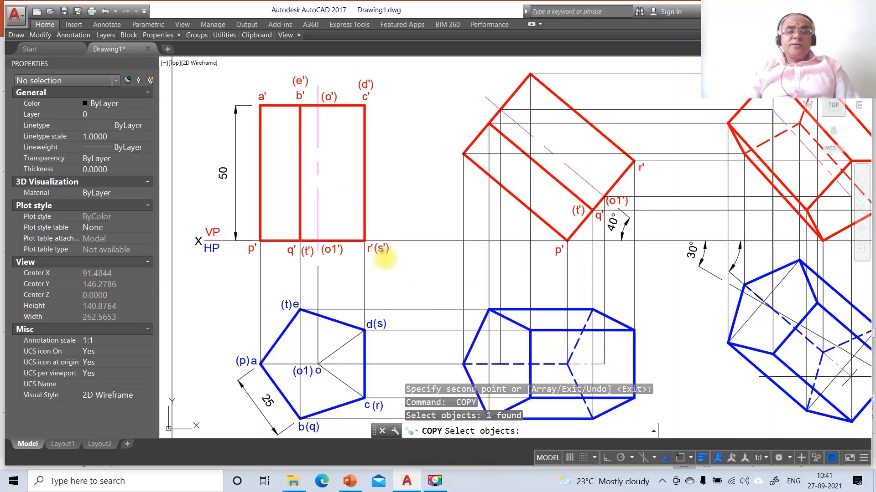
key("Return")
left_click(394, 271)
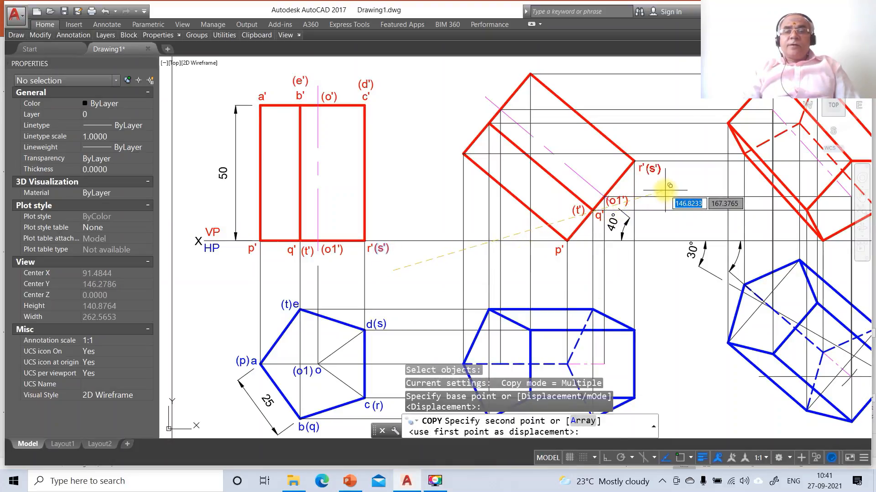
left_click(670, 186)
key("Return")
Copy the a' label to the left corner of the tilted front view.
key("Return")
left_click(262, 97)
key("Return")
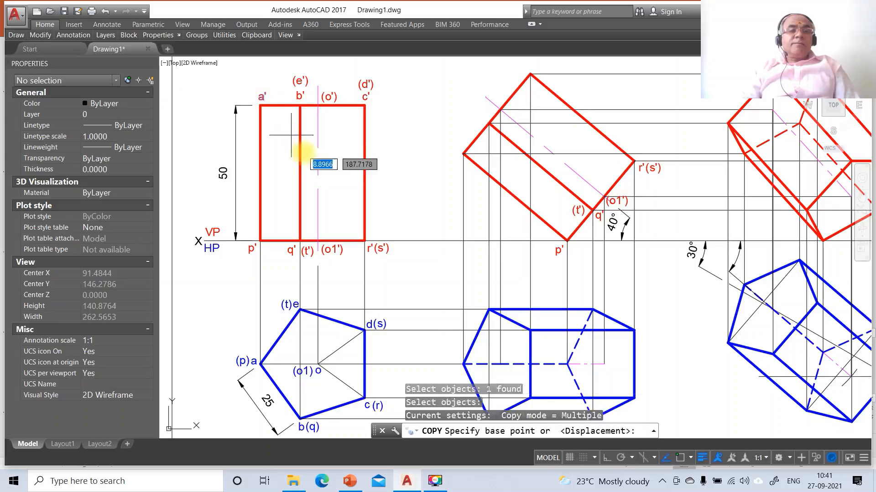
left_click(312, 156)
left_click(506, 216)
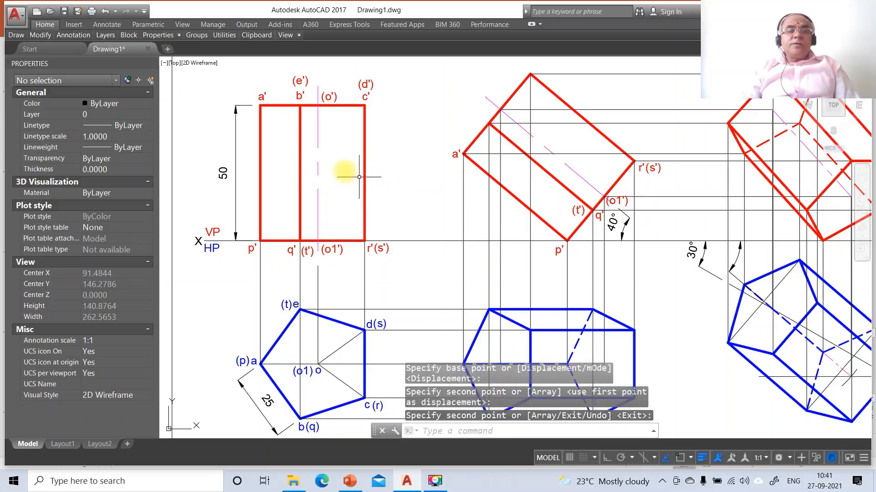
key("Return")
Copy the b' label to the upper end of the middle edge in the tilted front view.
key("Return")
left_click(299, 96)
key("Return")
left_click(310, 155)
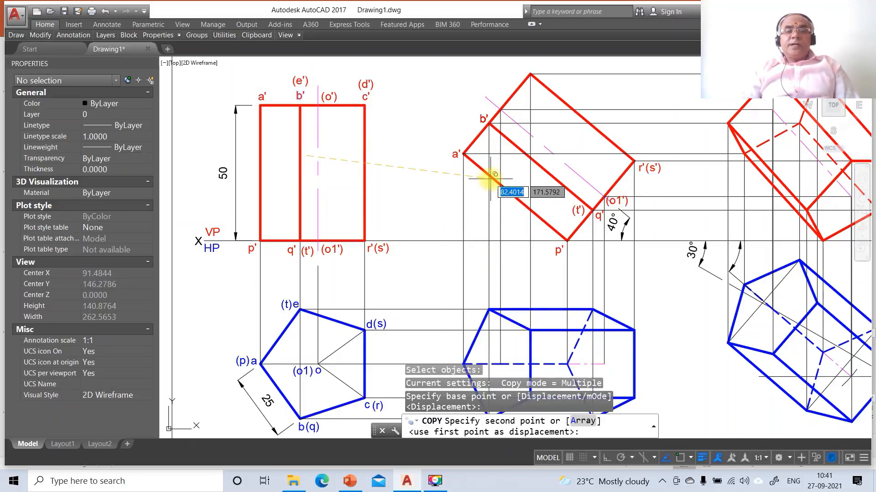
left_click(491, 179)
key("Return")
Copy the (e') label directly beside b' in the tilted front view.
key("Return")
left_click(300, 82)
key("Return")
left_click(303, 130)
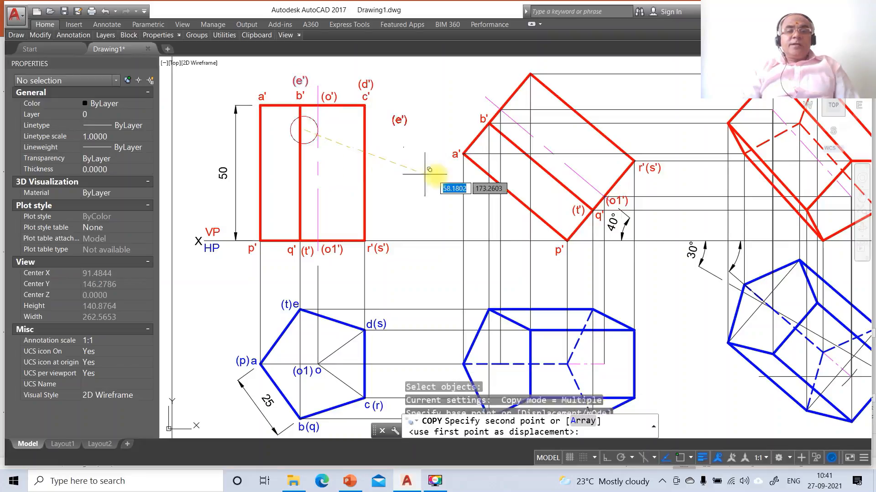
left_click(474, 167)
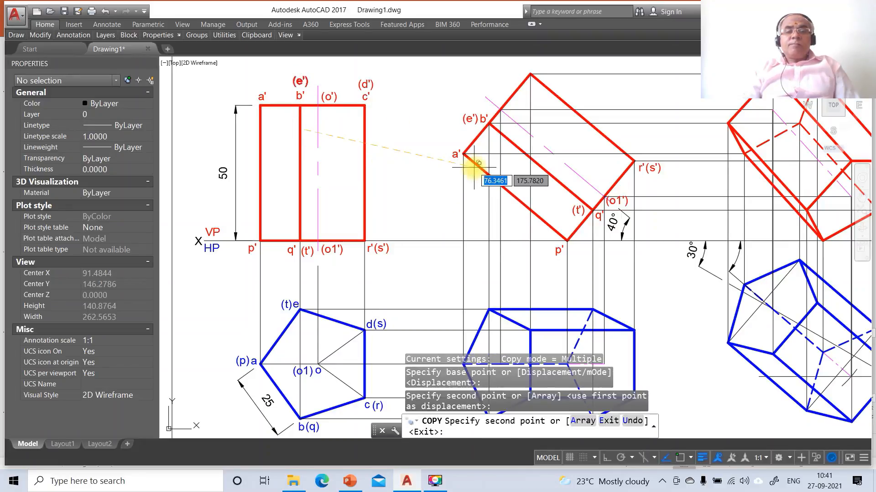
key("Return")
Copy the (o') label to the upper end of the axis in the tilted front view.
key("Return")
left_click(330, 97)
key("Return")
left_click(362, 151)
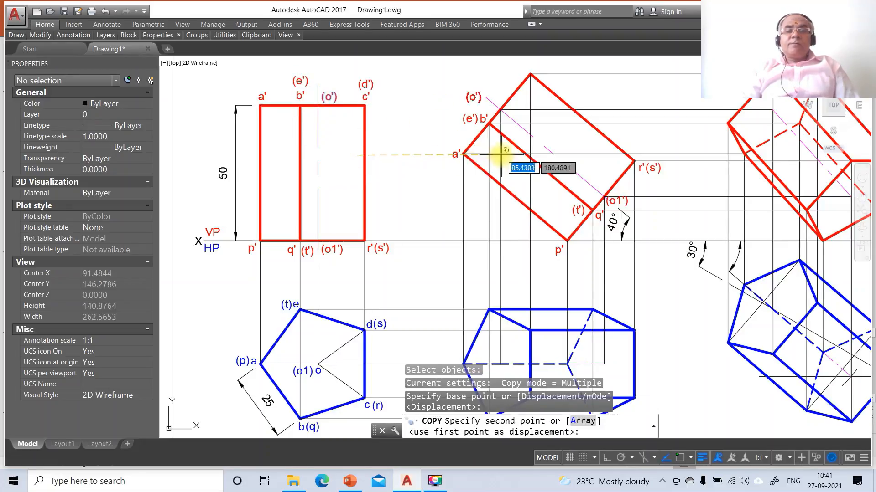
left_click(524, 151)
key("Return")
Copy the c' label to the topmost corner of the tilted front view.
key("Return")
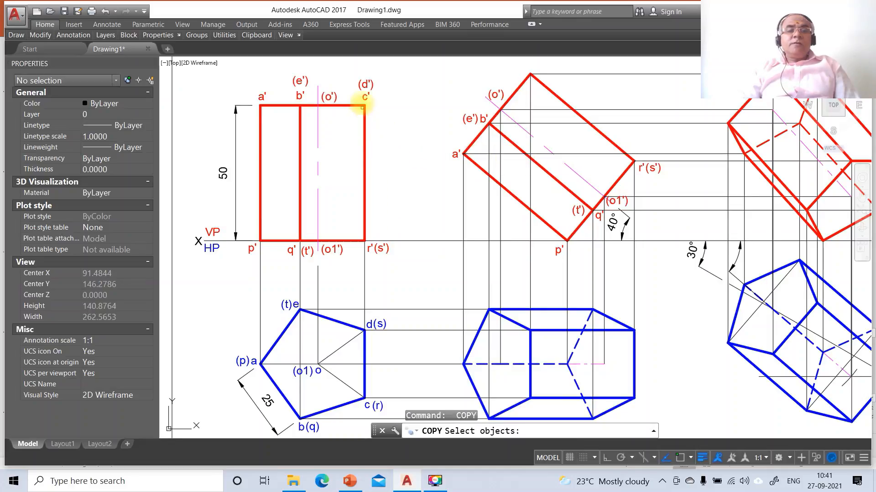
left_click(365, 96)
key("Return")
left_click(379, 143)
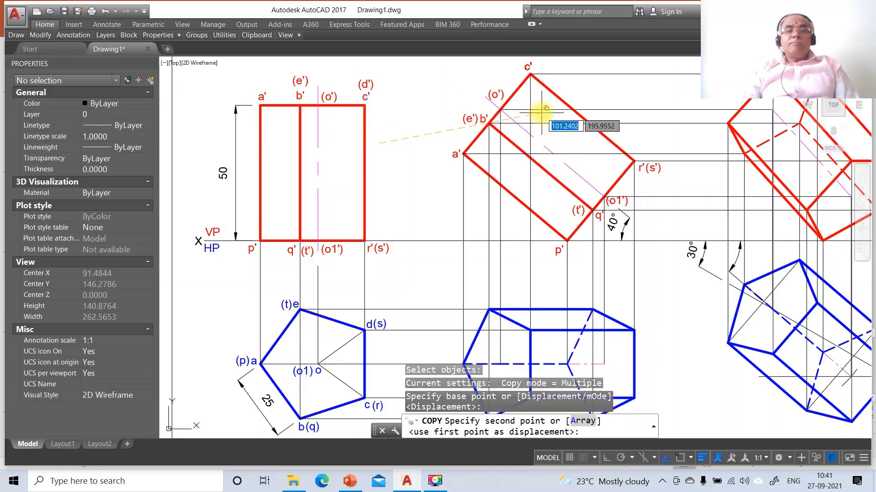
left_click(544, 111)
key("Return")
Copy the (d') label directly beside c' at the topmost corner of the tilted front view.
key("Return")
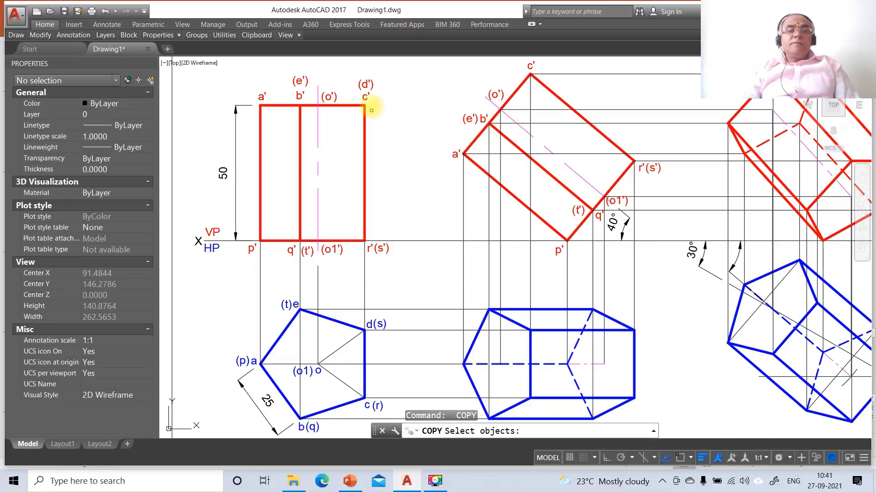
left_click(369, 85)
left_click(357, 74)
key("Return")
left_click(382, 139)
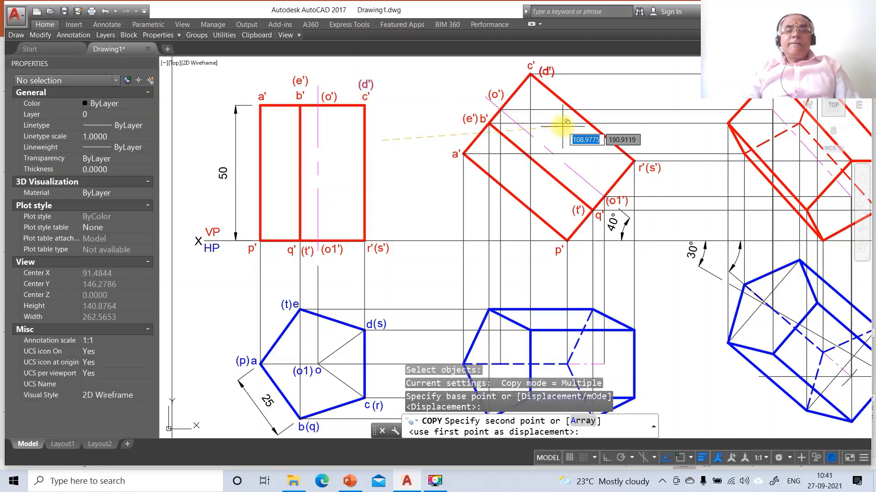
left_click(559, 121)
key("Return")
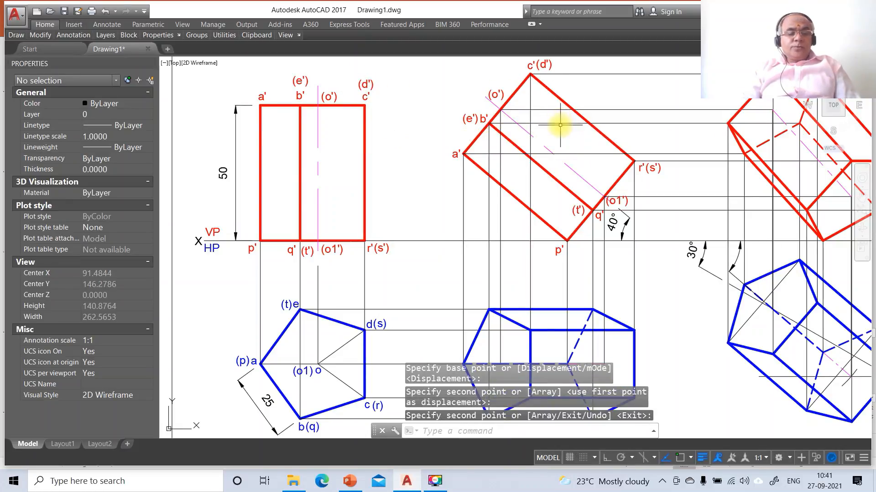
Copy the a label from the first top view to the matching corners of the second and third top views.
type("z")
key("Return")
type("p")
key("Return")
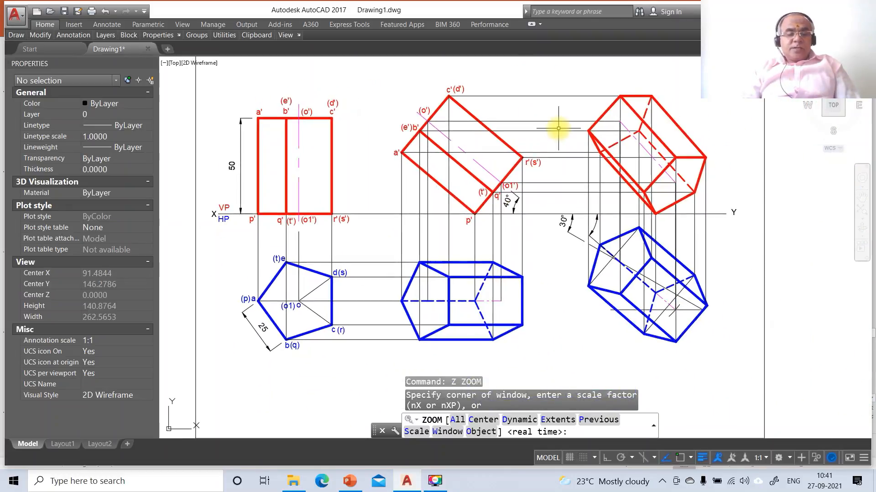
type("z")
key("Return")
type("w")
key("Return")
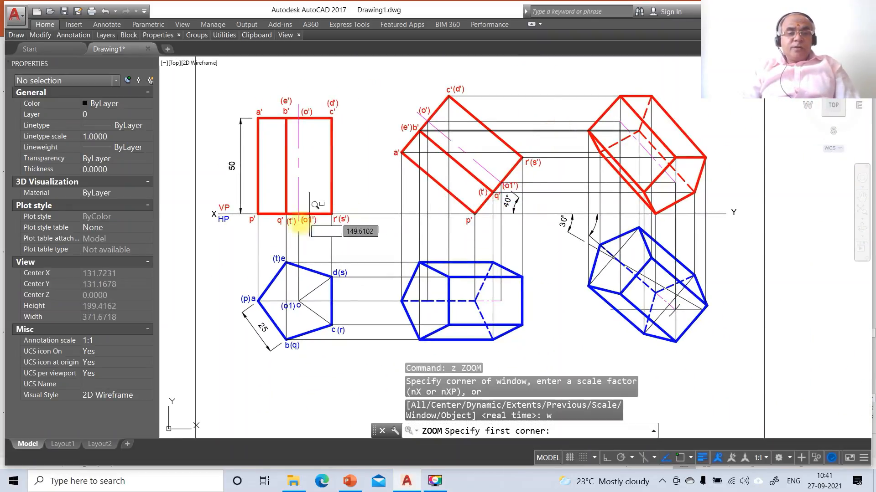
left_click(235, 243)
left_click(724, 372)
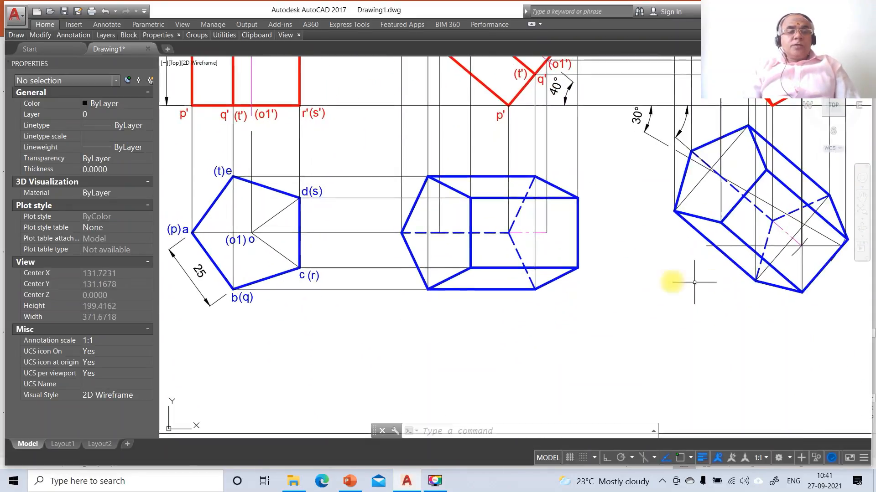
type("co")
key("Return")
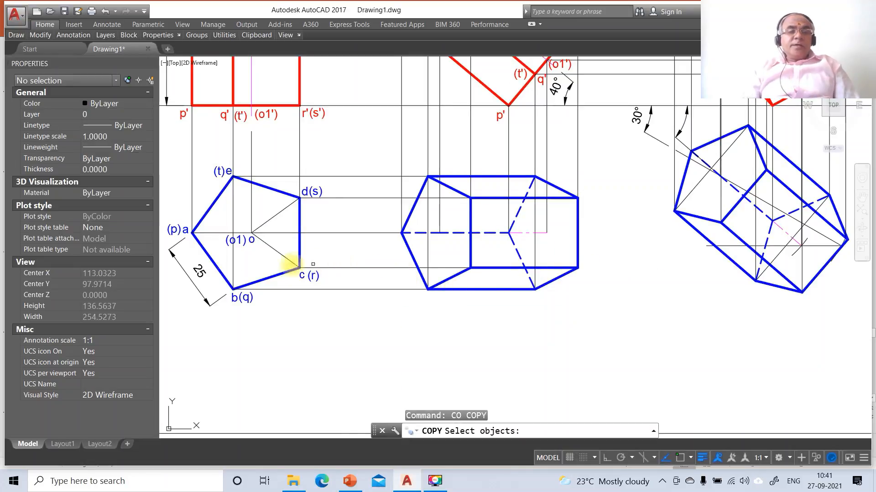
left_click(184, 231)
key("Return")
left_click(196, 258)
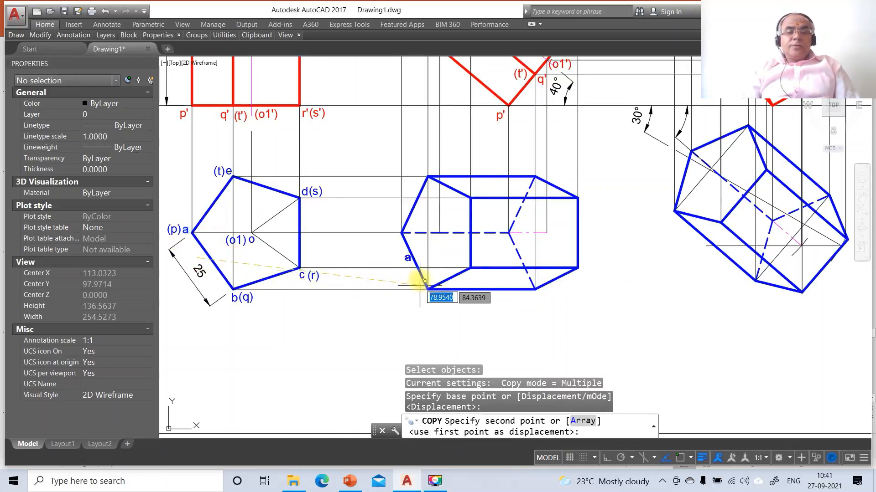
left_click(414, 261)
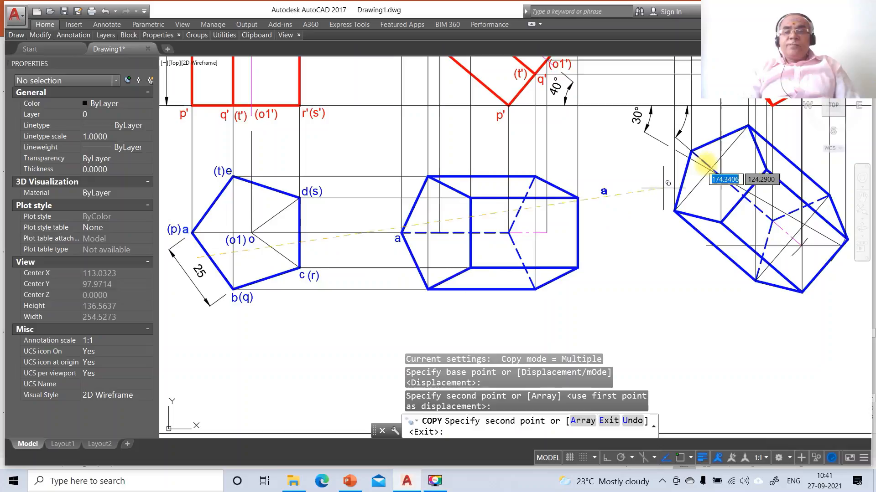
left_click(695, 179)
key("Return")
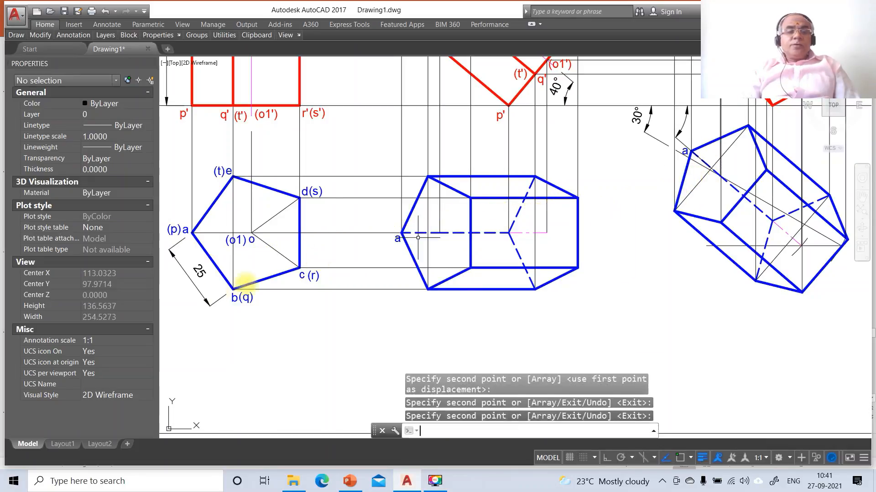
Copy the b label from the pentagon to the matching corners of the second and third top views.
key("Return")
left_click(234, 299)
key("Return")
left_click(242, 322)
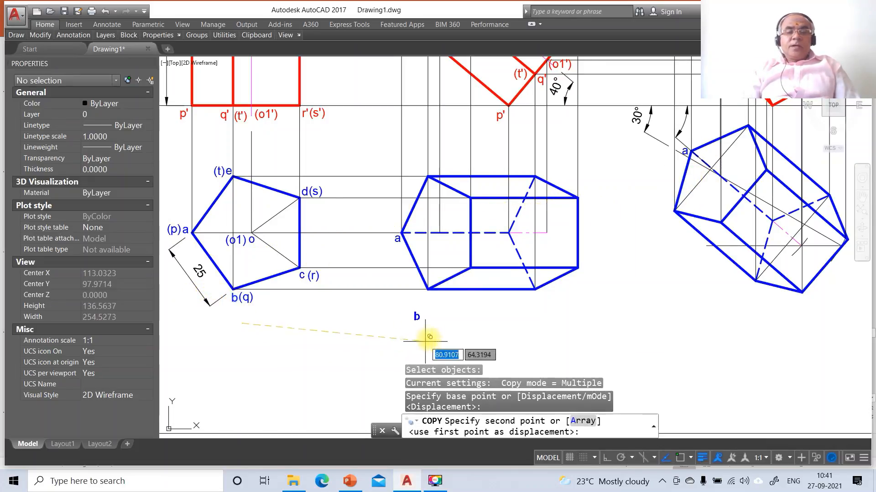
left_click(434, 324)
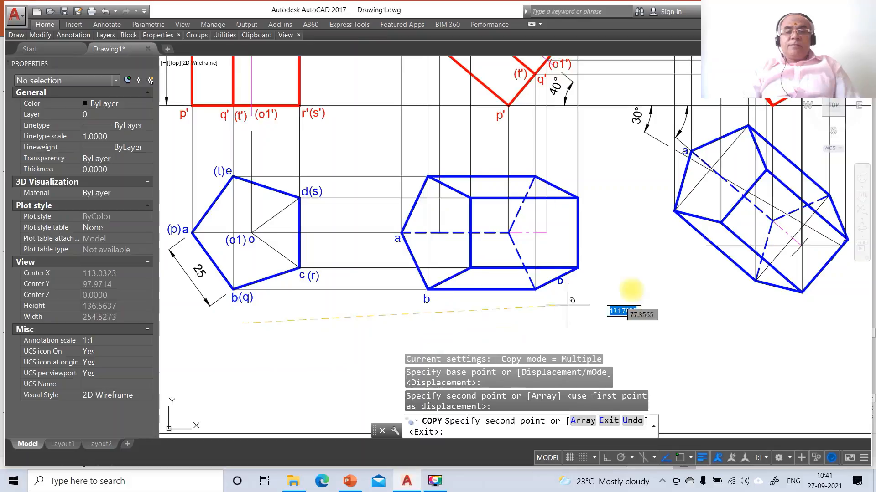
left_click(677, 237)
key("Return")
Copy the c label from the pentagon to the matching corners of the second and third top views.
key("Return")
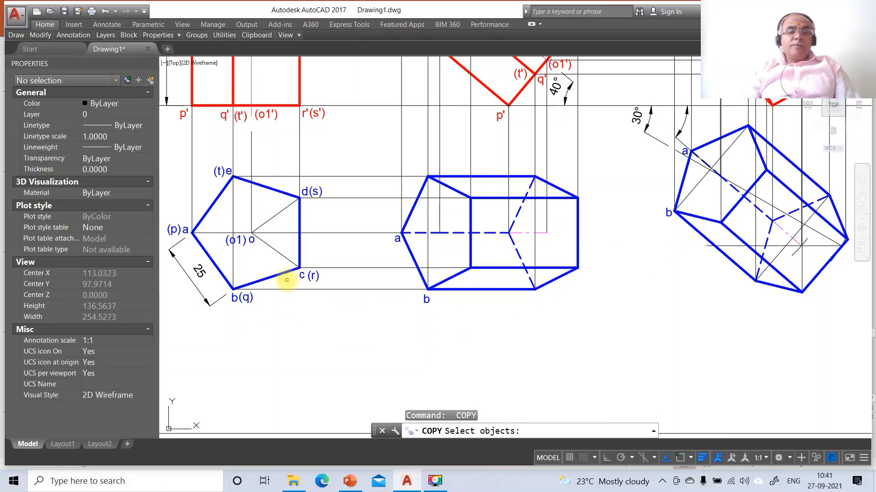
left_click(302, 275)
key("Return")
left_click(302, 294)
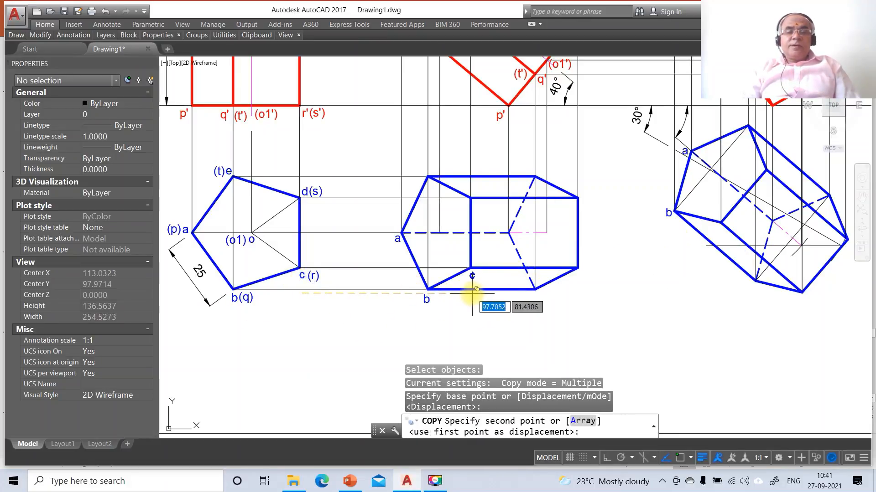
left_click(472, 293)
left_click(717, 247)
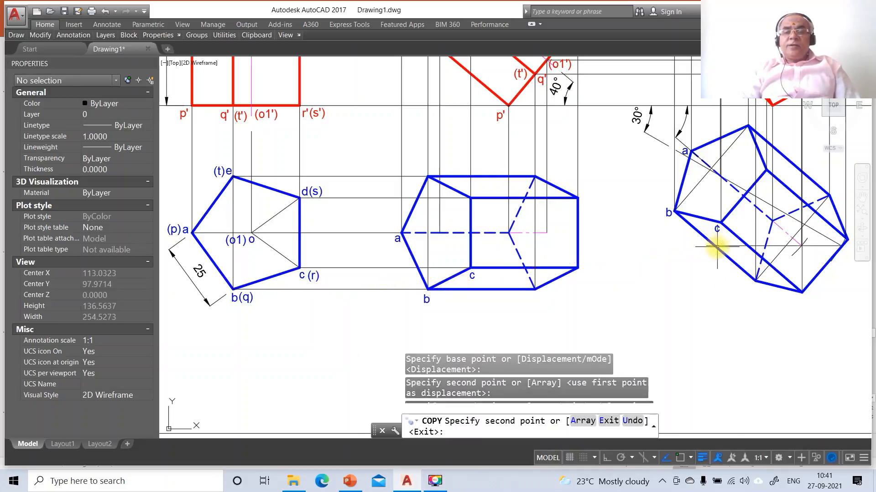
key("Return")
Copy the d label from the pentagon to the matching corners of the second and third top views.
key("Return")
left_click(305, 191)
key("Return")
left_click(311, 224)
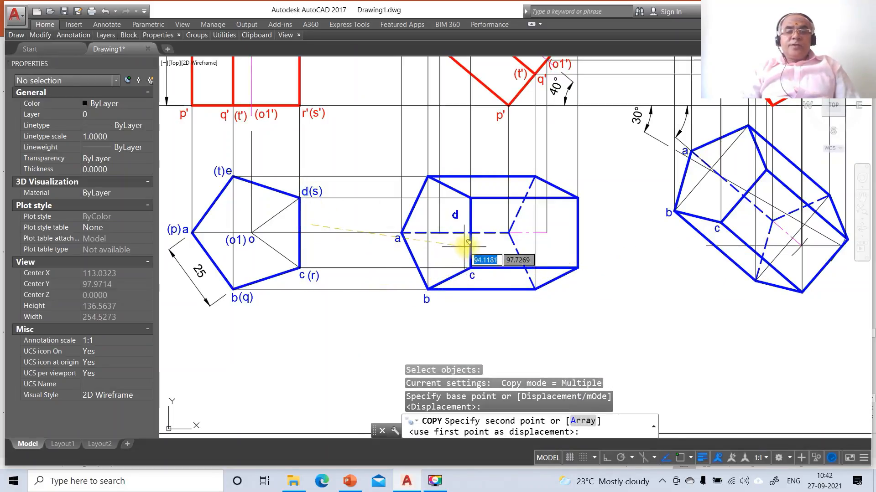
left_click(482, 239)
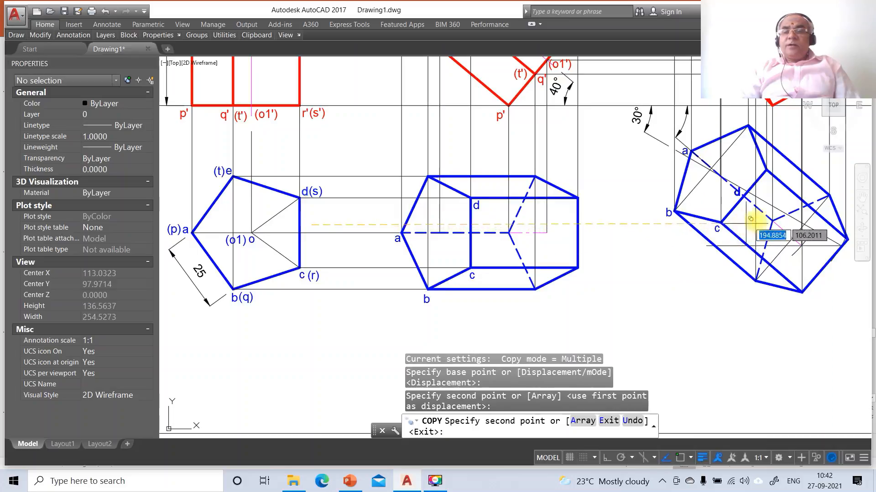
left_click(773, 219)
key("Return")
Copy the e label from the pentagon to the matching corners of the second and third top views.
key("Return")
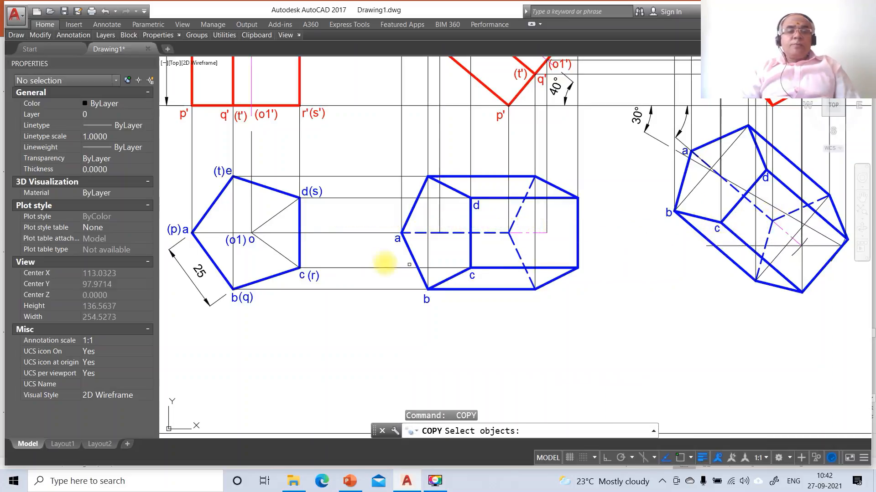
left_click(228, 171)
key("Return")
left_click(234, 204)
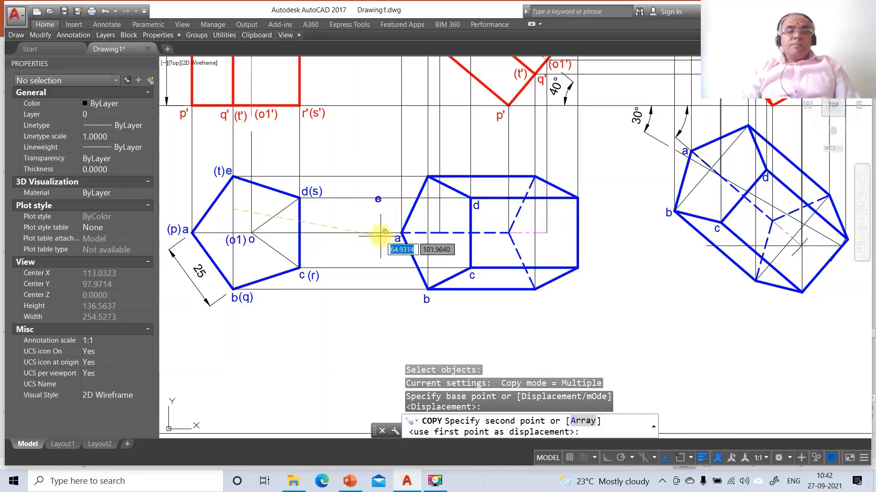
left_click(428, 201)
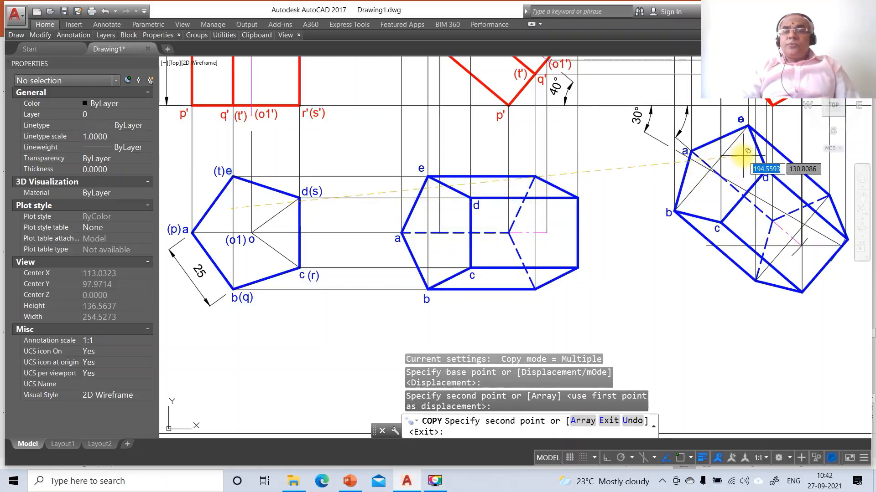
key("Return")
Copy the o label from the pentagon's centre to the start of the axis in the second and third top views.
key("Return")
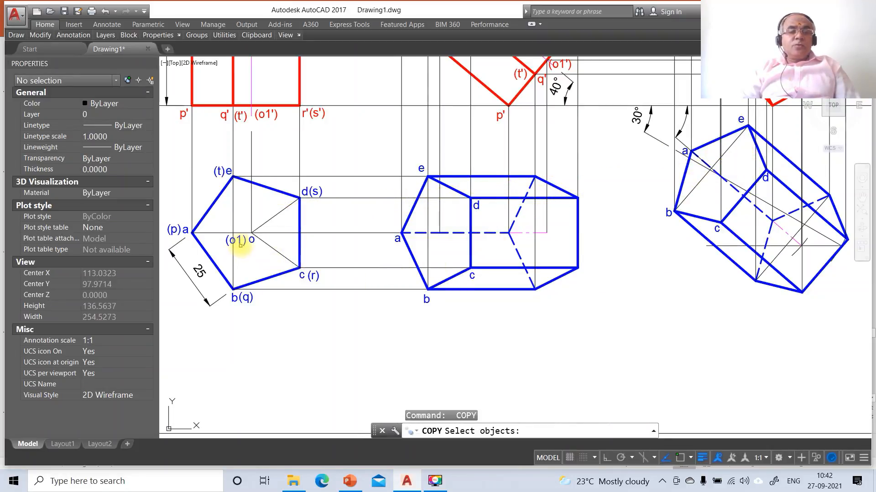
left_click(252, 245)
key("Return")
left_click(252, 246)
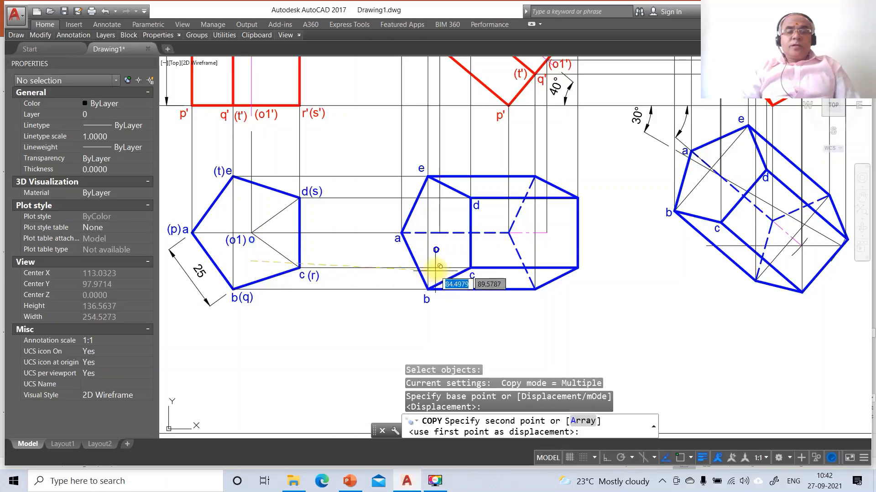
left_click(442, 257)
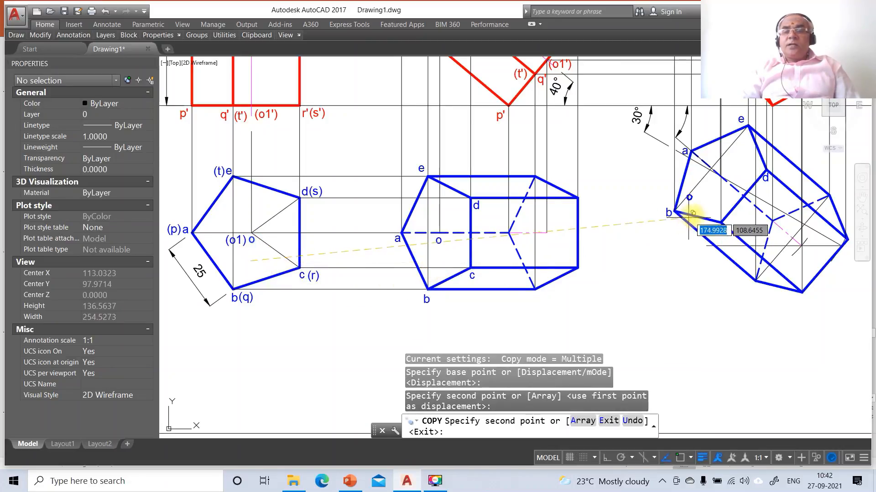
left_click(720, 198)
key("Return")
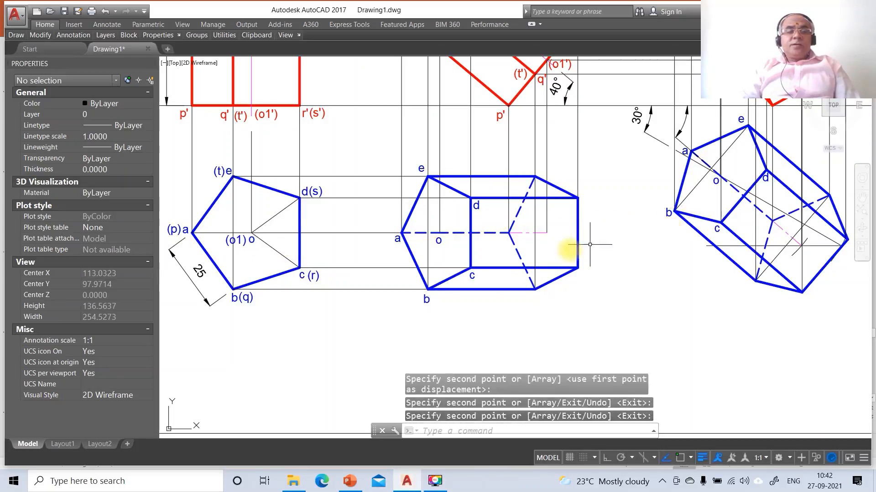
Copy the (o1) label to the far end of the axis in the second and third top views.
key("Return")
left_click(237, 239)
key("Return")
left_click(239, 258)
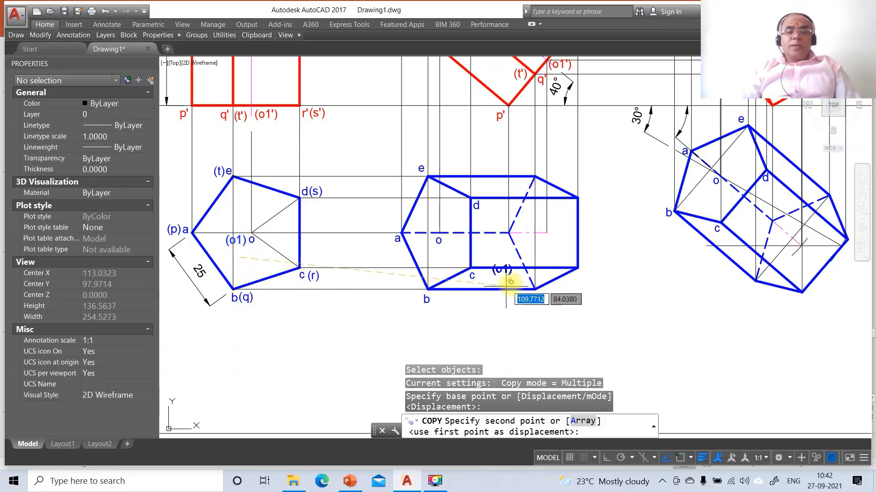
left_click(816, 270)
key("Return")
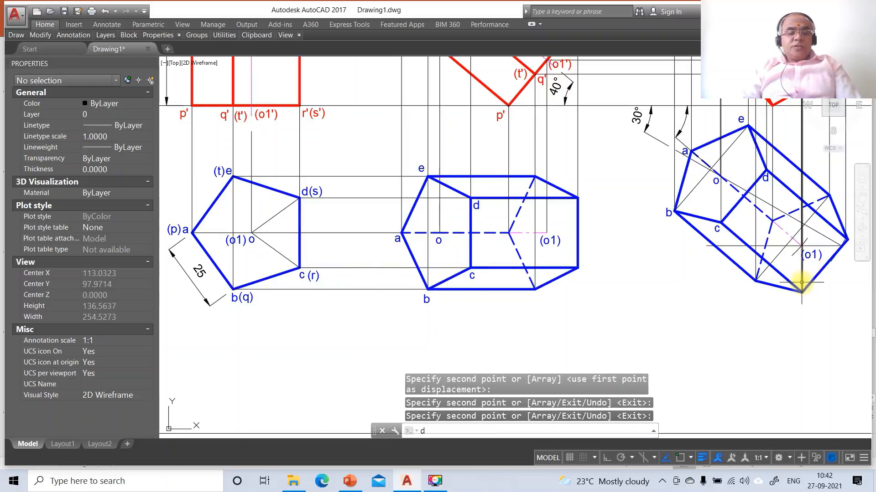
Add single-line text labels p, q, r, s and t at the far-end corners of the second top view, with height 3 and rotation 0.
type("dt")
key("Return")
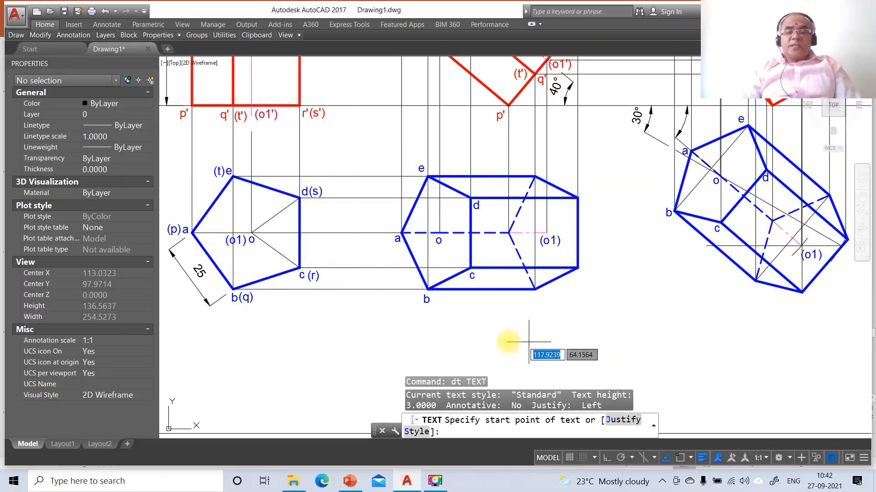
left_click(503, 247)
key("Return")
key("Return")
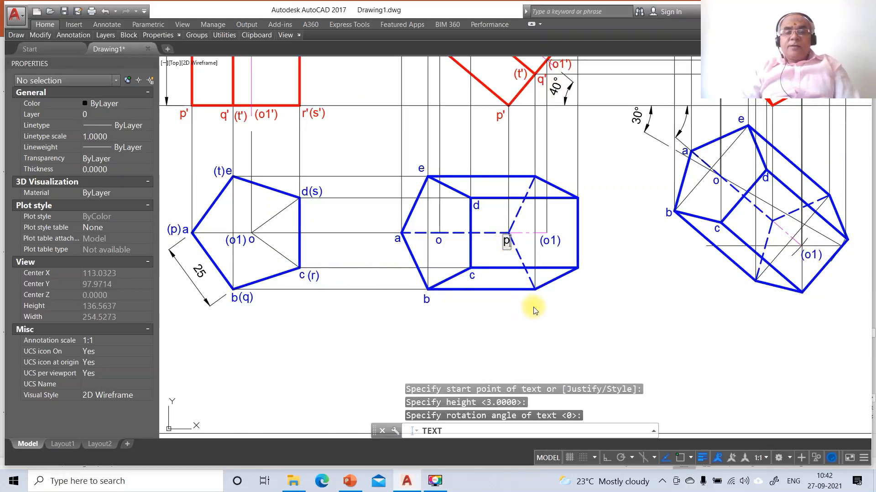
left_click(586, 273)
type("r")
left_click(584, 195)
type("s")
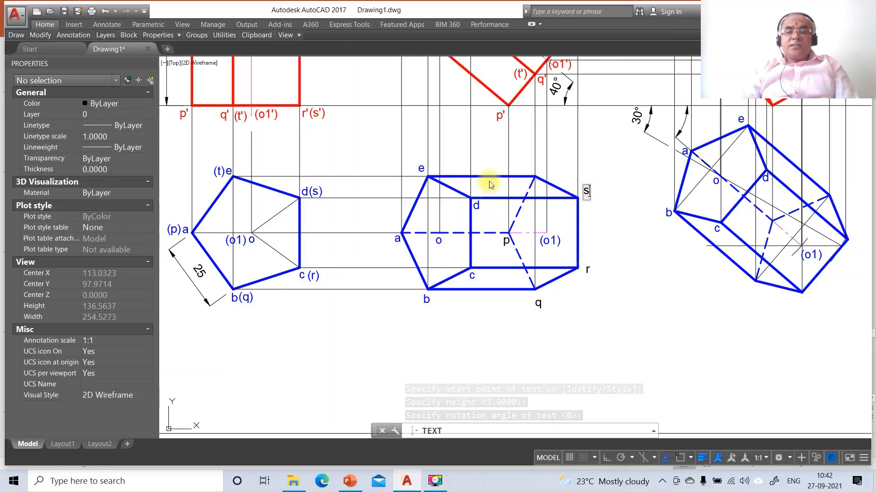
key("Return")
key("Return")
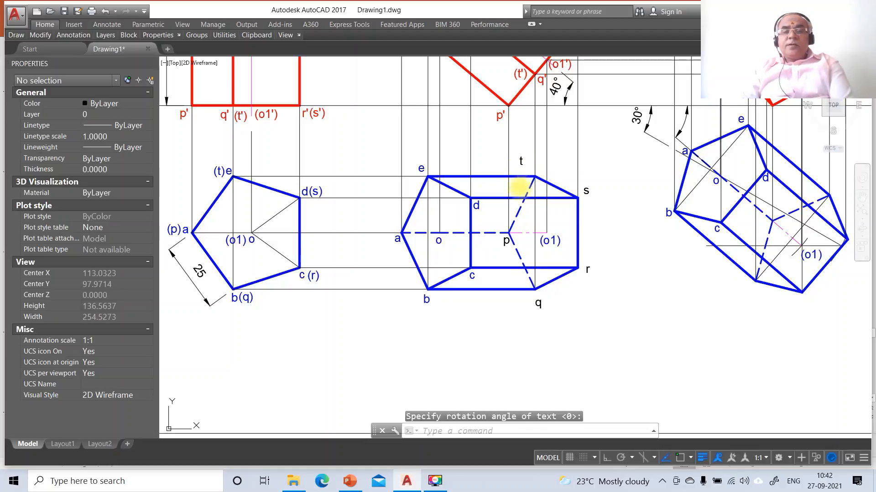
Move the p label slightly up and left, closer to its corner in the second top view.
type("m")
key("Return")
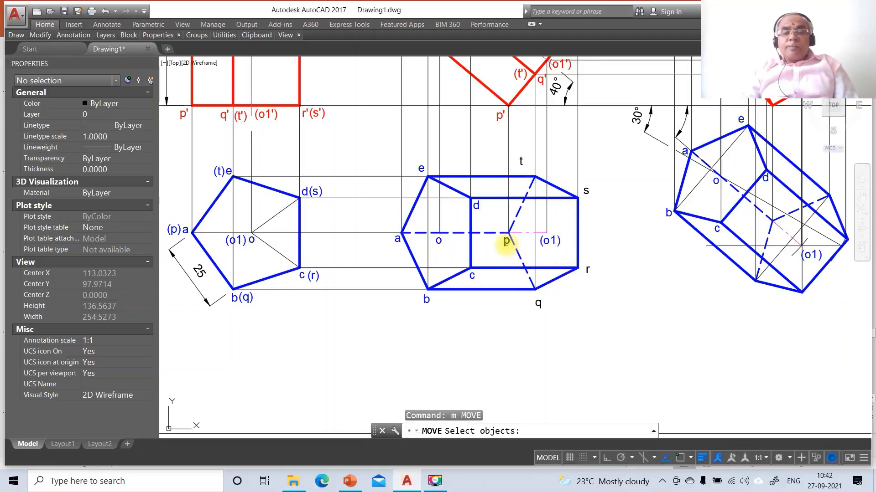
left_click(506, 241)
key("Return")
left_click(512, 278)
left_click(511, 274)
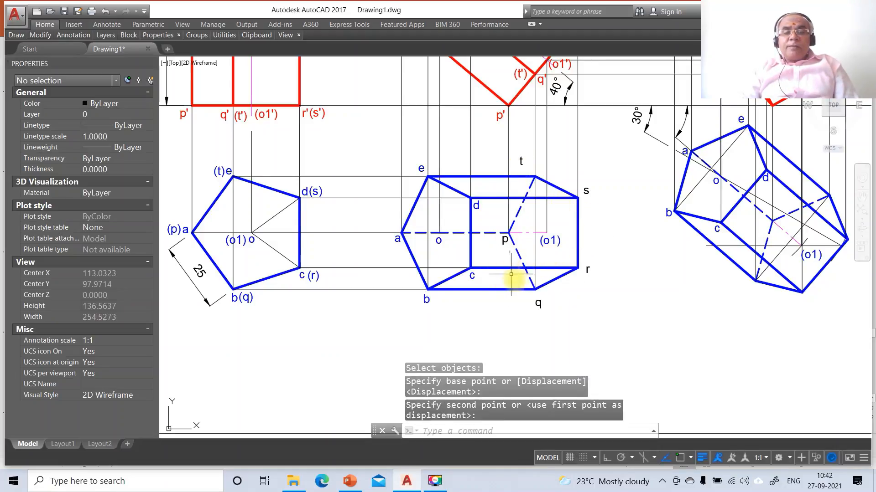
Move the q label up and left so it sits just below its corner in the second top view.
key("Return")
left_click(537, 303)
key("Return")
left_click(597, 302)
left_click(593, 296)
Move the r label slightly left, next to its corner in the second top view.
key("Return")
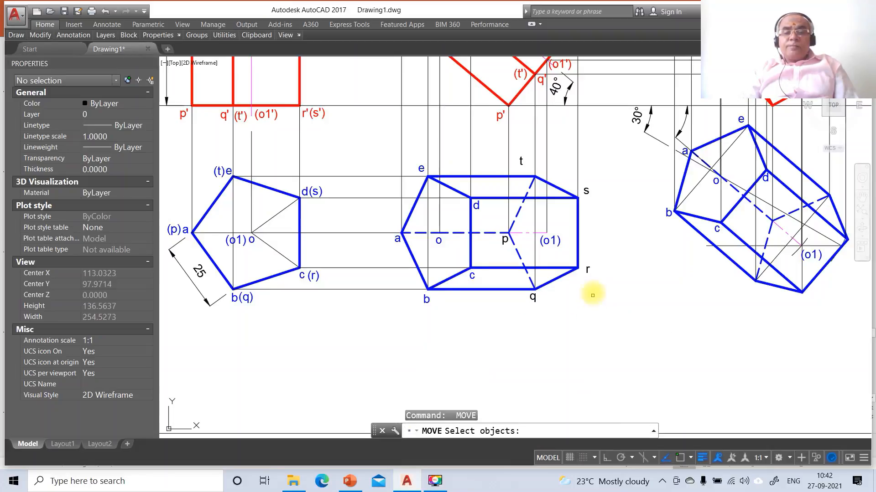
left_click(586, 270)
key("Return")
left_click(612, 293)
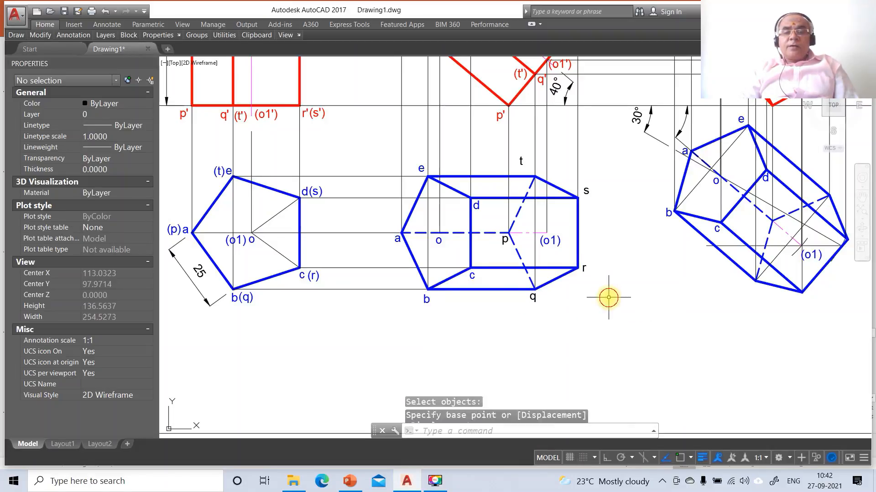
left_click(608, 294)
Move the s label down so it sits beside its corner in the second top view.
key("Return")
left_click(586, 191)
key("Return")
left_click(611, 220)
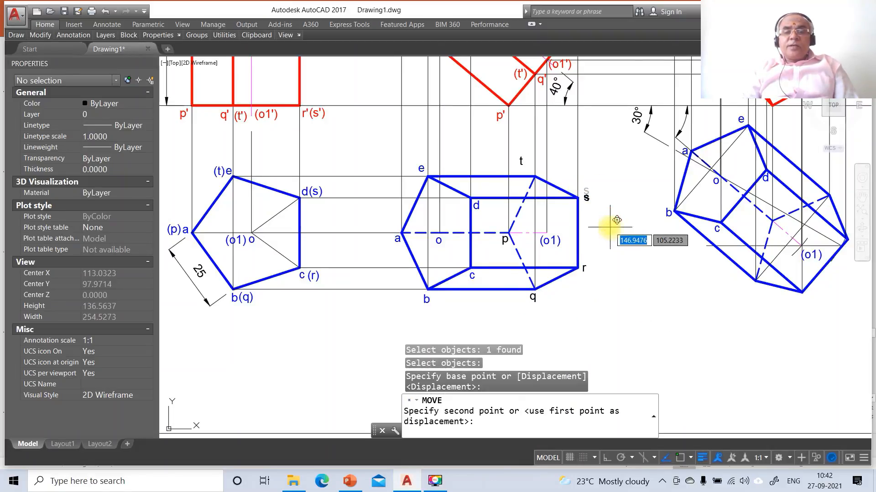
left_click(610, 225)
Move the t label down and right so it sits just above its corner in the second top view.
key("Return")
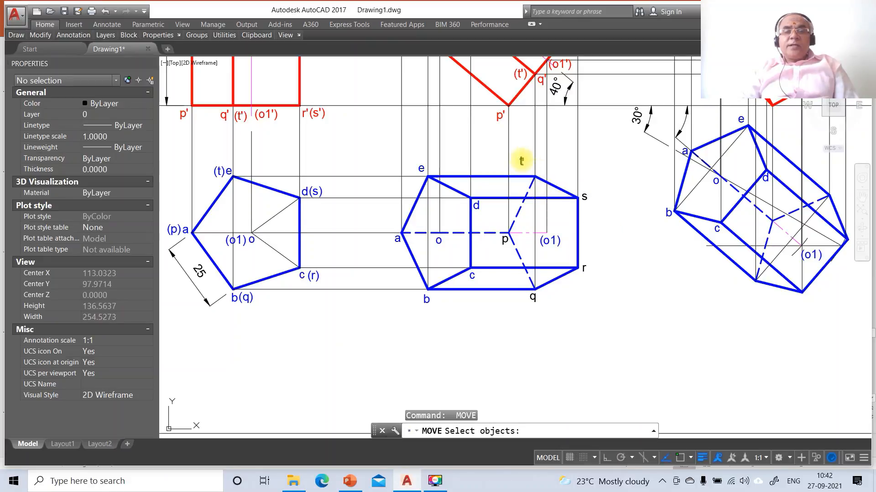
left_click(525, 166)
key("Return")
left_click(547, 201)
left_click(555, 208)
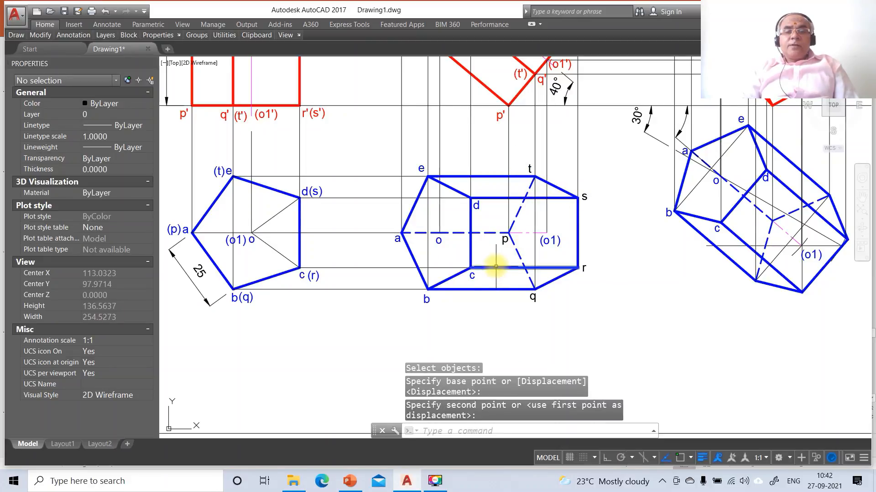
Assign the p, q, r, s and t labels of the second top view to the TV layer.
left_click(503, 242)
left_click(532, 297)
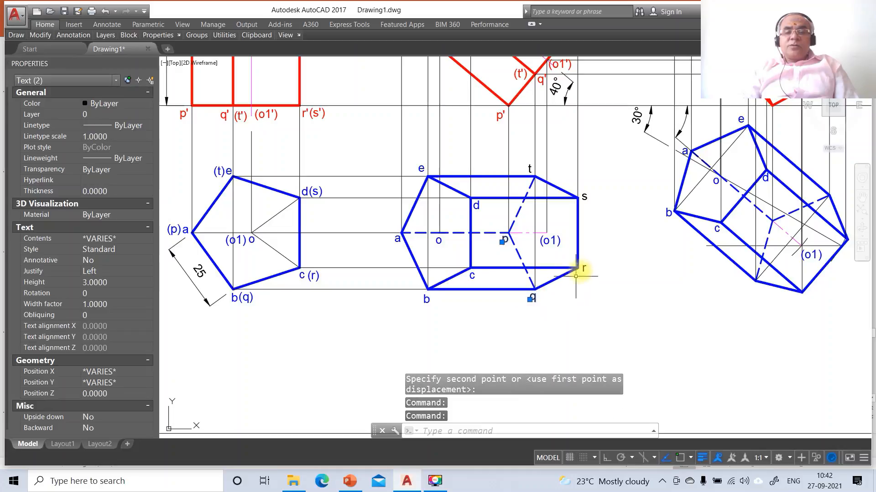
left_click(583, 270)
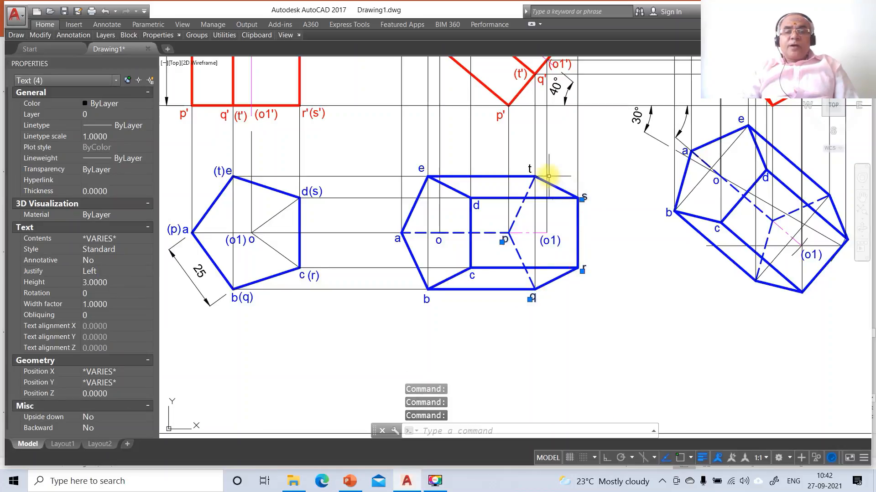
left_click(532, 170)
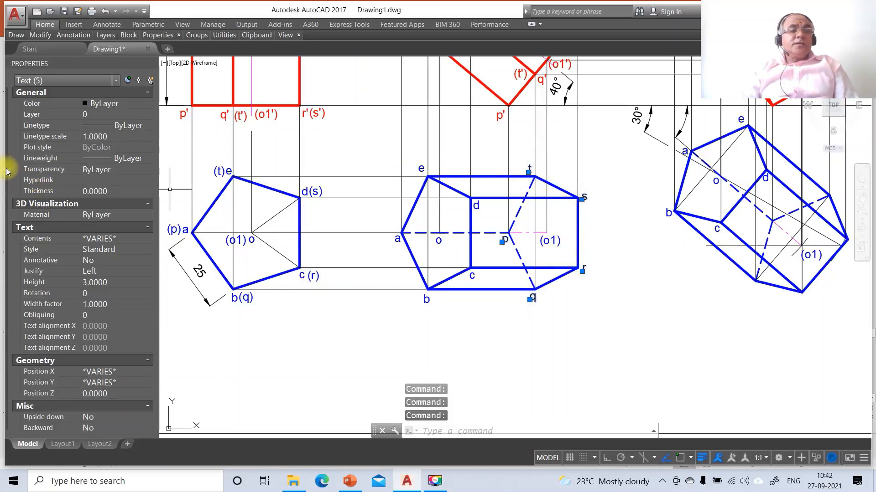
left_click(41, 115)
left_click(147, 115)
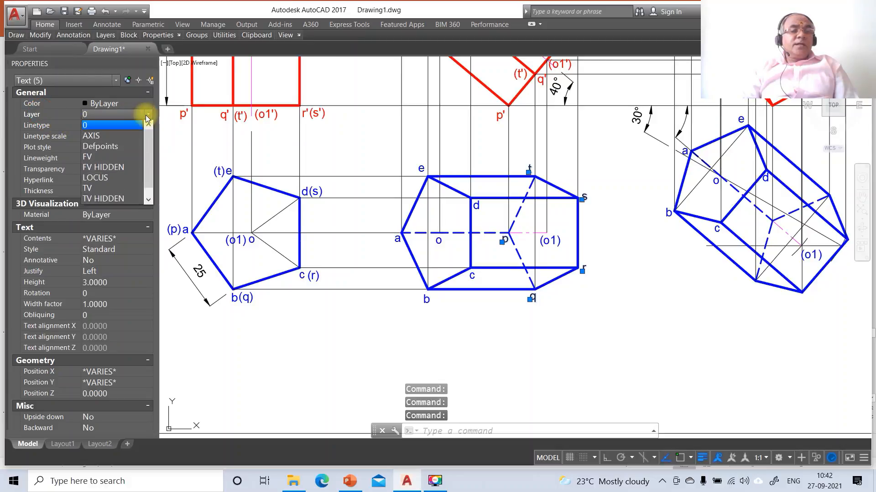
left_click(98, 188)
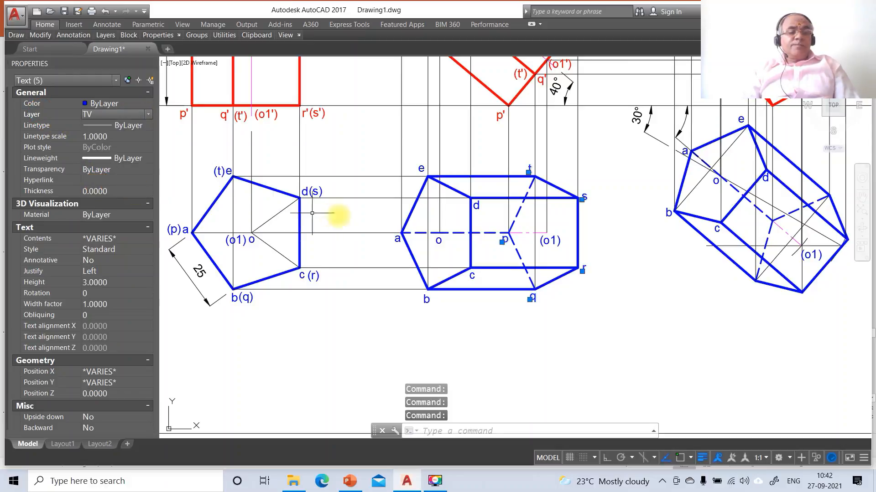
key("Escape")
key("Escape")
key("Escape")
Copy the p label from the second top view to the matching hidden corner of the third top view.
type("c")
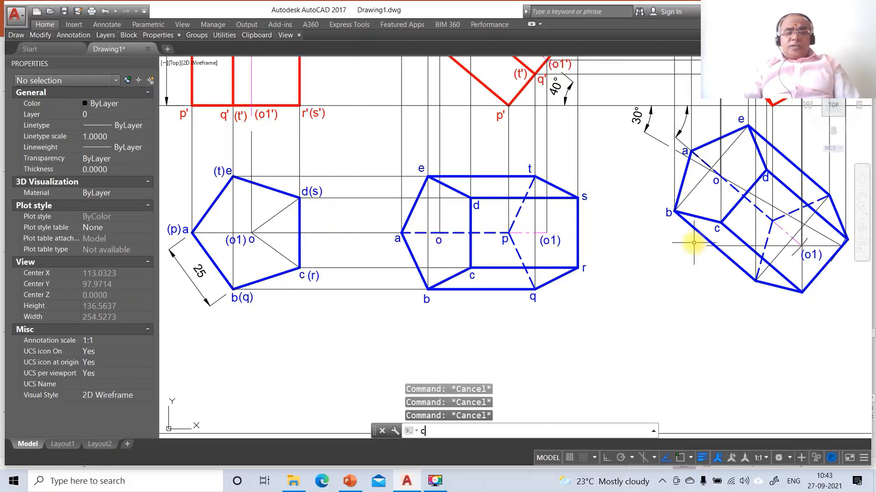
type("o")
key("Return")
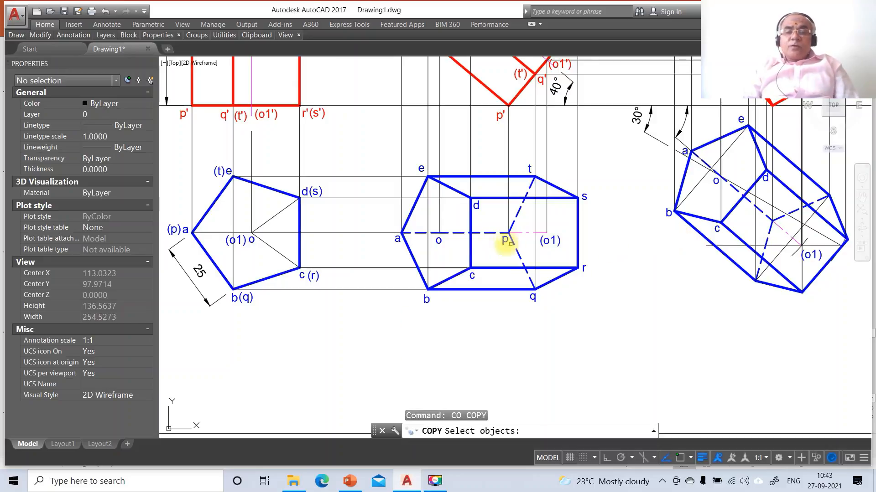
left_click(500, 242)
left_click(505, 251)
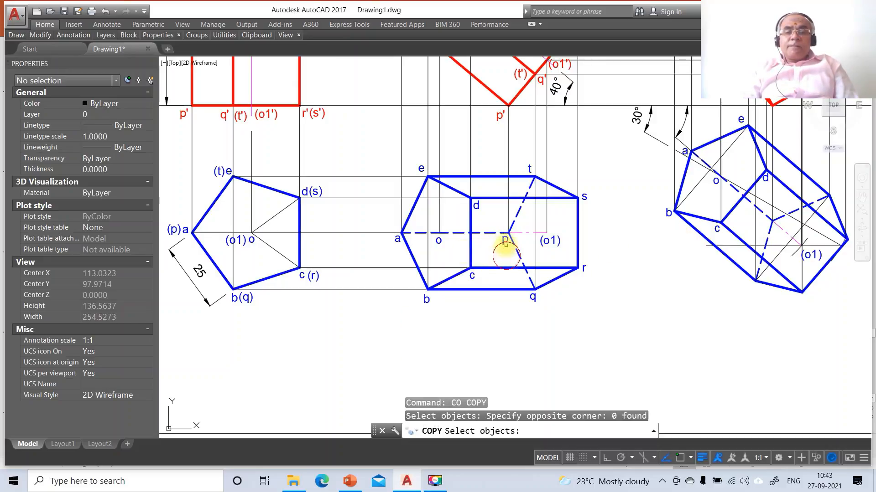
left_click(505, 243)
key("Return")
left_click(508, 268)
left_click(780, 252)
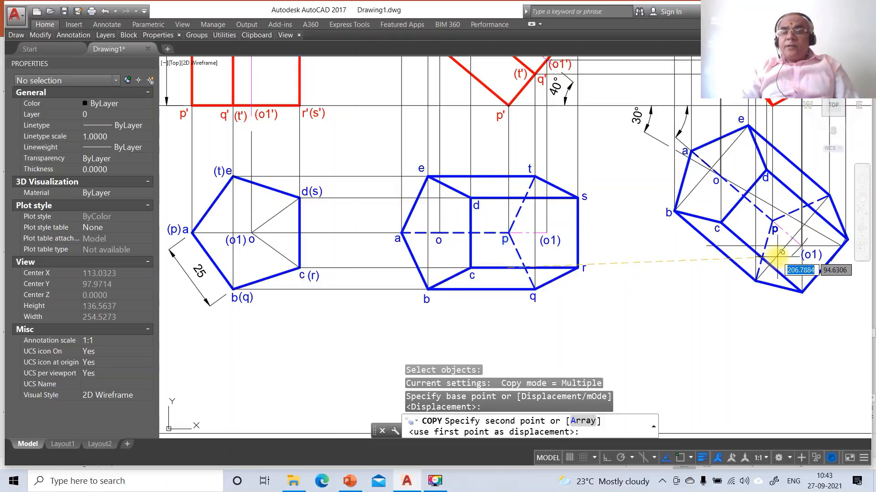
key("Return")
Copy the q label from the second top view to the matching corner of the third top view.
key("Return")
left_click(533, 299)
key("Return")
left_click(560, 309)
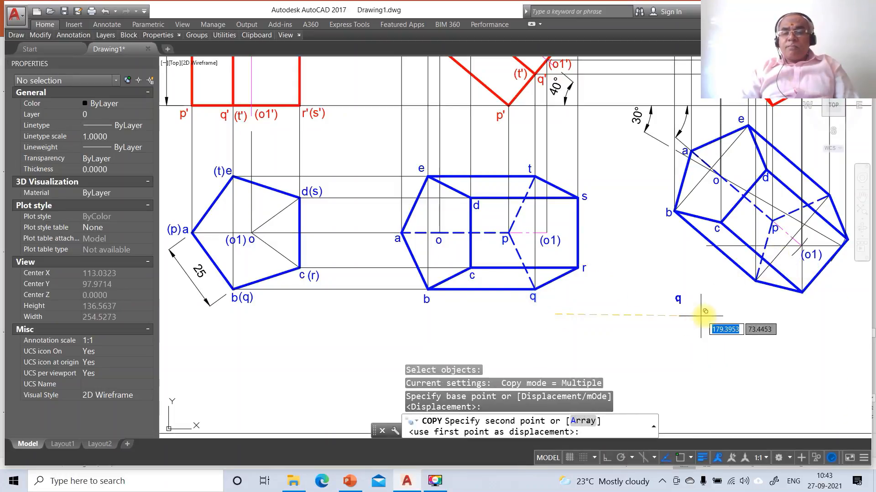
left_click(780, 300)
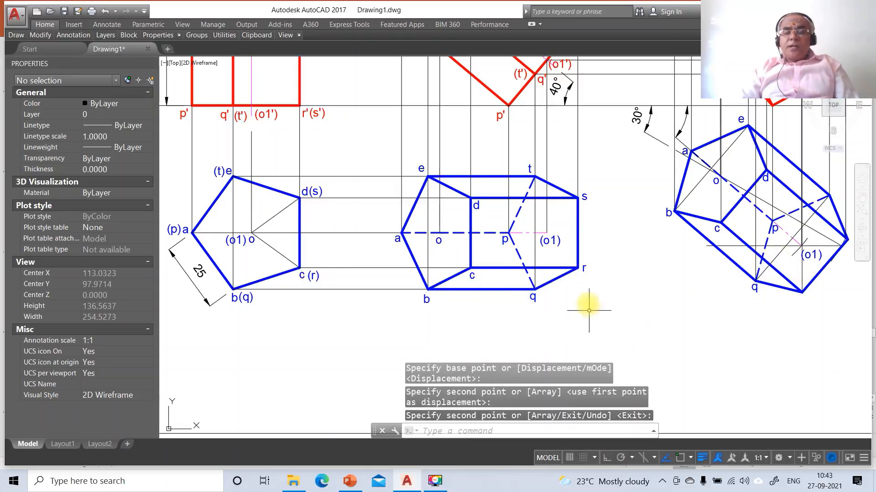
key("Return")
Copy the r label from the second top view to the lowest corner of the third top view.
key("Return")
left_click(583, 268)
key("Return")
left_click(585, 281)
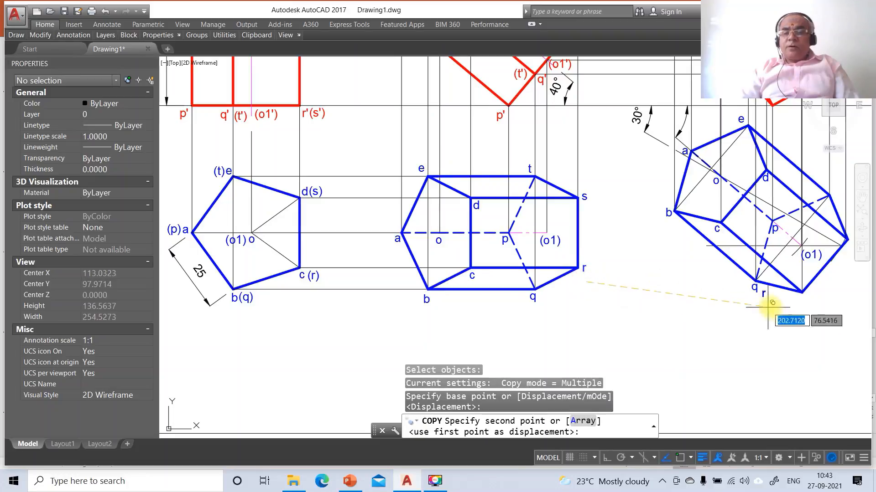
left_click(803, 312)
key("Return")
Copy the s label from the second top view to the rightmost corner of the third top view.
key("Return")
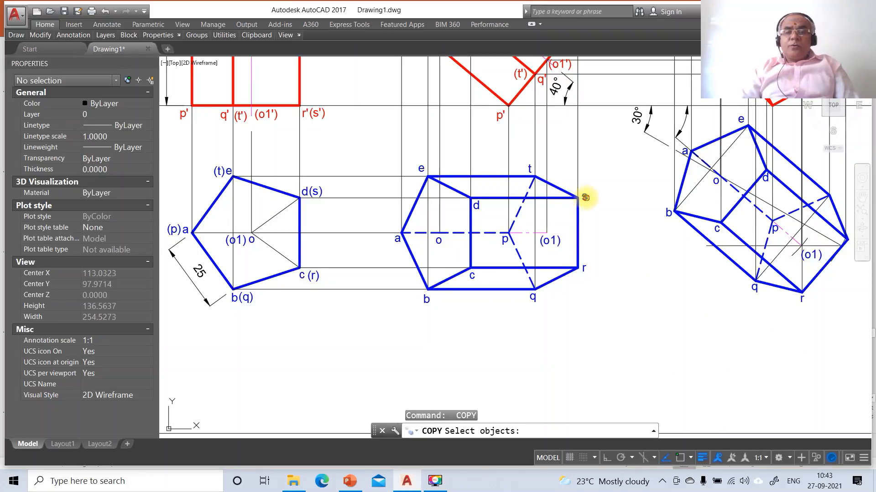
left_click(586, 198)
key("Return")
left_click(584, 225)
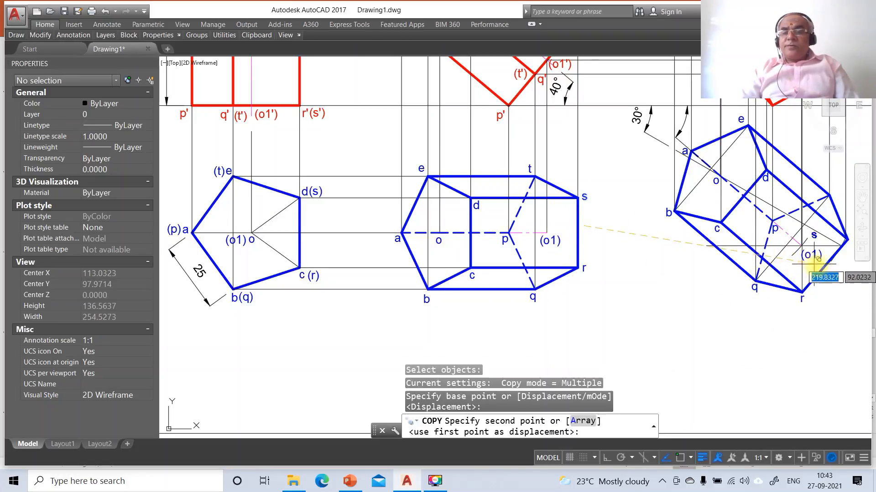
left_click(850, 273)
key("Return")
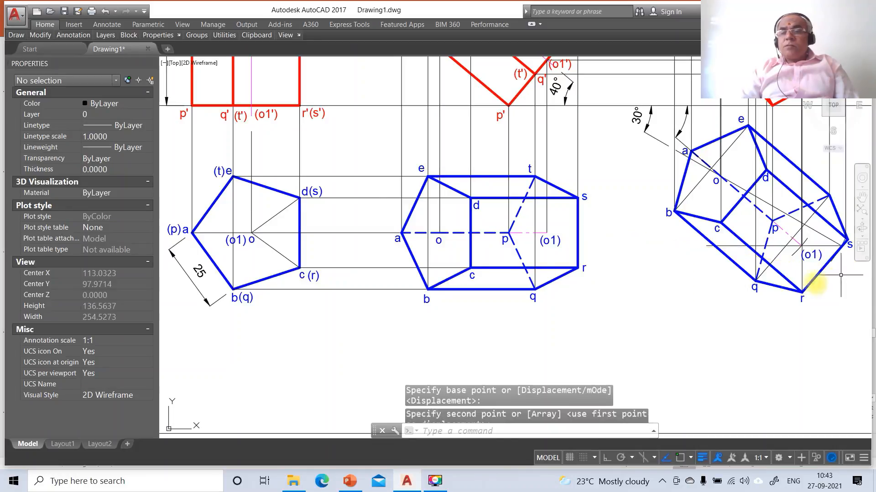
Copy the t label from the second top view to the remaining far-end corner of the third top view.
key("Return")
left_click(529, 169)
key("Return")
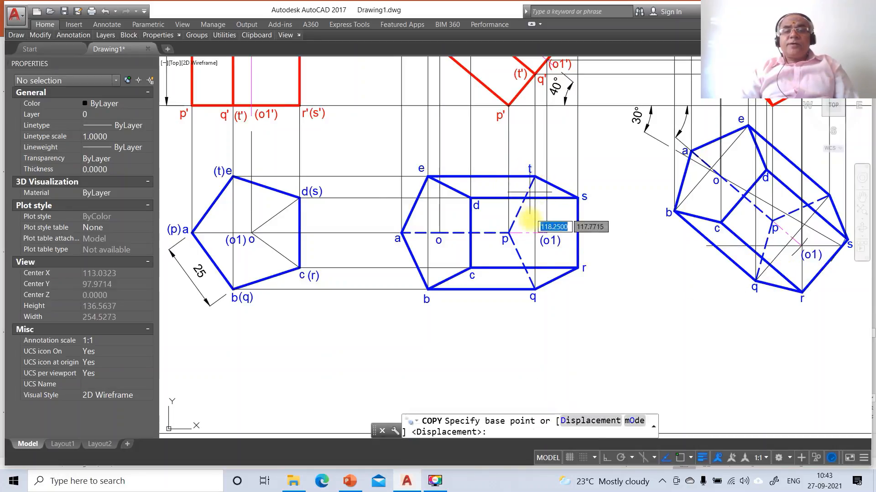
left_click(531, 223)
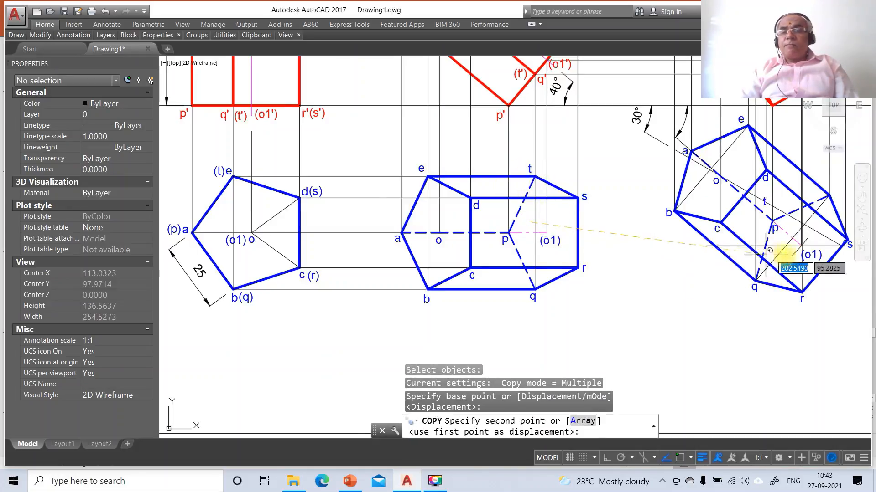
left_click(834, 245)
key("Return")
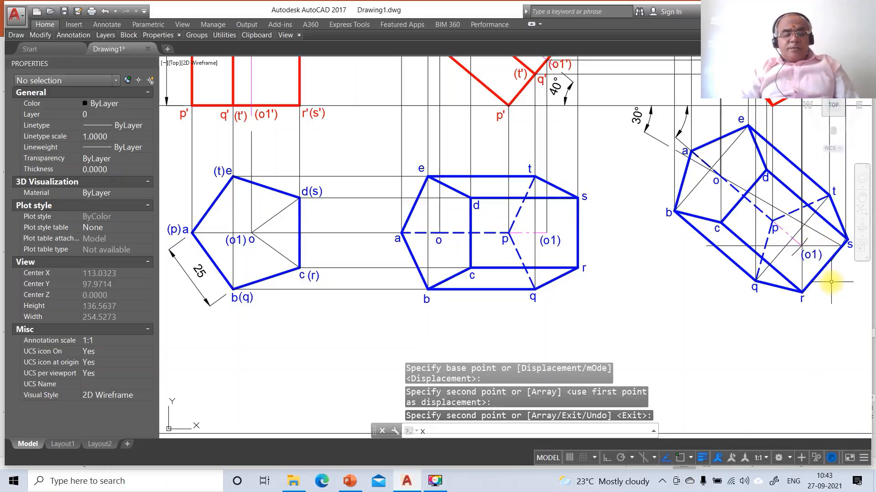
Examine the corner labelled s in the third top view up close and return to the view showing all projections.
key("Escape")
type("z")
key("Return")
type("w")
key("Return")
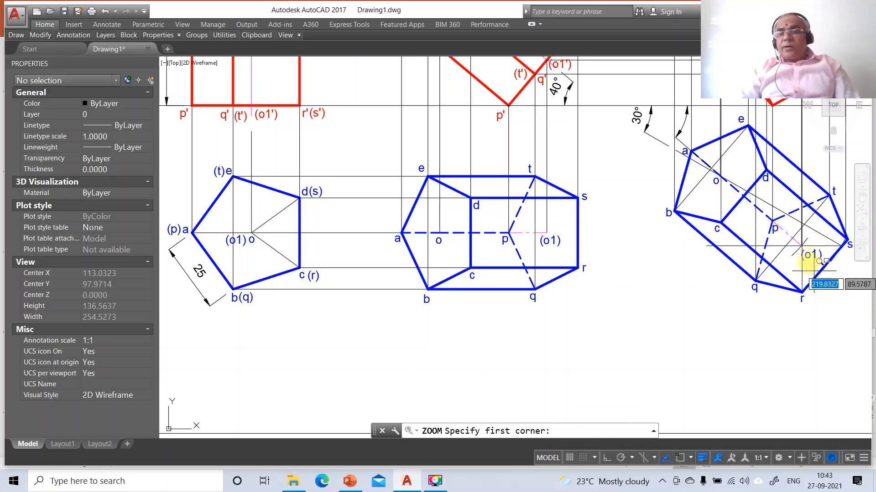
left_click(826, 226)
left_click(848, 256)
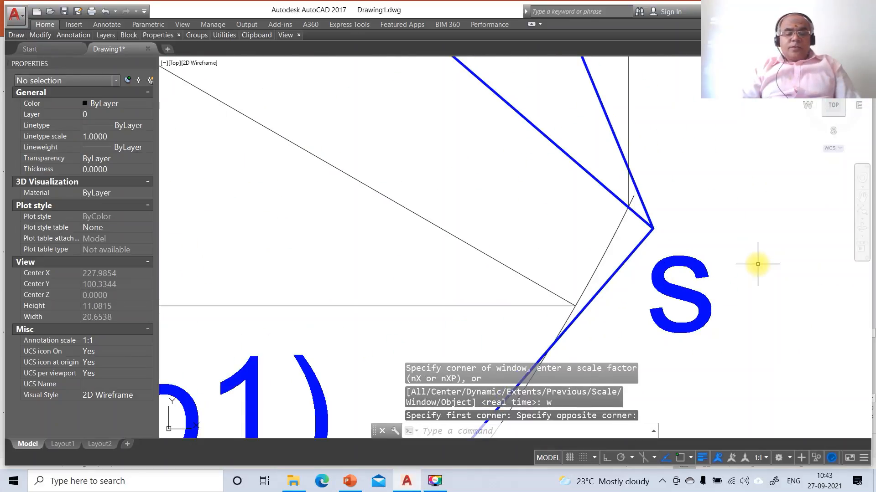
type("z")
key("Return")
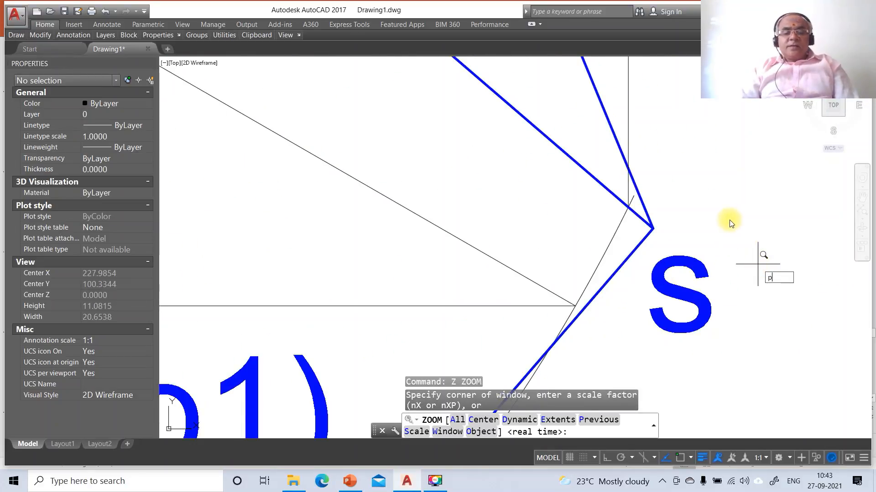
key("Escape")
type("z")
key("Return")
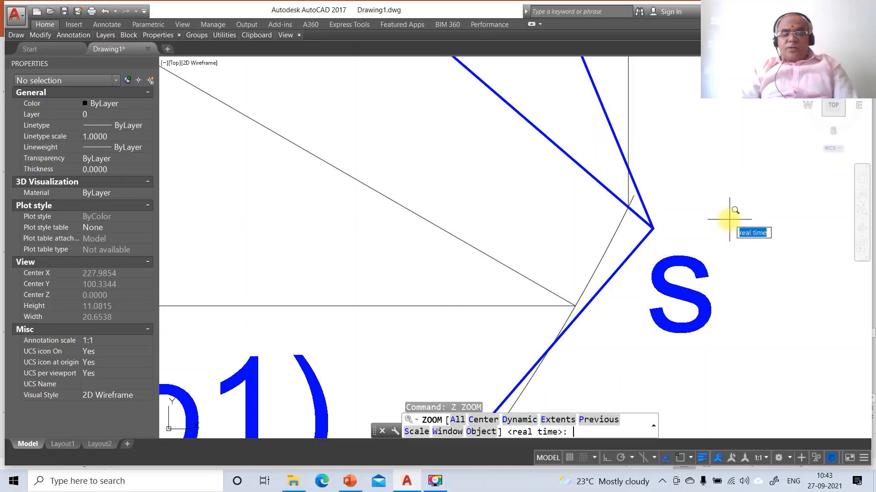
type("e")
key("Return")
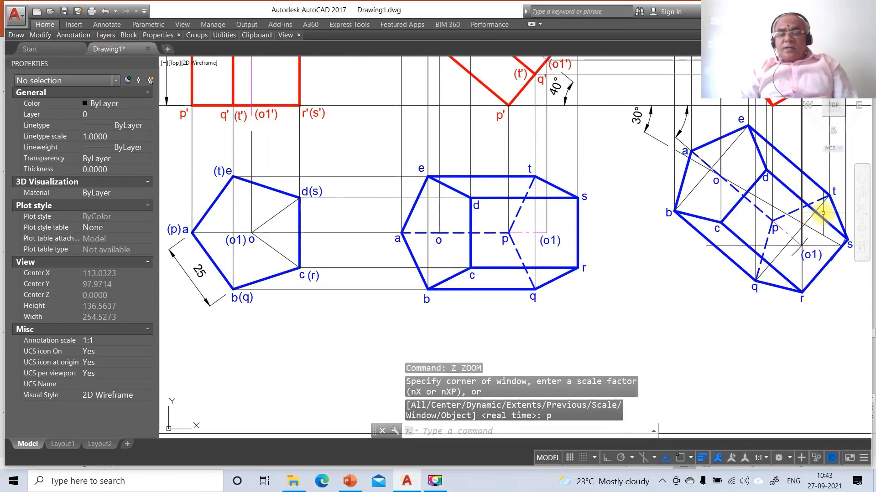
type("z")
key("Return")
type("p")
key("Return")
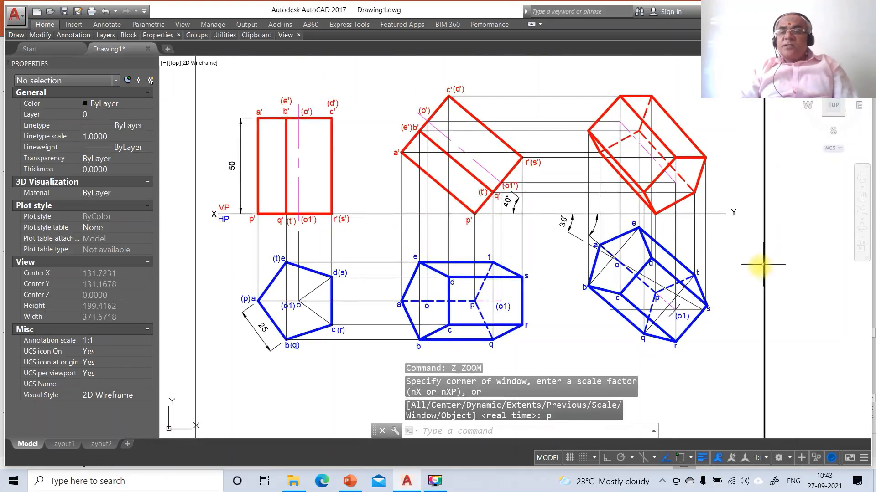
Erase the vertical projector rising from corner s of the third top view.
type("e")
key("Return")
left_click(705, 266)
key("Return")
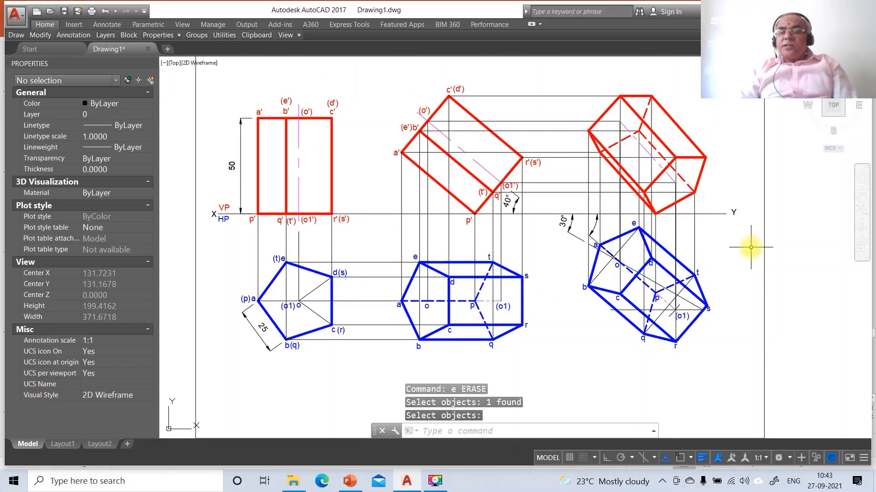
Draw a projector line from corner s of the third top view, perpendicular to the horizontal locus line through r'(s').
type("l")
key("Return")
type("int")
key("Return")
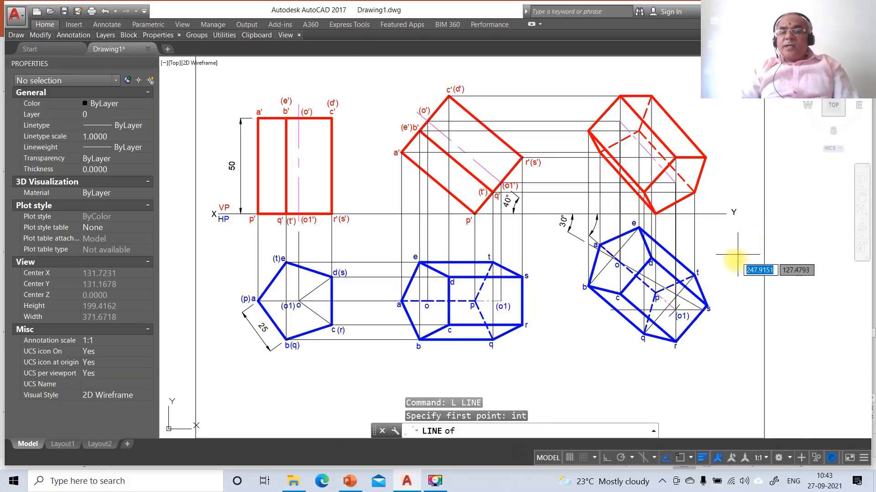
left_click(707, 308)
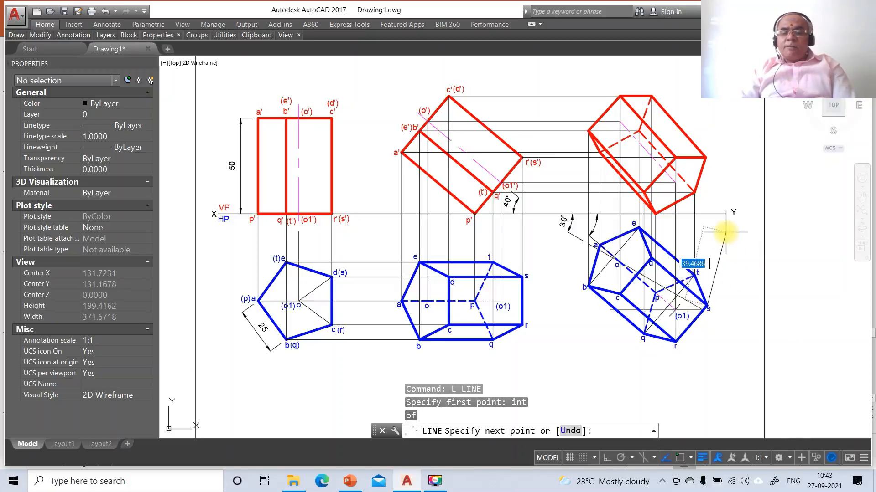
type("per")
key("Return")
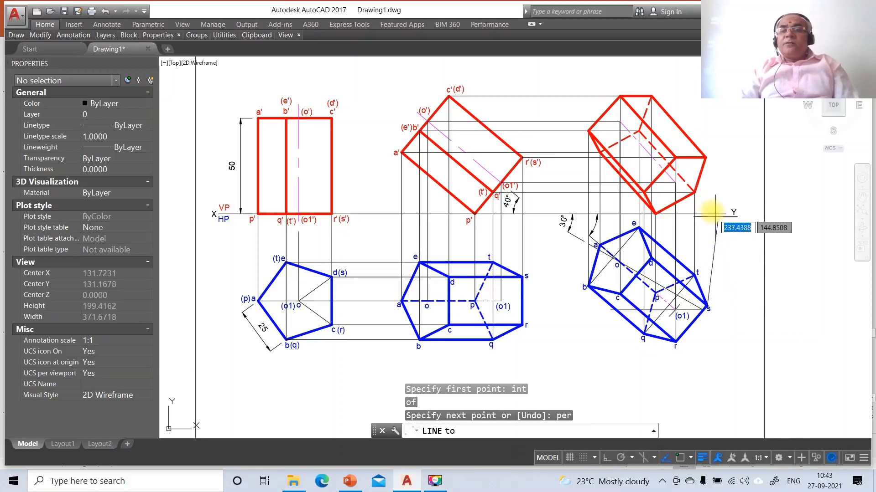
left_click(699, 155)
key("Return")
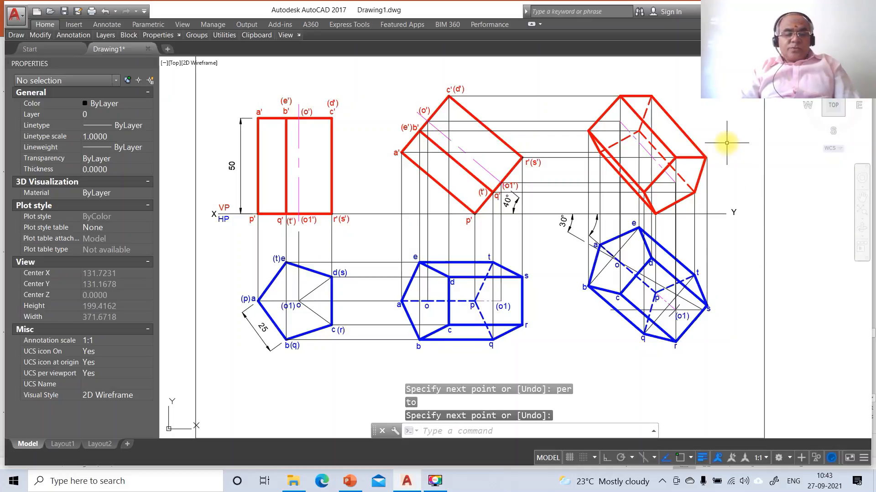
Fillet the horizontal end-face edge of the third front view with the new projector from s at zero radius.
type("z")
key("Return")
type("w")
key("Return")
left_click(615, 90)
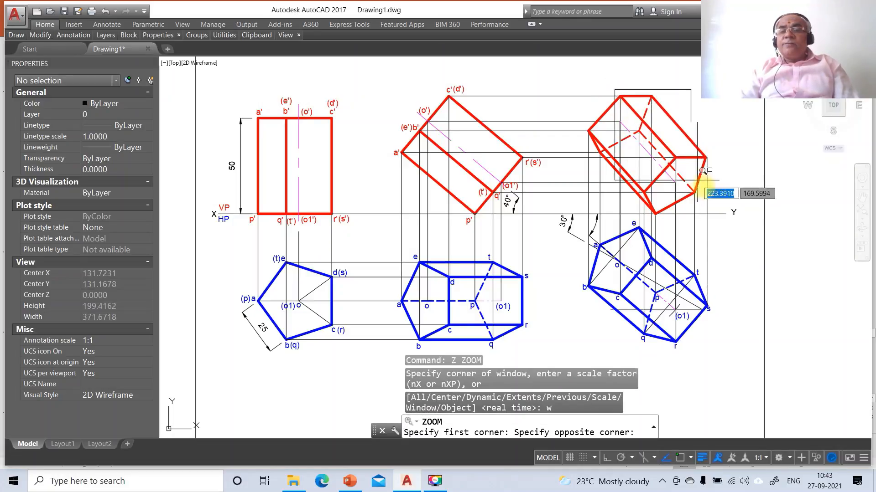
left_click(748, 231)
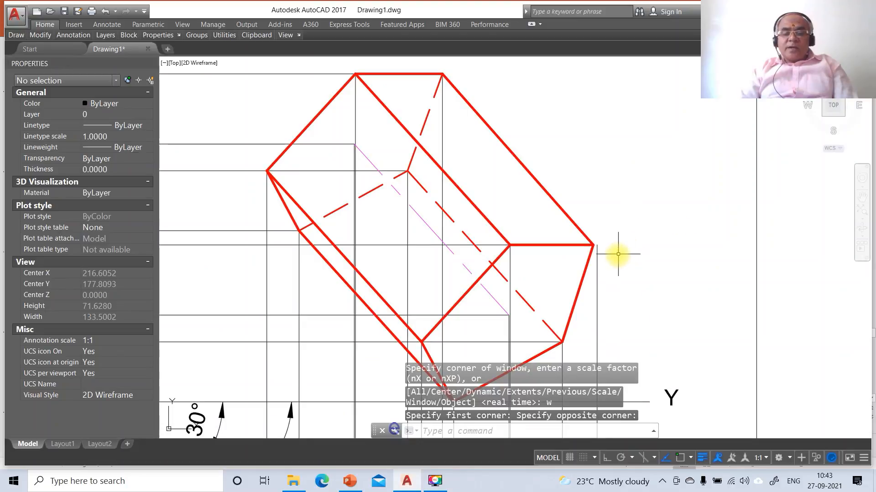
type("f")
key("Return")
left_click(578, 246)
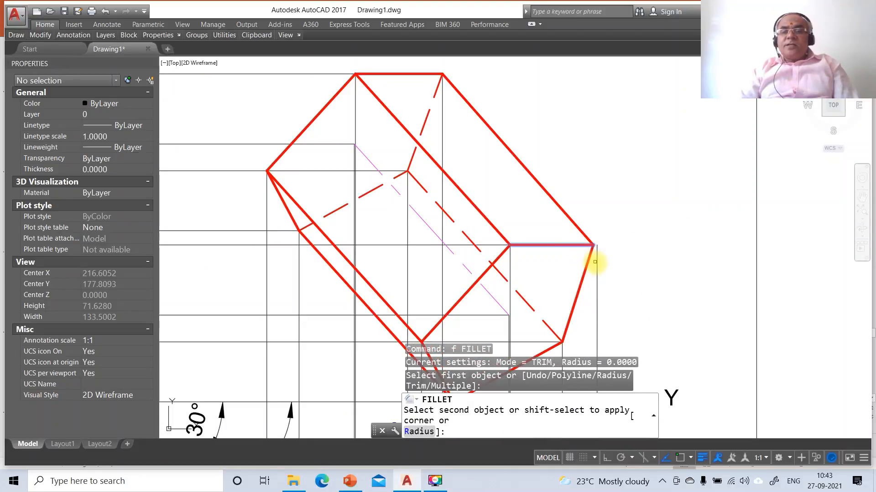
left_click(592, 261)
Erase the long outer edge and the adjoining slanted end-face edge that meet at the old rightmost corner of the third front view.
type("e")
key("Return")
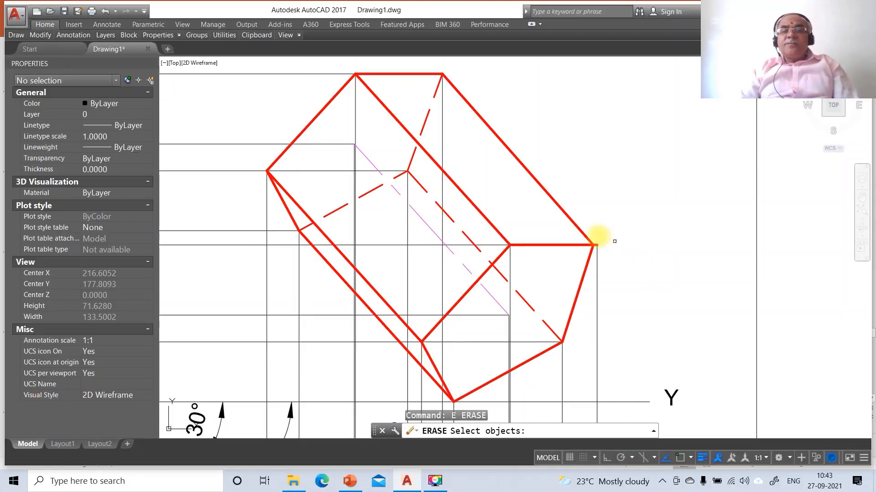
left_click(555, 200)
key("Return")
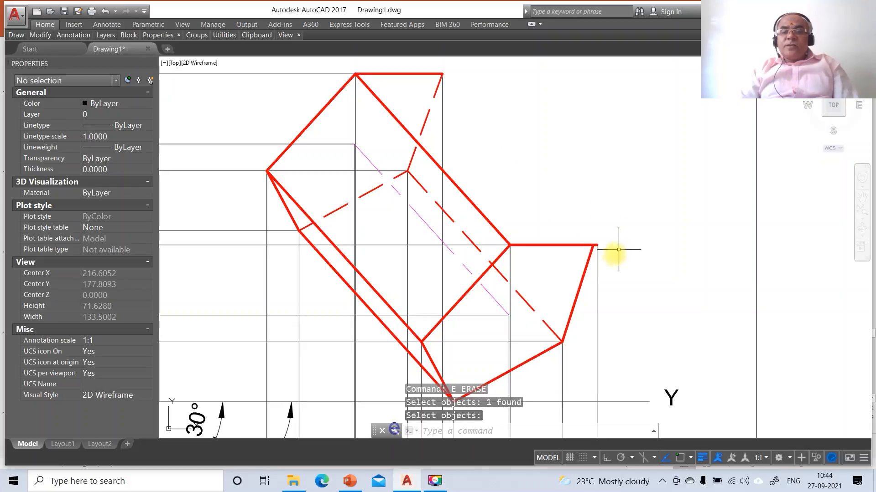
key("Return")
left_click(575, 301)
key("Return")
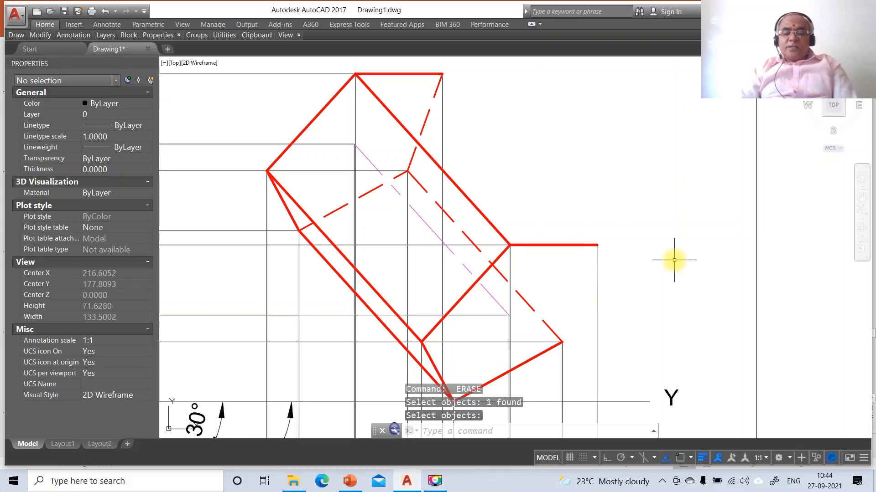
Draw two connected lines in the third front view, from the lower end-face corner through the corrected rightmost corner to the uppermost outer corner.
type("l")
key("Return")
key("Return")
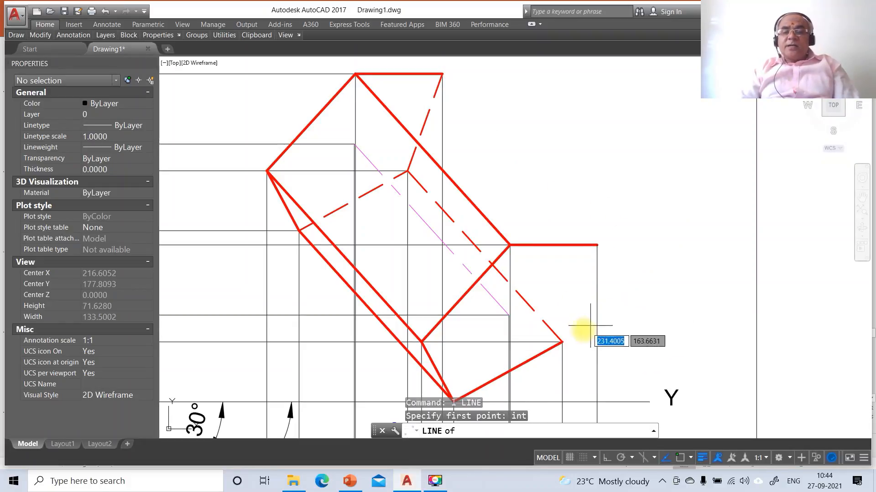
left_click(563, 343)
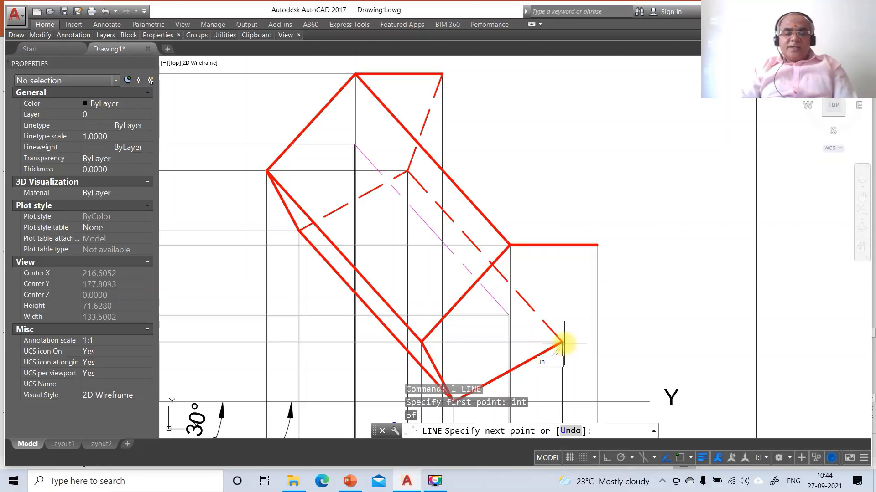
type("int")
key("Return")
left_click(596, 245)
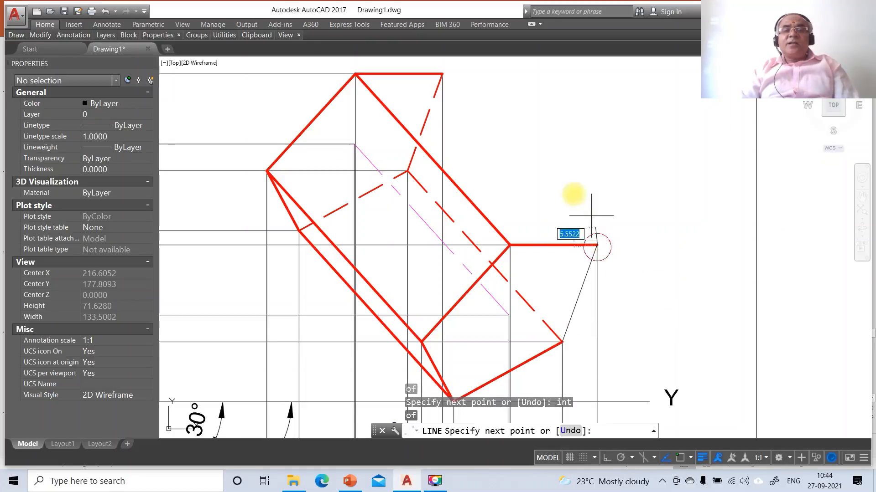
type("int")
key("Return")
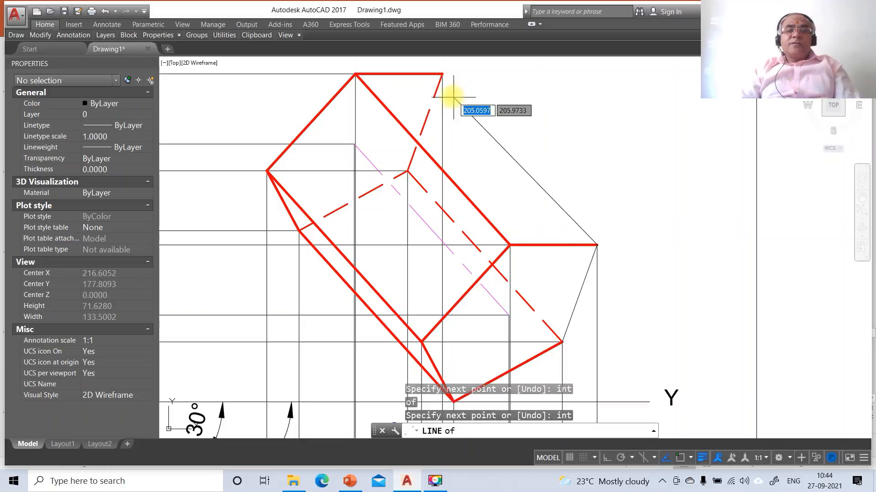
left_click(443, 75)
key("Return")
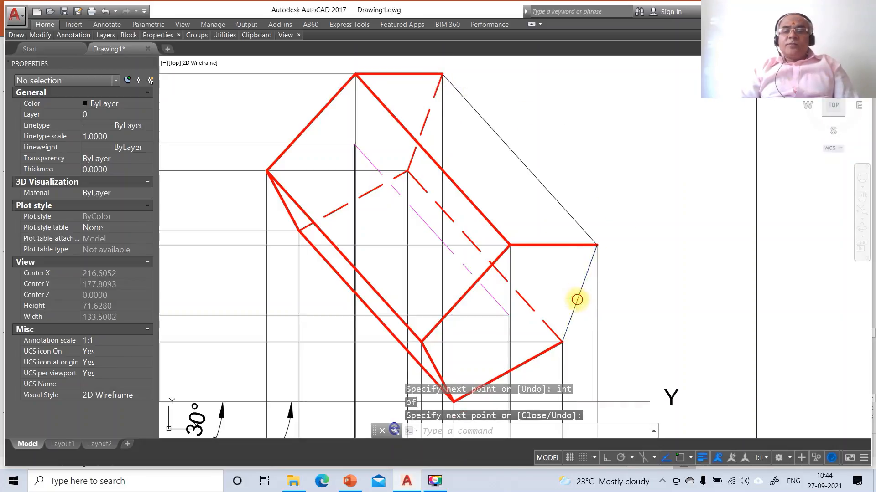
Put the two new edge lines on the FV layer, clear the selection and return to the view of all projections.
left_click(577, 300)
left_click(567, 208)
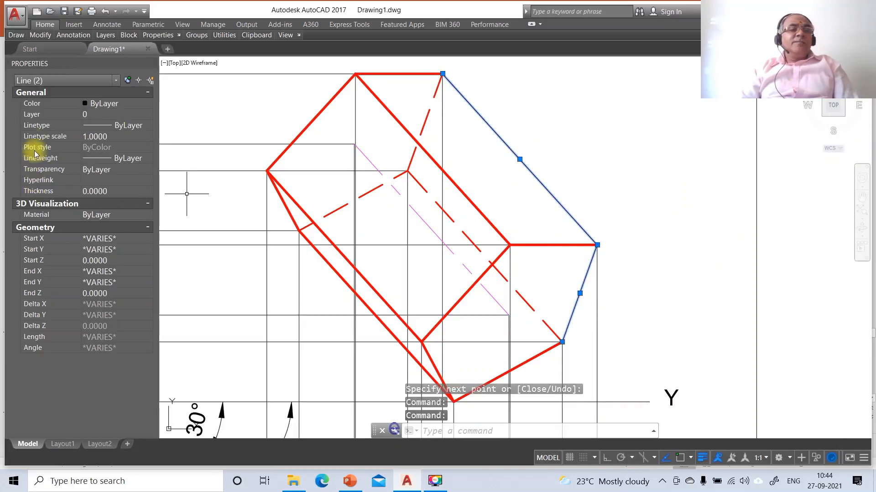
left_click(32, 114)
left_click(148, 114)
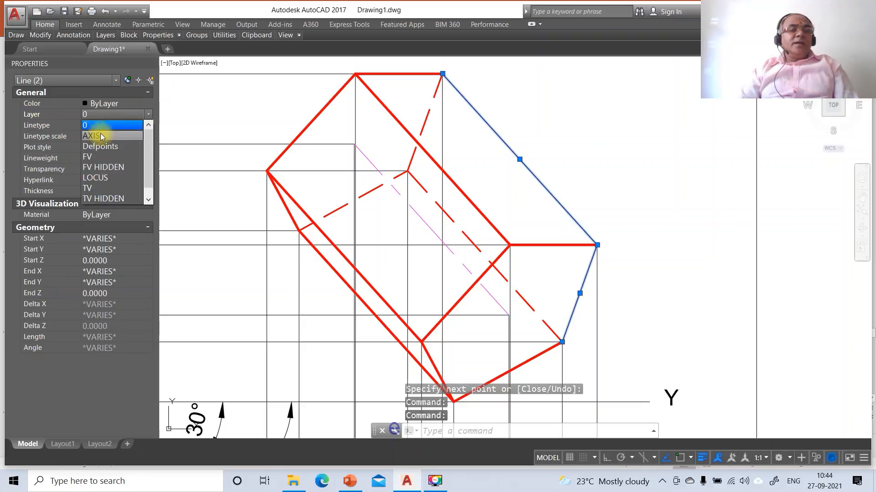
left_click(97, 157)
key("Escape")
key("Escape")
key("Escape")
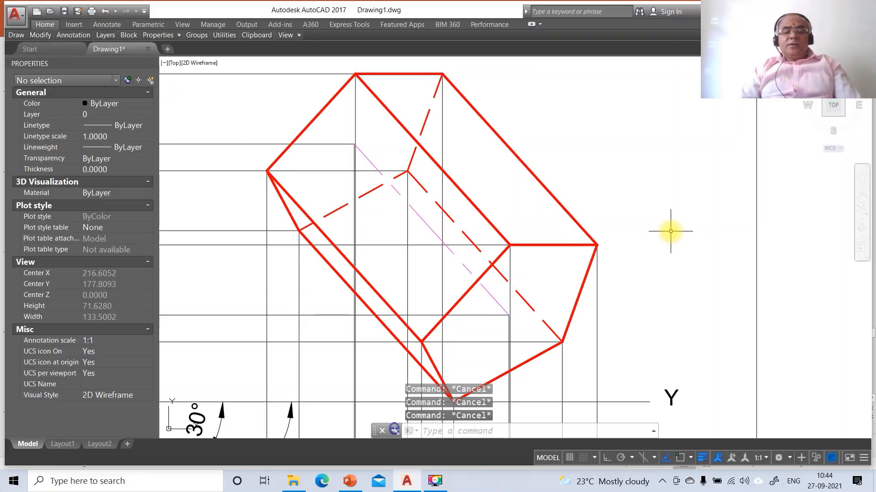
type("Z")
key("Return")
type("p")
key("Return")
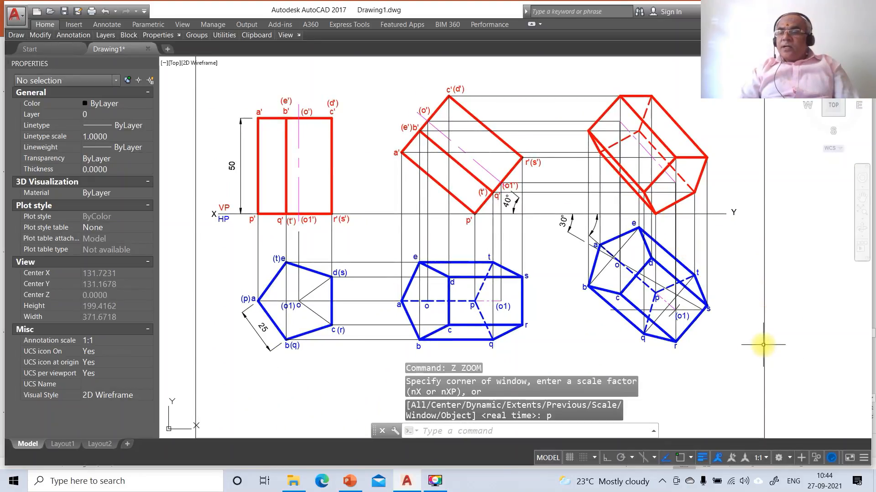
Add text labels a' to e' and p' to t' at the third front view's corners, and (o') and o1' at its axis ends, height 3.
type("dt")
key("Return")
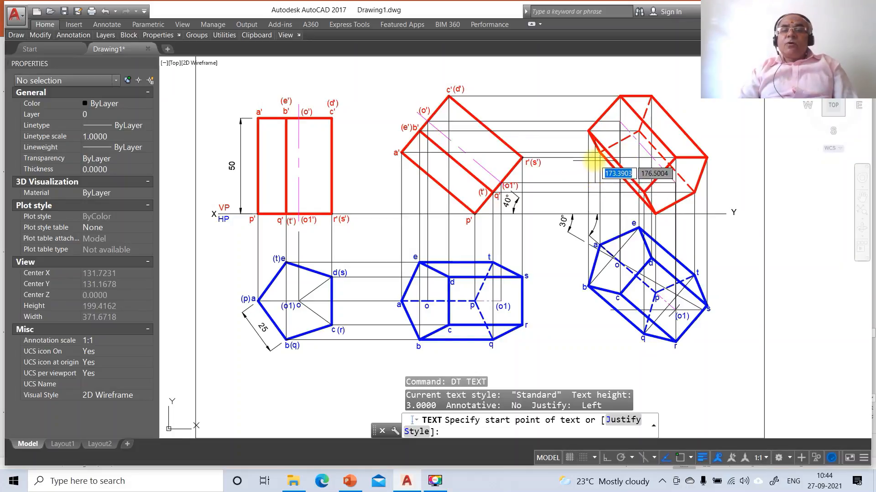
left_click(595, 160)
key("Return")
key("Return")
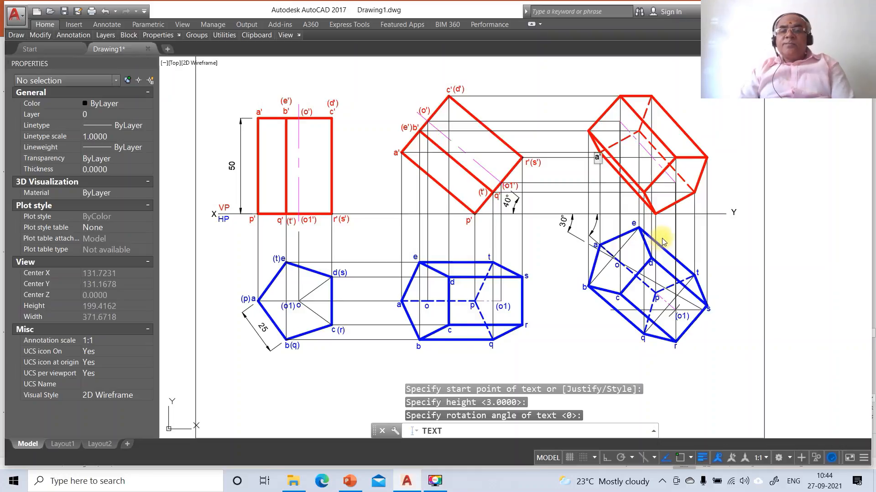
left_click(583, 130)
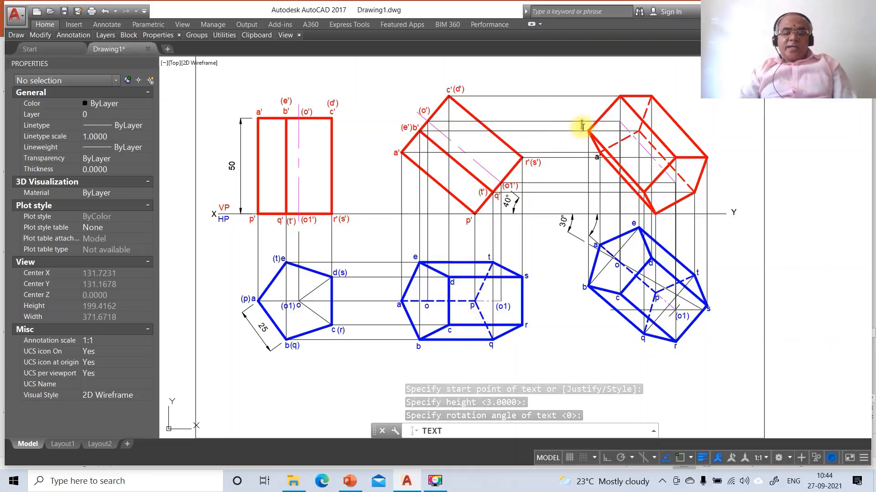
type("b'")
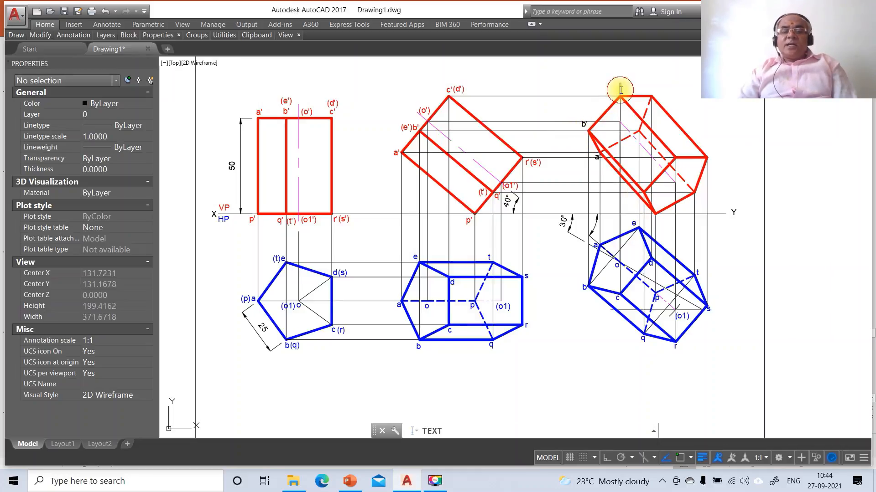
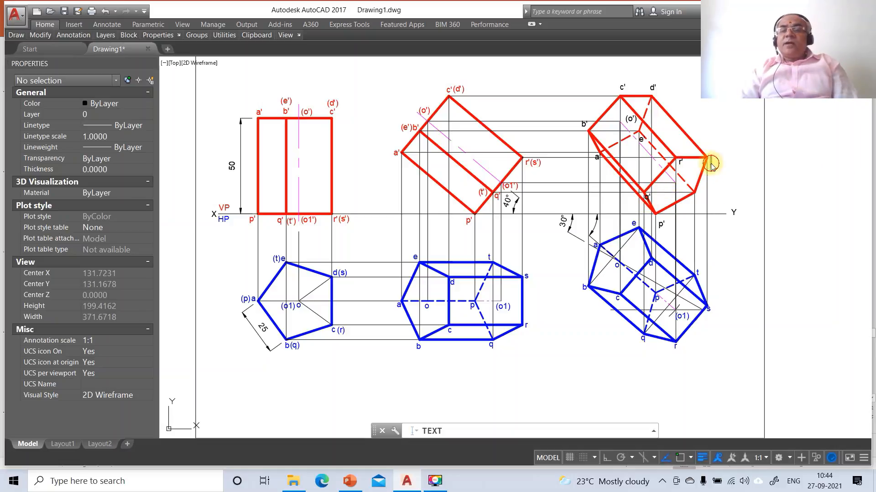
left_click(700, 201)
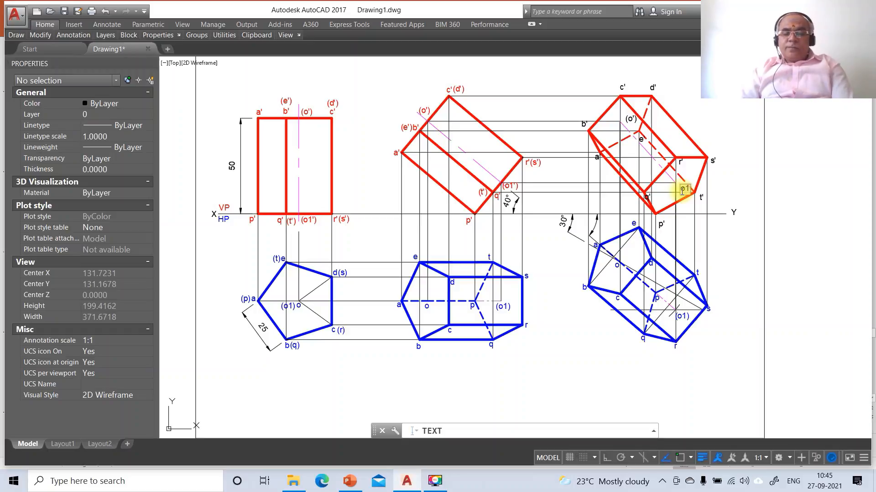
key("Escape")
Move the p' label of the third front view closer beneath its corner on the XY line.
type("z")
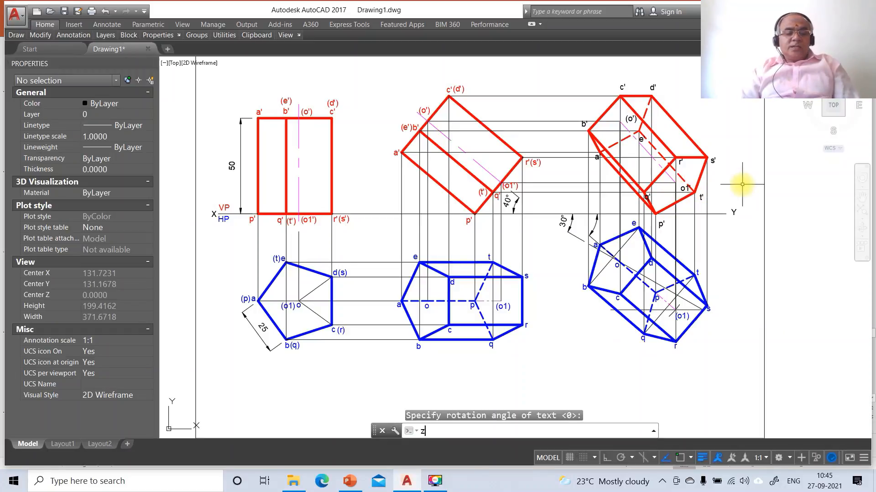
key("Return")
key("Return")
left_click(554, 80)
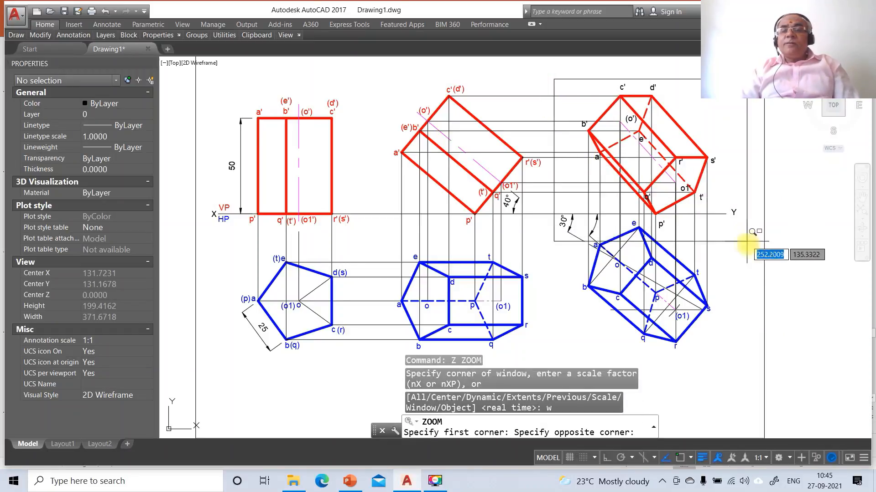
left_click(762, 268)
type("m")
key("Return")
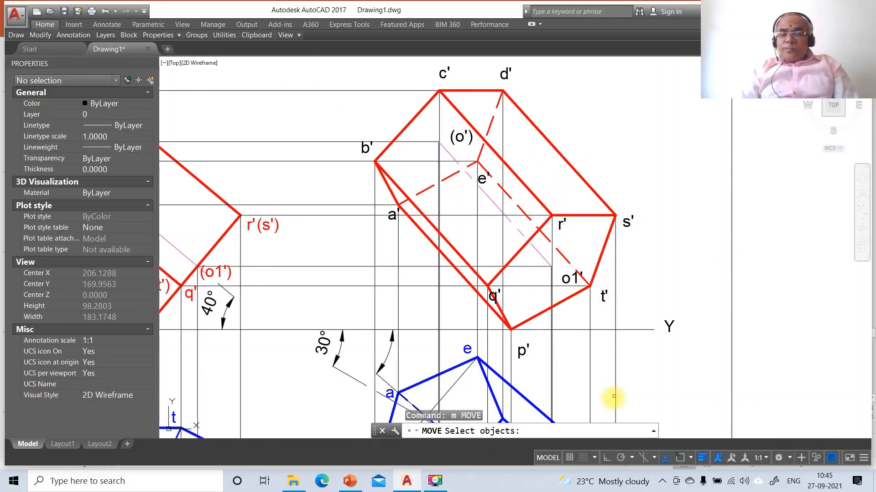
left_click(520, 353)
key("Return")
left_click(564, 351)
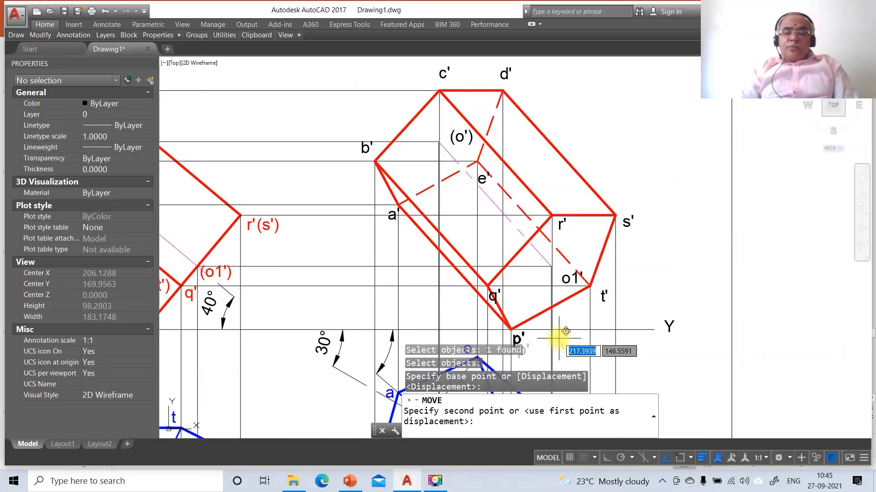
left_click(558, 338)
Move the q' label of the third front view to just above its corner.
key("Return")
left_click(495, 296)
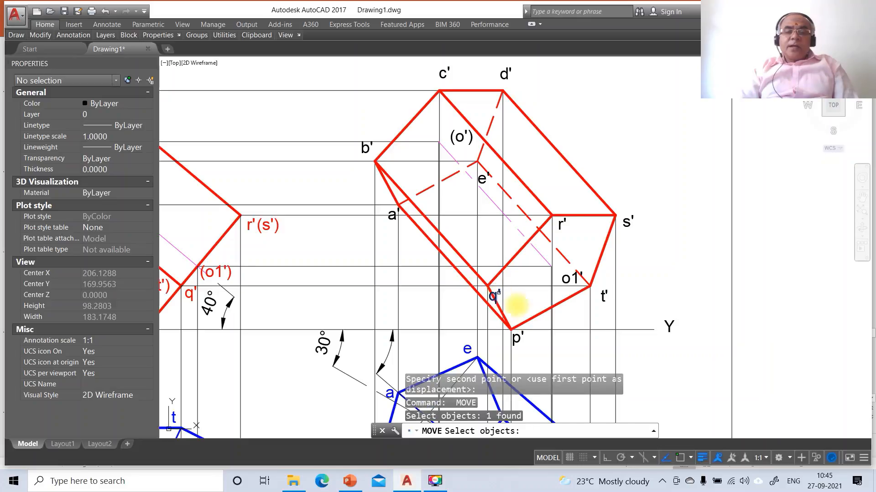
key("Return")
left_click(525, 310)
left_click(519, 290)
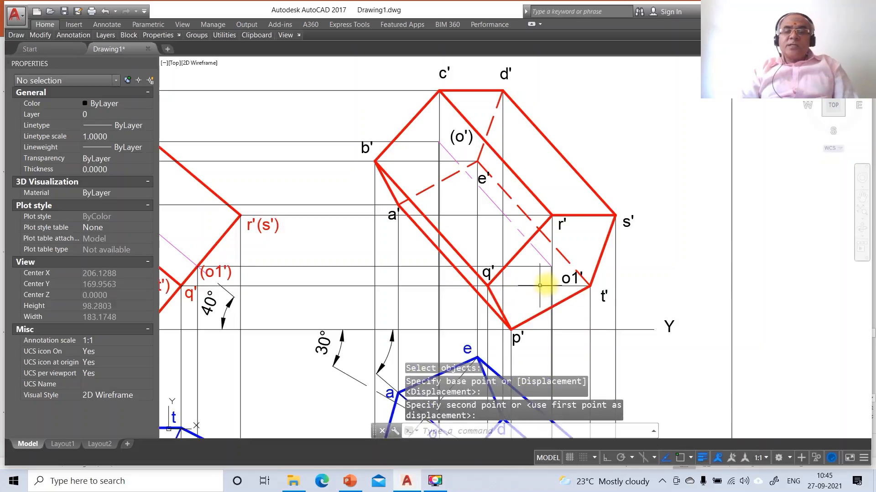
Move the o1' label off the dashed edge to the other side of the axis-end projector.
key("Return")
left_click(567, 278)
key("Return")
left_click(586, 304)
left_click(556, 302)
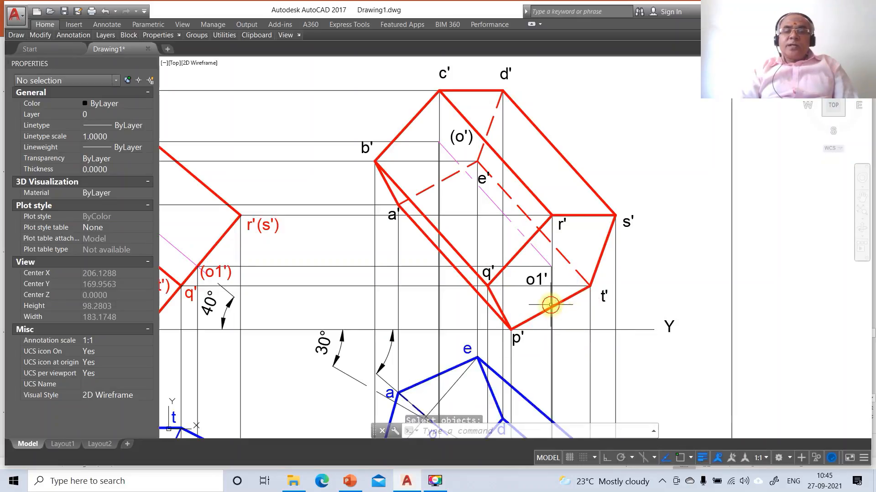
Move the r' label of the third front view to just above its corner.
key("Return")
left_click(561, 226)
key("Return")
left_click(583, 272)
left_click(575, 256)
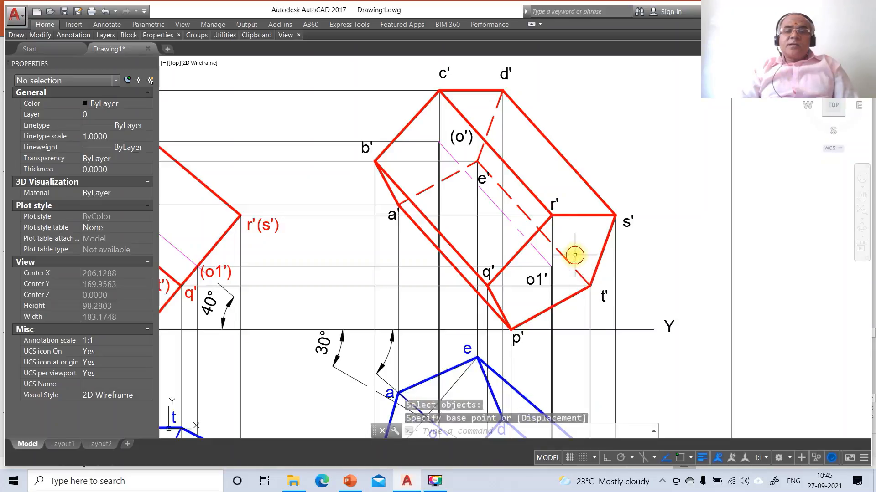
Move the s' label of the third front view up beside its corner.
key("Return")
left_click(628, 225)
key("Return")
left_click(643, 252)
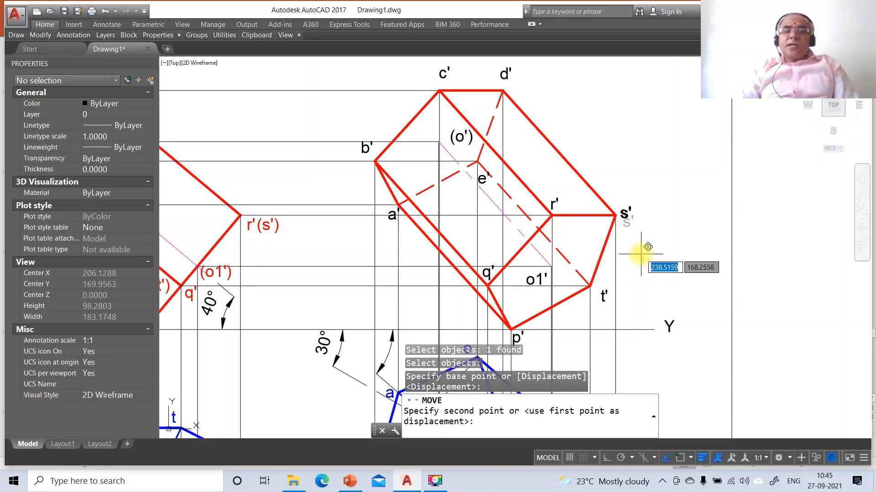
left_click(639, 241)
Move the t' label of the third front view closer to its corner.
key("Return")
left_click(603, 296)
key("Return")
left_click(611, 308)
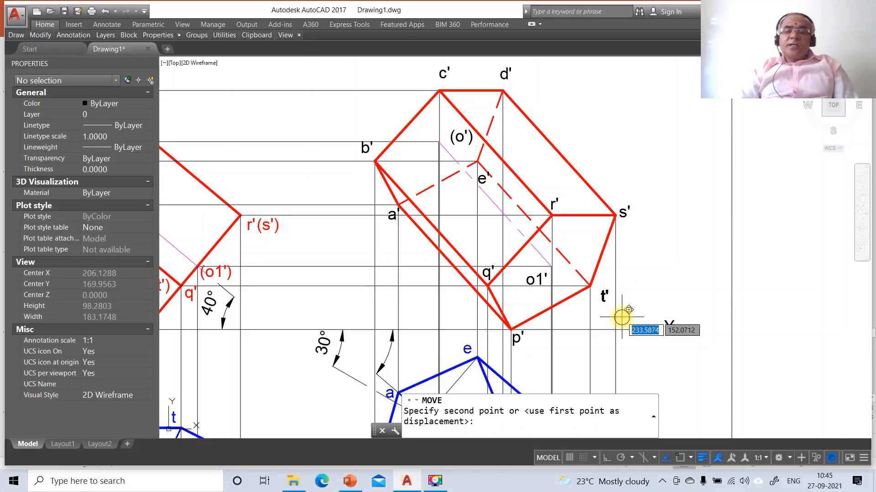
left_click(606, 300)
Move the a' label clear of its vertical projector and the b' label to just below its corner.
key("Return")
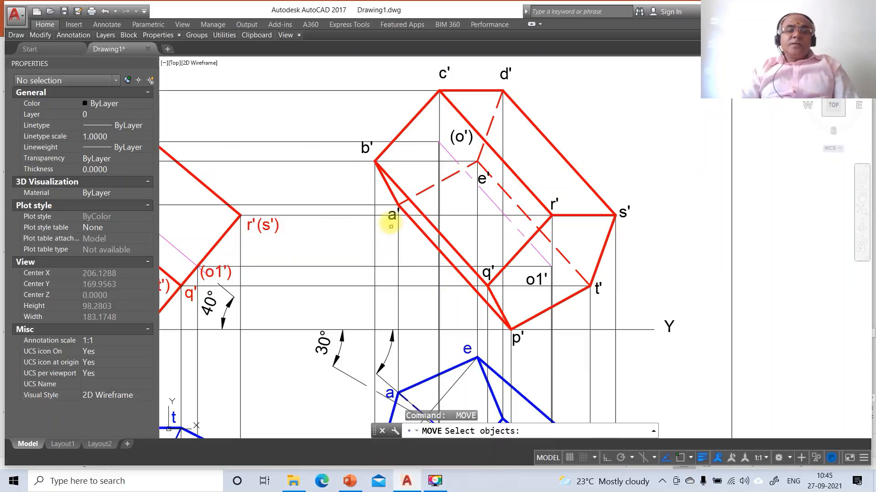
left_click(388, 217)
key("Return")
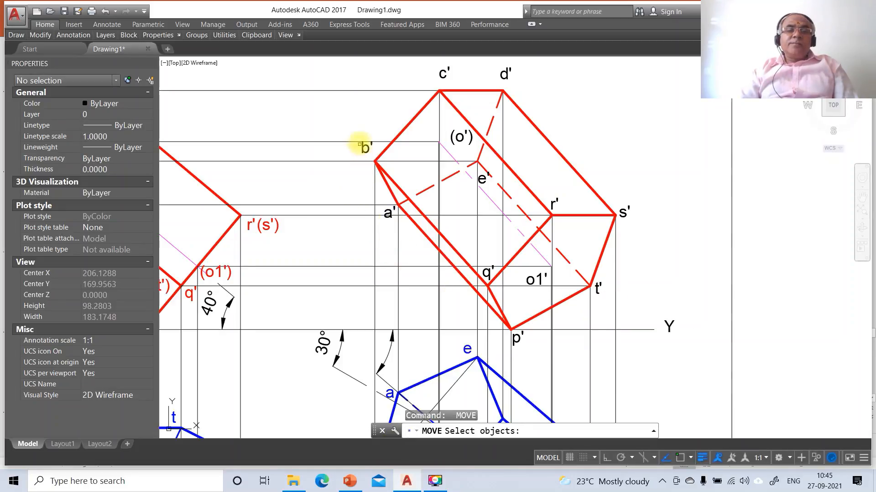
key("Return")
left_click(362, 169)
left_click(369, 193)
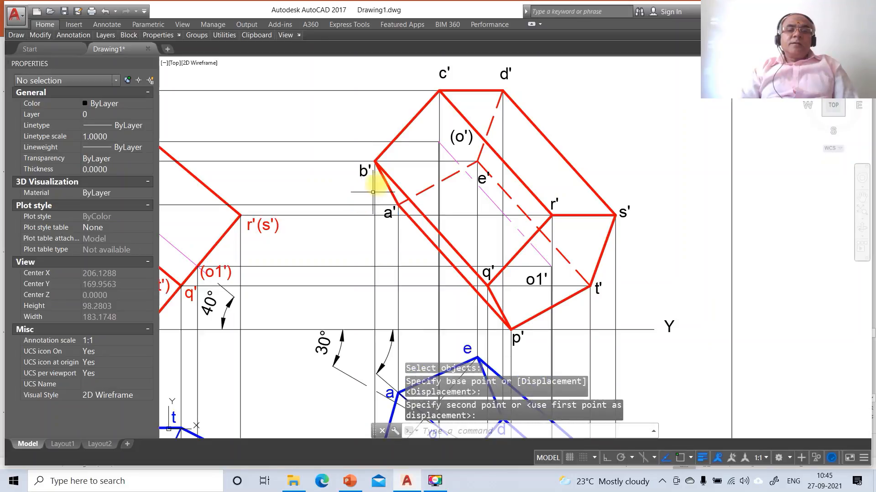
Move the c' label of the third front view down to just above its corner.
key("Return")
left_click(443, 75)
key("Return")
left_click(445, 76)
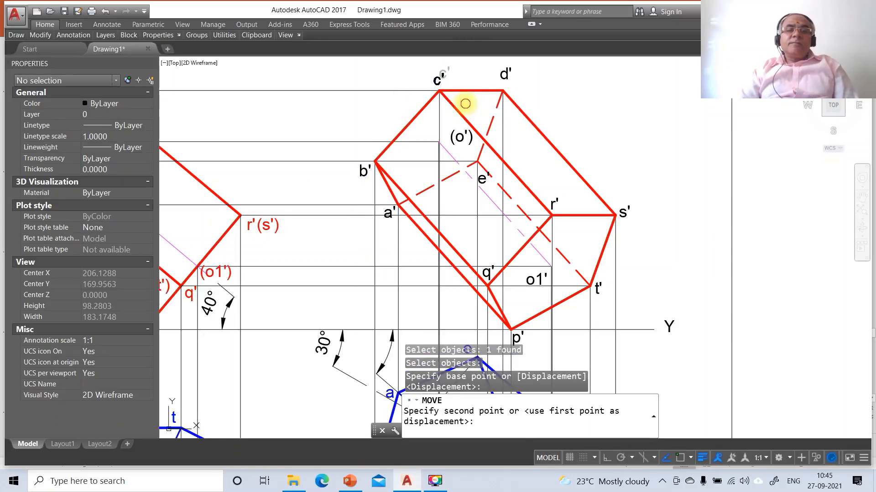
left_click(439, 83)
Move the d' label of the third front view down to just above its corner.
key("Return")
left_click(502, 75)
key("Return")
left_click(531, 104)
left_click(529, 109)
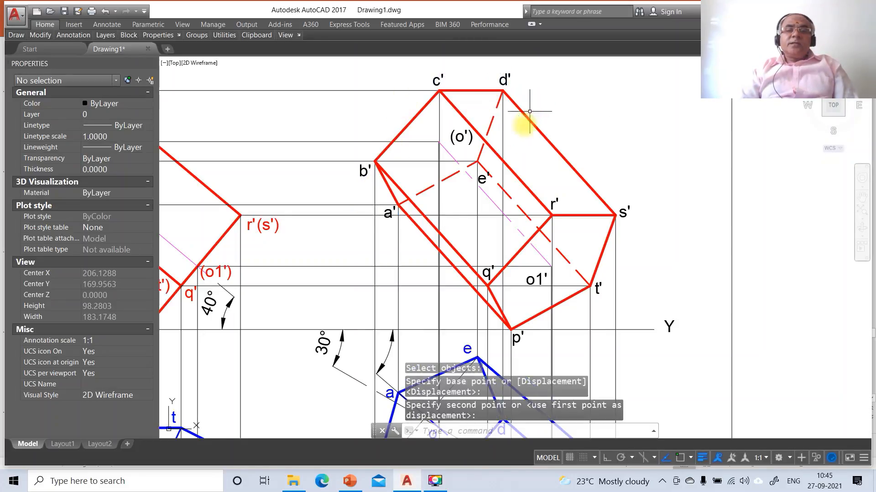
Move the e' label from beneath its corner to directly beside it, clear of the vertical projector.
key("Return")
left_click(483, 184)
left_click(484, 183)
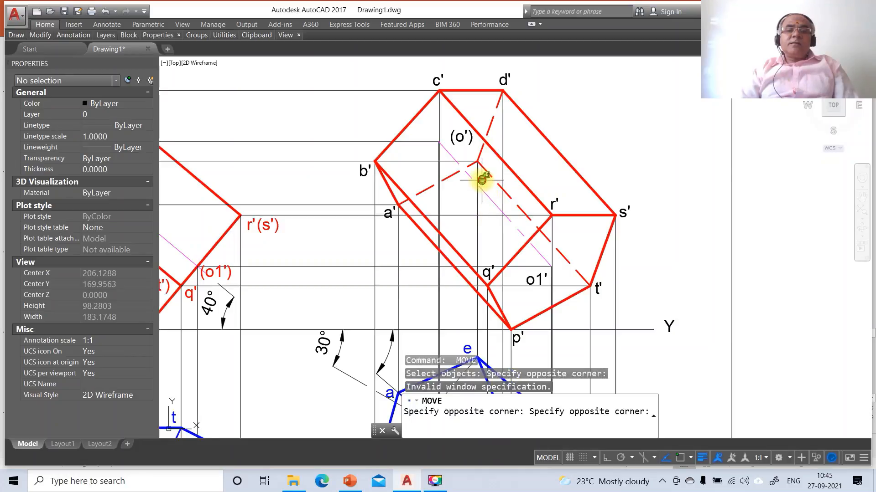
left_click(482, 180)
key("Return")
left_click(501, 203)
left_click(506, 185)
Move the (o') label of the third front view closer to the upper end of the axis.
key("Return")
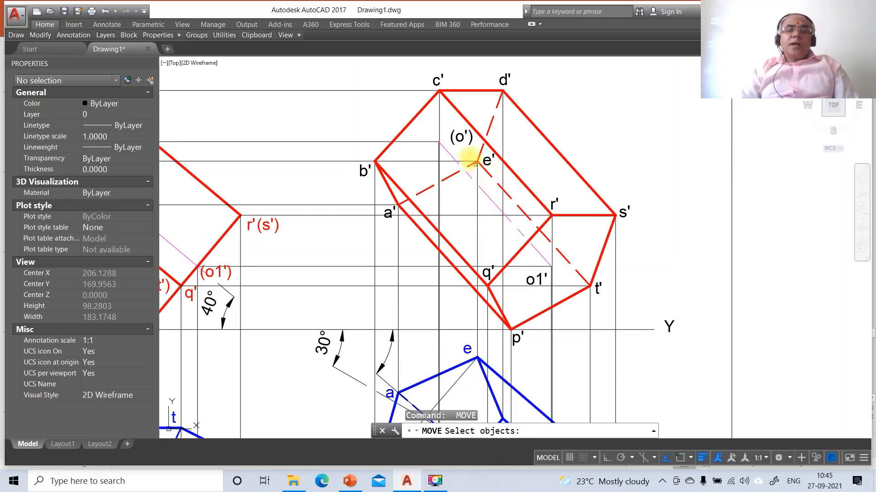
left_click(460, 137)
key("Return")
left_click(482, 174)
left_click(475, 171)
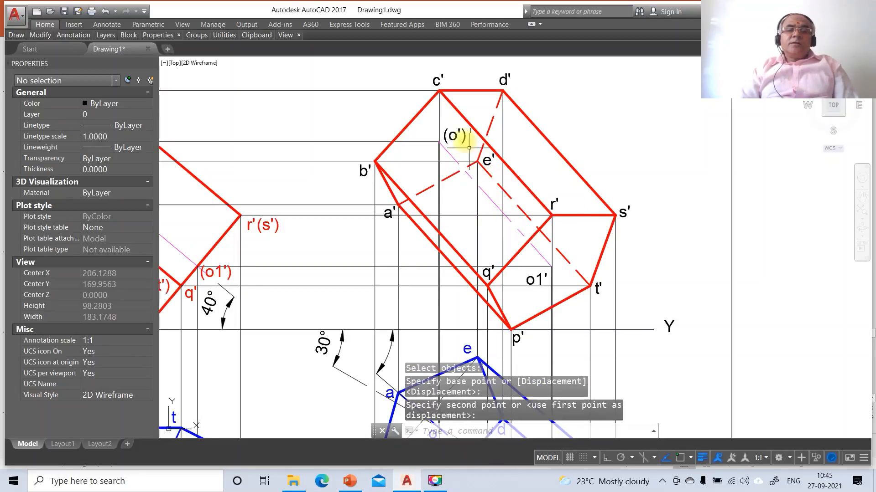
Put all twelve labels of the third front view, including (o') and o1', on the FV layer.
left_click(457, 132)
left_click(439, 76)
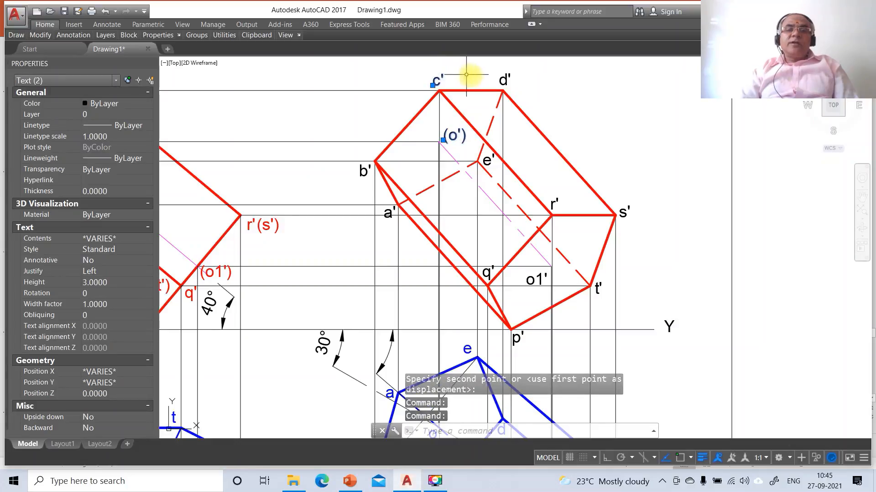
left_click(503, 80)
left_click(365, 172)
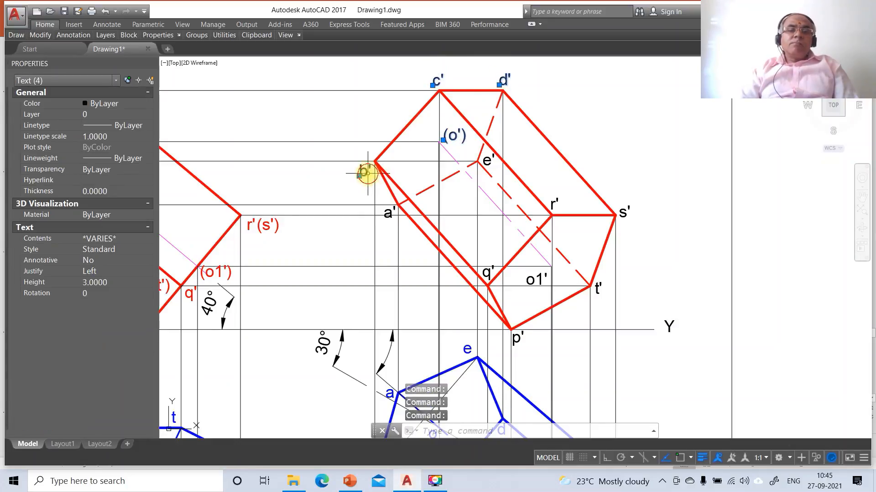
left_click(389, 212)
left_click(489, 162)
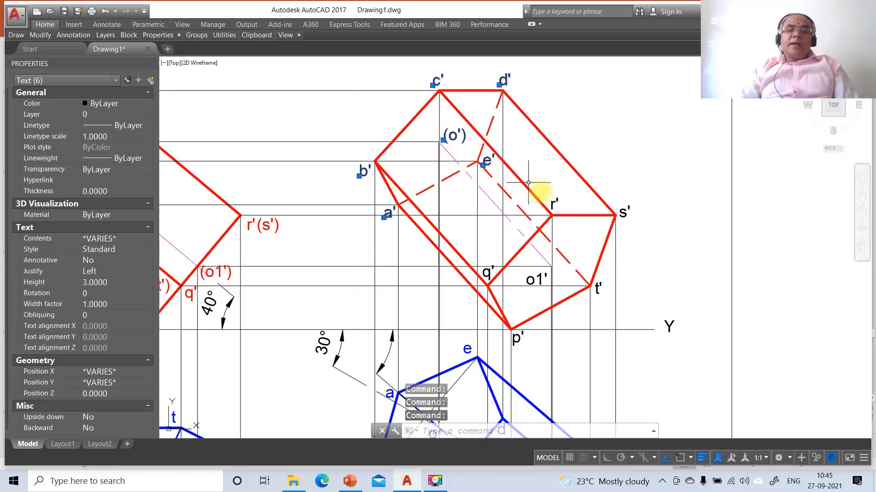
left_click(553, 203)
left_click(486, 273)
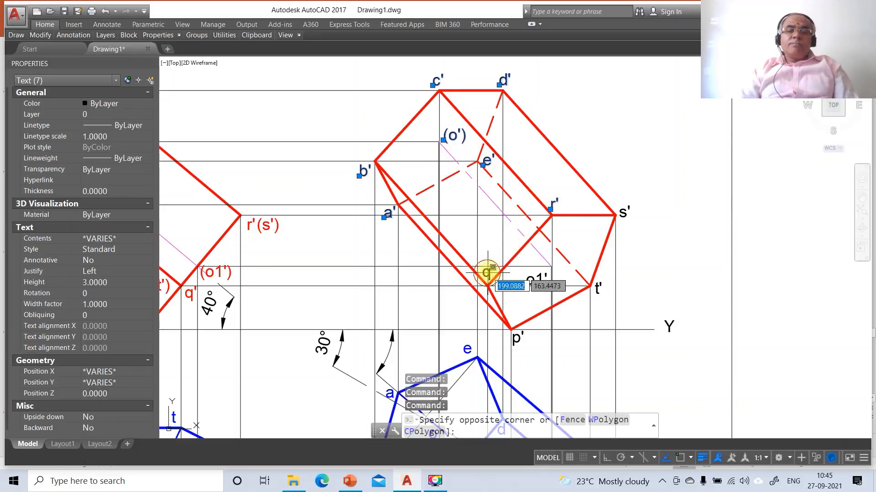
left_click(486, 272)
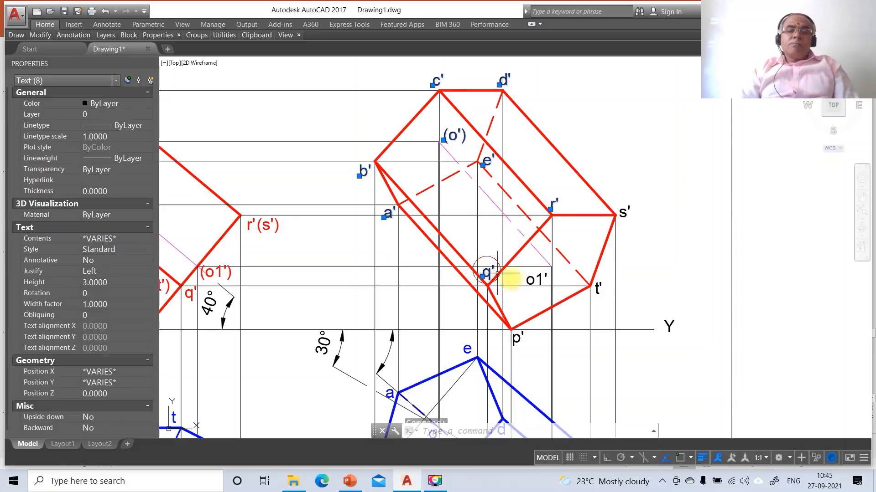
left_click(538, 279)
left_click(621, 214)
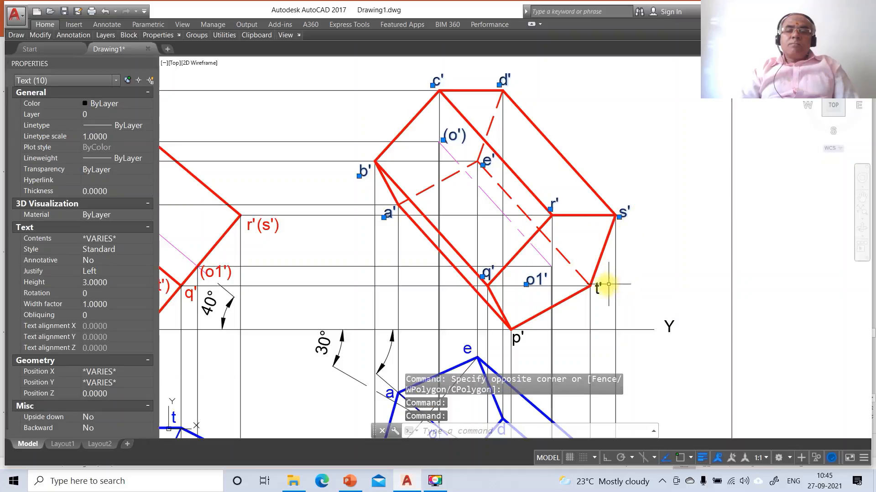
left_click(598, 287)
left_click(516, 343)
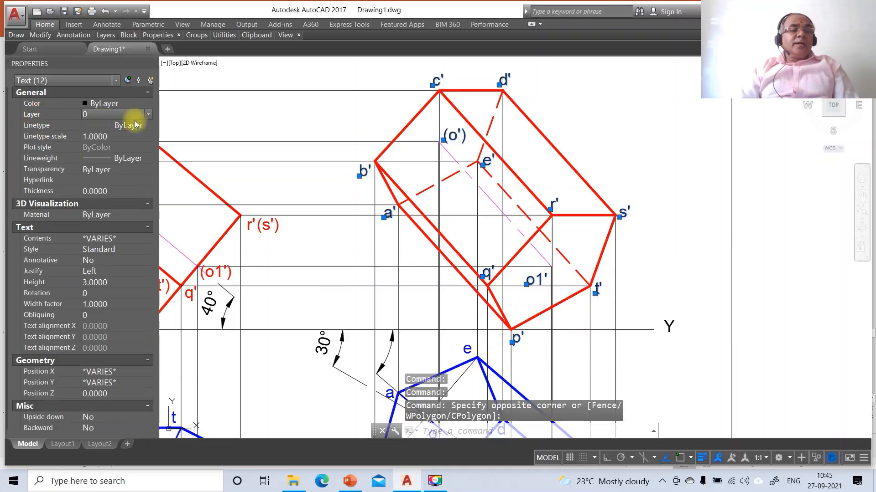
left_click(148, 115)
left_click(116, 159)
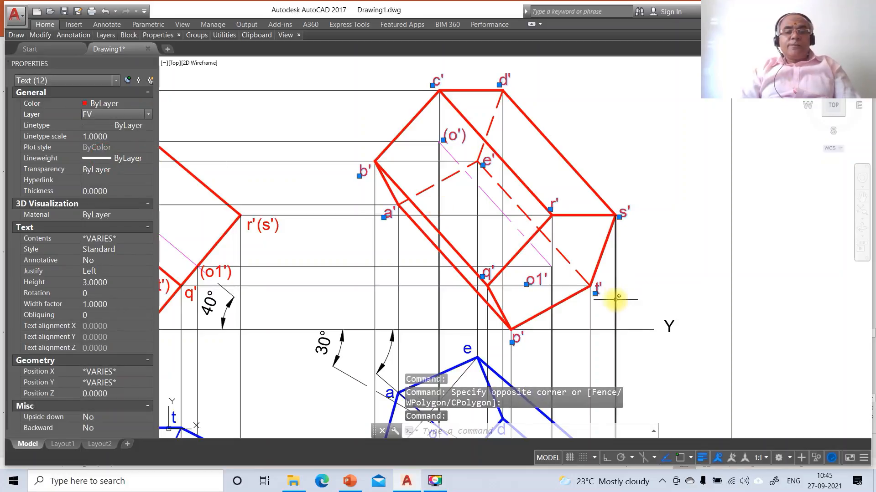
key("Escape")
key("Escape")
key("Escape")
Start a multiline text beside the unlabelled angle arc above corner a and set its font to Symbol.
type("mt")
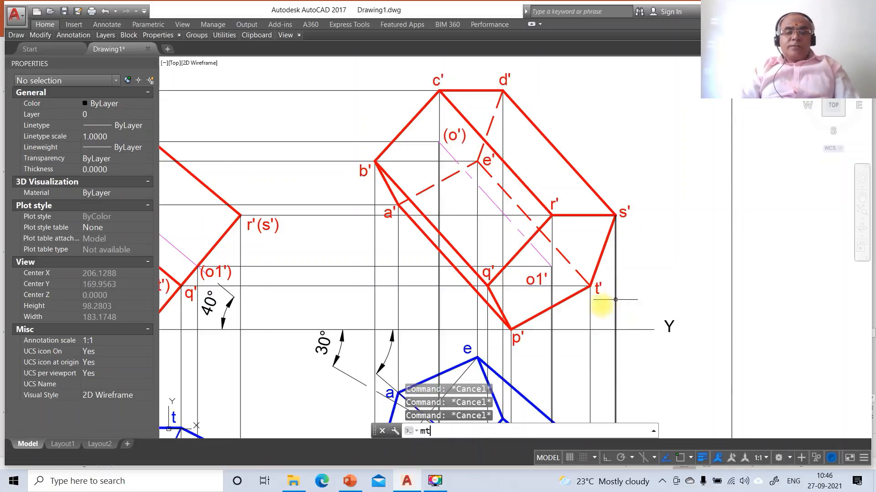
key("Return")
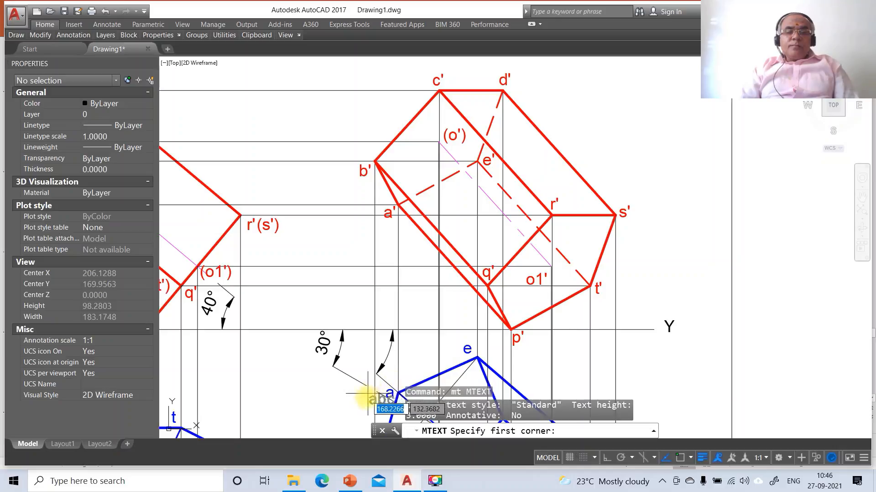
left_click(400, 355)
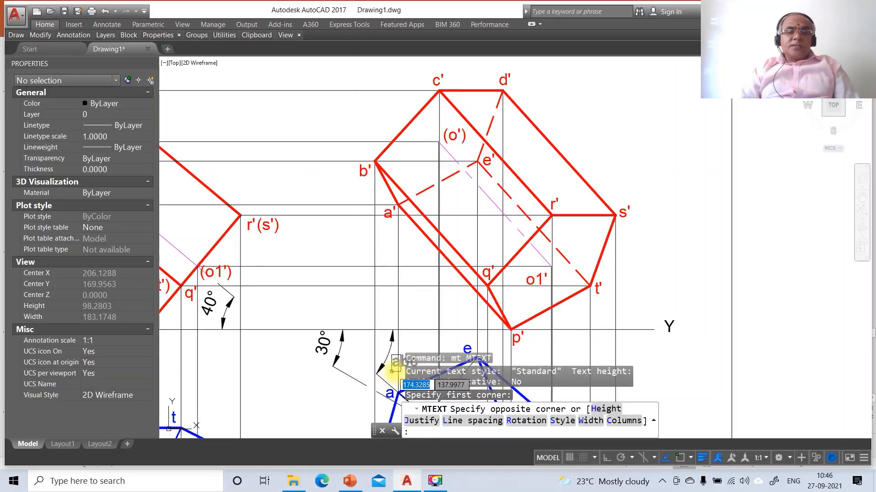
left_click(396, 375)
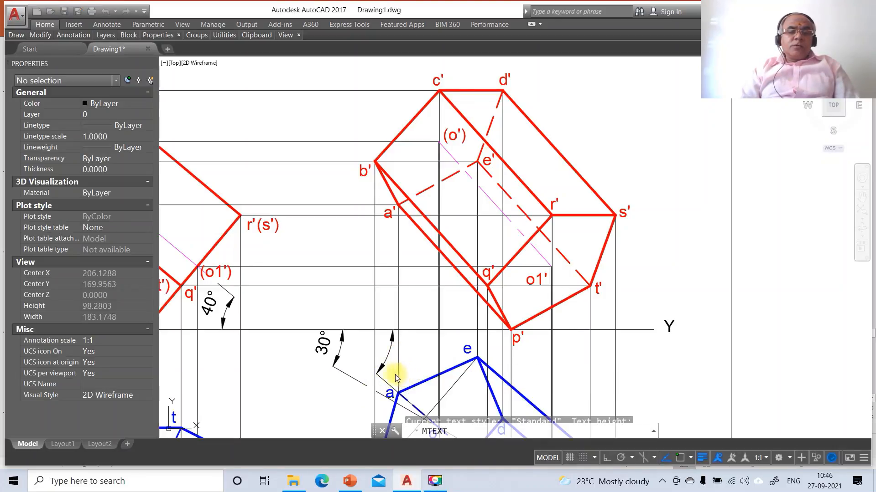
mouse_move(42, 35)
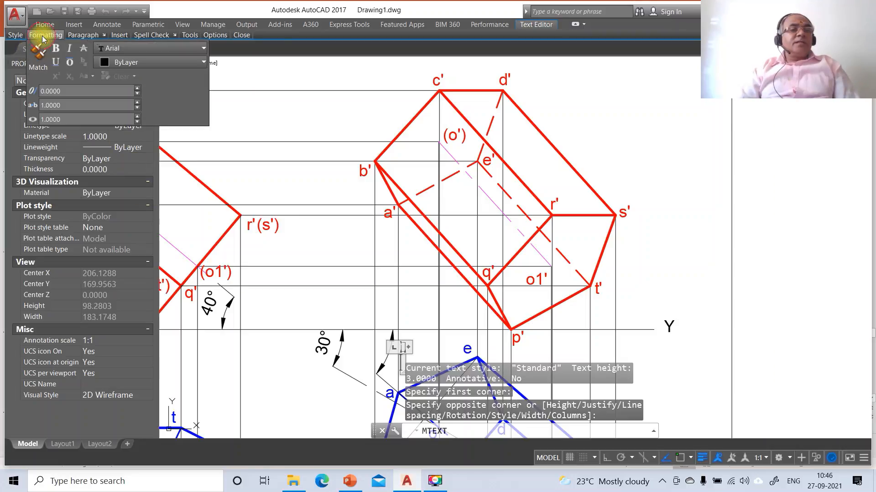
left_click(130, 48)
scroll(131, 49, "down", 15)
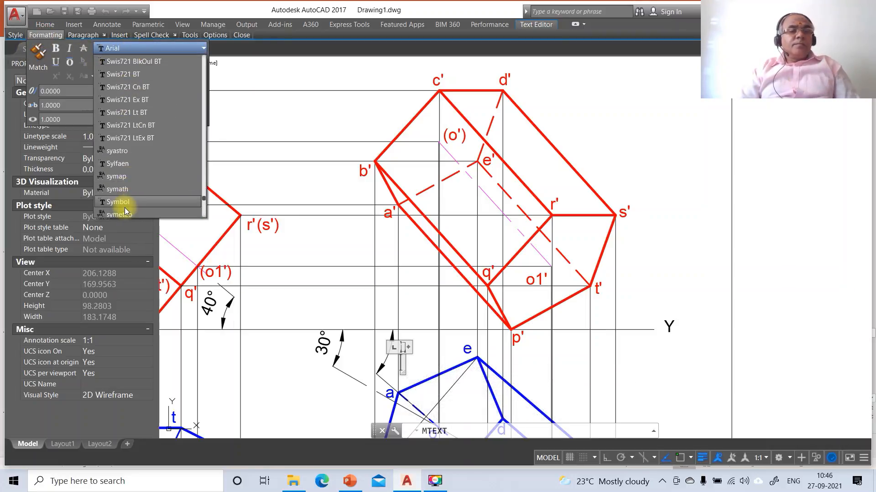
left_click(120, 204)
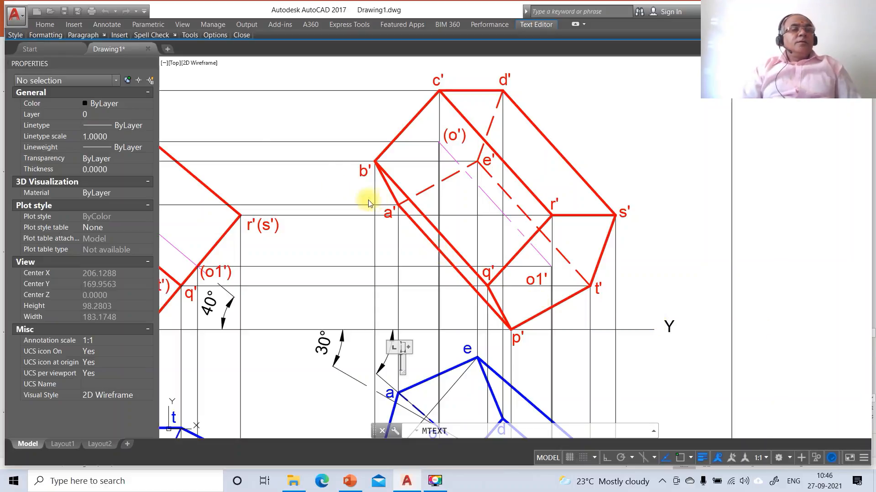
Enter b as the multiline text beside the unlabelled angle arc and finish the text.
left_click(45, 27)
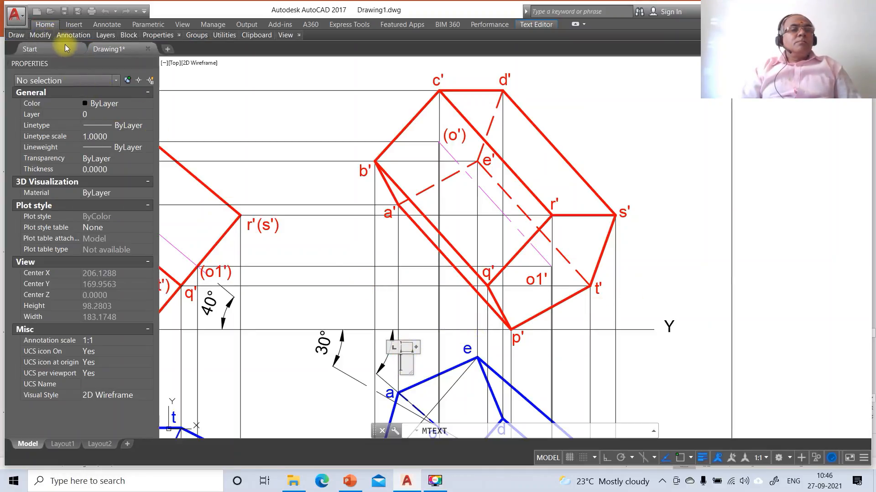
key("Escape")
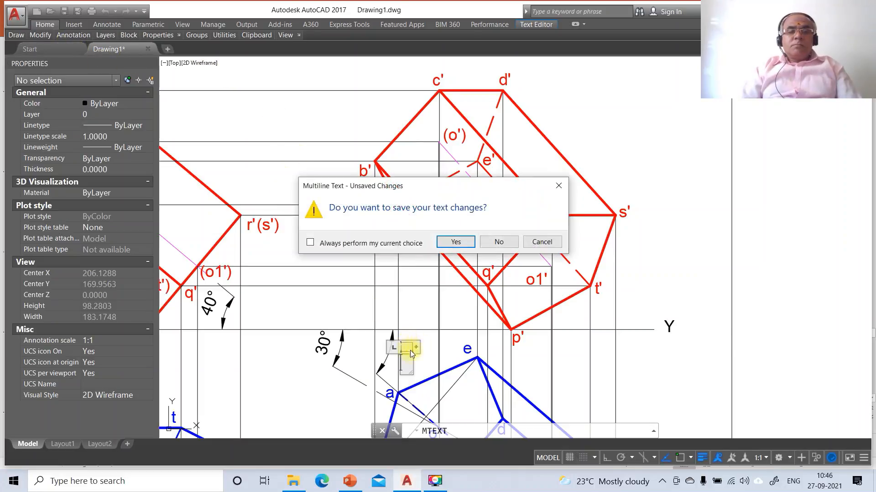
left_click(542, 243)
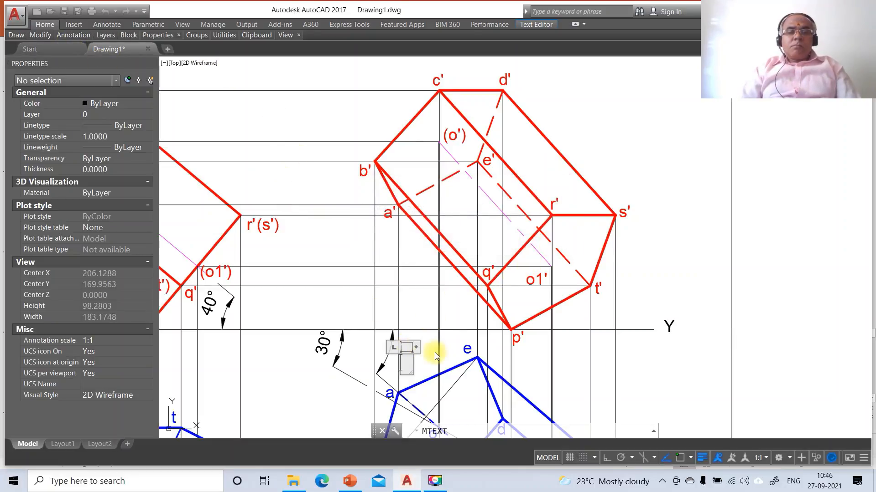
key("Escape")
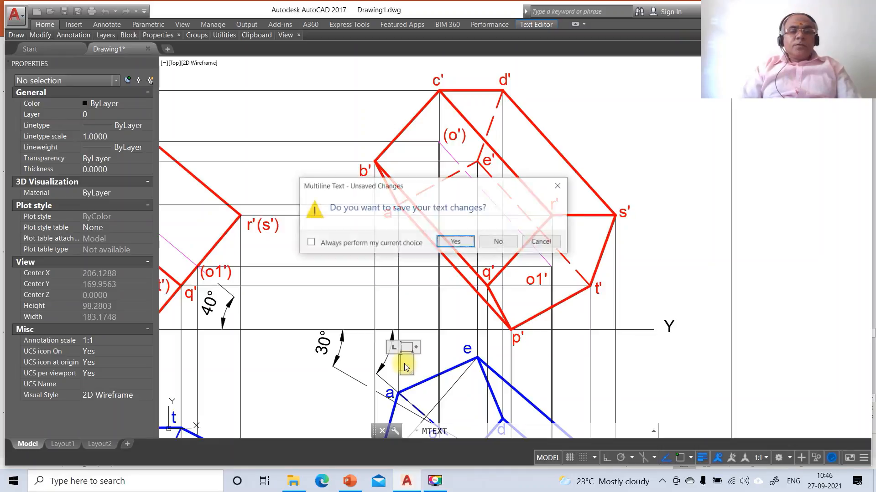
key("Escape")
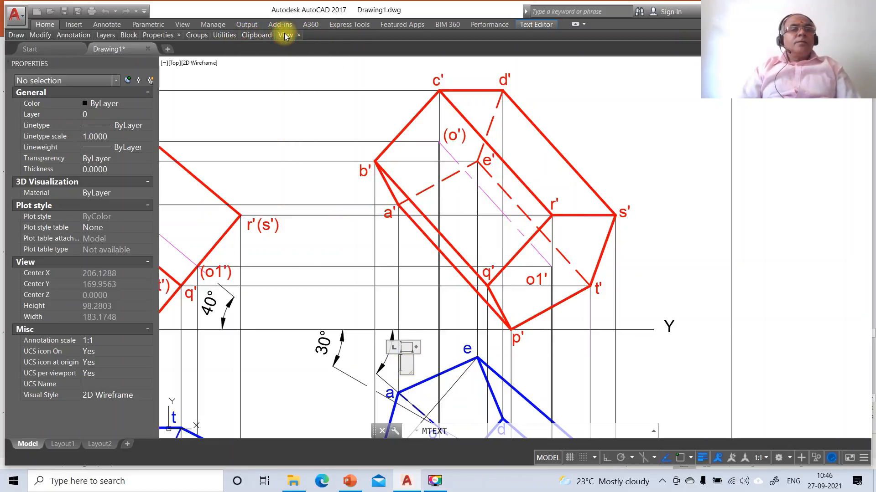
left_click(74, 26)
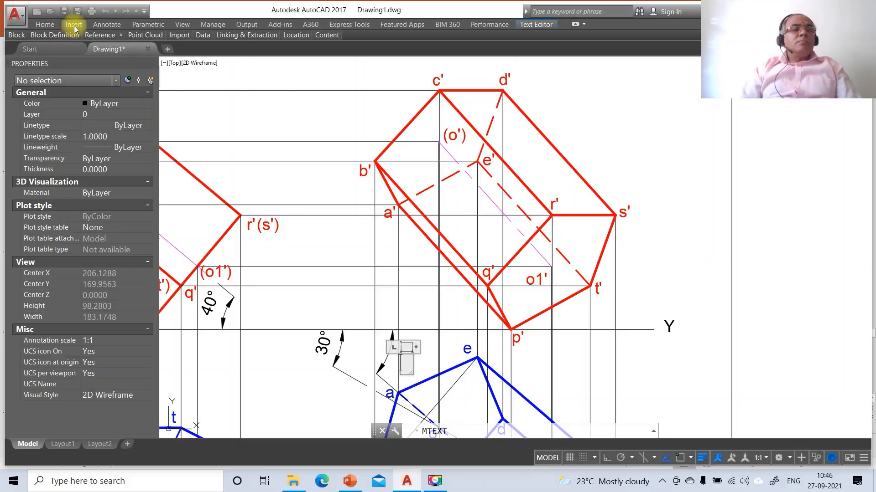
left_click(101, 25)
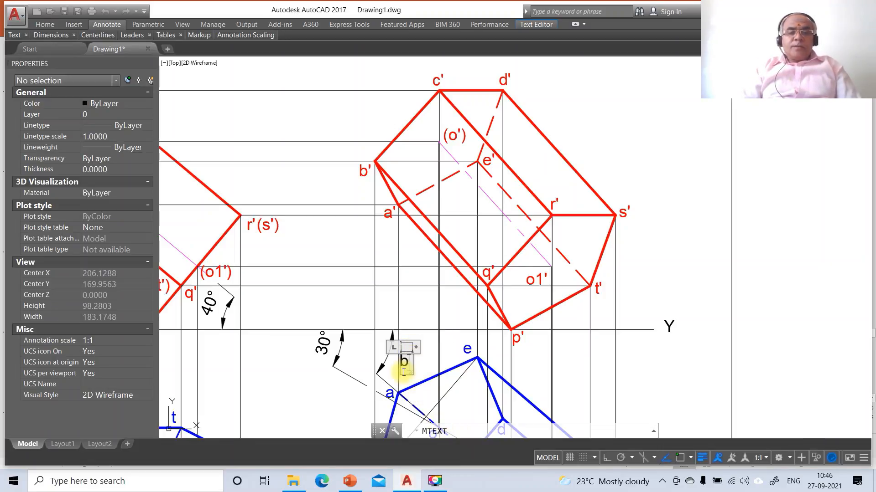
left_click(429, 367)
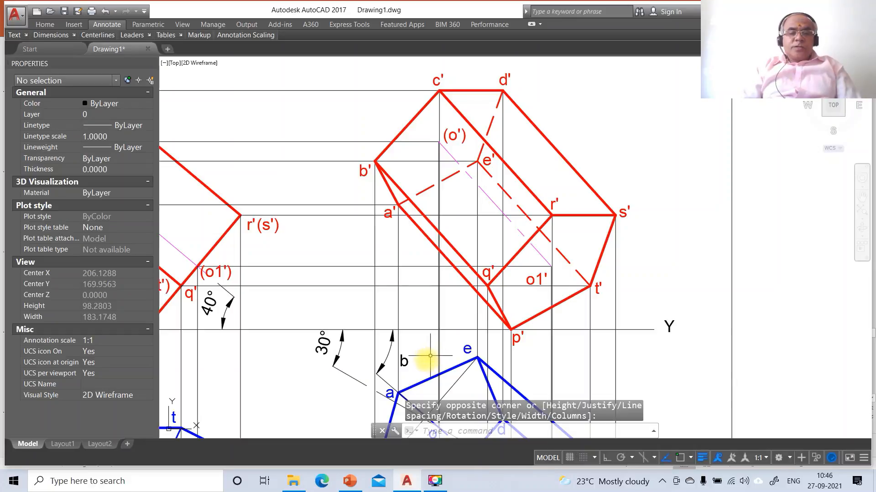
Erase the b text placed beside the unlabelled angle arc.
type("e")
key("Return")
key("Escape")
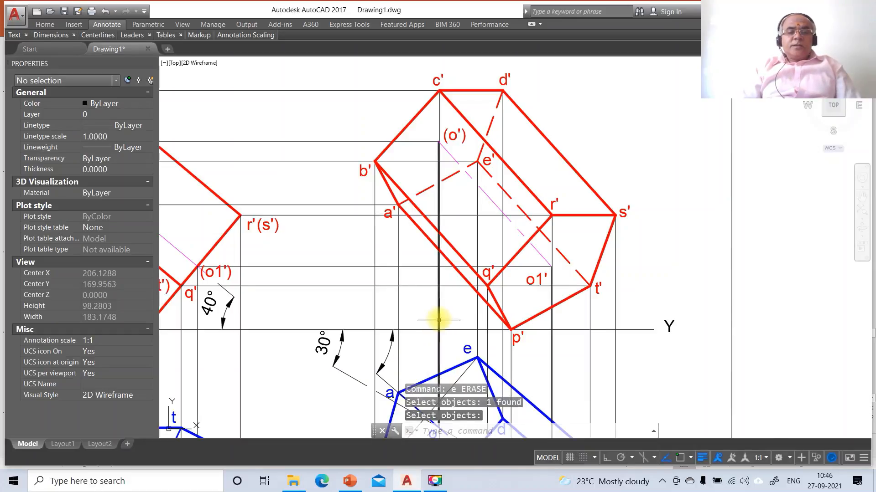
left_click(439, 318)
type("mt")
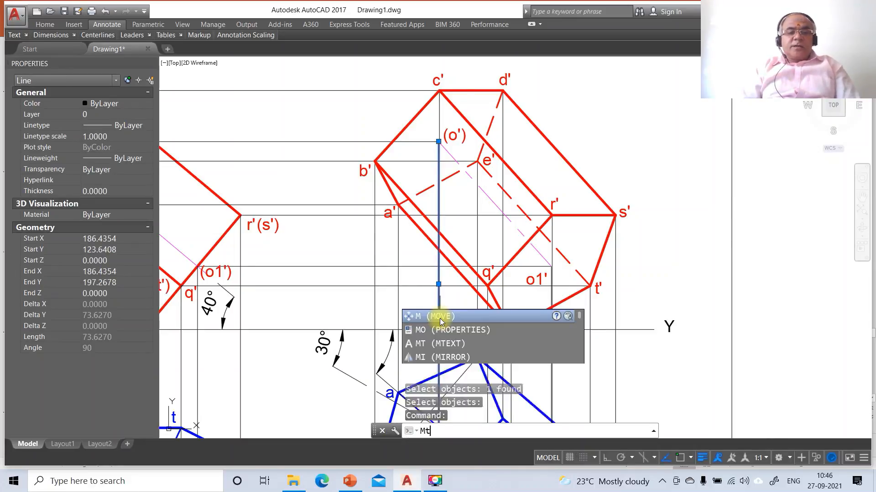
key("Return")
left_click(413, 354)
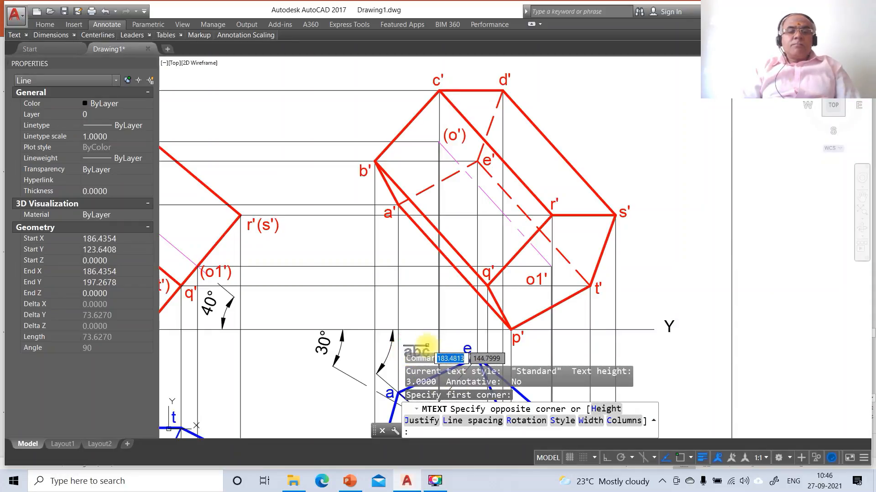
key("Escape")
key("Escape")
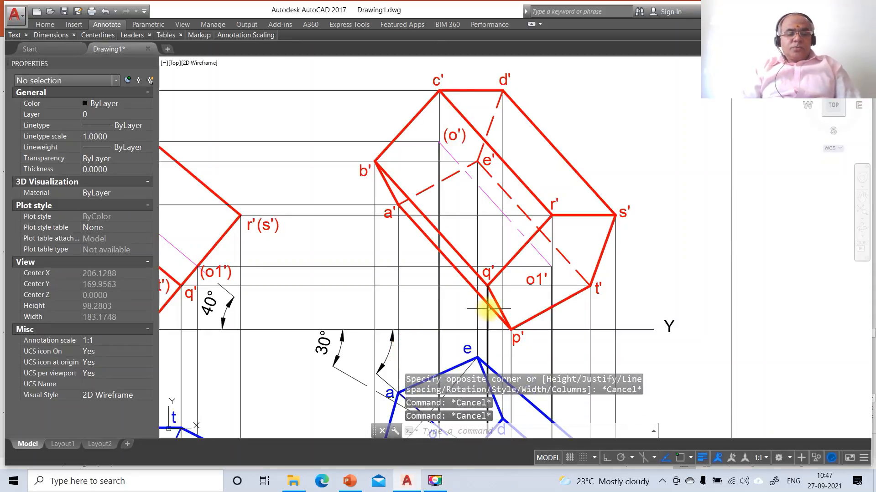
Start a new multiline text in a small box beside the unlabelled angle arc above corner a.
type("z")
key("Return")
type("p")
key("Return")
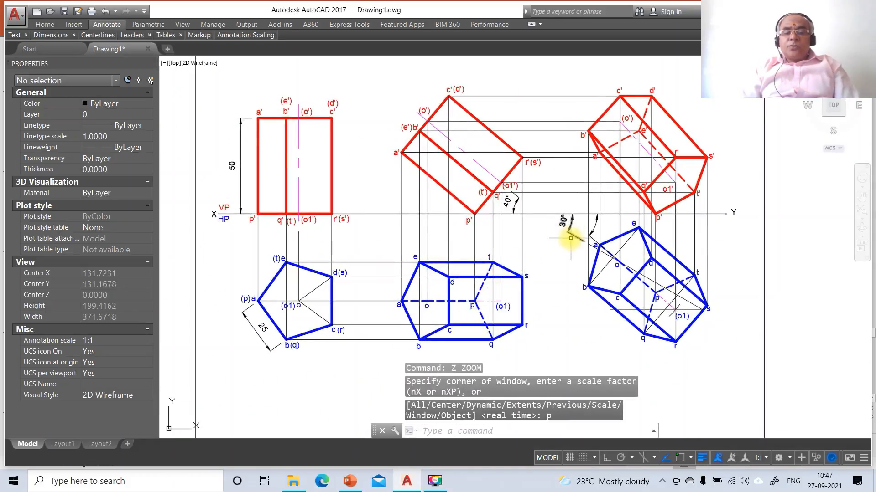
type("mt")
key("Return")
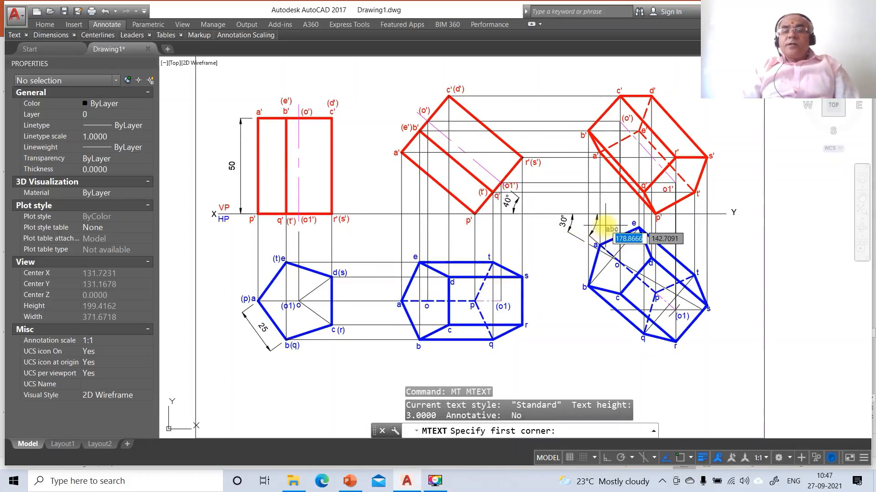
left_click(601, 226)
left_click(617, 238)
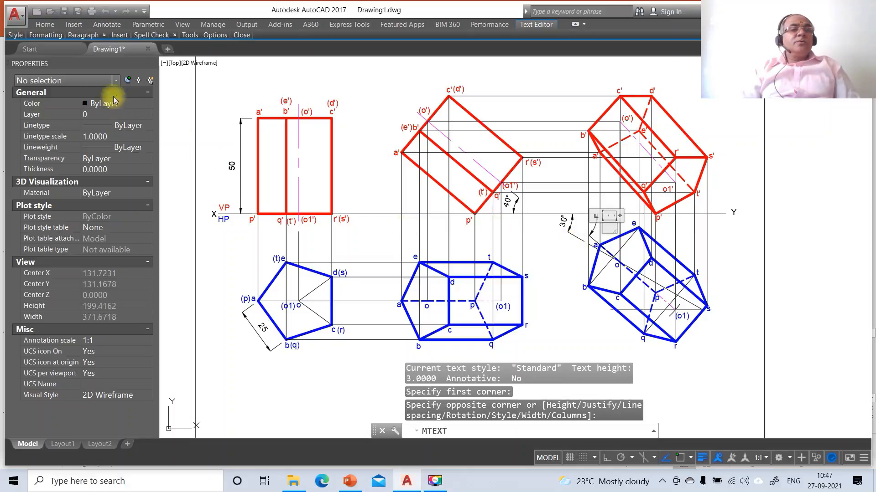
Set the multiline text's font to Symbol, enter β as its content and finish the text.
mouse_move(48, 38)
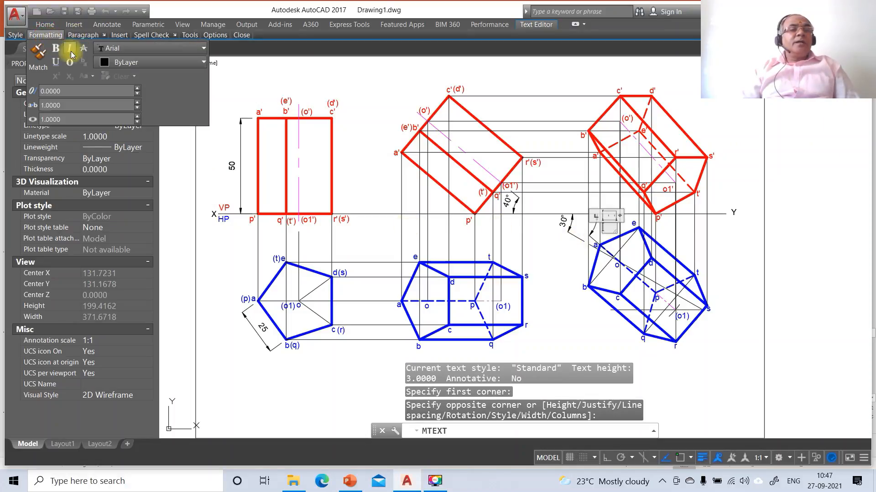
left_click(115, 49)
scroll(115, 137, "down", 10)
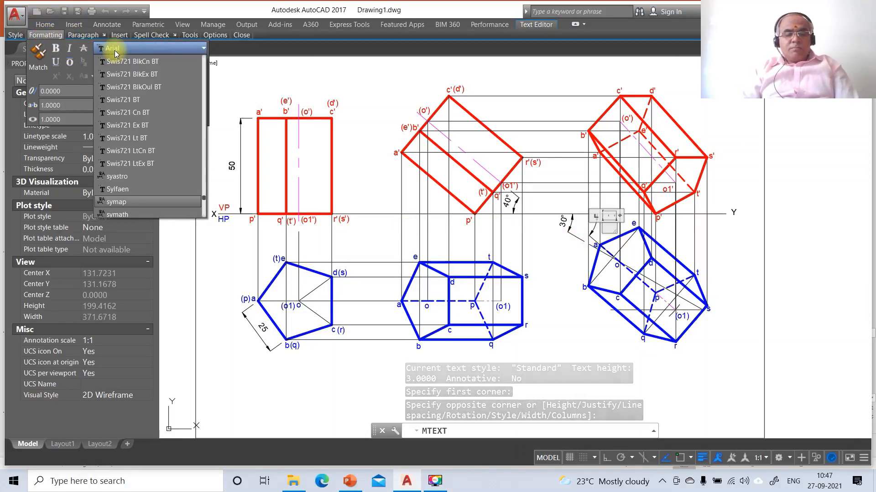
left_click(115, 204)
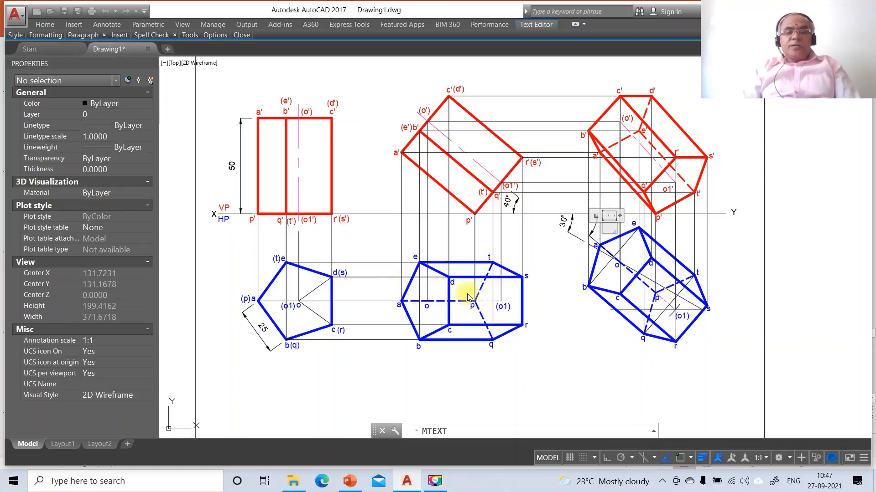
left_click(732, 290)
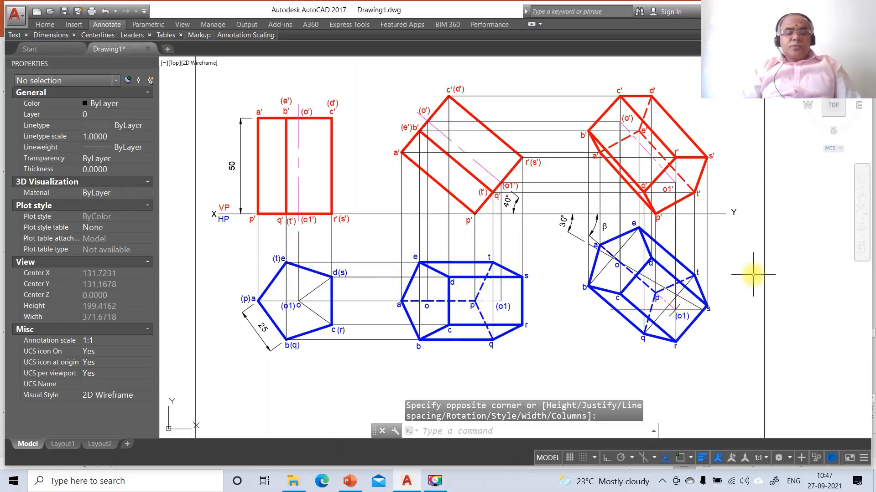
Move the β label to the other side of its angle arc, between the arc and the 30° dimension.
type("z")
key("Return")
type("w")
key("Return")
left_click(534, 197)
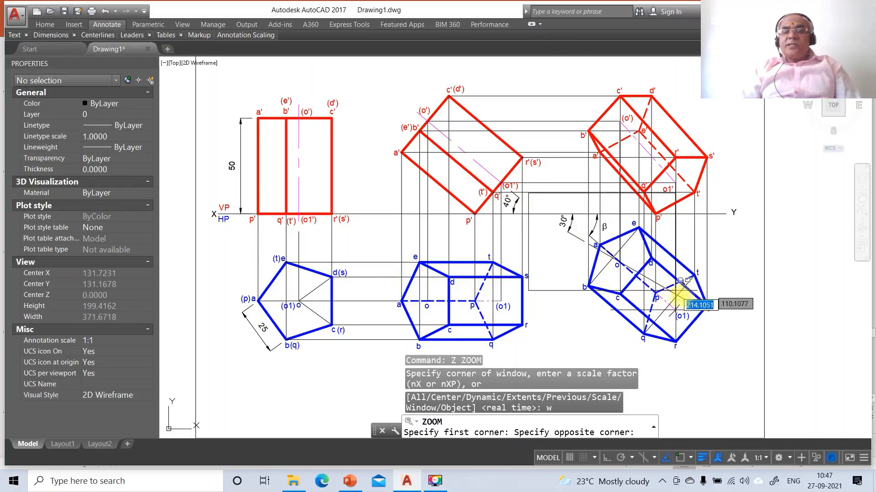
left_click(705, 308)
type("m")
key("Return")
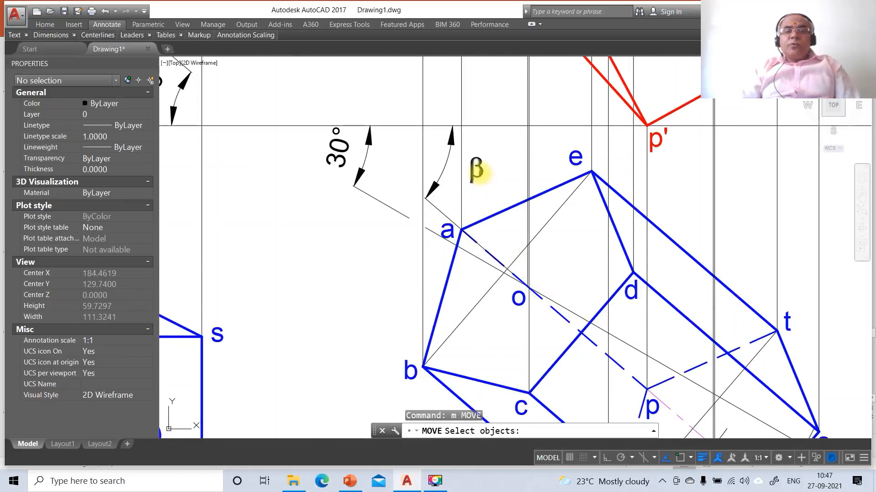
left_click(477, 180)
key("Return")
left_click(496, 202)
left_click(452, 188)
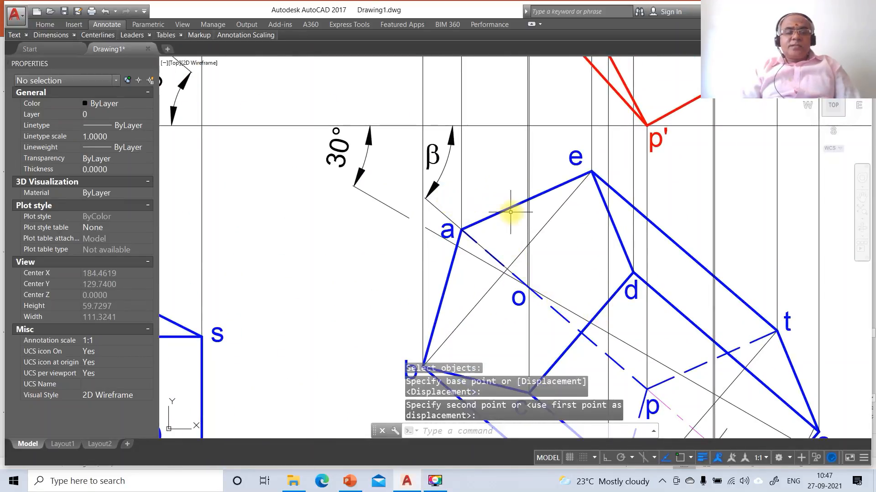
Move the Y label slightly closer to the end of the XY reference line and level with it.
type("z")
key("Return")
type("p")
key("Return")
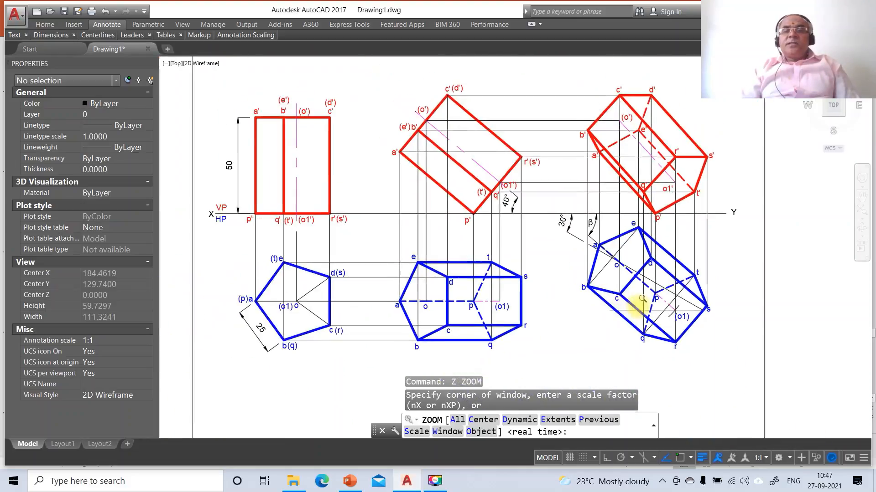
key("Escape")
key("Escape")
key("Escape")
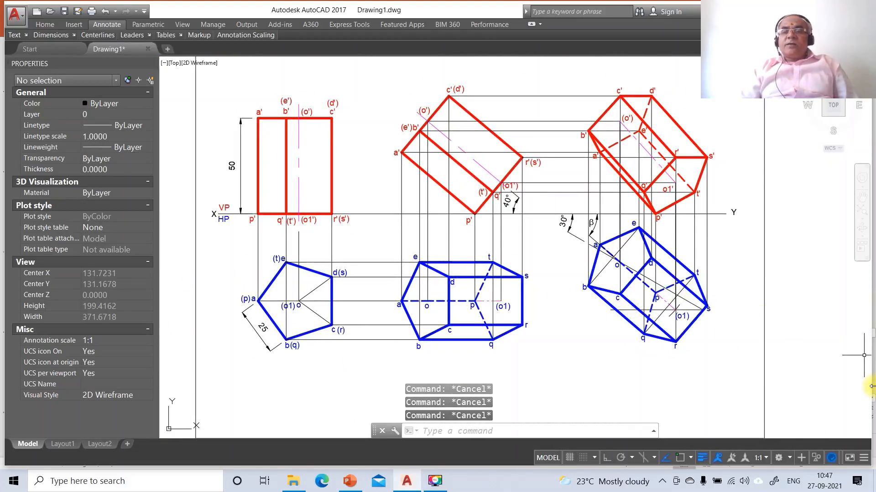
type("m")
key("Return")
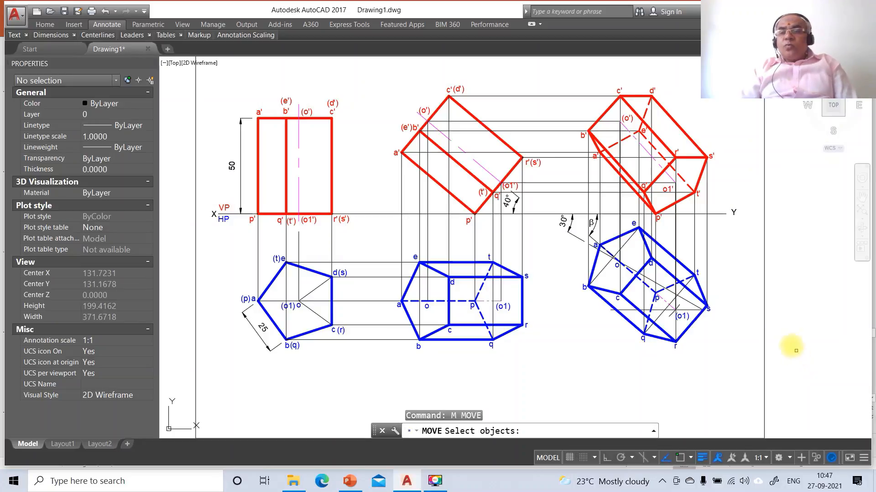
left_click(732, 210)
key("Return")
left_click(741, 238)
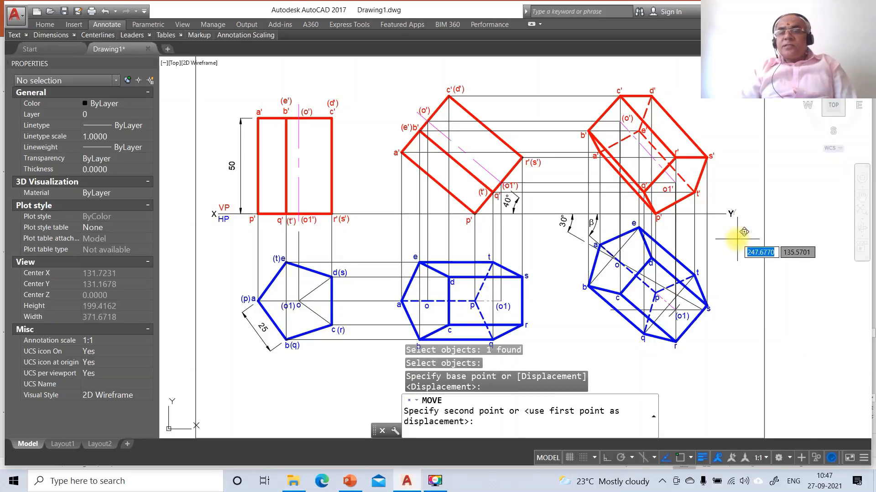
left_click(737, 239)
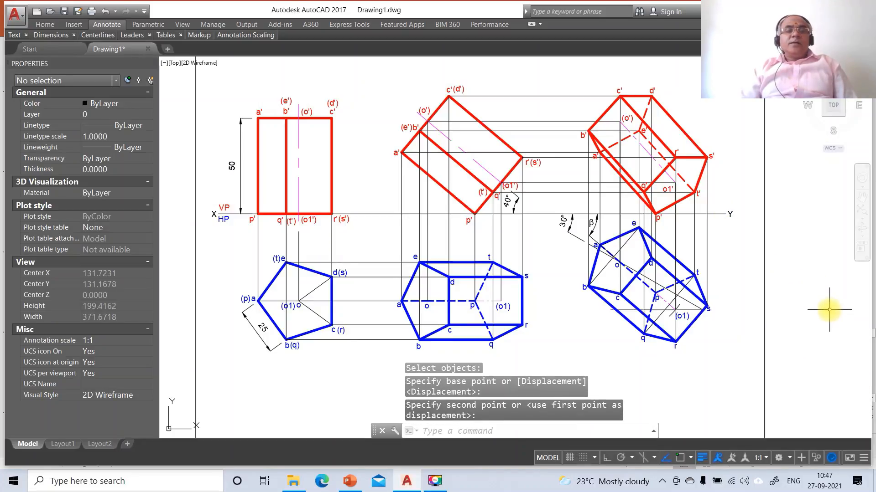